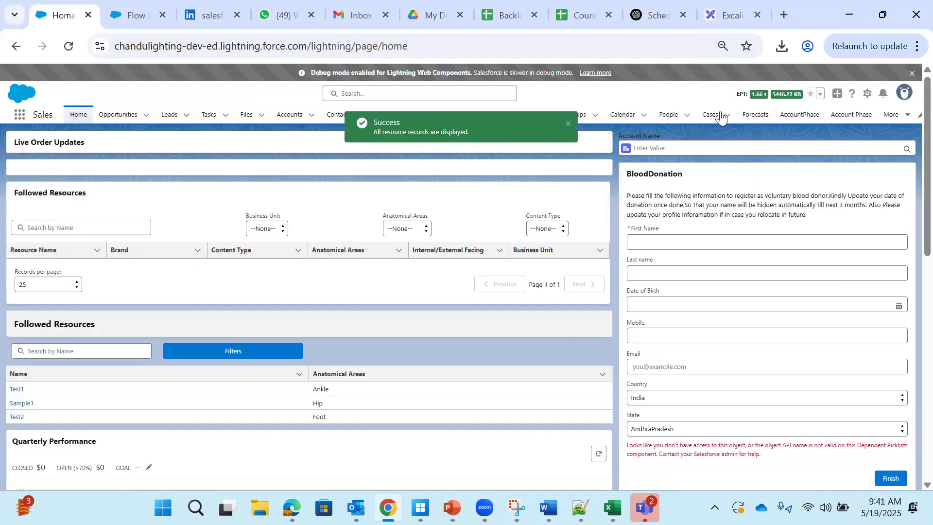
Step: Dismiss the debug mode notice and switch from Lightning Experience to Salesforce Classic
{"action": "left_click", "coordinate": [912, 72]}
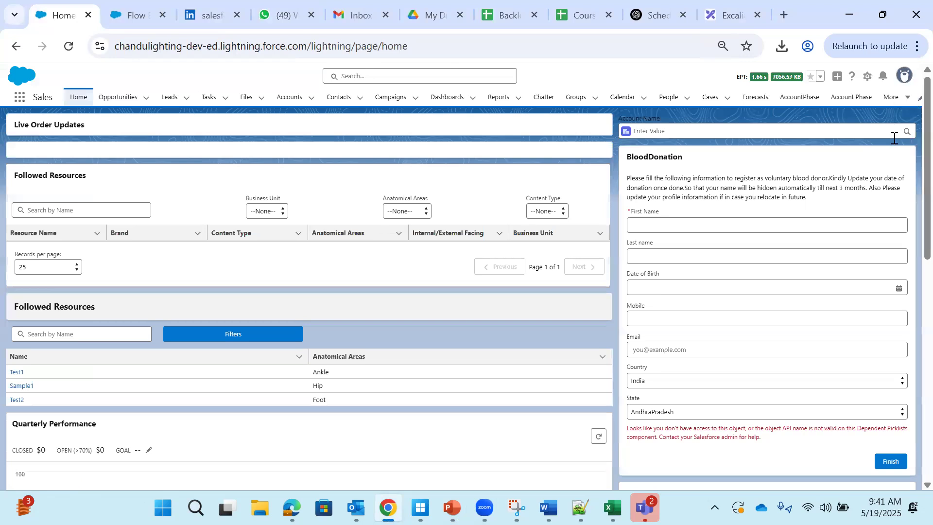
{"action": "left_click", "coordinate": [904, 76]}
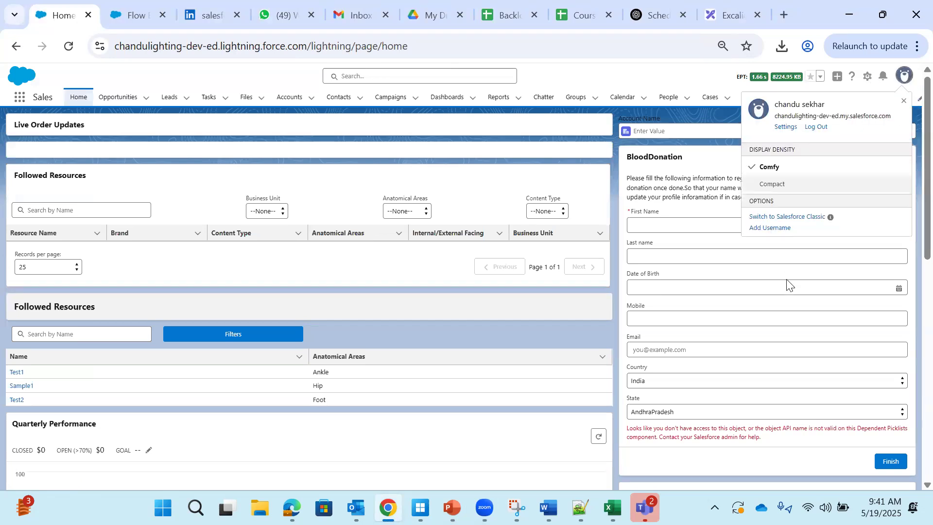
{"action": "left_click", "coordinate": [791, 217]}
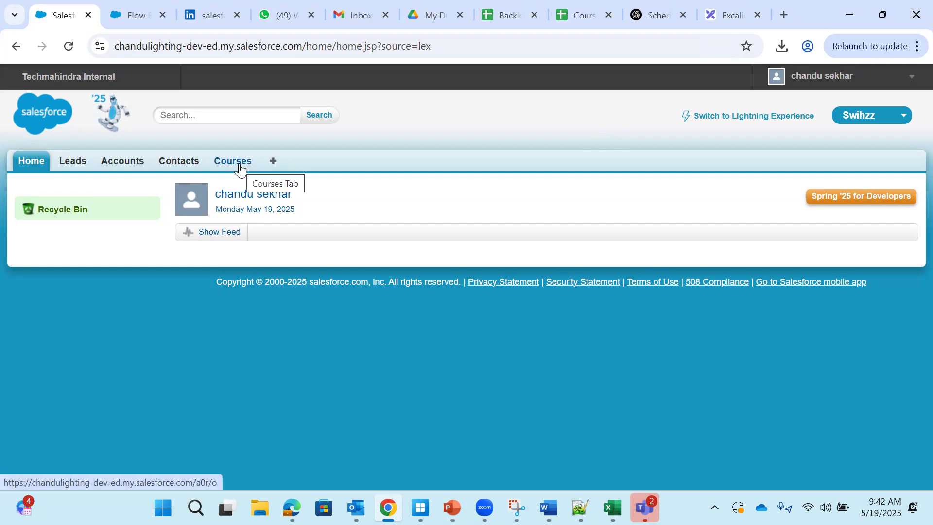
Step: Open Setup and search its navigation for "leads" to view the options under Leads
{"action": "left_click", "coordinate": [844, 86]}
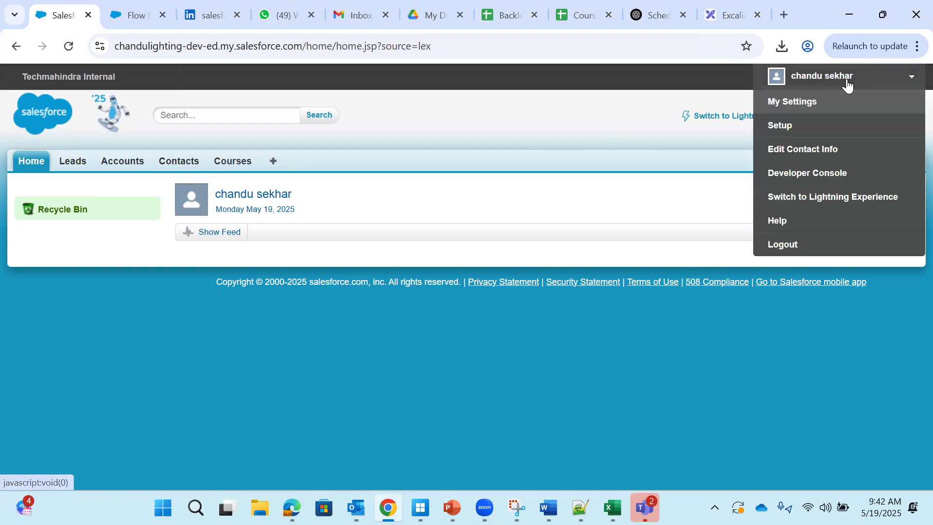
{"action": "left_click", "coordinate": [814, 125]}
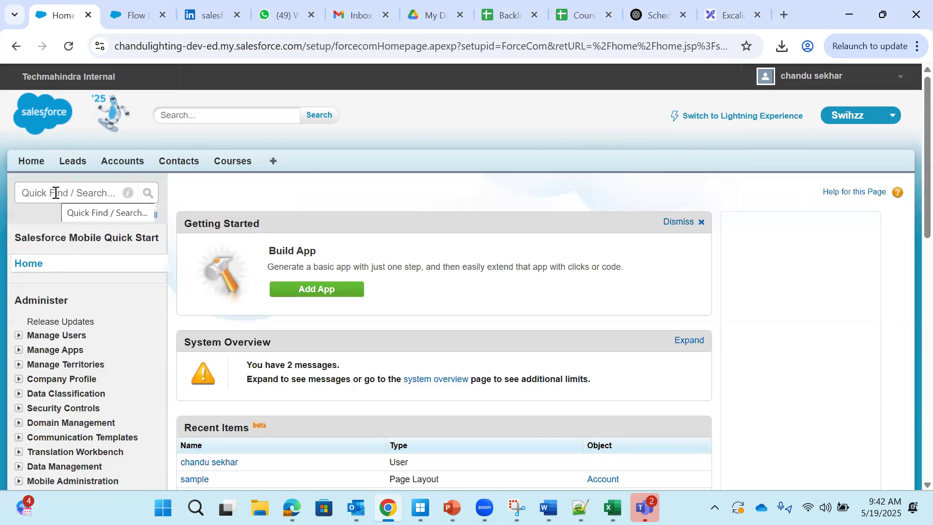
{"action": "left_click", "coordinate": [56, 193]}
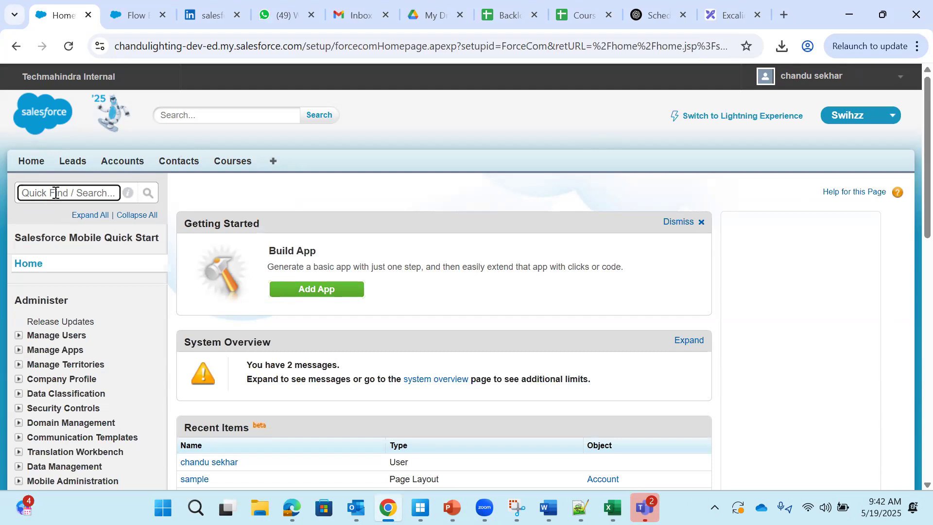
{"action": "type", "text": "lea"}
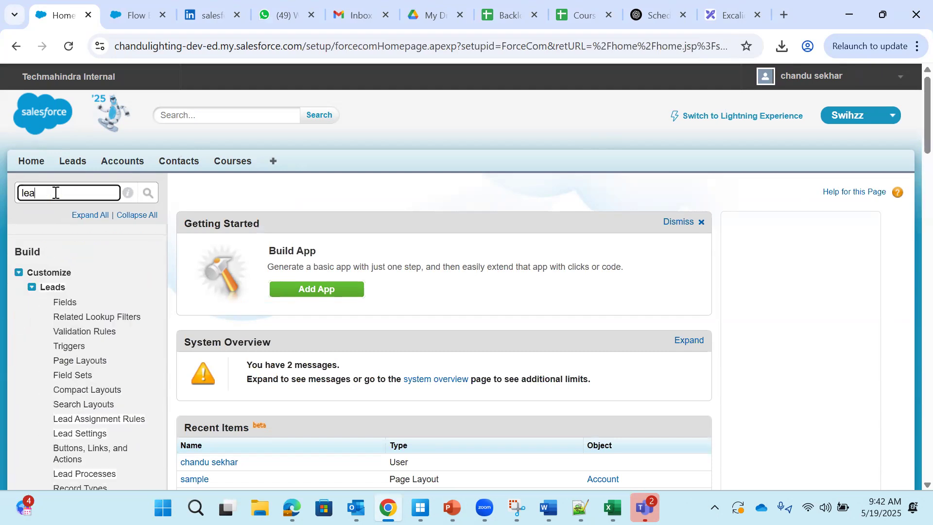
{"action": "type", "text": "ds"}
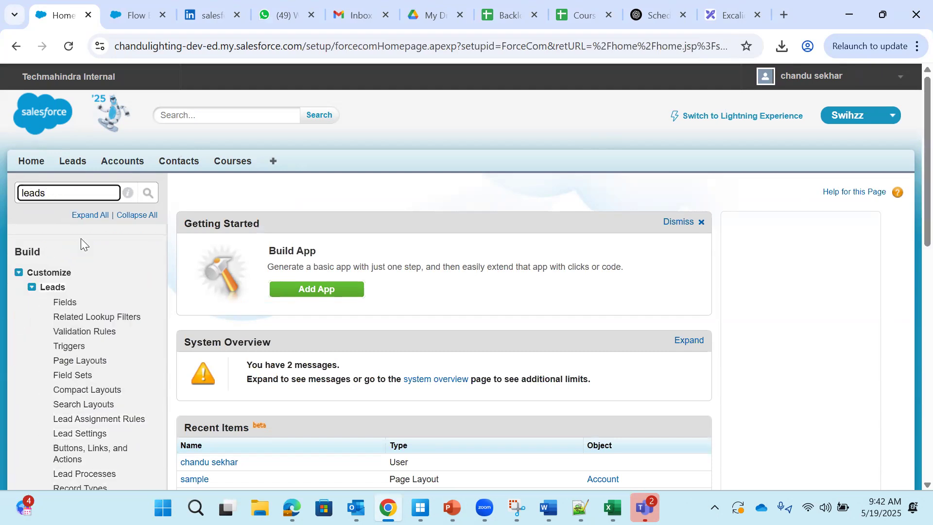
{"action": "scroll", "coordinate": [91, 253], "scroll_direction": "down", "scroll_amount": 1}
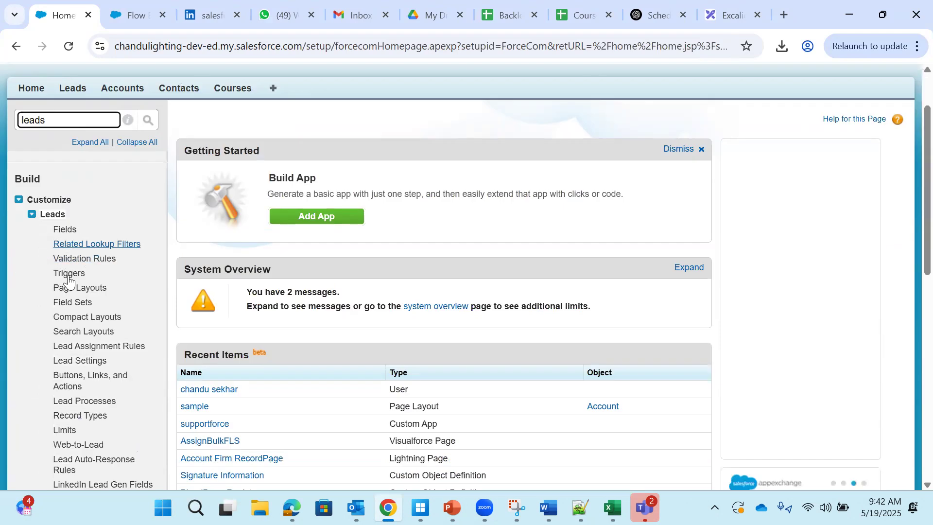
{"action": "left_click", "coordinate": [31, 215]}
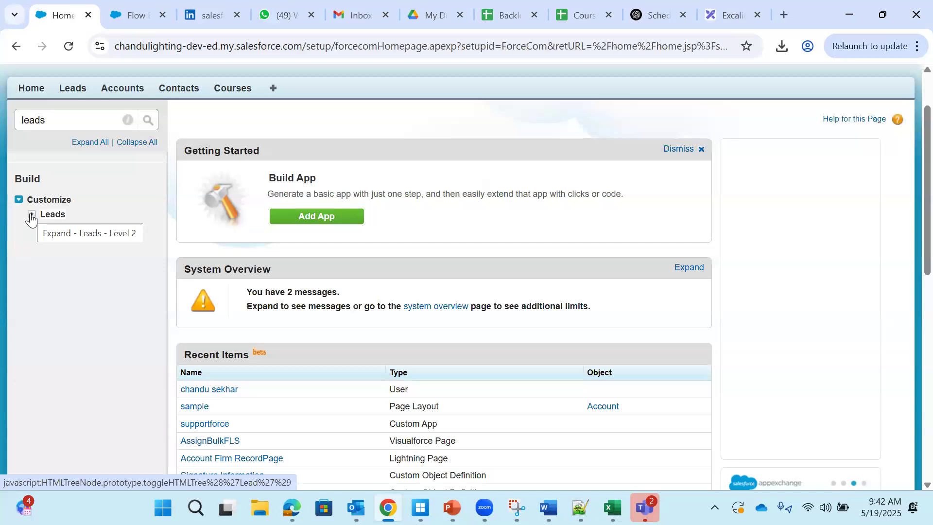
{"action": "left_click", "coordinate": [31, 214]}
Step: Search the Setup navigation for "objects" and compare the entries under Customize and Create
{"action": "left_click_drag", "start_coordinate": [56, 120], "coordinate": [0, 124]}
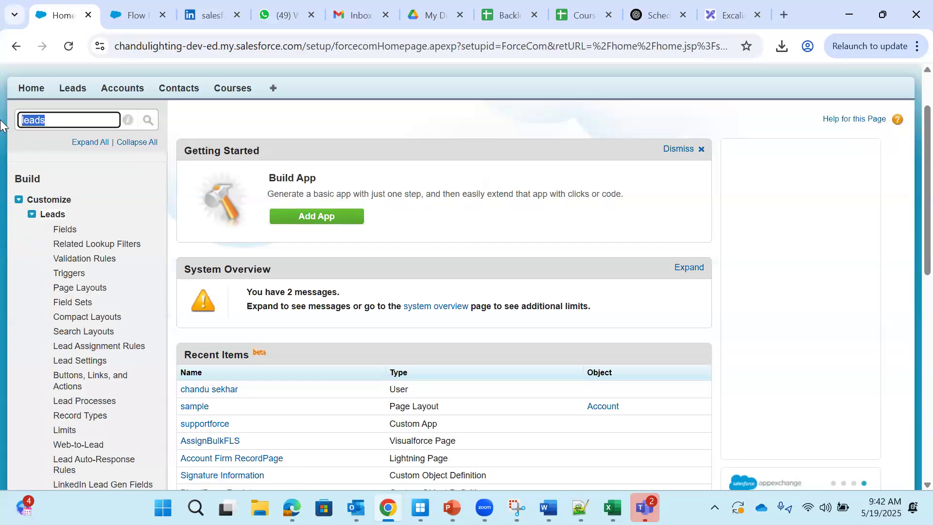
{"action": "type", "text": "objects"}
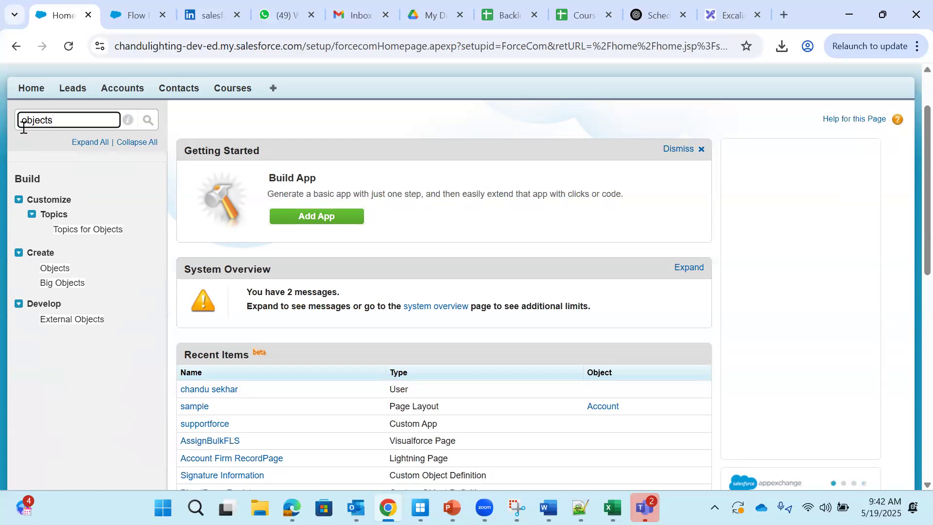
{"action": "left_click_drag", "start_coordinate": [65, 250], "coordinate": [22, 251]}
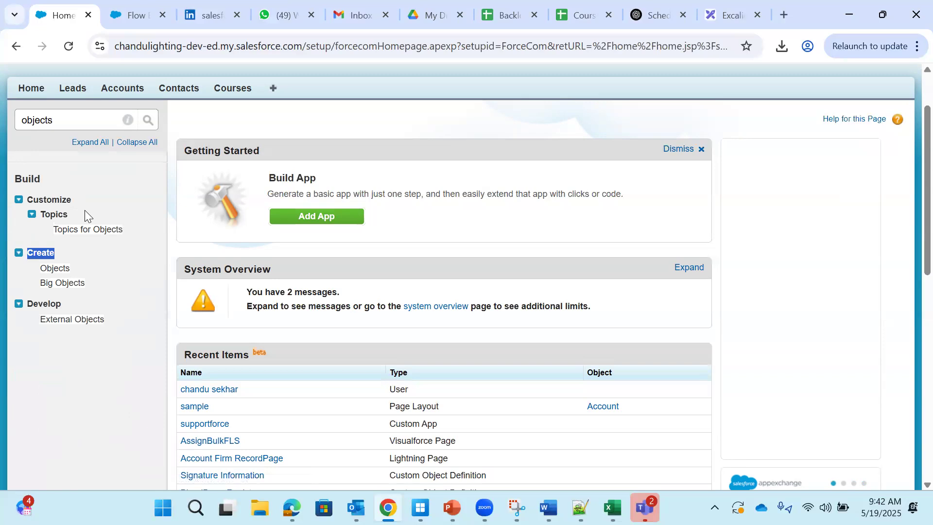
{"action": "left_click_drag", "start_coordinate": [87, 201], "coordinate": [26, 204]}
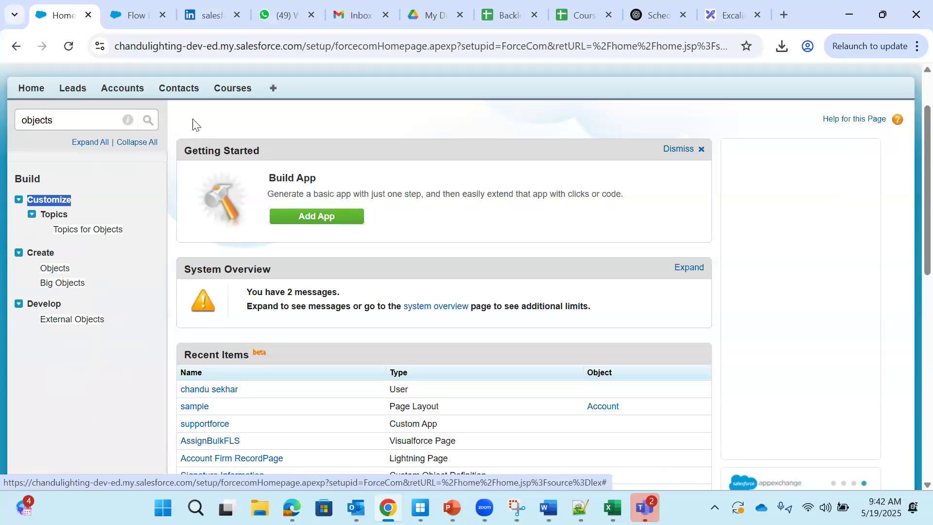
{"action": "left_click", "coordinate": [234, 124]}
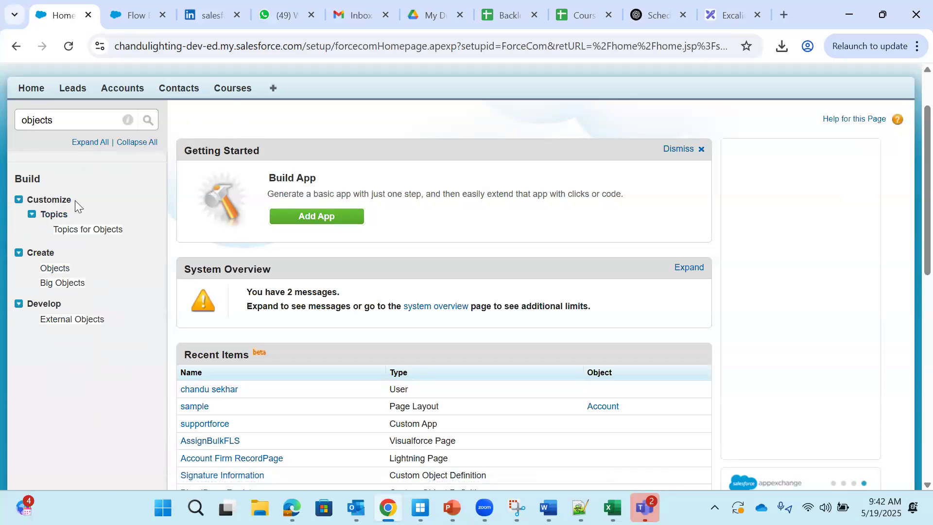
{"action": "left_click_drag", "start_coordinate": [78, 199], "coordinate": [30, 199]}
Step: Clear the Setup search and expand the Customize node under Build
{"action": "left_click", "coordinate": [58, 119]}
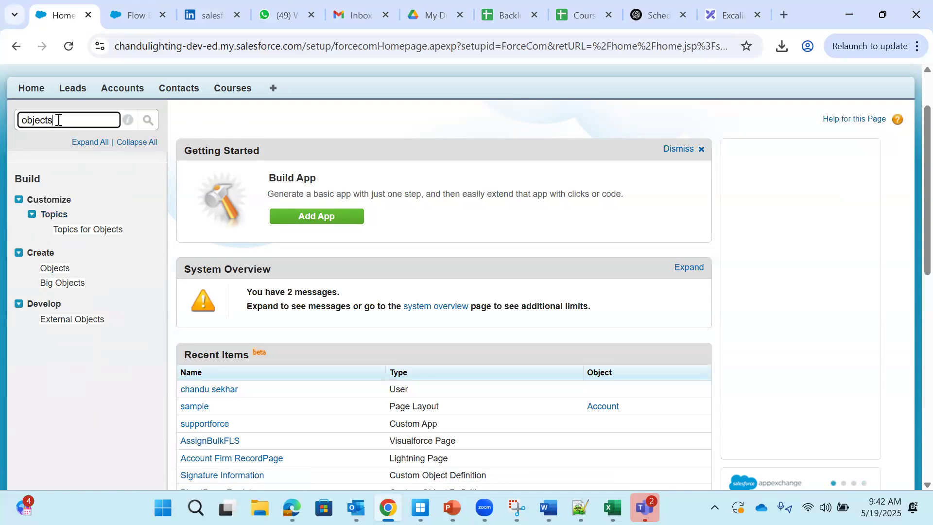
{"action": "key", "text": "BackSpace"}
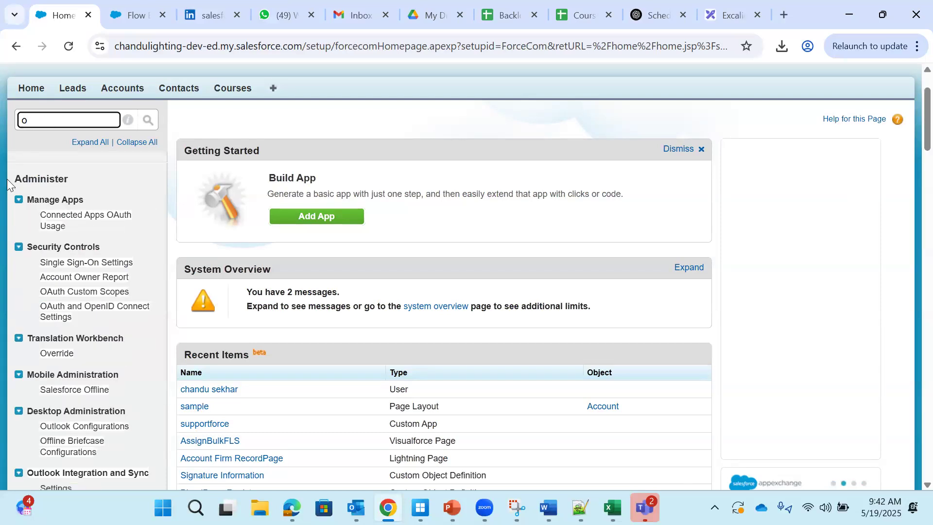
{"action": "key", "text": "BackSpace"}
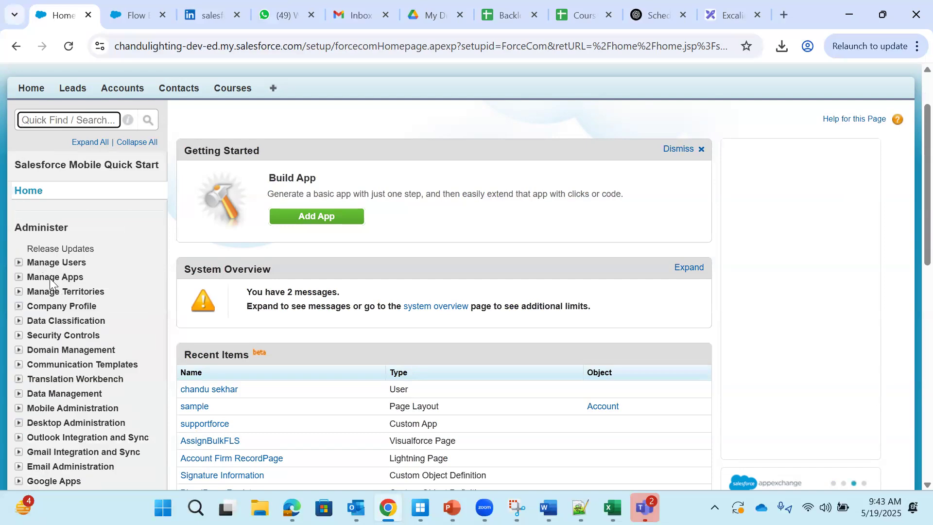
{"action": "scroll", "coordinate": [51, 287], "scroll_direction": "down", "scroll_amount": 5}
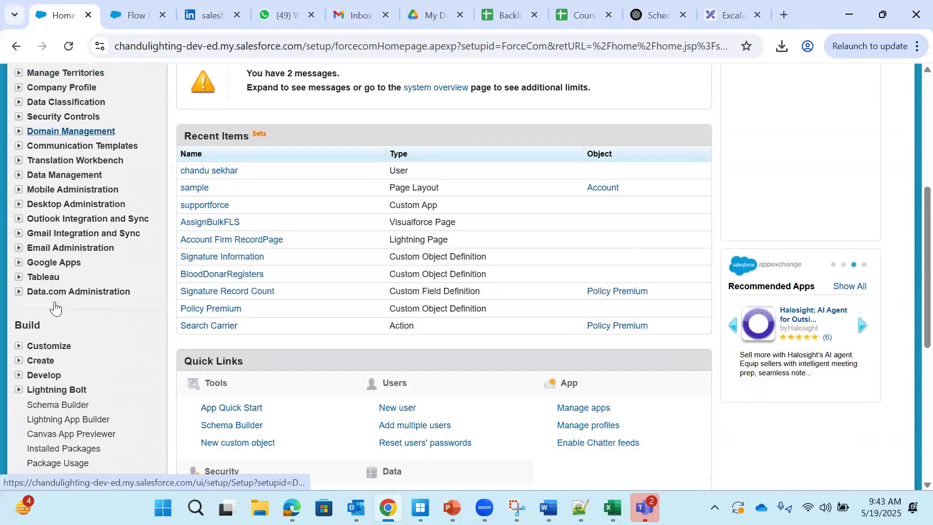
{"action": "left_click", "coordinate": [19, 348]}
Step: Examine the list of standard objects under Customize and the remaining Setup sections below it
{"action": "scroll", "coordinate": [98, 320], "scroll_direction": "down", "scroll_amount": 3}
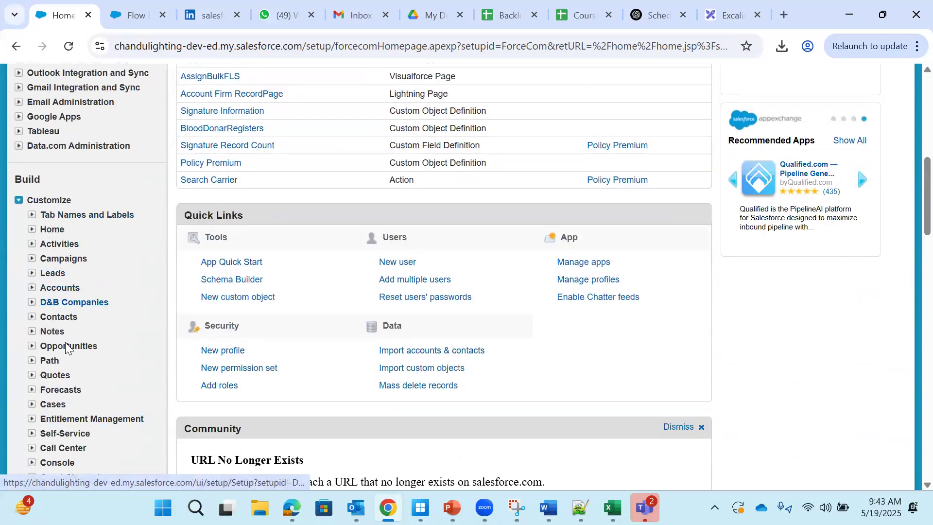
{"action": "scroll", "coordinate": [73, 374], "scroll_direction": "down", "scroll_amount": 6}
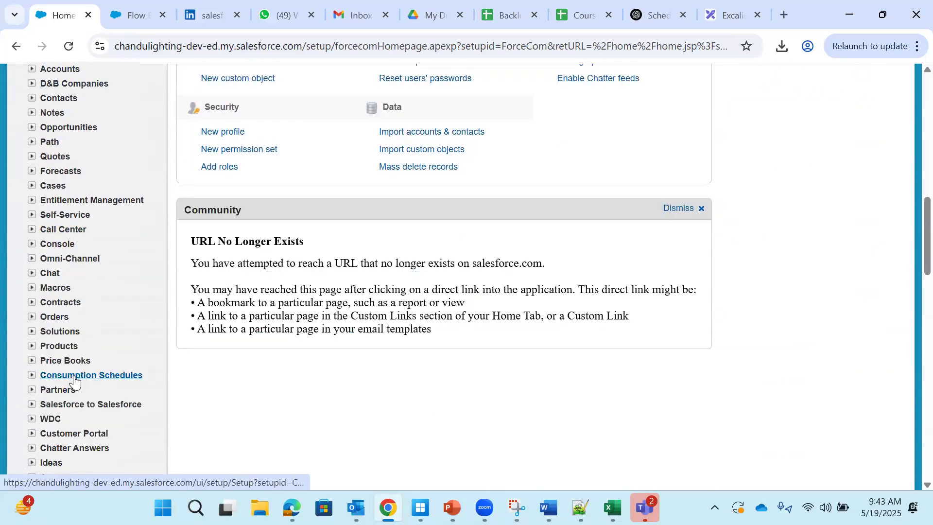
{"action": "scroll", "coordinate": [74, 382], "scroll_direction": "down", "scroll_amount": 9}
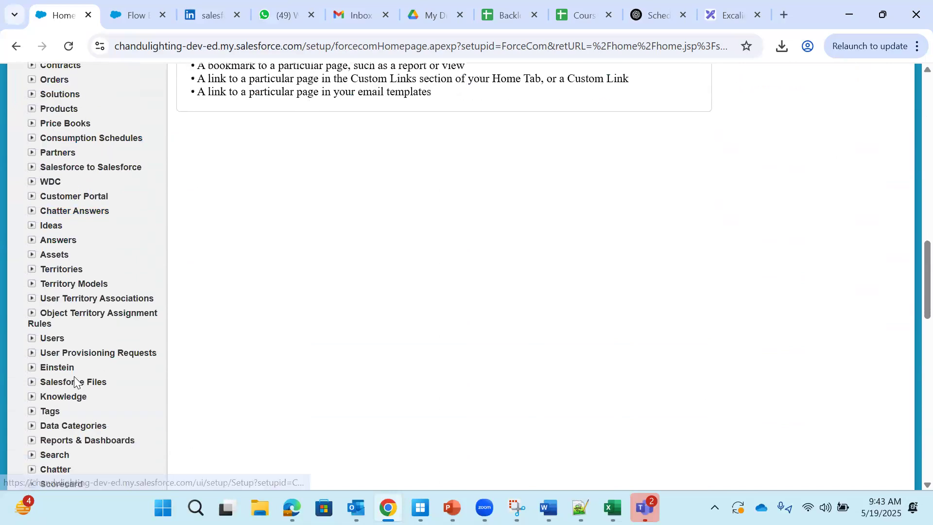
{"action": "scroll", "coordinate": [73, 379], "scroll_direction": "up", "scroll_amount": 17}
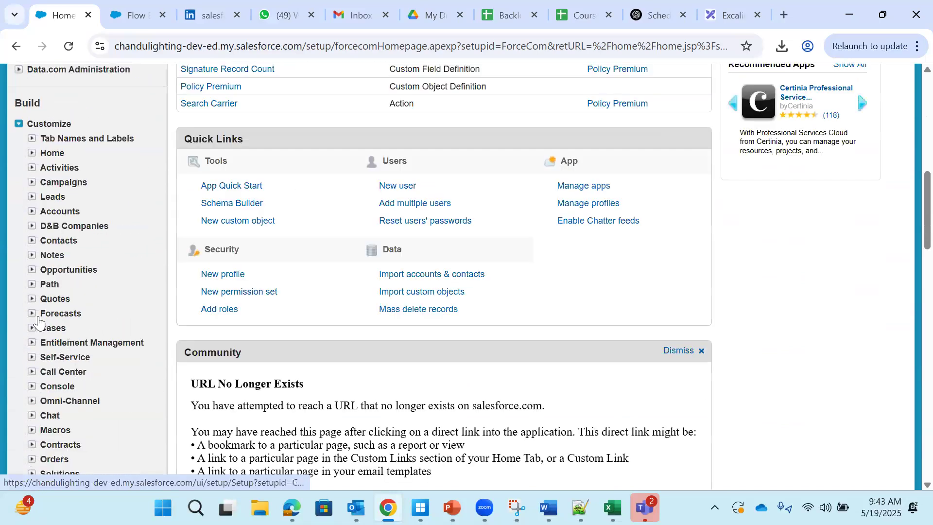
{"action": "scroll", "coordinate": [104, 313], "scroll_direction": "down", "scroll_amount": 20}
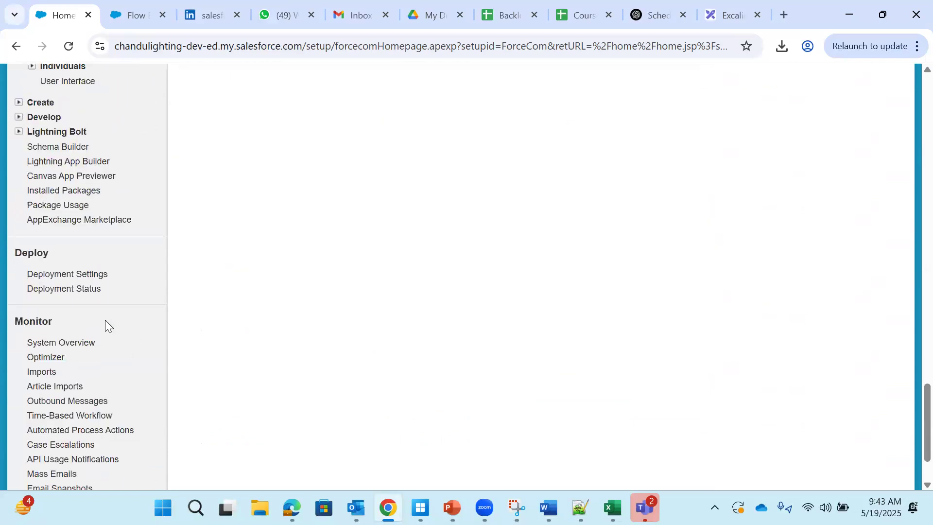
{"action": "scroll", "coordinate": [105, 320], "scroll_direction": "up", "scroll_amount": 1}
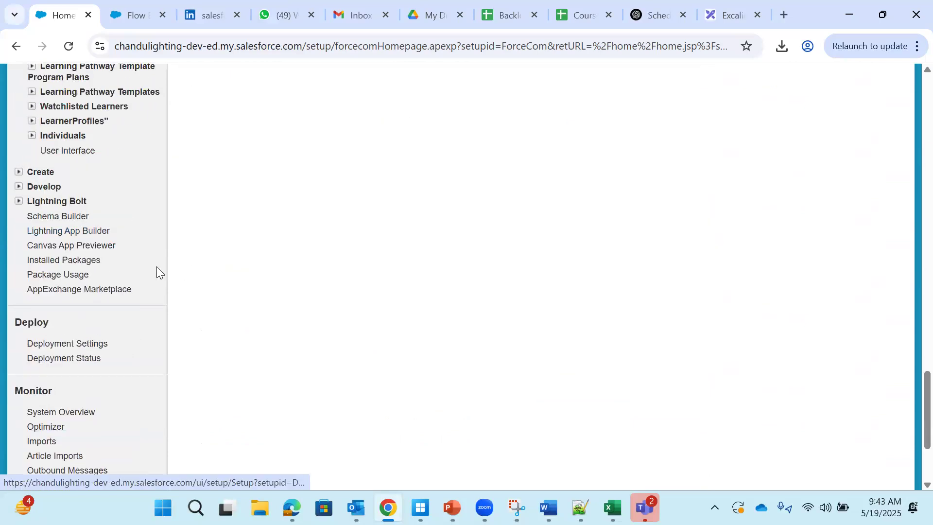
{"action": "scroll", "coordinate": [62, 270], "scroll_direction": "up", "scroll_amount": 20}
{"action": "scroll", "coordinate": [30, 219], "scroll_direction": "up", "scroll_amount": 9}
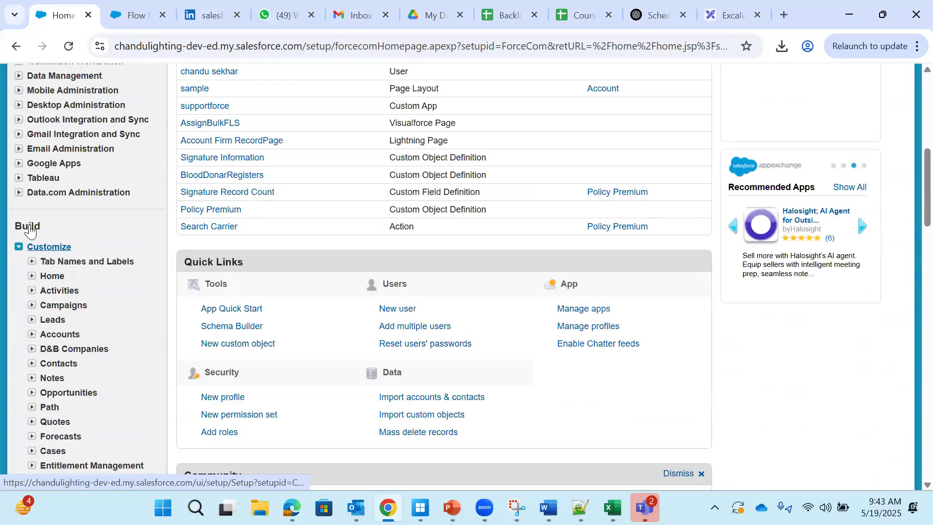
{"action": "scroll", "coordinate": [35, 450], "scroll_direction": "down", "scroll_amount": 3}
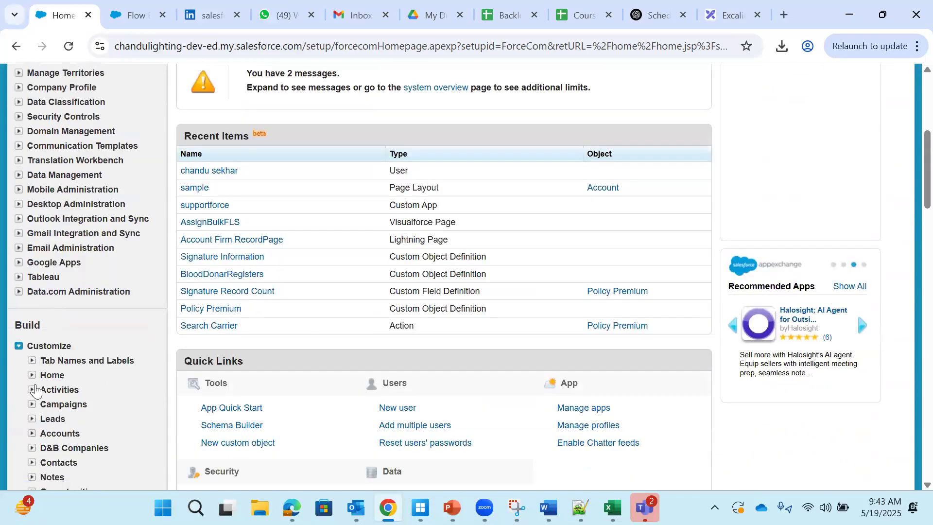
Step: Collapse and reopen Customize, and expand Leads to review its configuration options
{"action": "left_click", "coordinate": [18, 344]}
{"action": "scroll", "coordinate": [157, 323], "scroll_direction": "down", "scroll_amount": 3}
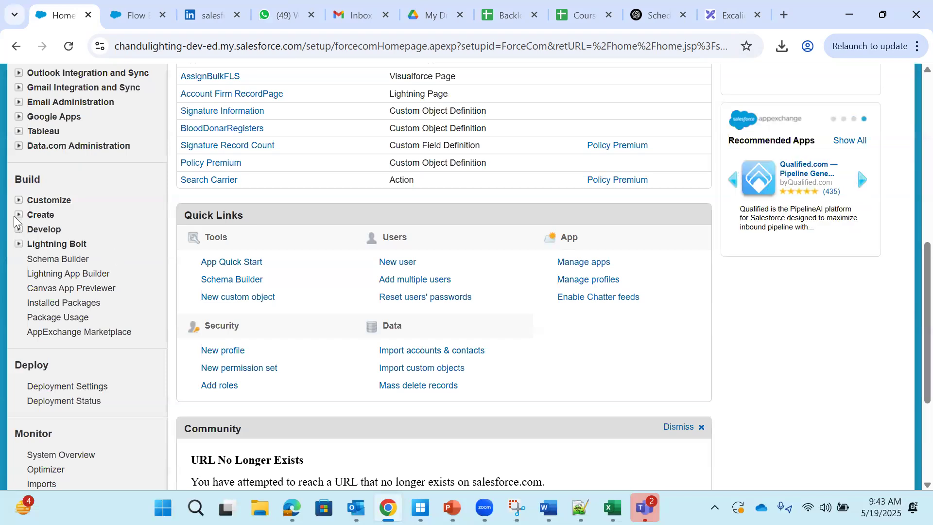
{"action": "left_click", "coordinate": [19, 201]}
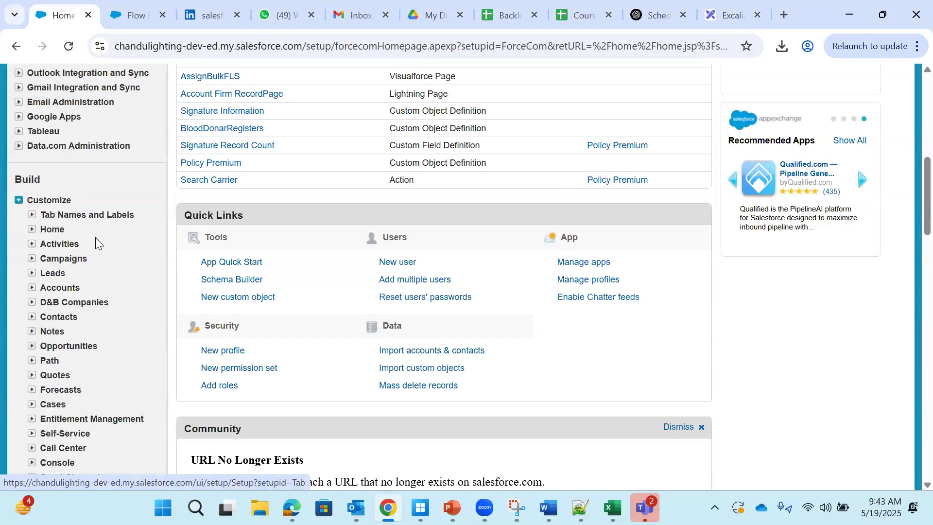
{"action": "scroll", "coordinate": [95, 238], "scroll_direction": "down", "scroll_amount": 1}
{"action": "scroll", "coordinate": [95, 238], "scroll_direction": "down", "scroll_amount": 1}
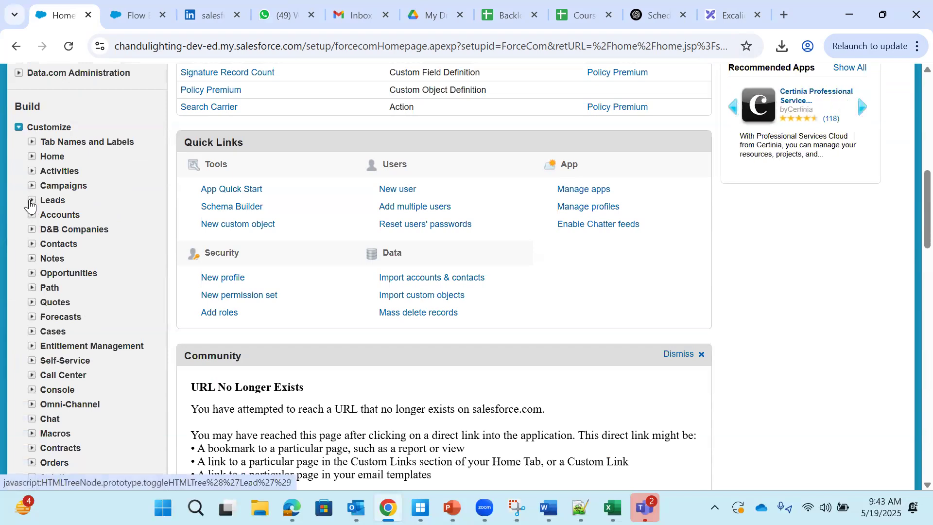
{"action": "left_click", "coordinate": [32, 201]}
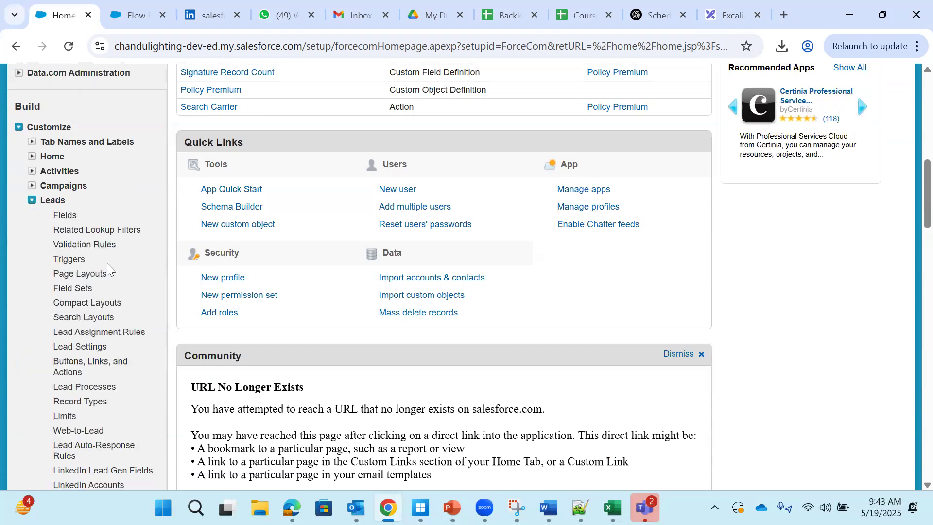
{"action": "scroll", "coordinate": [107, 263], "scroll_direction": "down", "scroll_amount": 1}
{"action": "scroll", "coordinate": [108, 266], "scroll_direction": "up", "scroll_amount": 1}
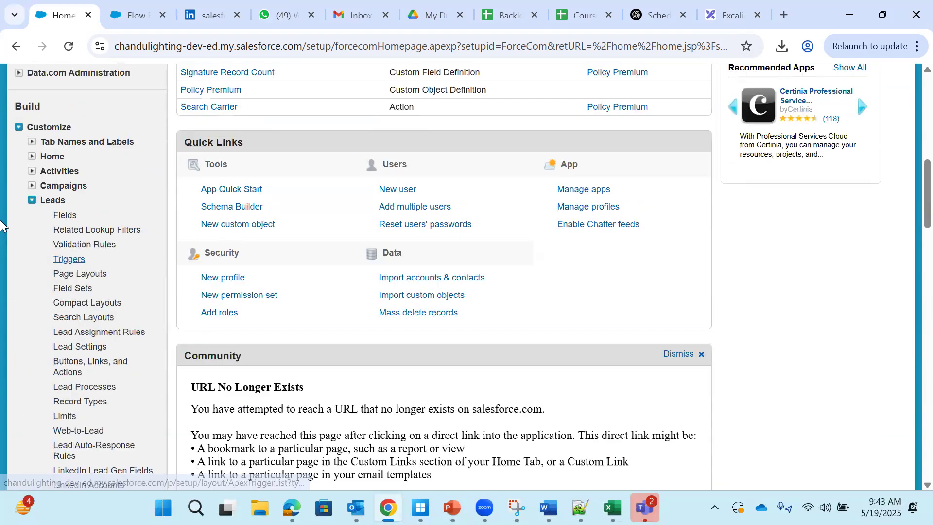
Step: Collapse the Leads and Customize nodes and expand Create under Build
{"action": "left_click", "coordinate": [31, 203]}
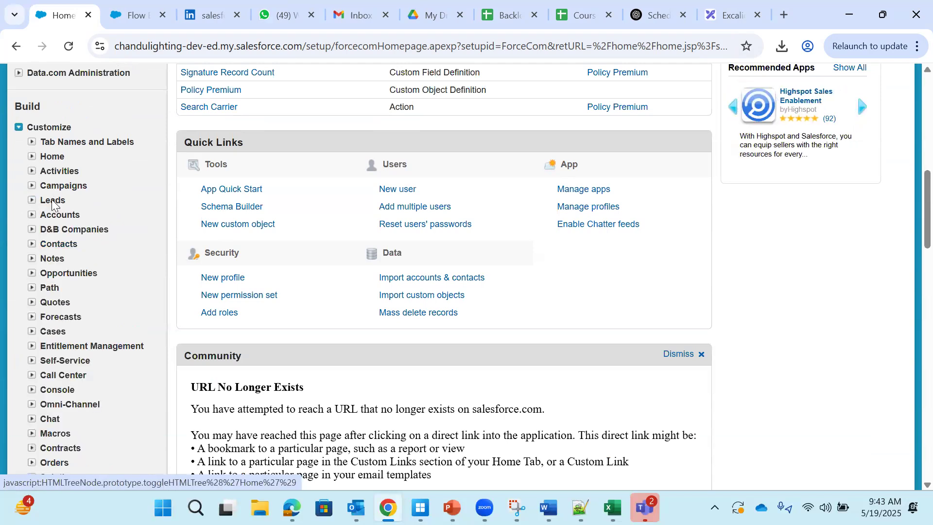
{"action": "left_click", "coordinate": [18, 127]}
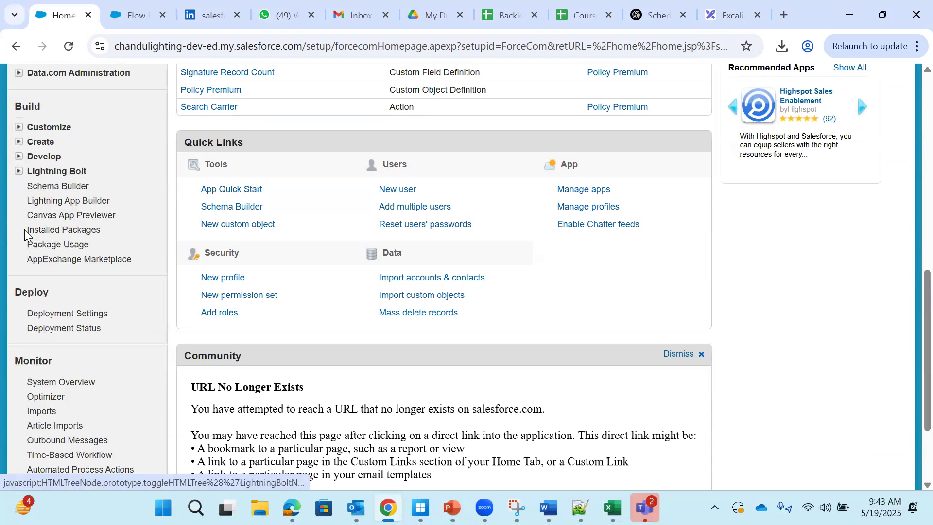
{"action": "left_click", "coordinate": [19, 143]}
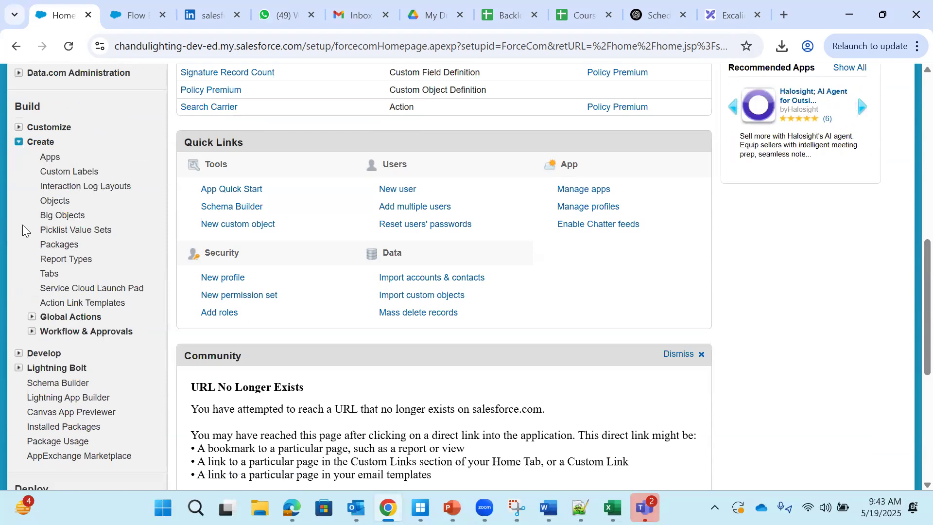
Step: Open the custom Objects list under Create and view the definition of the Courses object, including its standard fields
{"action": "left_click_drag", "start_coordinate": [38, 200], "coordinate": [72, 203]}
{"action": "left_click", "coordinate": [56, 201]}
{"action": "scroll", "coordinate": [474, 265], "scroll_direction": "down", "scroll_amount": 3}
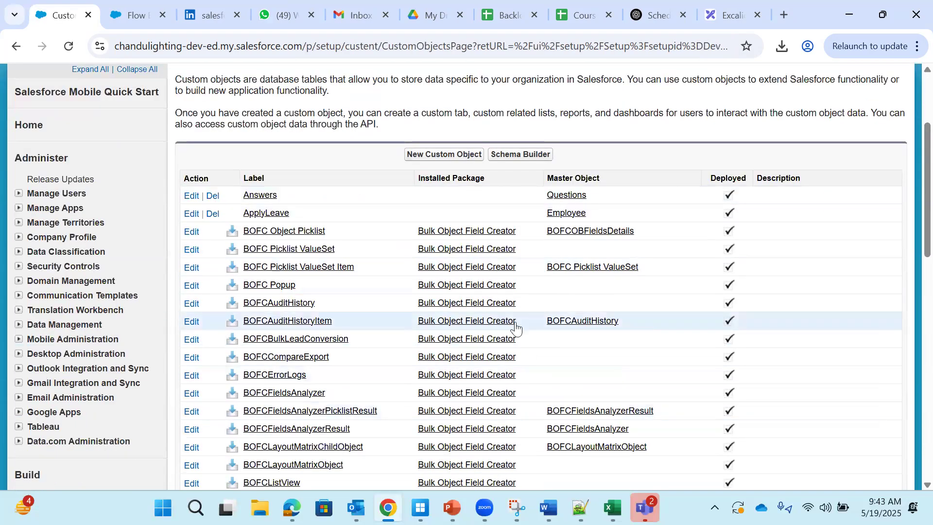
{"action": "scroll", "coordinate": [516, 328], "scroll_direction": "down", "scroll_amount": 4}
{"action": "scroll", "coordinate": [302, 273], "scroll_direction": "down", "scroll_amount": 6}
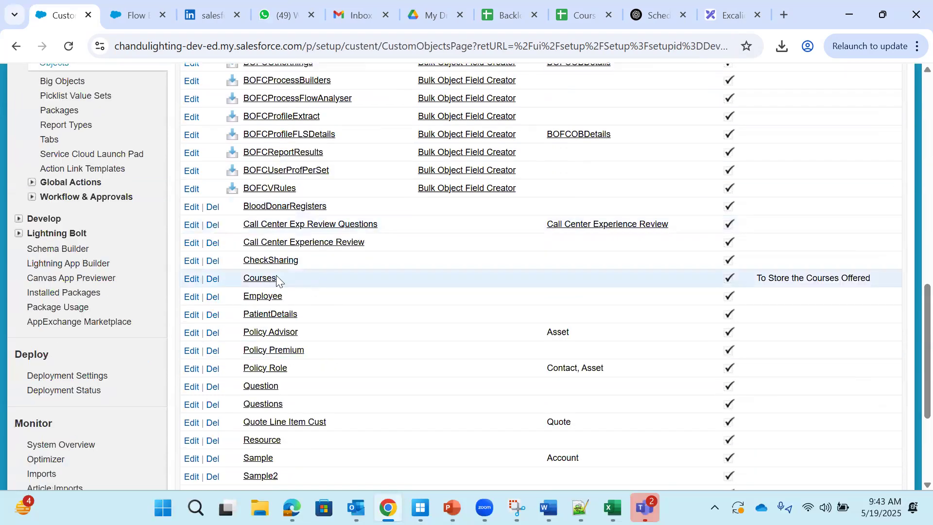
{"action": "left_click_drag", "start_coordinate": [242, 277], "coordinate": [276, 279]}
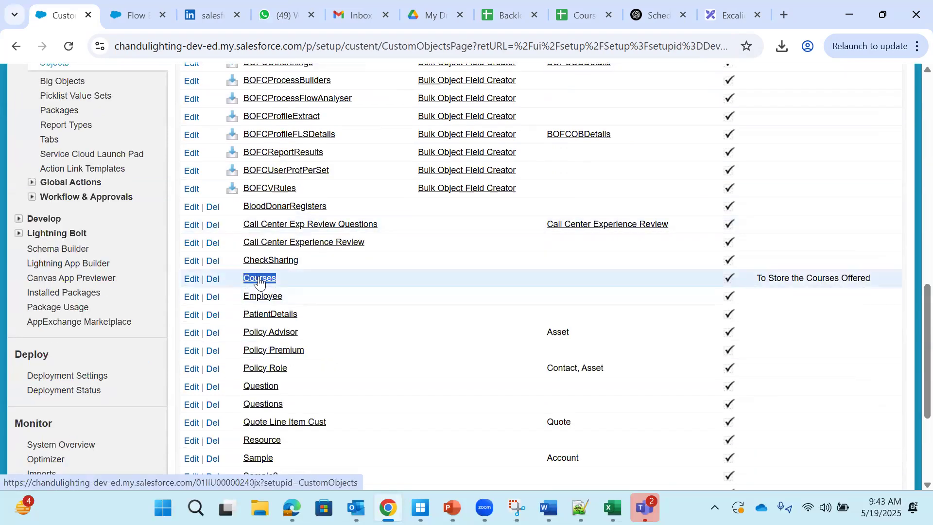
{"action": "left_click", "coordinate": [259, 277]}
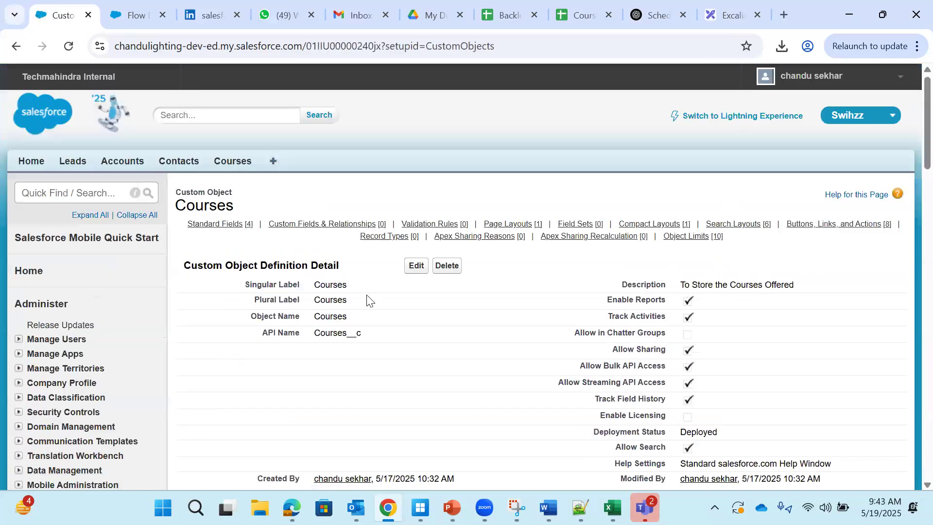
{"action": "scroll", "coordinate": [371, 301], "scroll_direction": "down", "scroll_amount": 5}
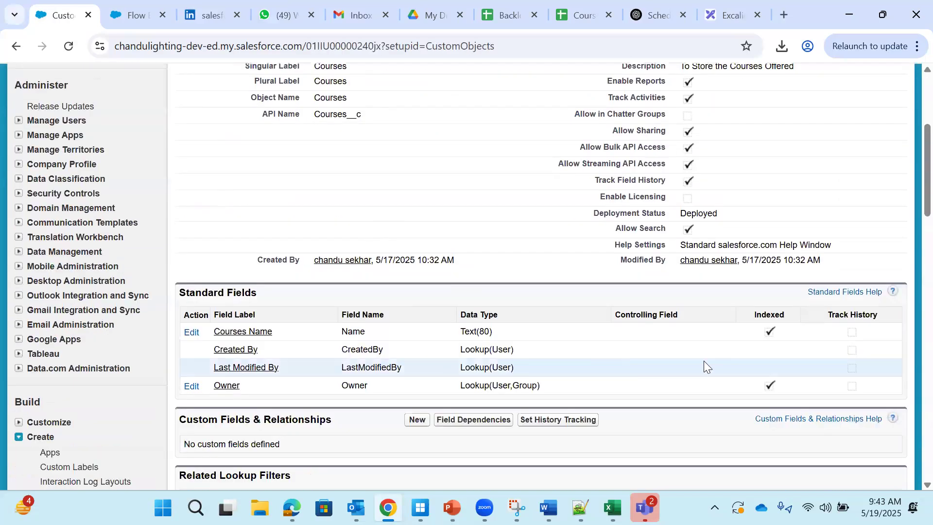
{"action": "scroll", "coordinate": [523, 257], "scroll_direction": "up", "scroll_amount": 3}
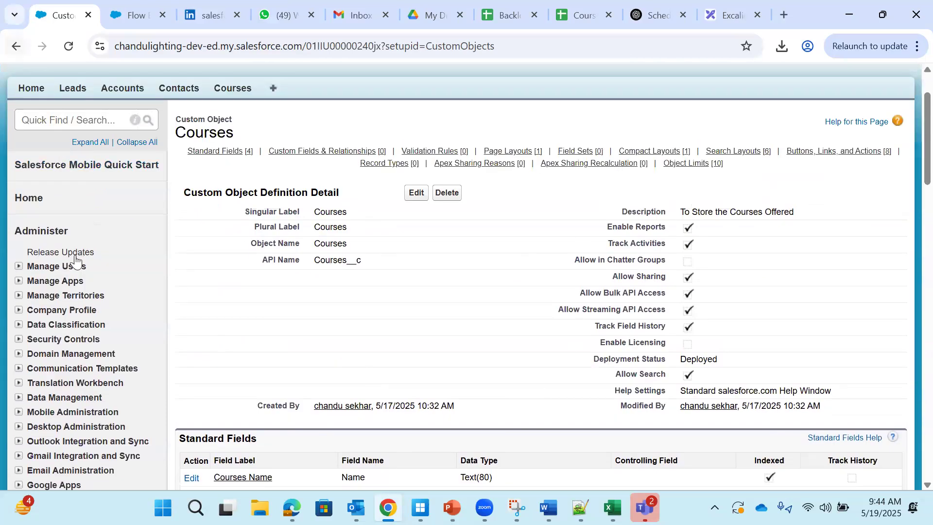
Step: Collapse Create, expand Customize, and review the Accounts configuration options before collapsing the Accounts node
{"action": "scroll", "coordinate": [75, 270], "scroll_direction": "down", "scroll_amount": 6}
{"action": "scroll", "coordinate": [34, 253], "scroll_direction": "down", "scroll_amount": 2}
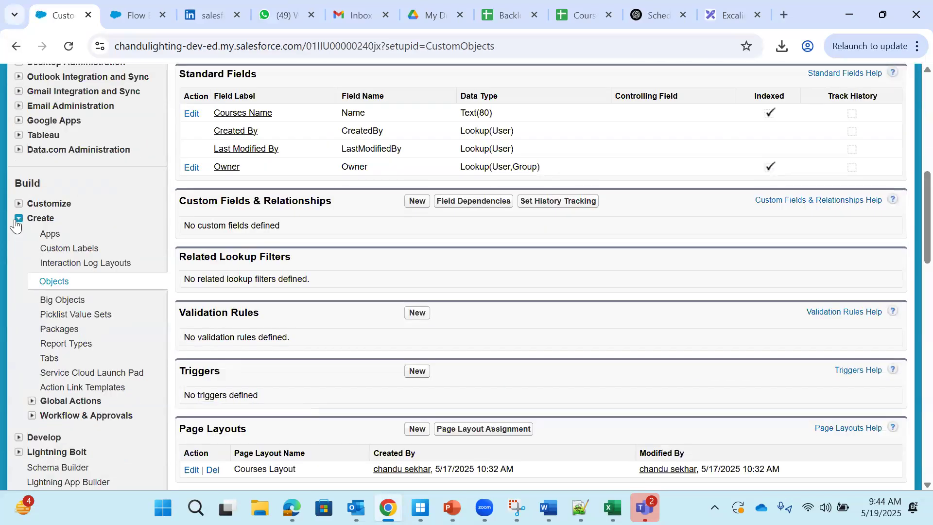
{"action": "left_click", "coordinate": [18, 217]}
{"action": "left_click", "coordinate": [17, 206]}
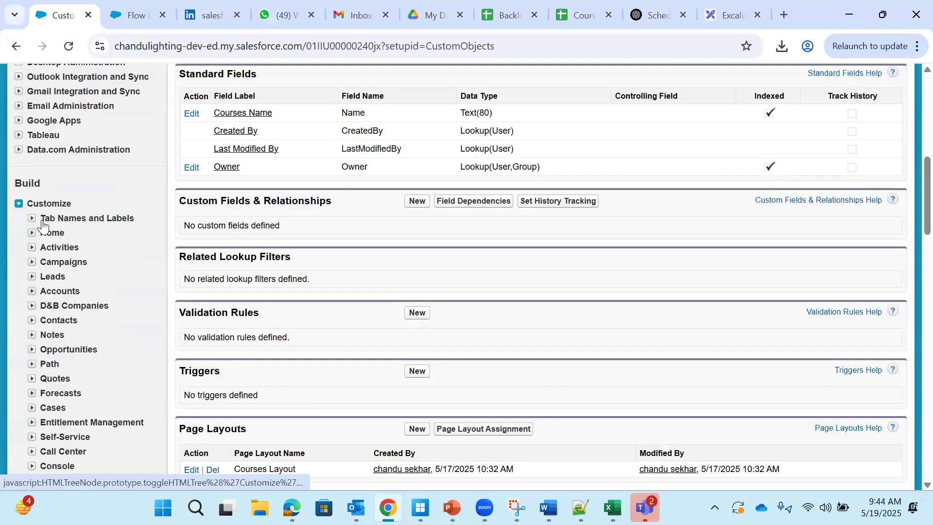
{"action": "scroll", "coordinate": [87, 294], "scroll_direction": "down", "scroll_amount": 2}
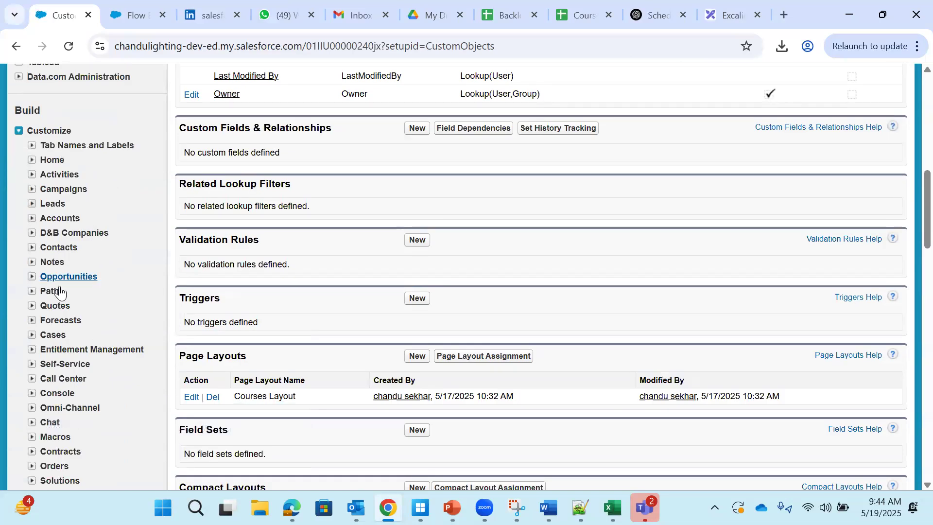
{"action": "left_click", "coordinate": [32, 218]}
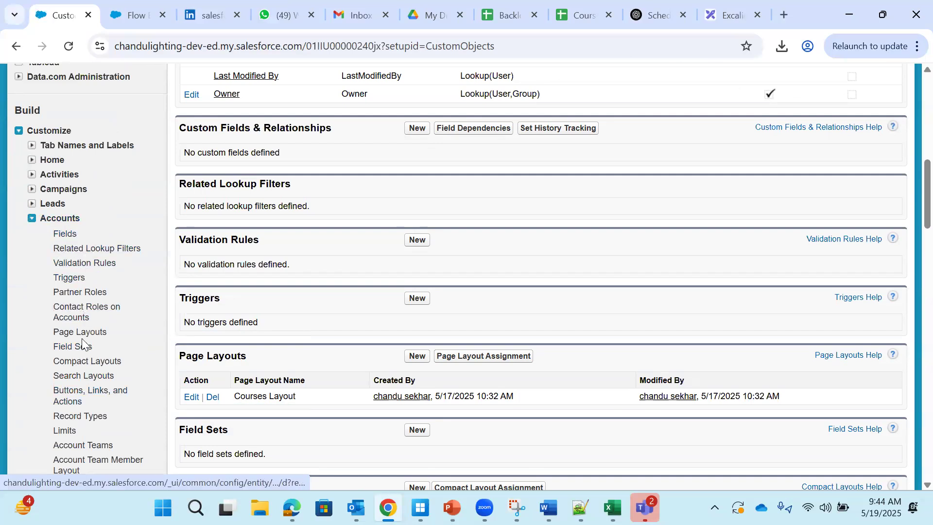
{"action": "scroll", "coordinate": [177, 305], "scroll_direction": "up", "scroll_amount": 2}
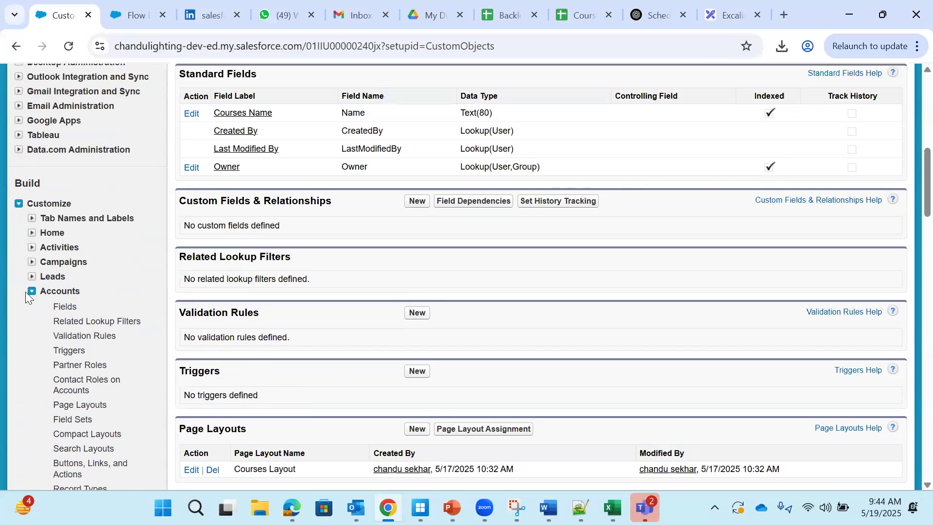
{"action": "left_click", "coordinate": [30, 291]}
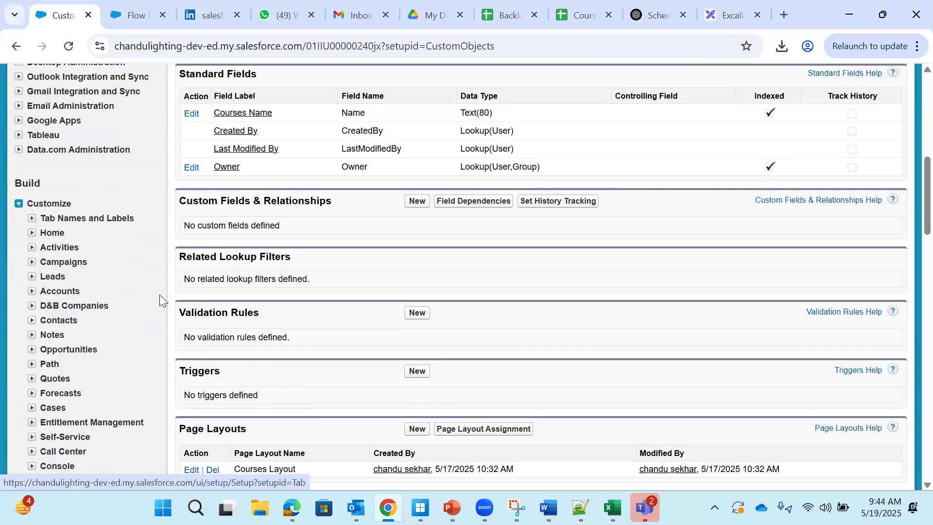
Step: Duplicate the Courses definition browser tab and switch the copy to Lightning Experience
{"action": "scroll", "coordinate": [160, 297], "scroll_direction": "up", "scroll_amount": 2}
{"action": "scroll", "coordinate": [159, 300], "scroll_direction": "up", "scroll_amount": 10}
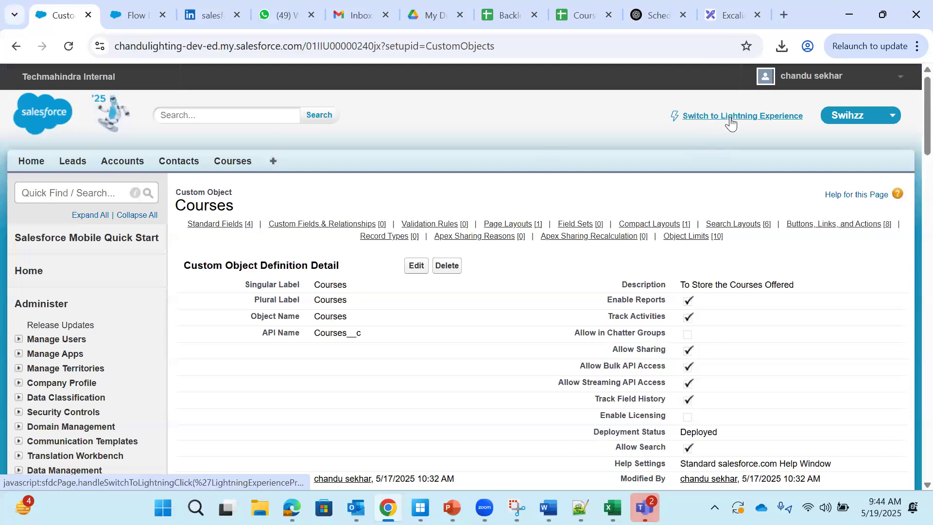
{"action": "right_click", "coordinate": [66, 16]}
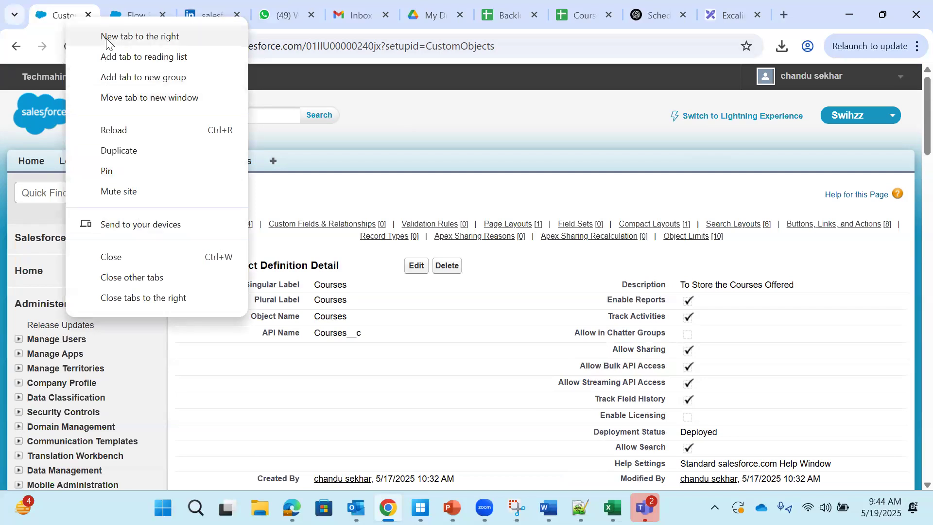
{"action": "left_click", "coordinate": [116, 150]}
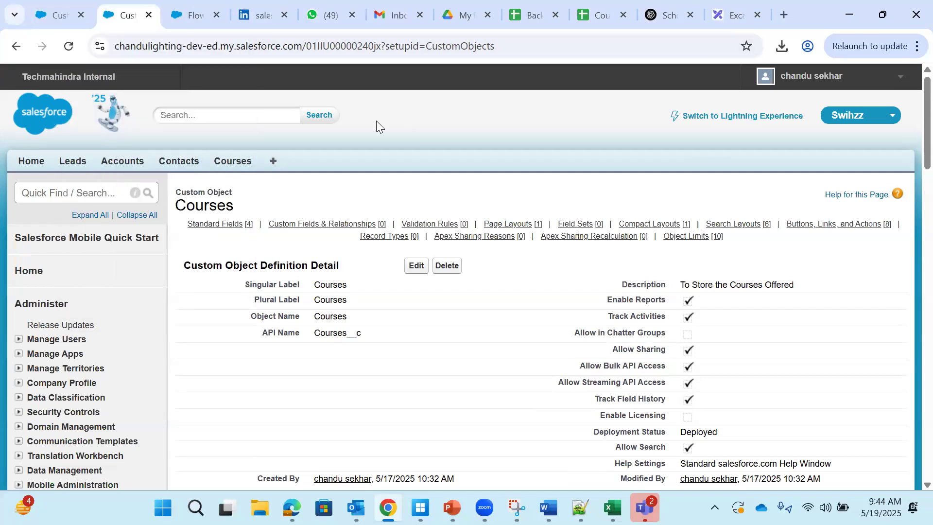
{"action": "left_click", "coordinate": [772, 119]}
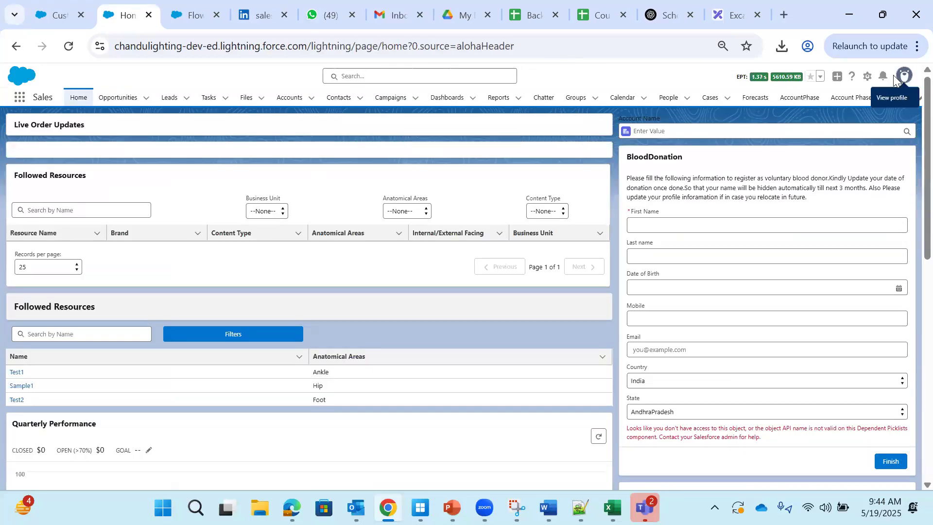
Step: Open Lightning Setup and go to the Object Manager
{"action": "left_click", "coordinate": [867, 76]}
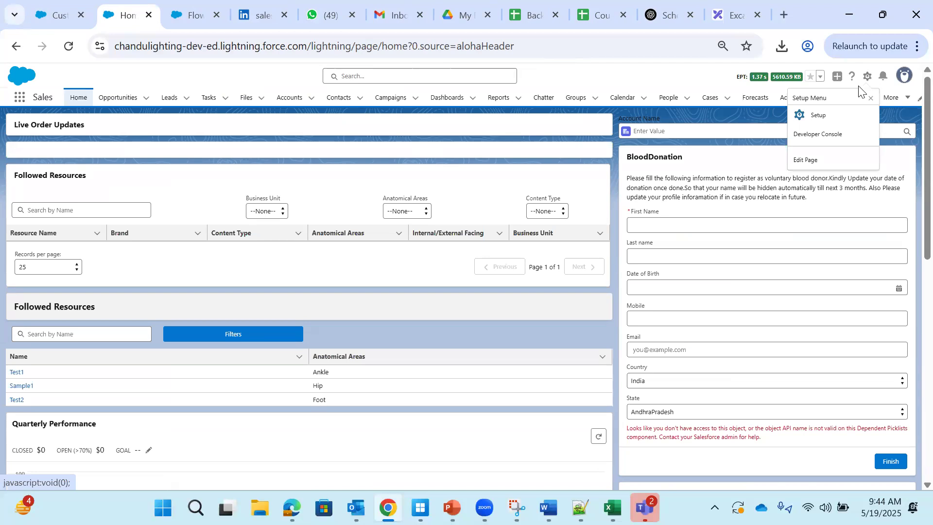
{"action": "left_click", "coordinate": [831, 117]}
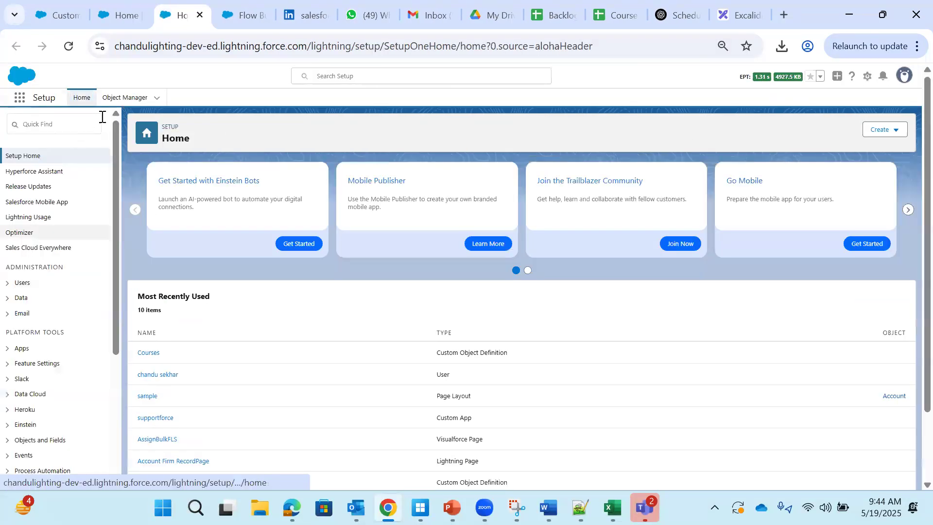
{"action": "left_click", "coordinate": [130, 100]}
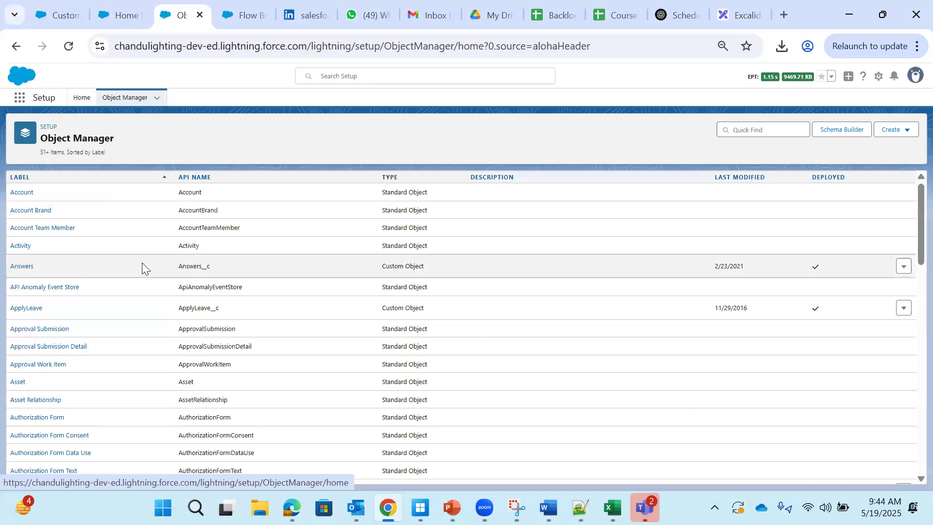
Step: Examine the Object Manager list, comparing the standard and custom object types of entries such as Account and ApplyLeave
{"action": "scroll", "coordinate": [92, 269], "scroll_direction": "down", "scroll_amount": 2}
{"action": "scroll", "coordinate": [92, 271], "scroll_direction": "down", "scroll_amount": 15}
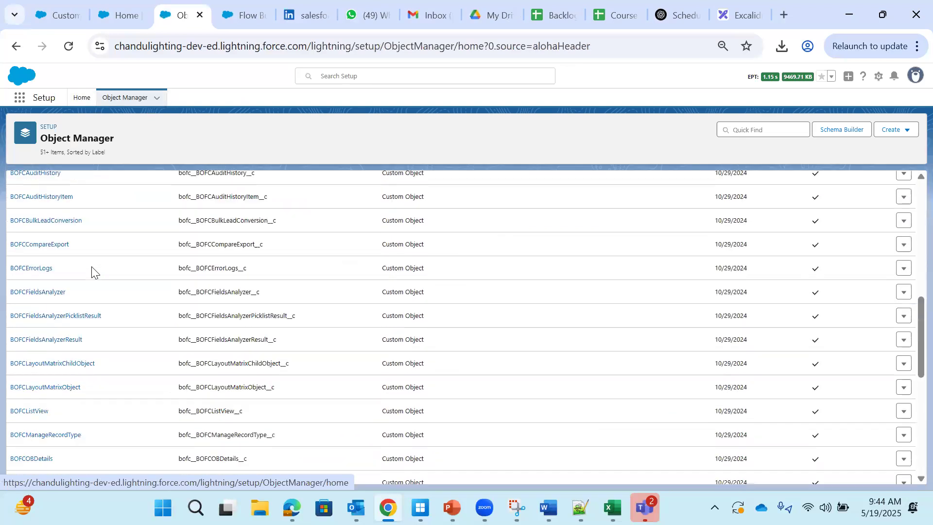
{"action": "scroll", "coordinate": [96, 267], "scroll_direction": "up", "scroll_amount": 18}
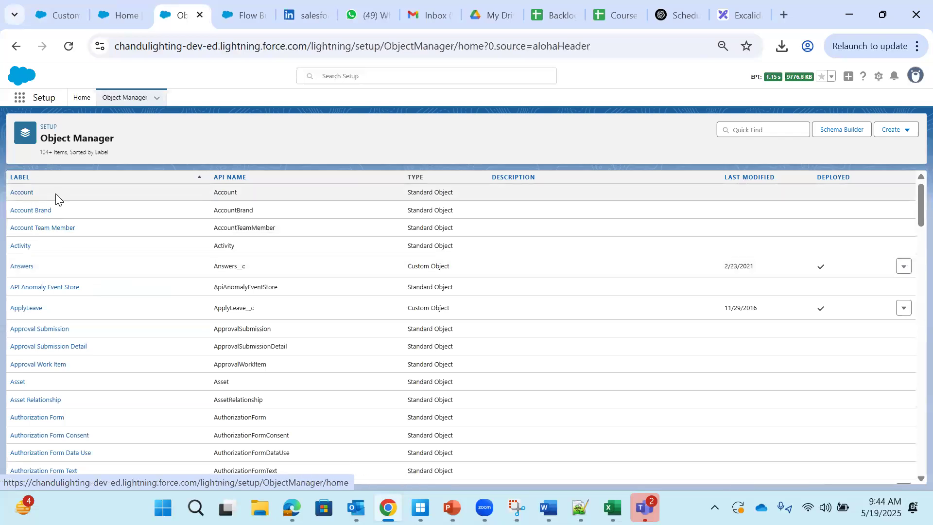
{"action": "left_click_drag", "start_coordinate": [54, 194], "coordinate": [7, 199]}
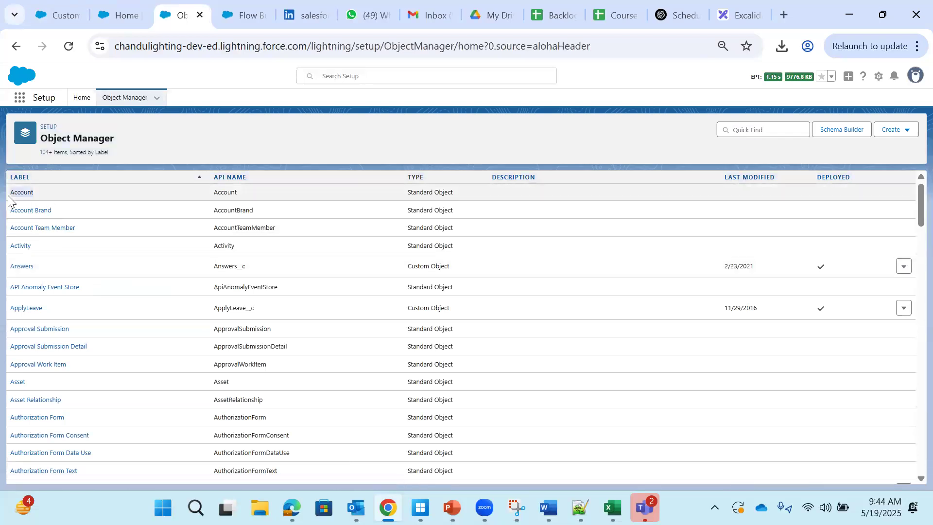
{"action": "left_click_drag", "start_coordinate": [473, 308], "coordinate": [410, 311]}
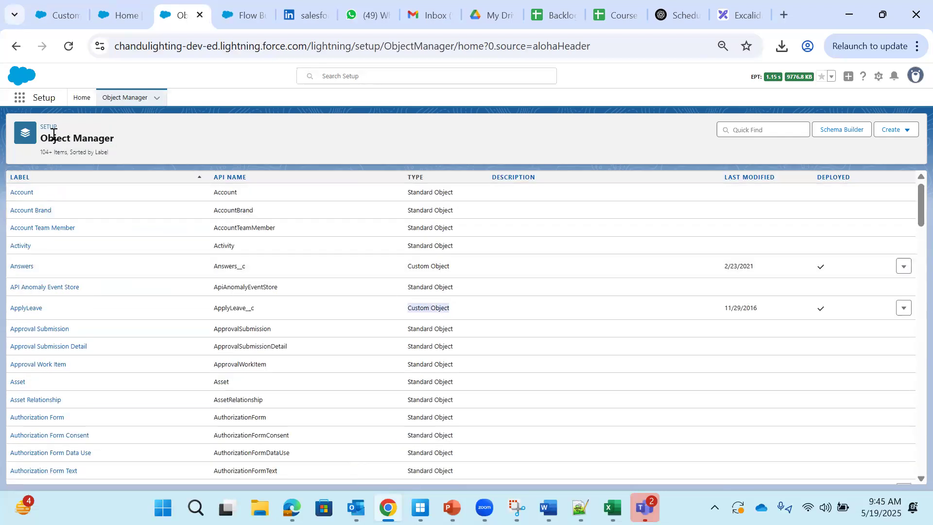
{"action": "left_click_drag", "start_coordinate": [45, 141], "coordinate": [128, 139]}
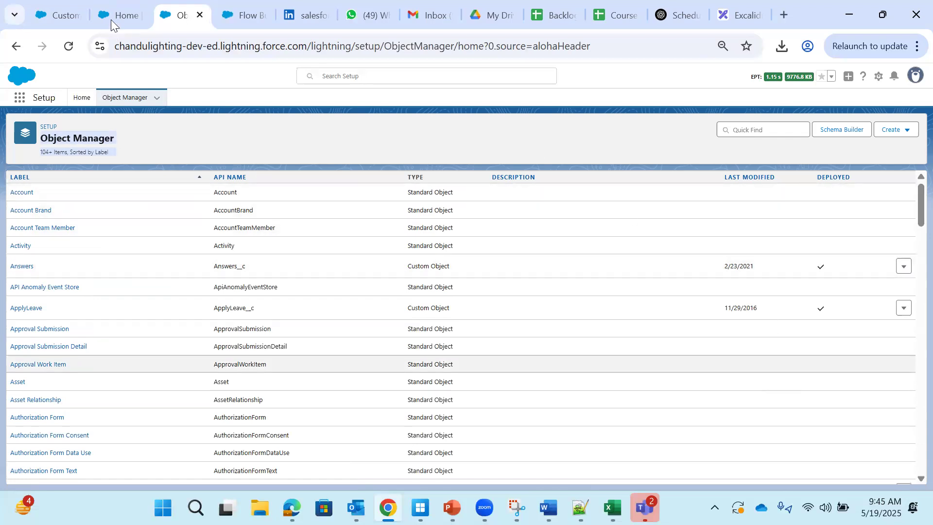
Step: Return to the Classic Courses definition and review its object settings and standard fields
{"action": "left_click", "coordinate": [59, 18]}
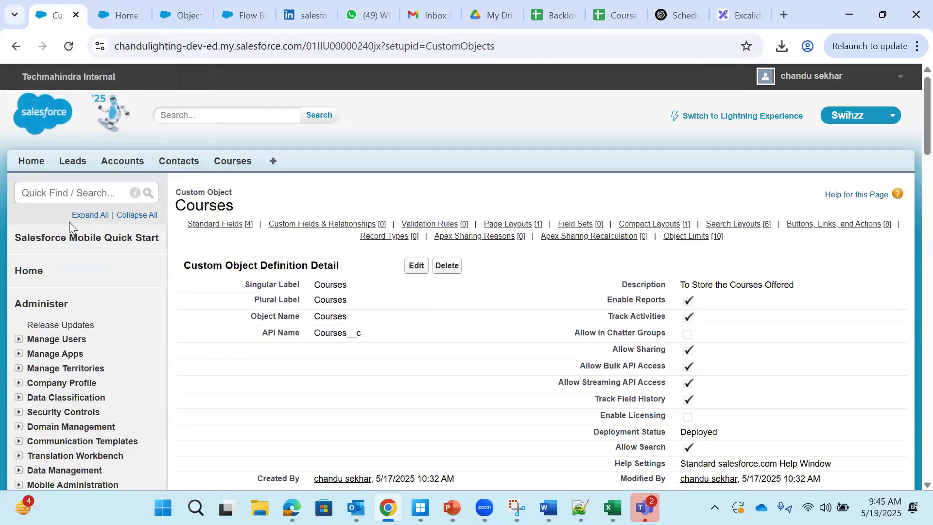
{"action": "scroll", "coordinate": [120, 223], "scroll_direction": "down", "scroll_amount": 5}
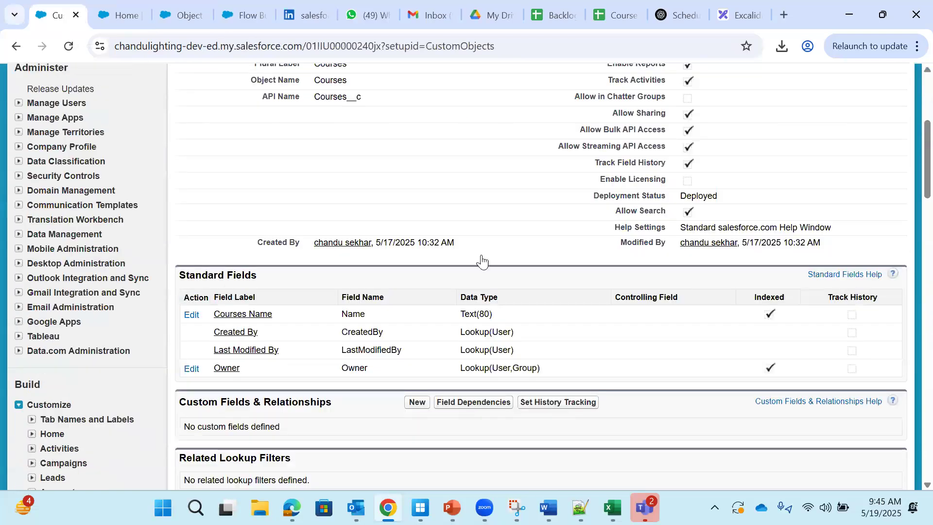
{"action": "scroll", "coordinate": [481, 262], "scroll_direction": "up", "scroll_amount": 1}
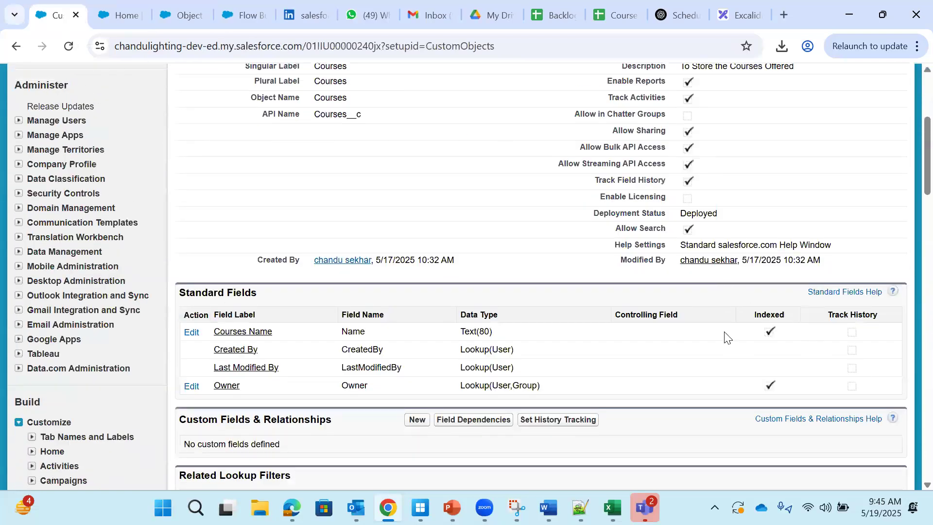
{"action": "scroll", "coordinate": [130, 200], "scroll_direction": "up", "scroll_amount": 5}
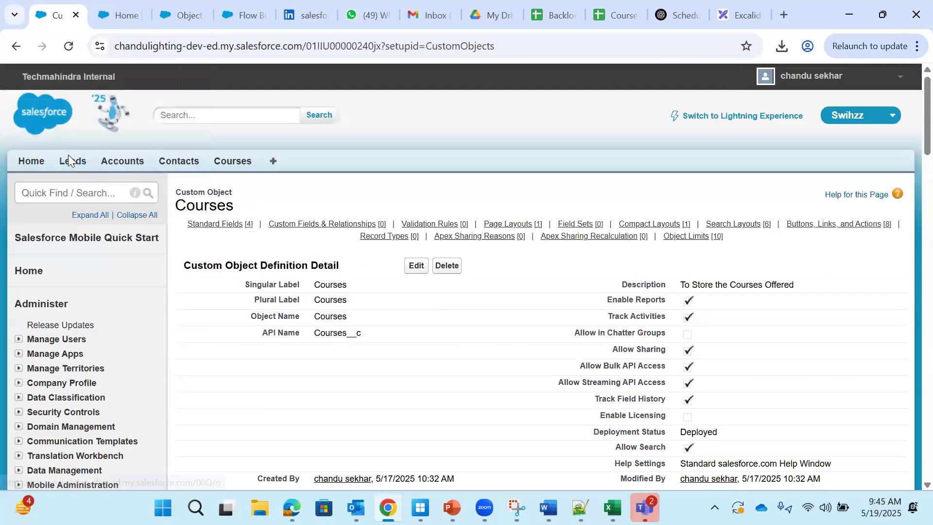
Step: Close the Object Manager browser tab and switch the Lightning home page back to Salesforce Classic
{"action": "left_click", "coordinate": [188, 17]}
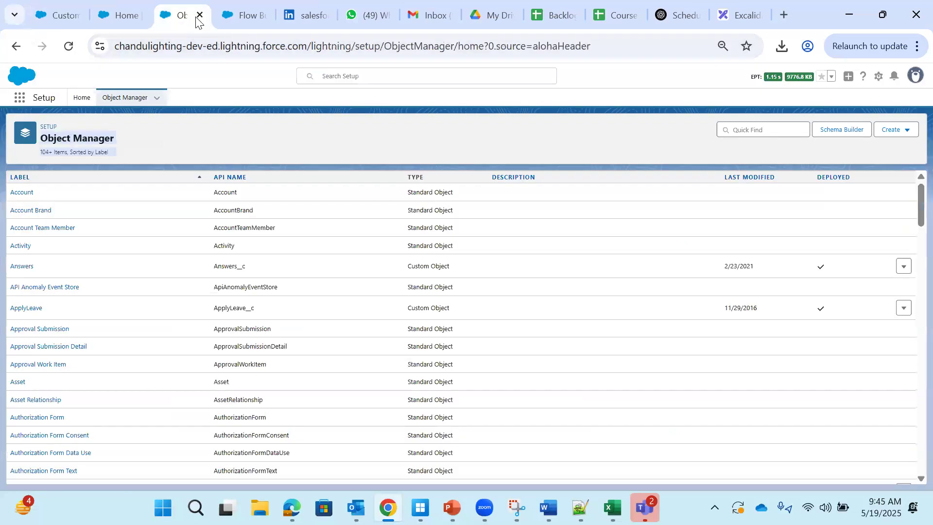
{"action": "left_click", "coordinate": [199, 15]}
{"action": "left_click", "coordinate": [57, 15]}
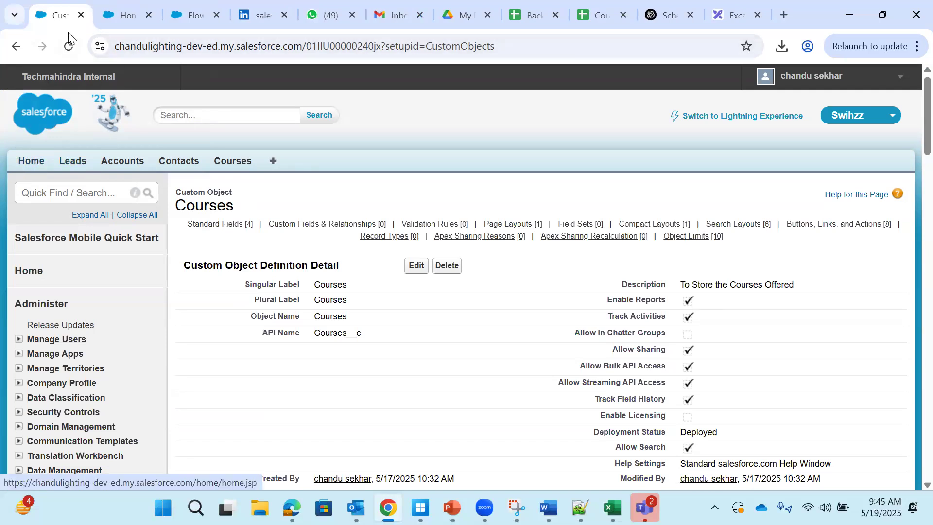
{"action": "left_click", "coordinate": [117, 18]}
{"action": "left_click", "coordinate": [47, 15]}
{"action": "left_click", "coordinate": [120, 13]}
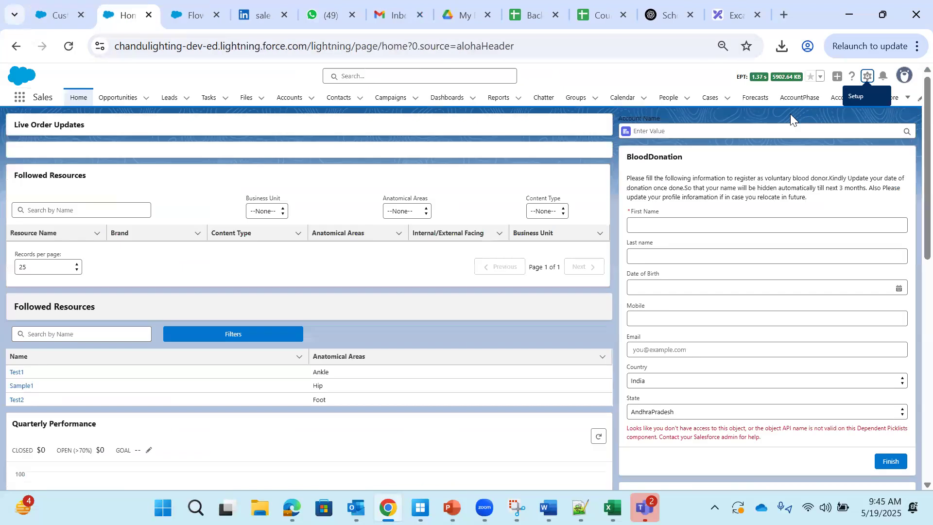
{"action": "left_click", "coordinate": [903, 79]}
{"action": "left_click", "coordinate": [786, 217]}
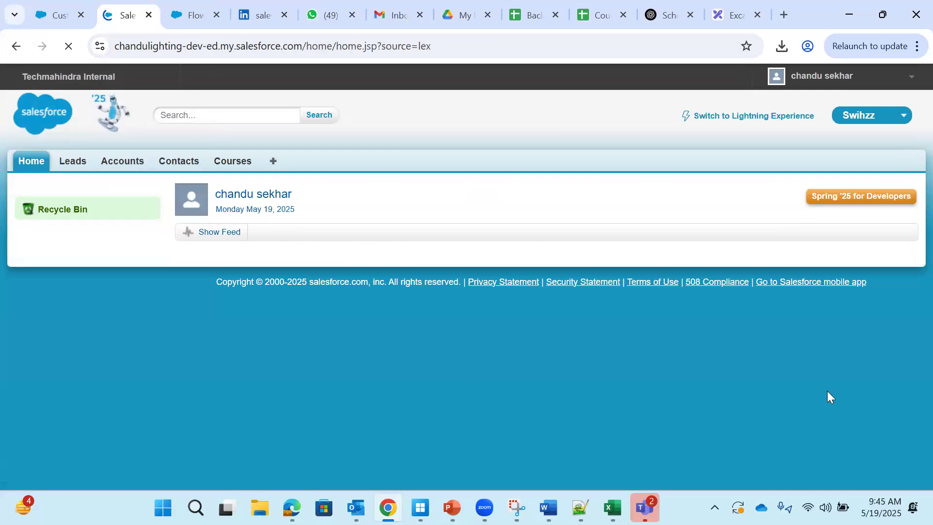
Step: Open the recent lead from Western Telecommunications Corp. in Leads and view its detail fields
{"action": "left_click", "coordinate": [72, 160]}
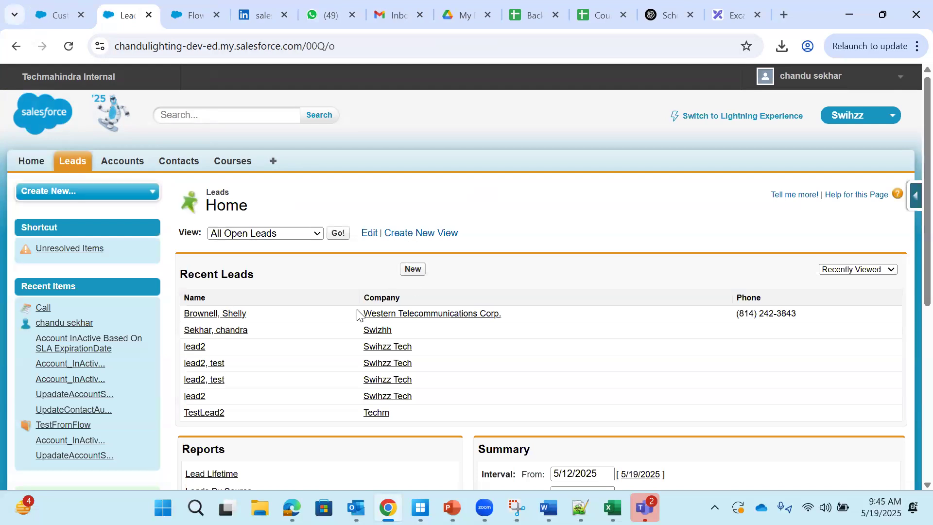
{"action": "left_click", "coordinate": [217, 313]}
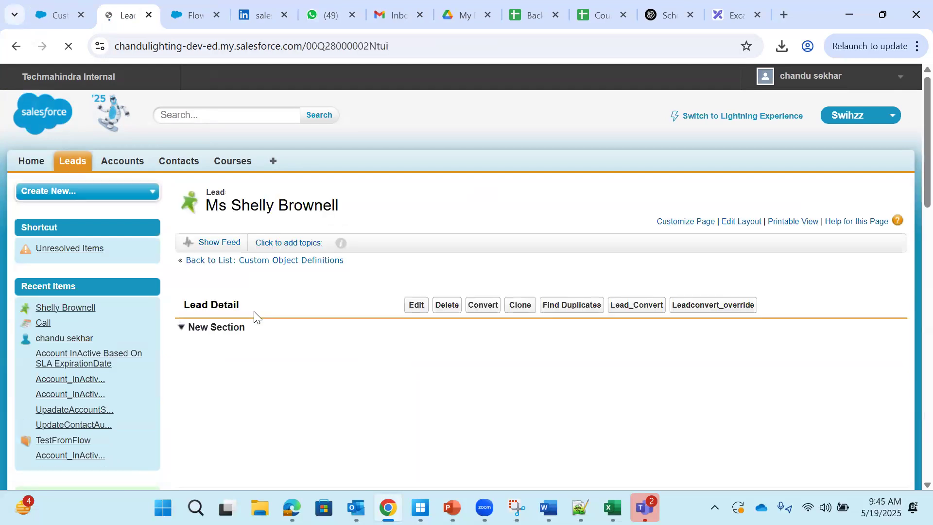
{"action": "scroll", "coordinate": [272, 316], "scroll_direction": "down", "scroll_amount": 9}
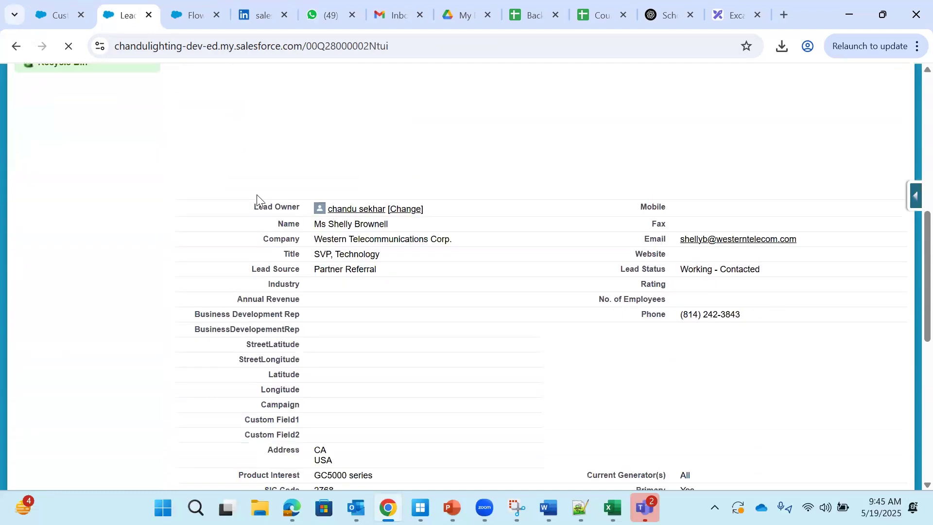
Step: Review the lead's detail fields from Lead Owner through Phone, along with the components above them
{"action": "left_click_drag", "start_coordinate": [307, 261], "coordinate": [650, 314]}
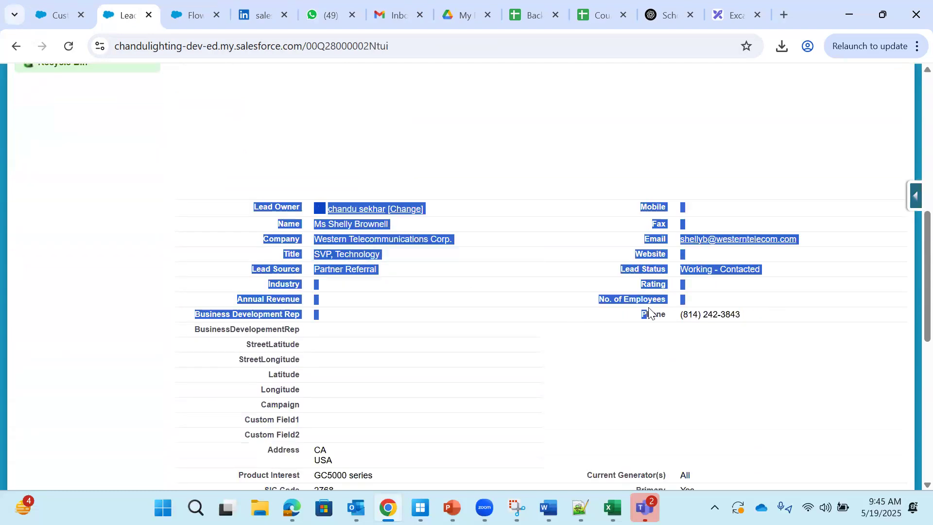
{"action": "scroll", "coordinate": [459, 344], "scroll_direction": "up", "scroll_amount": 2}
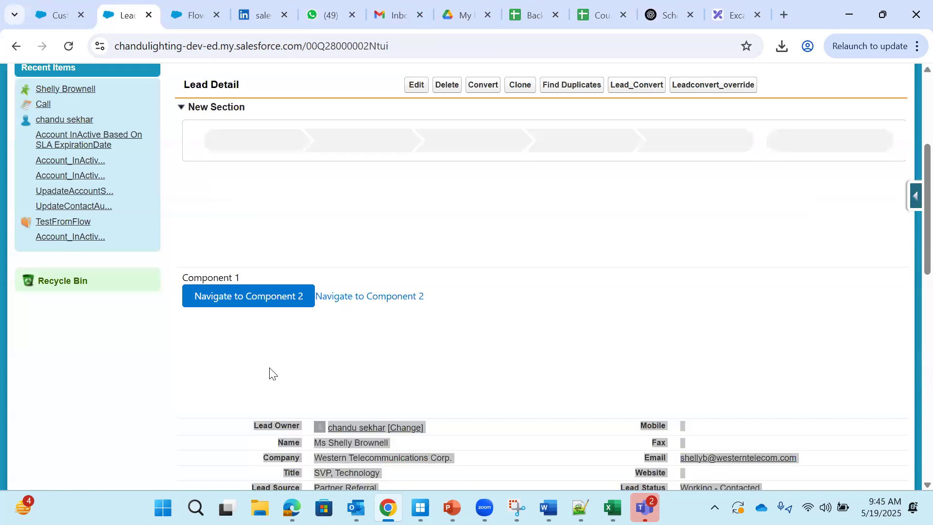
{"action": "scroll", "coordinate": [200, 359], "scroll_direction": "down", "scroll_amount": 5}
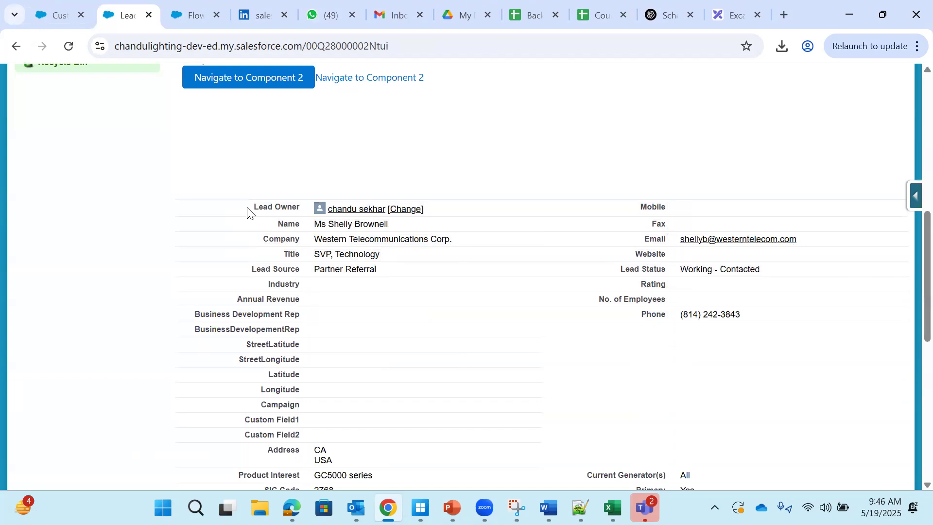
{"action": "left_click_drag", "start_coordinate": [262, 205], "coordinate": [816, 308]}
{"action": "left_click", "coordinate": [251, 234]}
Step: Return to the Courses setup page, find the Leads customization settings with "le", and open the Leads Fields page
{"action": "left_click", "coordinate": [55, 17]}
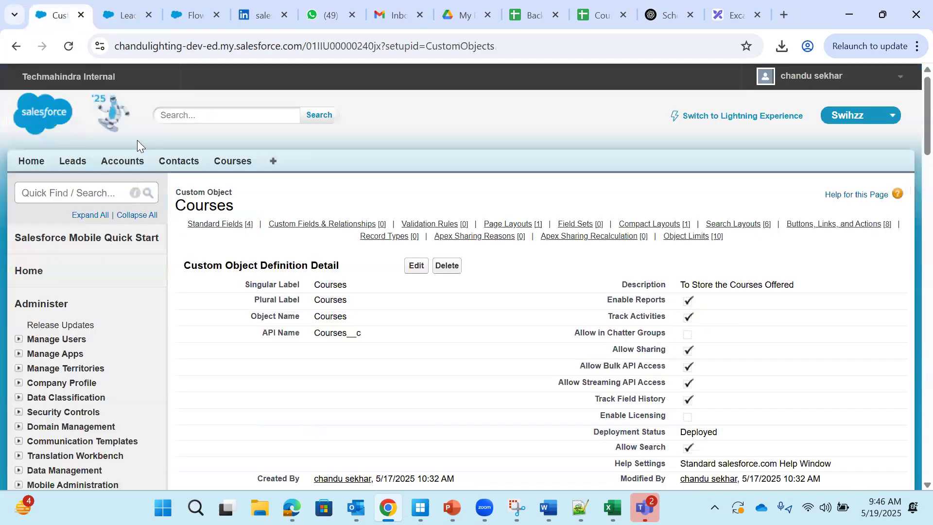
{"action": "left_click", "coordinate": [86, 192]}
{"action": "type", "text": "le"}
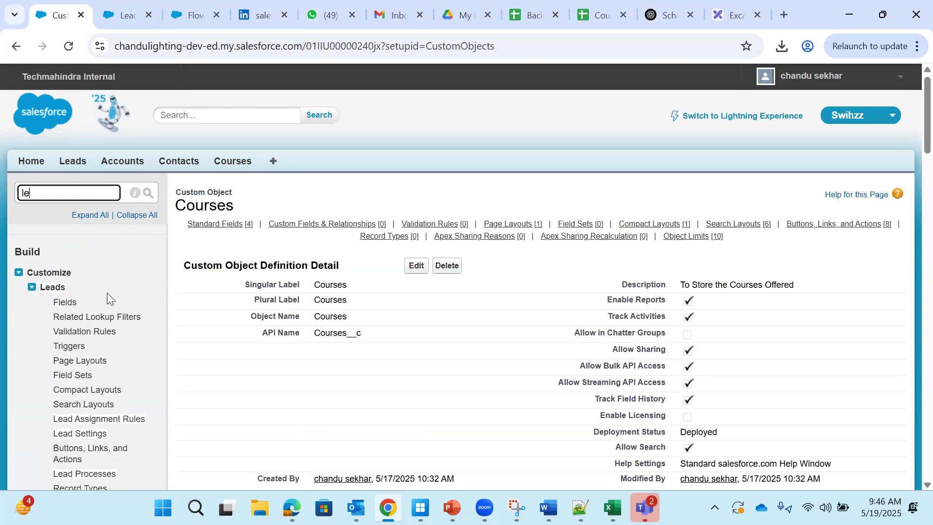
{"action": "scroll", "coordinate": [91, 293], "scroll_direction": "down", "scroll_amount": 1}
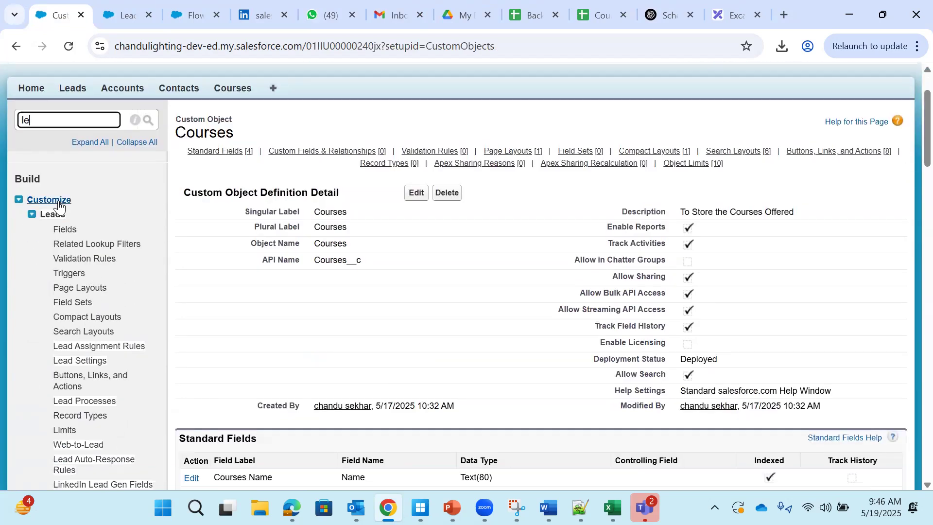
{"action": "left_click_drag", "start_coordinate": [84, 197], "coordinate": [34, 199]}
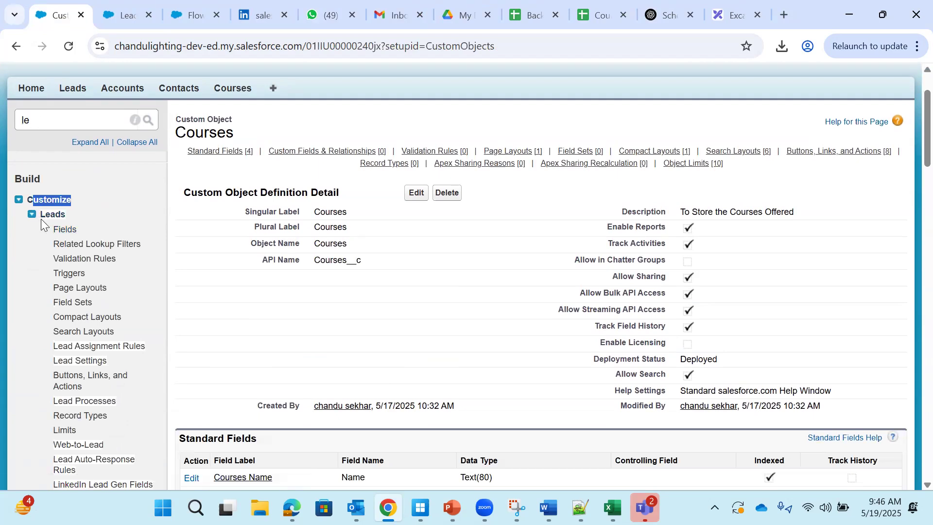
{"action": "left_click", "coordinate": [63, 231]}
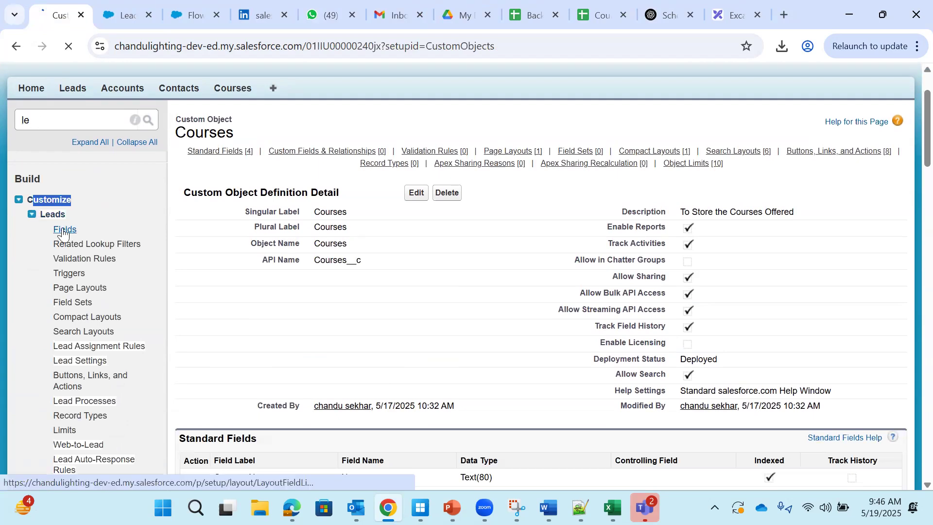
Step: Read the introductory notes on the Lead Fields page about specifying and deleting fields
{"action": "scroll", "coordinate": [401, 311], "scroll_direction": "down", "scroll_amount": 4}
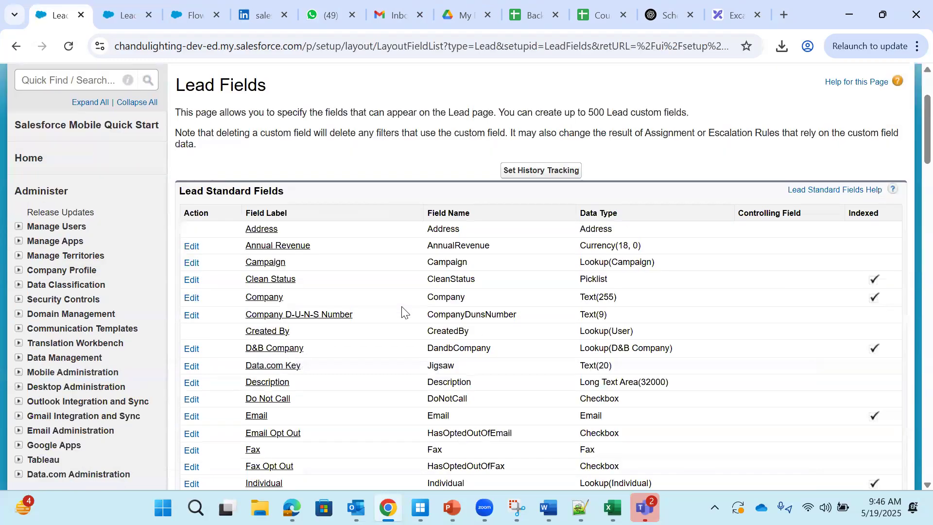
{"action": "scroll", "coordinate": [401, 311], "scroll_direction": "up", "scroll_amount": 3}
{"action": "scroll", "coordinate": [397, 313], "scroll_direction": "down", "scroll_amount": 1}
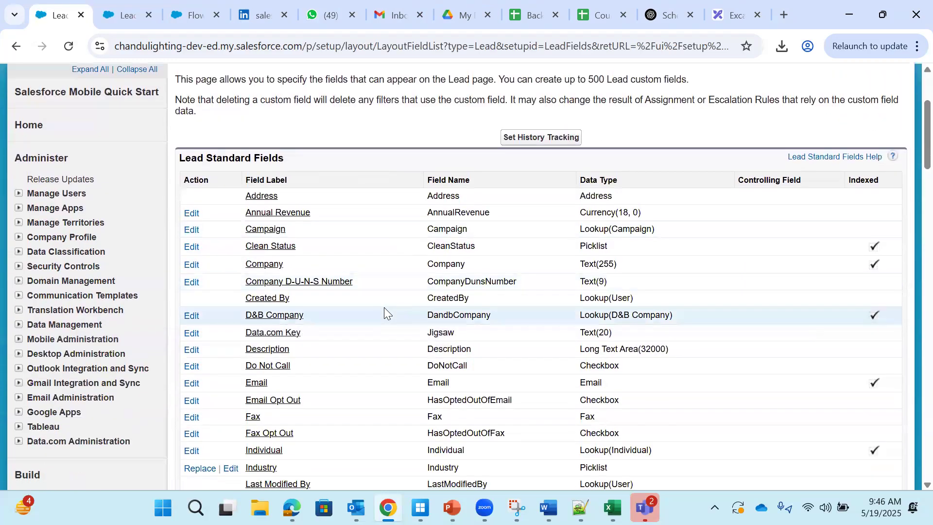
{"action": "left_click_drag", "start_coordinate": [178, 80], "coordinate": [330, 134]}
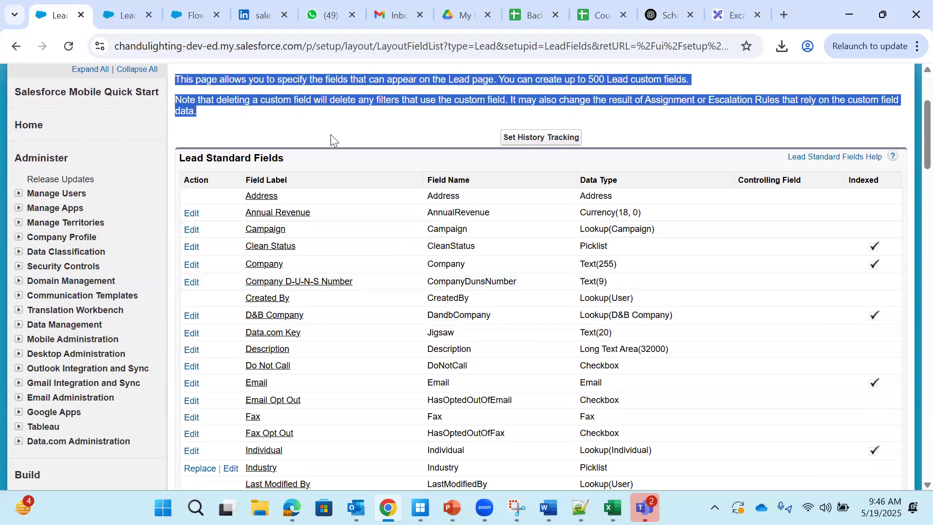
{"action": "left_click", "coordinate": [330, 134]}
{"action": "scroll", "coordinate": [297, 204], "scroll_direction": "up", "scroll_amount": 1}
{"action": "scroll", "coordinate": [286, 216], "scroll_direction": "down", "scroll_amount": 1}
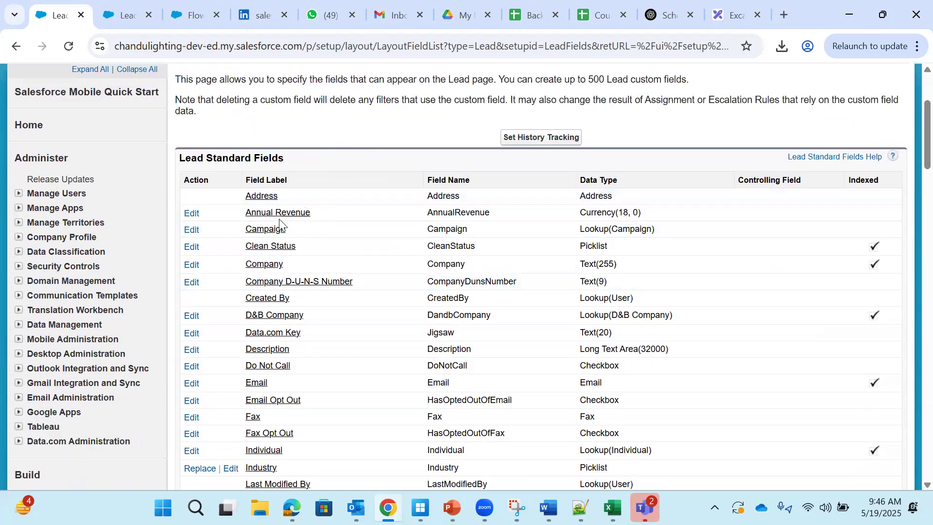
Step: Examine the Lead Standard Fields list, from the Address field label through the name, phone and rating fields
{"action": "left_click_drag", "start_coordinate": [179, 160], "coordinate": [374, 164]}
{"action": "scroll", "coordinate": [377, 170], "scroll_direction": "down", "scroll_amount": 1}
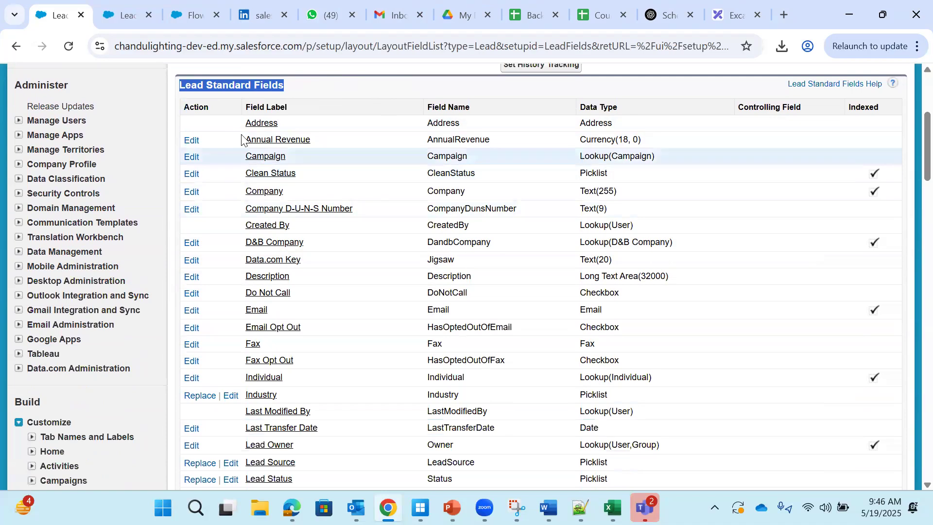
{"action": "scroll", "coordinate": [400, 260], "scroll_direction": "down", "scroll_amount": 3}
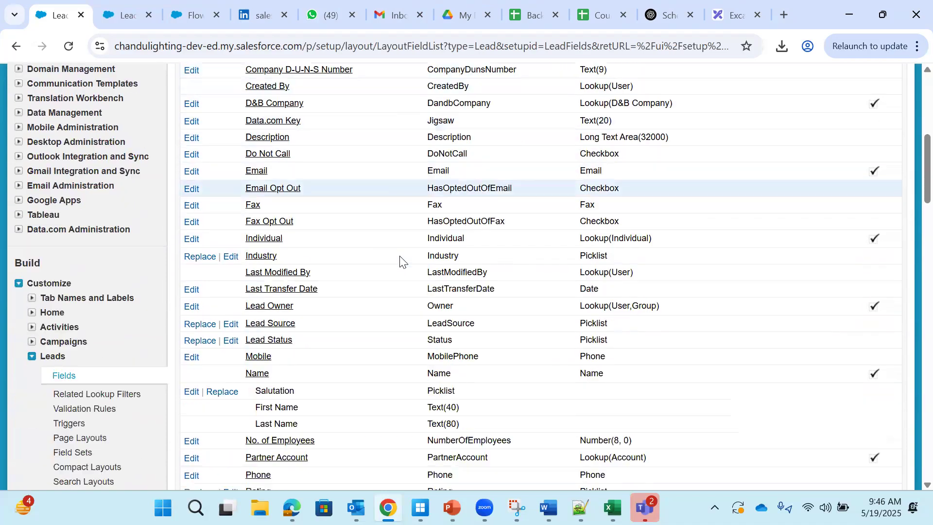
{"action": "scroll", "coordinate": [400, 260], "scroll_direction": "down", "scroll_amount": 1}
{"action": "scroll", "coordinate": [400, 260], "scroll_direction": "up", "scroll_amount": 1}
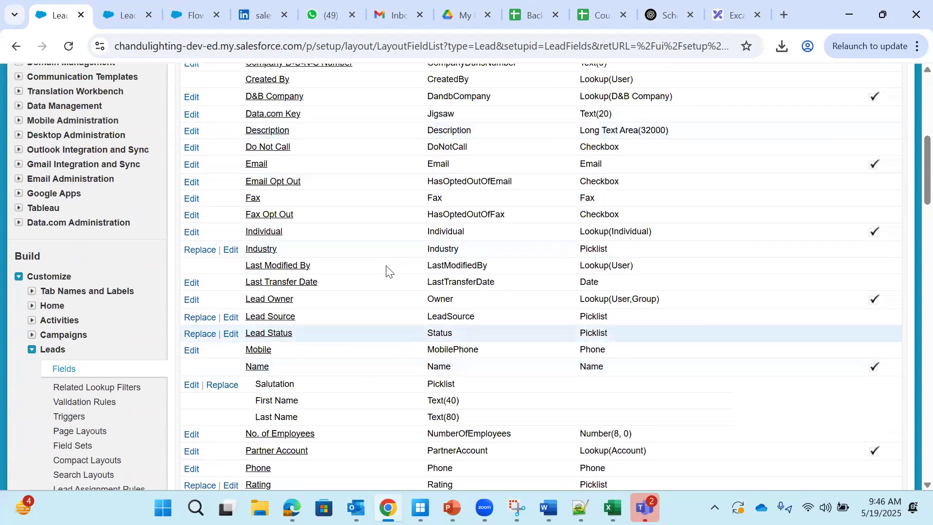
{"action": "scroll", "coordinate": [372, 269], "scroll_direction": "up", "scroll_amount": 2}
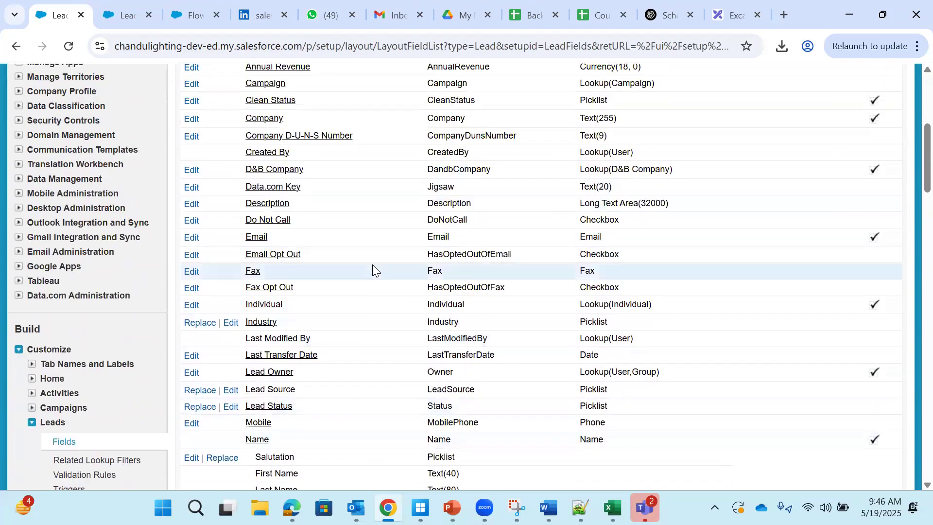
{"action": "left_click_drag", "start_coordinate": [287, 122], "coordinate": [253, 124]}
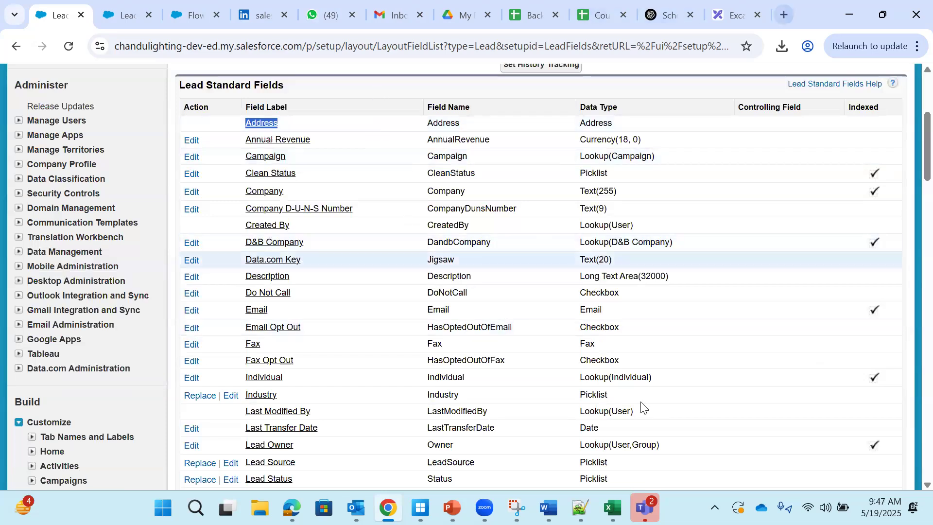
Step: Switch to the PowerPoint presentation and review the Fields | Columns label in slide 77's front-end and back-end diagram
{"action": "mouse_move", "coordinate": [645, 508]}
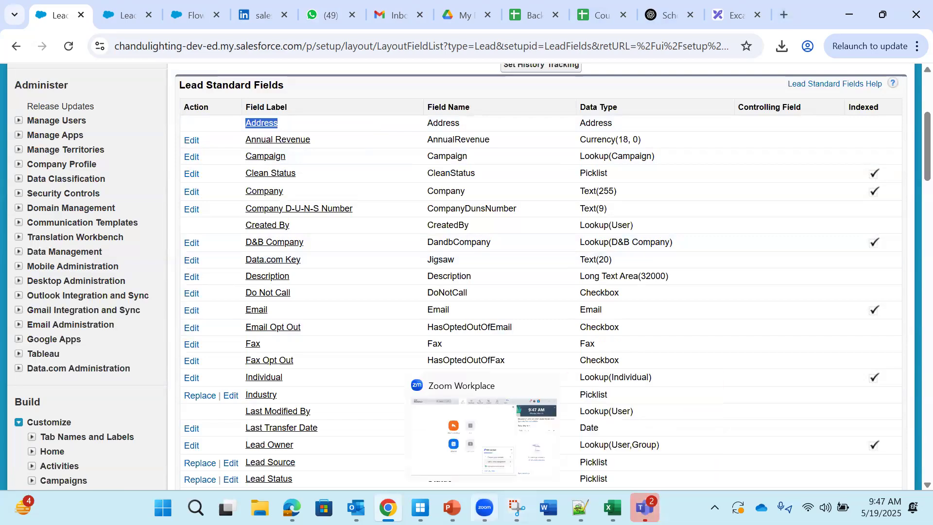
{"action": "left_click", "coordinate": [446, 466]}
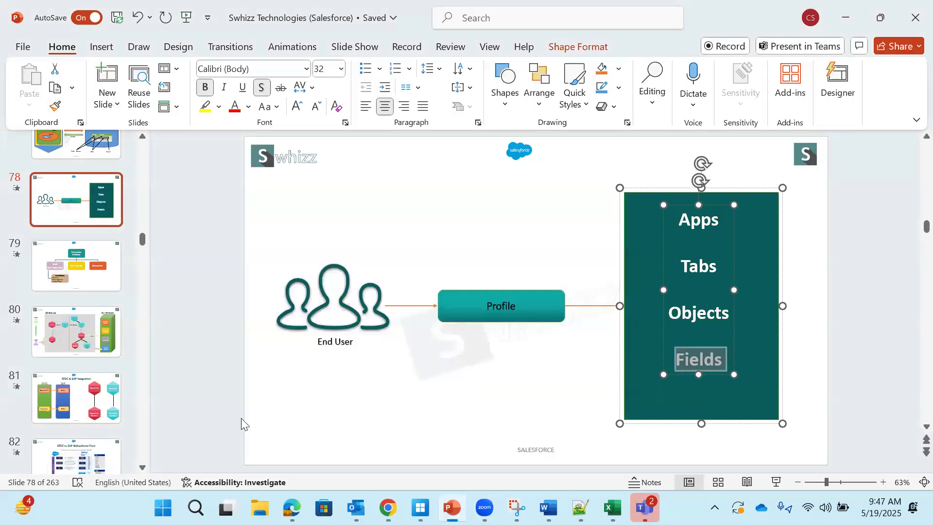
{"action": "scroll", "coordinate": [89, 332], "scroll_direction": "up", "scroll_amount": 1}
{"action": "scroll", "coordinate": [89, 332], "scroll_direction": "up", "scroll_amount": 1}
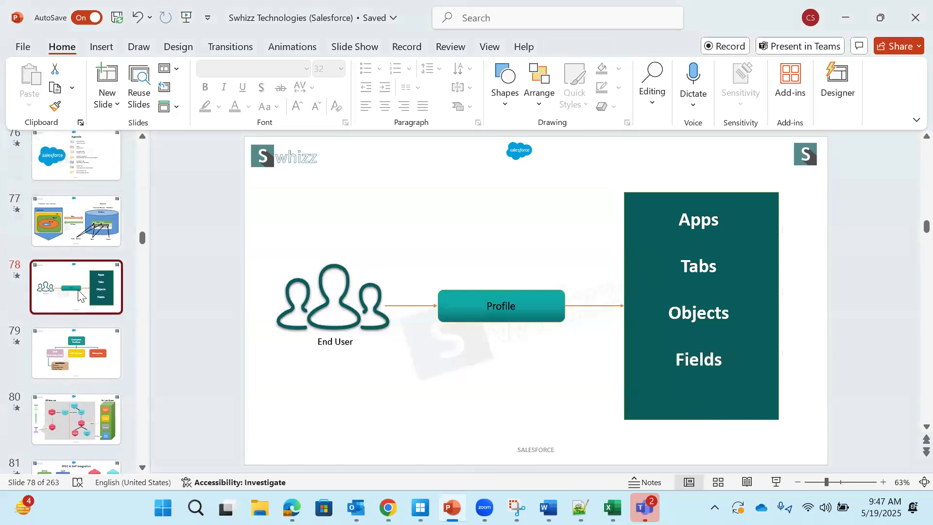
{"action": "left_click", "coordinate": [80, 238]}
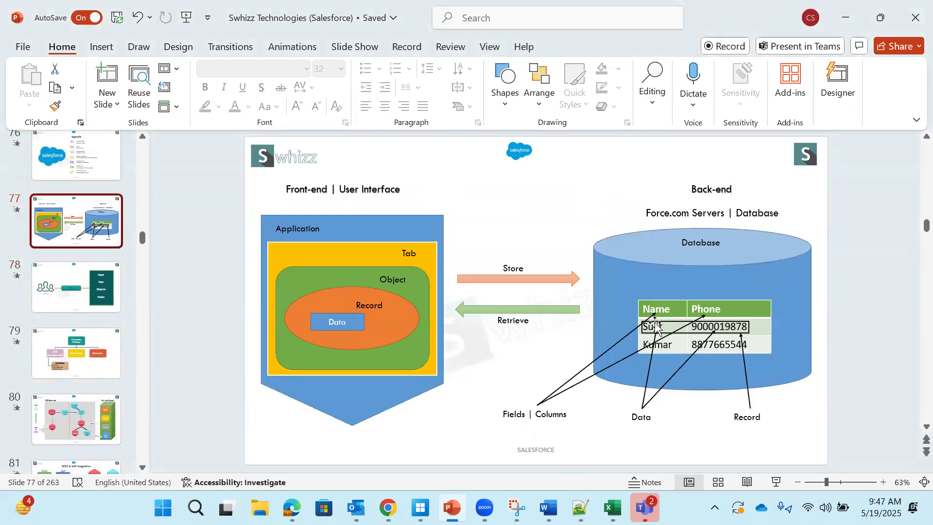
{"action": "scroll", "coordinate": [777, 369], "scroll_direction": "down", "scroll_amount": 1}
{"action": "scroll", "coordinate": [725, 377], "scroll_direction": "up", "scroll_amount": 1}
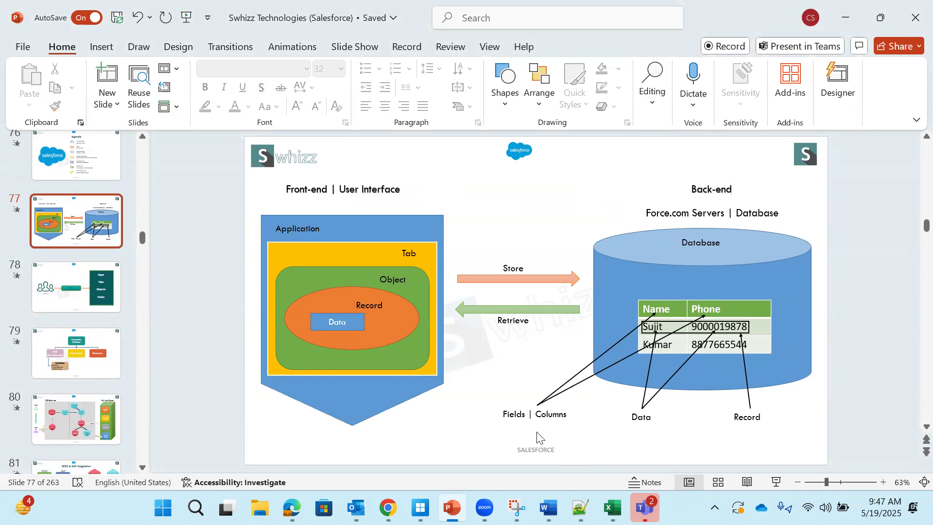
{"action": "double_click", "coordinate": [510, 411]}
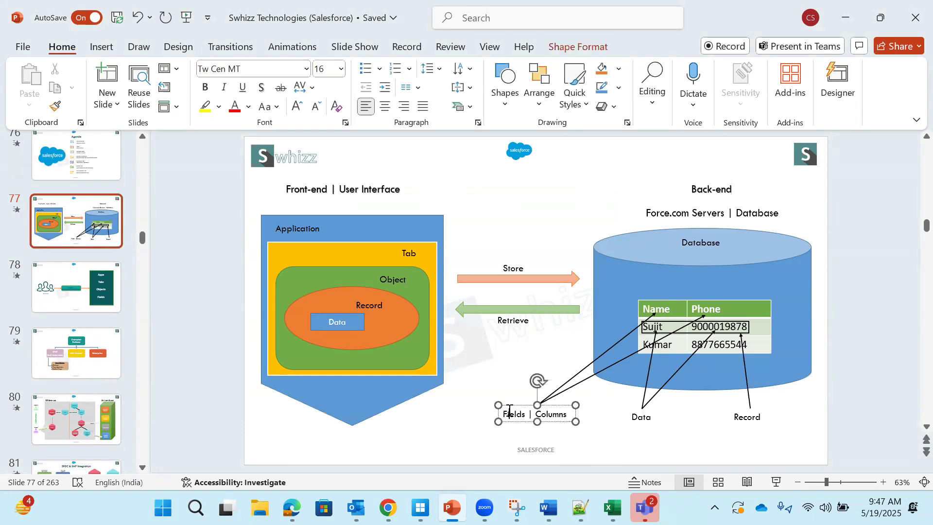
{"action": "left_click", "coordinate": [480, 341]}
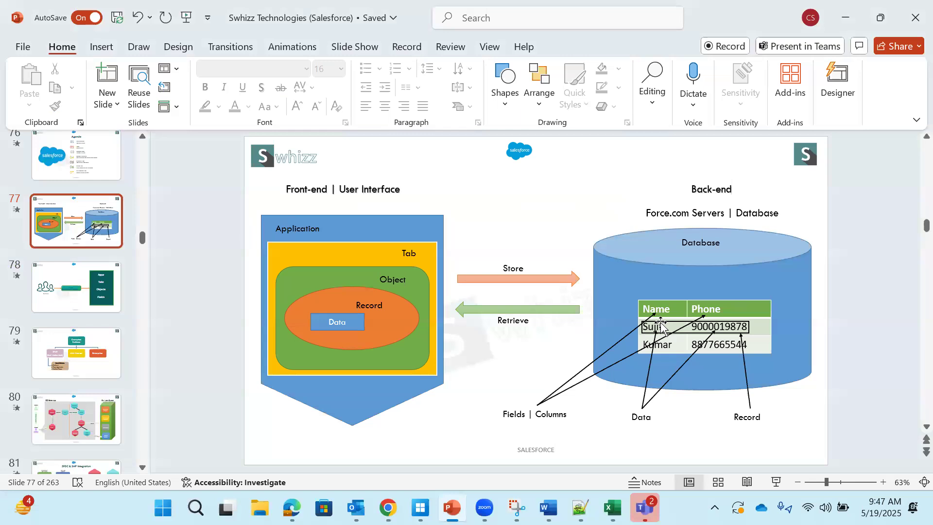
Step: Switch back to Chrome's Lead Fields page and compare the Address field's name with its label
{"action": "mouse_move", "coordinate": [387, 507]}
{"action": "left_click", "coordinate": [383, 418]}
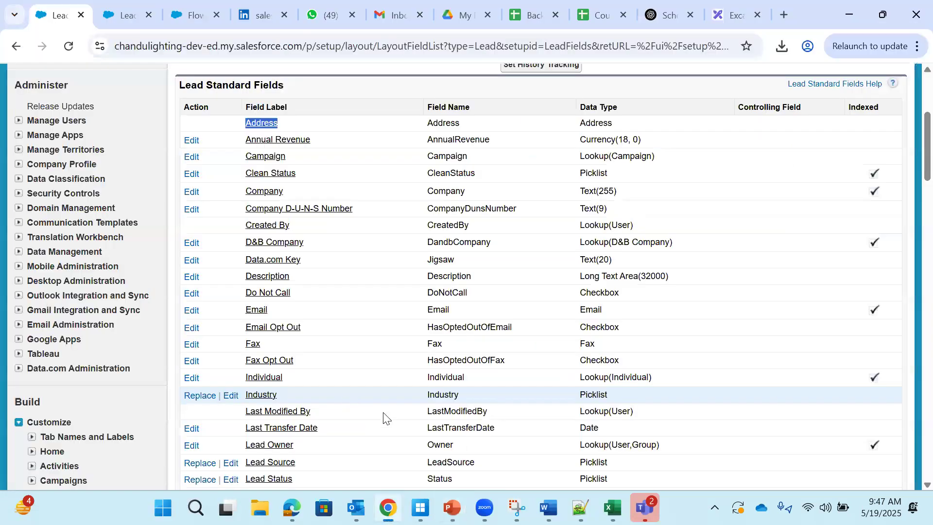
{"action": "scroll", "coordinate": [369, 211], "scroll_direction": "down", "scroll_amount": 1}
{"action": "scroll", "coordinate": [439, 148], "scroll_direction": "up", "scroll_amount": 1}
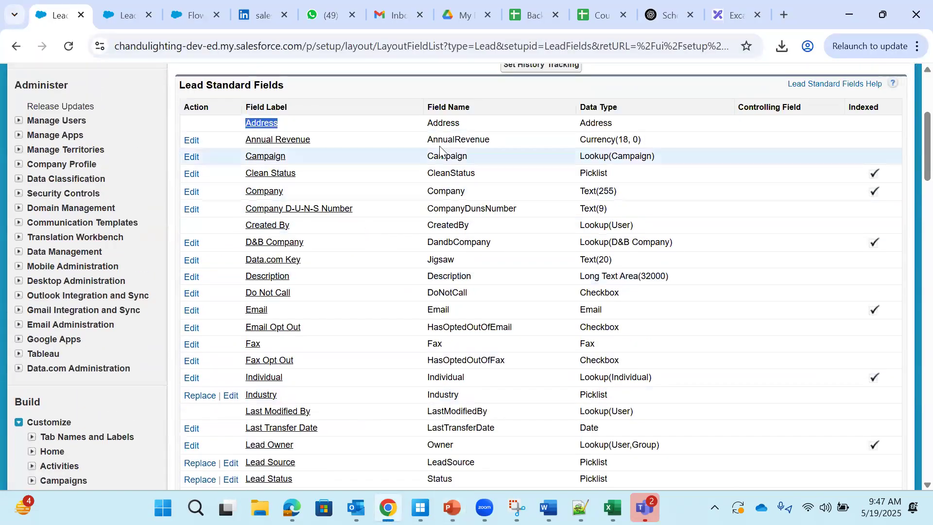
{"action": "left_click_drag", "start_coordinate": [427, 123], "coordinate": [459, 123]}
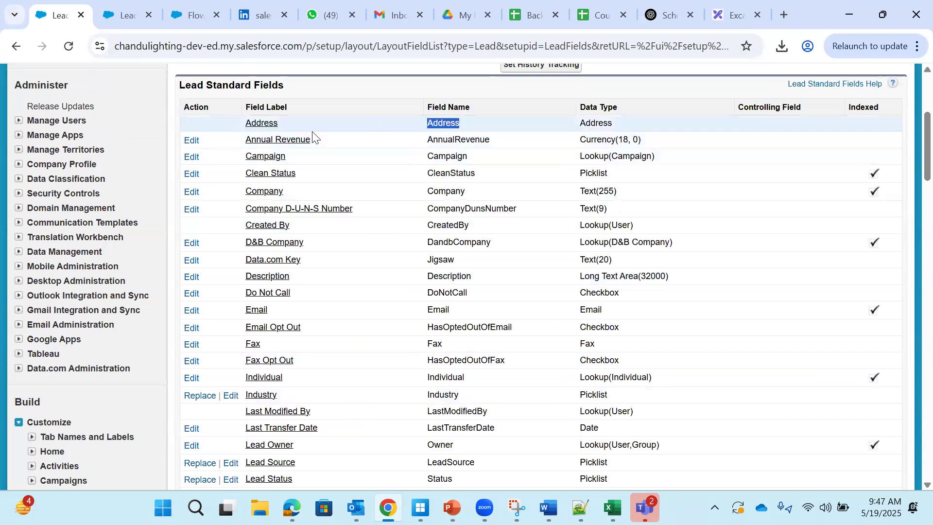
{"action": "left_click_drag", "start_coordinate": [287, 122], "coordinate": [247, 124]}
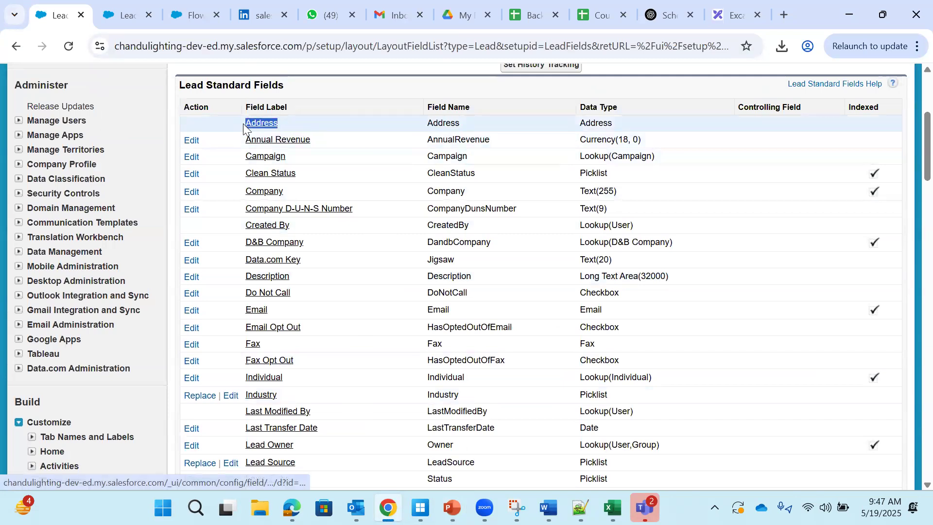
Step: Go to the open lead record and highlight its Name, Company and Title field labels
{"action": "left_click", "coordinate": [109, 13]}
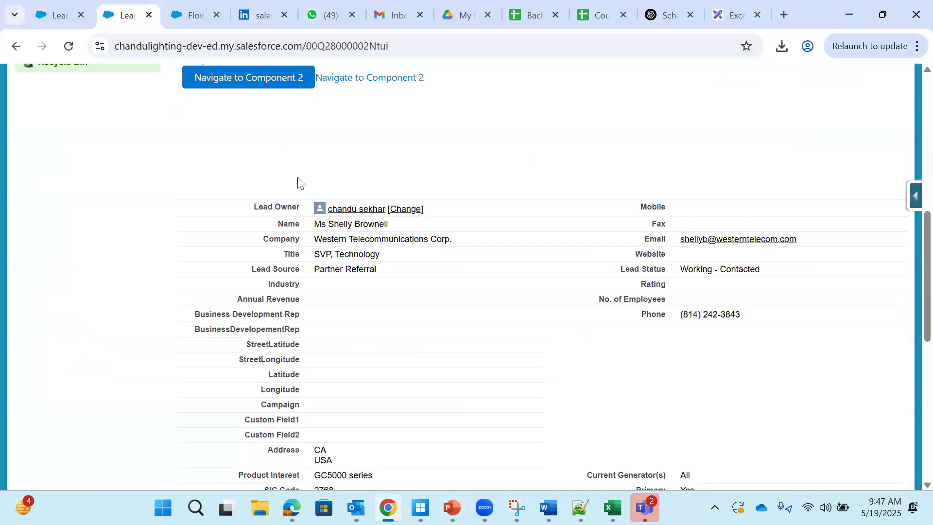
{"action": "double_click", "coordinate": [289, 224]}
{"action": "double_click", "coordinate": [289, 239]}
{"action": "double_click", "coordinate": [291, 254]}
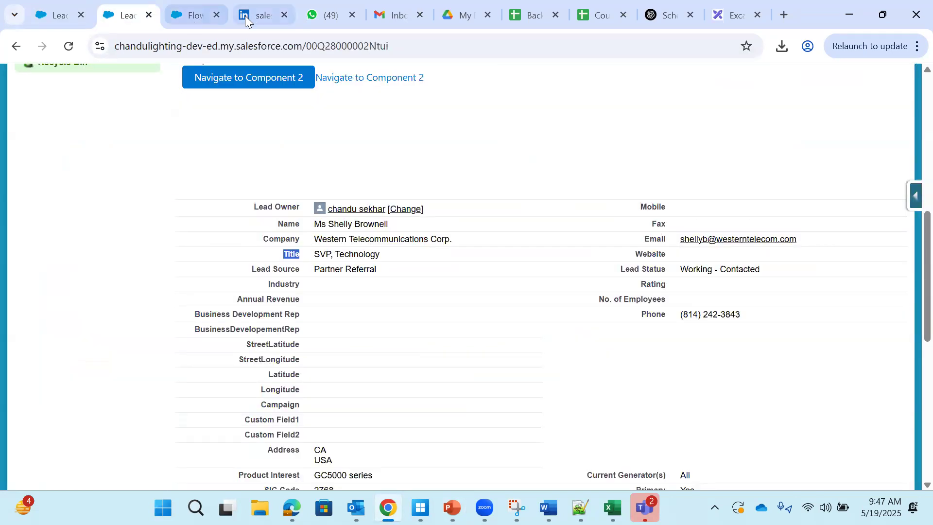
Step: Return to the Lead Fields page and compare the Address and Annual Revenue field names with the Address label
{"action": "left_click", "coordinate": [59, 15]}
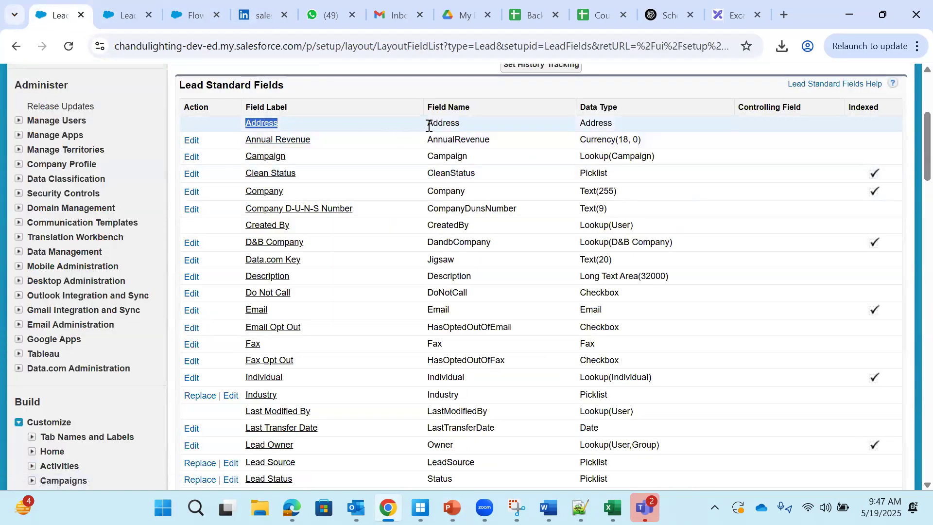
{"action": "double_click", "coordinate": [461, 123]}
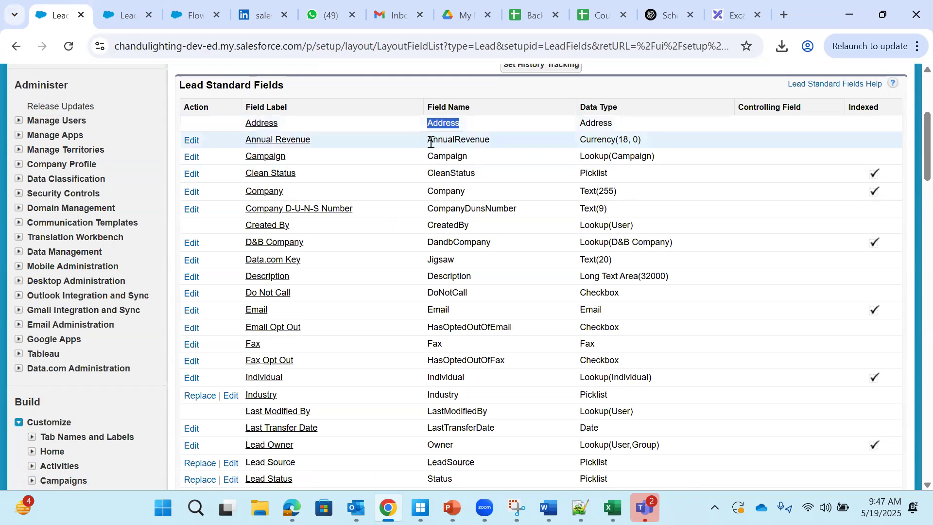
{"action": "double_click", "coordinate": [467, 139]}
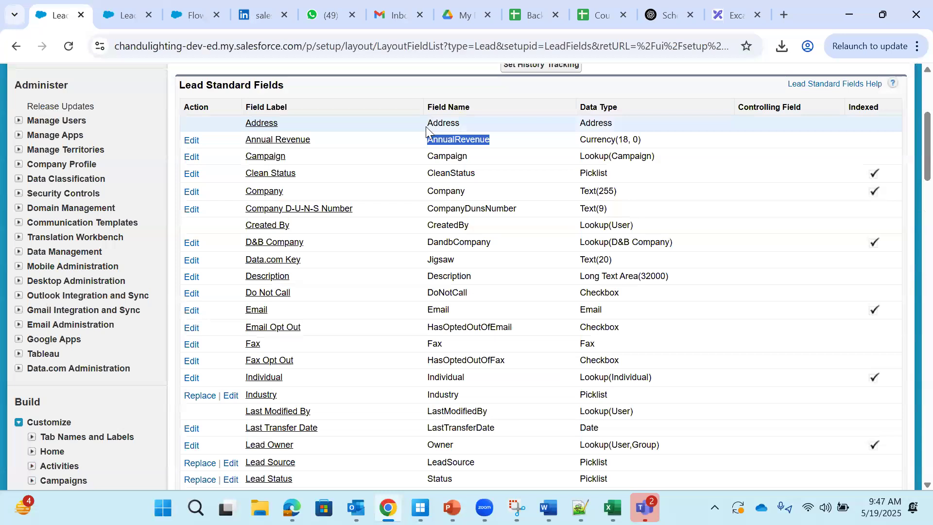
{"action": "double_click", "coordinate": [442, 124]}
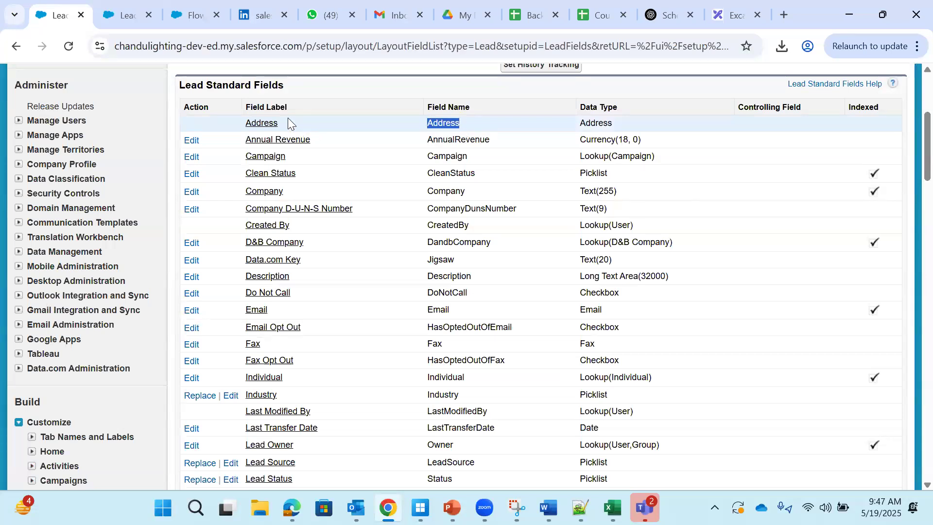
{"action": "left_click_drag", "start_coordinate": [284, 119], "coordinate": [240, 126]}
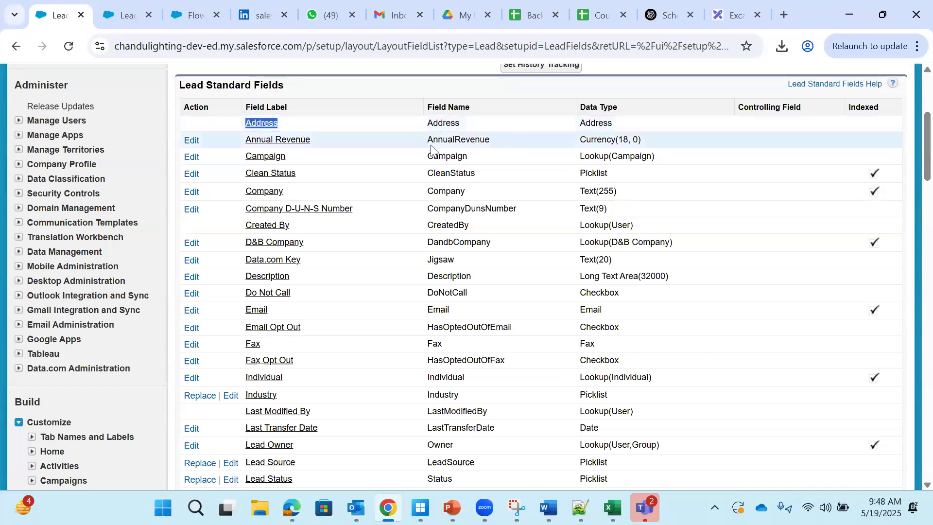
Step: Compare the Annual Revenue and Address field labels with their field names in the Lead Standard Fields list
{"action": "left_click_drag", "start_coordinate": [429, 141], "coordinate": [480, 149]}
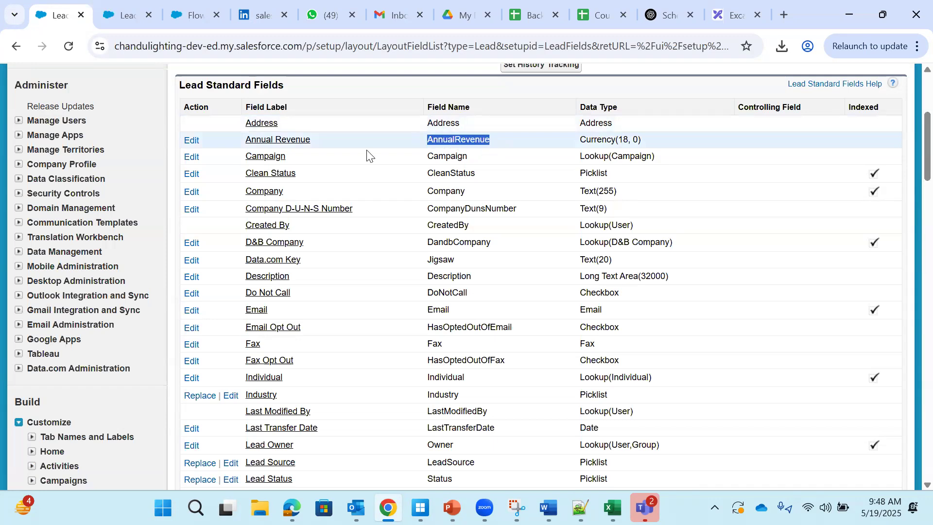
{"action": "left_click_drag", "start_coordinate": [327, 140], "coordinate": [246, 149]}
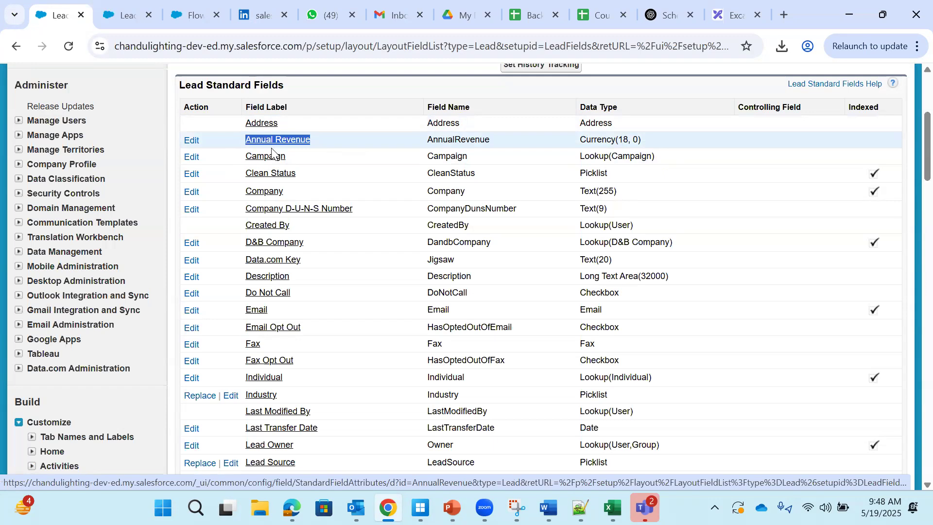
{"action": "double_click", "coordinate": [447, 125]}
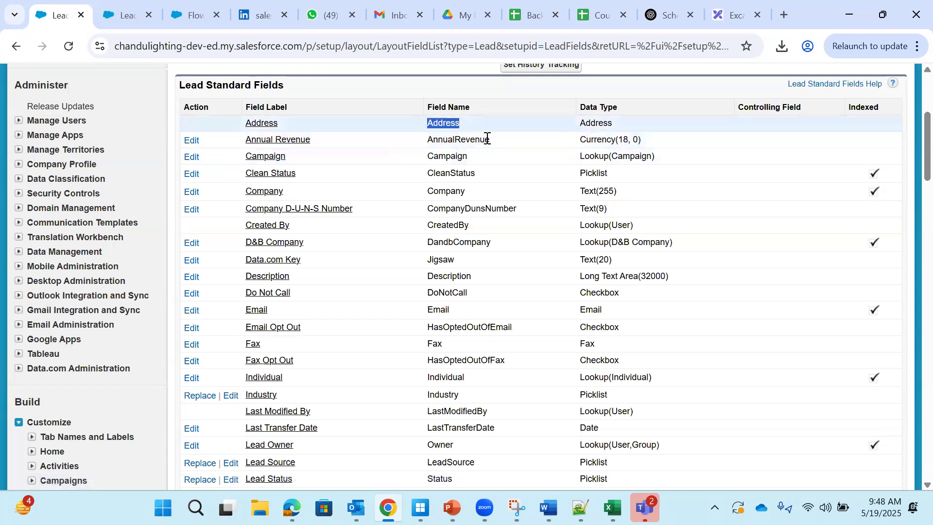
{"action": "mouse_move", "coordinate": [479, 138]}
{"action": "left_mouse_down"}
{"action": "mouse_move", "coordinate": [443, 120]}
{"action": "mouse_move", "coordinate": [449, 139]}
{"action": "mouse_move", "coordinate": [491, 147]}
{"action": "left_mouse_up"}
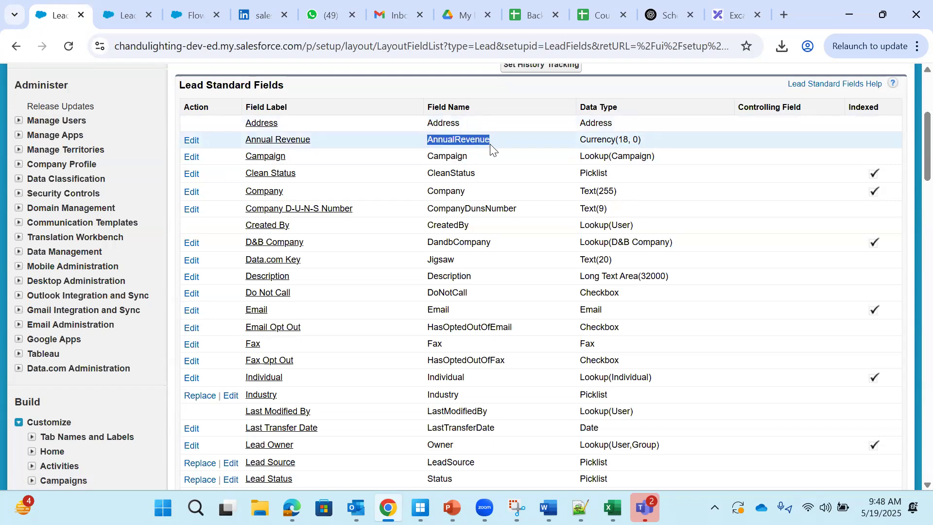
{"action": "left_click_drag", "start_coordinate": [284, 120], "coordinate": [244, 125]}
Step: Review the Lead Standard Fields list and highlight the Address and AnnualRevenue entries under Field Name
{"action": "scroll", "coordinate": [313, 397], "scroll_direction": "down", "scroll_amount": 1}
{"action": "scroll", "coordinate": [312, 392], "scroll_direction": "down", "scroll_amount": 2}
{"action": "scroll", "coordinate": [310, 393], "scroll_direction": "up", "scroll_amount": 5}
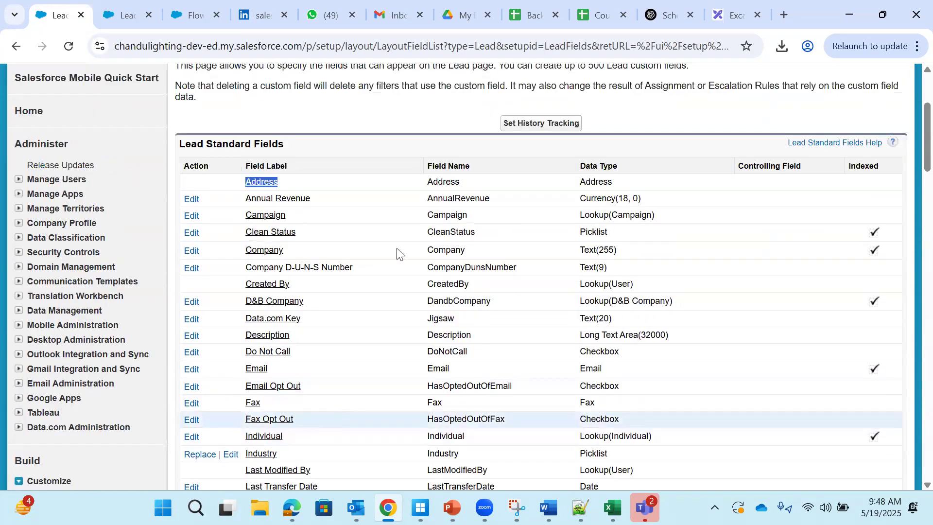
{"action": "left_click_drag", "start_coordinate": [427, 196], "coordinate": [460, 199]}
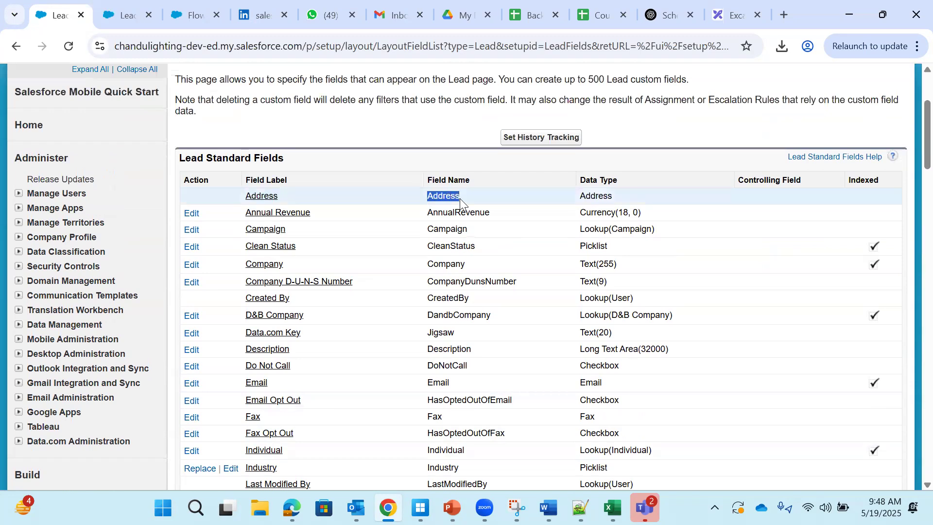
{"action": "scroll", "coordinate": [519, 212], "scroll_direction": "down", "scroll_amount": 3}
{"action": "scroll", "coordinate": [500, 227], "scroll_direction": "up", "scroll_amount": 3}
{"action": "left_click", "coordinate": [456, 216]}
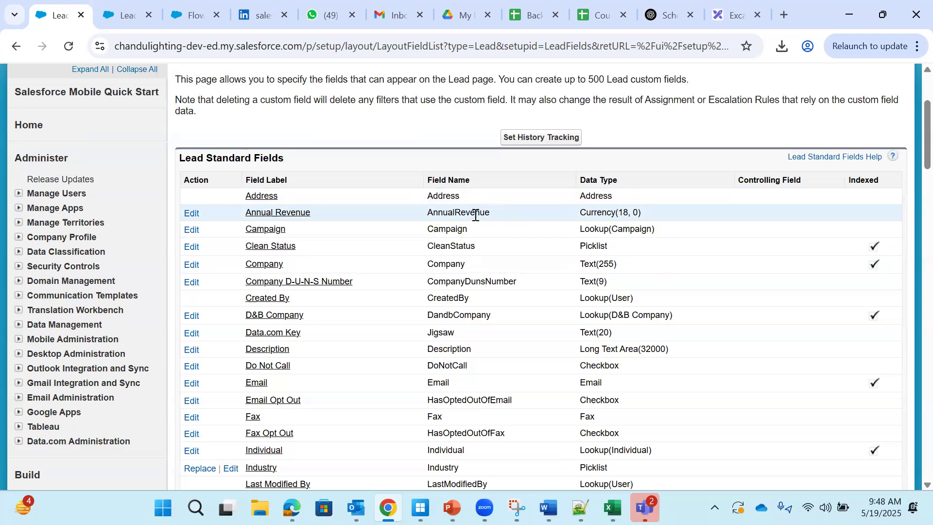
{"action": "double_click", "coordinate": [476, 216]}
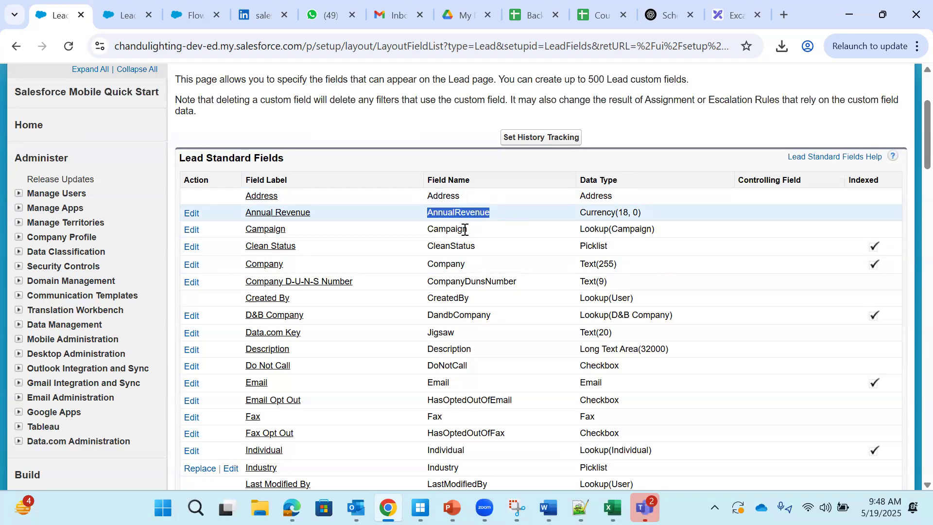
{"action": "left_click", "coordinate": [493, 216]}
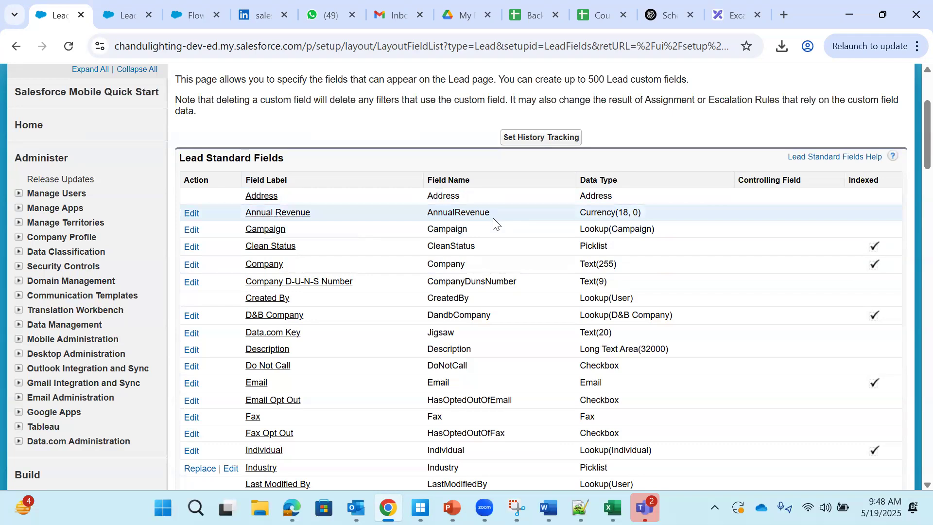
Step: Search Setup for "obje" and open the Objects page under Create in a new browser tab
{"action": "scroll", "coordinate": [37, 339], "scroll_direction": "up", "scroll_amount": 3}
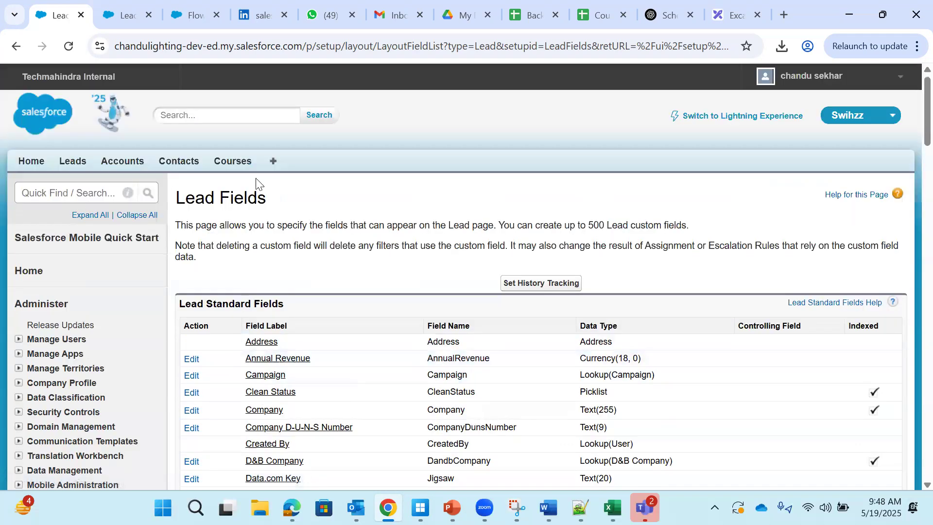
{"action": "left_click", "coordinate": [65, 189]}
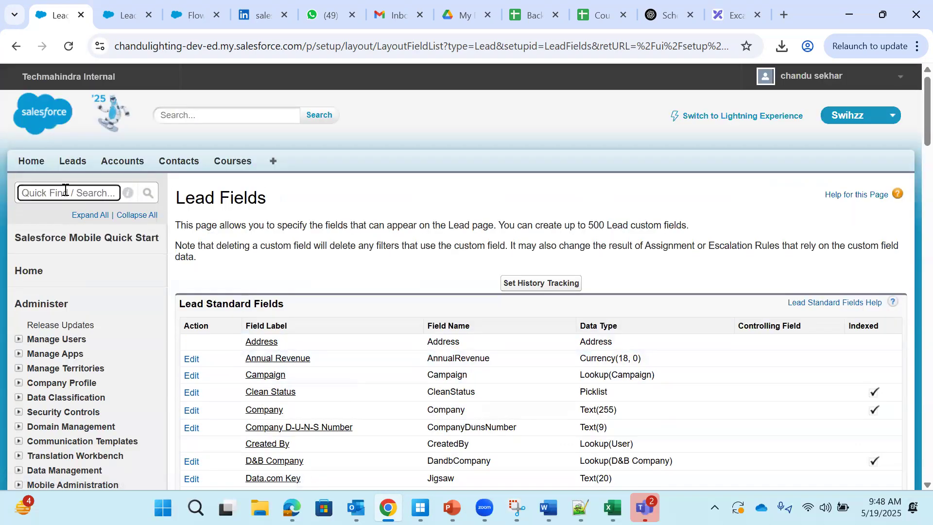
{"action": "type", "text": "obje"}
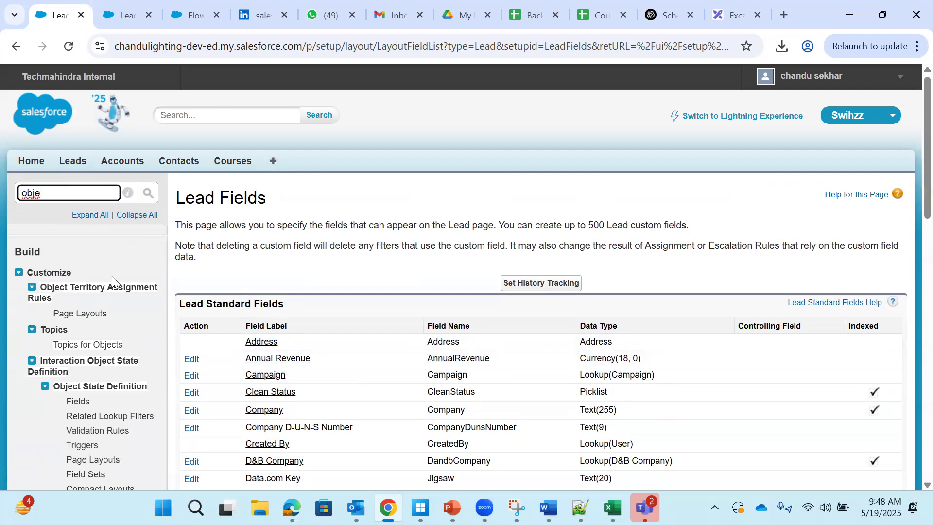
{"action": "scroll", "coordinate": [109, 280], "scroll_direction": "down", "scroll_amount": 15}
{"action": "scroll", "coordinate": [100, 297], "scroll_direction": "down", "scroll_amount": 2}
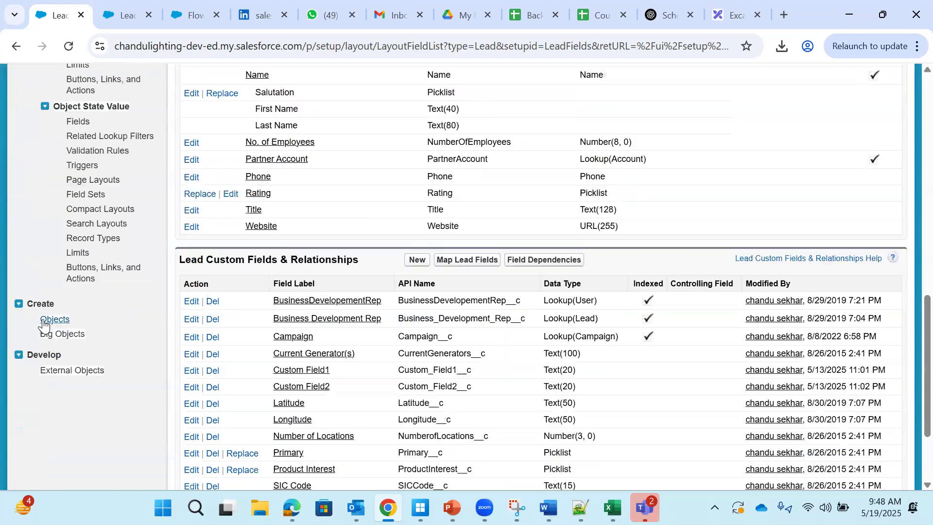
{"action": "right_click", "coordinate": [50, 320]}
{"action": "left_click", "coordinate": [83, 335]}
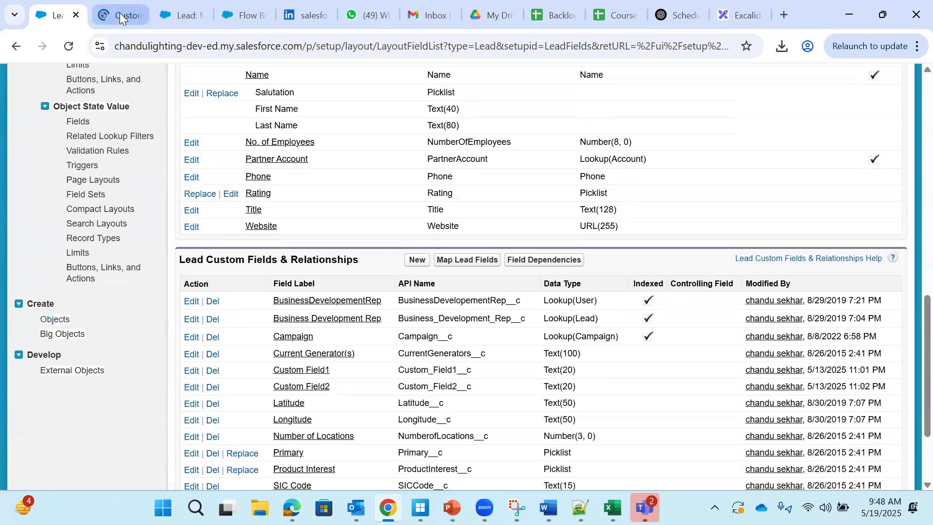
Step: Switch to the new custom objects tab and open the Courses object's definition
{"action": "left_click", "coordinate": [119, 14]}
{"action": "scroll", "coordinate": [307, 414], "scroll_direction": "down", "scroll_amount": 15}
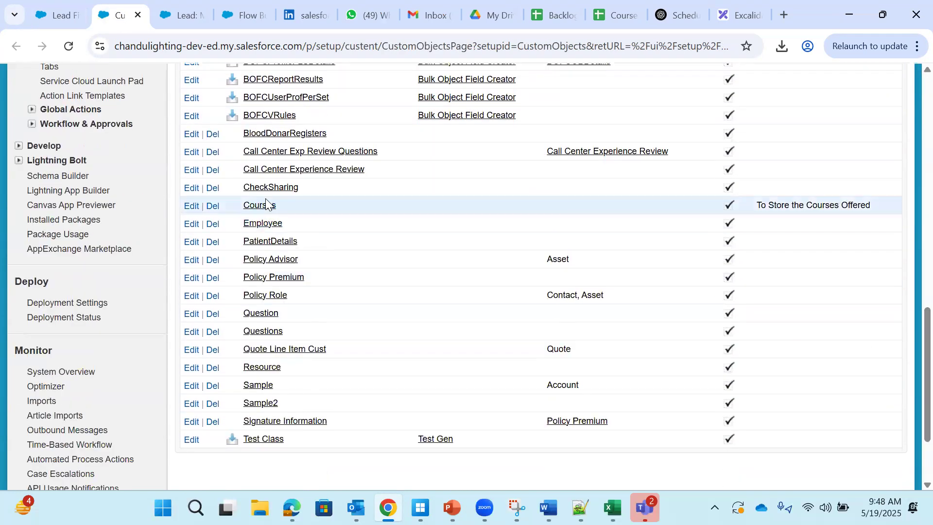
{"action": "left_click", "coordinate": [265, 211]}
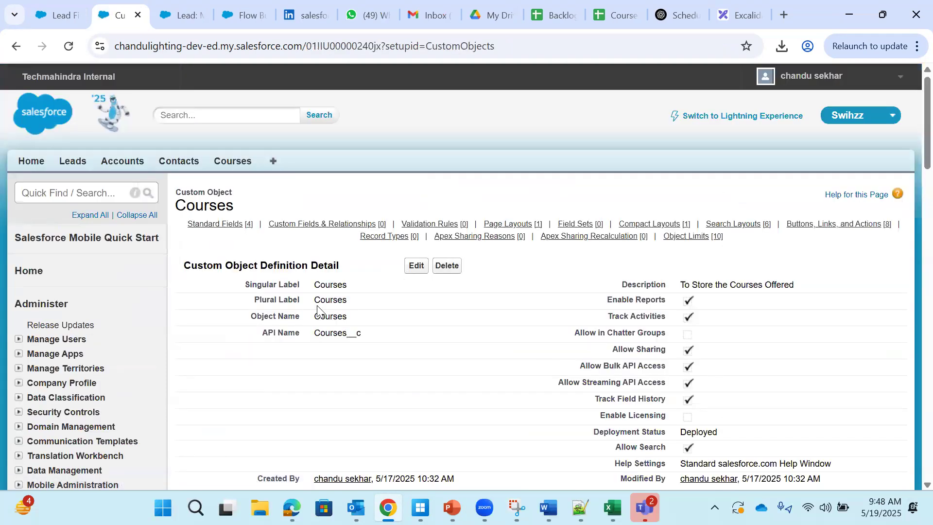
Step: Highlight the Courses object's singular label and its API name Courses__c, including the __c suffix
{"action": "double_click", "coordinate": [353, 289]}
{"action": "left_click_drag", "start_coordinate": [316, 333], "coordinate": [365, 341]}
{"action": "left_click", "coordinate": [355, 334]}
{"action": "left_click_drag", "start_coordinate": [347, 335], "coordinate": [366, 338]}
Step: Return to the Lead Fields page and highlight the Address standard field's name
{"action": "left_click", "coordinate": [187, 17]}
{"action": "left_click", "coordinate": [49, 14]}
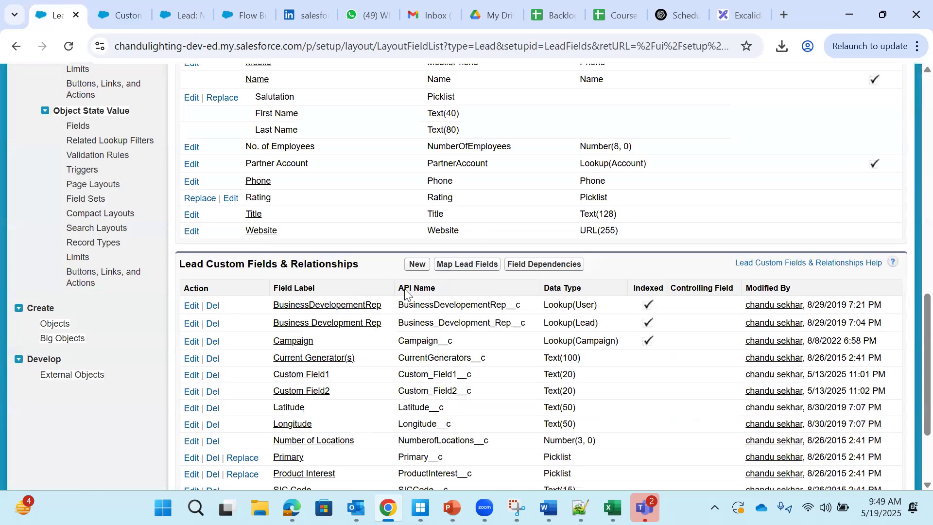
{"action": "scroll", "coordinate": [404, 291], "scroll_direction": "up", "scroll_amount": 15}
{"action": "left_click_drag", "start_coordinate": [429, 198], "coordinate": [459, 198]}
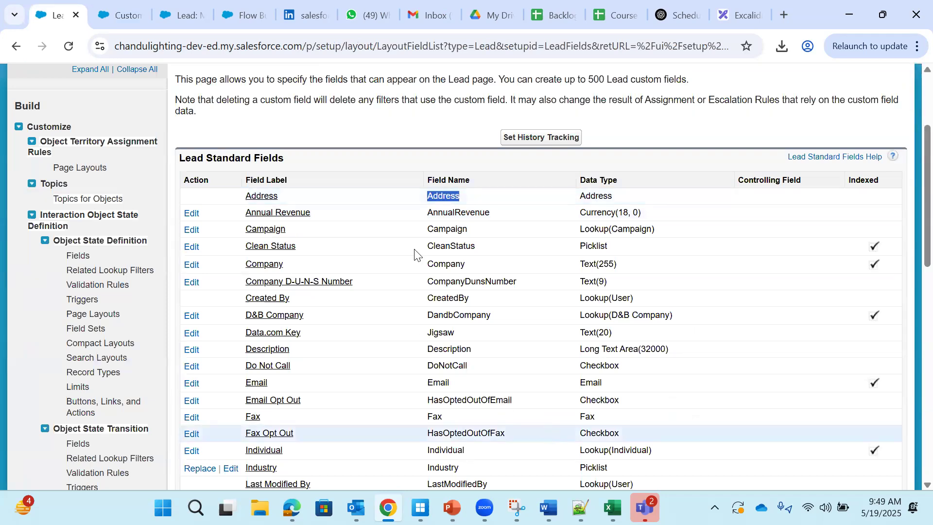
{"action": "left_click", "coordinate": [440, 196]}
{"action": "double_click", "coordinate": [440, 196]}
Step: Highlight the Lead Custom Fields & Relationships heading and the API names of custom fields, including their __c suffixes
{"action": "scroll", "coordinate": [459, 335], "scroll_direction": "down", "scroll_amount": 4}
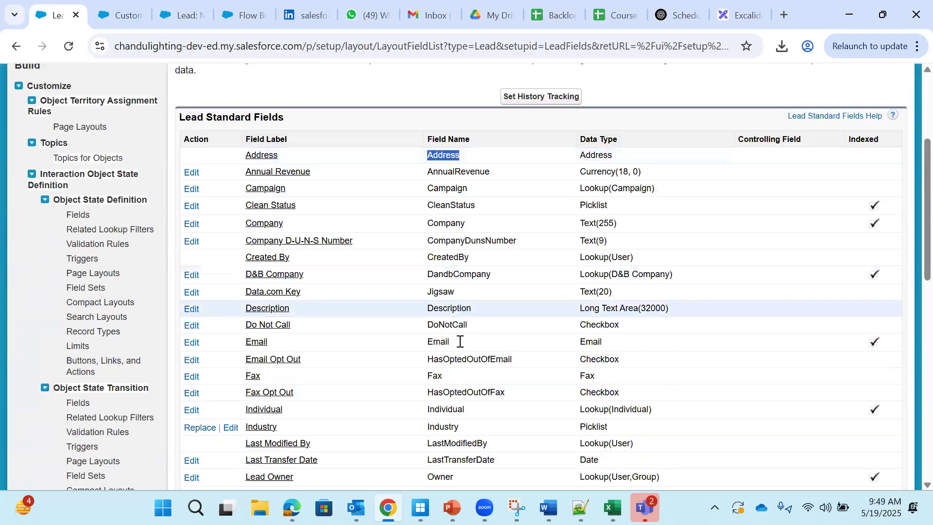
{"action": "scroll", "coordinate": [460, 341], "scroll_direction": "down", "scroll_amount": 5}
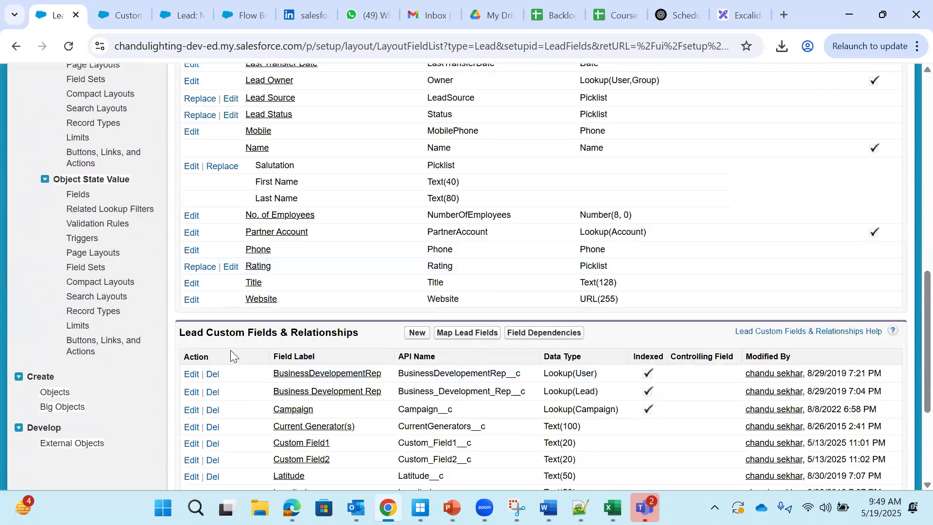
{"action": "scroll", "coordinate": [230, 350], "scroll_direction": "down", "scroll_amount": 2}
{"action": "left_click_drag", "start_coordinate": [179, 261], "coordinate": [361, 265]}
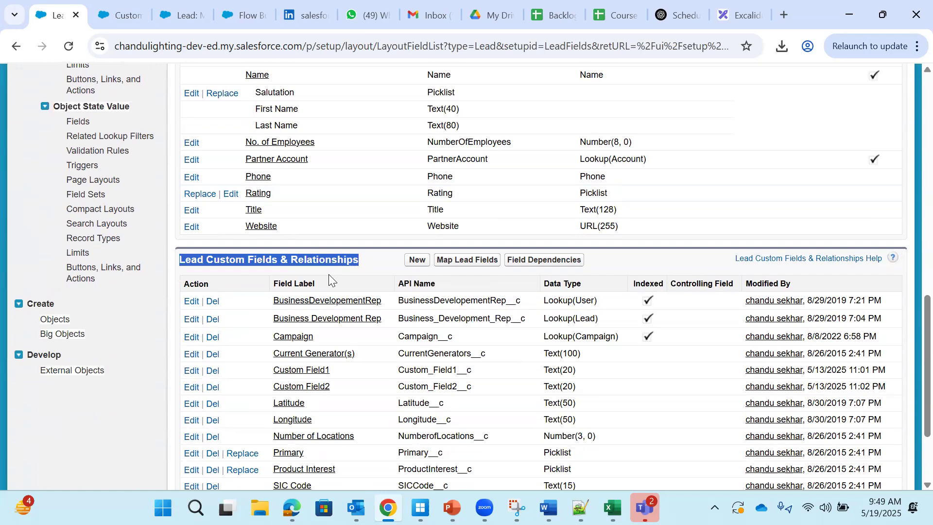
{"action": "left_click", "coordinate": [370, 260]}
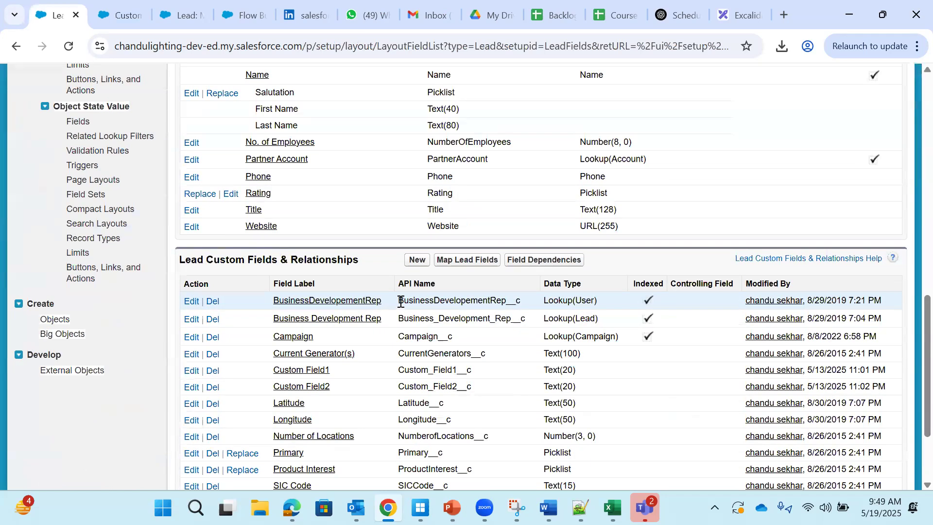
{"action": "left_click_drag", "start_coordinate": [398, 300], "coordinate": [519, 301]}
{"action": "left_click", "coordinate": [522, 321]}
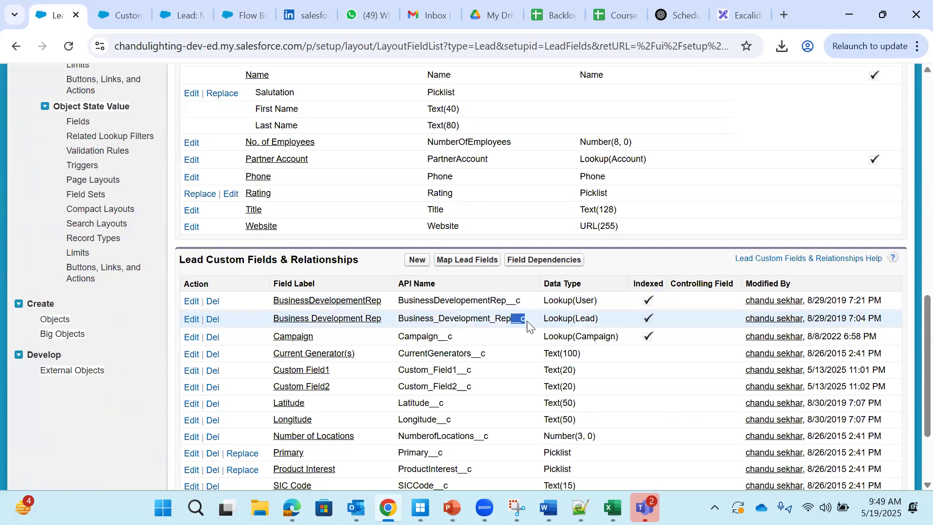
{"action": "left_click_drag", "start_coordinate": [439, 337], "coordinate": [485, 353]}
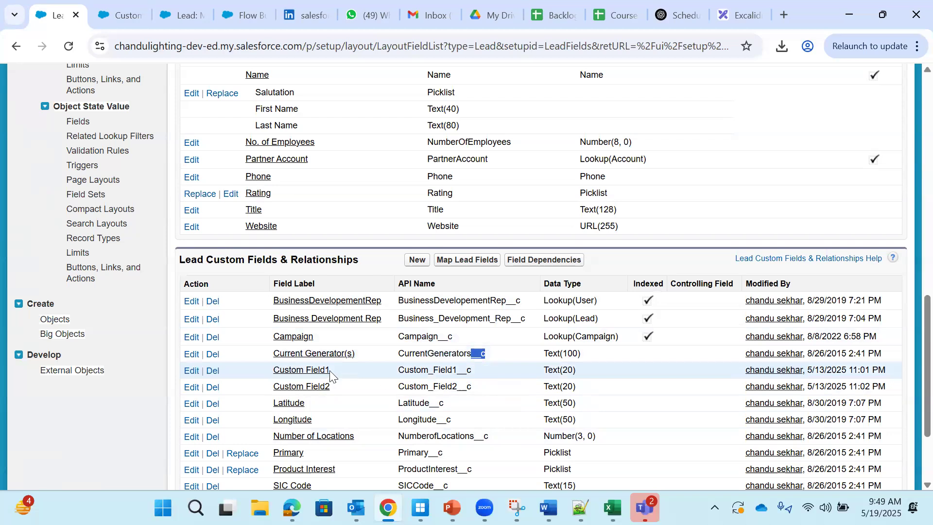
Step: Highlight the whole Lead Standard Fields list and the Lead Custom Fields & Relationships list to contrast their naming
{"action": "scroll", "coordinate": [465, 405], "scroll_direction": "down", "scroll_amount": 3}
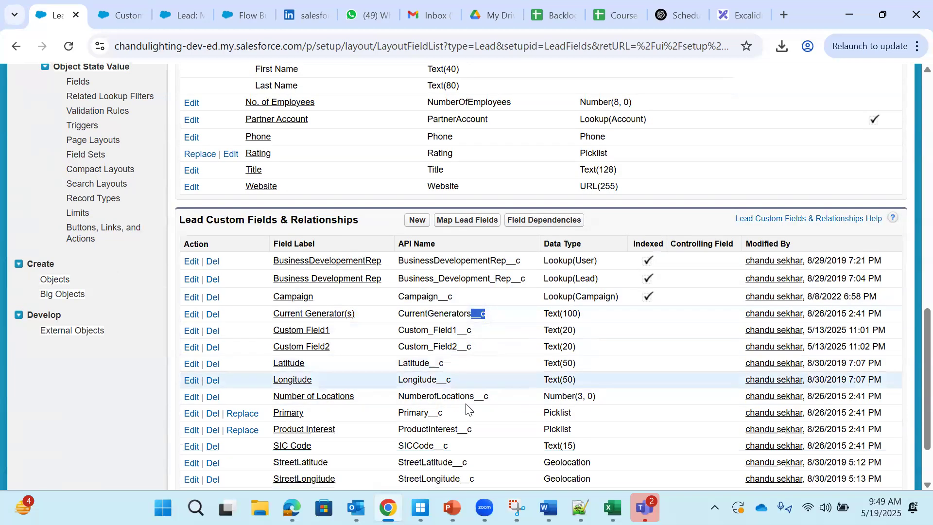
{"action": "scroll", "coordinate": [465, 408], "scroll_direction": "up", "scroll_amount": 3}
{"action": "scroll", "coordinate": [464, 411], "scroll_direction": "up", "scroll_amount": 7}
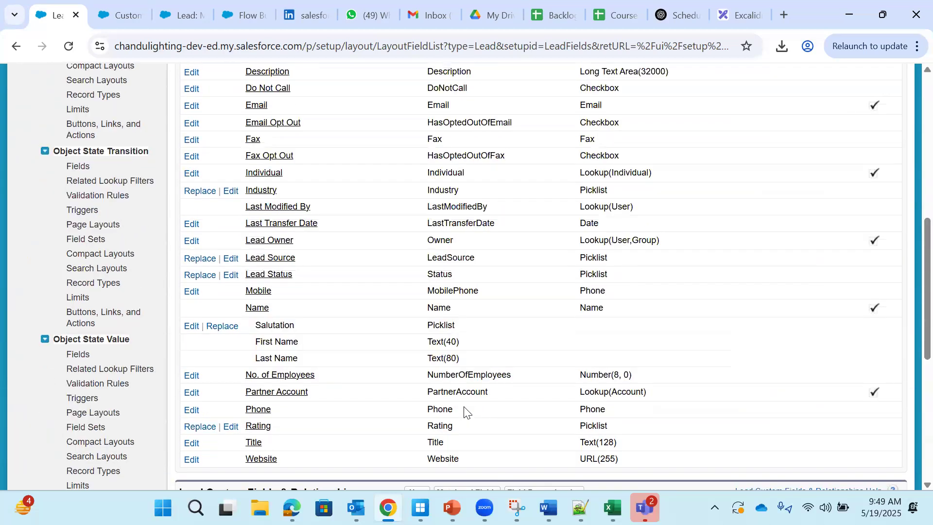
{"action": "scroll", "coordinate": [438, 410], "scroll_direction": "up", "scroll_amount": 3}
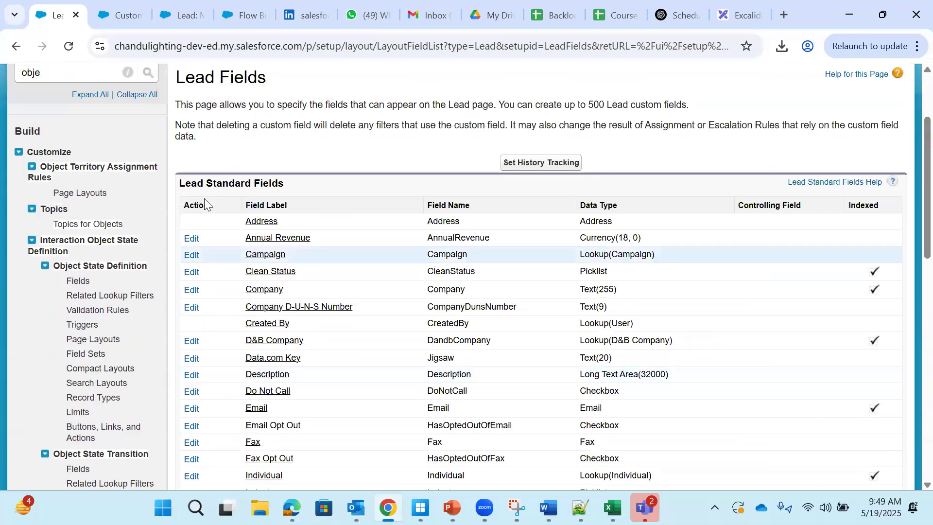
{"action": "left_click_drag", "start_coordinate": [179, 190], "coordinate": [638, 393]}
{"action": "scroll", "coordinate": [427, 399], "scroll_direction": "down", "scroll_amount": 7}
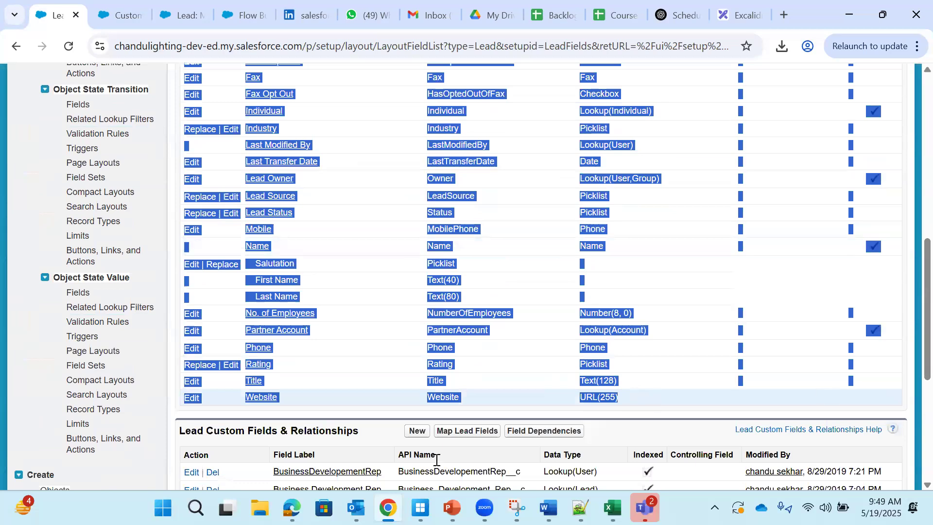
{"action": "scroll", "coordinate": [436, 460], "scroll_direction": "down", "scroll_amount": 3}
{"action": "left_click_drag", "start_coordinate": [436, 460], "coordinate": [692, 411]}
{"action": "scroll", "coordinate": [693, 410], "scroll_direction": "down", "scroll_amount": 3}
{"action": "scroll", "coordinate": [138, 335], "scroll_direction": "up", "scroll_amount": 8}
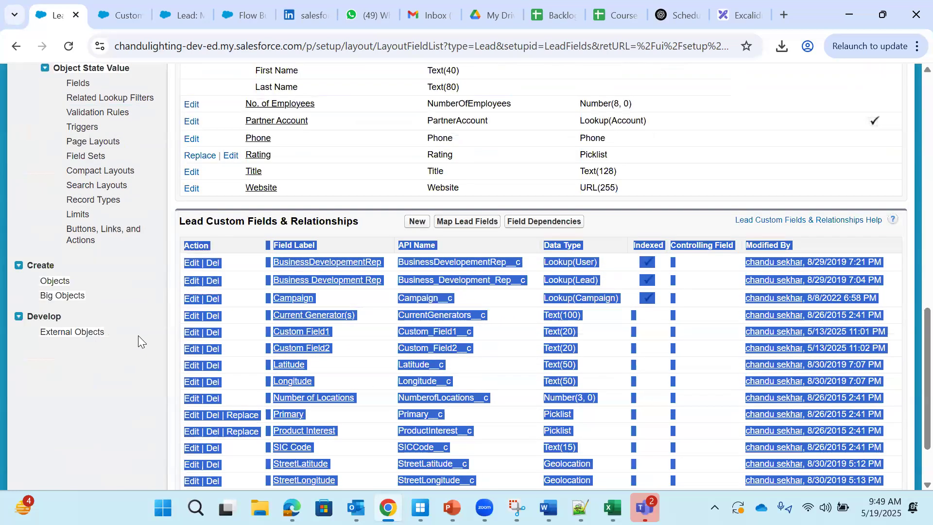
Step: Search Setup for "acc" and open the Fields page for Accounts
{"action": "scroll", "coordinate": [137, 336], "scroll_direction": "up", "scroll_amount": 8}
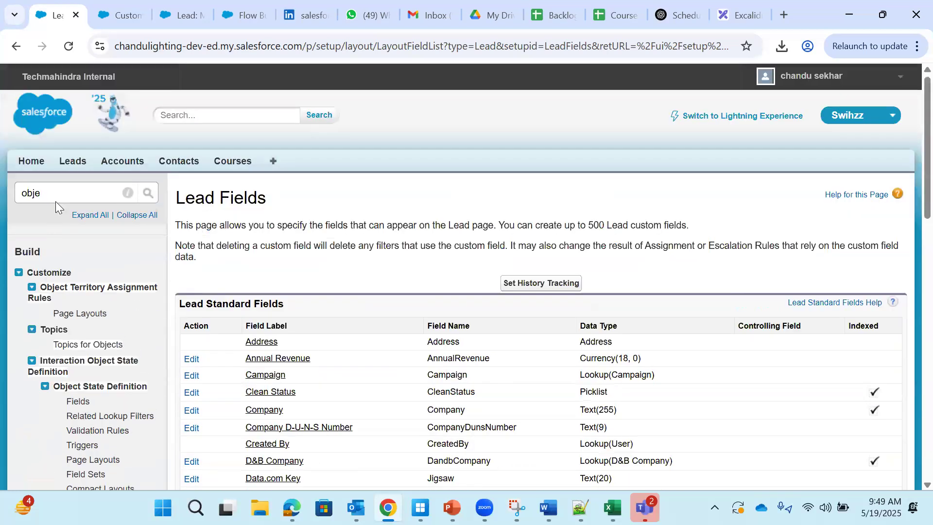
{"action": "left_click_drag", "start_coordinate": [58, 190], "coordinate": [2, 198]}
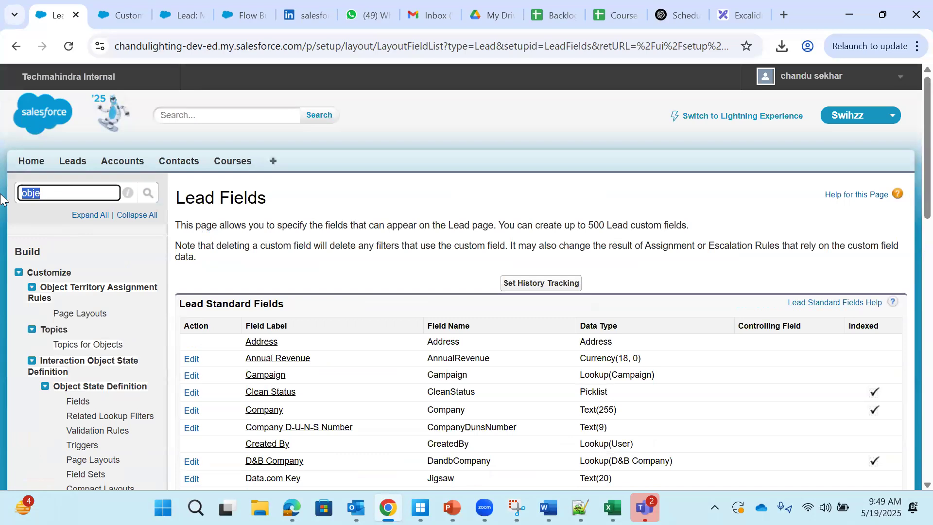
{"action": "type", "text": "a"}
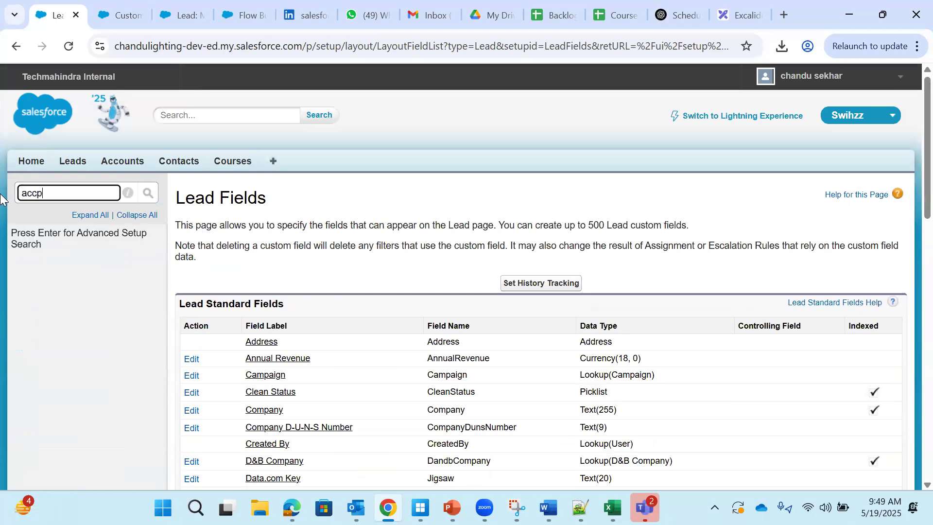
{"action": "type", "text": "ccp"}
{"action": "key", "text": "BackSpace"}
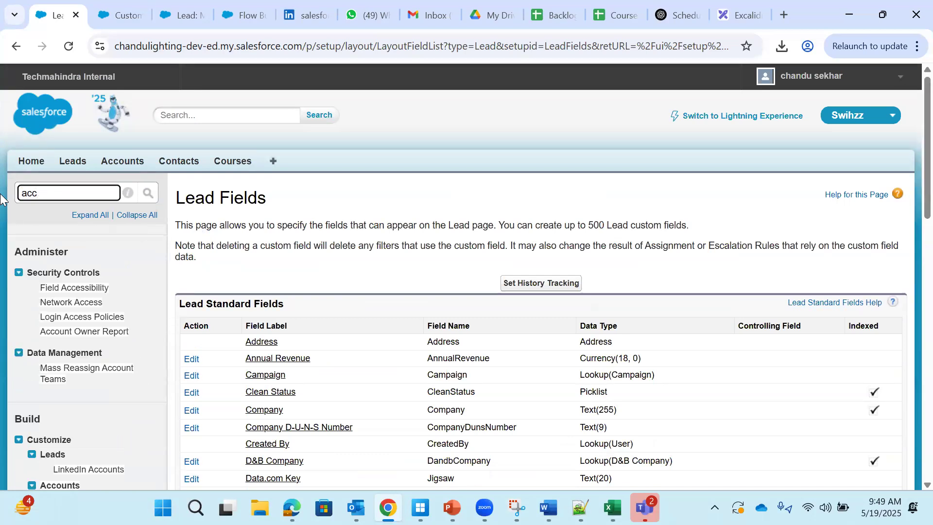
{"action": "scroll", "coordinate": [80, 348], "scroll_direction": "down", "scroll_amount": 1}
{"action": "left_click", "coordinate": [67, 427]}
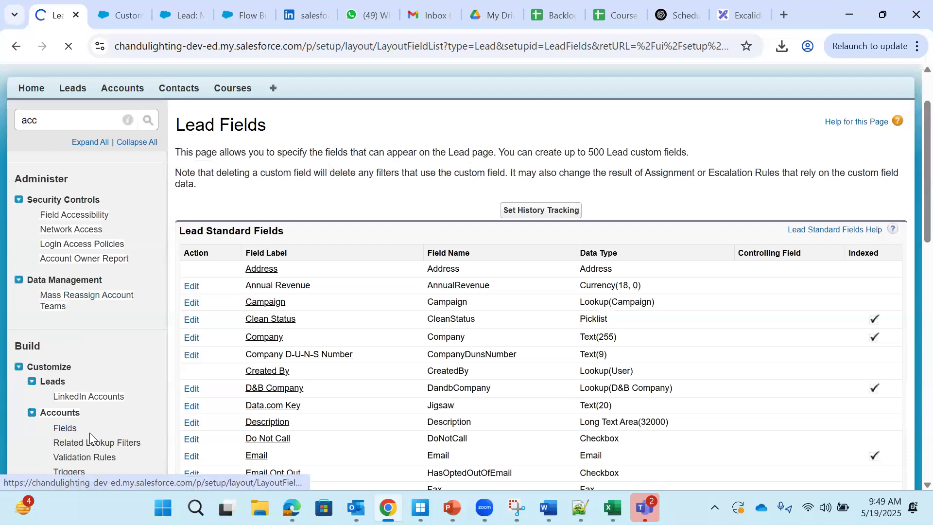
Step: Highlight the Account standard fields list and review down to the Account Custom Fields & Relationships section
{"action": "scroll", "coordinate": [212, 186], "scroll_direction": "down", "scroll_amount": 1}
{"action": "left_click_drag", "start_coordinate": [175, 163], "coordinate": [845, 312]}
{"action": "scroll", "coordinate": [756, 328], "scroll_direction": "down", "scroll_amount": 2}
{"action": "scroll", "coordinate": [695, 370], "scroll_direction": "down", "scroll_amount": 1}
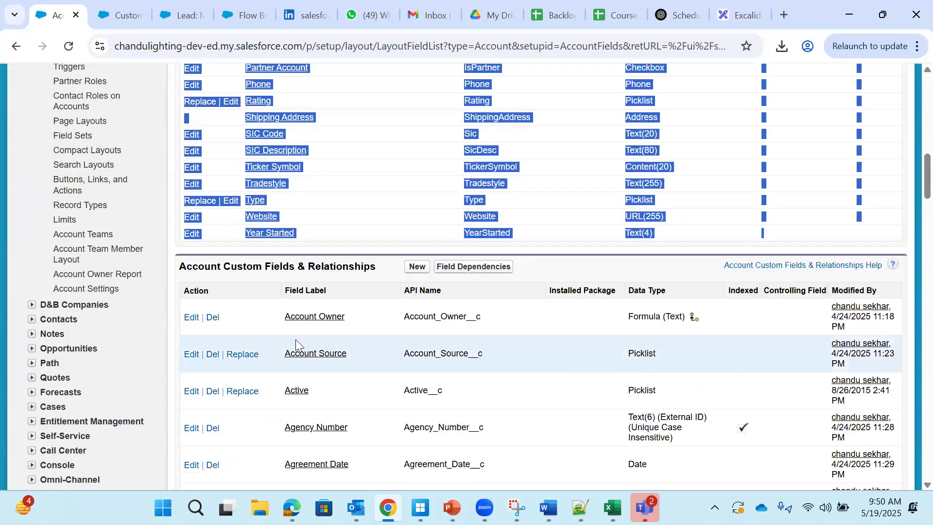
Step: Highlight the Account Custom Fields & Relationships list from its heading to the first custom fields and review the API names
{"action": "left_click_drag", "start_coordinate": [182, 268], "coordinate": [488, 392]}
{"action": "scroll", "coordinate": [531, 389], "scroll_direction": "down", "scroll_amount": 3}
{"action": "left_click", "coordinate": [500, 241]}
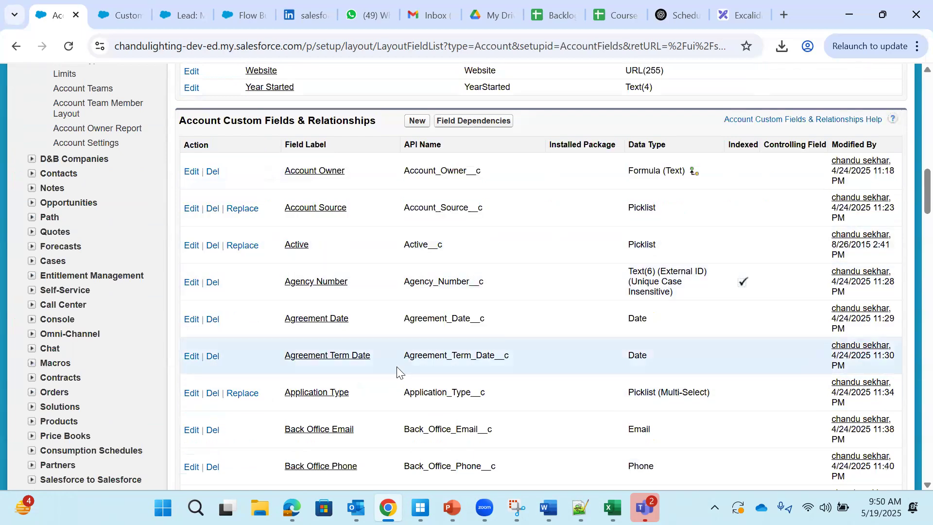
{"action": "scroll", "coordinate": [141, 440], "scroll_direction": "down", "scroll_amount": 1}
Step: Search Setup for "objec" and open the Objects page under Create
{"action": "scroll", "coordinate": [141, 440], "scroll_direction": "up", "scroll_amount": 20}
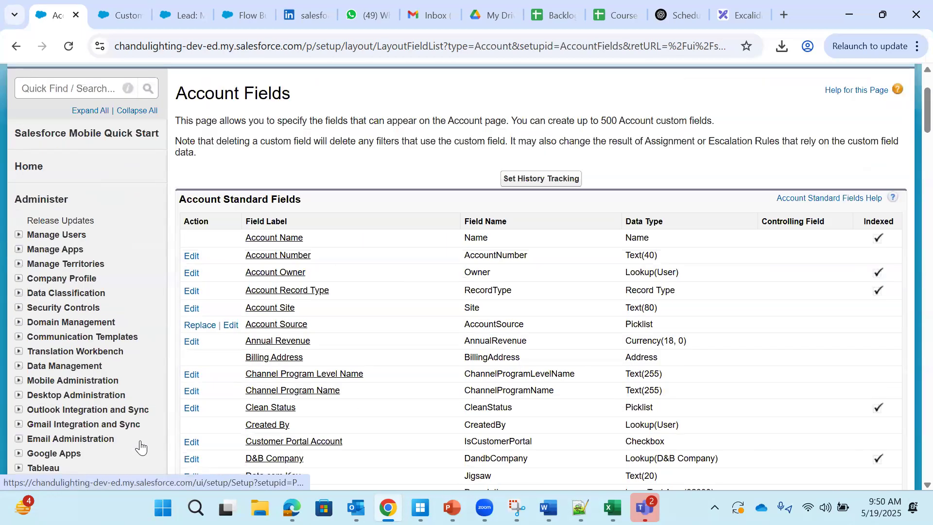
{"action": "scroll", "coordinate": [141, 446], "scroll_direction": "up", "scroll_amount": 2}
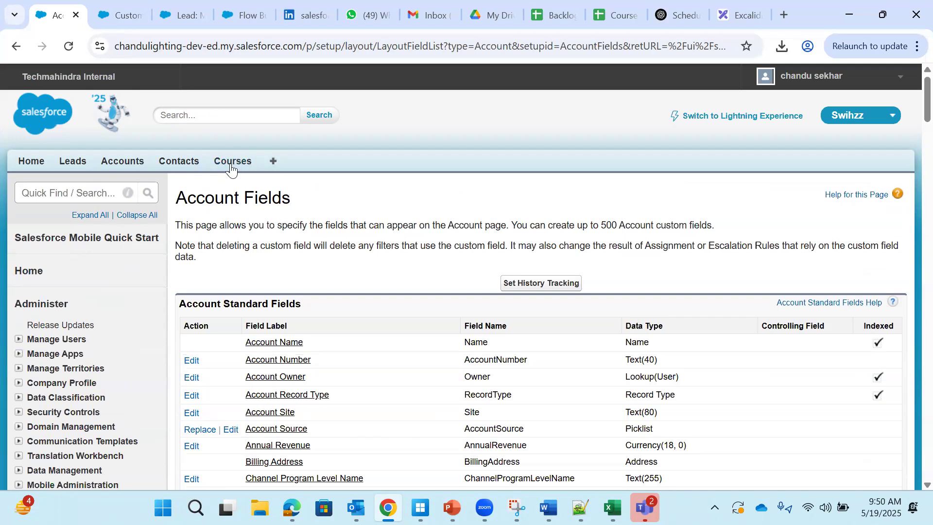
{"action": "left_click", "coordinate": [72, 191]}
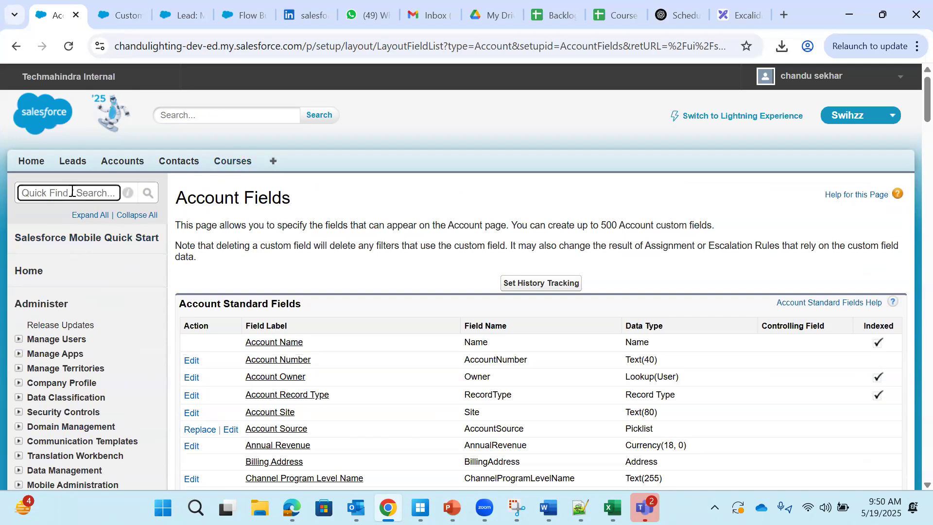
{"action": "type", "text": "objec"}
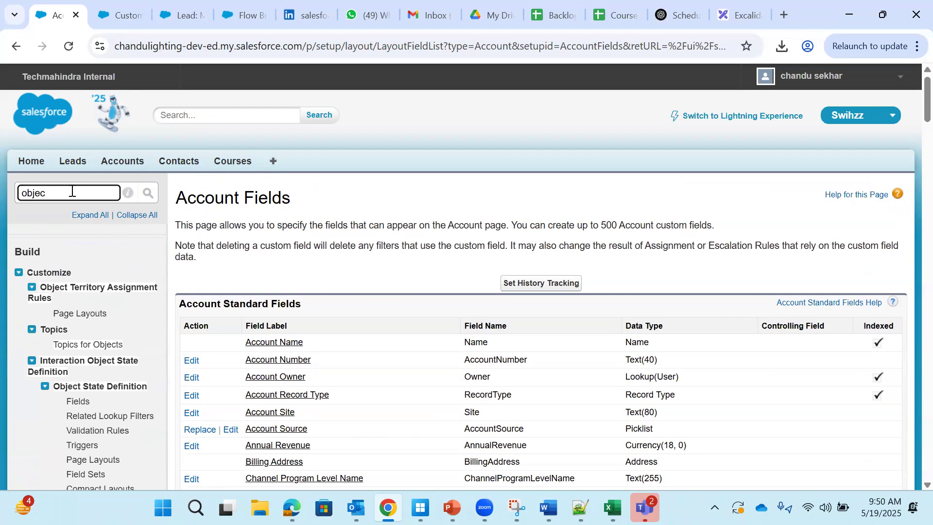
{"action": "scroll", "coordinate": [82, 204], "scroll_direction": "down", "scroll_amount": 15}
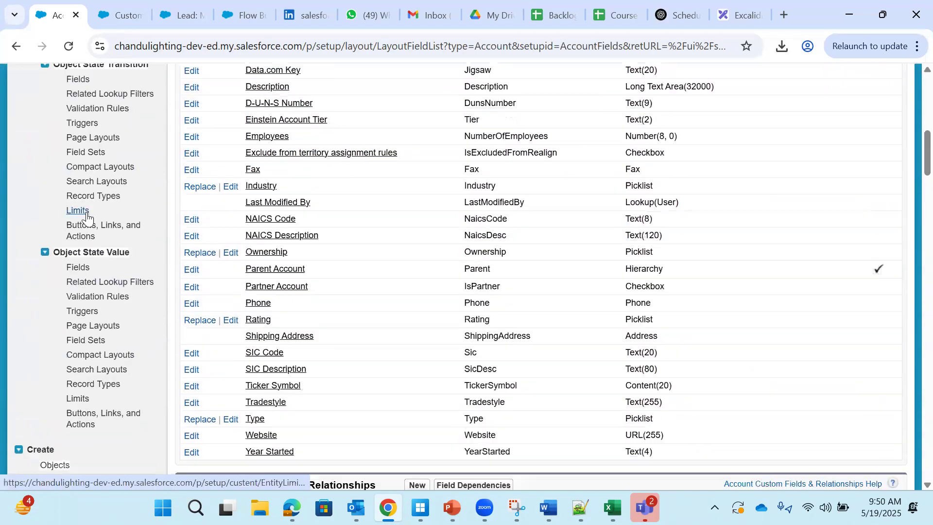
{"action": "left_click", "coordinate": [54, 245]}
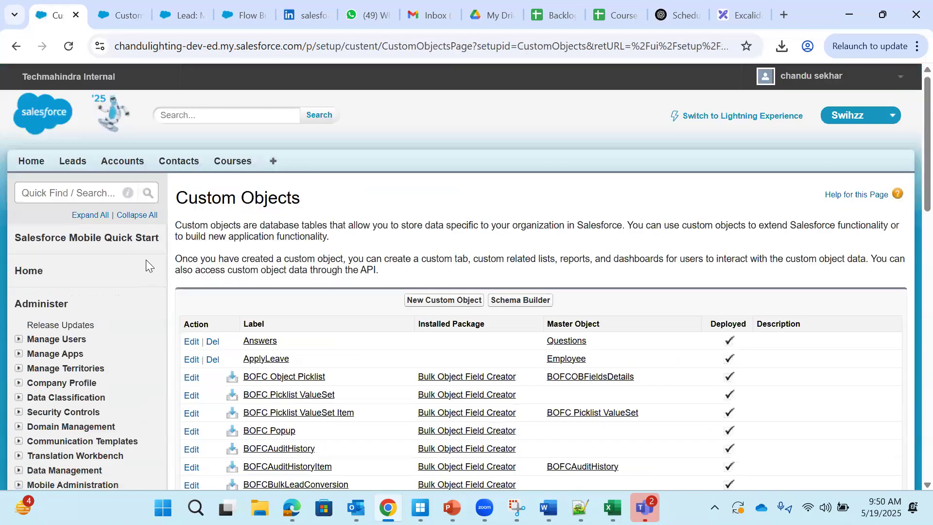
Step: Highlight the Create heading in the Setup tree and reopen its Objects page to show where custom objects are configured
{"action": "left_click", "coordinate": [65, 195]}
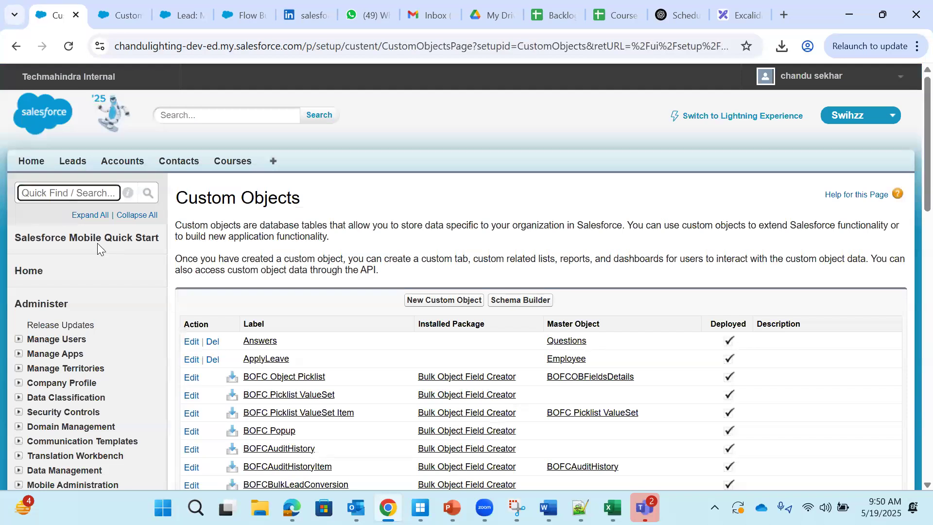
{"action": "scroll", "coordinate": [86, 219], "scroll_direction": "down", "scroll_amount": 9}
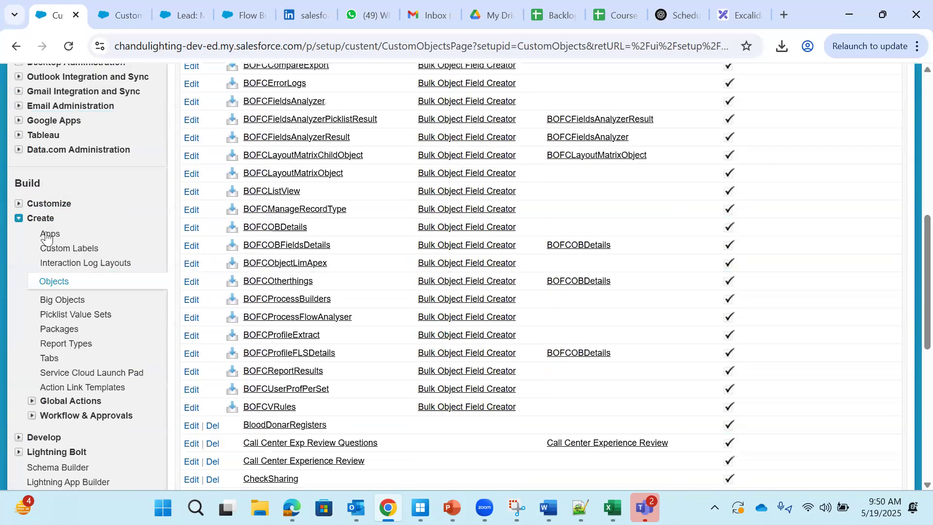
{"action": "left_click_drag", "start_coordinate": [67, 219], "coordinate": [27, 219]}
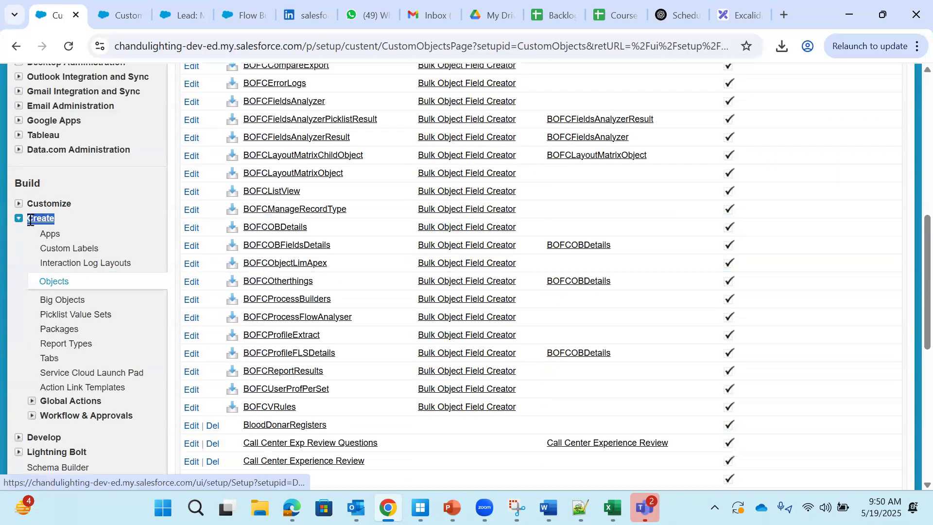
{"action": "left_click", "coordinate": [53, 281]}
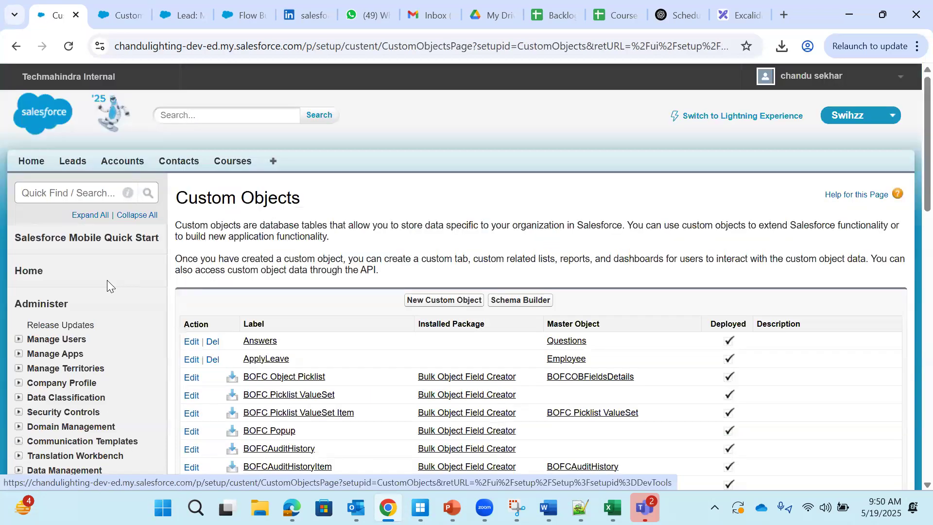
Step: Open the Courses custom object from the Custom Objects list
{"action": "scroll", "coordinate": [343, 309], "scroll_direction": "down", "scroll_amount": 3}
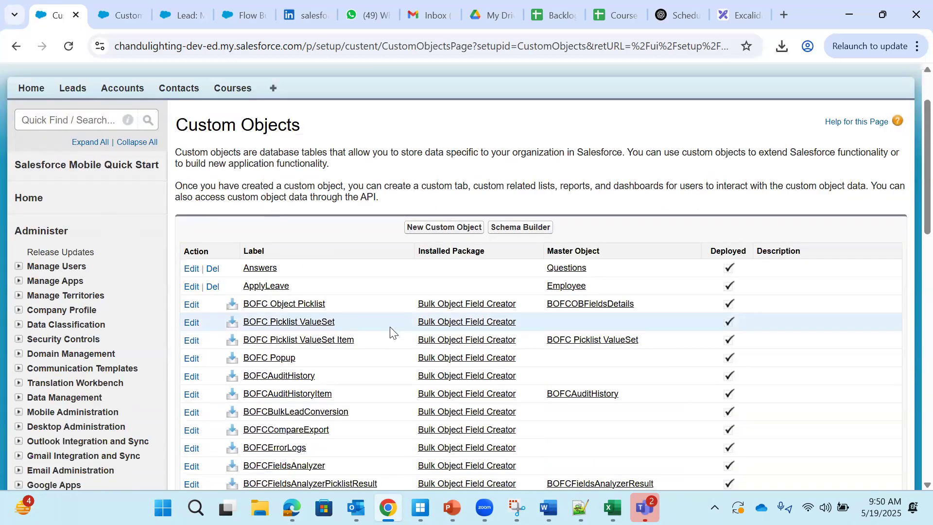
{"action": "scroll", "coordinate": [333, 232], "scroll_direction": "down", "scroll_amount": 9}
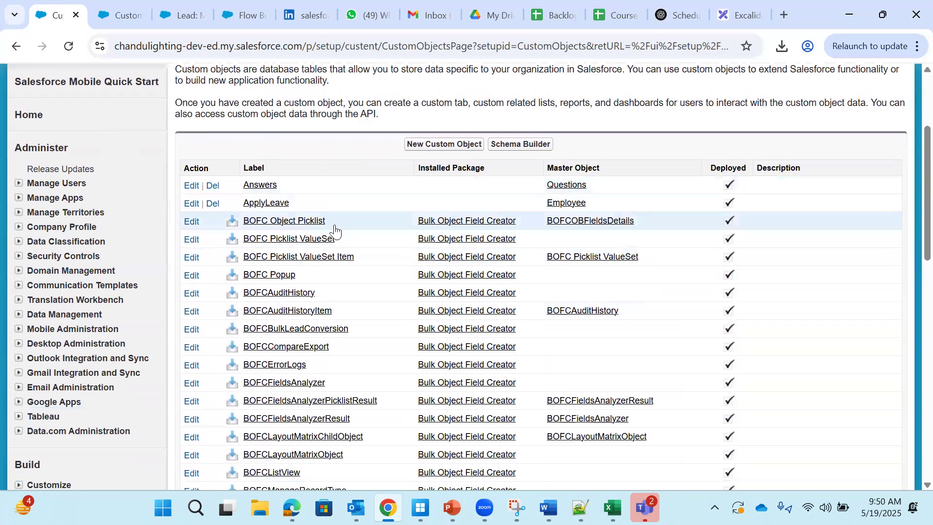
{"action": "scroll", "coordinate": [337, 230], "scroll_direction": "down", "scroll_amount": 1}
{"action": "left_click_drag", "start_coordinate": [293, 285], "coordinate": [248, 282]}
{"action": "left_click", "coordinate": [253, 283]}
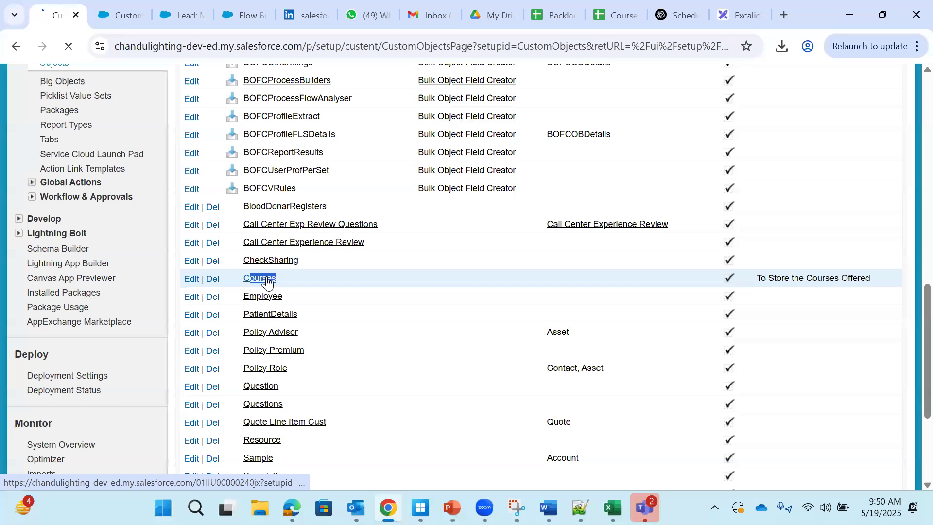
Step: Highlight the Enable Reports, Track Activities, Allow Sharing and Track Field History options in the Courses object definition
{"action": "scroll", "coordinate": [344, 265], "scroll_direction": "down", "scroll_amount": 1}
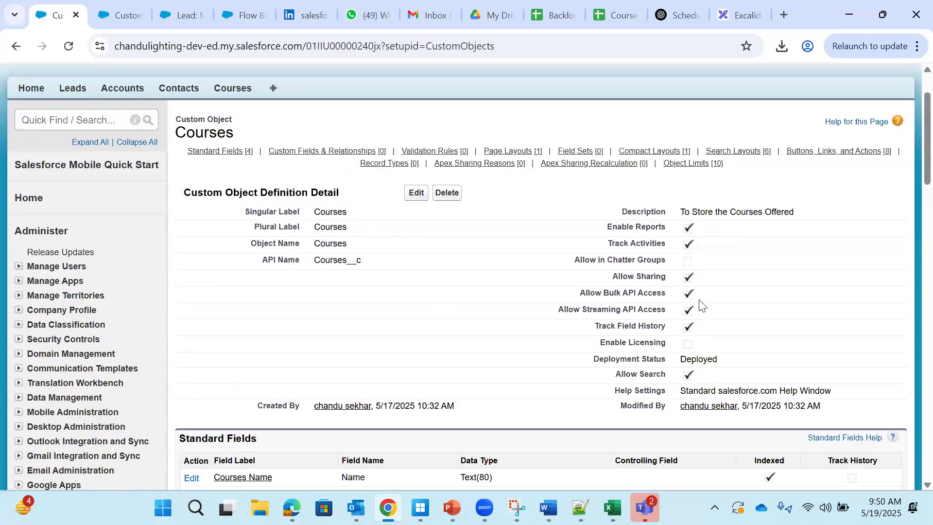
{"action": "left_click_drag", "start_coordinate": [604, 230], "coordinate": [637, 245]}
{"action": "double_click", "coordinate": [638, 241]}
{"action": "double_click", "coordinate": [646, 280]}
{"action": "left_click_drag", "start_coordinate": [603, 326], "coordinate": [675, 328]}
{"action": "scroll", "coordinate": [706, 321], "scroll_direction": "down", "scroll_amount": 1}
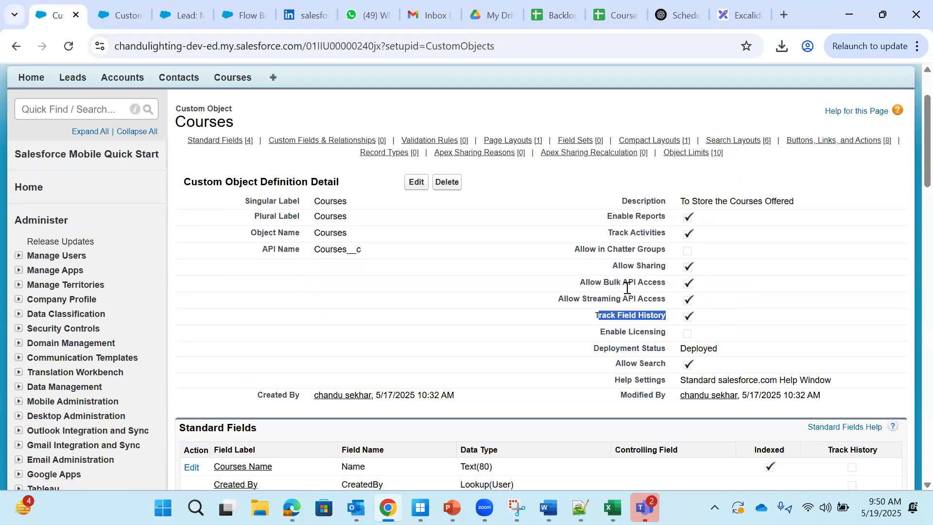
Step: Highlight Deployment Status and Allow Search in the Courses definition, and mark the whole block of object settings
{"action": "scroll", "coordinate": [628, 288], "scroll_direction": "down", "scroll_amount": 1}
{"action": "left_click_drag", "start_coordinate": [608, 287], "coordinate": [691, 287]}
{"action": "triple_click", "coordinate": [630, 304]}
{"action": "scroll", "coordinate": [791, 295], "scroll_direction": "down", "scroll_amount": 1}
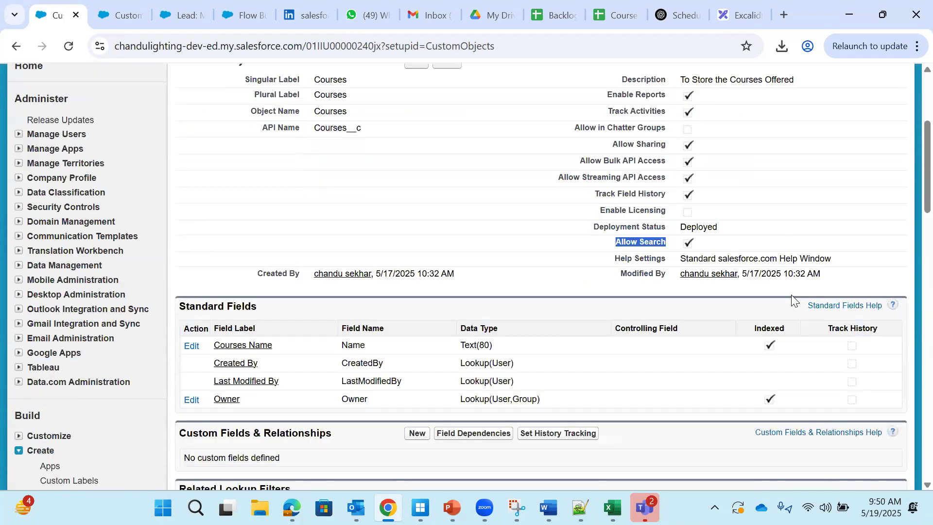
{"action": "scroll", "coordinate": [790, 295], "scroll_direction": "up", "scroll_amount": 1}
{"action": "left_click_drag", "start_coordinate": [608, 154], "coordinate": [845, 341]}
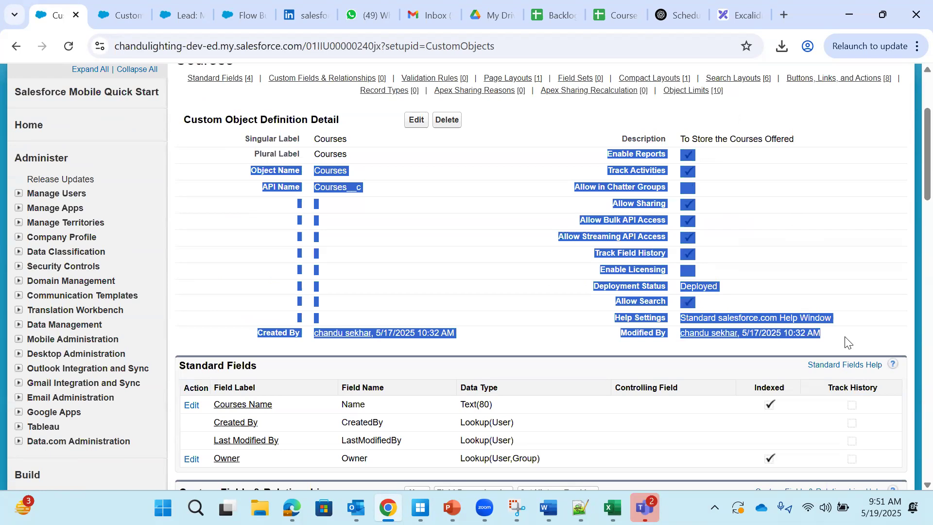
{"action": "left_click", "coordinate": [459, 241]}
Step: Highlight the Standard Fields section of the Courses object and its Courses Name field label
{"action": "scroll", "coordinate": [454, 250], "scroll_direction": "down", "scroll_amount": 1}
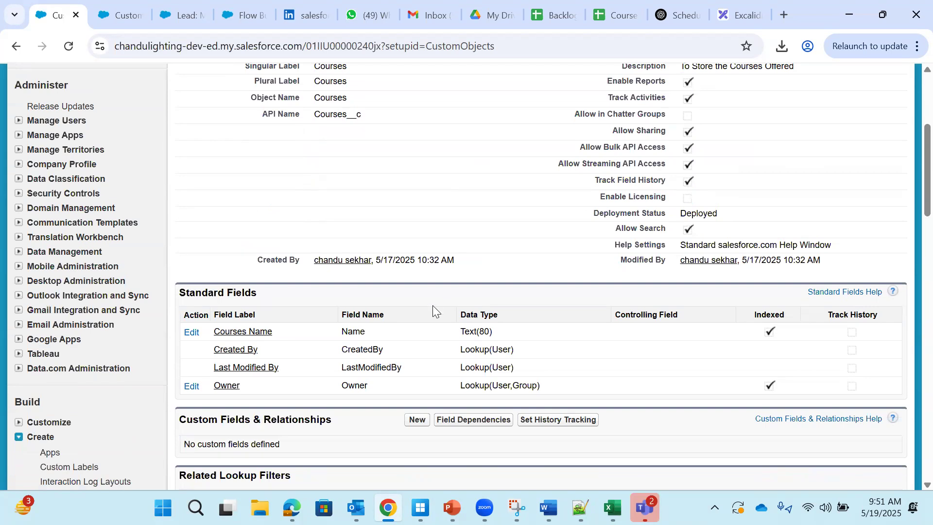
{"action": "scroll", "coordinate": [432, 305], "scroll_direction": "down", "scroll_amount": 1}
{"action": "left_click_drag", "start_coordinate": [178, 220], "coordinate": [814, 323]}
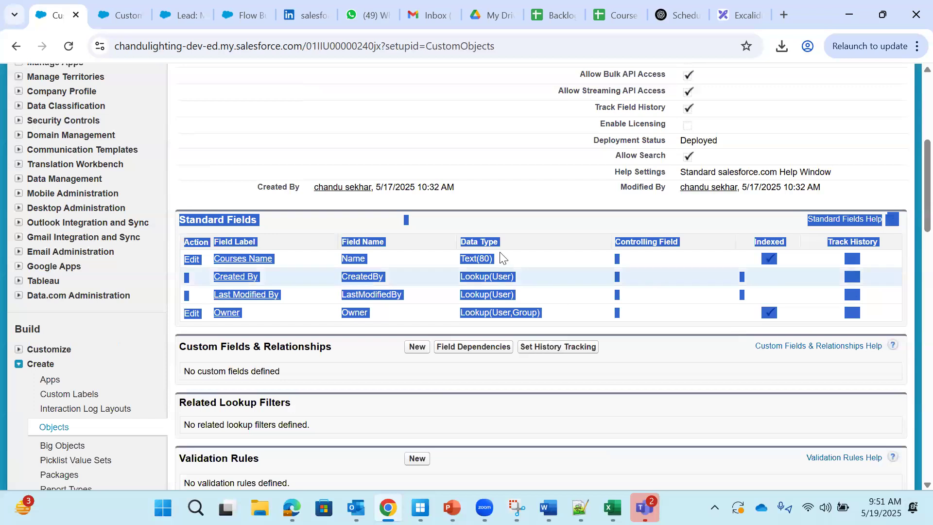
{"action": "left_click", "coordinate": [494, 222]}
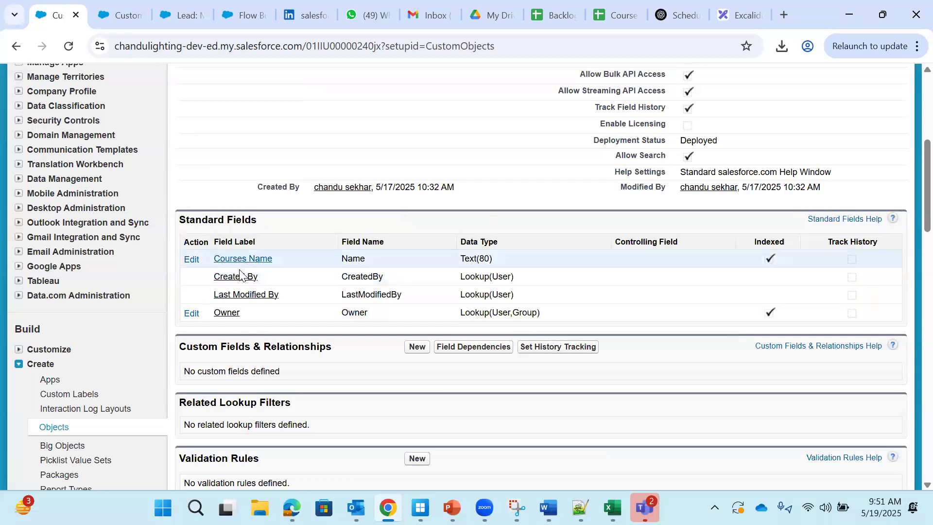
{"action": "left_click_drag", "start_coordinate": [206, 260], "coordinate": [279, 263]}
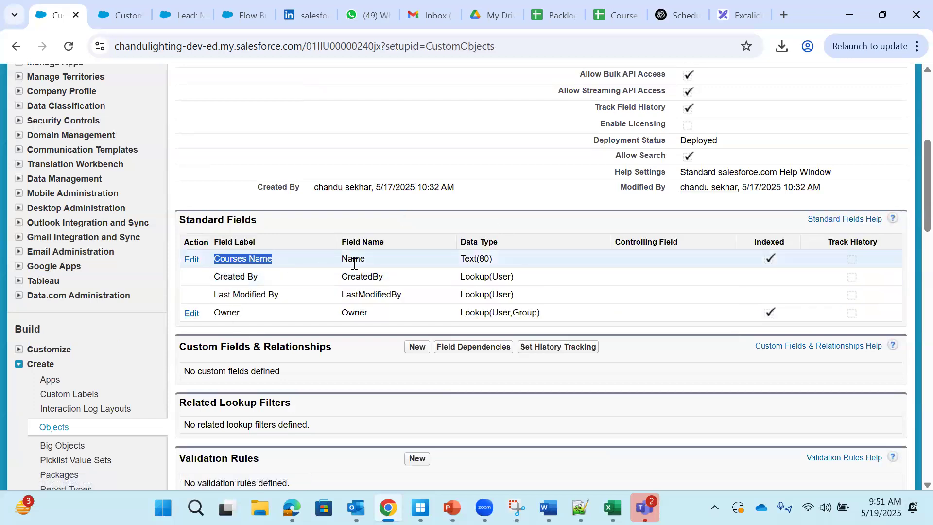
{"action": "scroll", "coordinate": [324, 262], "scroll_direction": "up", "scroll_amount": 3}
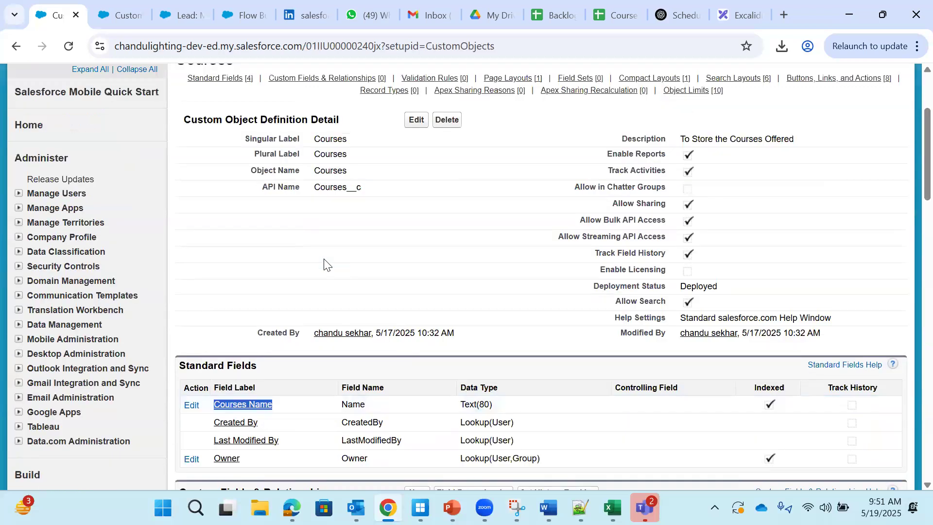
{"action": "scroll", "coordinate": [324, 269], "scroll_direction": "down", "scroll_amount": 2}
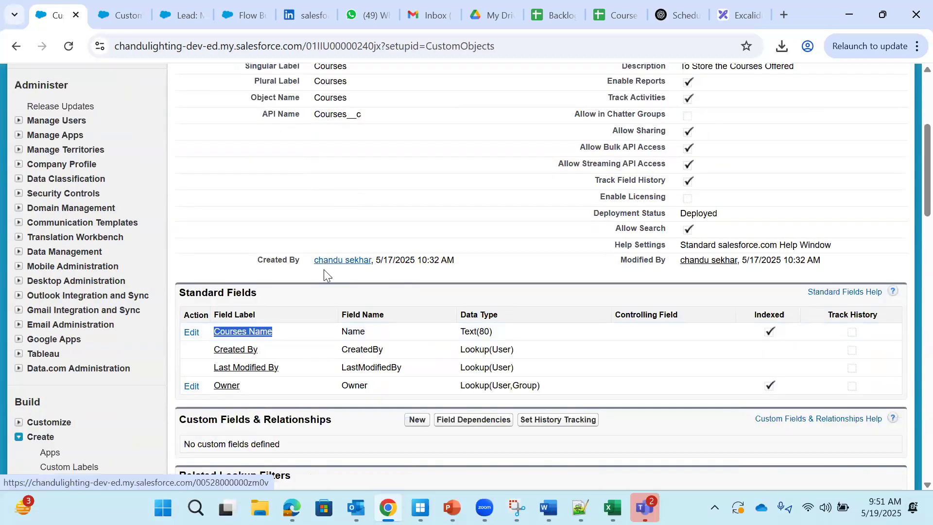
{"action": "left_click", "coordinate": [282, 300]}
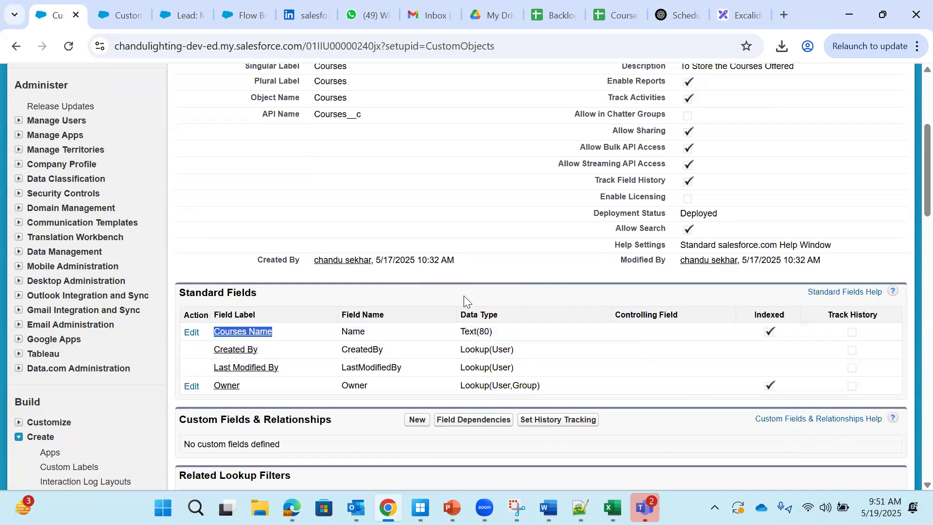
Step: Review the Courses field sections and highlight the Courses Name, Created By, Last Modified By and Owner rows
{"action": "left_click", "coordinate": [405, 298]}
{"action": "scroll", "coordinate": [421, 299], "scroll_direction": "down", "scroll_amount": 1}
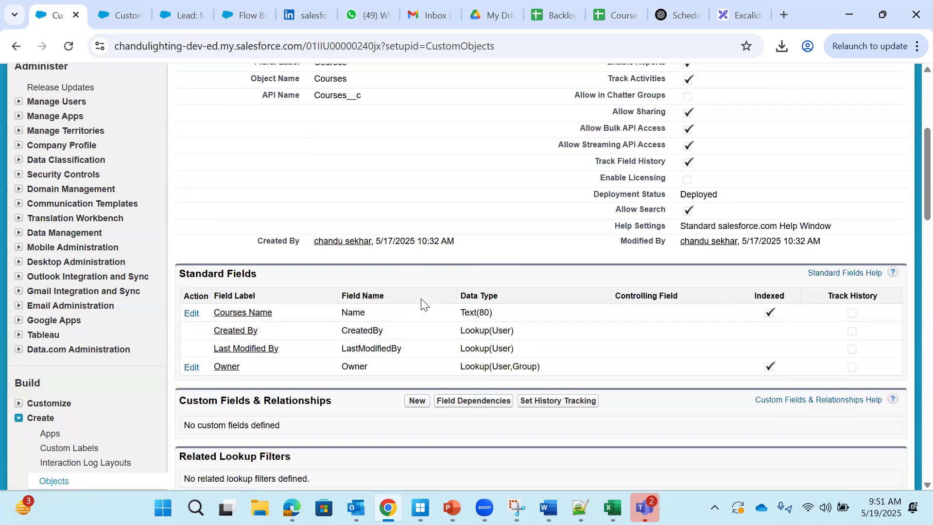
{"action": "scroll", "coordinate": [422, 302], "scroll_direction": "down", "scroll_amount": 2}
{"action": "scroll", "coordinate": [422, 302], "scroll_direction": "up", "scroll_amount": 3}
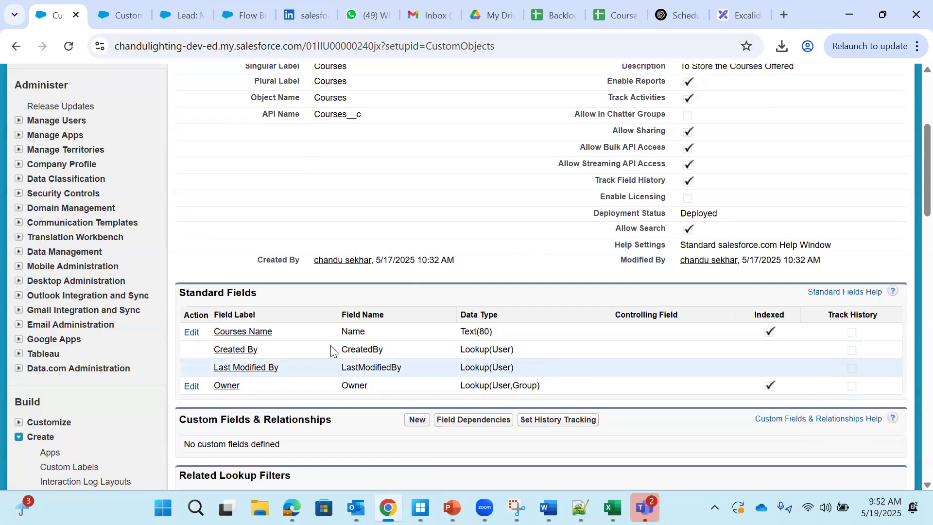
{"action": "scroll", "coordinate": [320, 307], "scroll_direction": "down", "scroll_amount": 1}
{"action": "left_click_drag", "start_coordinate": [208, 255], "coordinate": [593, 306]}
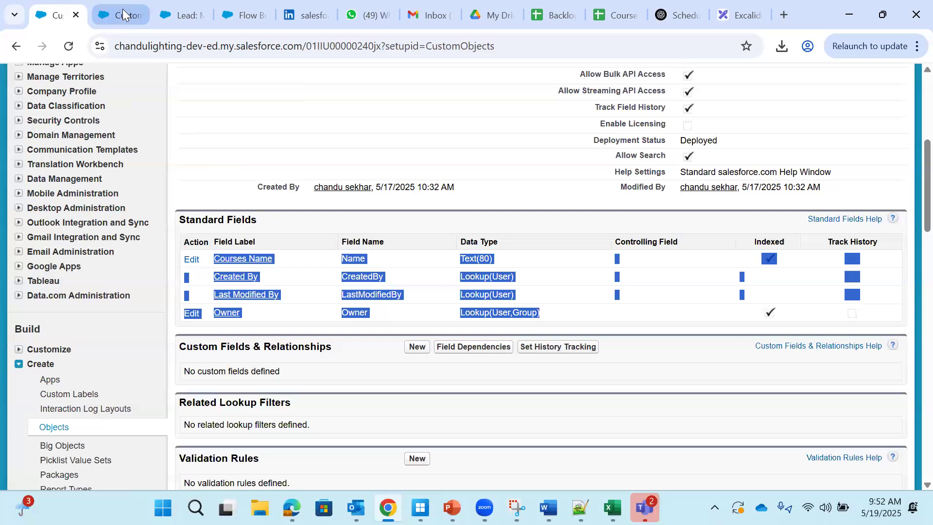
Step: Dismiss the flow type selection in Flow Builder and return to the Courses object definition
{"action": "left_click", "coordinate": [232, 15]}
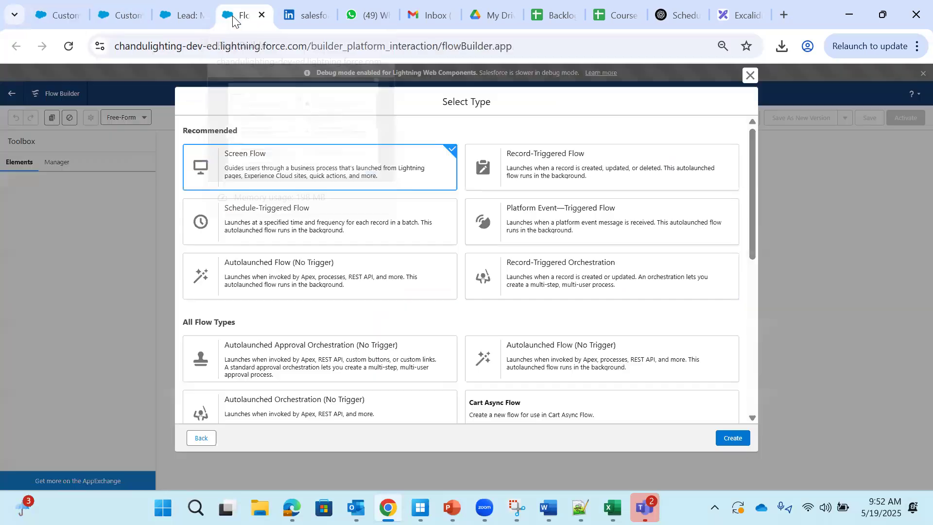
{"action": "left_click", "coordinate": [750, 76]}
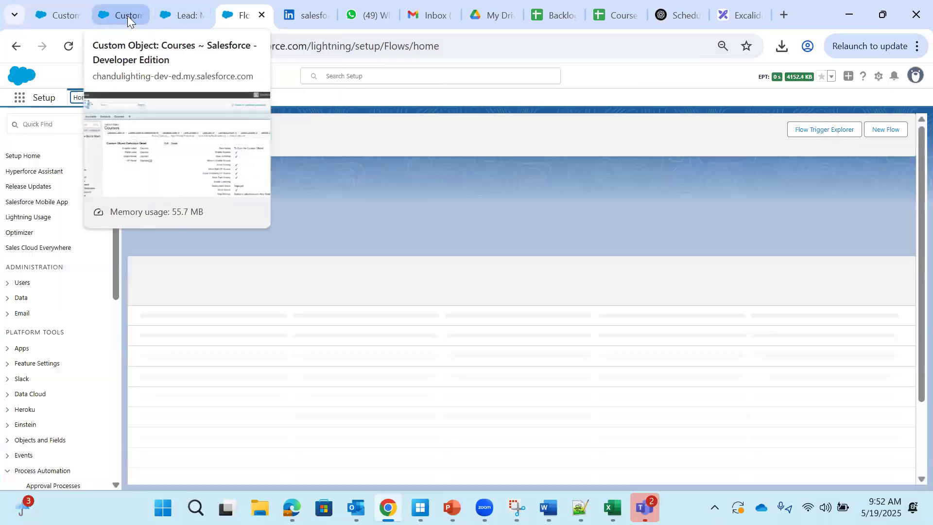
{"action": "left_click", "coordinate": [66, 18]}
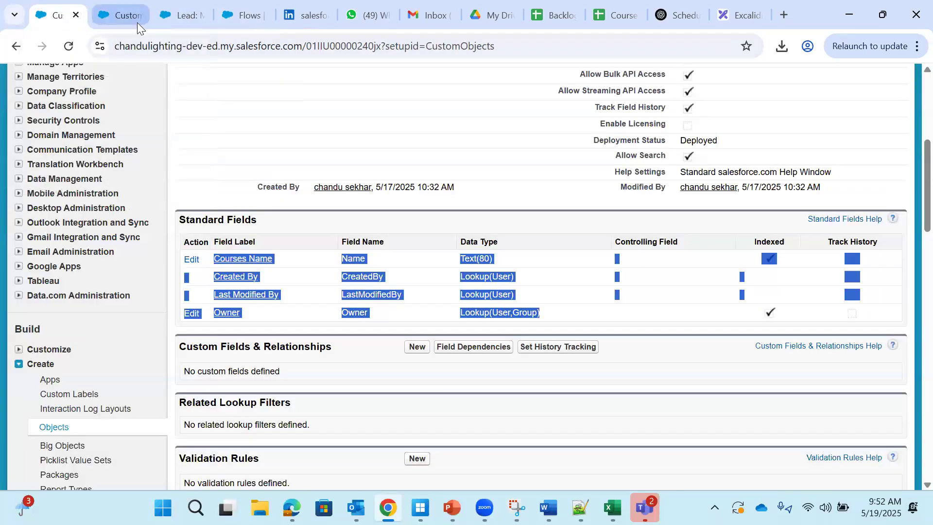
{"action": "left_click", "coordinate": [170, 13]}
{"action": "left_click", "coordinate": [81, 15]}
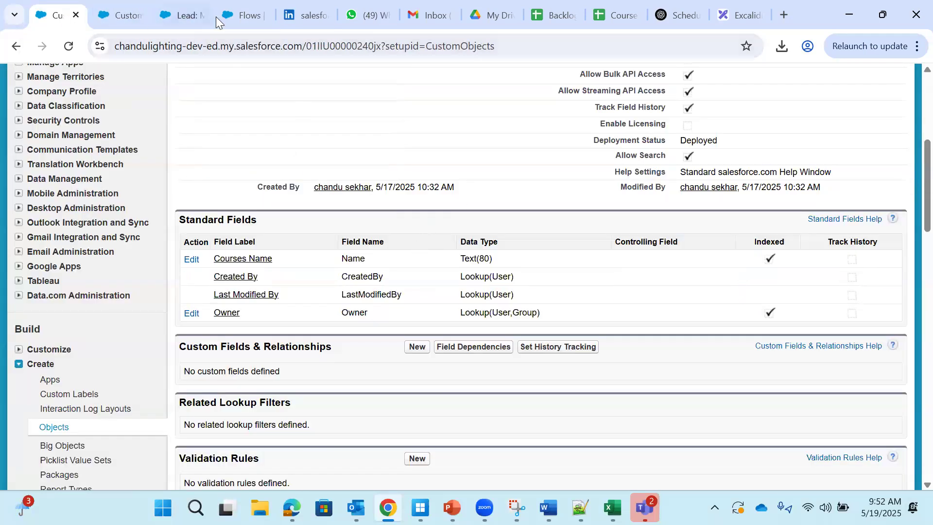
Step: Switch to the open Lead record page, go to the Courses tab and start a new Courses record
{"action": "left_click", "coordinate": [189, 15]}
{"action": "scroll", "coordinate": [281, 168], "scroll_direction": "up", "scroll_amount": 9}
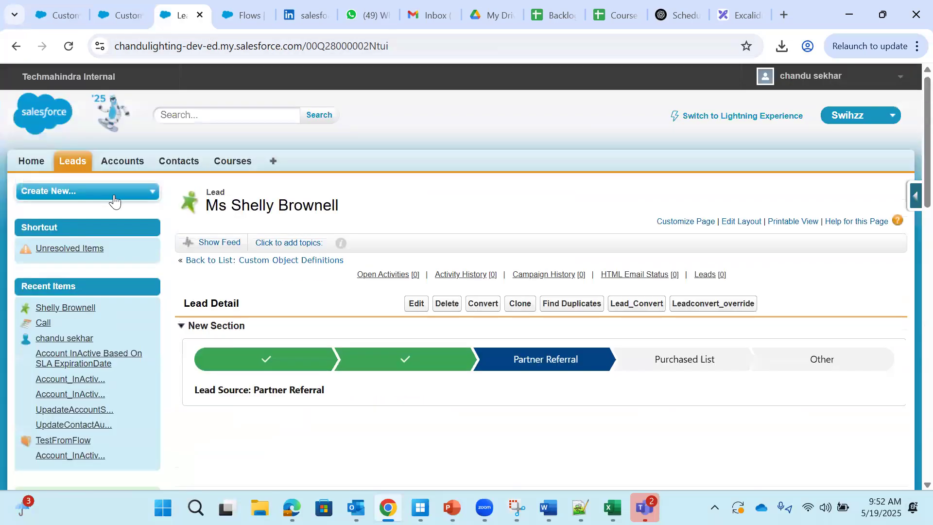
{"action": "left_click", "coordinate": [234, 162]}
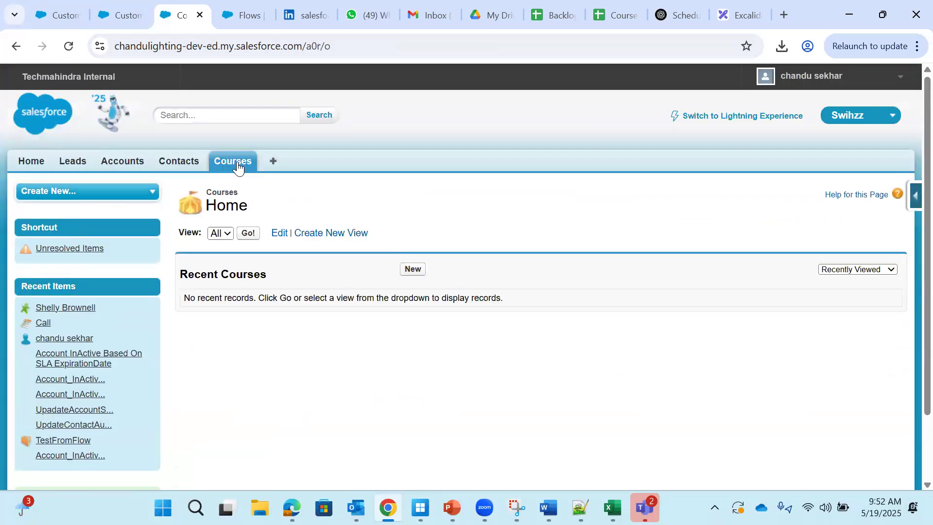
{"action": "left_click", "coordinate": [413, 270]}
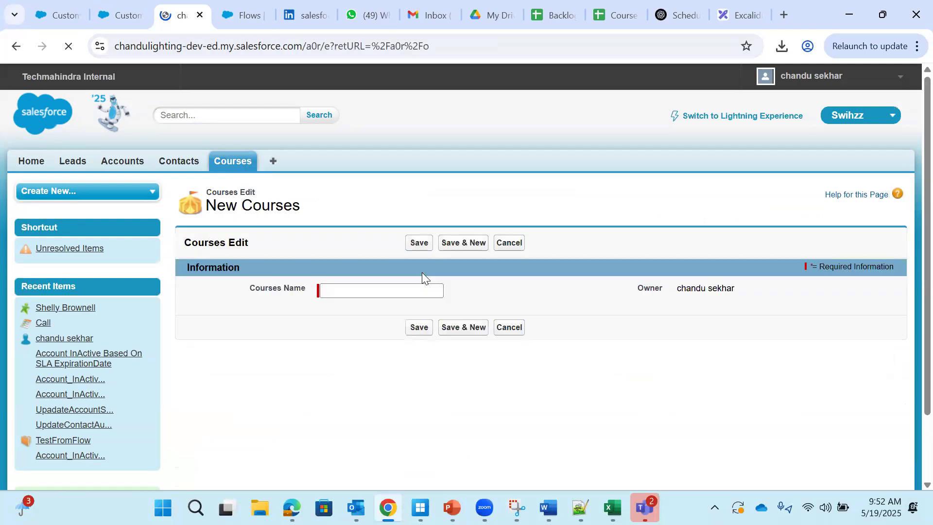
Step: Highlight Courses Name on the new record form, and the Created By, Last Modified By and Owner rows in the Courses object definition
{"action": "left_click_drag", "start_coordinate": [249, 297], "coordinate": [306, 293]}
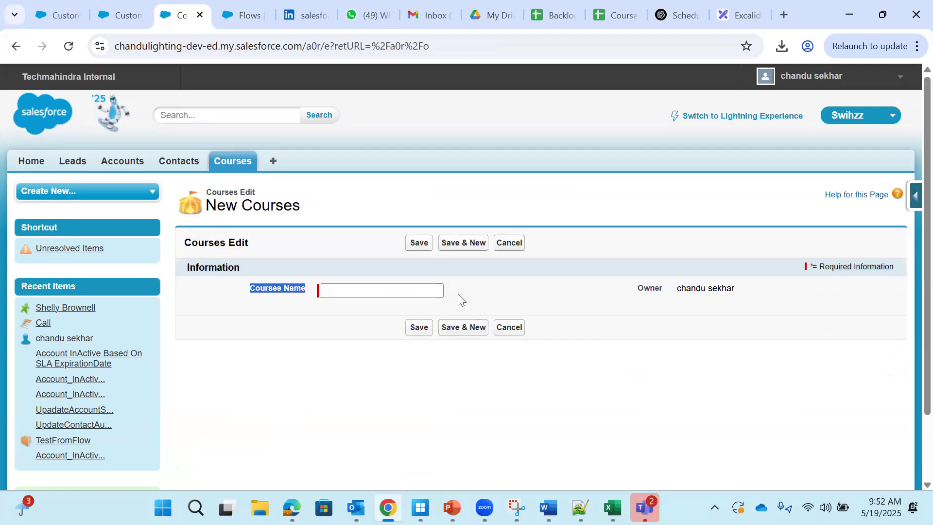
{"action": "left_click", "coordinate": [261, 297]}
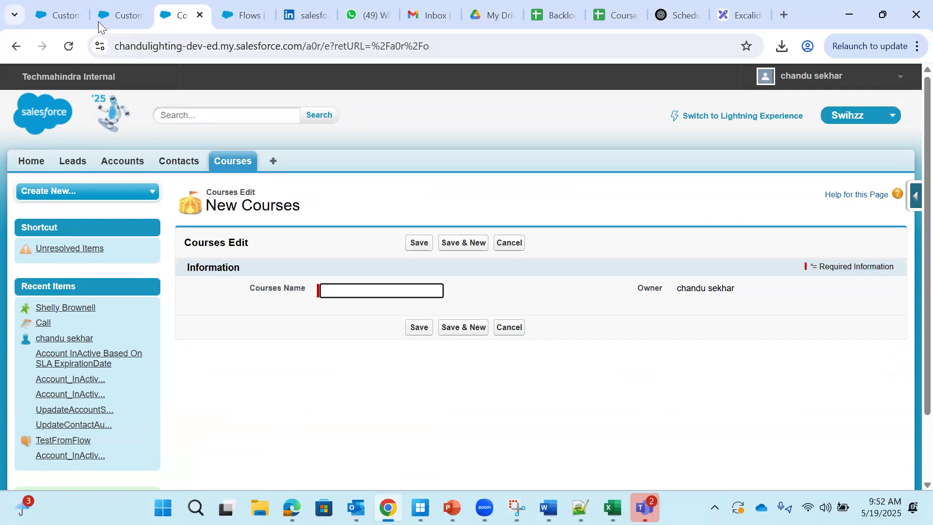
{"action": "left_click", "coordinate": [55, 14]}
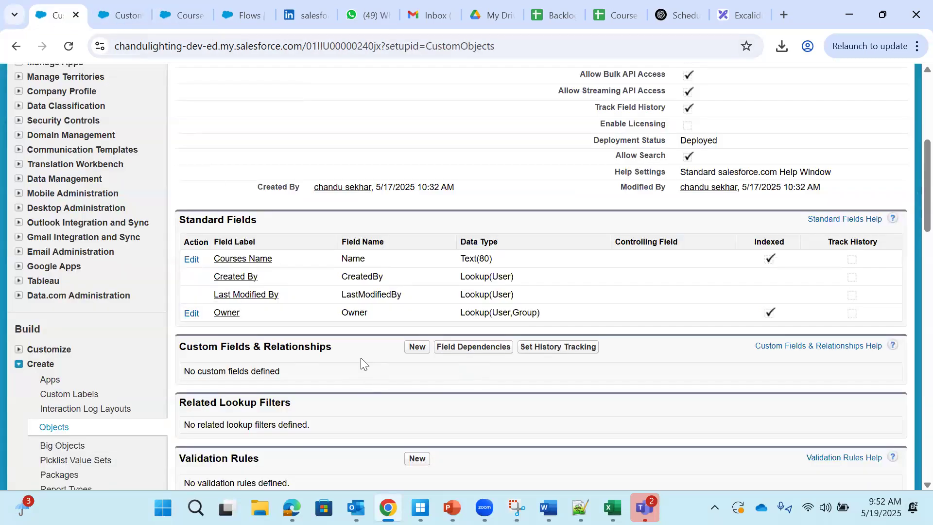
{"action": "left_click_drag", "start_coordinate": [212, 281], "coordinate": [557, 308]}
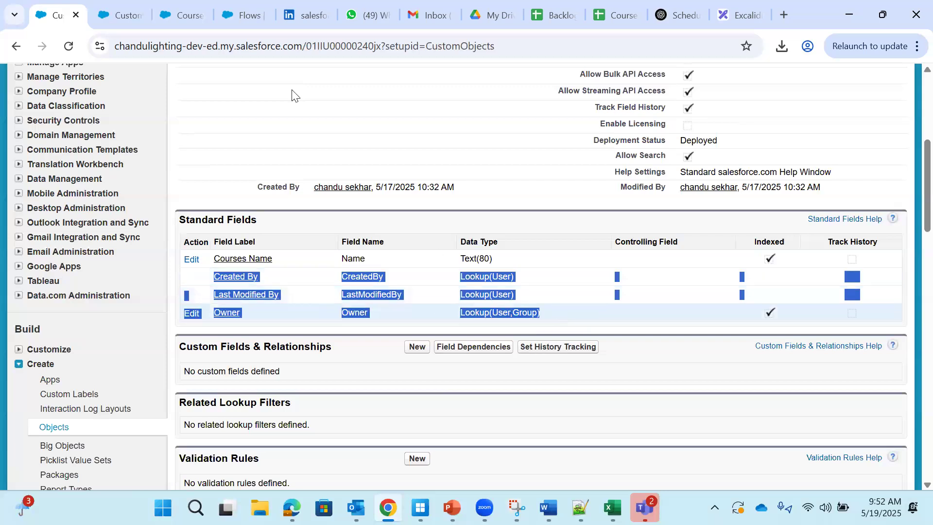
Step: Cancel the new Courses record and open the Java record from the All list view
{"action": "left_click", "coordinate": [176, 14]}
{"action": "left_click", "coordinate": [505, 243]}
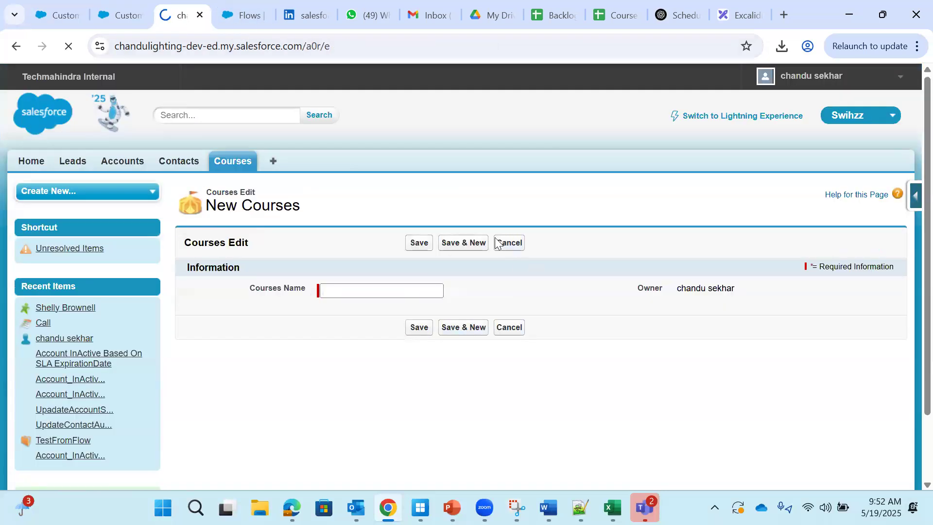
{"action": "left_click", "coordinate": [249, 237]}
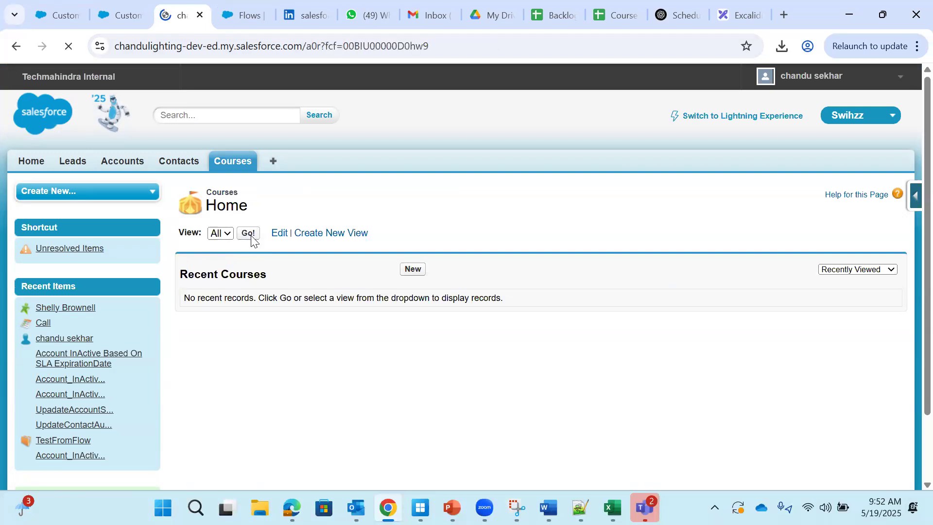
{"action": "left_click", "coordinate": [249, 265]}
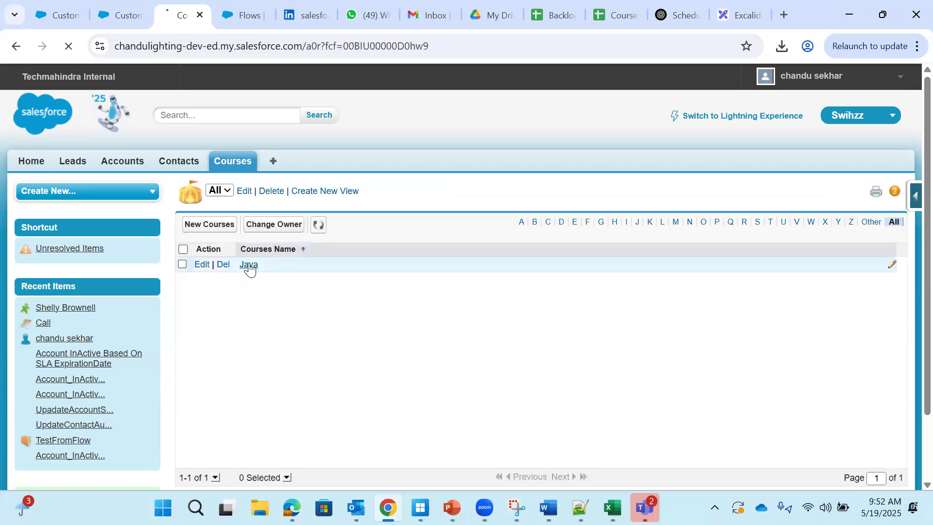
Step: Highlight the Courses Name, Owner, Created By and Last Modified By fields in the Java record's details
{"action": "left_click_drag", "start_coordinate": [255, 321], "coordinate": [740, 331]}
{"action": "left_click", "coordinate": [680, 339]}
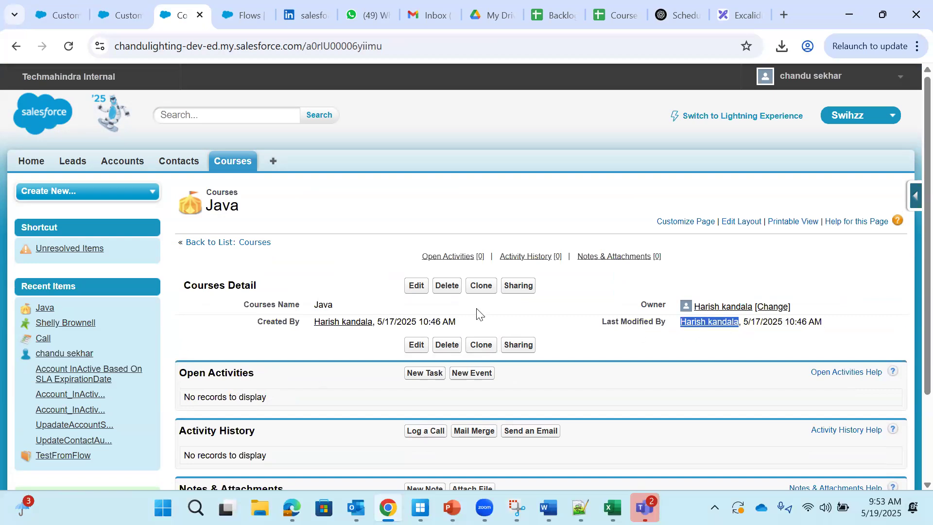
{"action": "left_click_drag", "start_coordinate": [243, 305], "coordinate": [783, 335]}
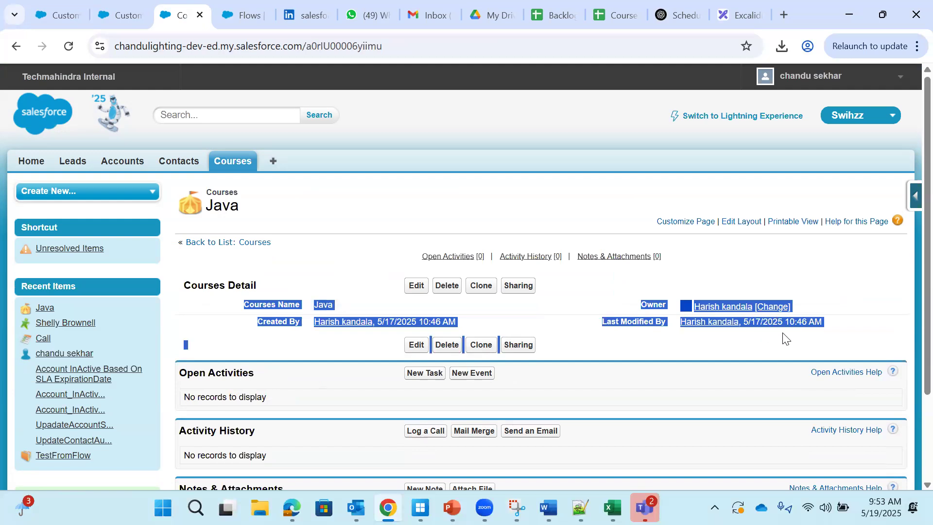
{"action": "left_click", "coordinate": [693, 337]}
{"action": "left_click_drag", "start_coordinate": [677, 333], "coordinate": [736, 329]}
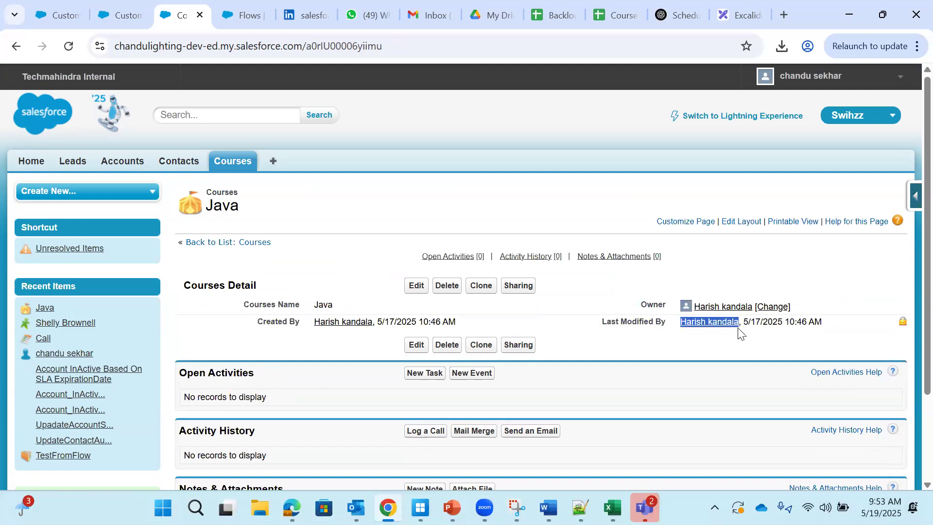
{"action": "left_click", "coordinate": [648, 345]}
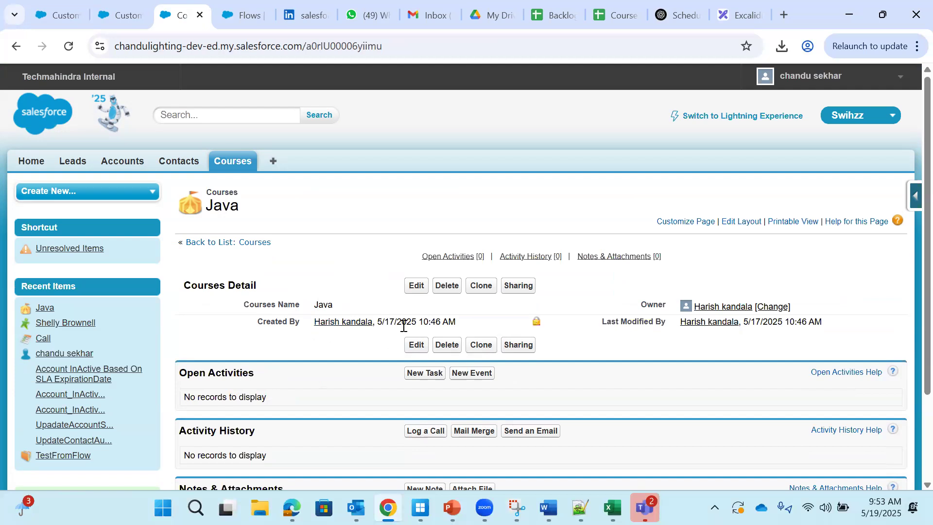
{"action": "left_click_drag", "start_coordinate": [233, 311], "coordinate": [847, 327]}
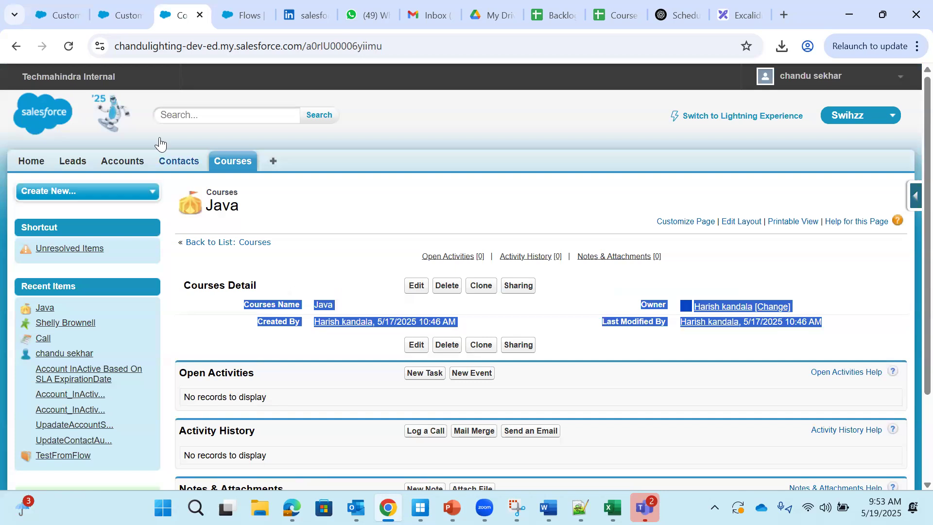
Step: Return to the Courses object definition and highlight all rows of its Standard Fields list
{"action": "left_click", "coordinate": [71, 18]}
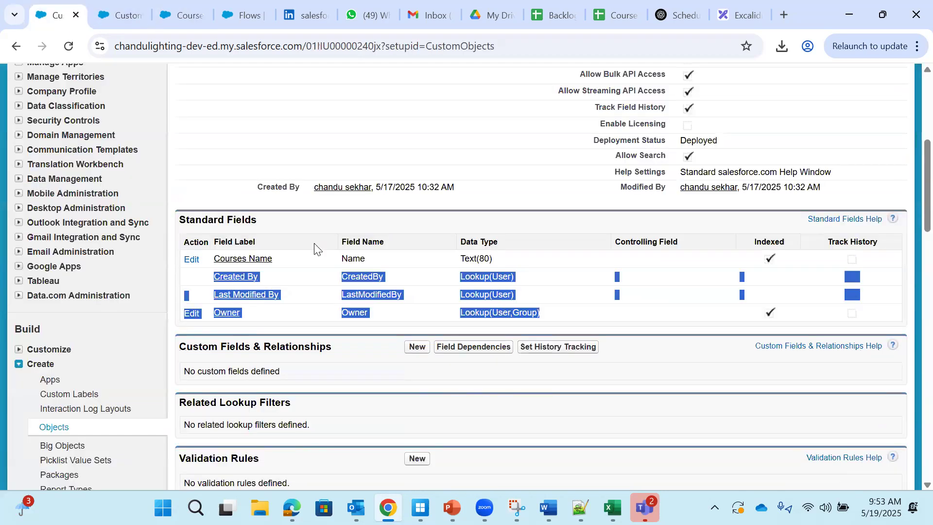
{"action": "left_click", "coordinate": [214, 264]}
{"action": "left_click_drag", "start_coordinate": [214, 264], "coordinate": [784, 311]}
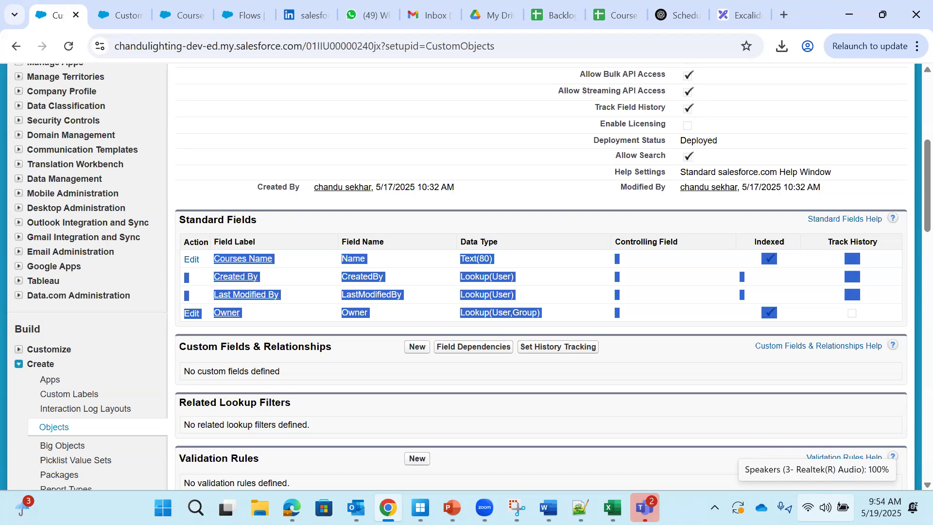
{"action": "mouse_move", "coordinate": [645, 508]}
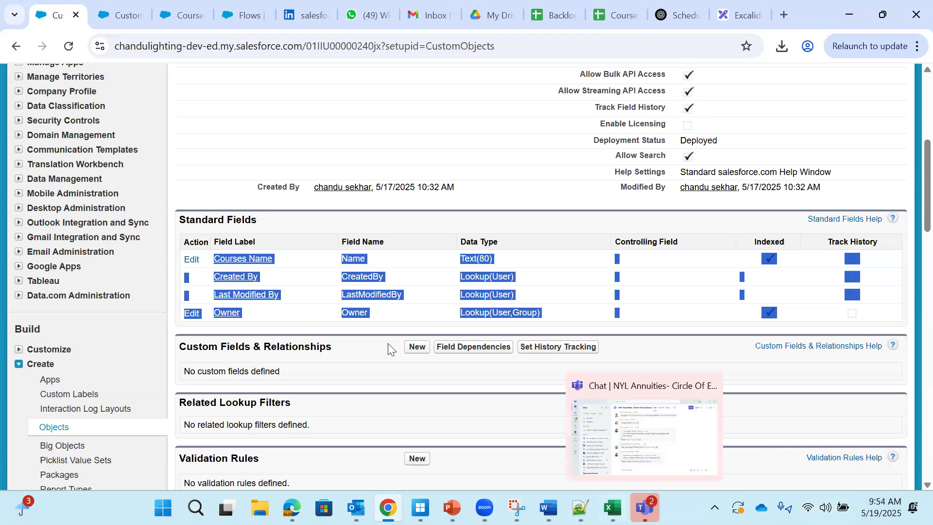
{"action": "left_click", "coordinate": [130, 17]}
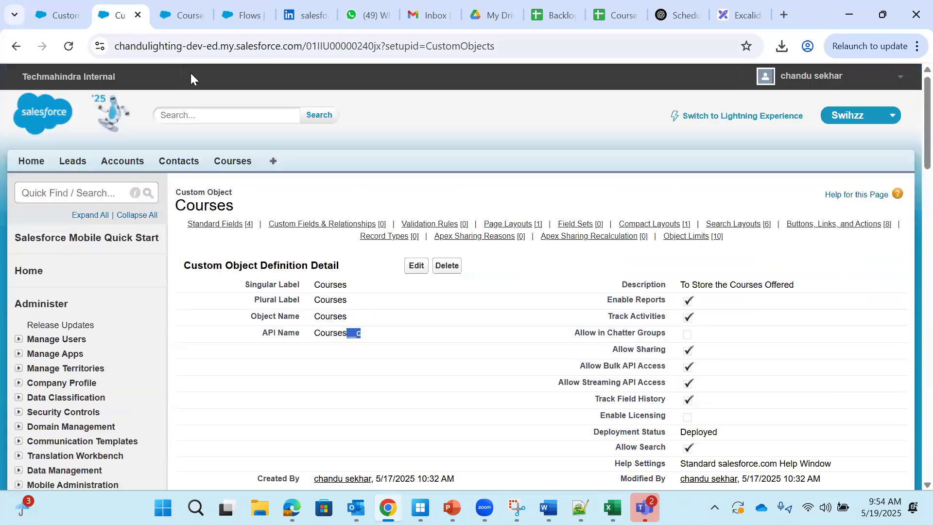
{"action": "left_click", "coordinate": [191, 15]}
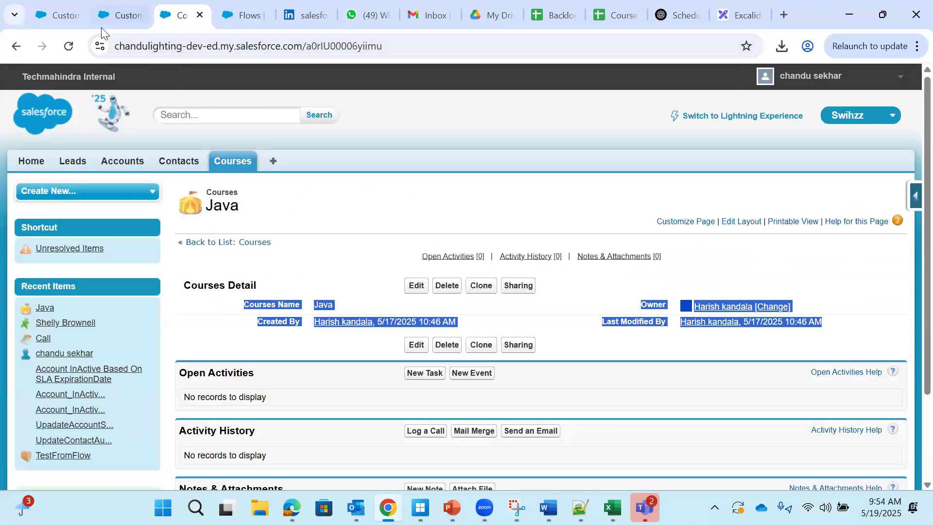
{"action": "left_click", "coordinate": [55, 18]}
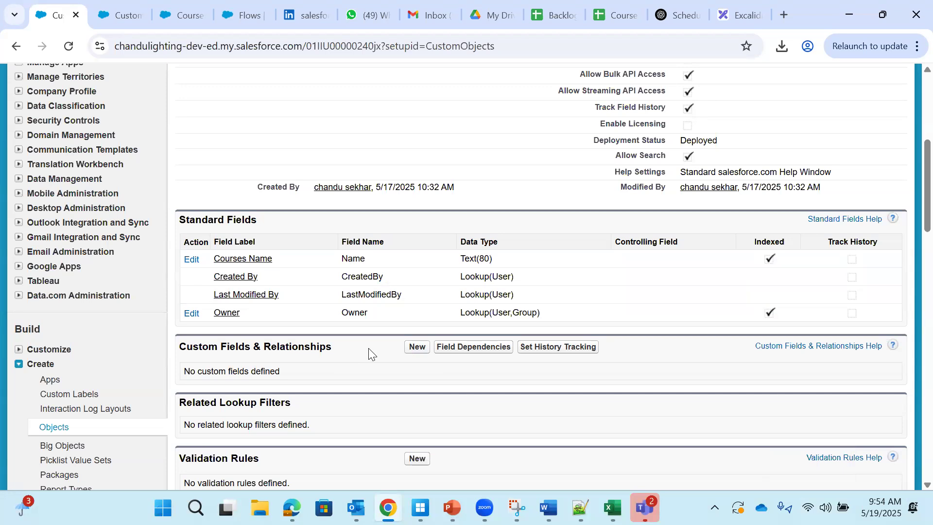
Step: Highlight the Custom Fields & Relationships section of the Courses object and start a new custom field
{"action": "left_click_drag", "start_coordinate": [182, 348], "coordinate": [624, 354]}
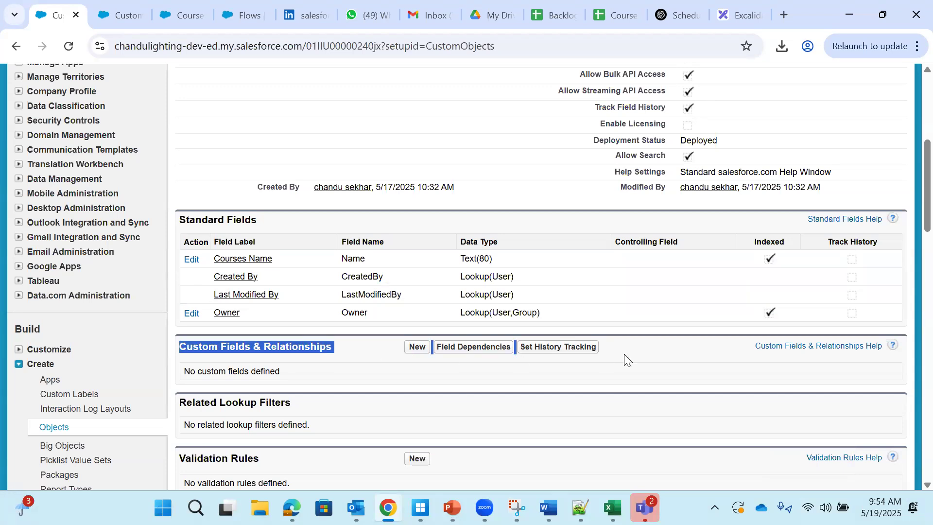
{"action": "left_click", "coordinate": [409, 358]}
{"action": "left_click", "coordinate": [418, 347]}
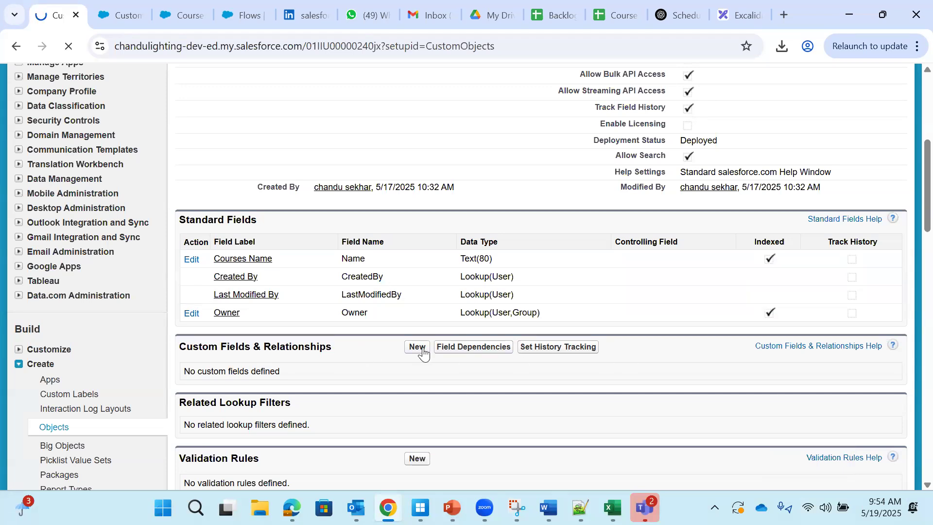
Step: Review the available data types for the new custom field, highlighting the field type heading and instruction
{"action": "scroll", "coordinate": [470, 283], "scroll_direction": "down", "scroll_amount": 2}
{"action": "scroll", "coordinate": [470, 284], "scroll_direction": "down", "scroll_amount": 1}
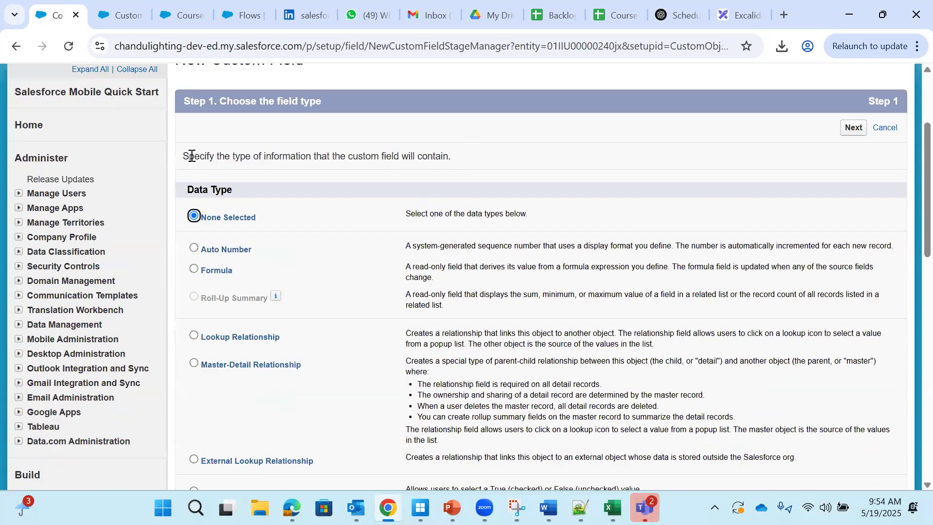
{"action": "left_click_drag", "start_coordinate": [191, 155], "coordinate": [416, 156]}
{"action": "scroll", "coordinate": [260, 179], "scroll_direction": "up", "scroll_amount": 2}
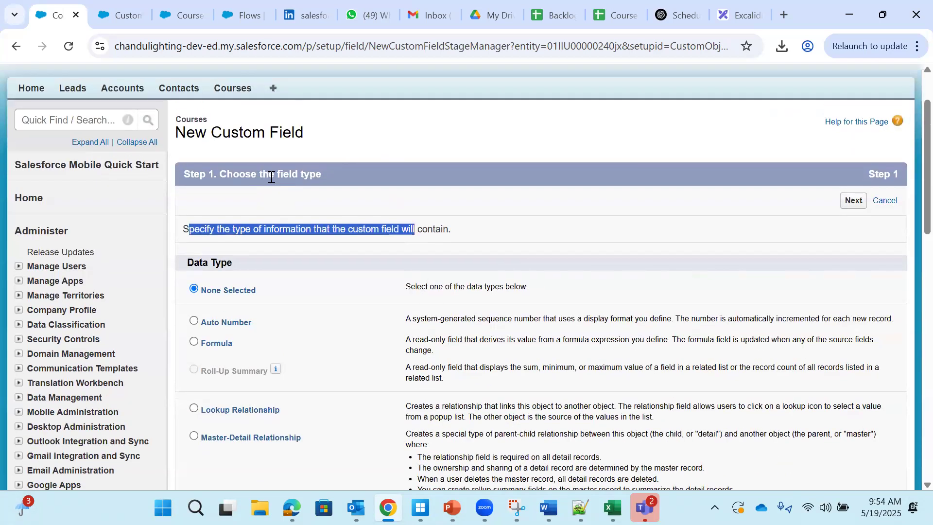
{"action": "left_click_drag", "start_coordinate": [227, 170], "coordinate": [320, 173]}
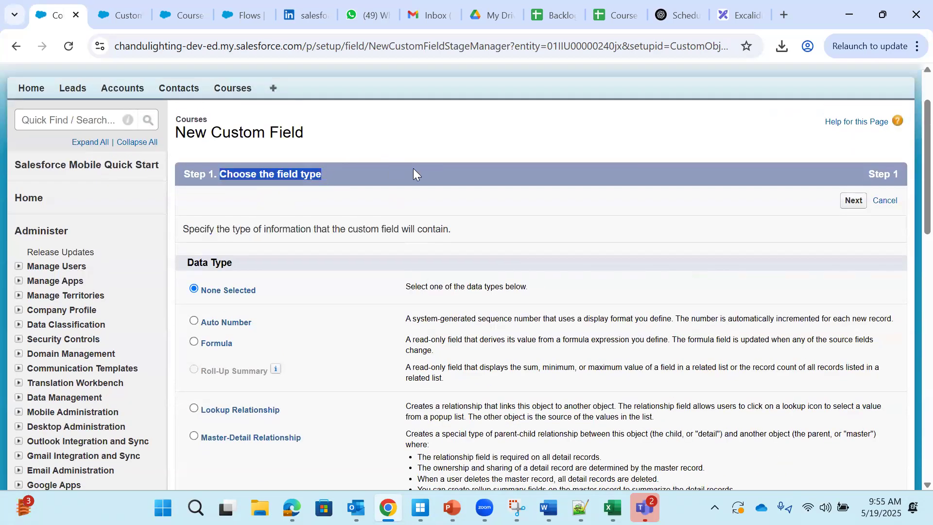
{"action": "scroll", "coordinate": [413, 169], "scroll_direction": "down", "scroll_amount": 3}
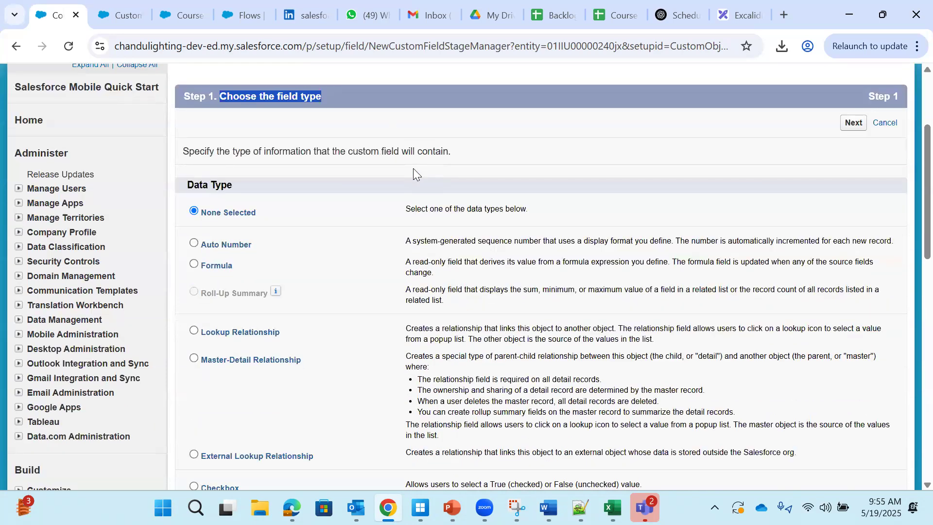
{"action": "scroll", "coordinate": [413, 168], "scroll_direction": "up", "scroll_amount": 3}
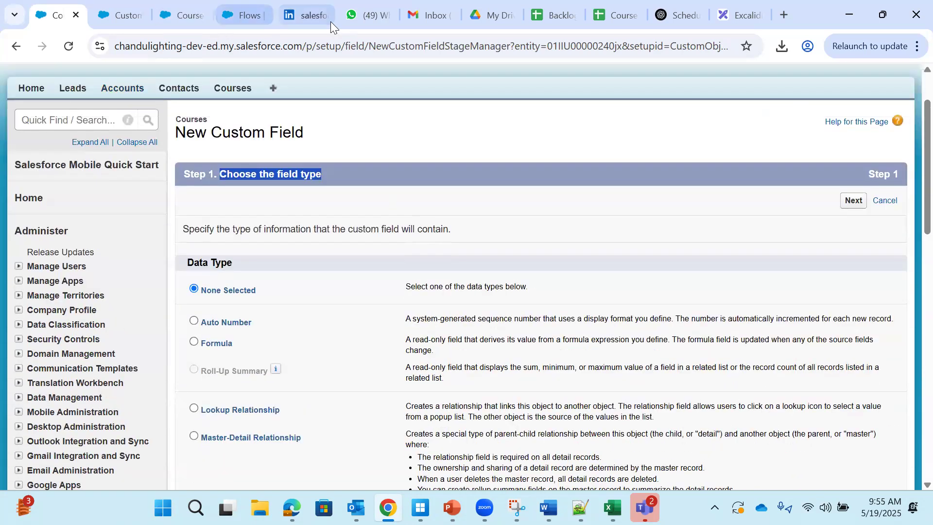
Step: Switch to Excalidraw, draw a large rectangle and label it "Salesforce DB" above its upper edge
{"action": "left_click", "coordinate": [741, 18]}
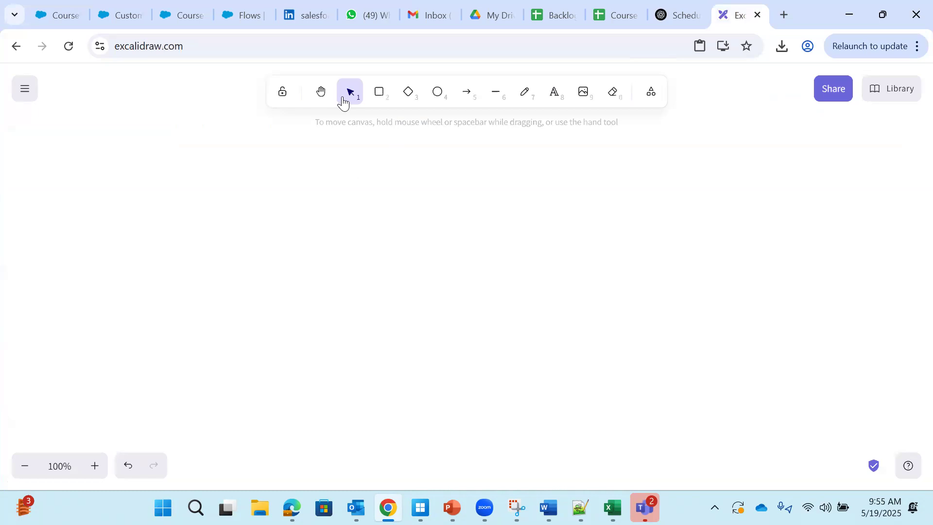
{"action": "left_click", "coordinate": [379, 92]}
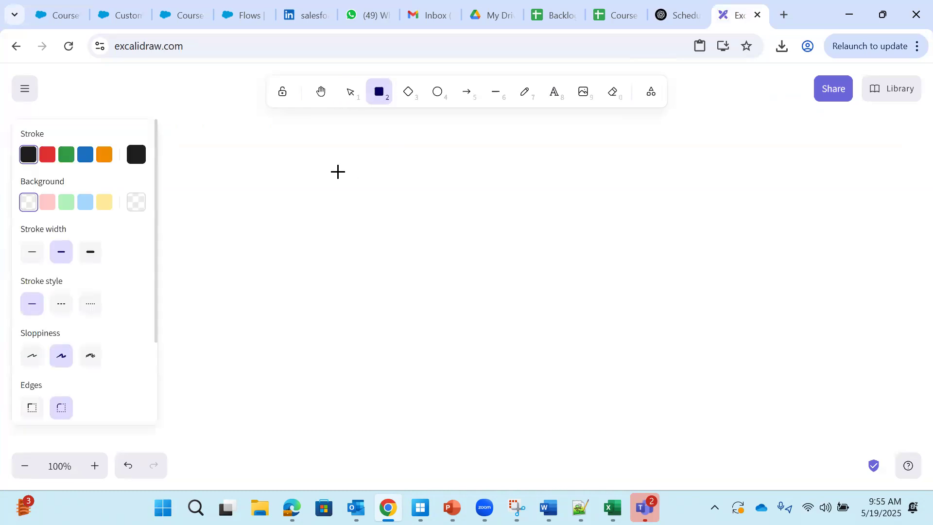
{"action": "left_click_drag", "start_coordinate": [500, 154], "coordinate": [916, 453]}
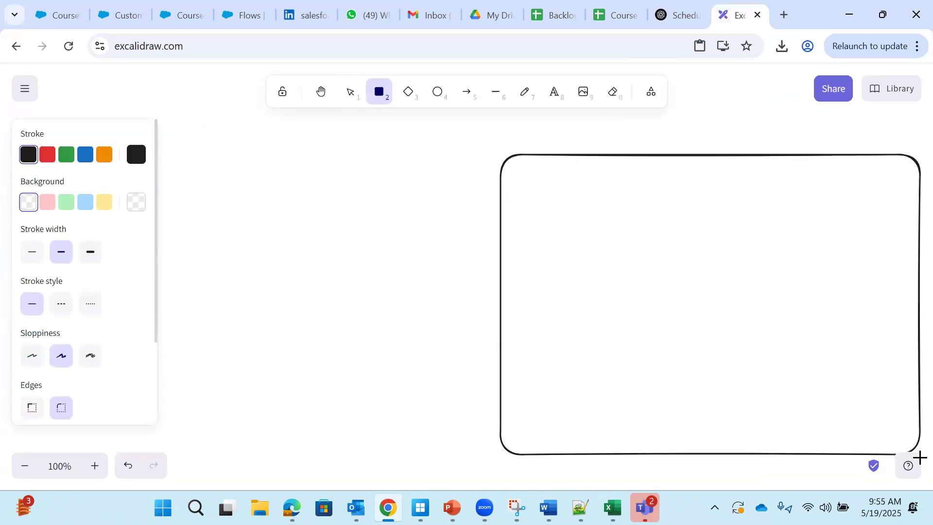
{"action": "double_click", "coordinate": [692, 138]}
{"action": "type", "text": "Sale"}
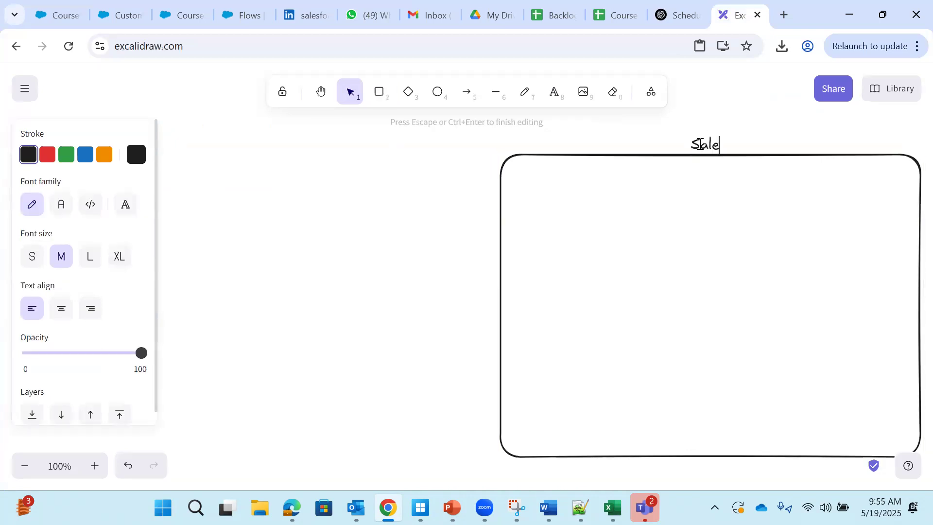
{"action": "type", "text": "sforce DB"}
{"action": "left_click", "coordinate": [678, 187]}
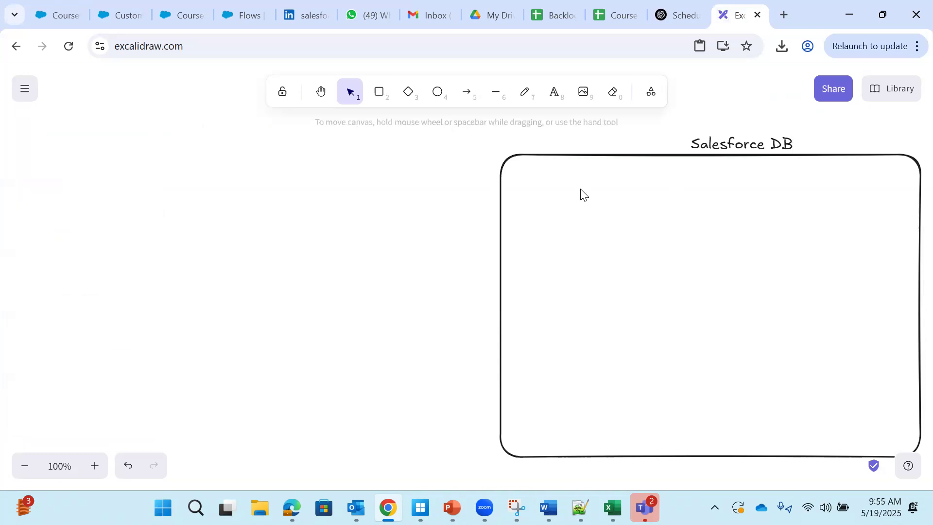
Step: Draw a smaller rectangle inside the Salesforce DB box and place the label "Courses" above it
{"action": "left_click", "coordinate": [379, 92]}
{"action": "mouse_move", "coordinate": [555, 196]}
{"action": "left_mouse_down"}
{"action": "mouse_move", "coordinate": [789, 389]}
{"action": "mouse_move", "coordinate": [886, 403]}
{"action": "left_mouse_up"}
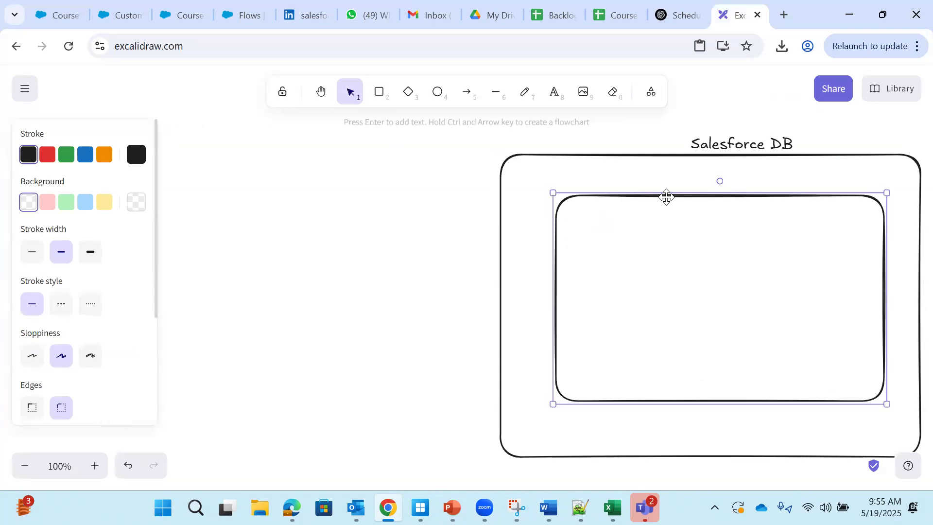
{"action": "double_click", "coordinate": [683, 185]}
{"action": "type", "text": "Courses"}
{"action": "left_click", "coordinate": [722, 226]}
{"action": "left_click_drag", "start_coordinate": [710, 188], "coordinate": [712, 180]}
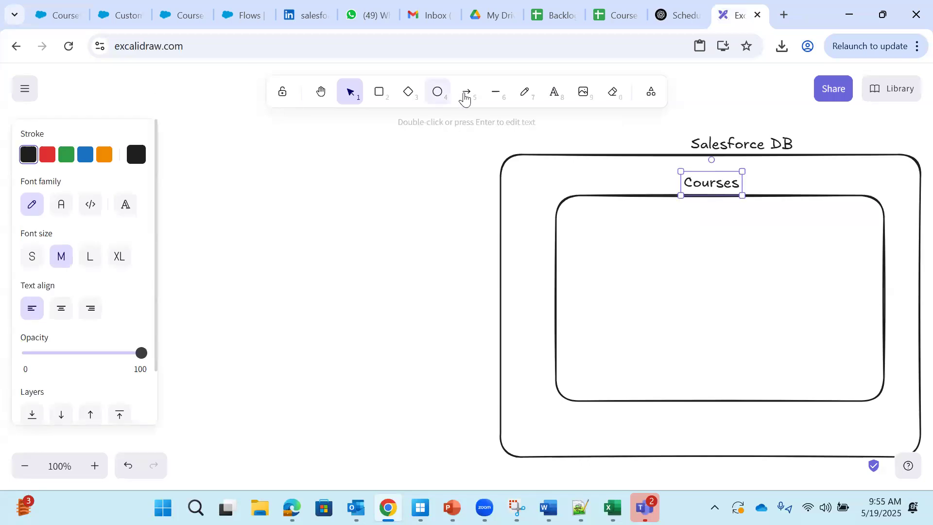
Step: Draw a horizontal header line across the Courses rectangle and six vertical lines dividing it into seven columns
{"action": "left_click", "coordinate": [495, 92]}
{"action": "left_click_drag", "start_coordinate": [558, 232], "coordinate": [885, 232]}
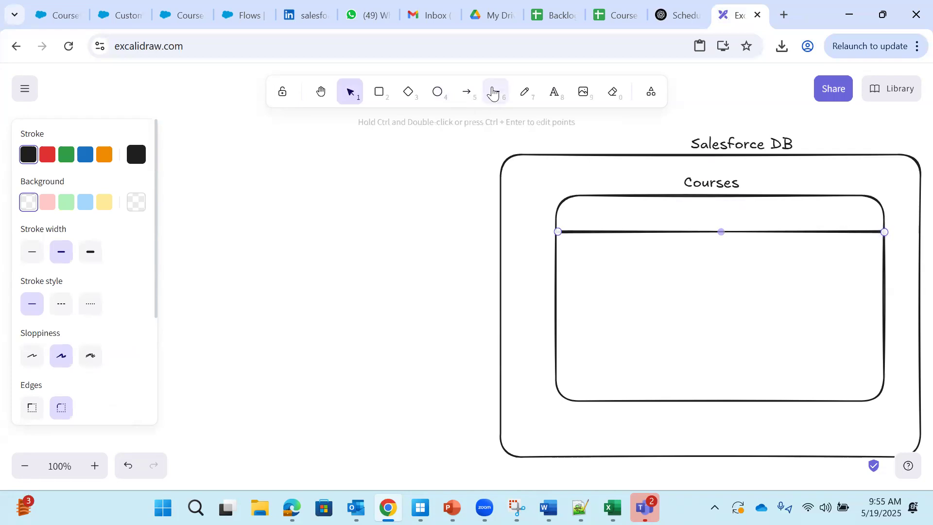
{"action": "left_click", "coordinate": [495, 93]}
{"action": "left_click_drag", "start_coordinate": [605, 197], "coordinate": [605, 402]}
{"action": "key", "text": "l"}
{"action": "left_click_drag", "start_coordinate": [651, 195], "coordinate": [653, 399]}
{"action": "left_click", "coordinate": [505, 97]}
{"action": "left_click_drag", "start_coordinate": [695, 197], "coordinate": [692, 399]}
{"action": "left_click", "coordinate": [496, 95]}
{"action": "left_click_drag", "start_coordinate": [738, 197], "coordinate": [740, 401]}
{"action": "left_click", "coordinate": [495, 94]}
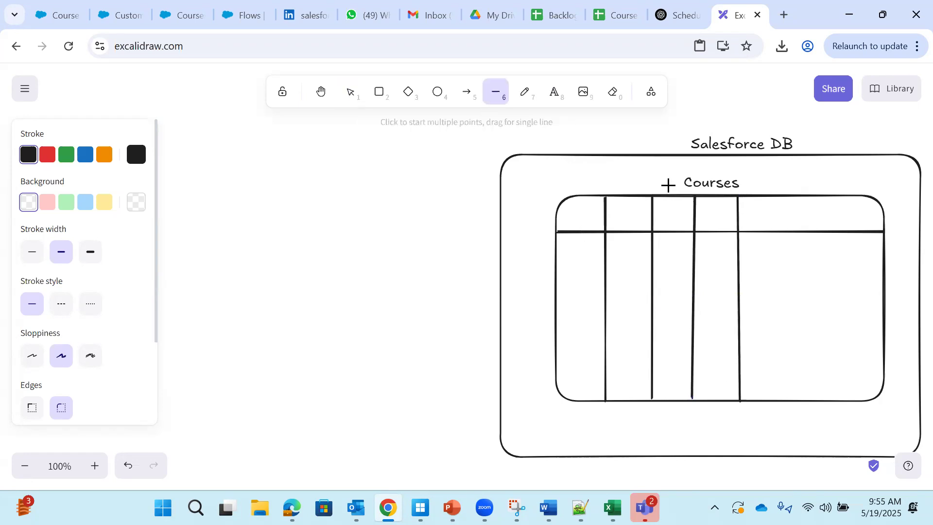
{"action": "left_click_drag", "start_coordinate": [777, 195], "coordinate": [778, 401]}
{"action": "left_click", "coordinate": [496, 94]}
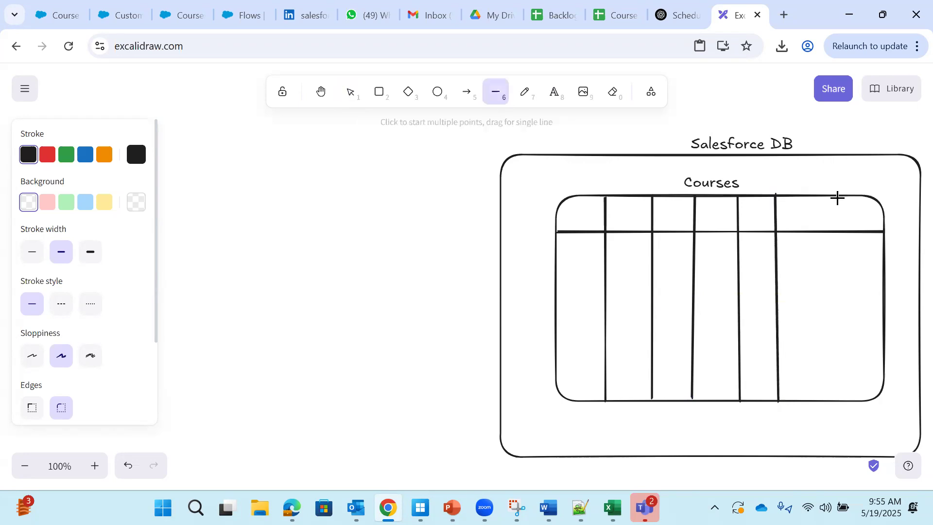
{"action": "left_click_drag", "start_coordinate": [836, 195], "coordinate": [838, 401]}
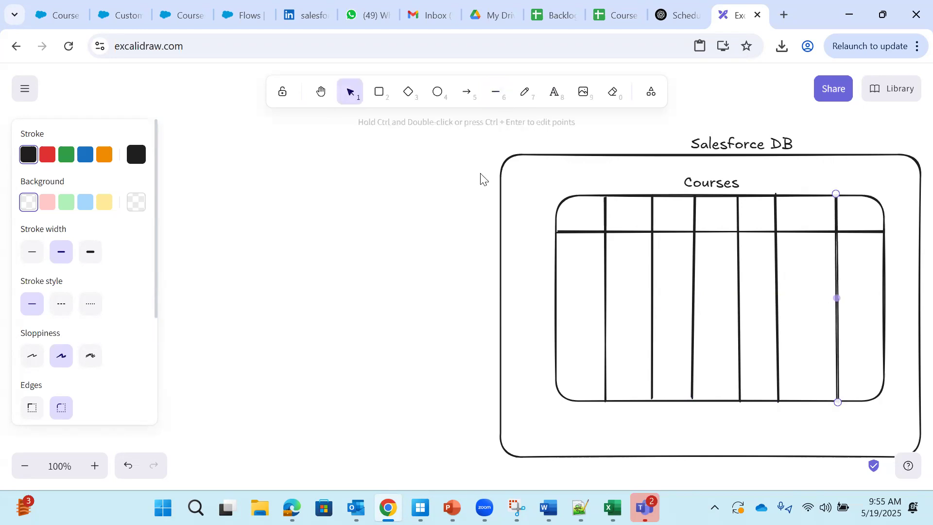
Step: Add the labels "Id" and "Name" to the first two header cells of the Courses table
{"action": "double_click", "coordinate": [575, 224]}
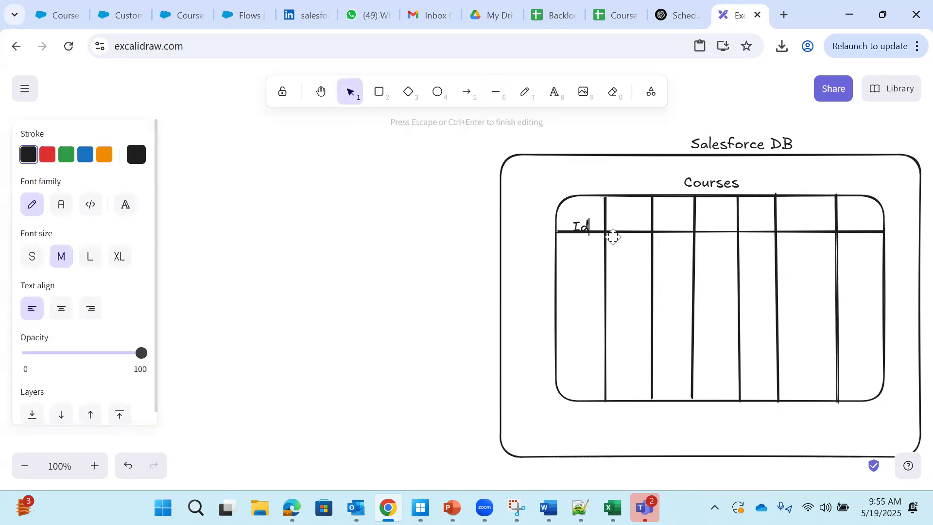
{"action": "left_click", "coordinate": [569, 256]}
{"action": "left_click", "coordinate": [581, 223]}
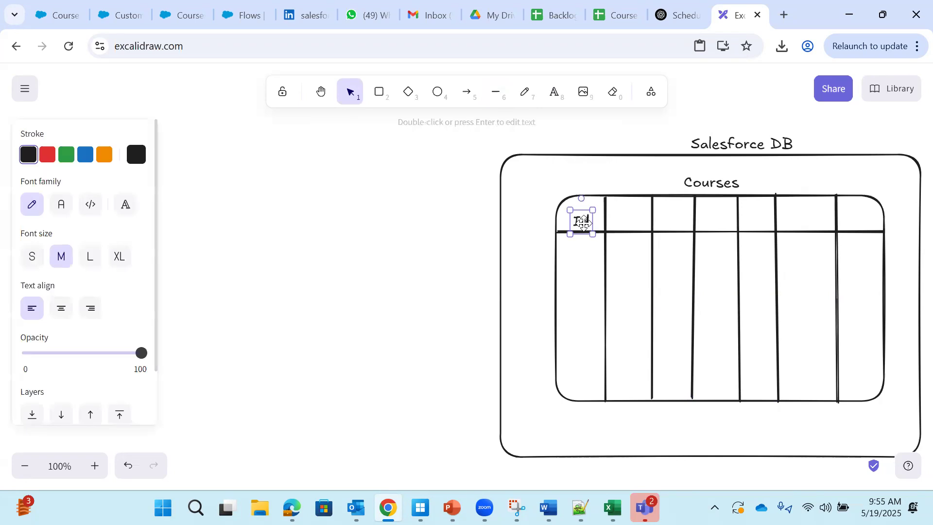
{"action": "double_click", "coordinate": [620, 223]}
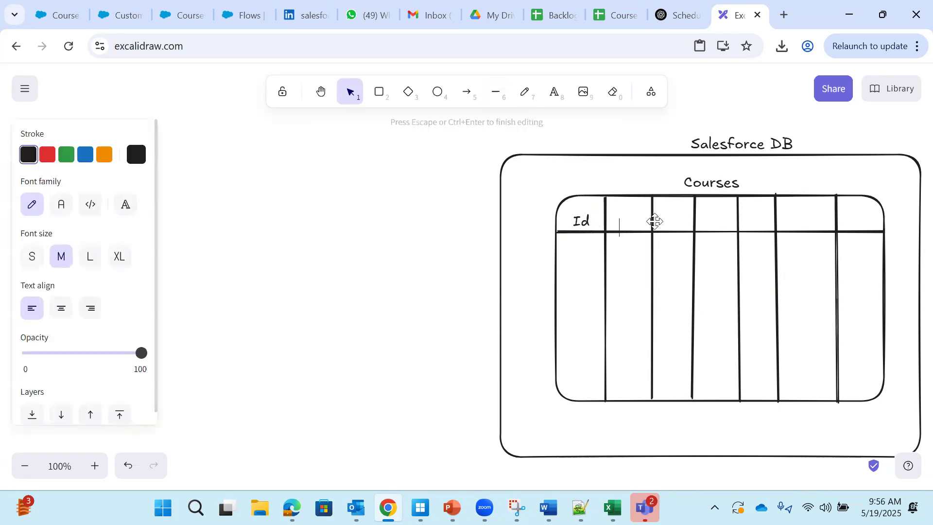
{"action": "type", "text": "Name"}
{"action": "left_click", "coordinate": [626, 255]}
{"action": "left_click_drag", "start_coordinate": [630, 228], "coordinate": [631, 220]}
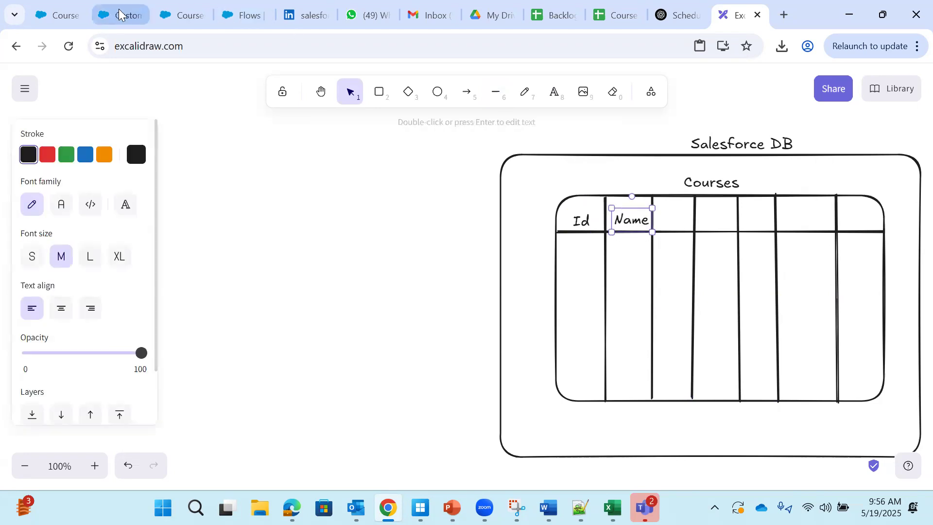
Step: Switch to the Courses object definition in Salesforce and highlight the Courses Name field's label and field name under Standard Fields
{"action": "left_click", "coordinate": [183, 15]}
{"action": "left_click", "coordinate": [131, 15]}
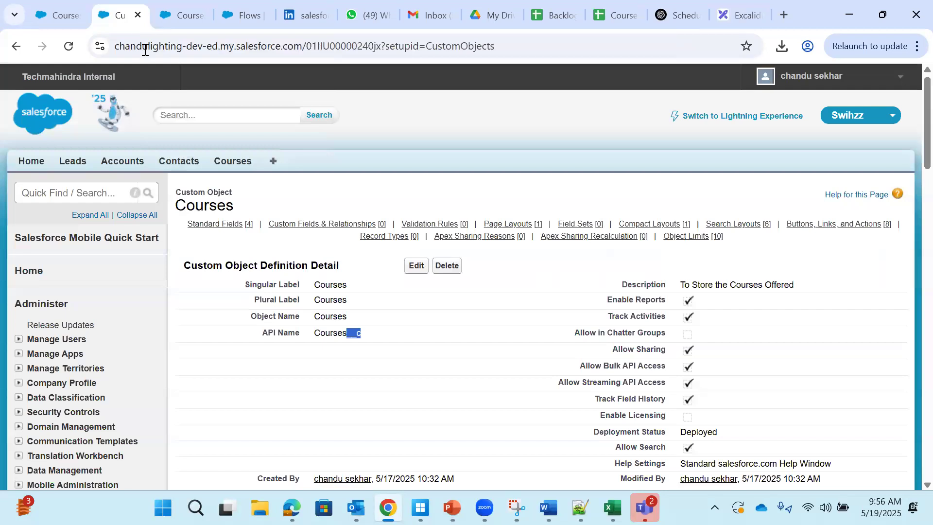
{"action": "scroll", "coordinate": [447, 335], "scroll_direction": "down", "scroll_amount": 3}
{"action": "double_click", "coordinate": [343, 331]}
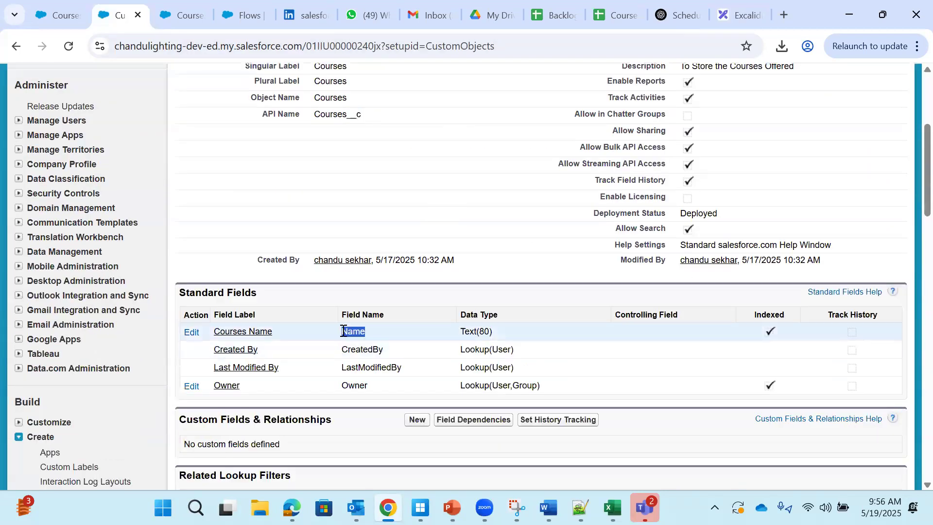
{"action": "left_click", "coordinate": [407, 293]}
{"action": "key", "text": "alt+Tab"}
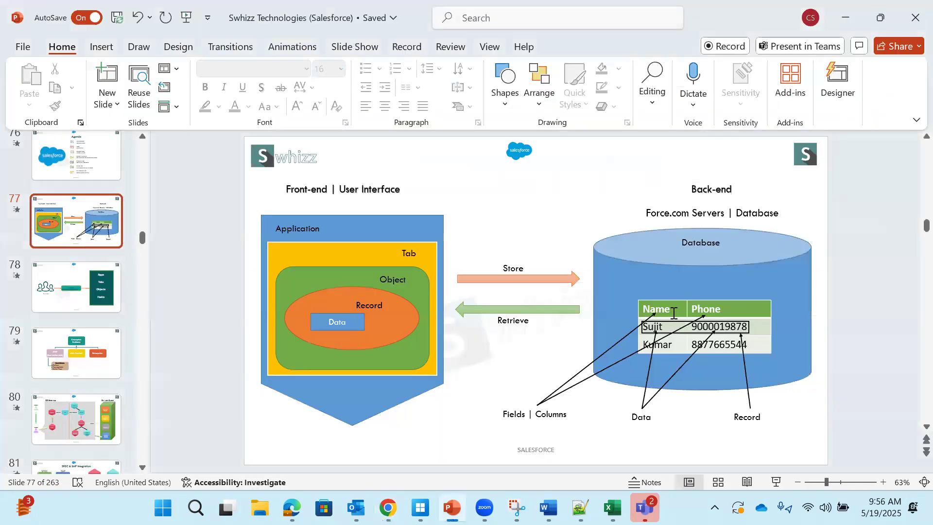
{"action": "key", "text": "alt+Tab"}
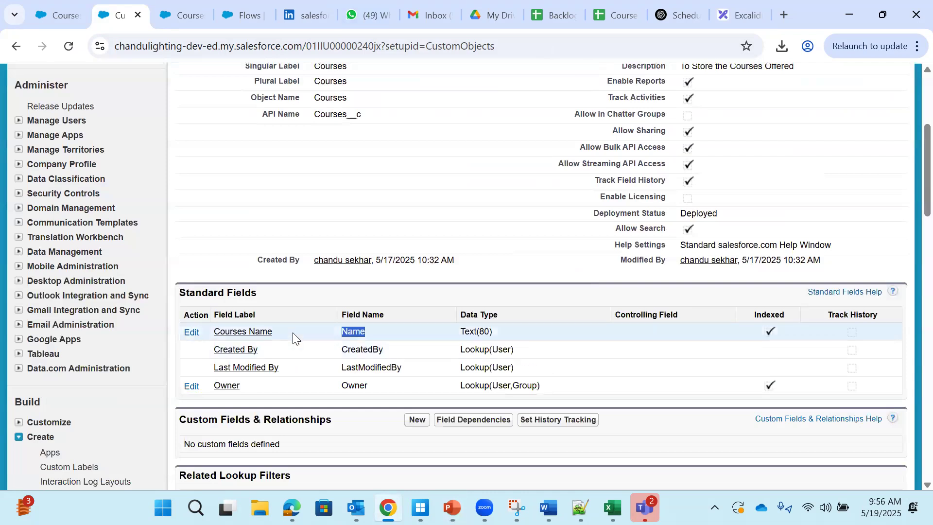
{"action": "left_click_drag", "start_coordinate": [293, 333], "coordinate": [217, 333]}
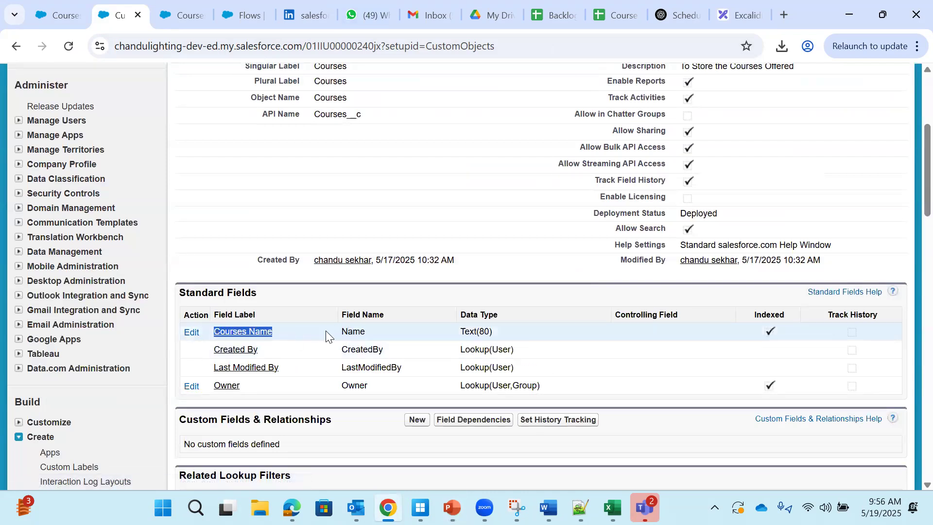
{"action": "left_click_drag", "start_coordinate": [276, 332], "coordinate": [218, 332]}
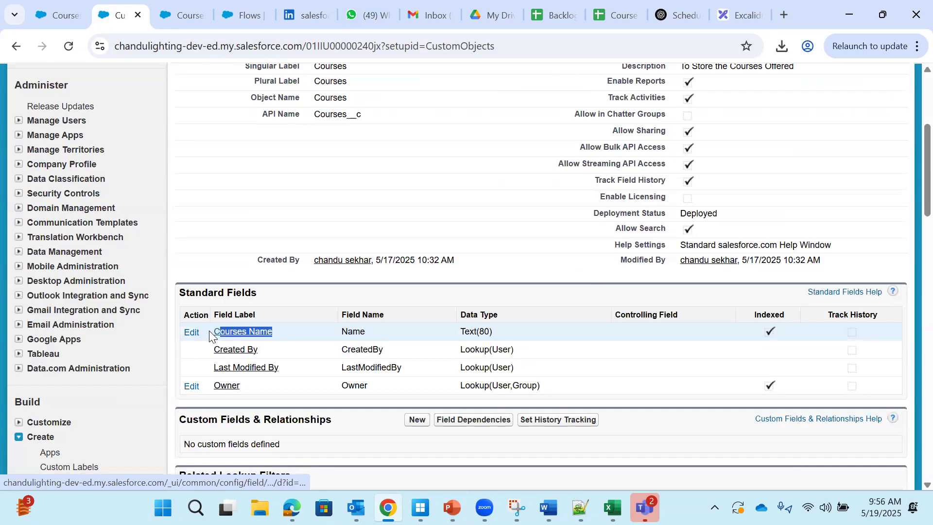
{"action": "double_click", "coordinate": [345, 330]}
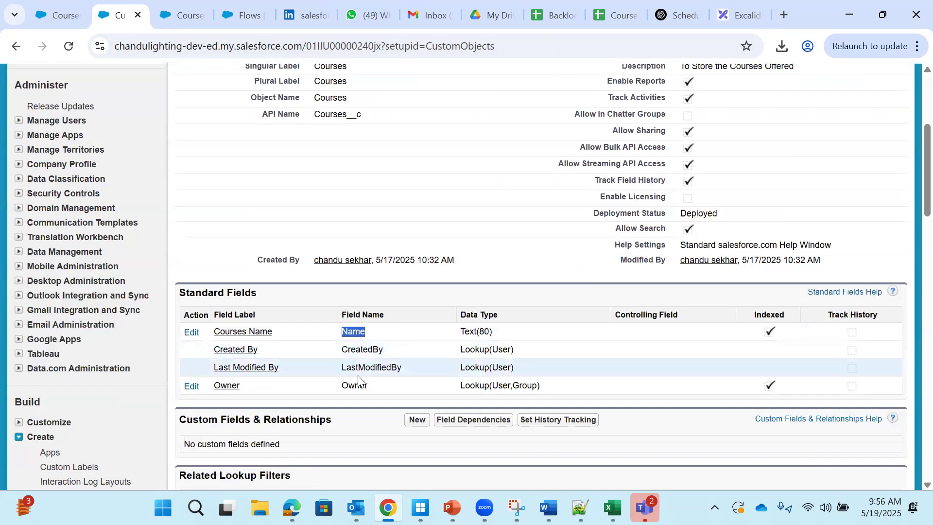
Step: Copy the field name CreatedBy from Salesforce into the third header cell of the Excalidraw table, shrinking it to fit
{"action": "left_click_drag", "start_coordinate": [342, 350], "coordinate": [387, 360]}
{"action": "key", "text": "ctrl+c"}
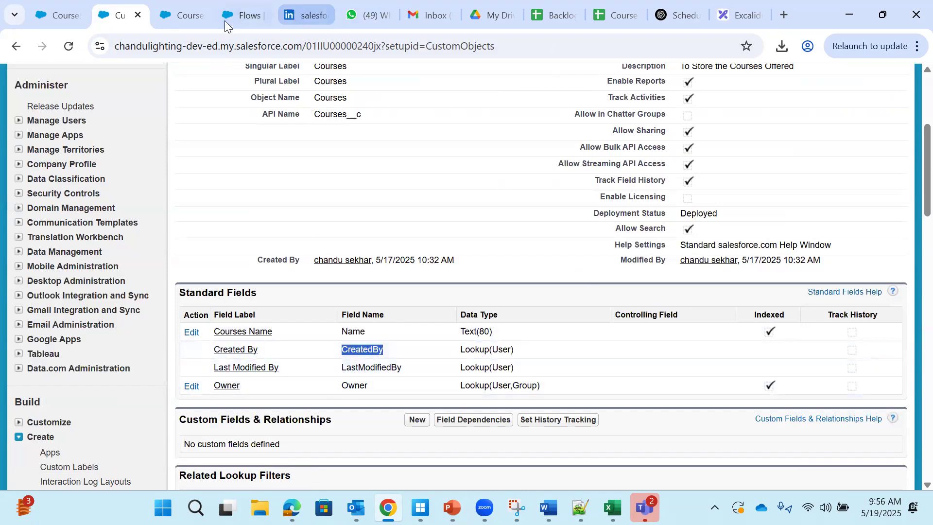
{"action": "left_click", "coordinate": [740, 10]}
{"action": "double_click", "coordinate": [660, 221]}
{"action": "key", "text": "ctrl+v"}
{"action": "left_click", "coordinate": [697, 238]}
{"action": "left_click_drag", "start_coordinate": [737, 237], "coordinate": [671, 228]}
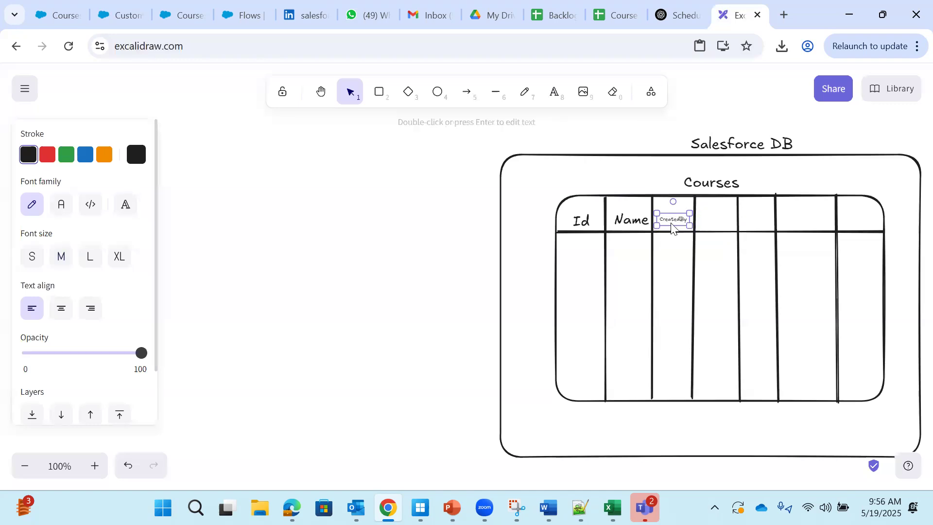
{"action": "left_click", "coordinate": [706, 224]}
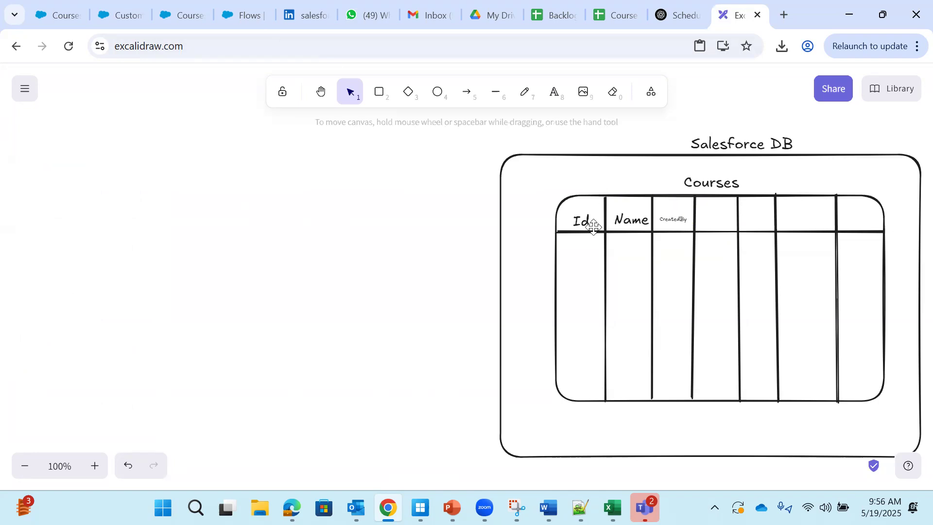
Step: Draw a short arrow above the Courses table pointing down at the Name column
{"action": "left_click", "coordinate": [467, 94]}
{"action": "left_click_drag", "start_coordinate": [634, 181], "coordinate": [631, 194]}
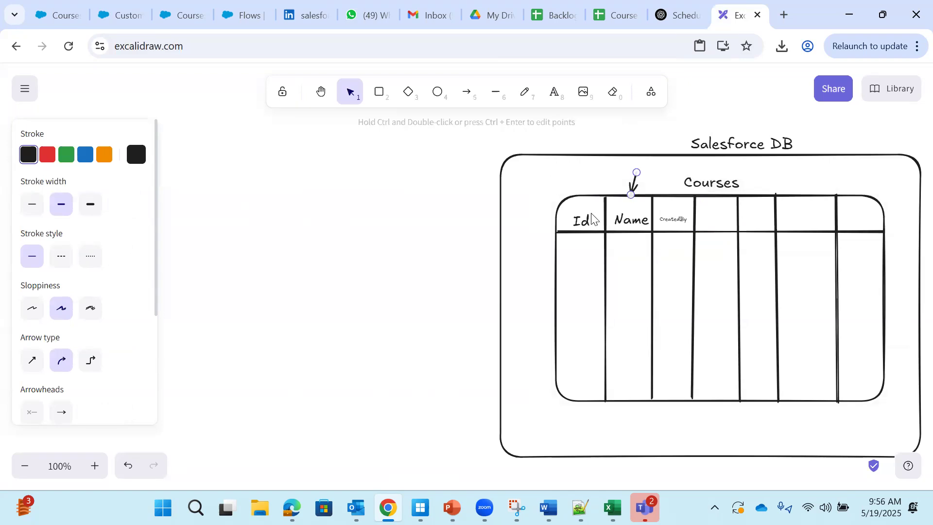
{"action": "left_click", "coordinate": [625, 228]}
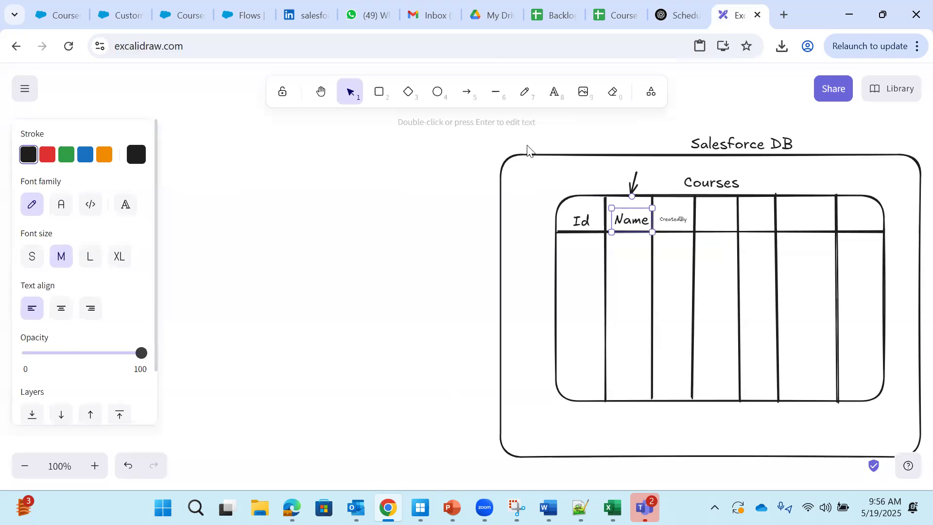
Step: Draw three horizontal lines across the Courses table below the header to form record rows
{"action": "left_click", "coordinate": [497, 96]}
{"action": "left_click_drag", "start_coordinate": [556, 260], "coordinate": [885, 259]}
{"action": "left_click", "coordinate": [497, 93]}
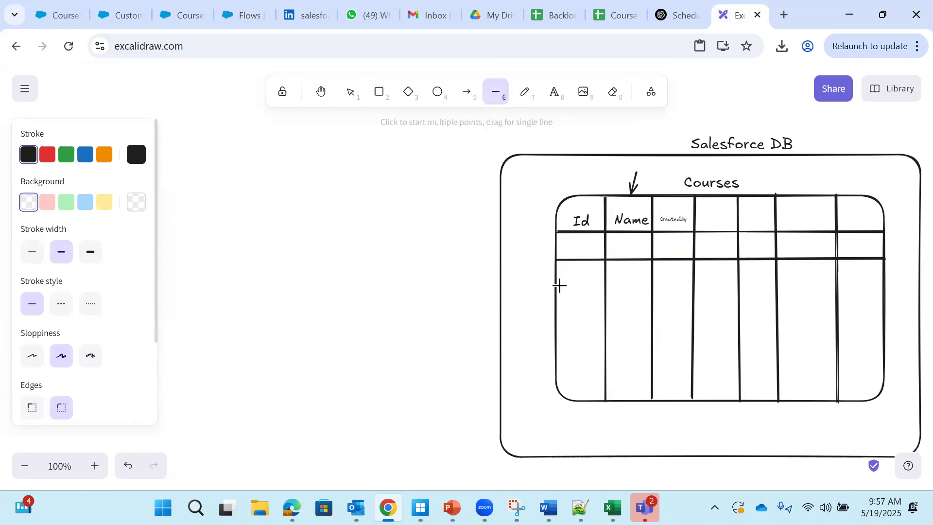
{"action": "left_click_drag", "start_coordinate": [559, 285], "coordinate": [886, 285]}
{"action": "left_click", "coordinate": [497, 93]}
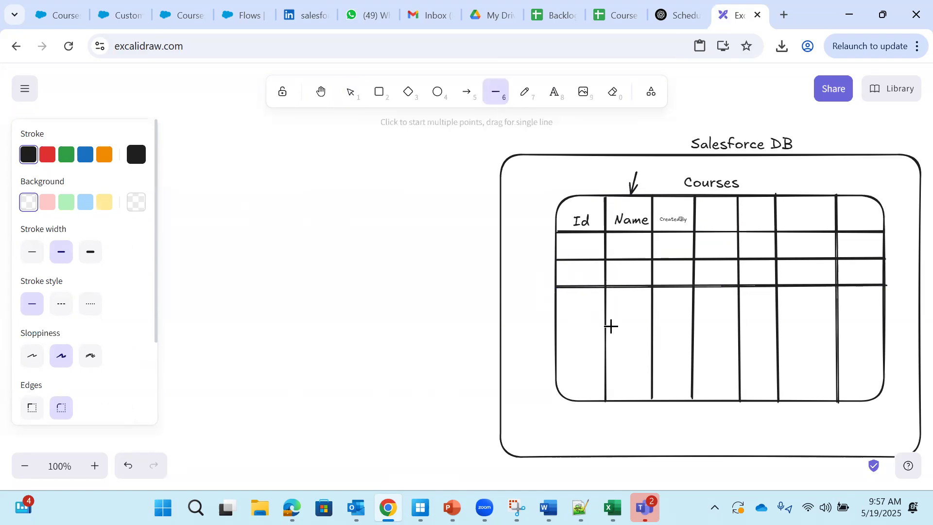
{"action": "left_click_drag", "start_coordinate": [558, 314], "coordinate": [891, 313]}
Step: Enter the sample value 8766 in the first row under Name and center it in the cell
{"action": "left_click", "coordinate": [631, 225]}
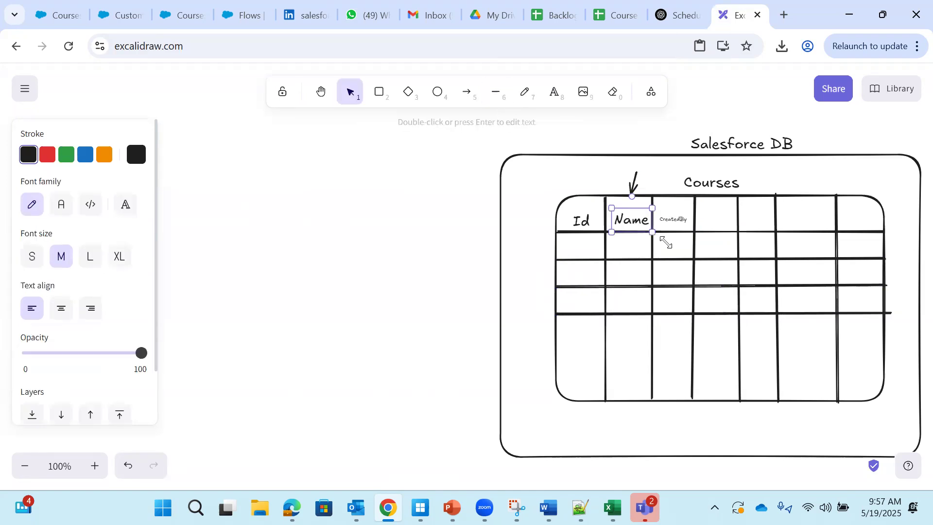
{"action": "double_click", "coordinate": [622, 251]}
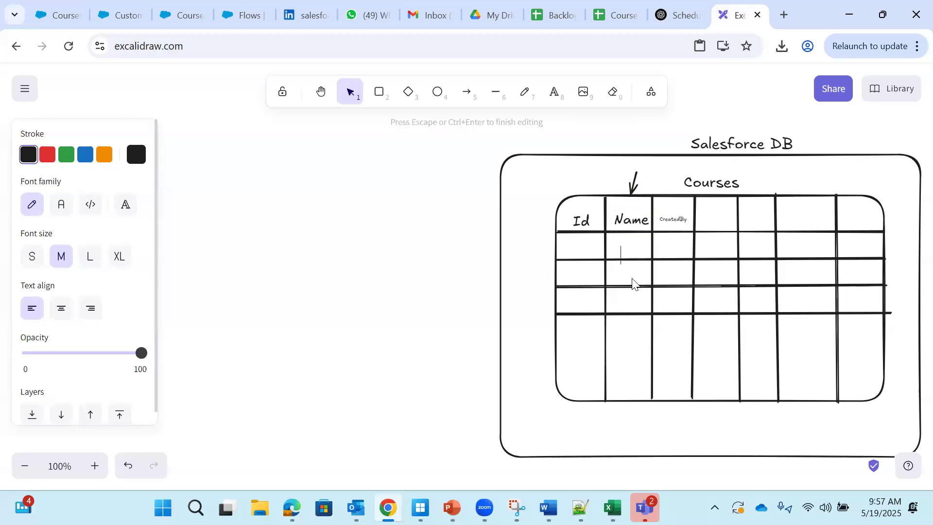
{"action": "left_click", "coordinate": [631, 225]}
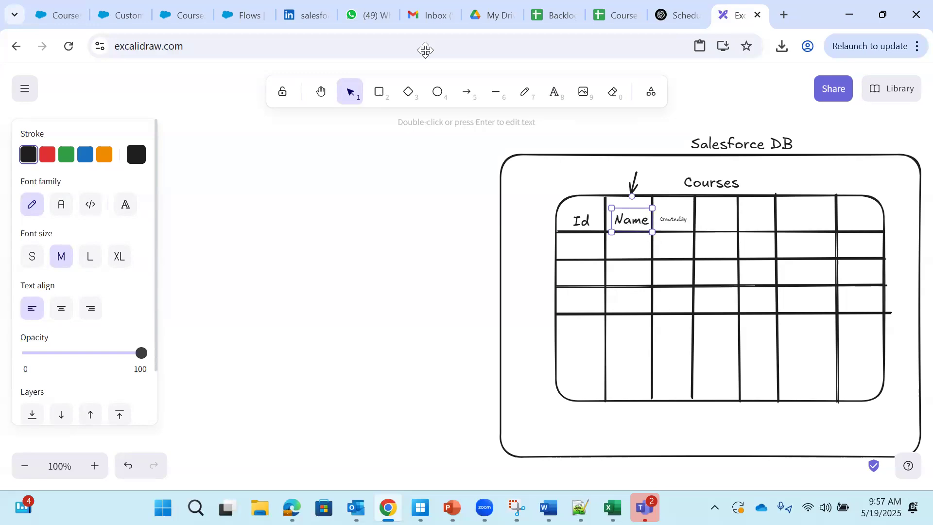
{"action": "double_click", "coordinate": [624, 249]}
{"action": "type", "text": "8765"}
{"action": "left_click", "coordinate": [652, 266]}
{"action": "left_click_drag", "start_coordinate": [642, 251], "coordinate": [634, 247]}
{"action": "left_click", "coordinate": [641, 232]}
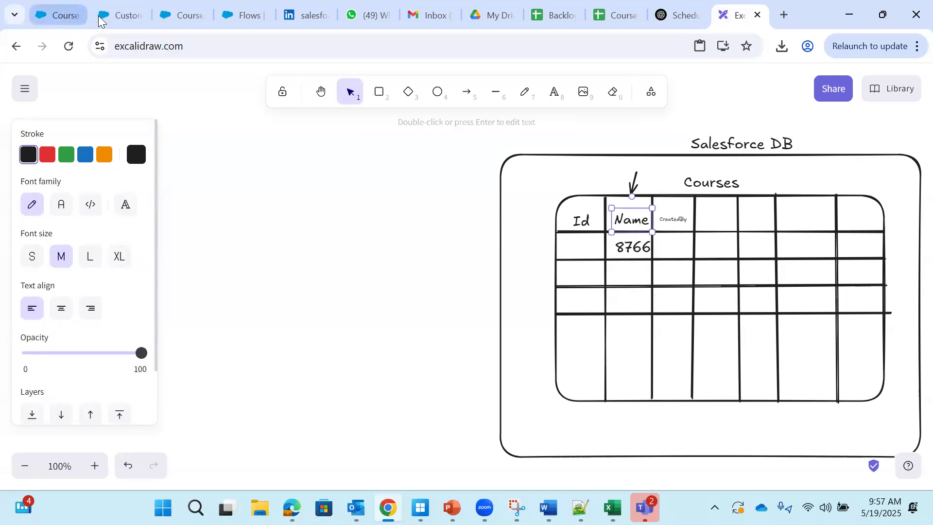
Step: Switch back to the Courses object definition in Salesforce and highlight the Name field and its data type
{"action": "left_click", "coordinate": [122, 16]}
{"action": "left_click_drag", "start_coordinate": [462, 333], "coordinate": [489, 333]}
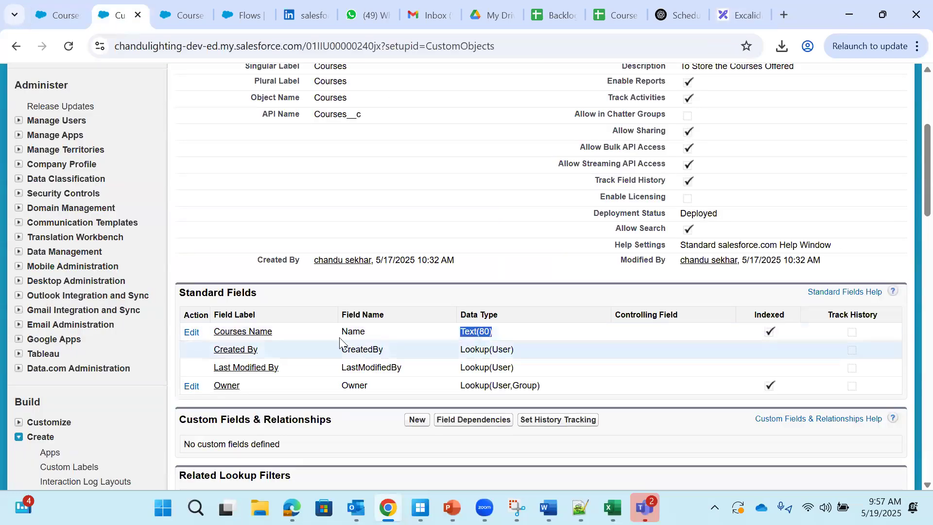
{"action": "left_click_drag", "start_coordinate": [342, 333], "coordinate": [362, 334]}
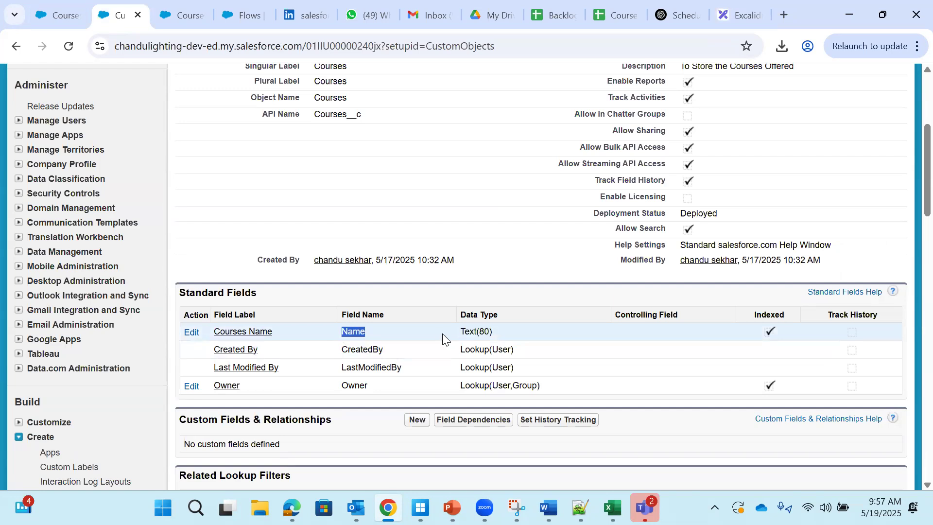
{"action": "left_click_drag", "start_coordinate": [460, 333], "coordinate": [476, 332]}
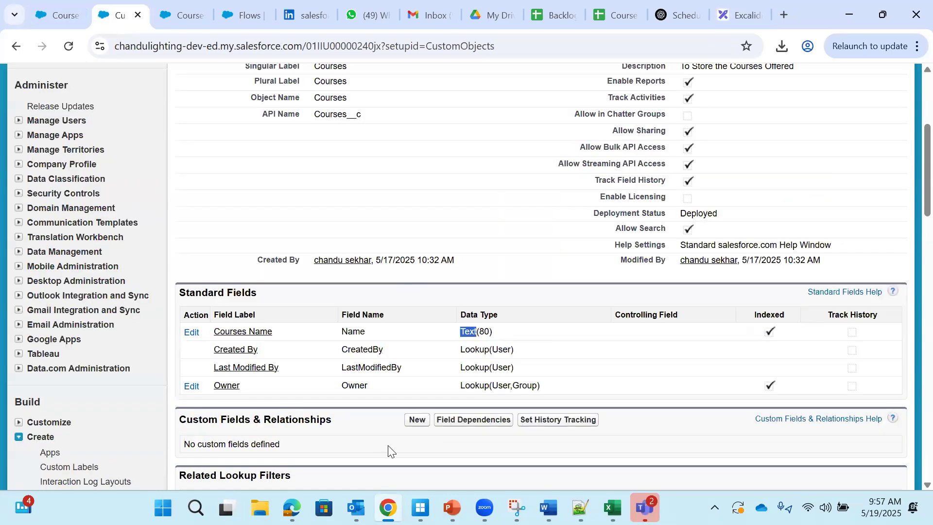
Step: Return to the New Custom Field page and review the full list of data types, highlighting the Data Type heading and the options
{"action": "left_click", "coordinate": [57, 19]}
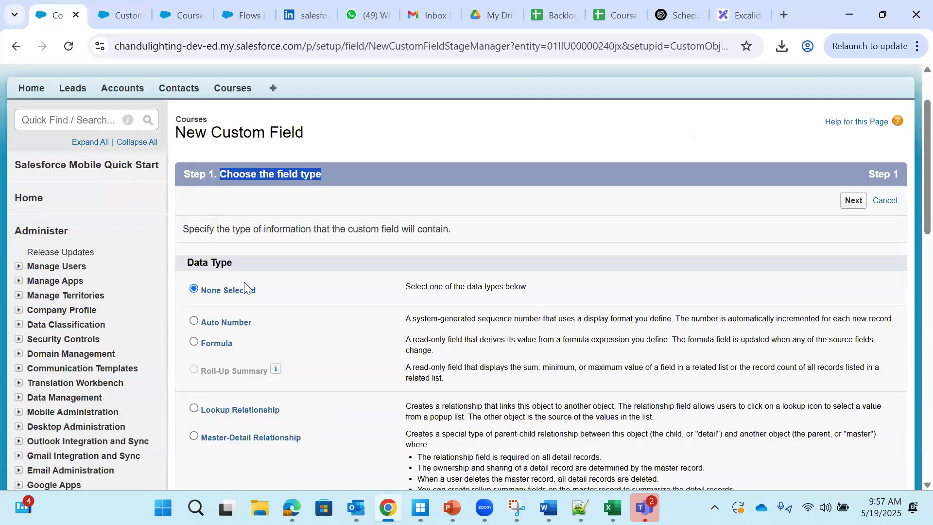
{"action": "left_click_drag", "start_coordinate": [188, 262], "coordinate": [233, 263]}
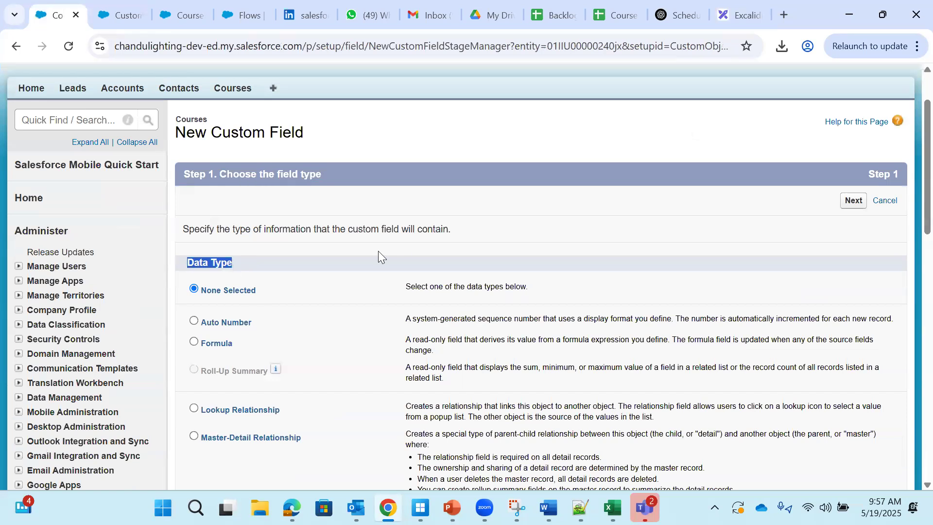
{"action": "scroll", "coordinate": [403, 248], "scroll_direction": "down", "scroll_amount": 2}
{"action": "left_click_drag", "start_coordinate": [178, 214], "coordinate": [353, 335]}
{"action": "scroll", "coordinate": [339, 319], "scroll_direction": "down", "scroll_amount": 10}
{"action": "scroll", "coordinate": [344, 325], "scroll_direction": "down", "scroll_amount": 5}
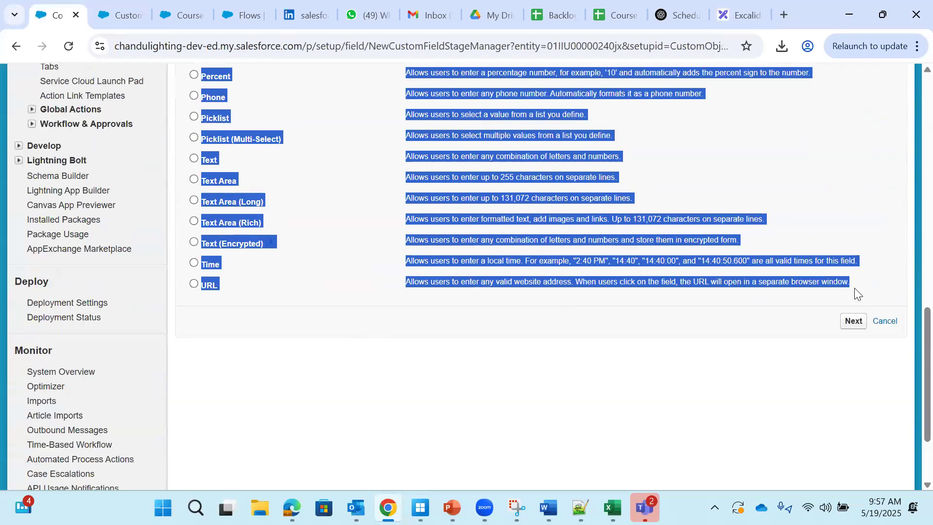
{"action": "scroll", "coordinate": [325, 339], "scroll_direction": "up", "scroll_amount": 8}
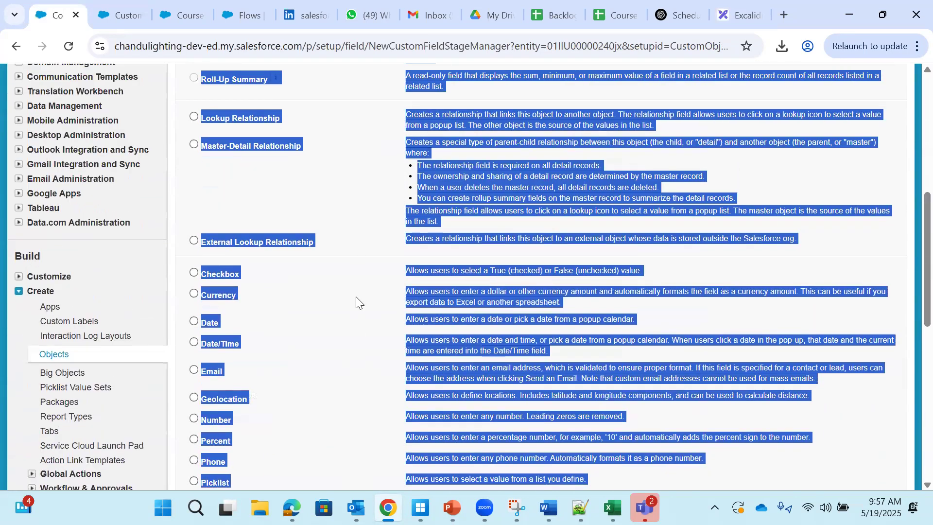
{"action": "left_click", "coordinate": [357, 223]}
{"action": "scroll", "coordinate": [355, 214], "scroll_direction": "up", "scroll_amount": 3}
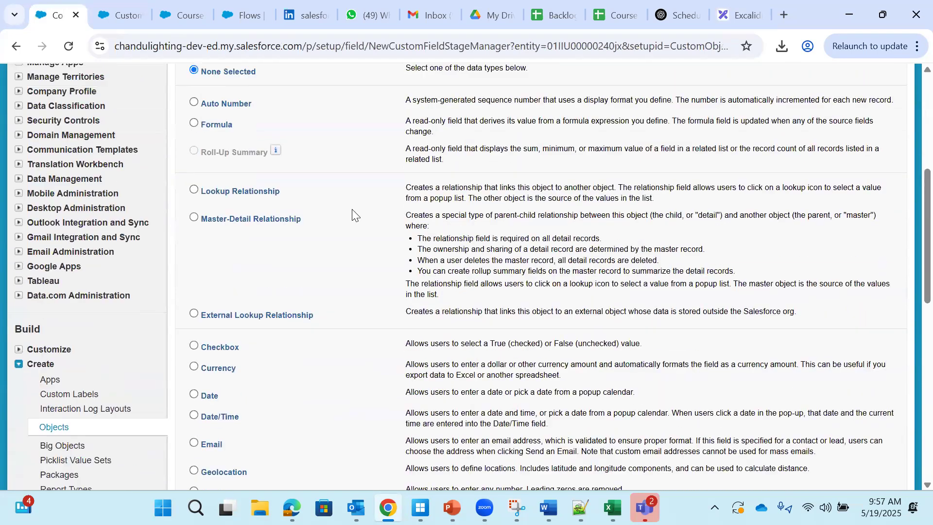
{"action": "scroll", "coordinate": [354, 214], "scroll_direction": "down", "scroll_amount": 3}
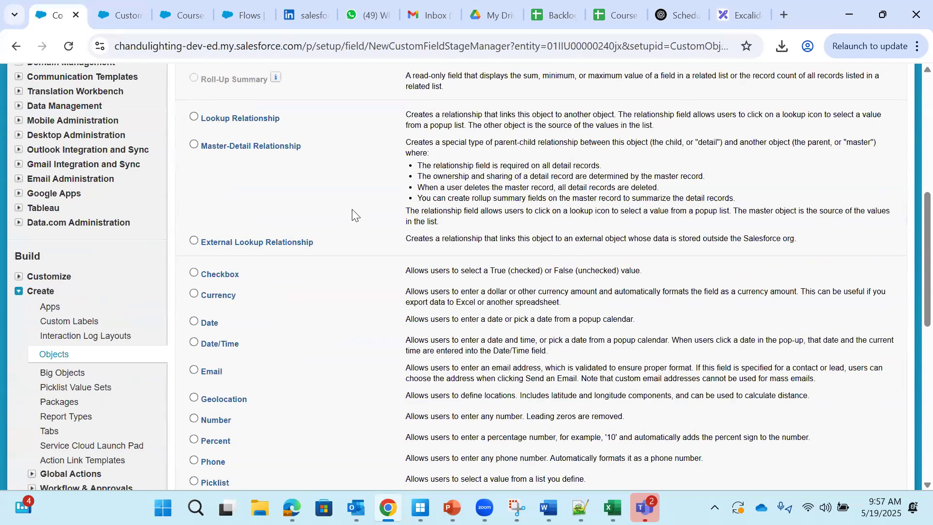
Step: Choose Text Area (Long) as the new custom field's data type and proceed to the field details
{"action": "scroll", "coordinate": [354, 214], "scroll_direction": "down", "scroll_amount": 3}
{"action": "scroll", "coordinate": [353, 217], "scroll_direction": "down", "scroll_amount": 1}
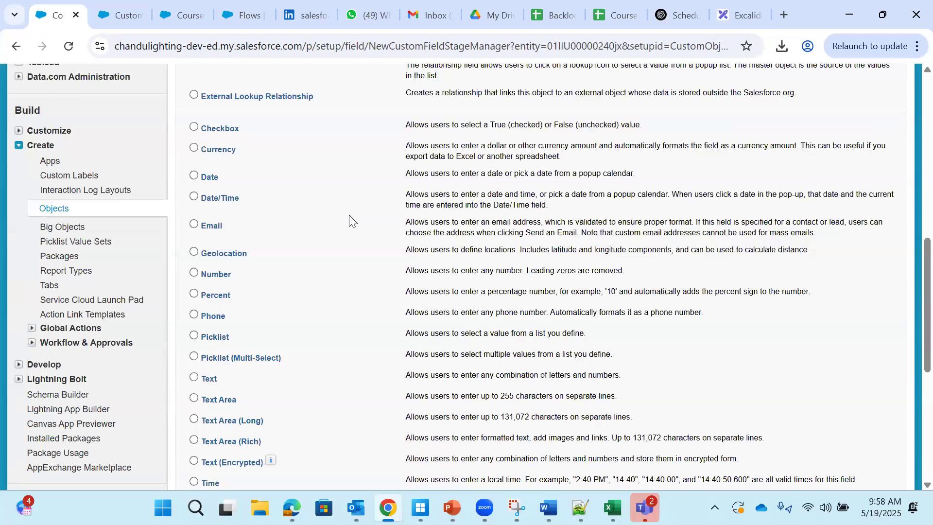
{"action": "scroll", "coordinate": [265, 313], "scroll_direction": "down", "scroll_amount": 3}
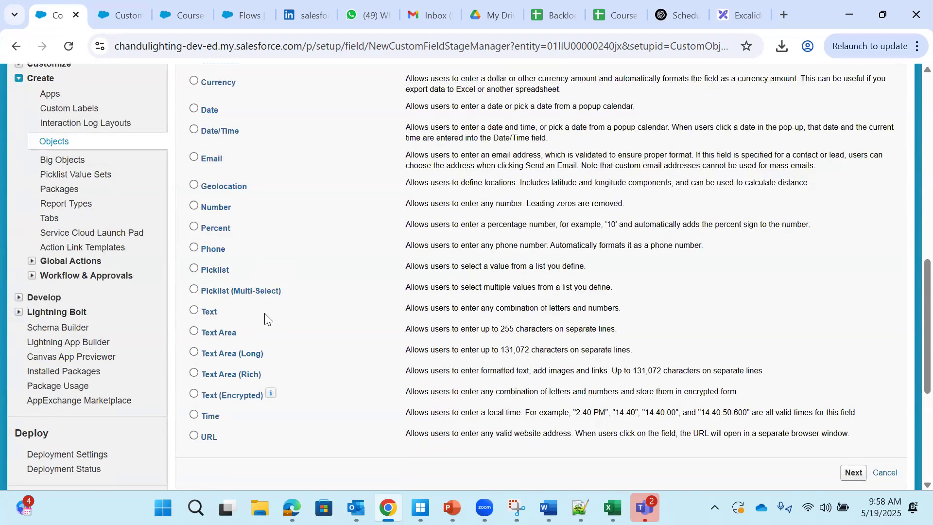
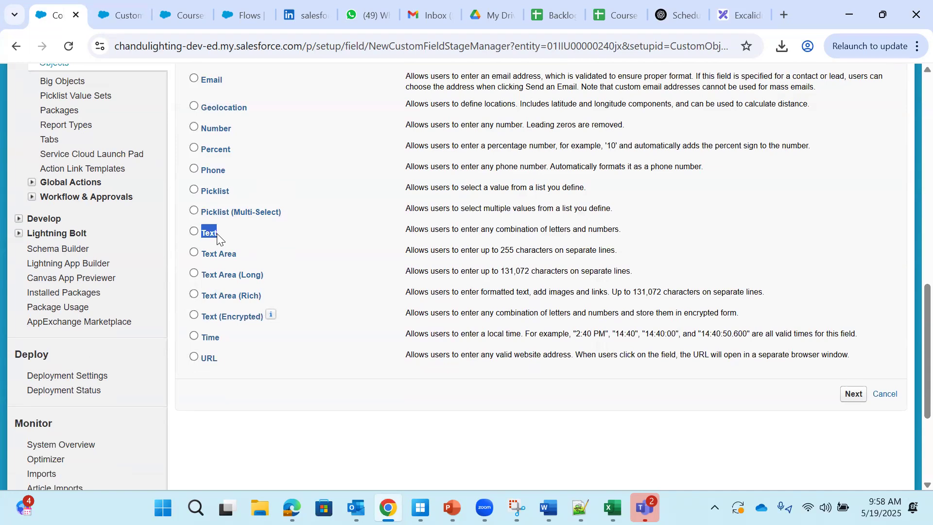
{"action": "left_click", "coordinate": [193, 275]}
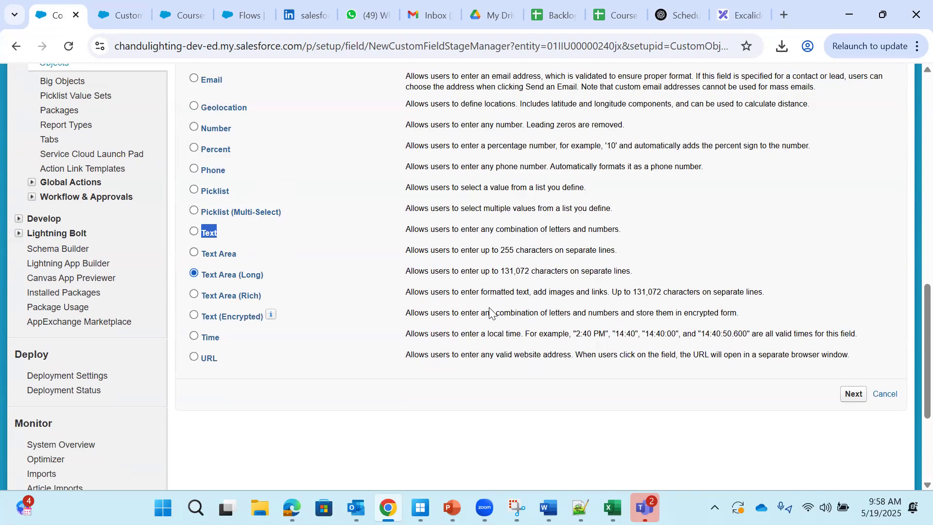
{"action": "left_click", "coordinate": [855, 395]}
Step: Enter Description as the Field Label and let the Field Name fill in to match
{"action": "left_click", "coordinate": [346, 302]}
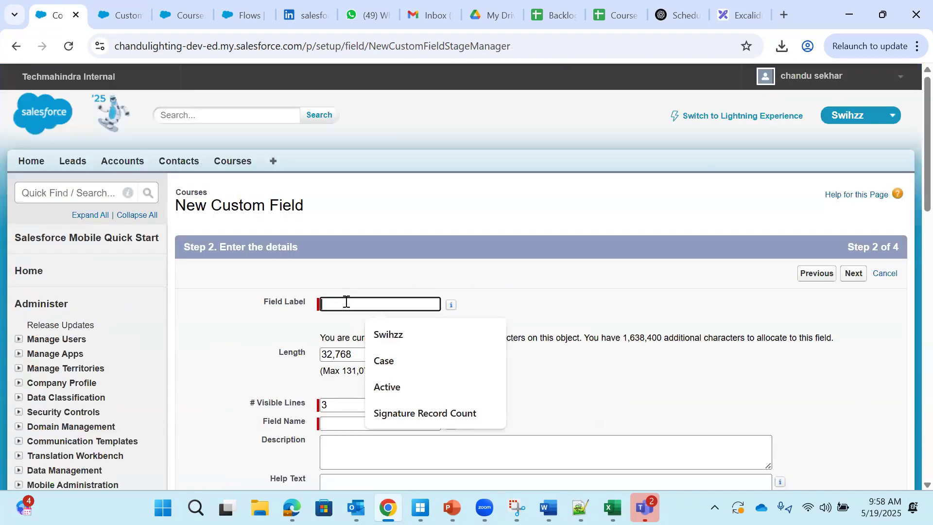
{"action": "type", "text": "Descip"}
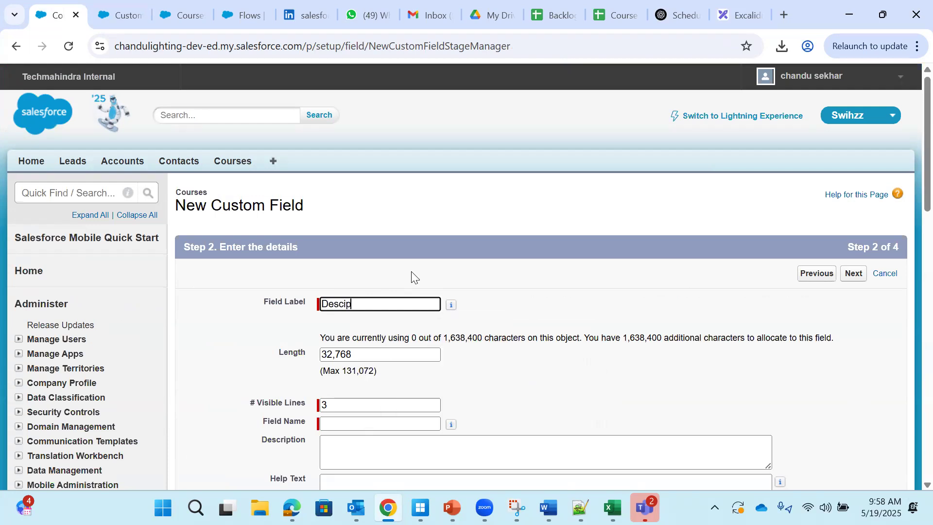
{"action": "key", "text": "BackSpace"}
{"action": "key", "text": "BackSpace"}
{"action": "type", "text": "ription"}
{"action": "left_click", "coordinate": [542, 290]}
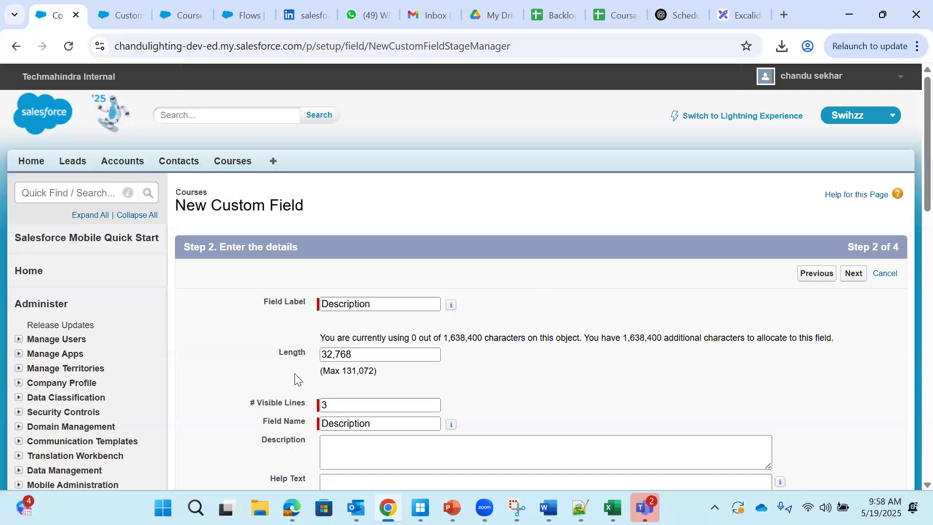
Step: Review the field details, highlighting the Length, Field Name and Auto add to custom report type settings
{"action": "left_click_drag", "start_coordinate": [281, 353], "coordinate": [348, 355]}
{"action": "scroll", "coordinate": [403, 407], "scroll_direction": "down", "scroll_amount": 2}
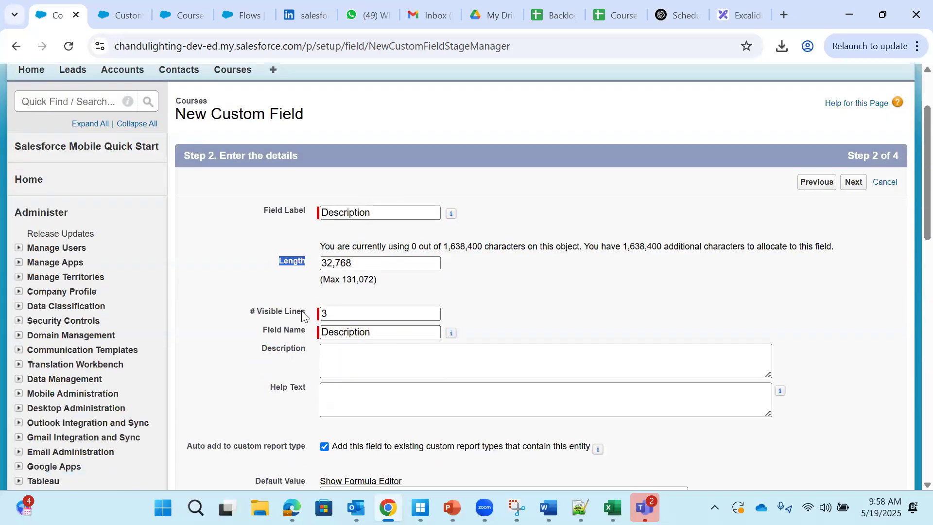
{"action": "scroll", "coordinate": [301, 315], "scroll_direction": "down", "scroll_amount": 1}
{"action": "left_click_drag", "start_coordinate": [264, 276], "coordinate": [291, 275]}
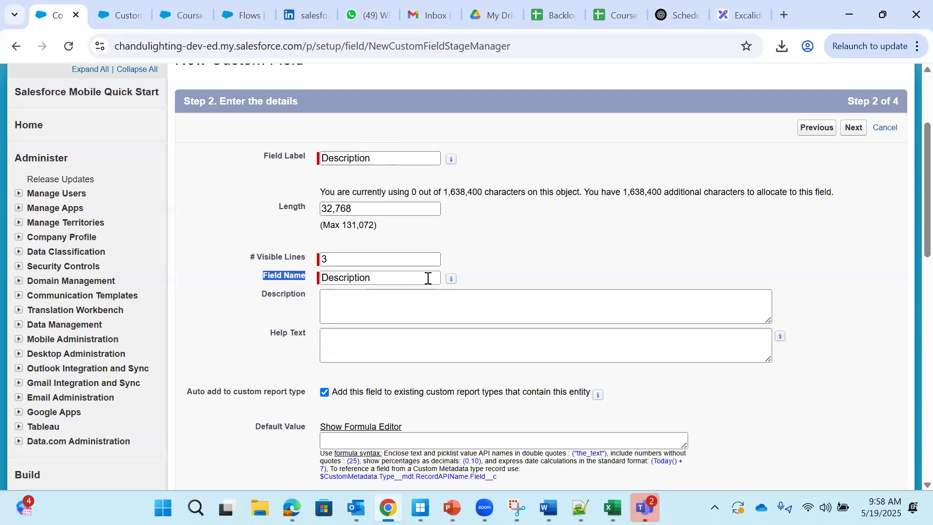
{"action": "left_click", "coordinate": [555, 252]}
{"action": "scroll", "coordinate": [557, 253], "scroll_direction": "down", "scroll_amount": 1}
{"action": "scroll", "coordinate": [557, 255], "scroll_direction": "down", "scroll_amount": 1}
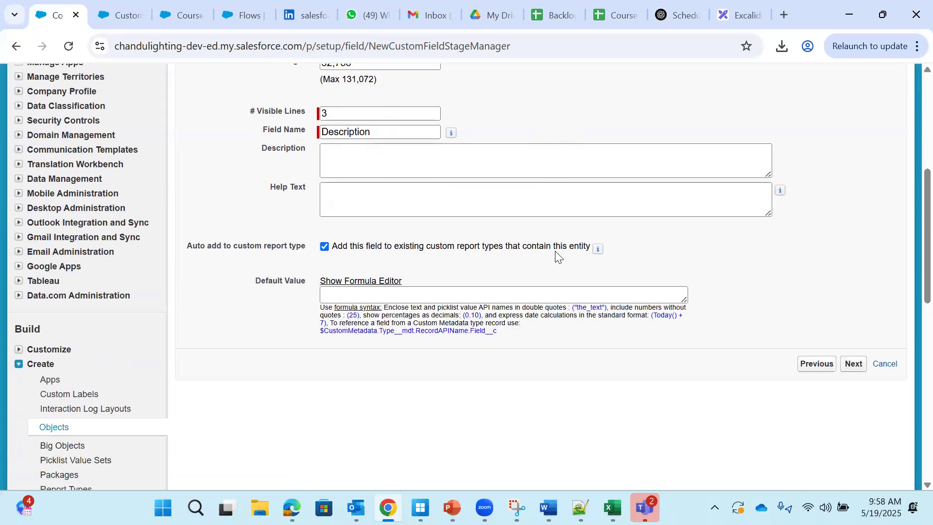
{"action": "left_click_drag", "start_coordinate": [181, 246], "coordinate": [301, 245]}
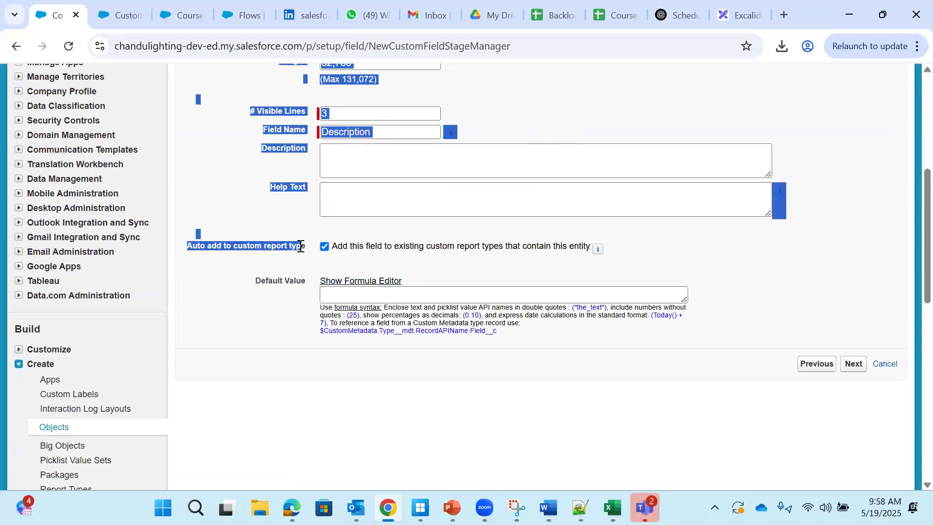
{"action": "left_click", "coordinate": [306, 224]}
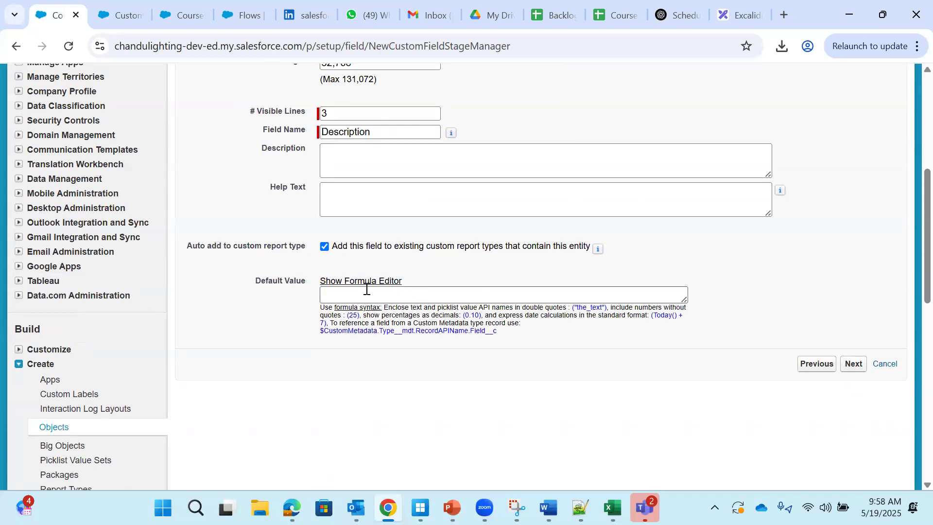
{"action": "scroll", "coordinate": [362, 290], "scroll_direction": "up", "scroll_amount": 1}
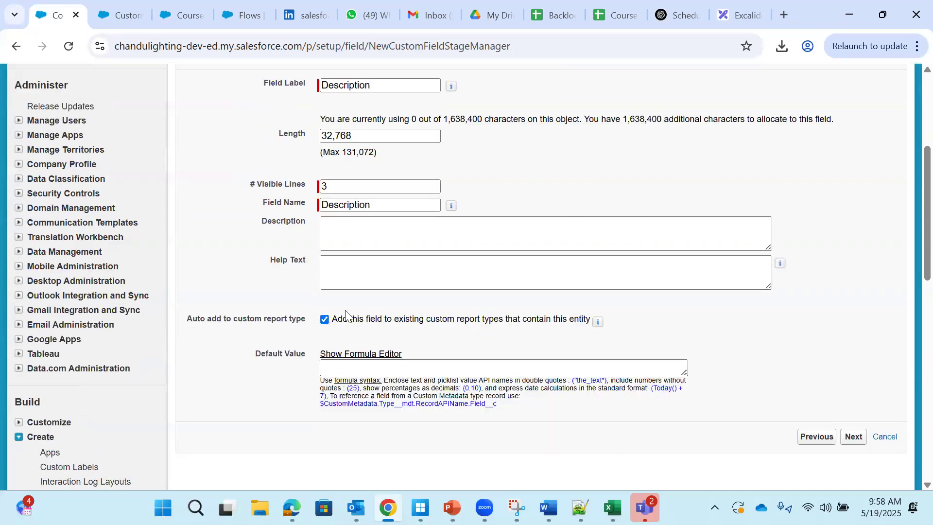
{"action": "scroll", "coordinate": [790, 312], "scroll_direction": "up", "scroll_amount": 3}
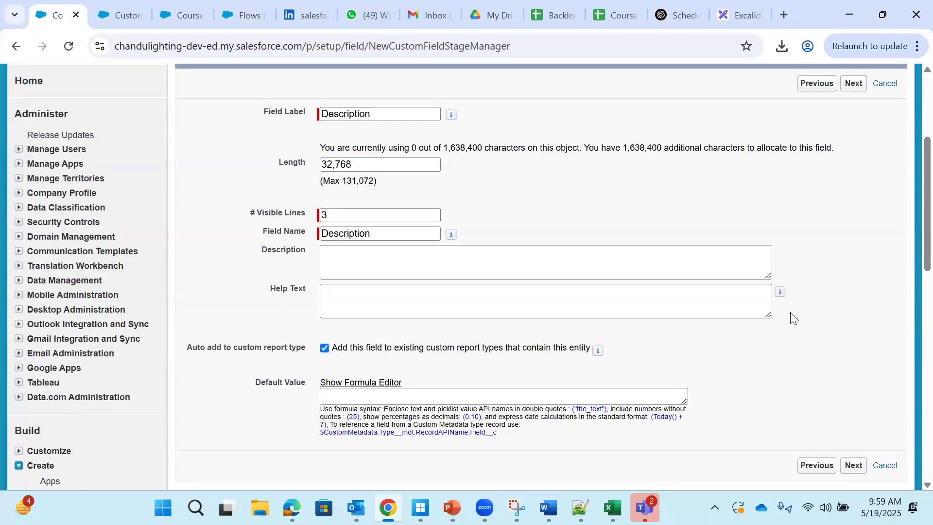
Step: Highlight the Field Label and Length settings, the Description caption and the entered label text to compare their purposes
{"action": "left_click_drag", "start_coordinate": [262, 229], "coordinate": [474, 253]}
{"action": "left_click_drag", "start_coordinate": [491, 290], "coordinate": [494, 304]}
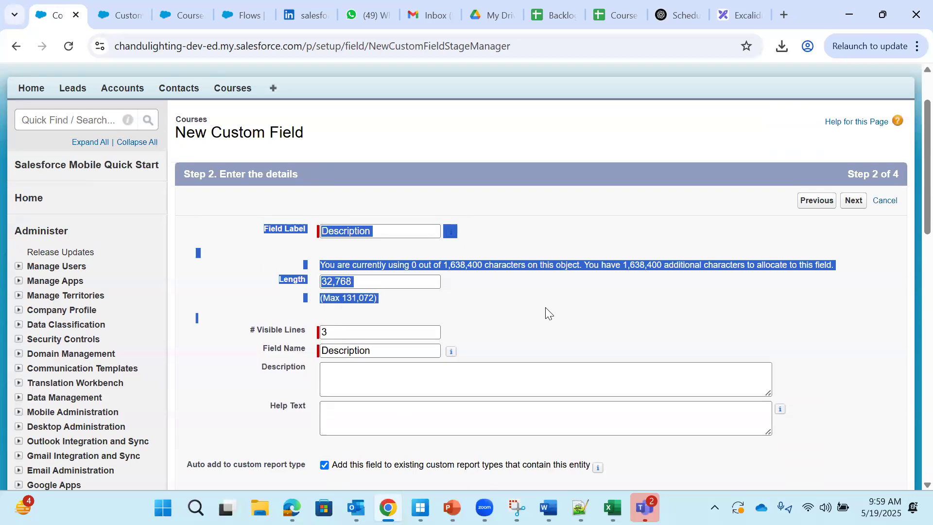
{"action": "left_click", "coordinate": [515, 320]}
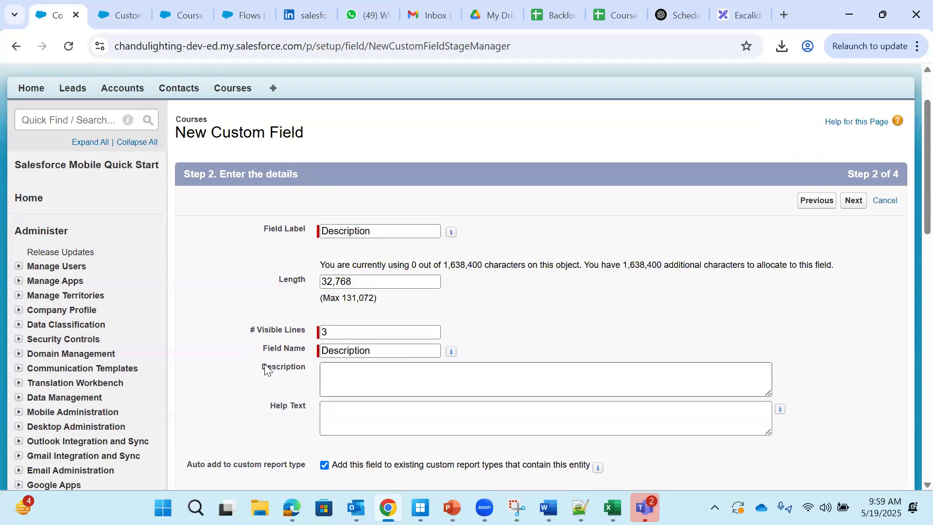
{"action": "left_click_drag", "start_coordinate": [264, 370], "coordinate": [298, 378]}
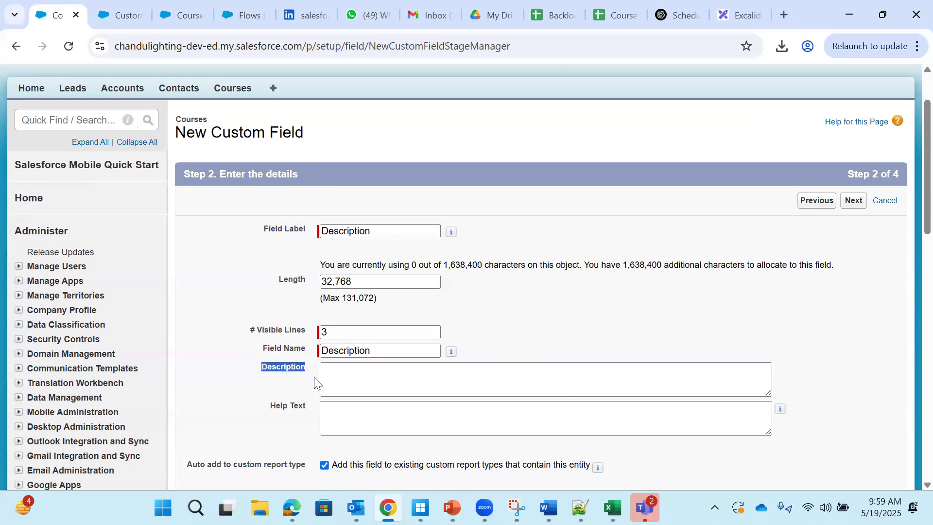
{"action": "left_click", "coordinate": [345, 371]}
{"action": "left_click_drag", "start_coordinate": [377, 232], "coordinate": [322, 232]}
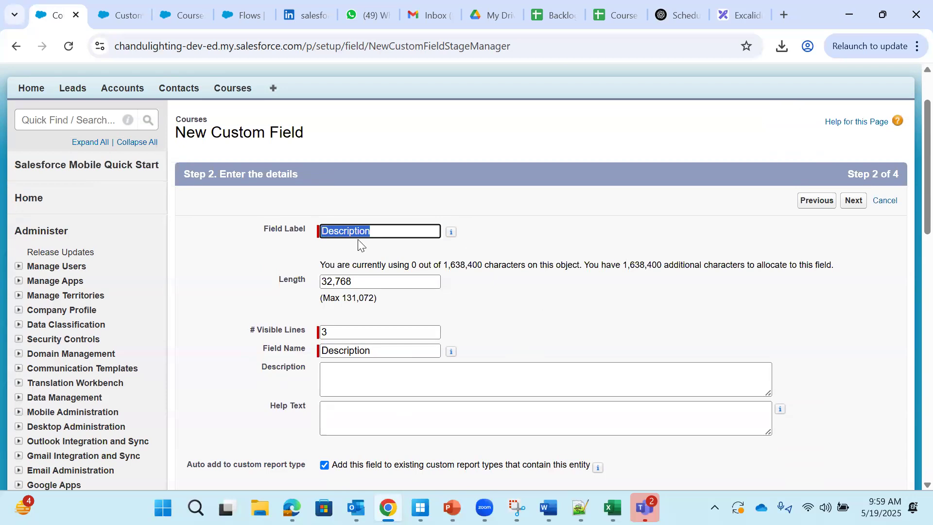
{"action": "left_click", "coordinate": [392, 206]}
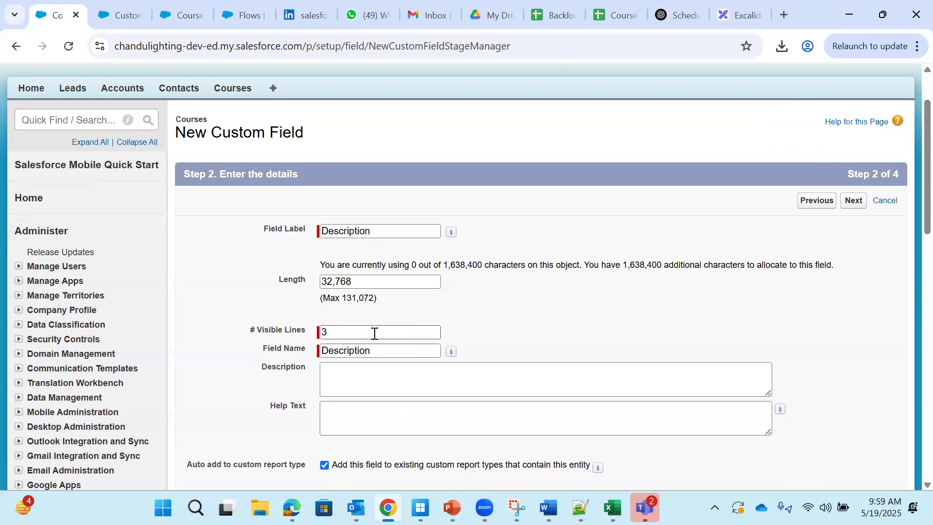
Step: Enter "This Field Represents the description about the course" as the field's description
{"action": "left_click", "coordinate": [366, 374]}
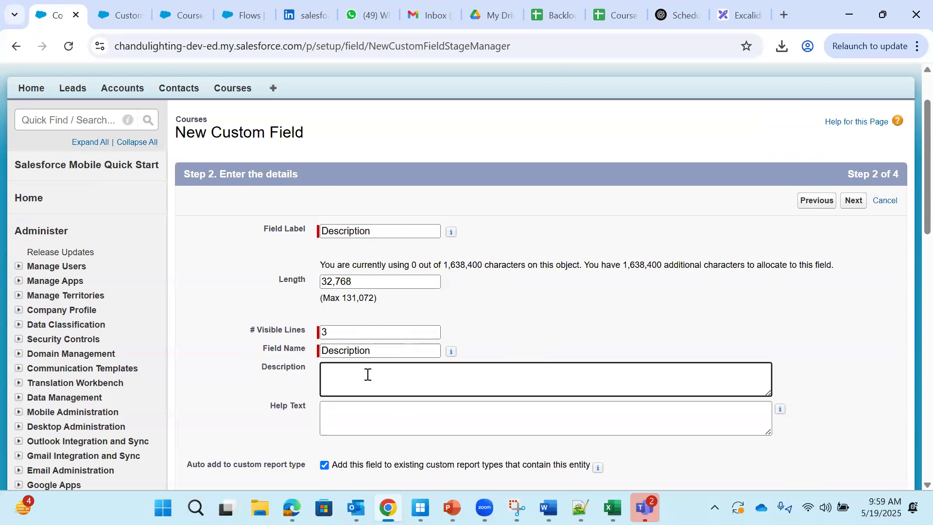
{"action": "type", "text": "This Field"}
{"action": "type", "text": " Reperesnets"}
{"action": "key", "text": "BackSpace"}
{"action": "key", "text": "BackSpace"}
{"action": "key", "text": "BackSpace"}
{"action": "key", "text": "BackSpace"}
{"action": "key", "text": "BackSpace"}
{"action": "key", "text": "BackSpace"}
{"action": "key", "text": "BackSpace"}
{"action": "key", "text": "BackSpace"}
{"action": "key", "text": "BackSpace"}
{"action": "type", "text": "resents the"}
{"action": "type", "text": "descrit"}
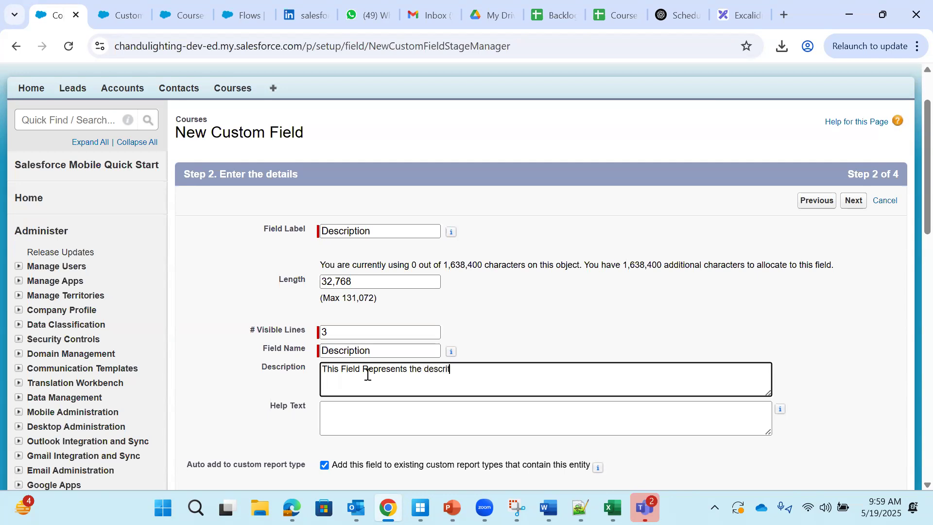
{"action": "key", "text": "BackSpace"}
{"action": "type", "text": "ption about the coure"}
{"action": "key", "text": "BackSpace"}
{"action": "type", "text": "se"}
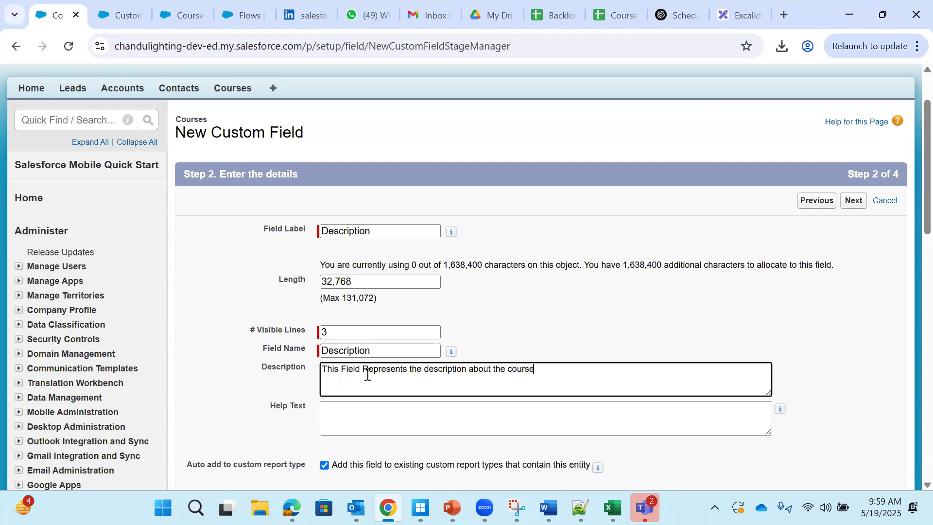
{"action": "left_click", "coordinate": [518, 331]}
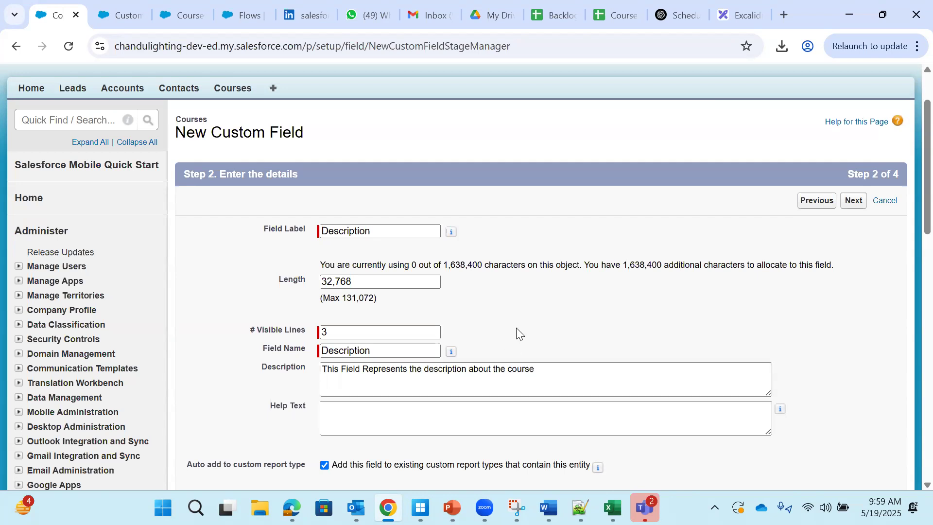
Step: Highlight the label, description text and Help Text caption, and continue to the field-level security settings
{"action": "left_click_drag", "start_coordinate": [381, 231], "coordinate": [319, 236]}
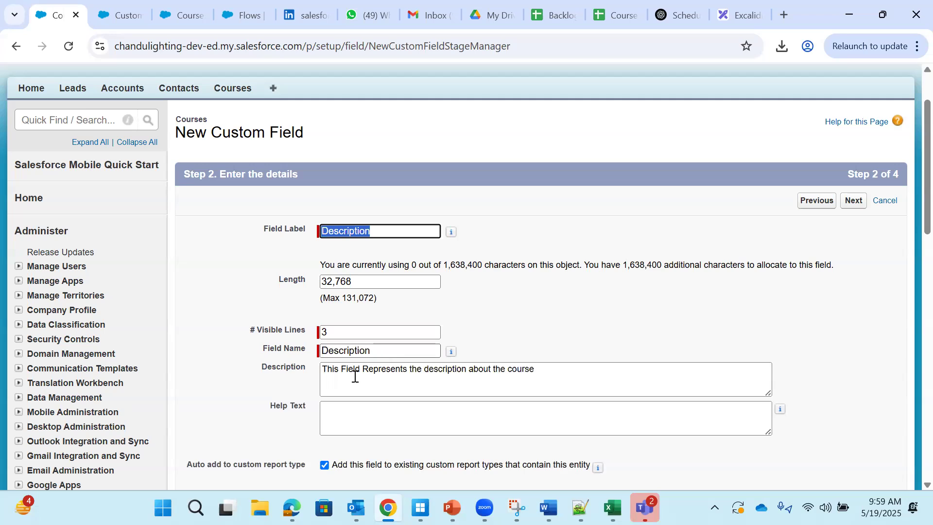
{"action": "left_click_drag", "start_coordinate": [323, 369], "coordinate": [537, 370]}
{"action": "left_click_drag", "start_coordinate": [266, 406], "coordinate": [308, 407]}
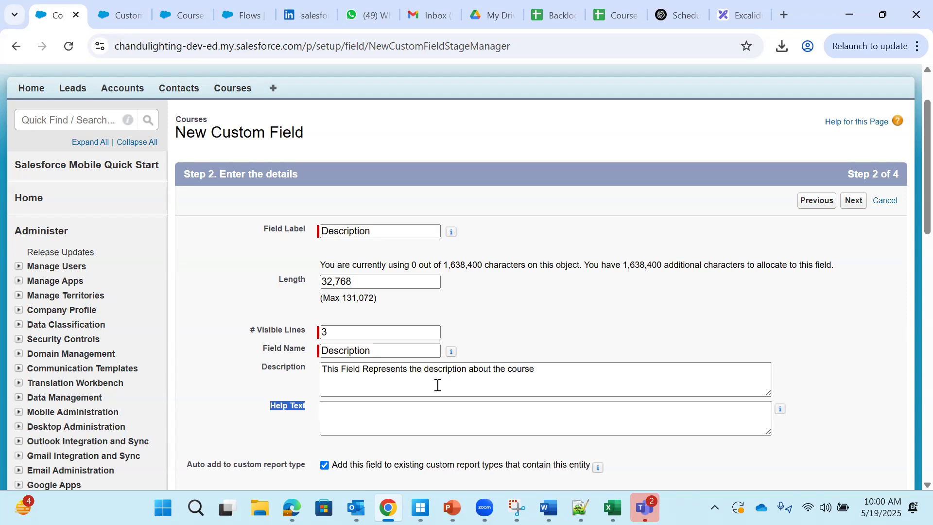
{"action": "left_click", "coordinate": [581, 326]}
{"action": "scroll", "coordinate": [581, 328], "scroll_direction": "down", "scroll_amount": 2}
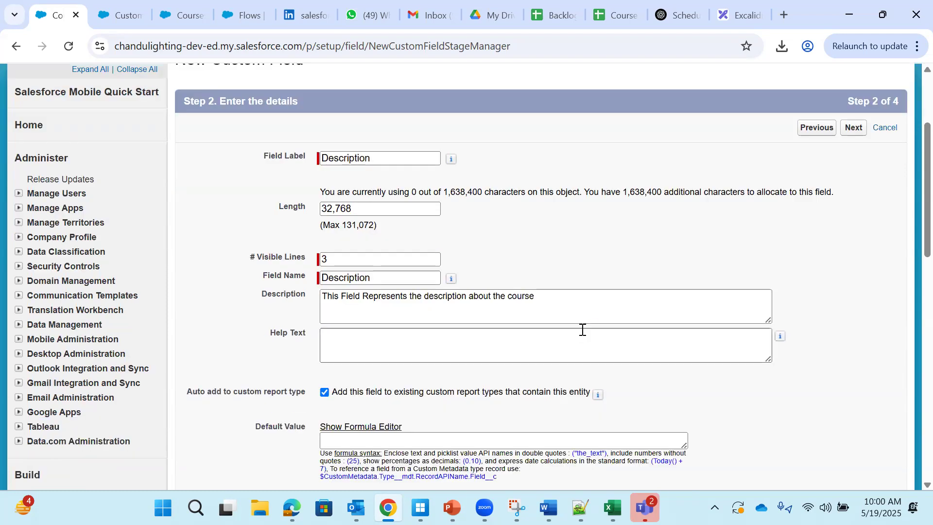
{"action": "scroll", "coordinate": [581, 327], "scroll_direction": "down", "scroll_amount": 2}
{"action": "scroll", "coordinate": [581, 327], "scroll_direction": "up", "scroll_amount": 4}
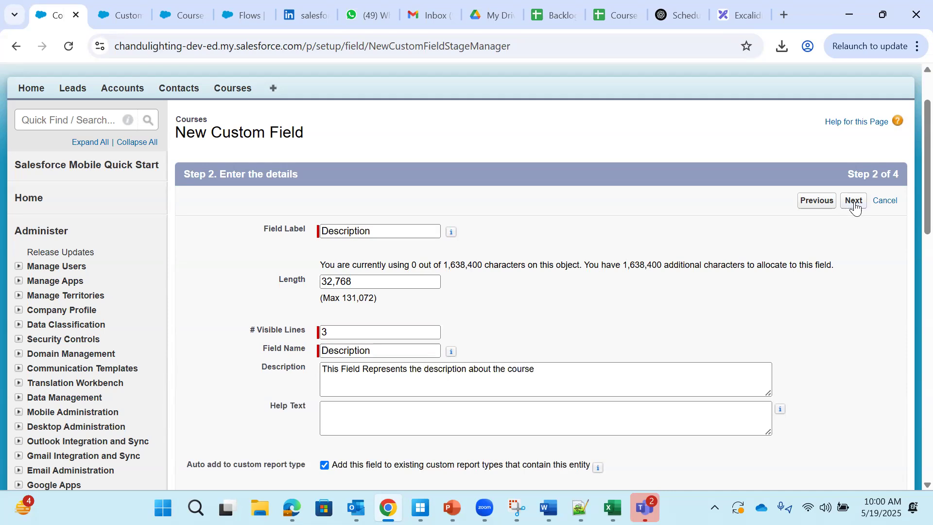
{"action": "left_click", "coordinate": [854, 201]}
Step: Examine the field-level security list of profiles, highlighting the Sales Rep profile and the Visible column heading
{"action": "scroll", "coordinate": [481, 352], "scroll_direction": "down", "scroll_amount": 9}
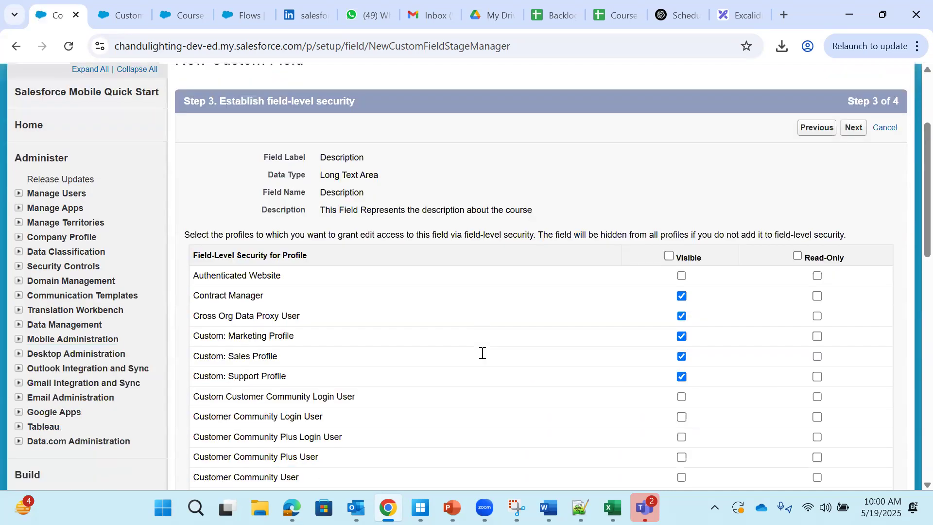
{"action": "scroll", "coordinate": [481, 352], "scroll_direction": "down", "scroll_amount": 6}
{"action": "scroll", "coordinate": [630, 389], "scroll_direction": "down", "scroll_amount": 2}
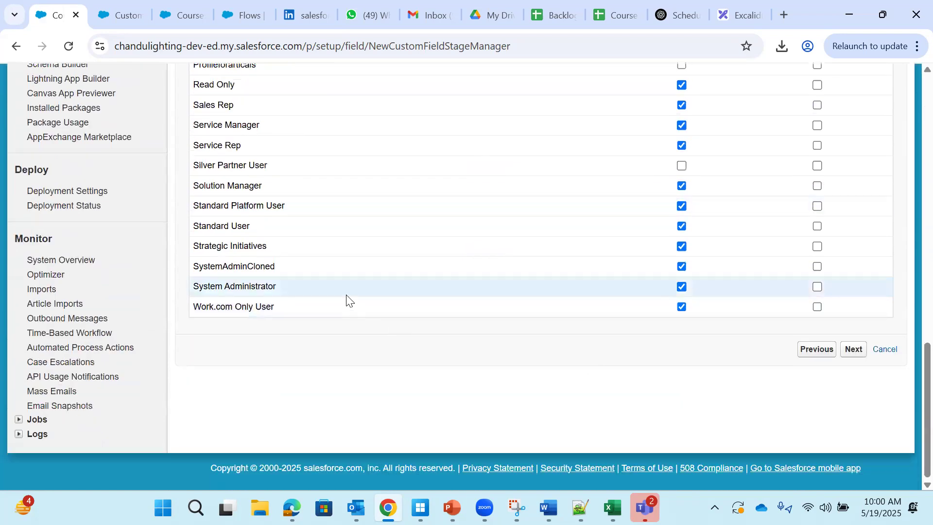
{"action": "scroll", "coordinate": [348, 300], "scroll_direction": "up", "scroll_amount": 3}
{"action": "scroll", "coordinate": [348, 300], "scroll_direction": "up", "scroll_amount": 10}
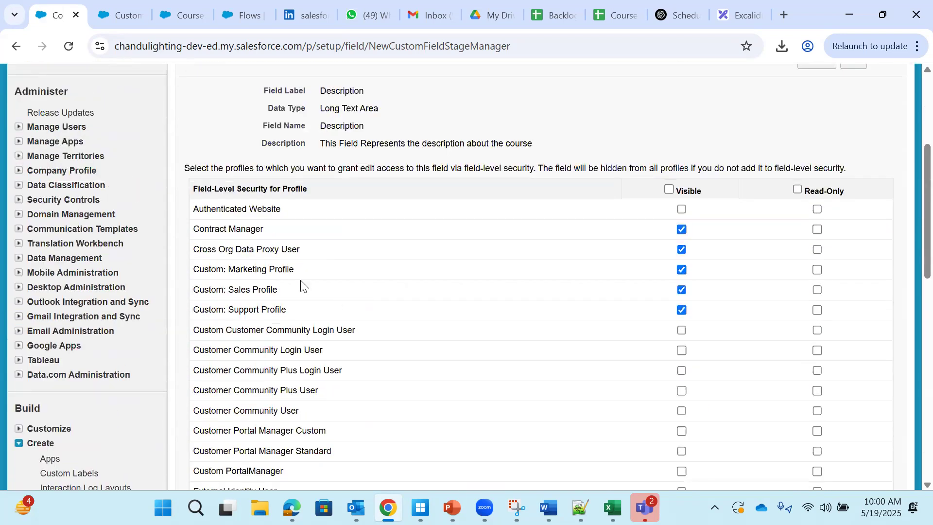
{"action": "scroll", "coordinate": [419, 255], "scroll_direction": "down", "scroll_amount": 5}
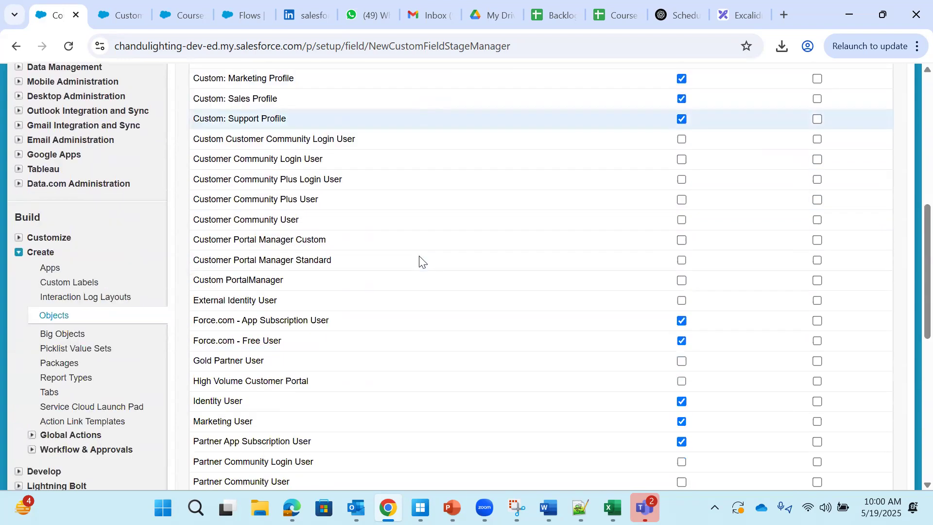
{"action": "scroll", "coordinate": [420, 261], "scroll_direction": "down", "scroll_amount": 6}
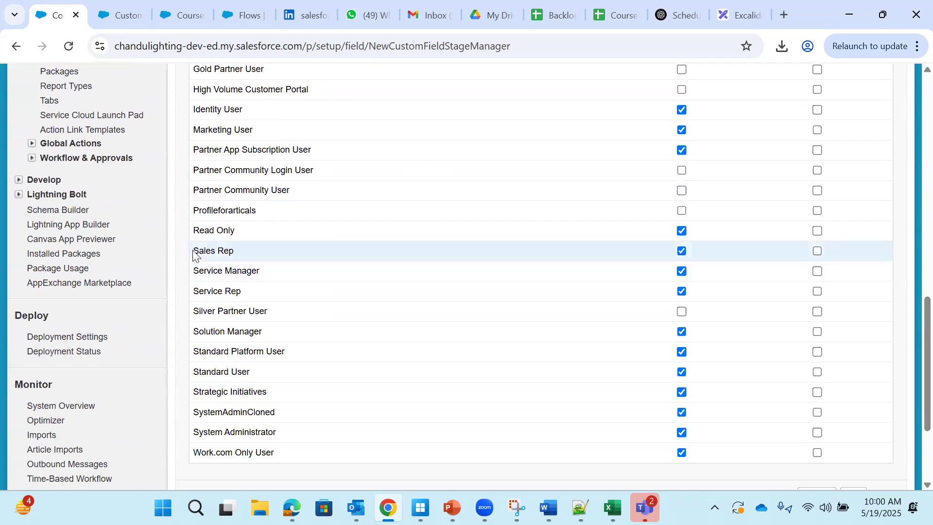
{"action": "left_click_drag", "start_coordinate": [193, 253], "coordinate": [240, 252]}
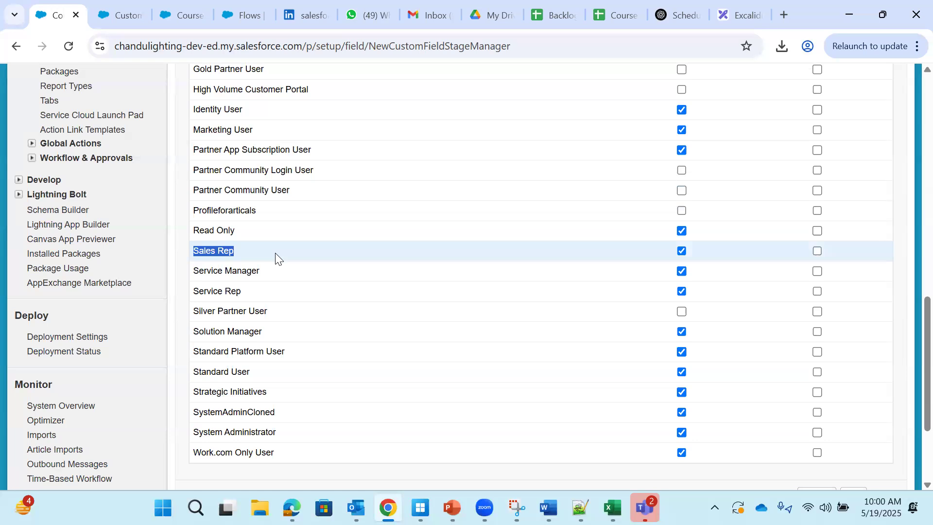
{"action": "left_click", "coordinate": [196, 251]}
{"action": "scroll", "coordinate": [730, 243], "scroll_direction": "up", "scroll_amount": 9}
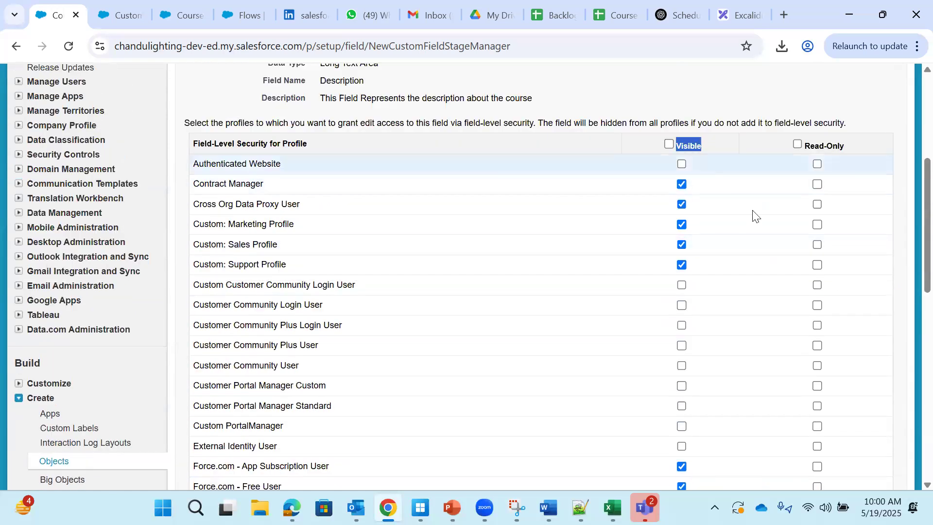
{"action": "scroll", "coordinate": [779, 267], "scroll_direction": "down", "scroll_amount": 5}
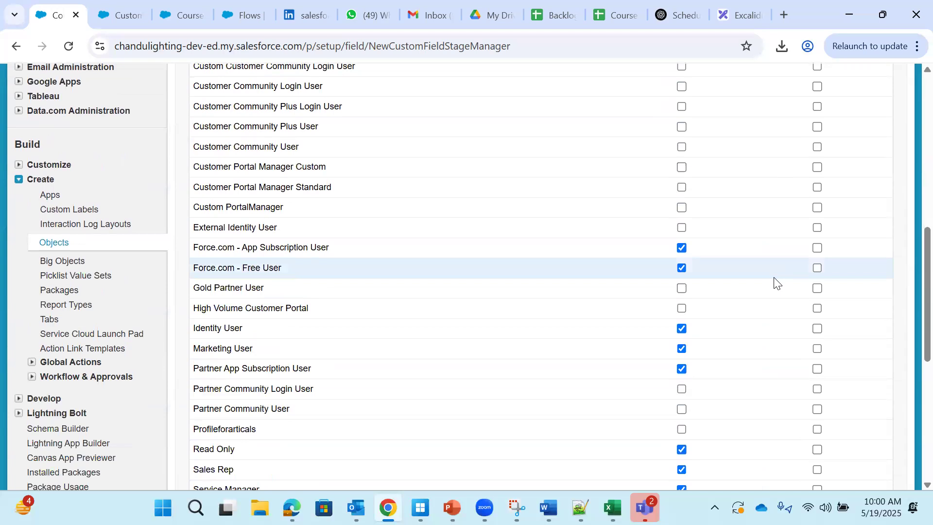
Step: Highlight the Read-Only column heading, review the profile visibility settings, and continue to the page layout settings
{"action": "scroll", "coordinate": [776, 282], "scroll_direction": "up", "scroll_amount": 5}
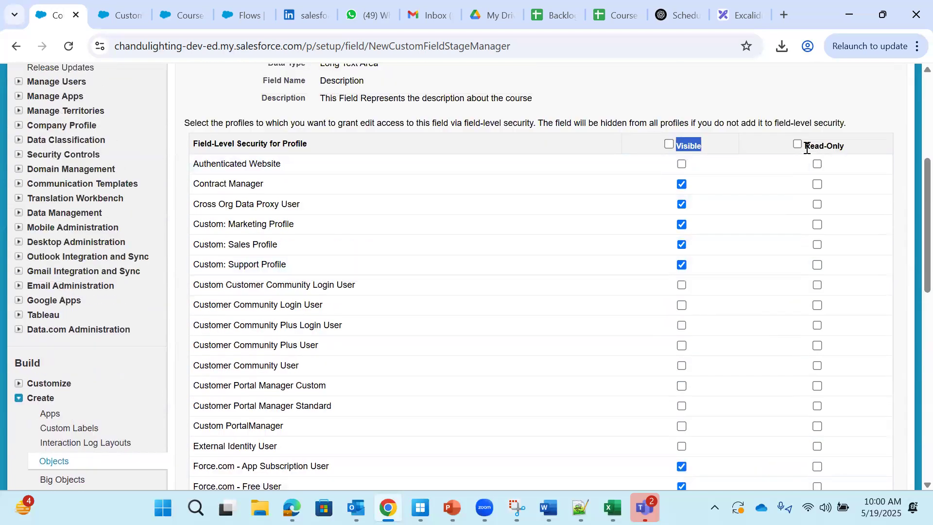
{"action": "left_click_drag", "start_coordinate": [803, 146], "coordinate": [848, 151]}
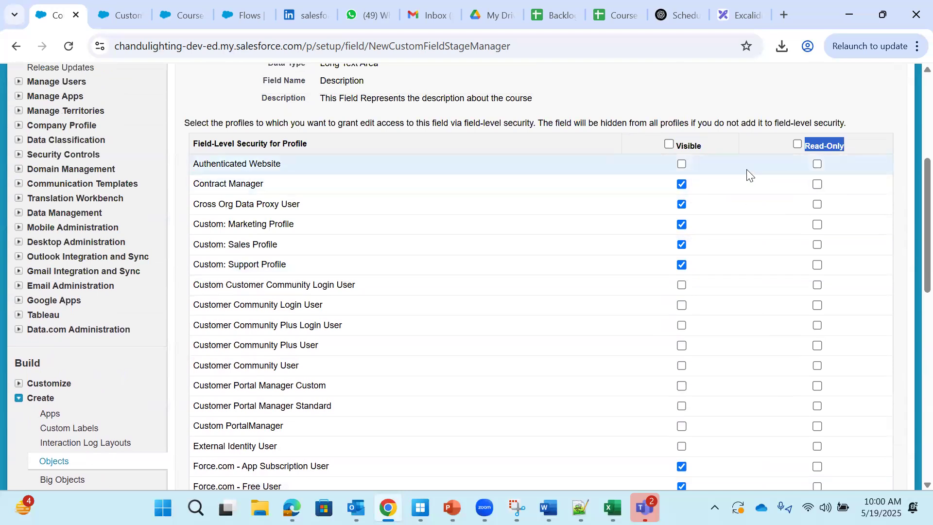
{"action": "scroll", "coordinate": [747, 181], "scroll_direction": "down", "scroll_amount": 4}
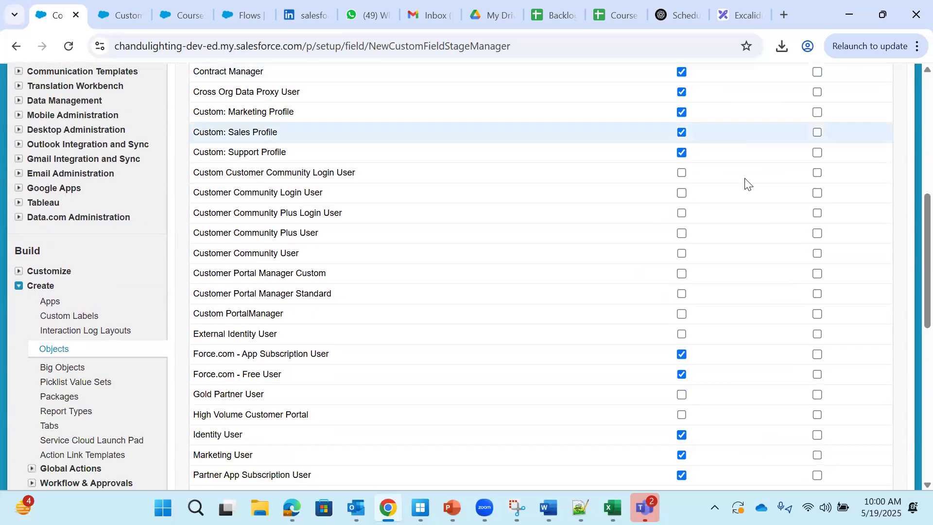
{"action": "scroll", "coordinate": [747, 181], "scroll_direction": "down", "scroll_amount": 2}
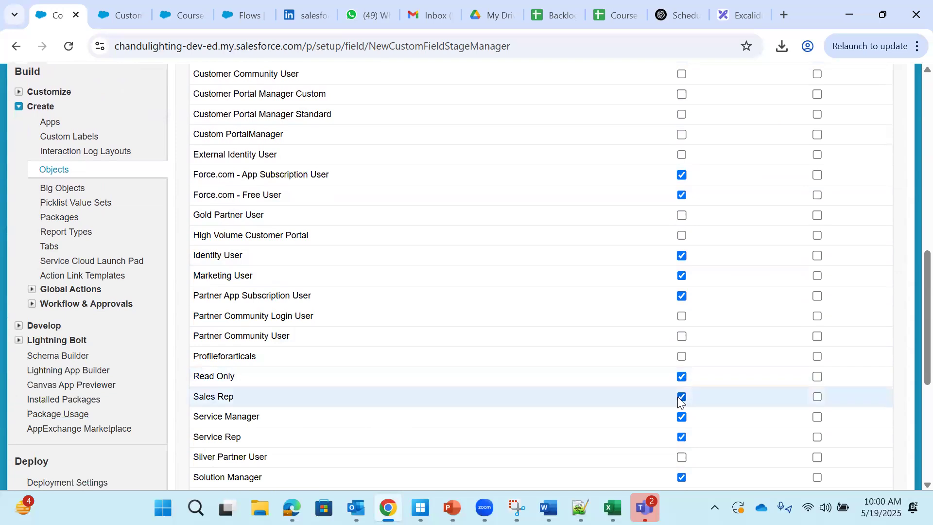
{"action": "scroll", "coordinate": [704, 389], "scroll_direction": "down", "scroll_amount": 6}
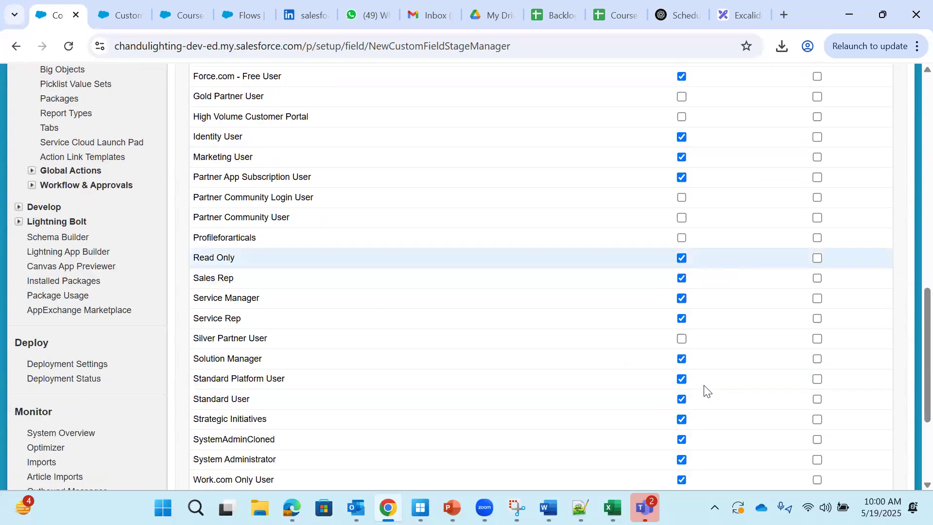
{"action": "left_click", "coordinate": [853, 349]}
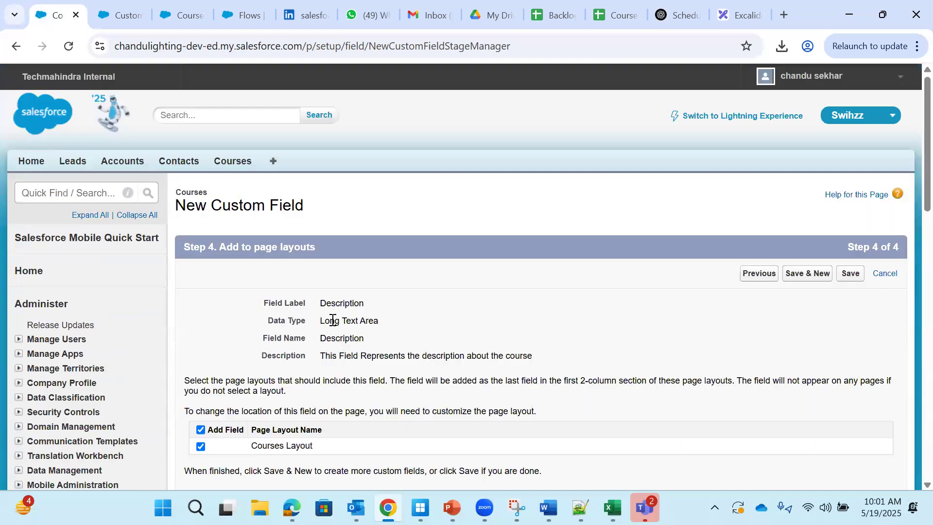
Step: Check the Java course record and the existing Courses field list, and save the Description field with Courses Layout selected
{"action": "left_click", "coordinate": [181, 14]}
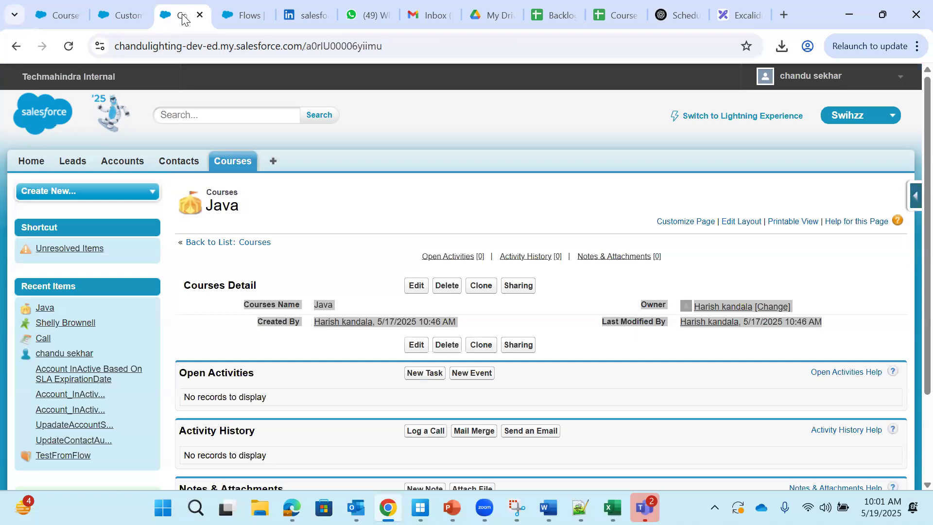
{"action": "key", "text": "ctrl+shift+Tab"}
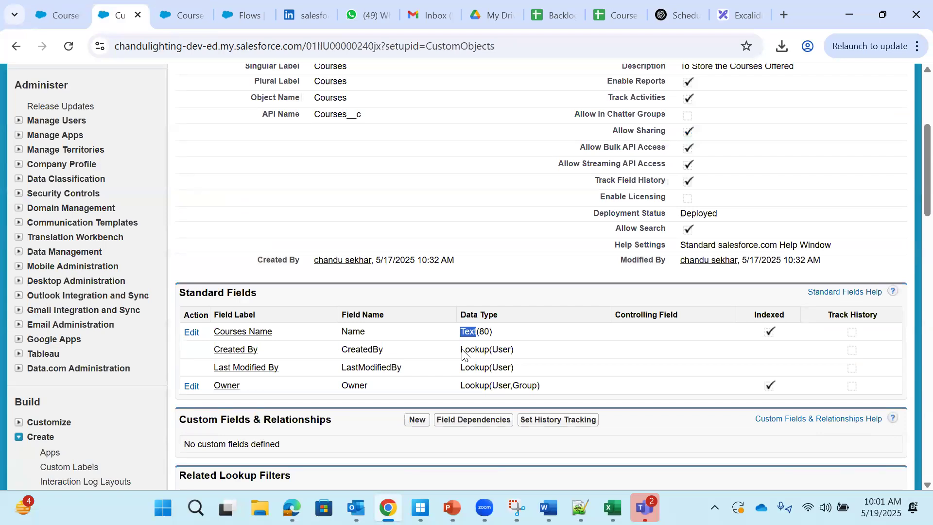
{"action": "key", "text": "ctrl+shift+Tab"}
{"action": "scroll", "coordinate": [463, 347], "scroll_direction": "down", "scroll_amount": 3}
{"action": "scroll", "coordinate": [240, 420], "scroll_direction": "down", "scroll_amount": 1}
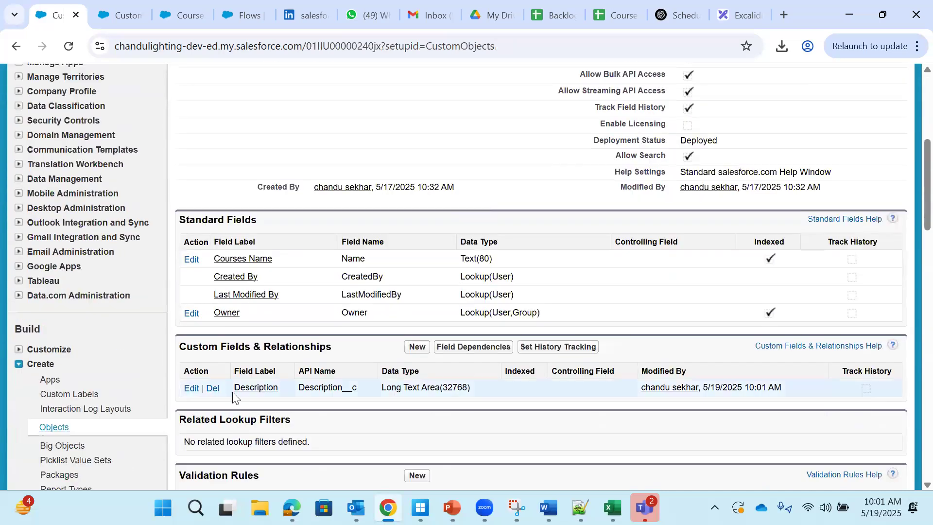
Step: Highlight the new custom field's label and API name suffix, and copy the API name Description__c
{"action": "left_click_drag", "start_coordinate": [232, 391], "coordinate": [342, 388]}
{"action": "left_click", "coordinate": [322, 392]}
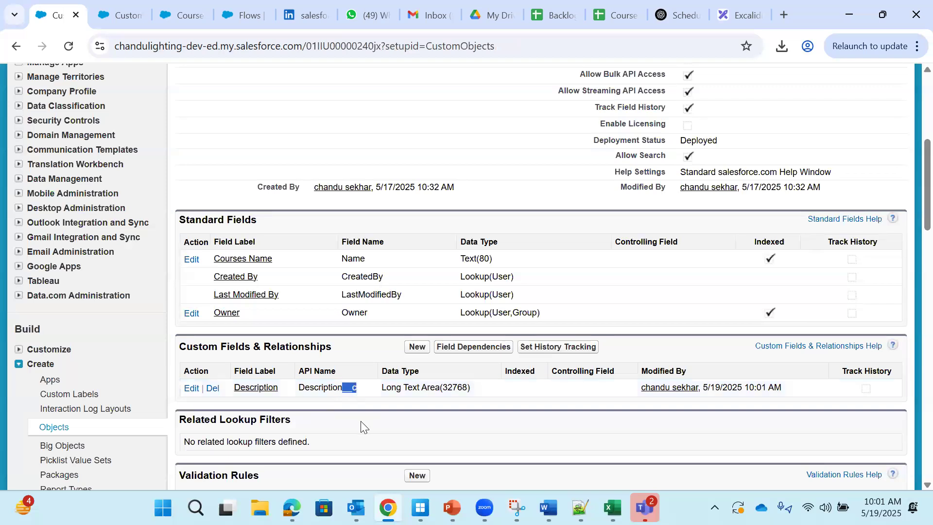
{"action": "left_click", "coordinate": [307, 399]}
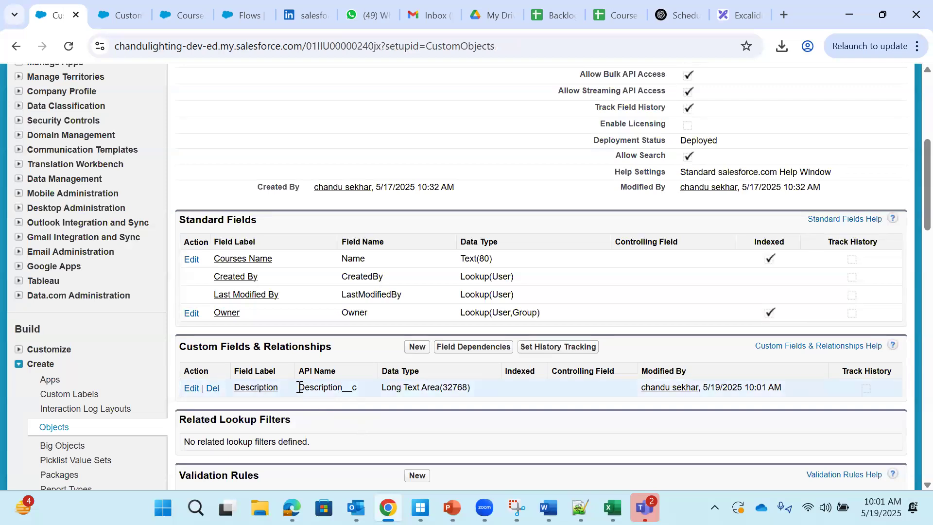
{"action": "double_click", "coordinate": [350, 388]}
{"action": "key", "text": "ctrl+c"}
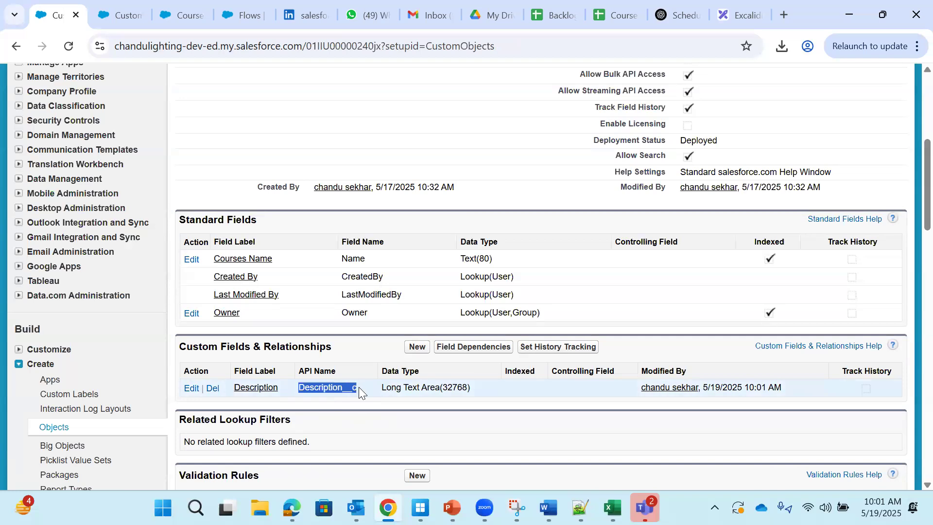
Step: Switch to the Excalidraw diagram, add Description__c as the column heading beside CreatedBy, and shrink it to fit the cell
{"action": "left_click", "coordinate": [727, 17]}
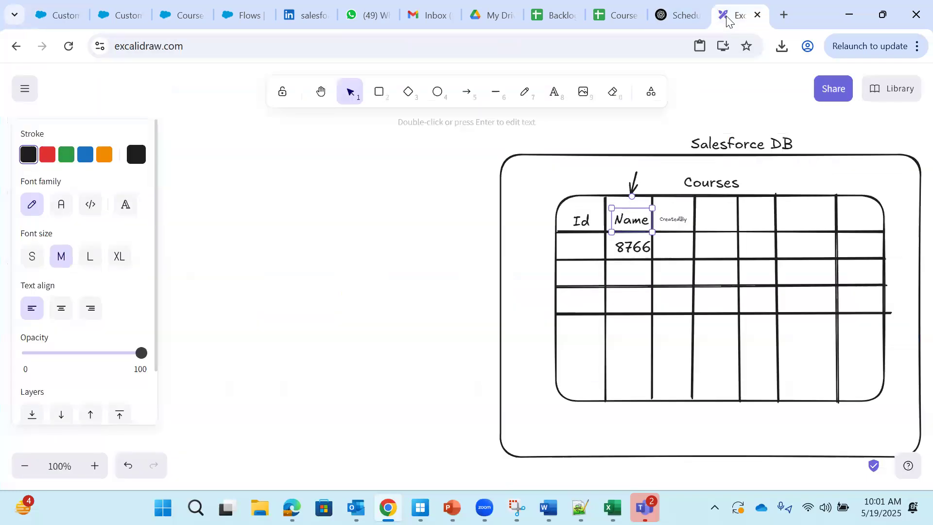
{"action": "double_click", "coordinate": [704, 225]}
{"action": "key", "text": "ctrl+v"}
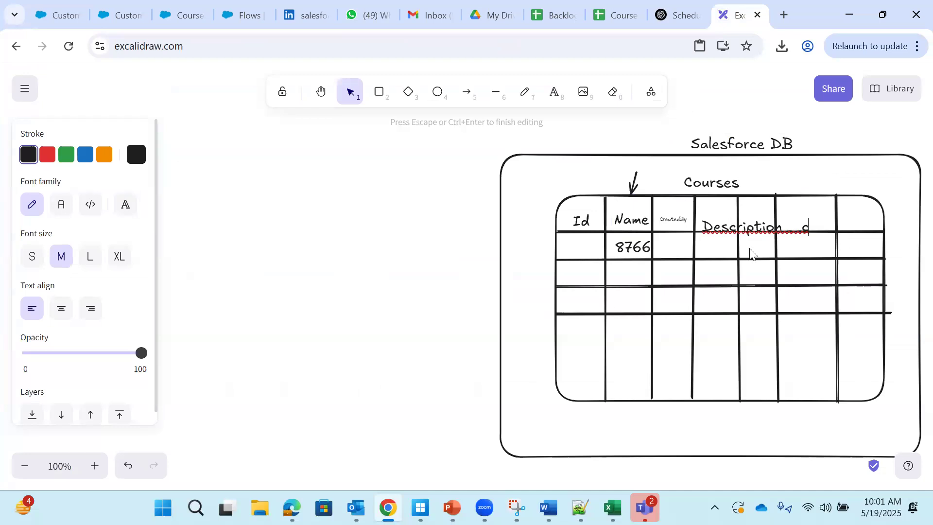
{"action": "key", "text": "Escape"}
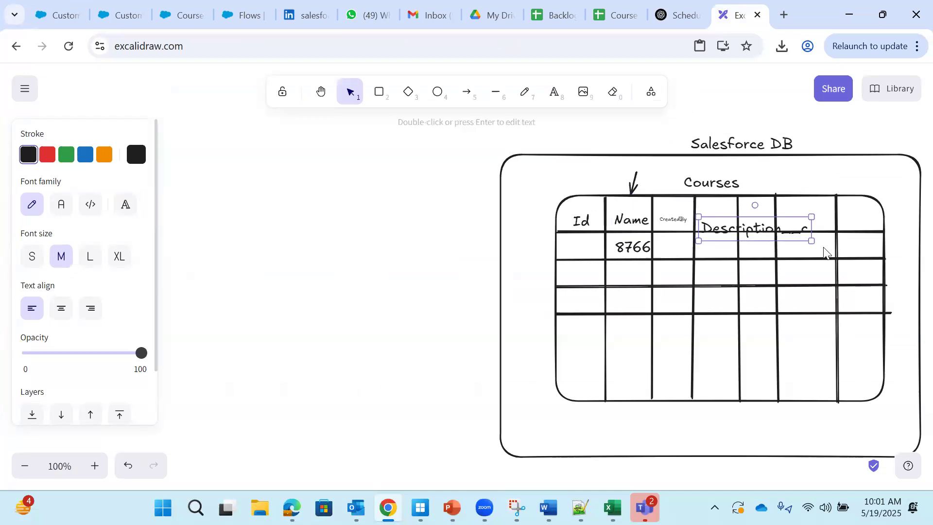
{"action": "left_click_drag", "start_coordinate": [790, 235], "coordinate": [717, 228]}
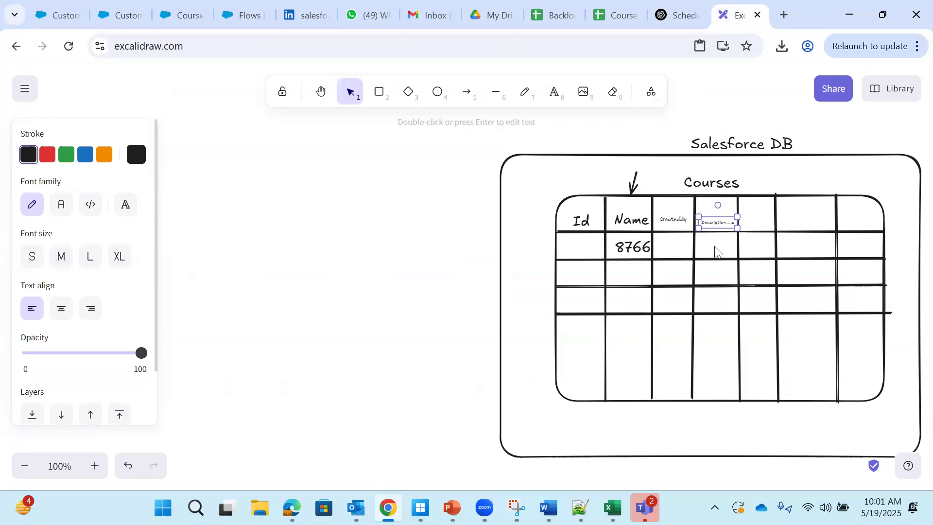
Step: Delete the 8766 value under Name and draw an arrow pointing at the Courses table's first data row
{"action": "left_click", "coordinate": [716, 248]}
{"action": "left_click", "coordinate": [634, 253]}
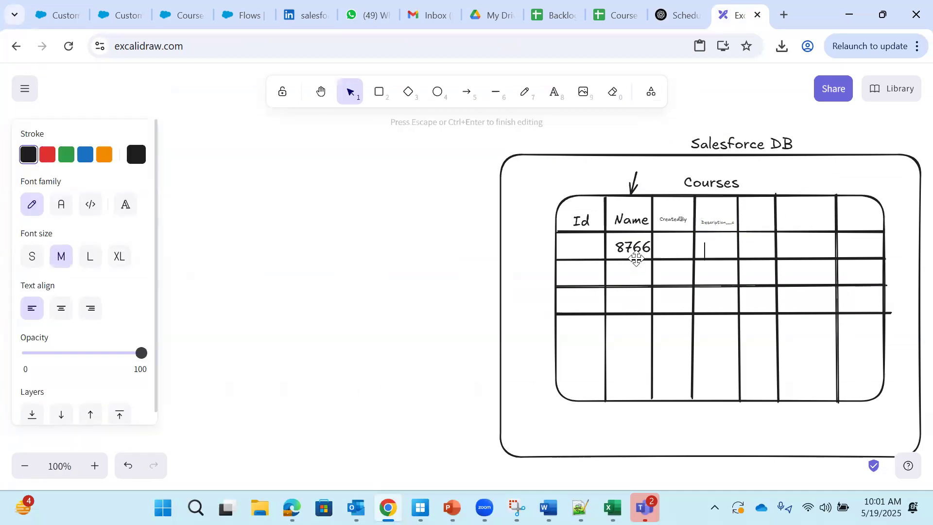
{"action": "key", "text": "Delete"}
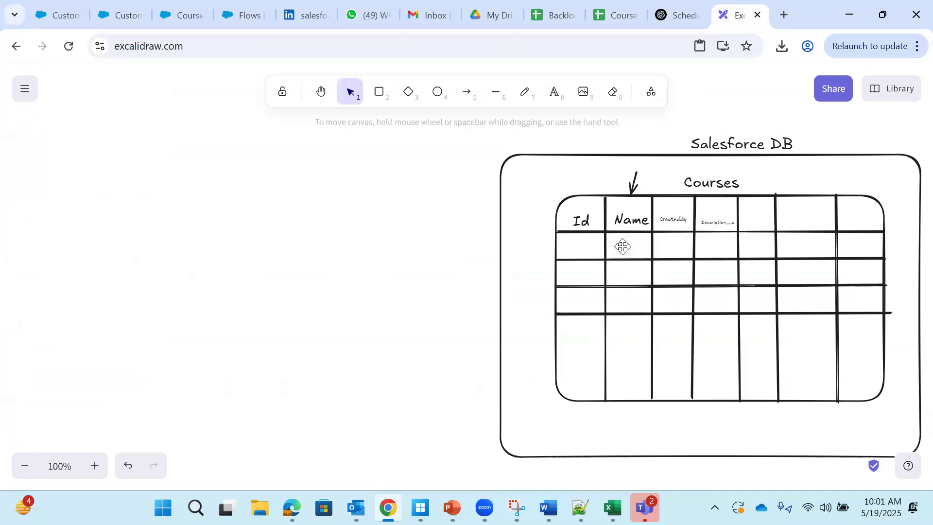
{"action": "double_click", "coordinate": [706, 244]}
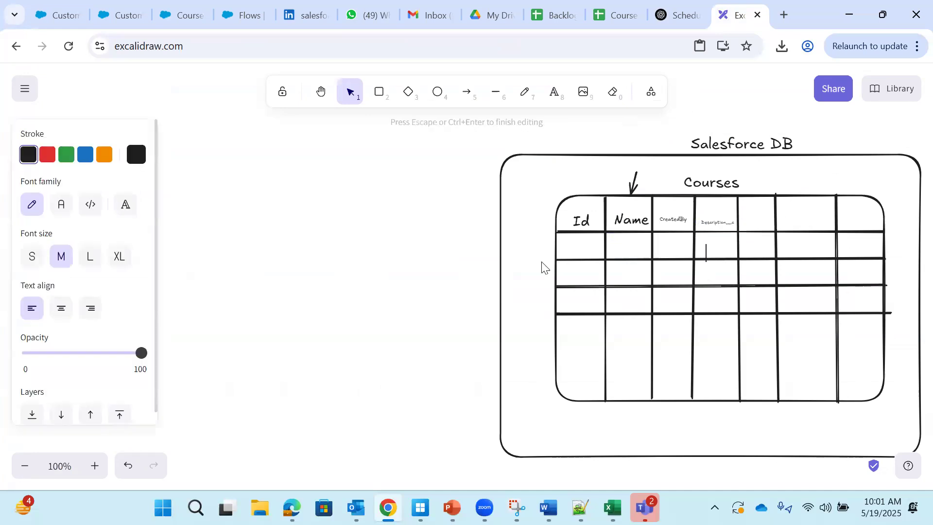
{"action": "left_click", "coordinate": [466, 93]}
{"action": "left_click_drag", "start_coordinate": [524, 243], "coordinate": [557, 243]}
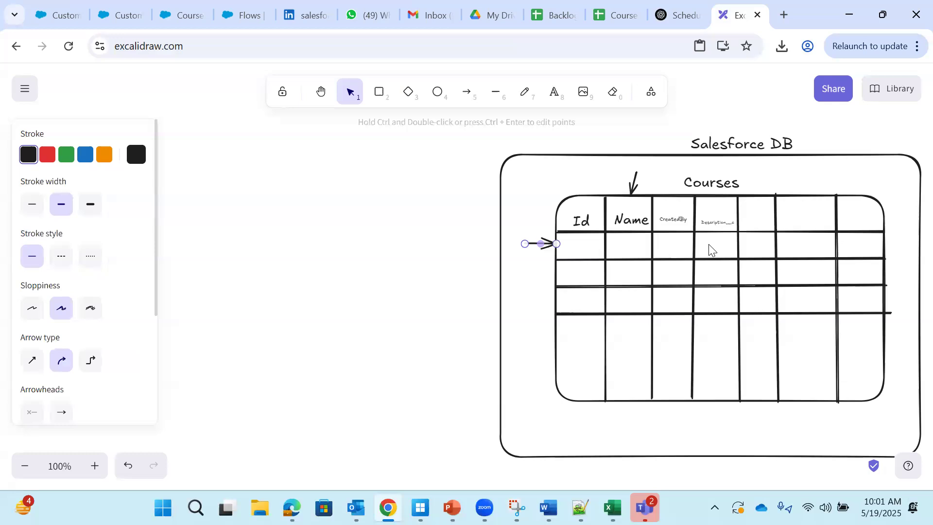
{"action": "double_click", "coordinate": [709, 248]}
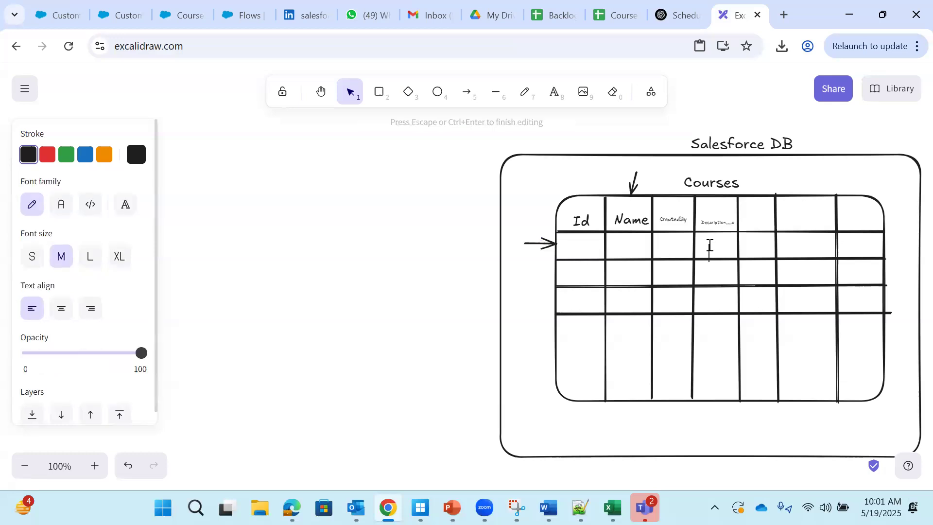
Step: Return to the Courses object definition in Salesforce and highlight the Description field's Long Text Area data type
{"action": "left_click", "coordinate": [120, 17]}
{"action": "left_click", "coordinate": [52, 19]}
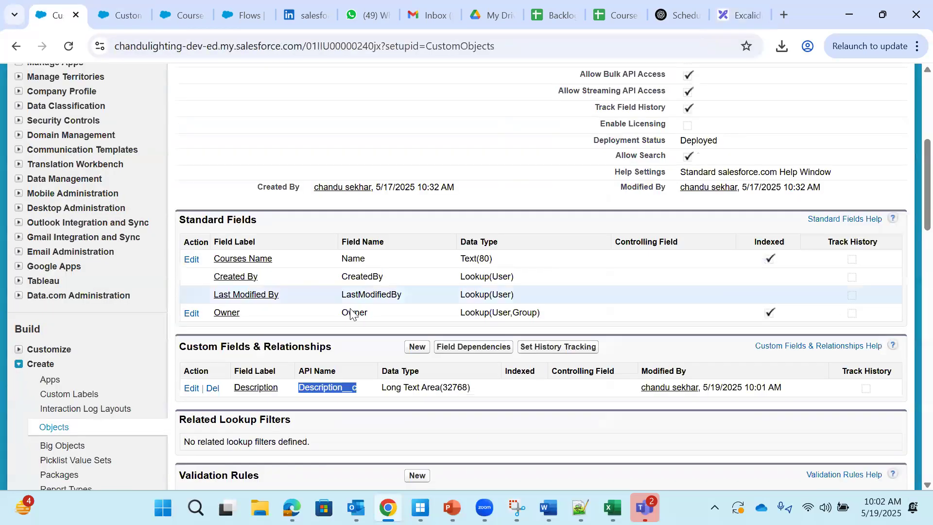
{"action": "left_click_drag", "start_coordinate": [383, 387], "coordinate": [474, 391]}
{"action": "left_click", "coordinate": [439, 391]}
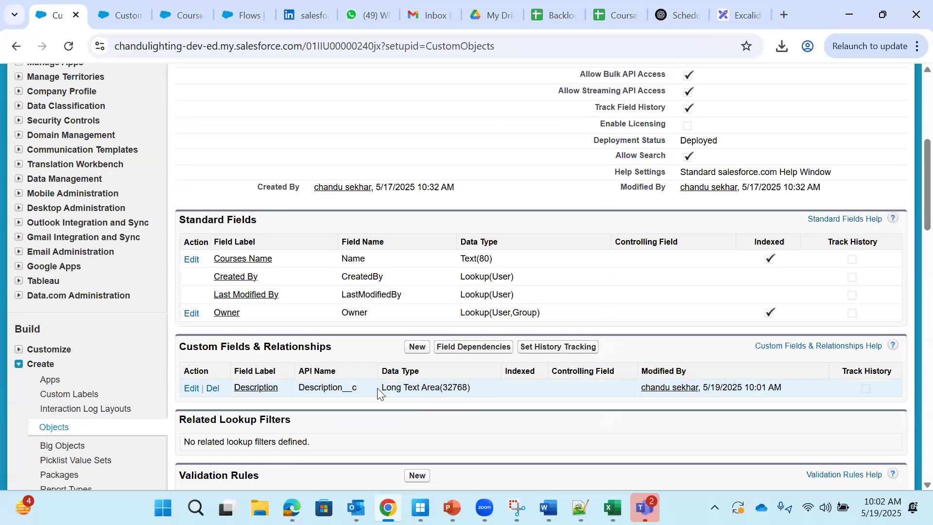
{"action": "left_click_drag", "start_coordinate": [377, 387], "coordinate": [452, 388]}
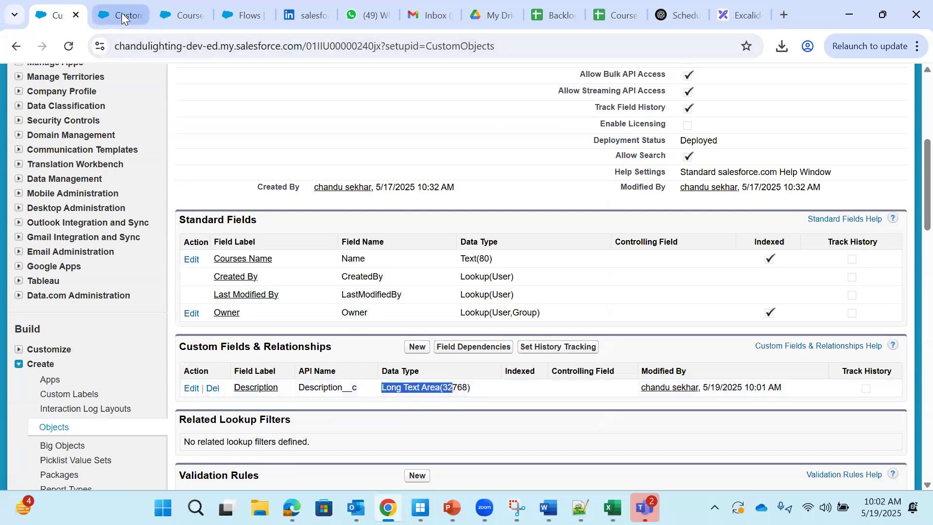
Step: Reload the Java course record, highlight its Description label, and open the record for editing
{"action": "left_click", "coordinate": [186, 14]}
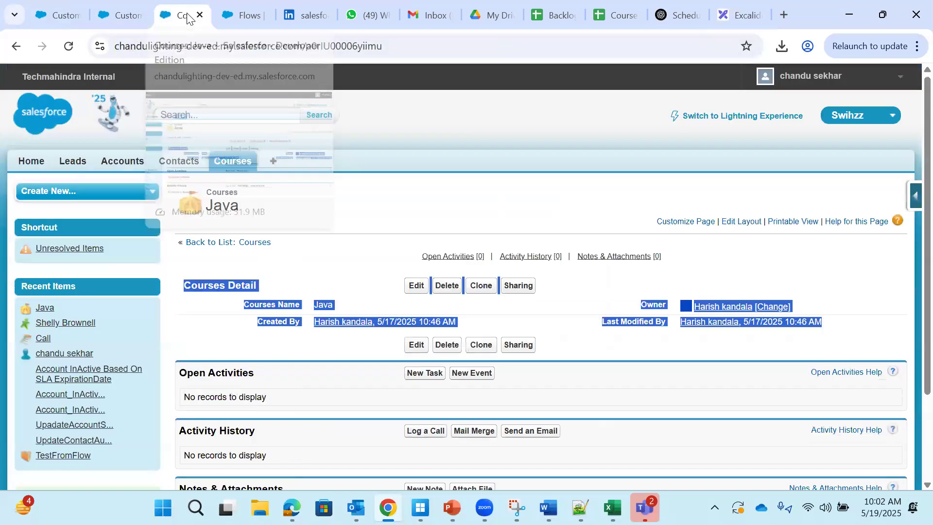
{"action": "left_click", "coordinate": [69, 48]}
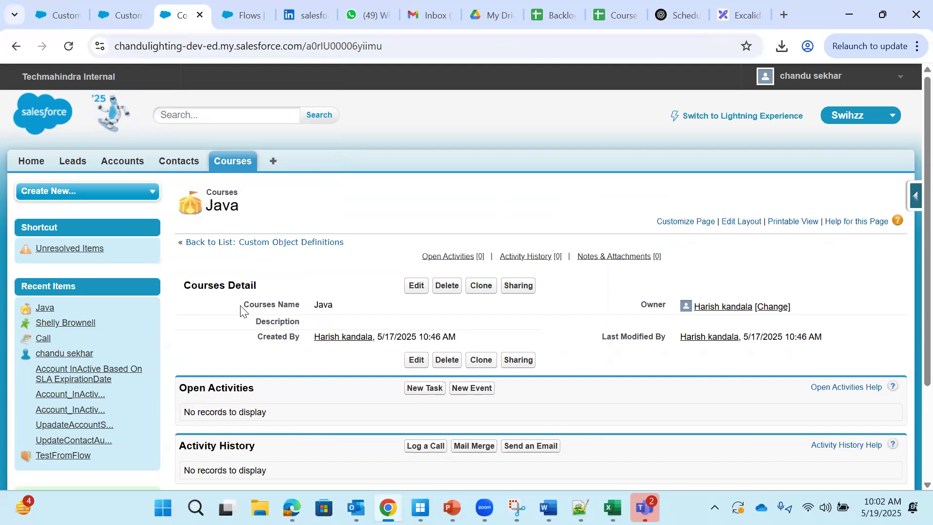
{"action": "left_click_drag", "start_coordinate": [252, 325], "coordinate": [307, 322]}
{"action": "left_click", "coordinate": [417, 286]}
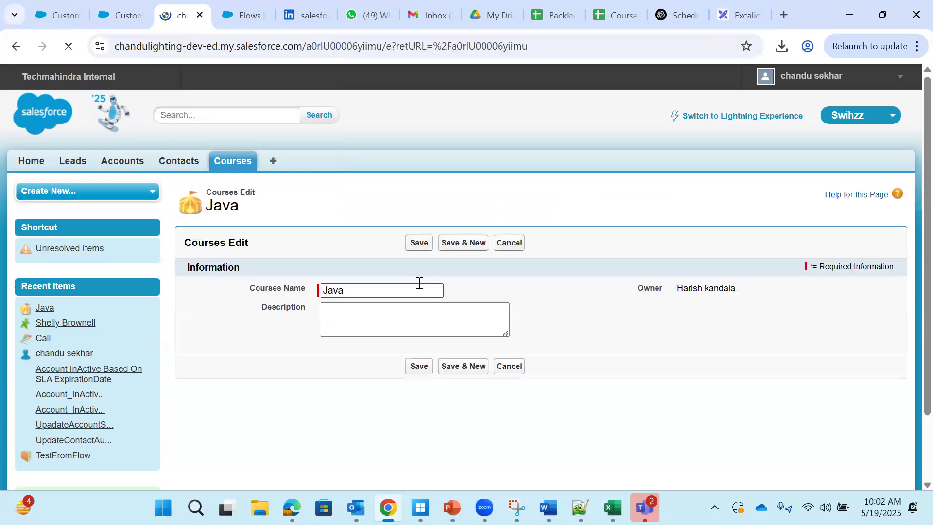
Step: Highlight the Courses Name and Description labels in the edit form to compare the two fields
{"action": "left_click", "coordinate": [440, 314]}
{"action": "left_click_drag", "start_coordinate": [249, 288], "coordinate": [306, 292]}
{"action": "left_click", "coordinate": [358, 290]}
{"action": "left_click_drag", "start_coordinate": [244, 289], "coordinate": [307, 292]}
{"action": "left_click_drag", "start_coordinate": [252, 309], "coordinate": [335, 323]}
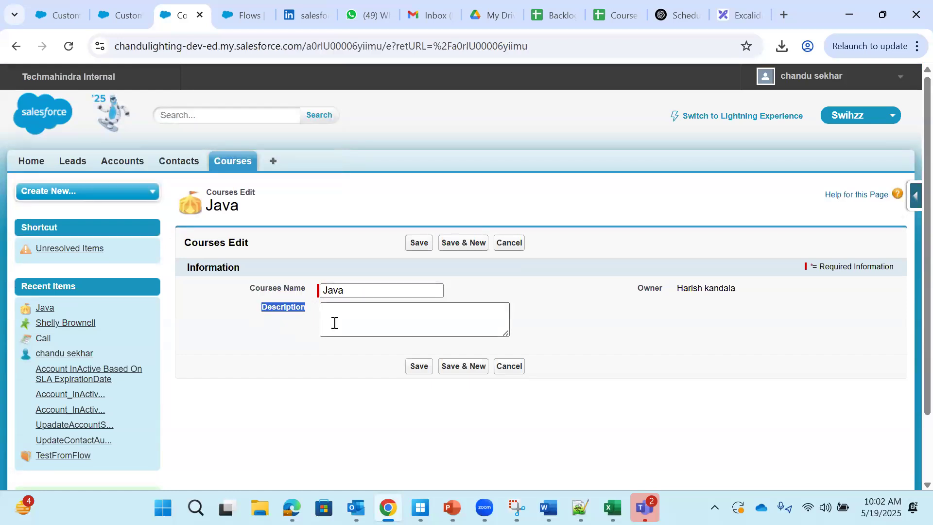
Step: Resize the Description text box larger and smaller, and compare it with the single-line Courses Name box
{"action": "left_click_drag", "start_coordinate": [506, 333], "coordinate": [629, 415]}
{"action": "left_click_drag", "start_coordinate": [687, 471], "coordinate": [439, 317]}
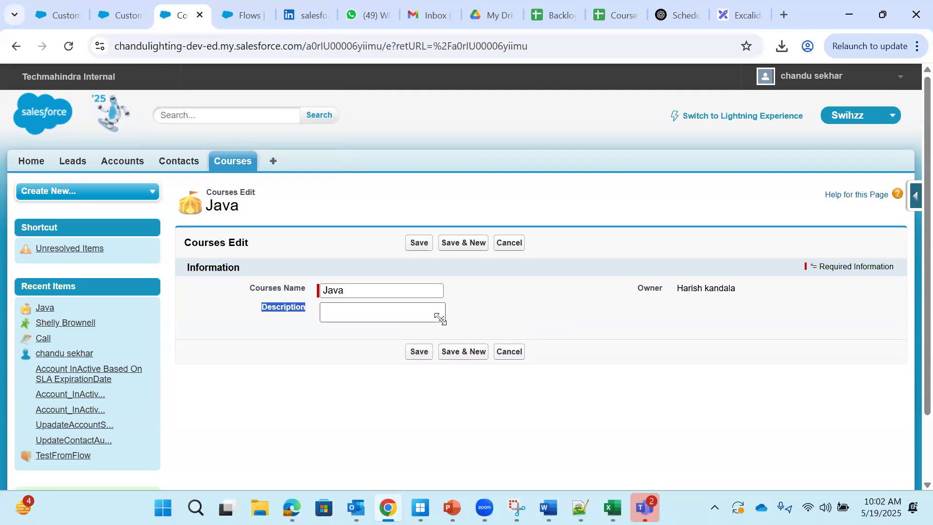
{"action": "left_click", "coordinate": [349, 312]}
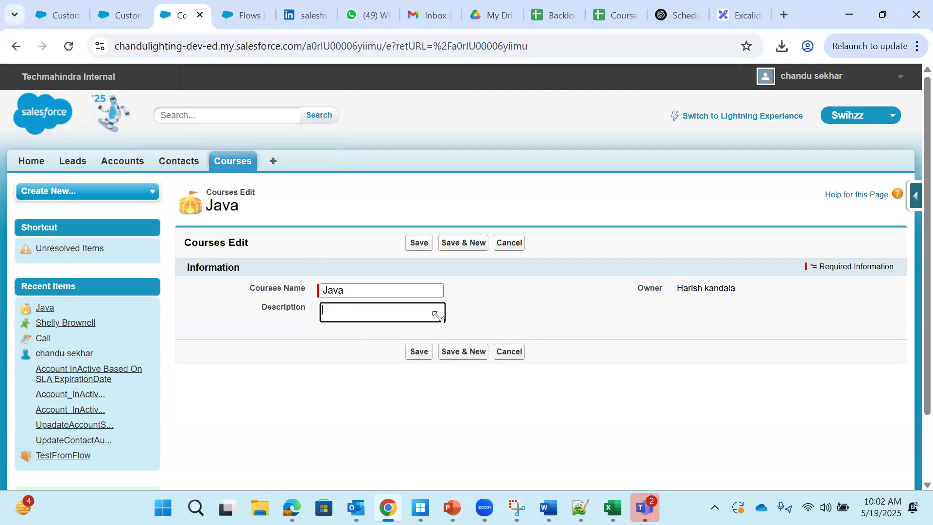
{"action": "mouse_move", "coordinate": [441, 317]}
{"action": "left_mouse_down"}
{"action": "mouse_move", "coordinate": [569, 356]}
{"action": "mouse_move", "coordinate": [664, 466]}
{"action": "mouse_move", "coordinate": [353, 325]}
{"action": "mouse_move", "coordinate": [458, 324]}
{"action": "left_mouse_up"}
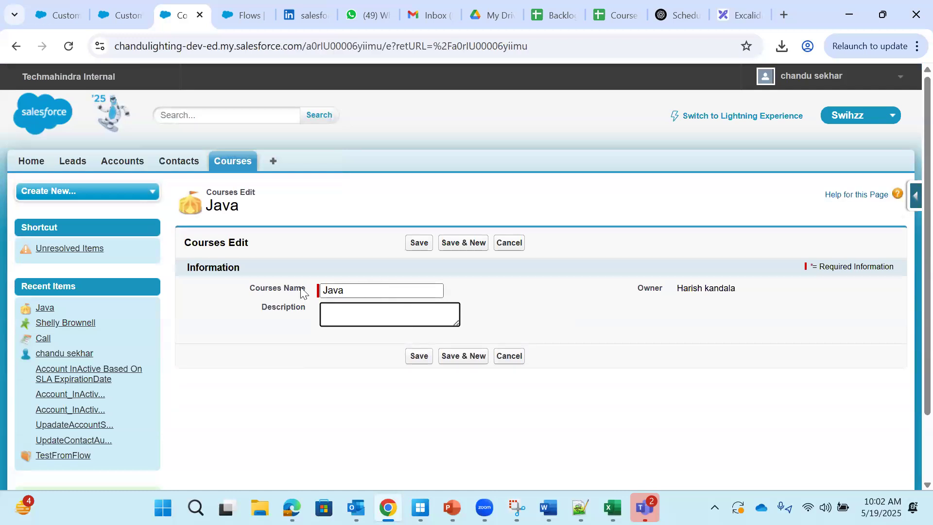
{"action": "left_click_drag", "start_coordinate": [245, 286], "coordinate": [310, 289]}
{"action": "left_click", "coordinate": [362, 289]}
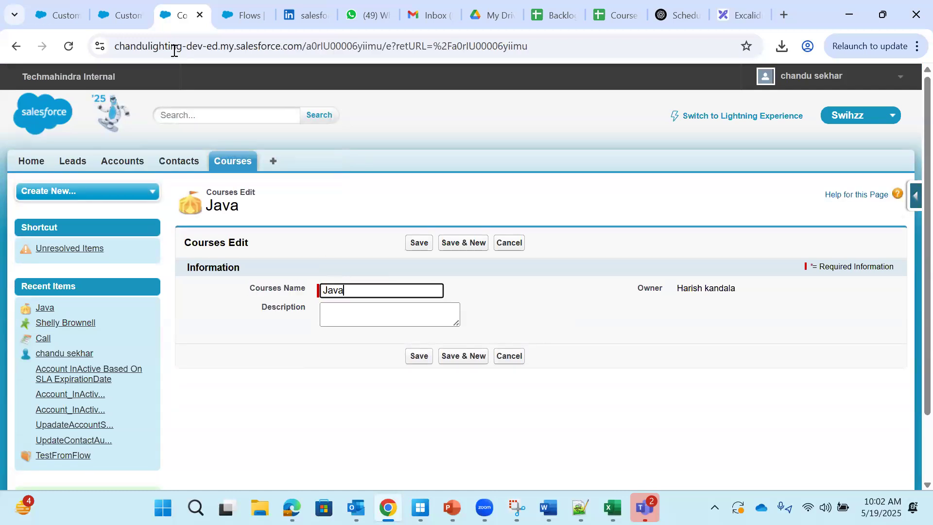
Step: Start another new custom field on the Courses object and choose Text as its data type
{"action": "left_click", "coordinate": [54, 17]}
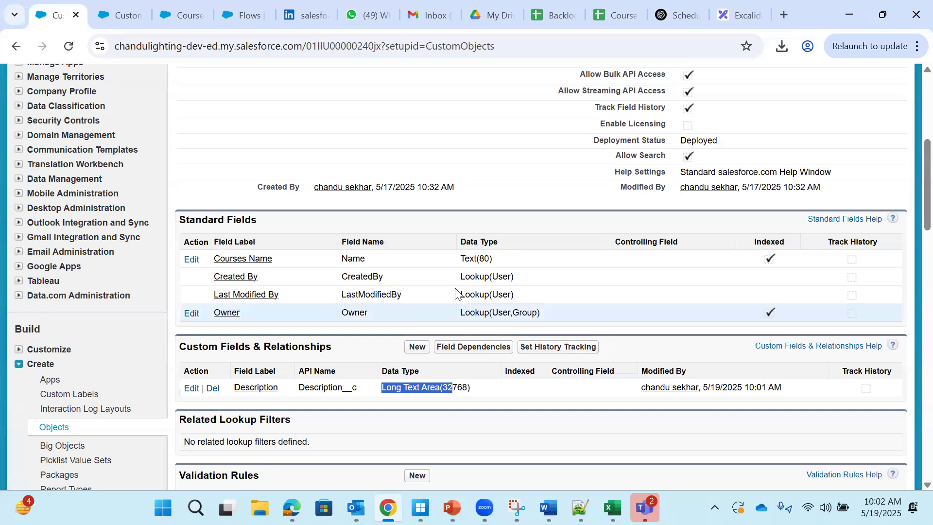
{"action": "left_click", "coordinate": [417, 346]}
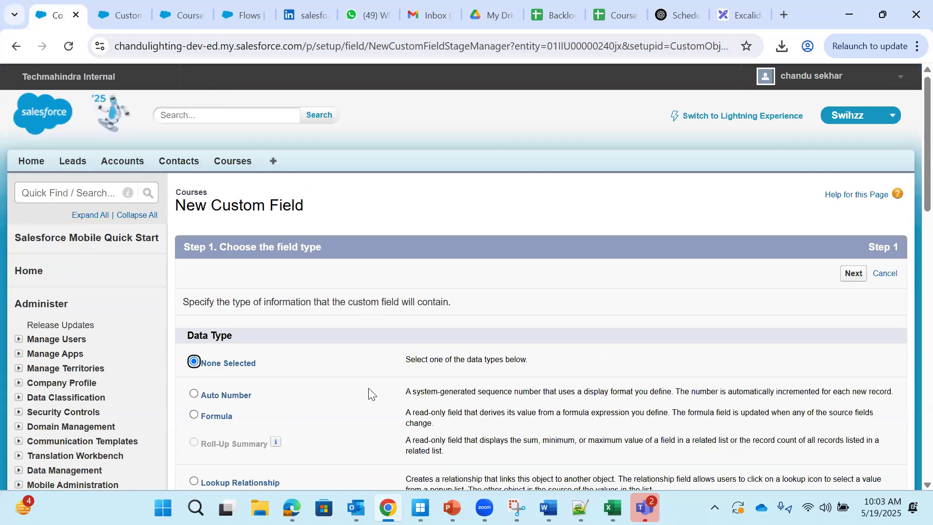
{"action": "scroll", "coordinate": [368, 388], "scroll_direction": "down", "scroll_amount": 5}
{"action": "scroll", "coordinate": [219, 448], "scroll_direction": "down", "scroll_amount": 4}
{"action": "left_click", "coordinate": [212, 379]}
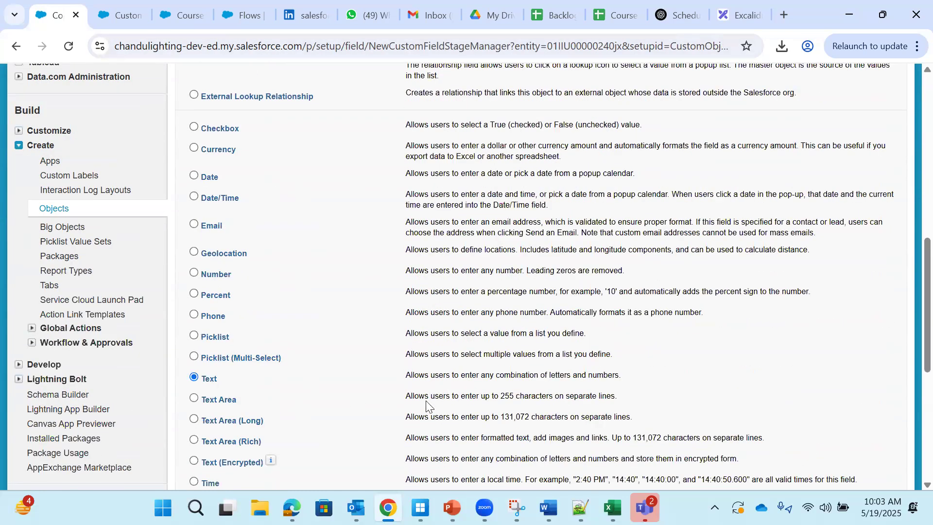
Step: Highlight the explanation of the Text data type in the field type list
{"action": "left_click_drag", "start_coordinate": [411, 375], "coordinate": [598, 378]}
{"action": "left_click_drag", "start_coordinate": [340, 377], "coordinate": [626, 382]}
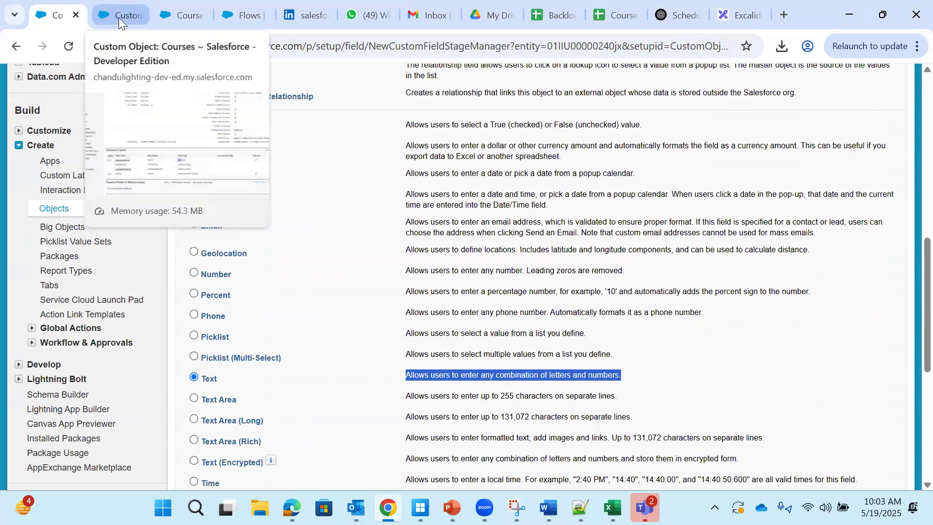
Step: In the Java course edit form, compare the Courses Name and Description fields by highlighting their labels, and slightly enlarge the Description box
{"action": "left_click", "coordinate": [188, 14]}
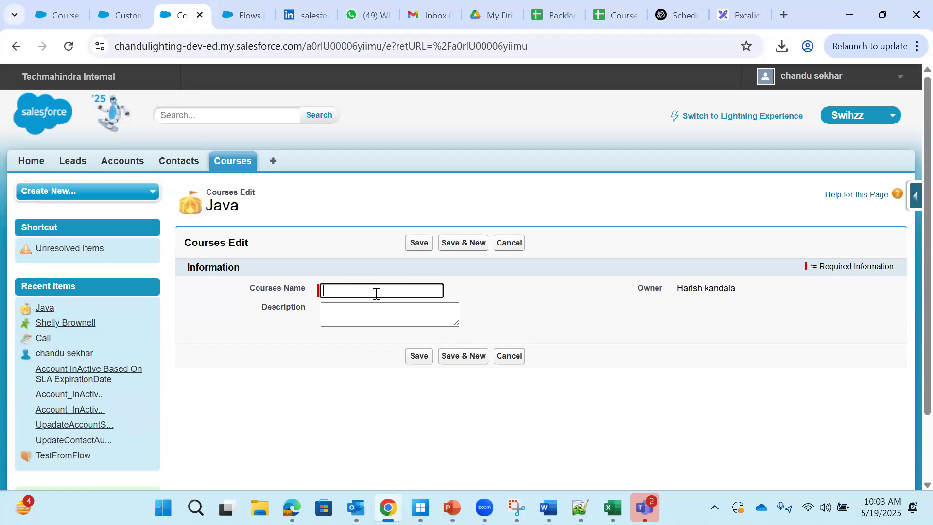
{"action": "key", "text": "Left"}
{"action": "key", "text": "Left"}
{"action": "key", "text": "Left"}
{"action": "left_click_drag", "start_coordinate": [248, 288], "coordinate": [307, 292]}
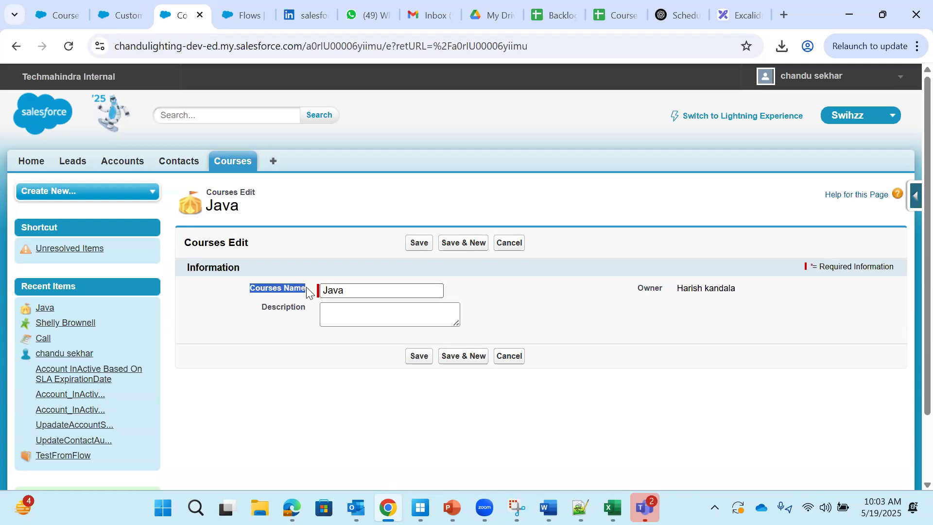
{"action": "left_click", "coordinate": [393, 288]}
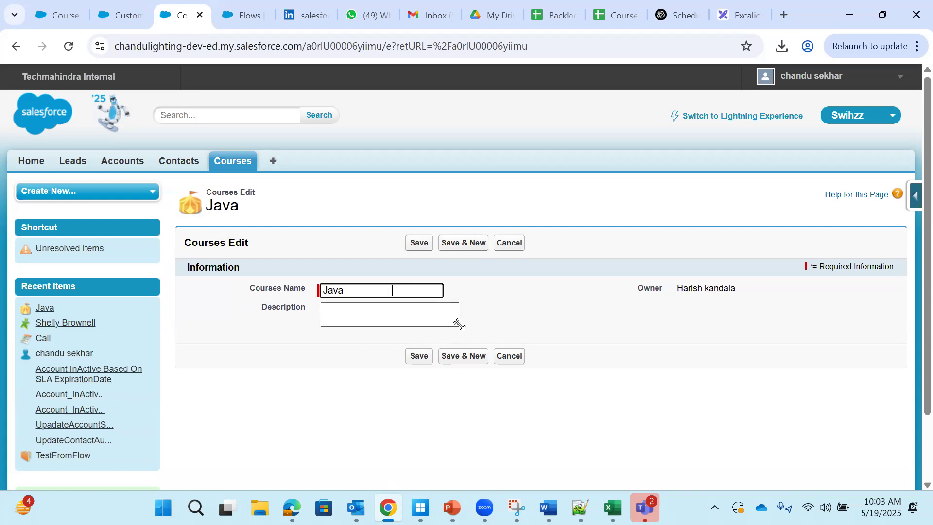
{"action": "left_click_drag", "start_coordinate": [256, 308], "coordinate": [298, 307]}
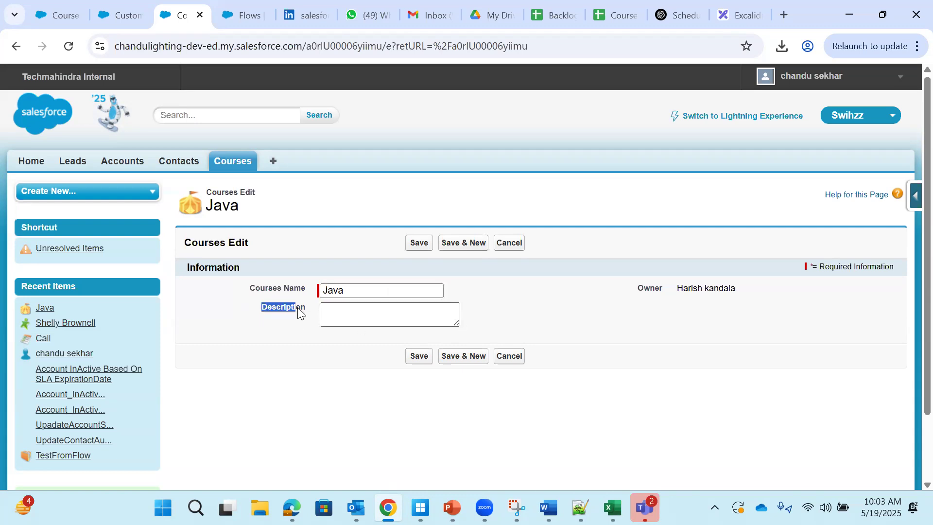
{"action": "mouse_move", "coordinate": [457, 324]}
{"action": "left_mouse_down"}
{"action": "mouse_move", "coordinate": [646, 360]}
{"action": "mouse_move", "coordinate": [429, 334]}
{"action": "mouse_move", "coordinate": [477, 329]}
{"action": "mouse_move", "coordinate": [452, 301]}
{"action": "mouse_move", "coordinate": [469, 332]}
{"action": "left_mouse_up"}
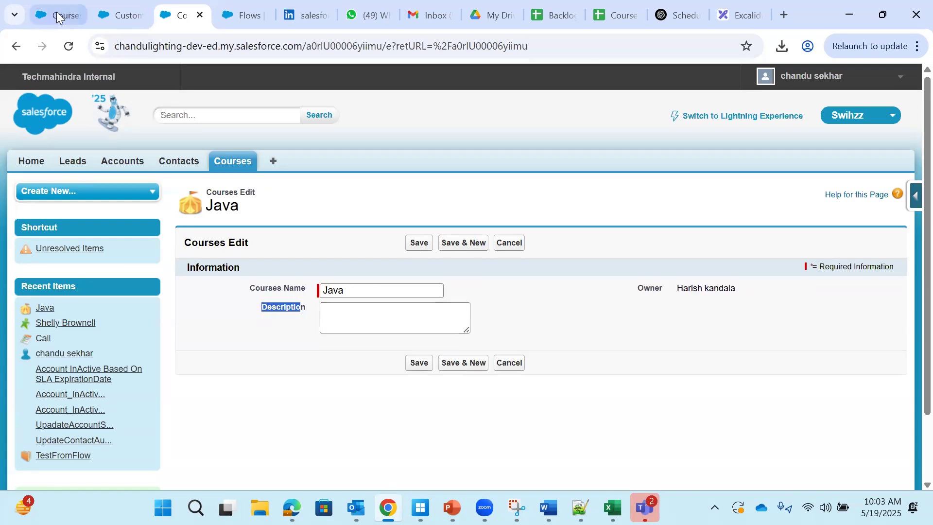
Step: Go back out of the new custom field setup without creating the Text field
{"action": "left_click", "coordinate": [56, 12]}
{"action": "scroll", "coordinate": [106, 116], "scroll_direction": "up", "scroll_amount": 3}
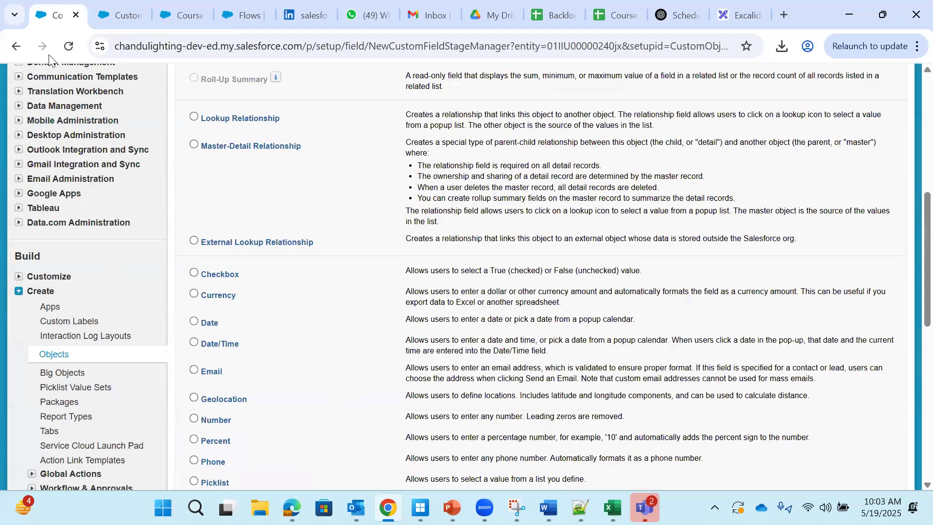
{"action": "left_click", "coordinate": [16, 46]}
Step: Reload the Courses object definition and highlight the Description field's data type under Custom Fields & Relationships
{"action": "left_click", "coordinate": [122, 14]}
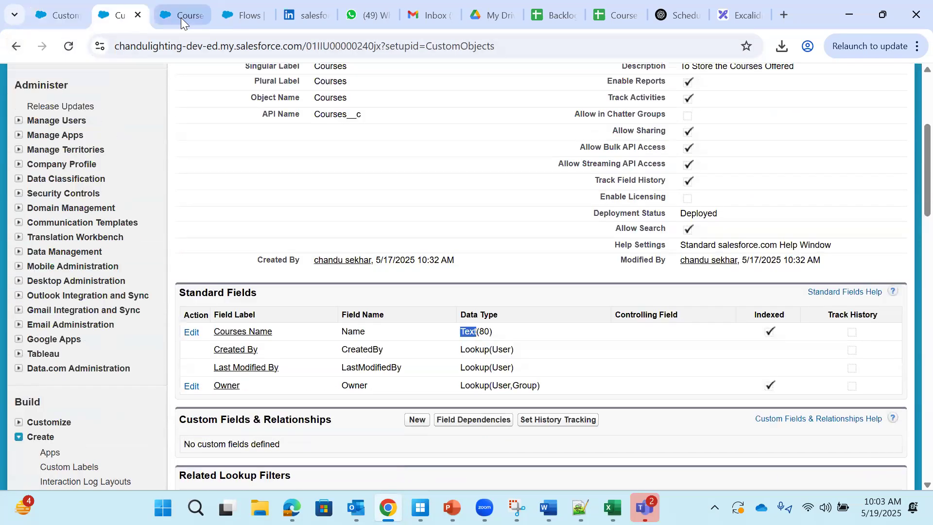
{"action": "left_click", "coordinate": [180, 18]}
{"action": "left_click", "coordinate": [121, 14]}
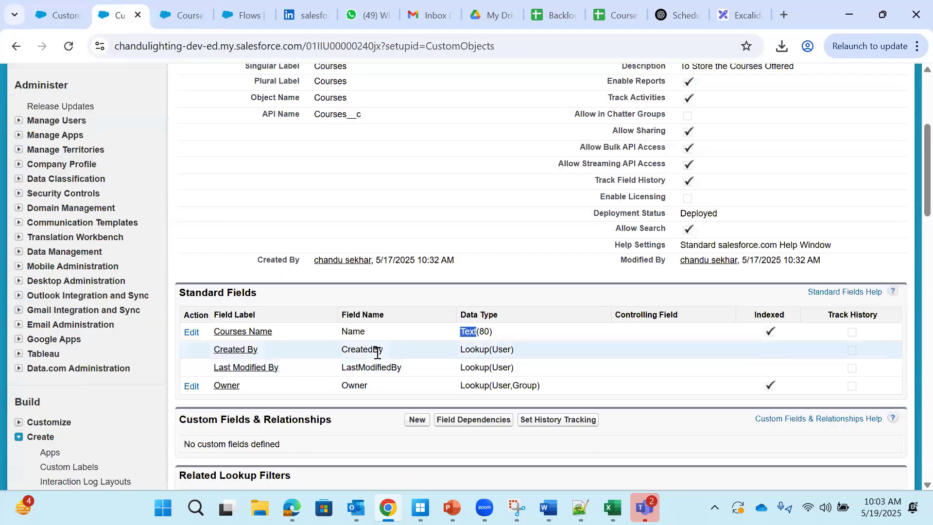
{"action": "scroll", "coordinate": [340, 441], "scroll_direction": "down", "scroll_amount": 1}
{"action": "scroll", "coordinate": [330, 435], "scroll_direction": "up", "scroll_amount": 4}
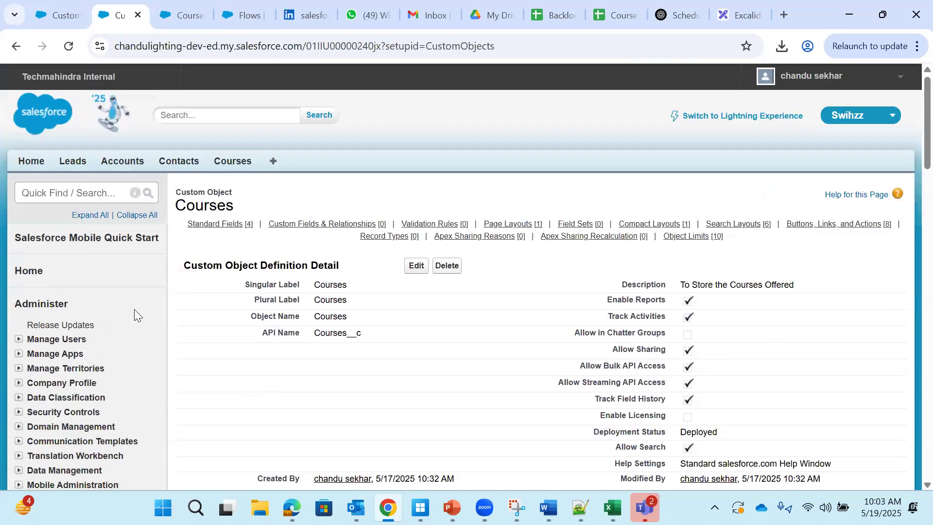
{"action": "left_click", "coordinate": [68, 46]}
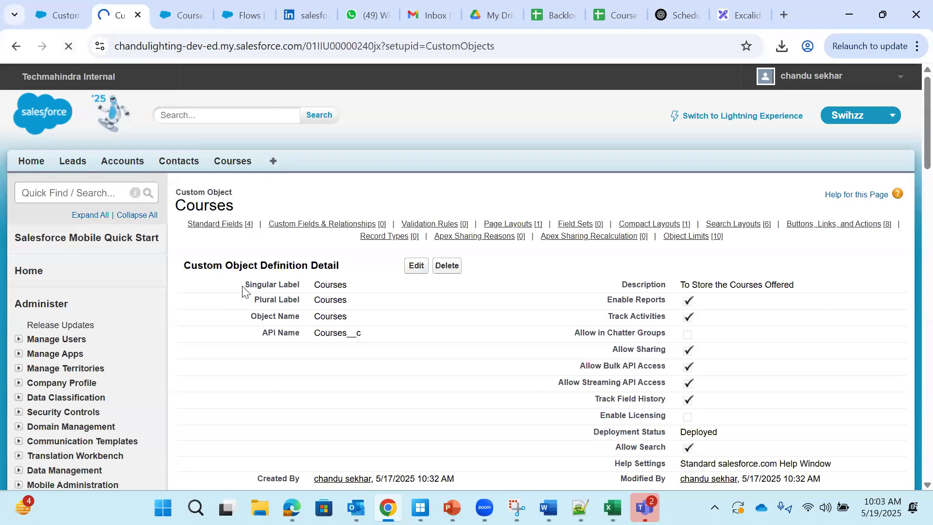
{"action": "scroll", "coordinate": [377, 343], "scroll_direction": "down", "scroll_amount": 4}
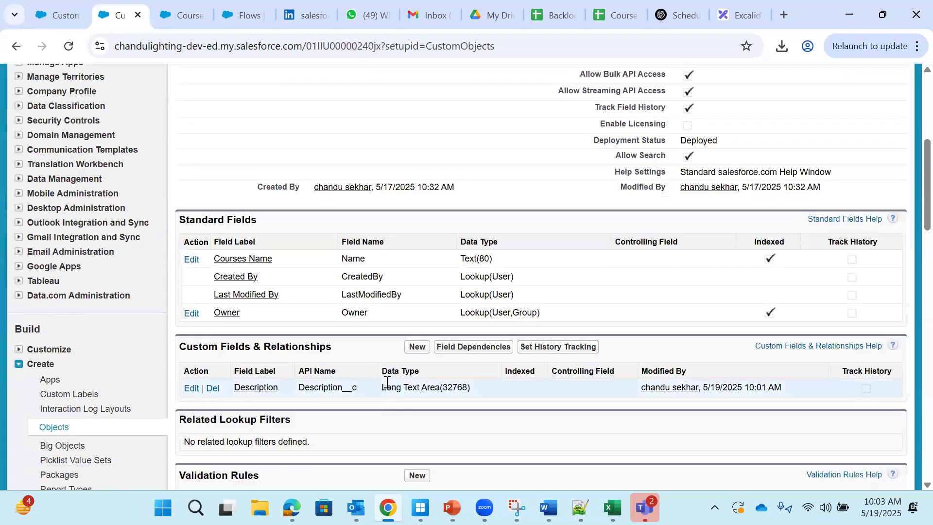
{"action": "left_click_drag", "start_coordinate": [384, 388], "coordinate": [470, 387]}
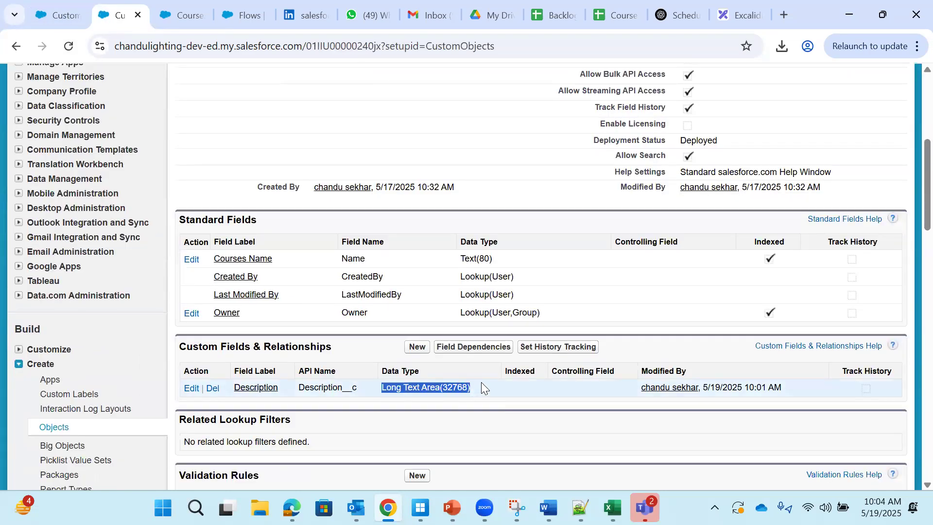
Step: Open the Courses object's Description custom field for editing and look over its general and long text area options
{"action": "left_click", "coordinate": [192, 389]}
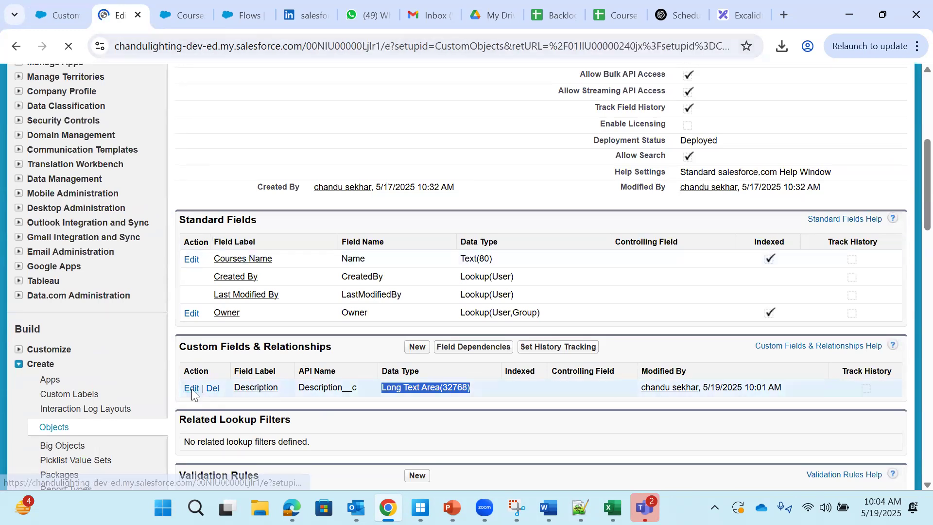
{"action": "scroll", "coordinate": [549, 330], "scroll_direction": "down", "scroll_amount": 5}
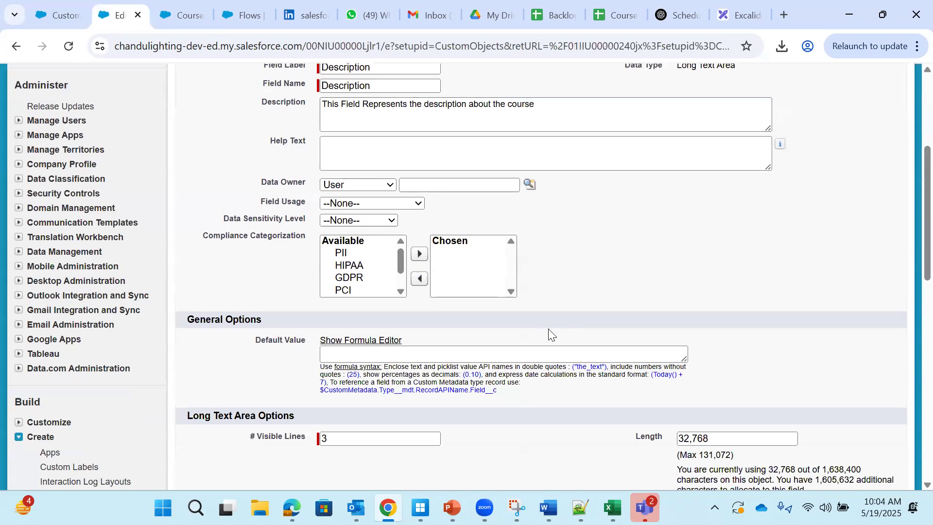
{"action": "scroll", "coordinate": [298, 245], "scroll_direction": "up", "scroll_amount": 2}
{"action": "left_click_drag", "start_coordinate": [272, 214], "coordinate": [306, 213]}
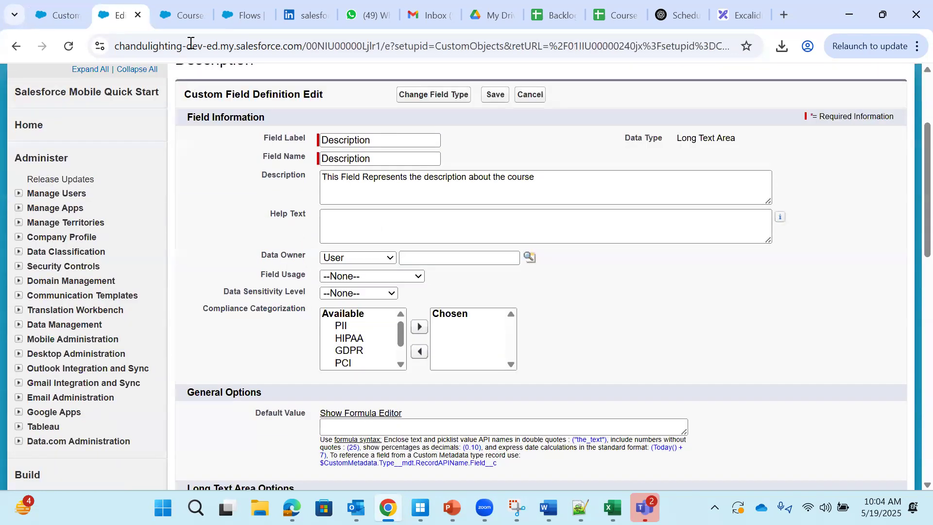
Step: Examine the Description field on the Java course's edit form and compare it with the custom field's definition
{"action": "left_click", "coordinate": [177, 20]}
{"action": "left_click", "coordinate": [237, 304]}
{"action": "double_click", "coordinate": [300, 309]}
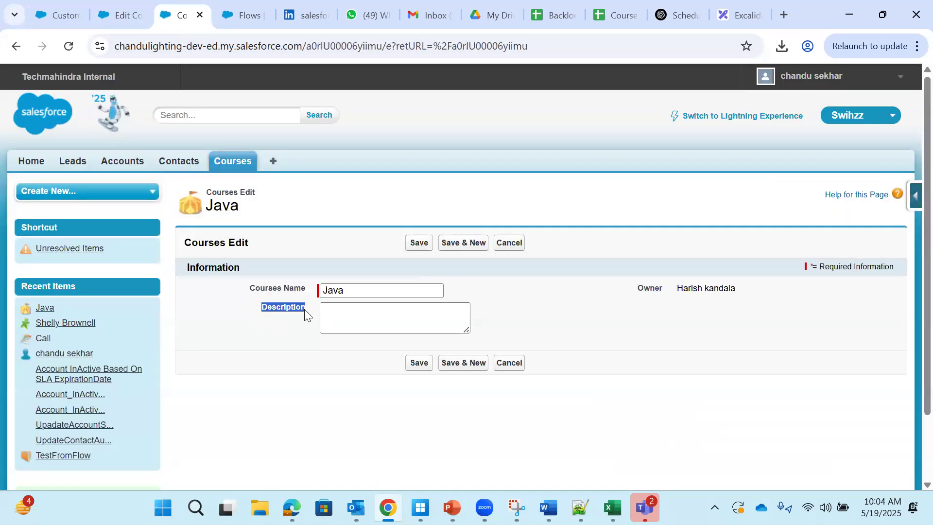
{"action": "left_click", "coordinate": [122, 17]}
{"action": "left_click_drag", "start_coordinate": [263, 179], "coordinate": [310, 179]}
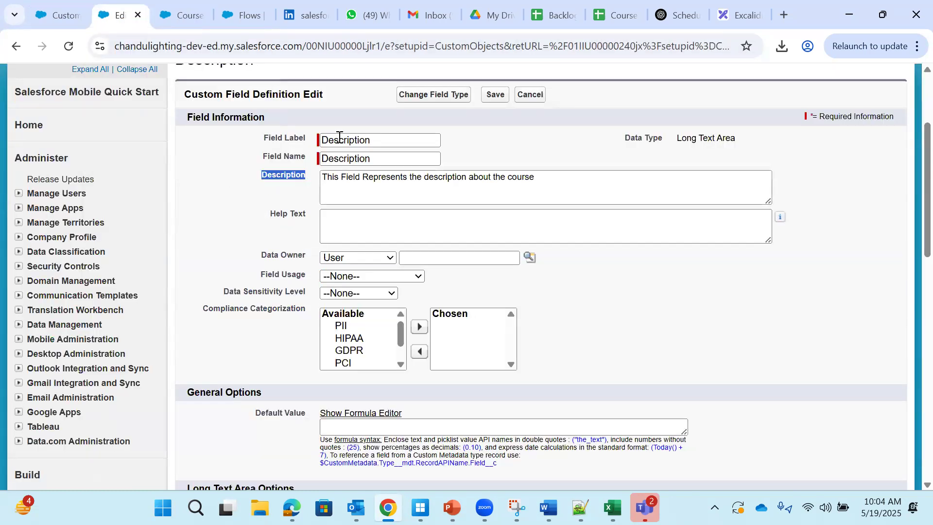
{"action": "left_click", "coordinate": [389, 141]}
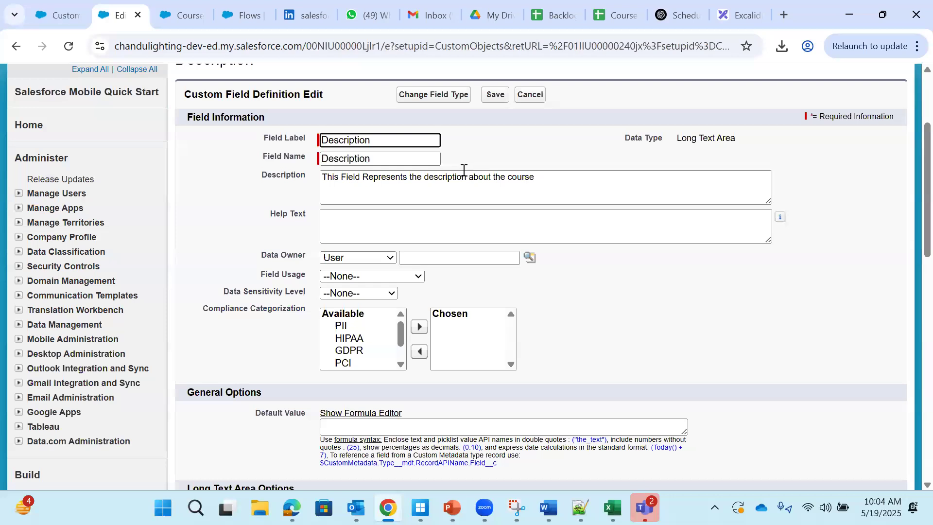
{"action": "left_click", "coordinate": [187, 17]}
{"action": "left_click", "coordinate": [334, 222]}
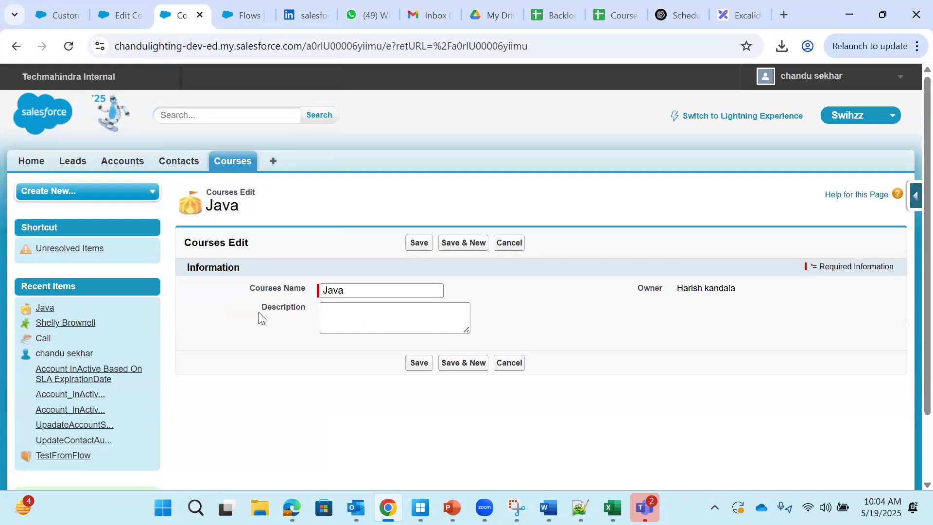
{"action": "double_click", "coordinate": [308, 305]}
{"action": "left_click_drag", "start_coordinate": [262, 307], "coordinate": [305, 311]}
{"action": "left_click", "coordinate": [272, 326]}
{"action": "left_click_drag", "start_coordinate": [259, 306], "coordinate": [296, 307]}
{"action": "left_click", "coordinate": [328, 314]}
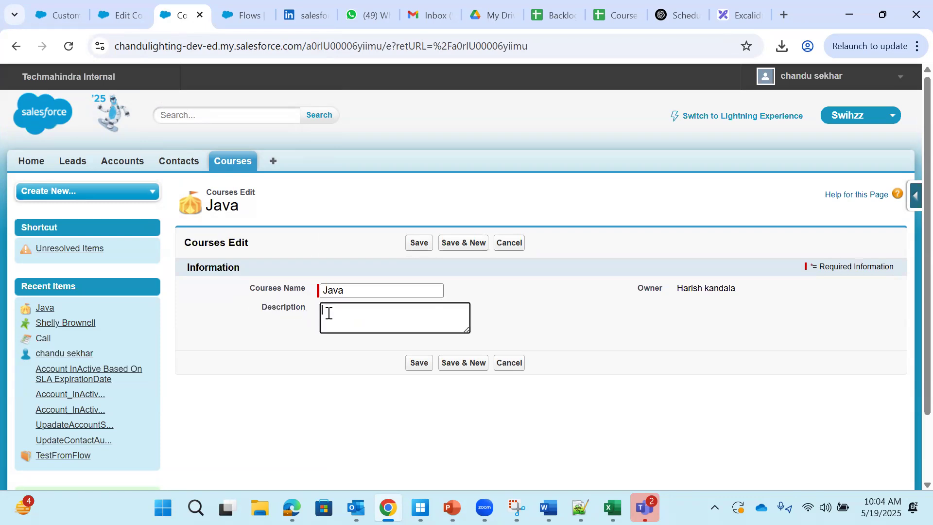
{"action": "left_click", "coordinate": [471, 329]}
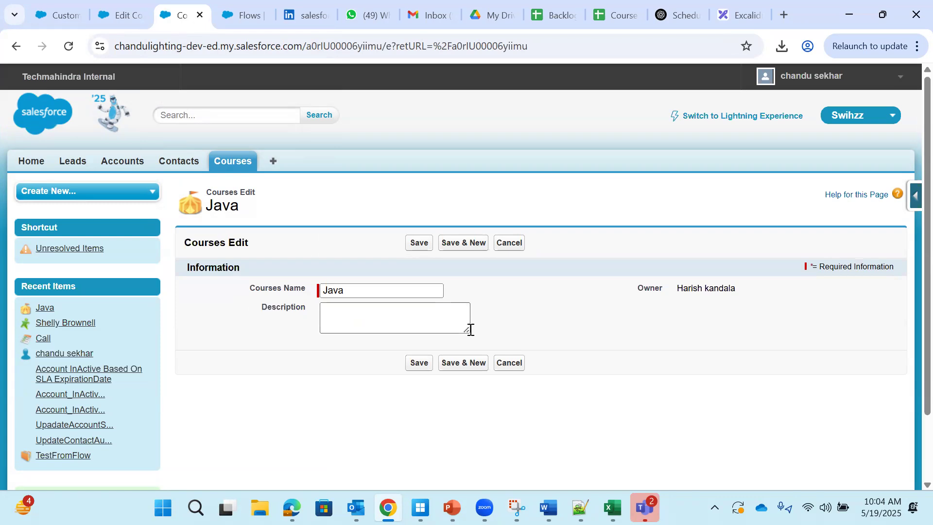
{"action": "left_click_drag", "start_coordinate": [467, 328], "coordinate": [467, 331]}
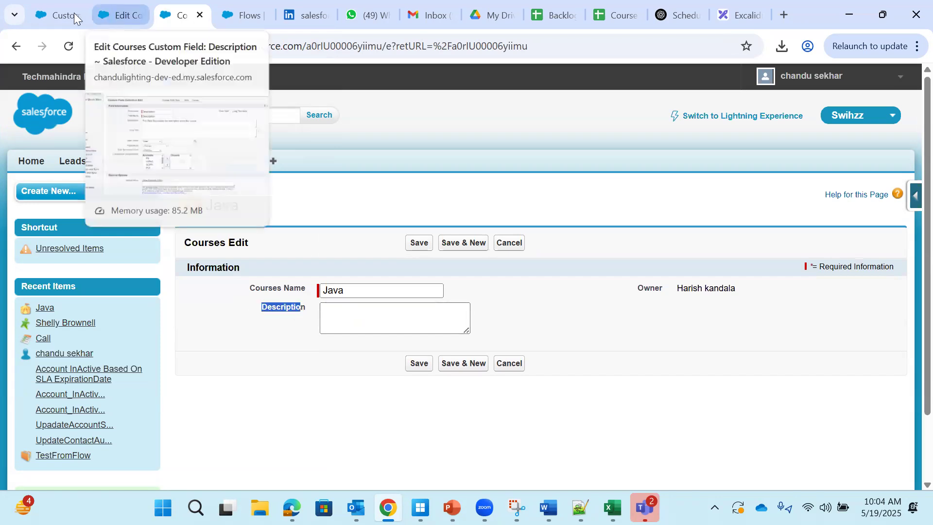
Step: Copy the Description field's text "This Field Represents the description about the course" into its Help Text and save the field
{"action": "left_click", "coordinate": [44, 16]}
{"action": "left_click", "coordinate": [120, 15]}
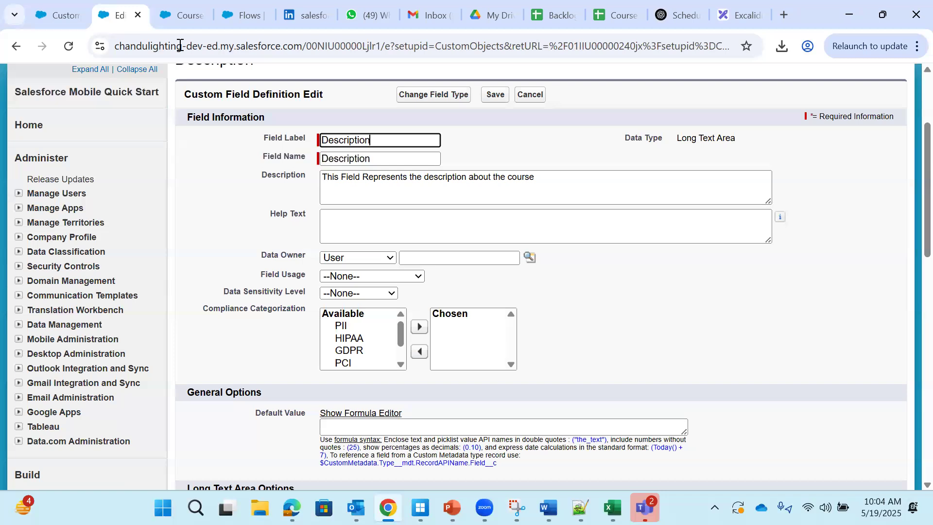
{"action": "left_click_drag", "start_coordinate": [544, 178], "coordinate": [293, 175]}
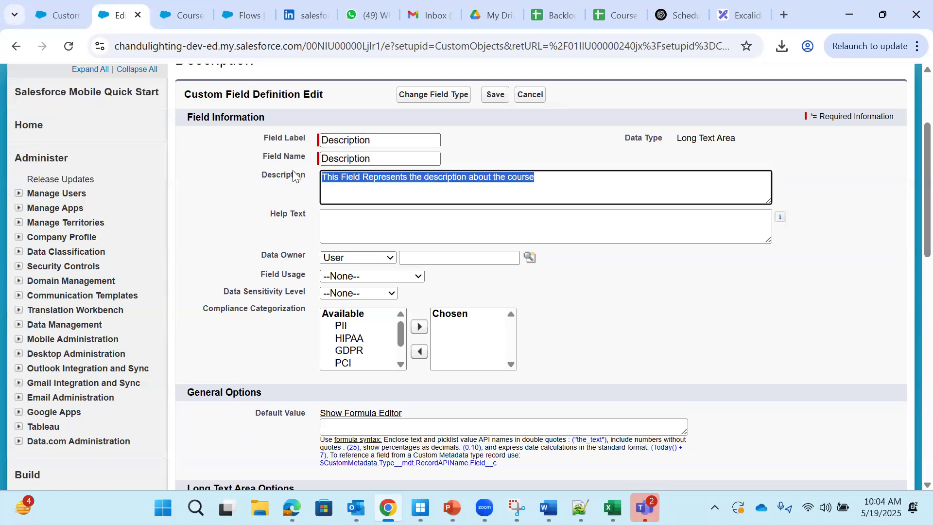
{"action": "key", "text": "ctrl+c"}
{"action": "left_click", "coordinate": [340, 216]}
{"action": "key", "text": "ctrl+v"}
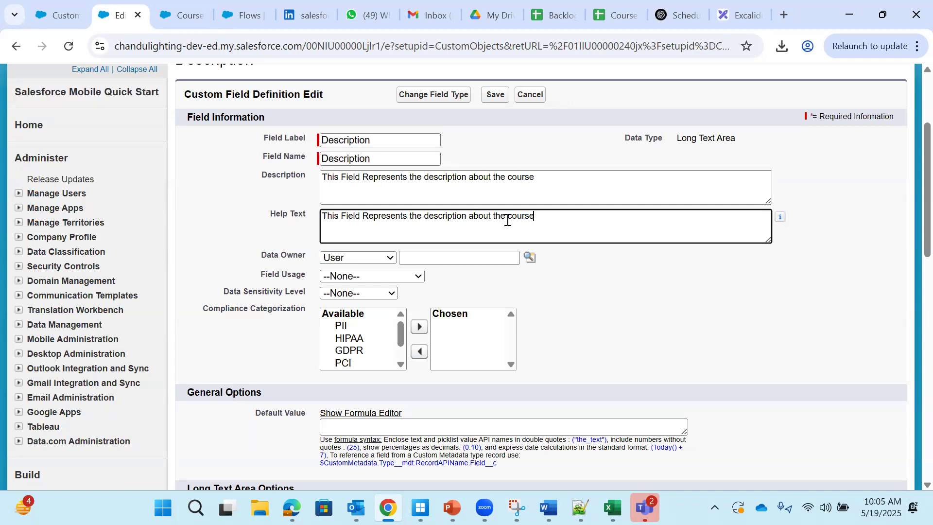
{"action": "left_click_drag", "start_coordinate": [254, 175], "coordinate": [302, 178]}
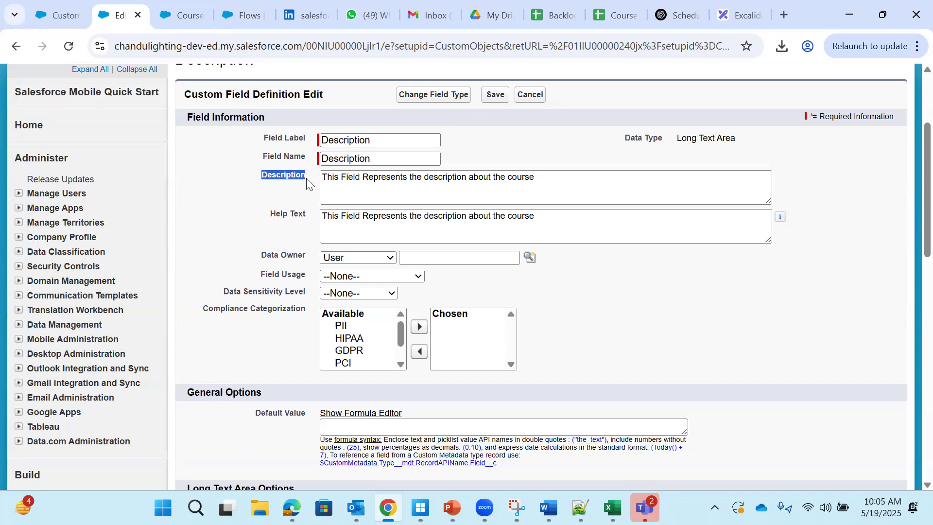
{"action": "left_click_drag", "start_coordinate": [270, 213], "coordinate": [305, 214]}
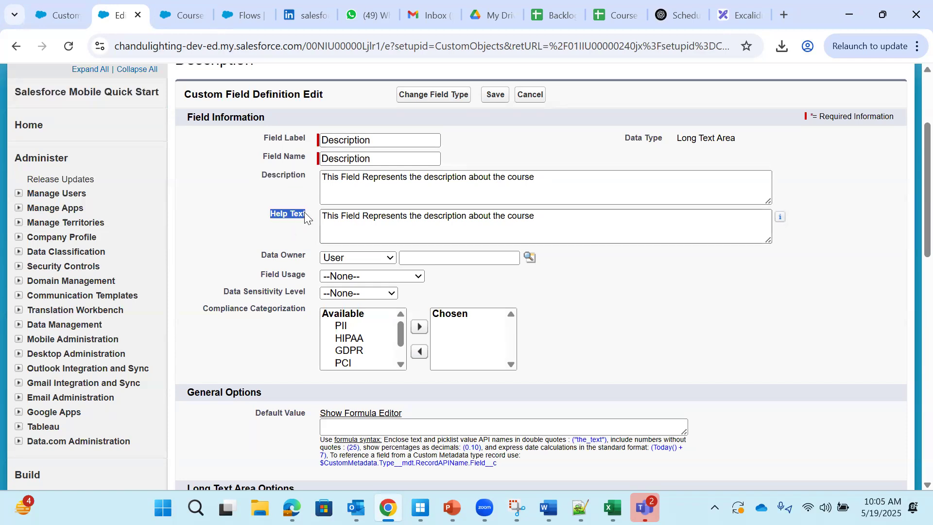
{"action": "left_click", "coordinate": [495, 96]}
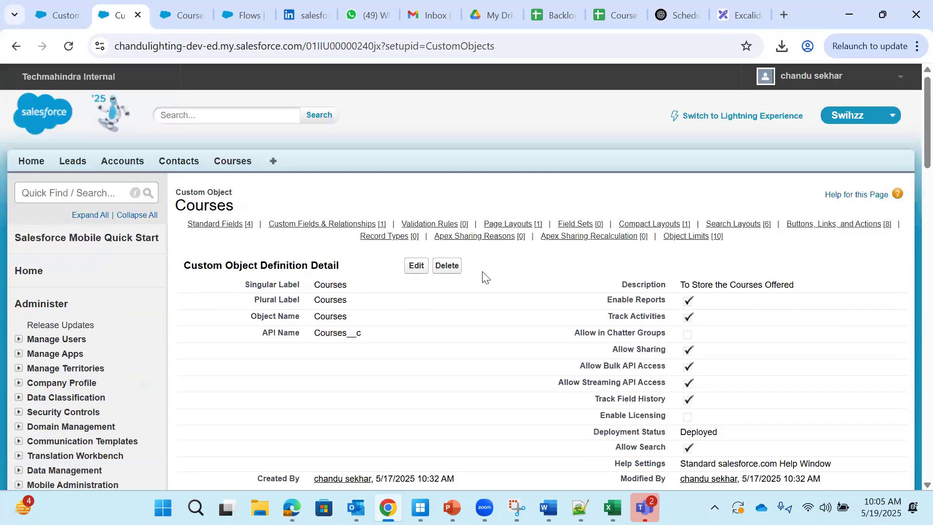
Step: Open the Description custom field's detail page from the Courses object and check its help text
{"action": "scroll", "coordinate": [410, 315], "scroll_direction": "down", "scroll_amount": 5}
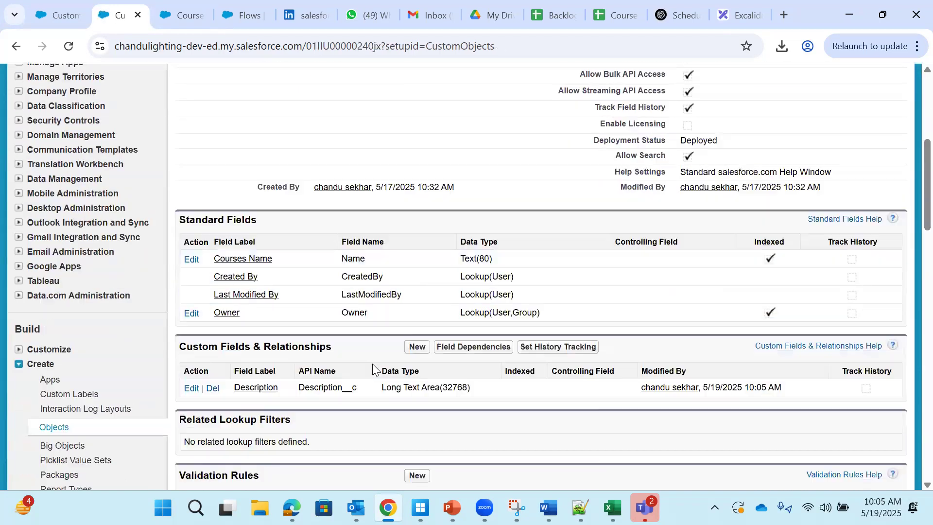
{"action": "left_click", "coordinate": [257, 392]}
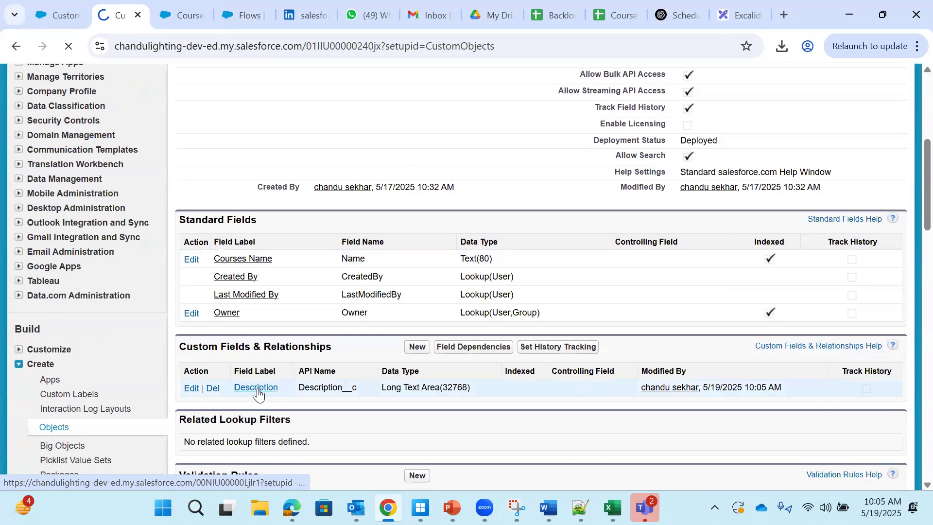
{"action": "left_click_drag", "start_coordinate": [314, 364], "coordinate": [585, 374]}
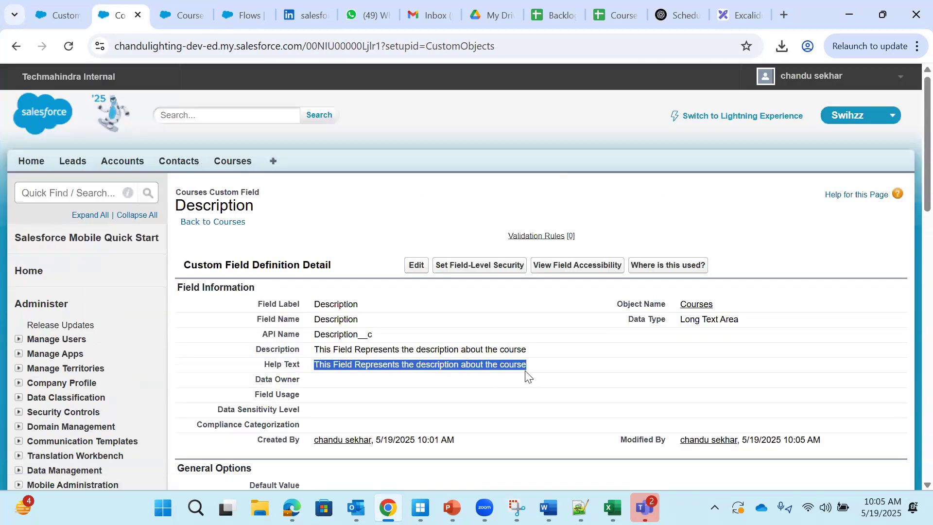
Step: Reload the Java course's edit form and display the help text beside its Description field
{"action": "left_click", "coordinate": [174, 11]}
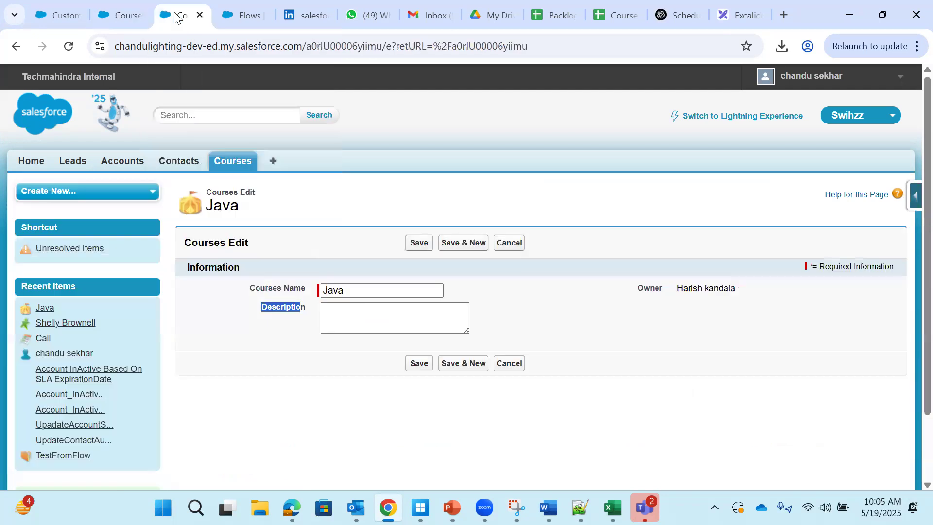
{"action": "left_click", "coordinate": [71, 42]}
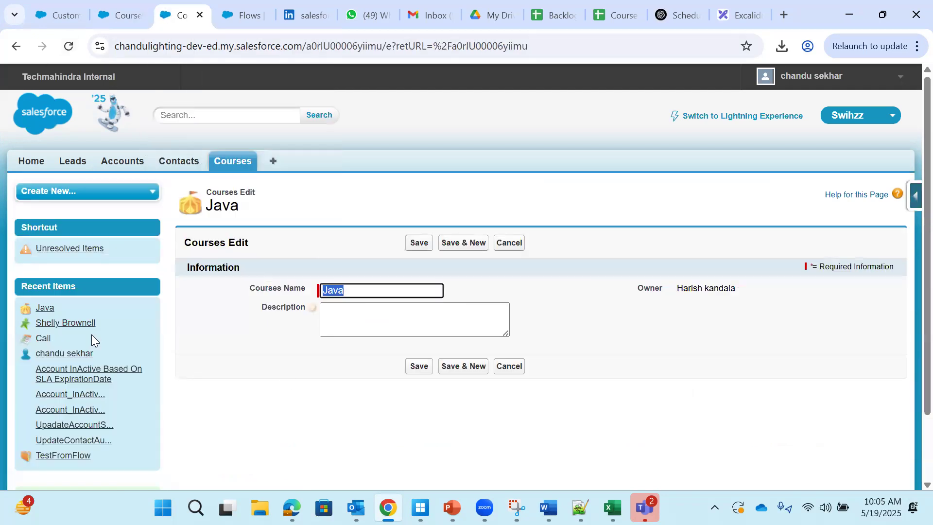
{"action": "left_click", "coordinate": [638, 228]}
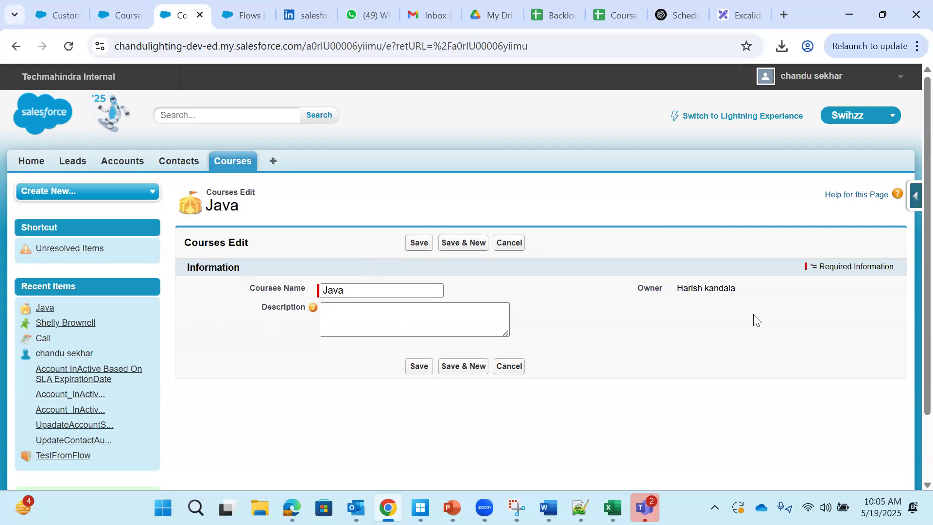
{"action": "mouse_move", "coordinate": [313, 312]}
Step: Enter "Java Course is having bootstarp" as the Java course's description
{"action": "left_click", "coordinate": [353, 311]}
{"action": "type", "text": "Ja"}
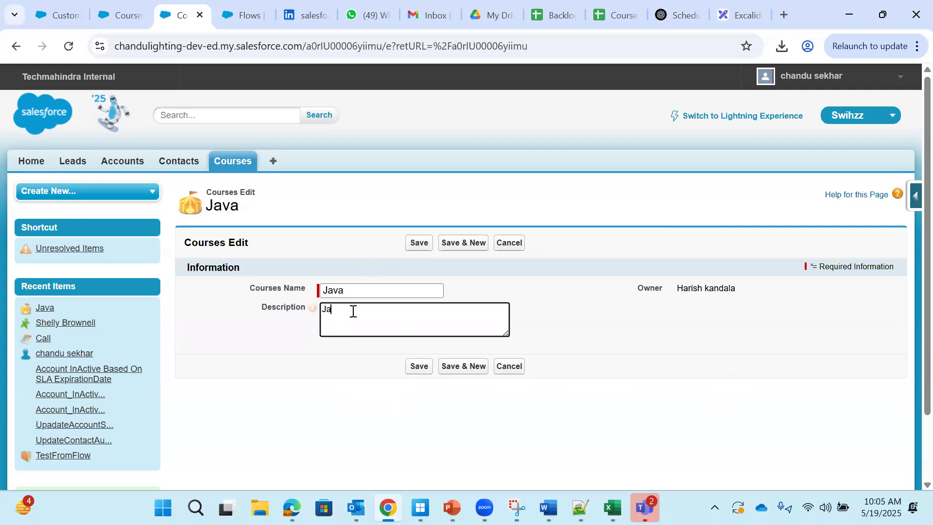
{"action": "type", "text": "va Course"}
{"action": "left_click", "coordinate": [322, 313]}
{"action": "type", "text": "is having"}
{"action": "type", "text": " bootst"}
{"action": "type", "text": "RA"}
{"action": "key", "text": "BackSpace"}
{"action": "key", "text": "BackSpace"}
{"action": "type", "text": "starp"}
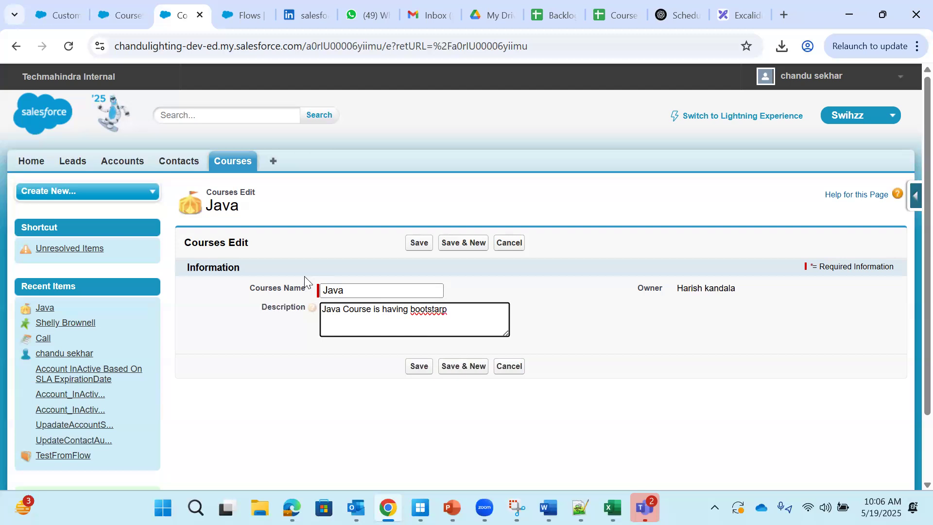
Step: Review the Description custom field's definition, comparing its description with its help text and checking the number of visible lines
{"action": "left_click", "coordinate": [117, 17]}
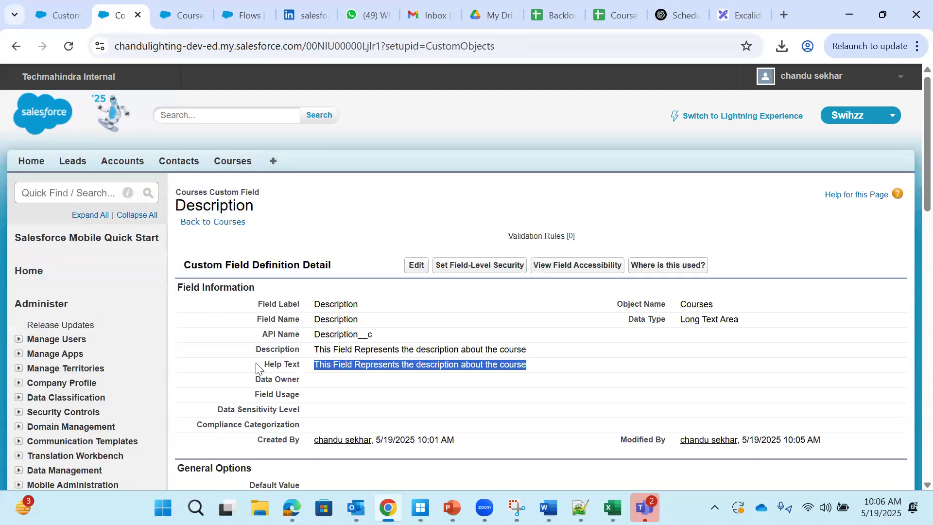
{"action": "left_click_drag", "start_coordinate": [253, 349], "coordinate": [543, 339]}
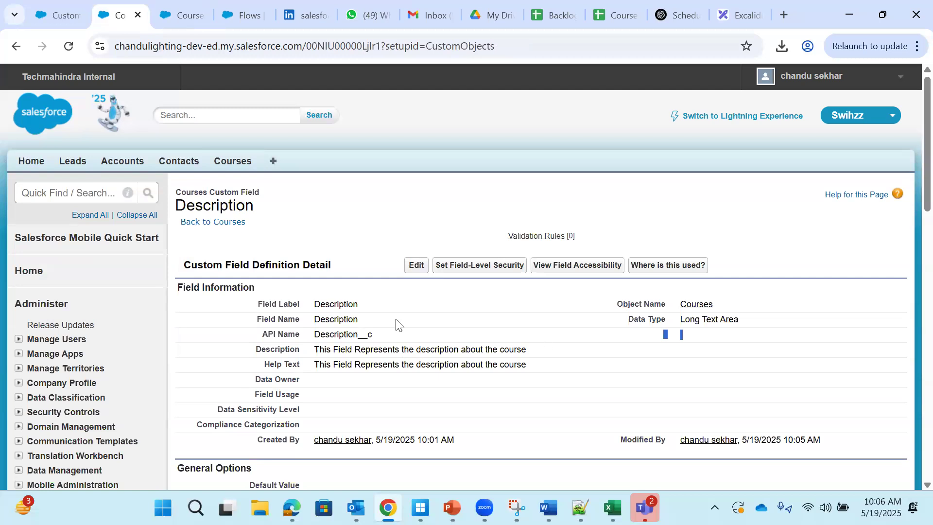
{"action": "left_click_drag", "start_coordinate": [316, 349], "coordinate": [544, 362]}
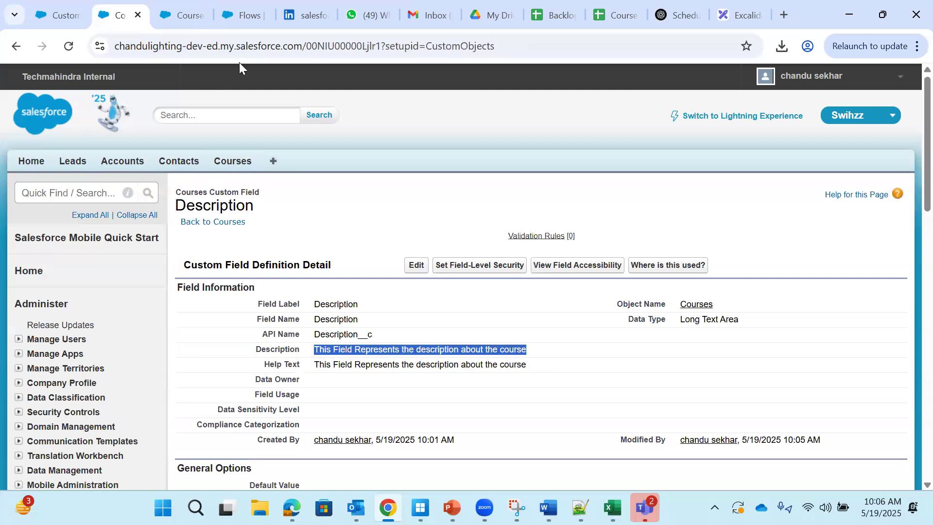
{"action": "left_click", "coordinate": [185, 18]}
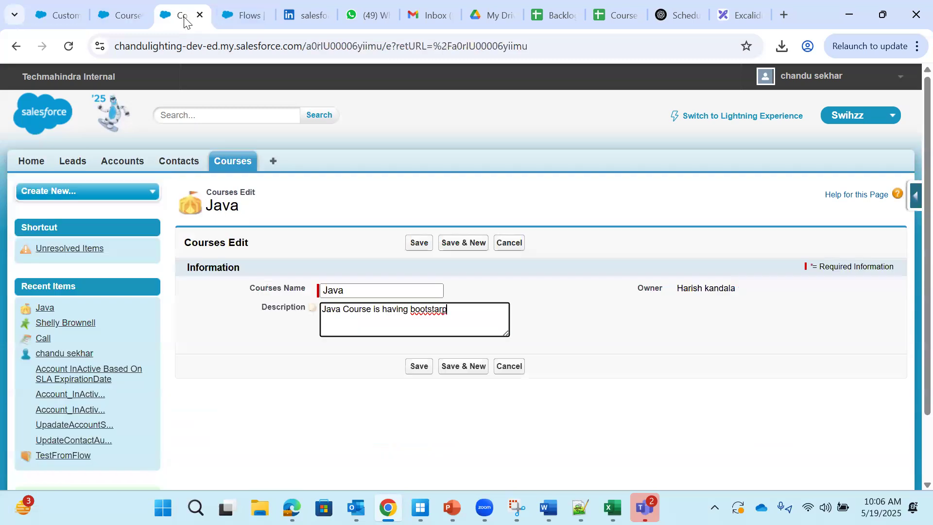
{"action": "left_click", "coordinate": [144, 7]}
{"action": "scroll", "coordinate": [283, 322], "scroll_direction": "down", "scroll_amount": 1}
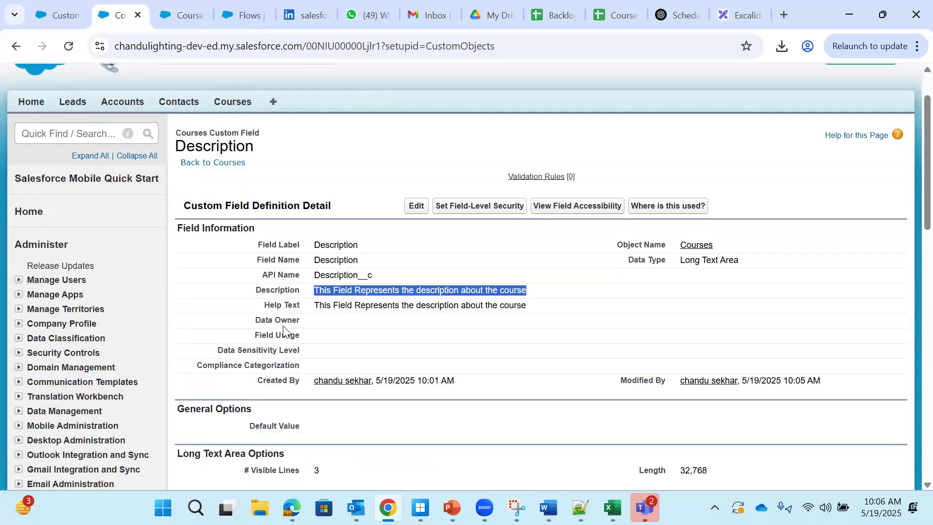
{"action": "scroll", "coordinate": [284, 332], "scroll_direction": "down", "scroll_amount": 1}
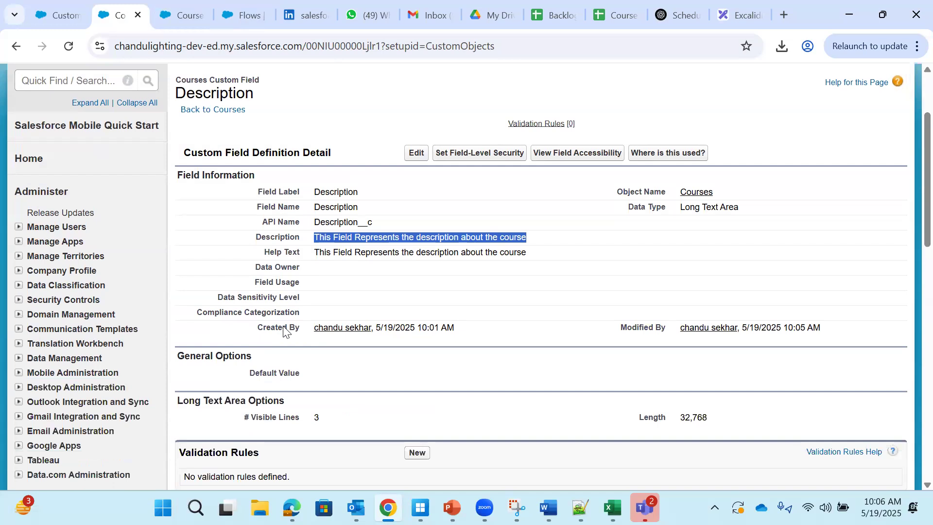
{"action": "scroll", "coordinate": [284, 330], "scroll_direction": "down", "scroll_amount": 1}
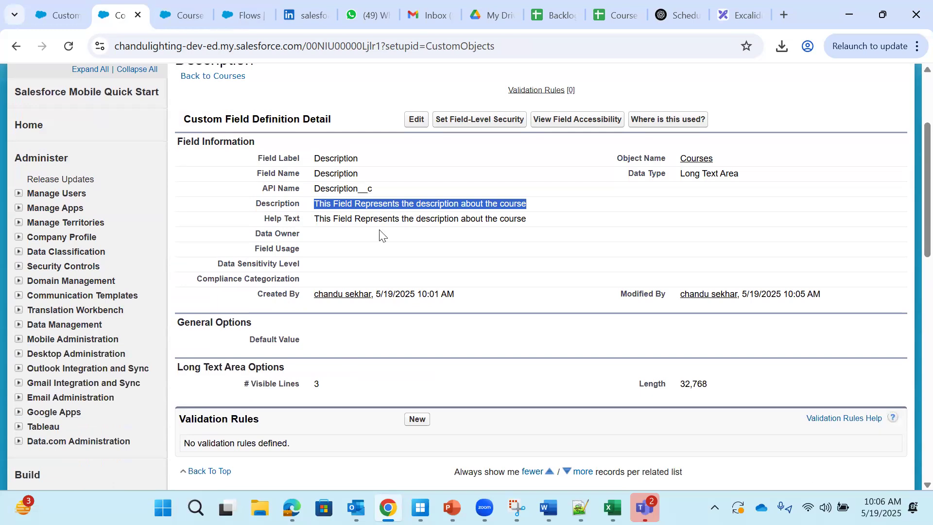
{"action": "left_click", "coordinate": [304, 241]}
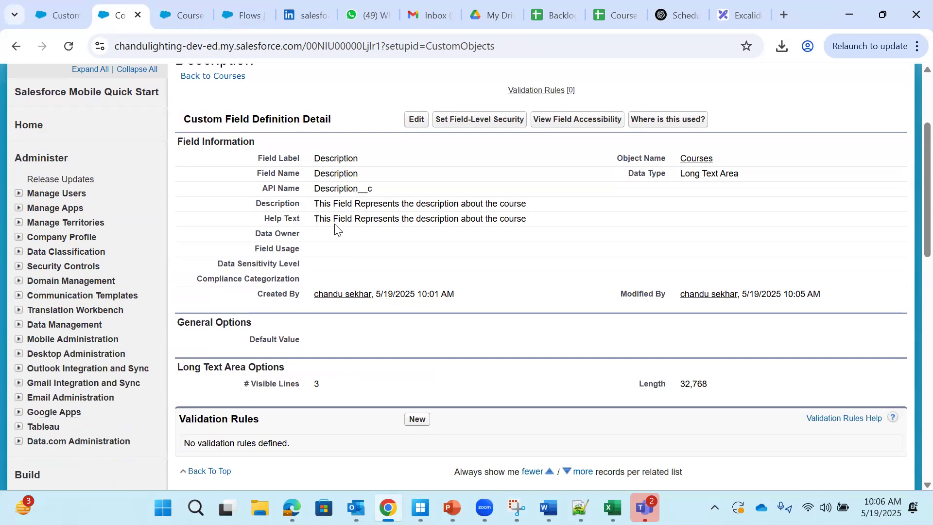
{"action": "left_click", "coordinate": [317, 394]}
Step: Return to the Java course's edit form and add blank lines below the text in its Description field
{"action": "left_click", "coordinate": [56, 16]}
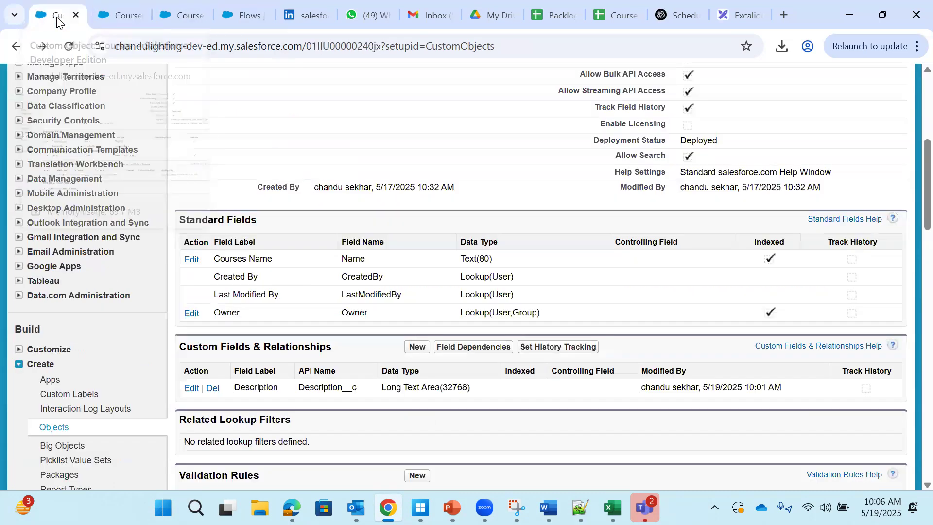
{"action": "left_click", "coordinate": [175, 14]}
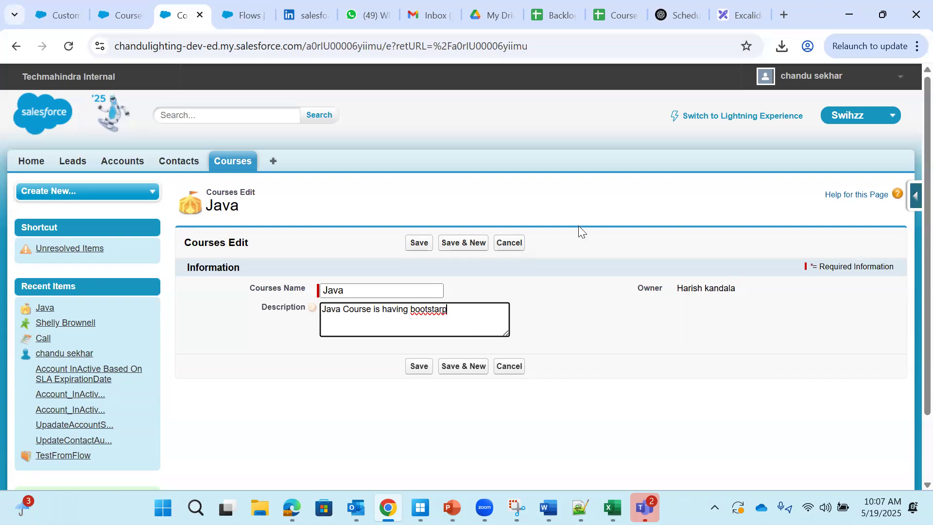
{"action": "key", "text": "Return"}
{"action": "key", "text": "Return"}
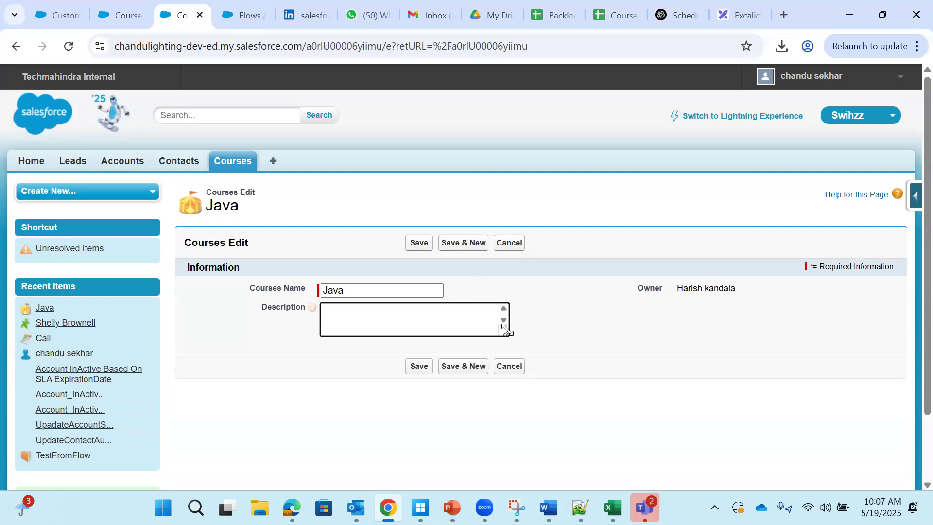
Step: Enlarge the Description text box, discard the Java course's unsaved edits, and highlight the Description label on its detail page
{"action": "left_click_drag", "start_coordinate": [505, 332], "coordinate": [527, 358]}
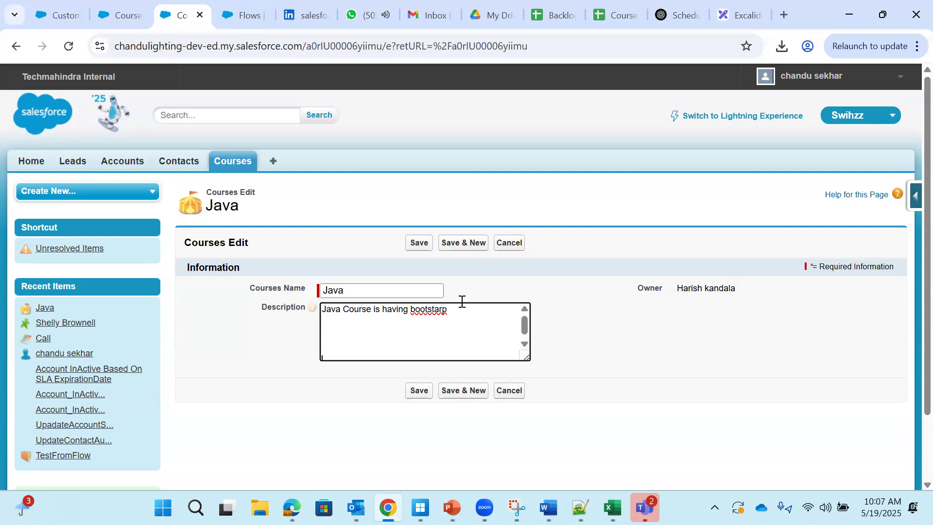
{"action": "left_click", "coordinate": [509, 244]}
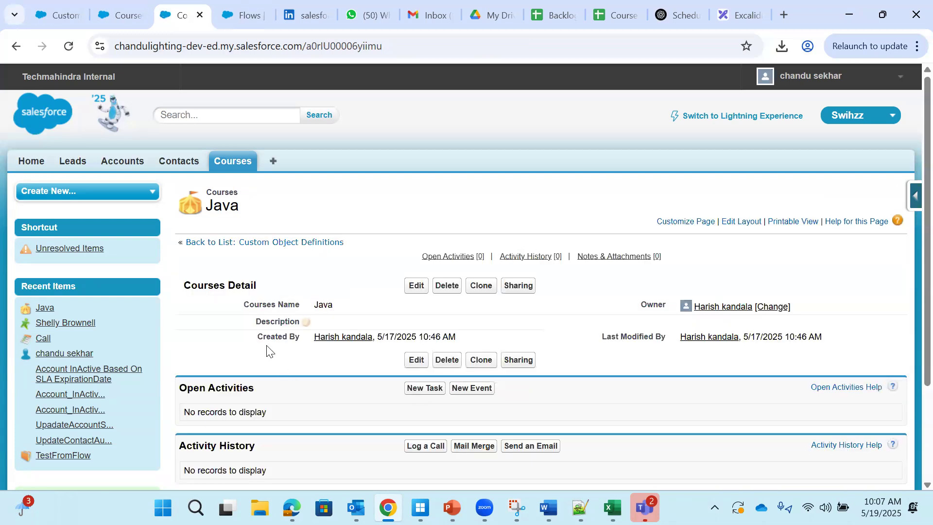
{"action": "left_click_drag", "start_coordinate": [251, 325], "coordinate": [299, 322]}
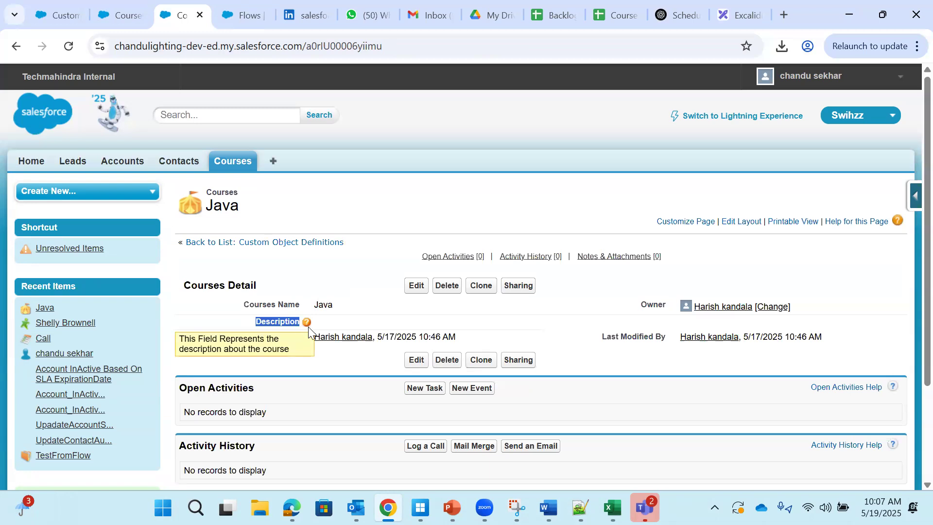
Step: Return to the Courses object definition from the Description field and start a new custom field, bringing up its text data types
{"action": "left_click", "coordinate": [117, 15]}
{"action": "scroll", "coordinate": [320, 238], "scroll_direction": "up", "scroll_amount": 3}
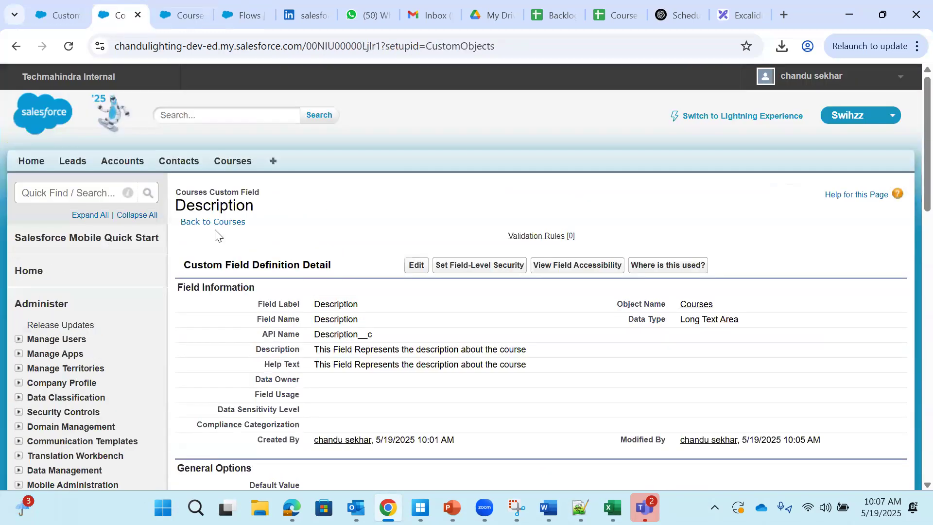
{"action": "left_click", "coordinate": [212, 222]}
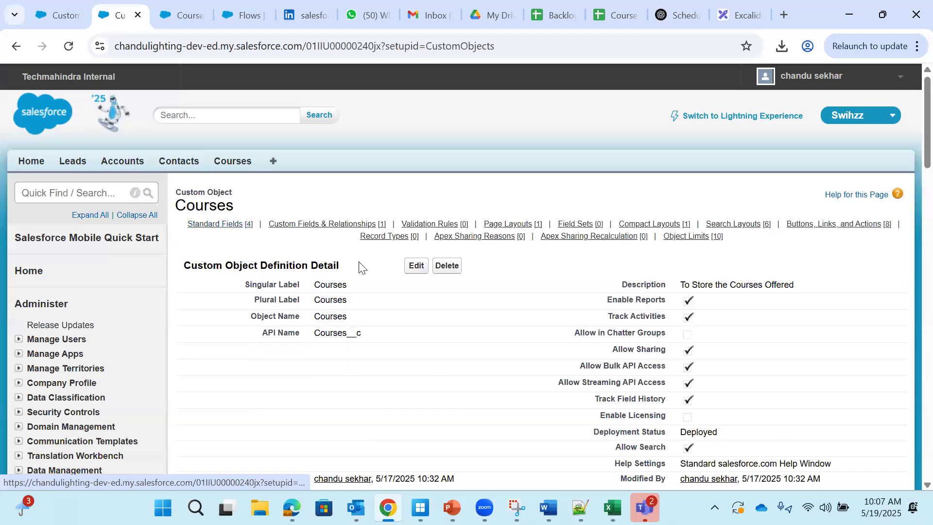
{"action": "scroll", "coordinate": [413, 315], "scroll_direction": "down", "scroll_amount": 3}
{"action": "left_click", "coordinate": [415, 420]}
{"action": "scroll", "coordinate": [440, 351], "scroll_direction": "down", "scroll_amount": 2}
{"action": "scroll", "coordinate": [439, 350], "scroll_direction": "down", "scroll_amount": 10}
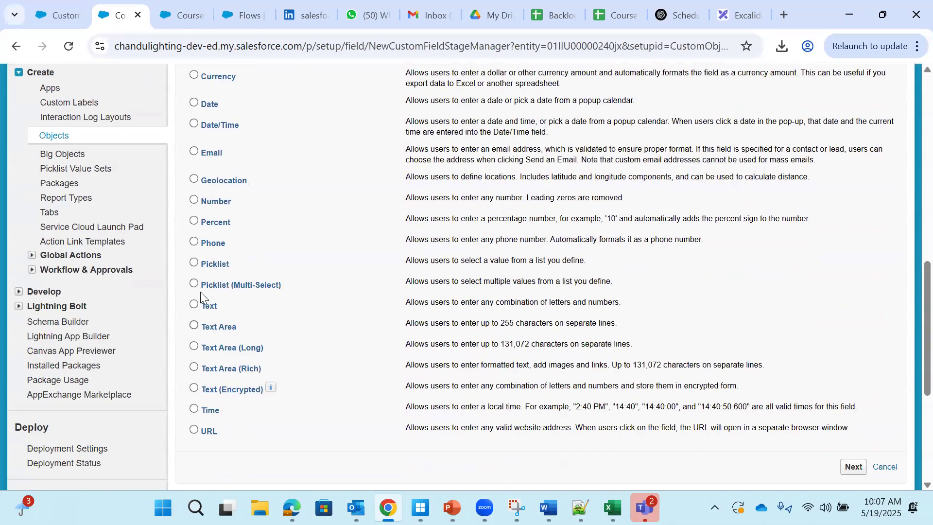
Step: Compare the descriptions of the Text, Text Area, Text Area (Long), Text Area (Rich) and Text (Encrypted) data types
{"action": "double_click", "coordinate": [208, 307]}
{"action": "left_click_drag", "start_coordinate": [202, 349], "coordinate": [259, 351]}
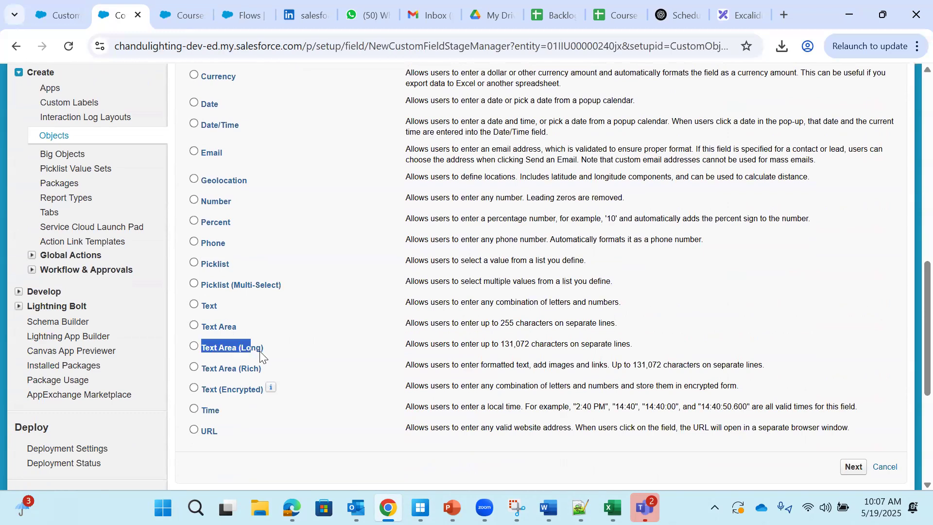
{"action": "left_click_drag", "start_coordinate": [199, 327], "coordinate": [240, 330]}
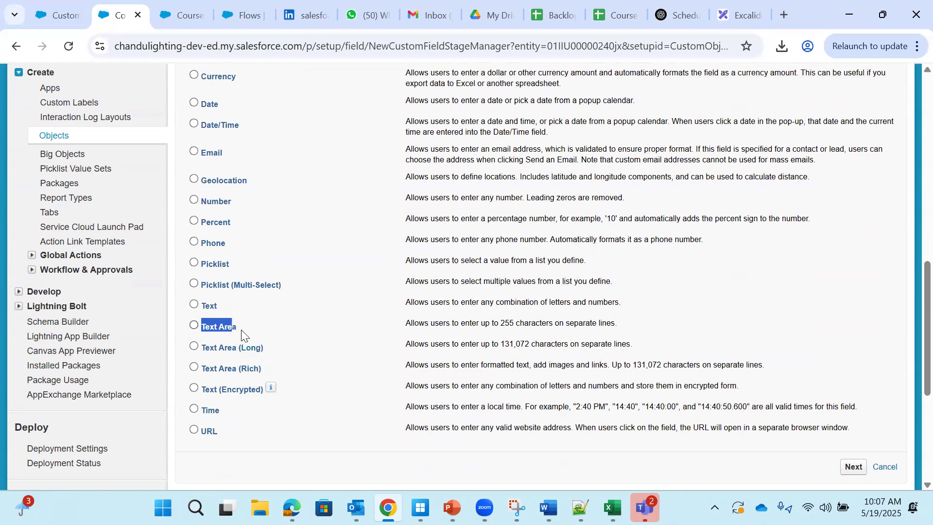
{"action": "left_click_drag", "start_coordinate": [168, 308], "coordinate": [753, 389]}
{"action": "left_click", "coordinate": [186, 315]}
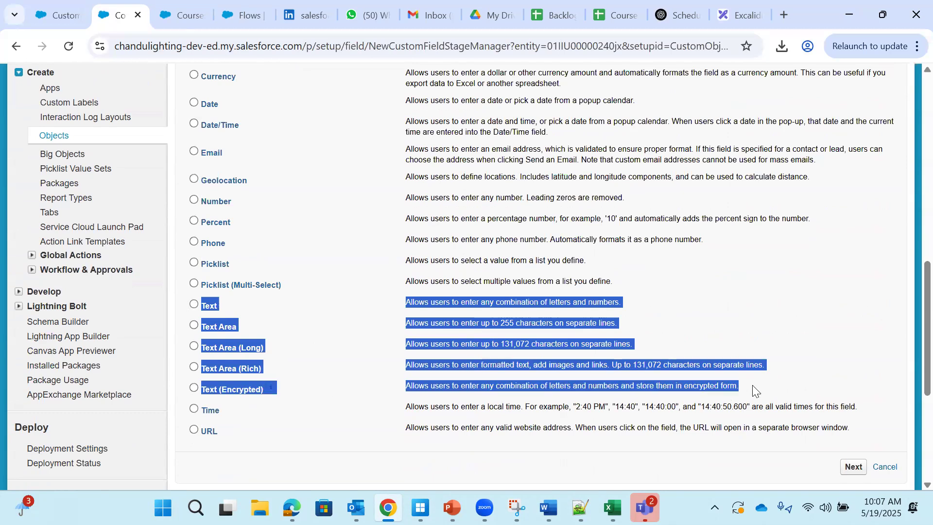
{"action": "left_click", "coordinate": [627, 297]}
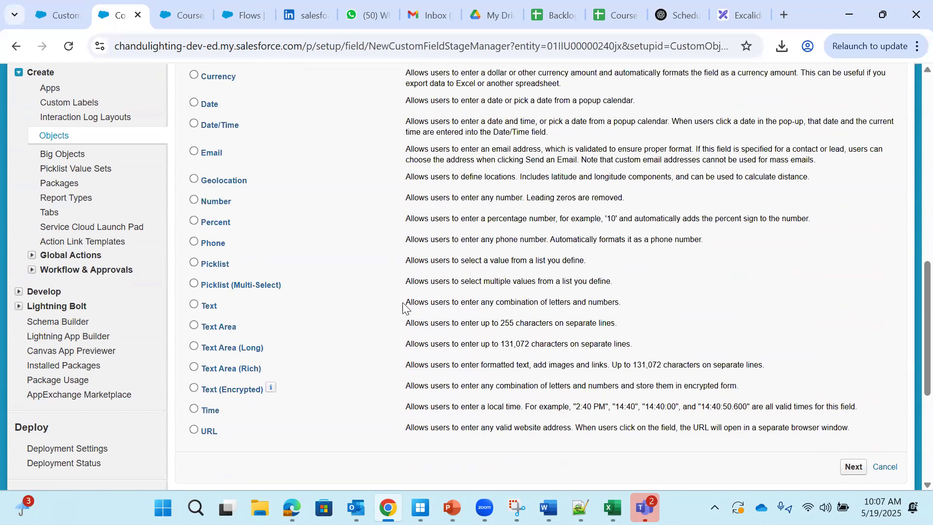
{"action": "triple_click", "coordinate": [538, 299]}
{"action": "left_click_drag", "start_coordinate": [407, 322], "coordinate": [609, 325]}
{"action": "left_click_drag", "start_coordinate": [408, 344], "coordinate": [612, 344]}
{"action": "left_click_drag", "start_coordinate": [672, 360], "coordinate": [751, 362]}
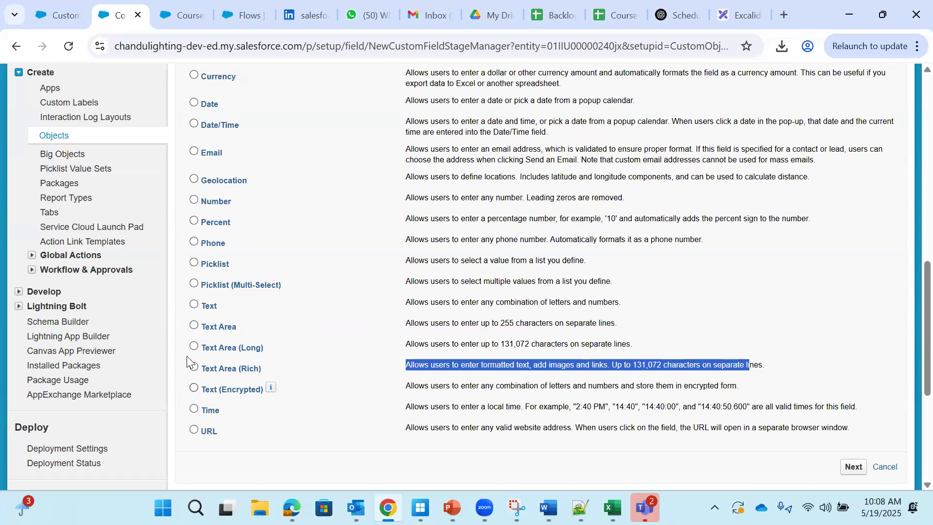
{"action": "left_click_drag", "start_coordinate": [494, 343], "coordinate": [577, 343]}
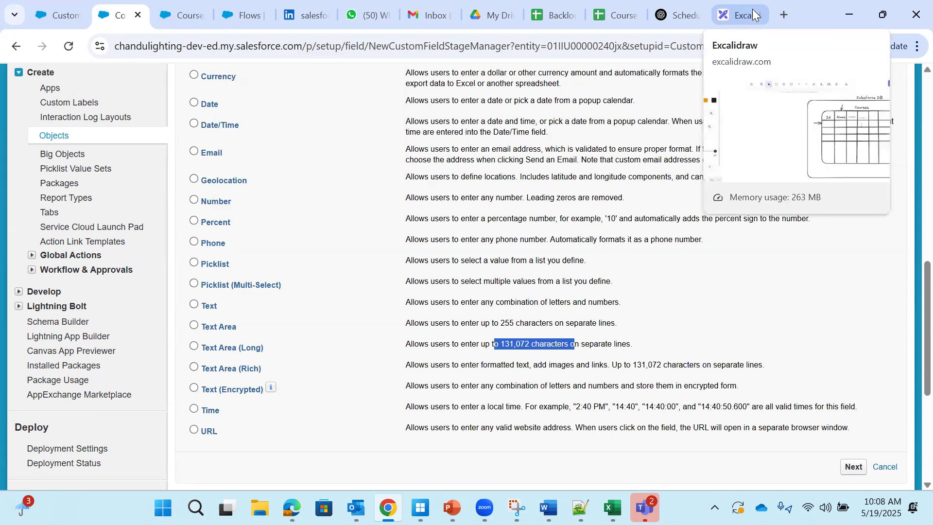
Step: Search Google for "swhizz technologies images" in a new browser tab and show the image results
{"action": "left_click", "coordinate": [790, 18]}
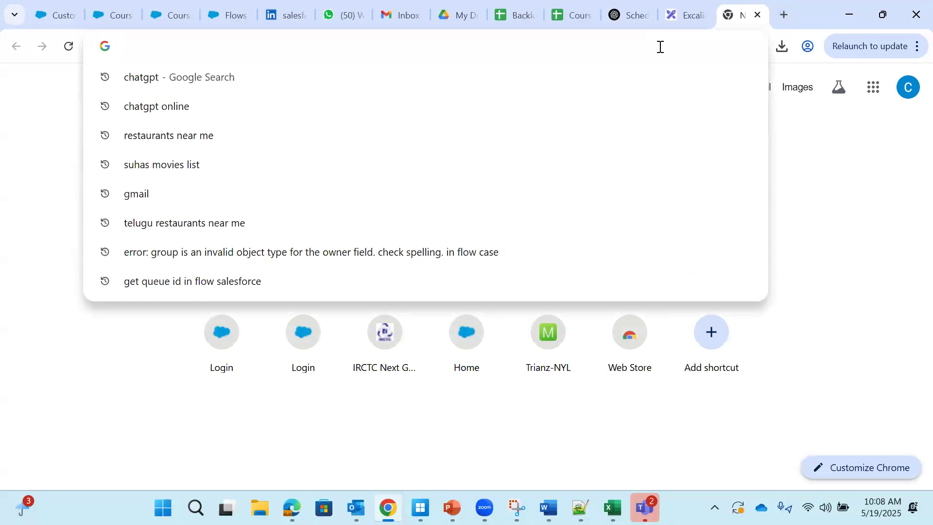
{"action": "type", "text": "sw"}
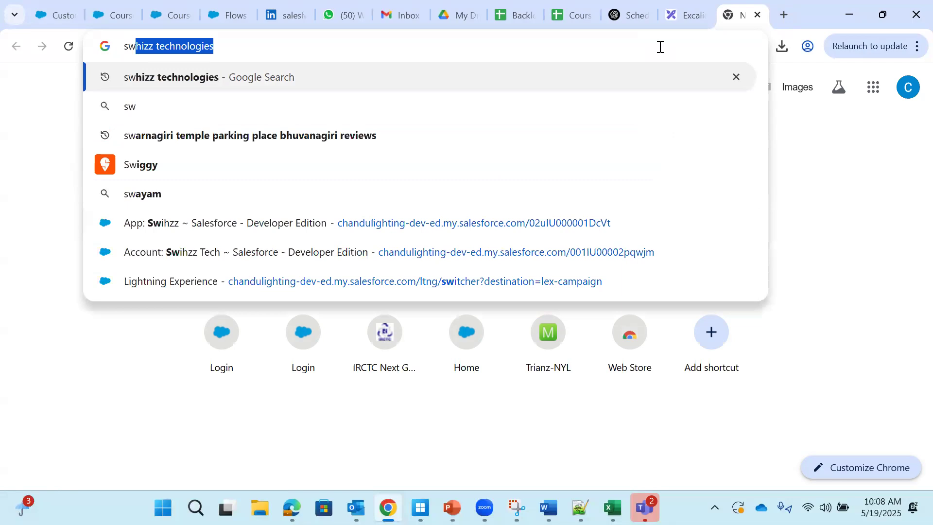
{"action": "type", "text": "i"}
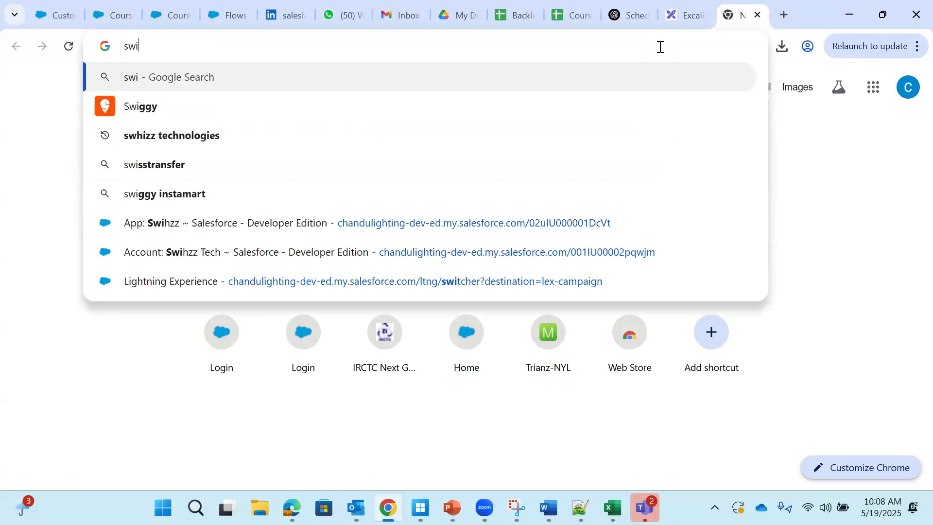
{"action": "left_click", "coordinate": [188, 138]}
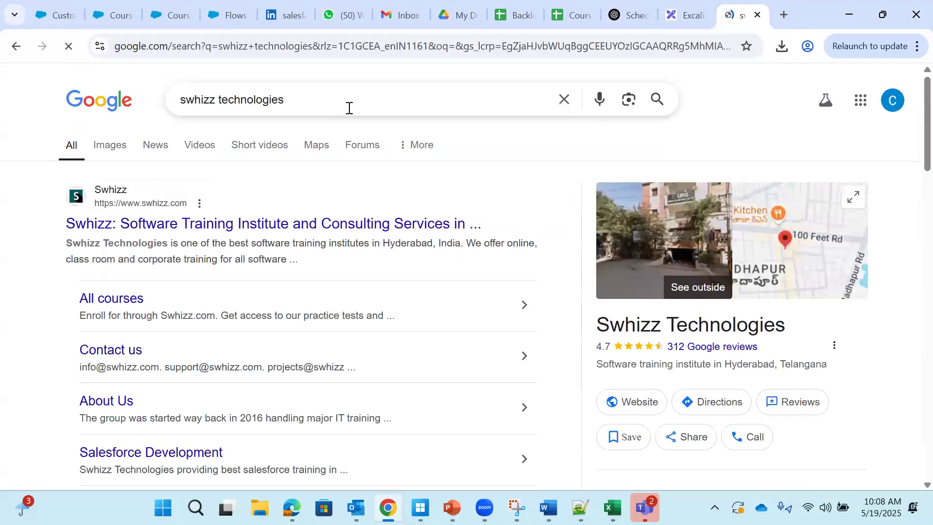
{"action": "left_click", "coordinate": [349, 107]}
{"action": "type", "text": "image"}
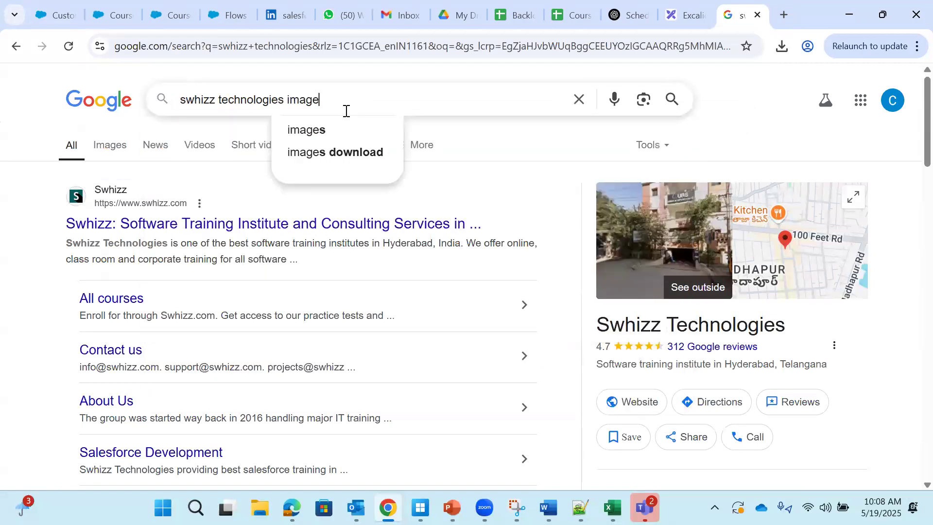
{"action": "type", "text": "s"}
{"action": "key", "text": "Return"}
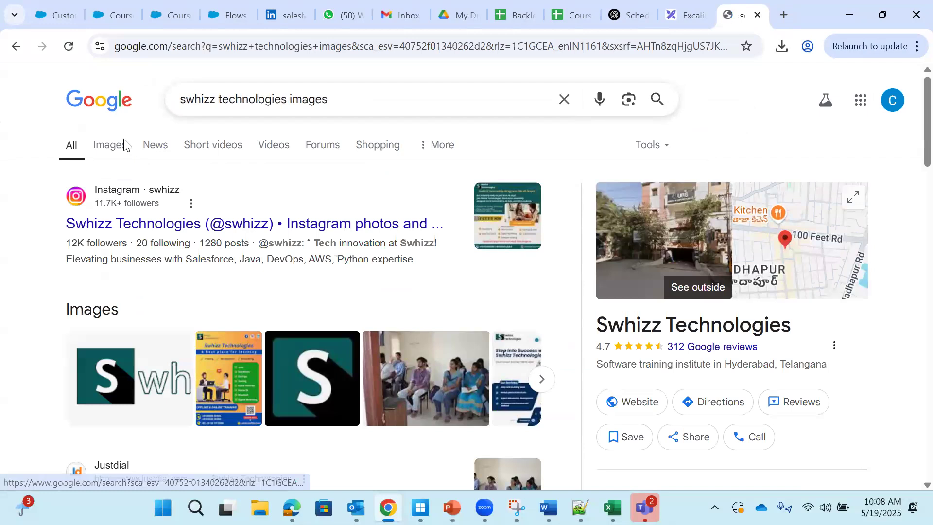
{"action": "left_click", "coordinate": [124, 144]}
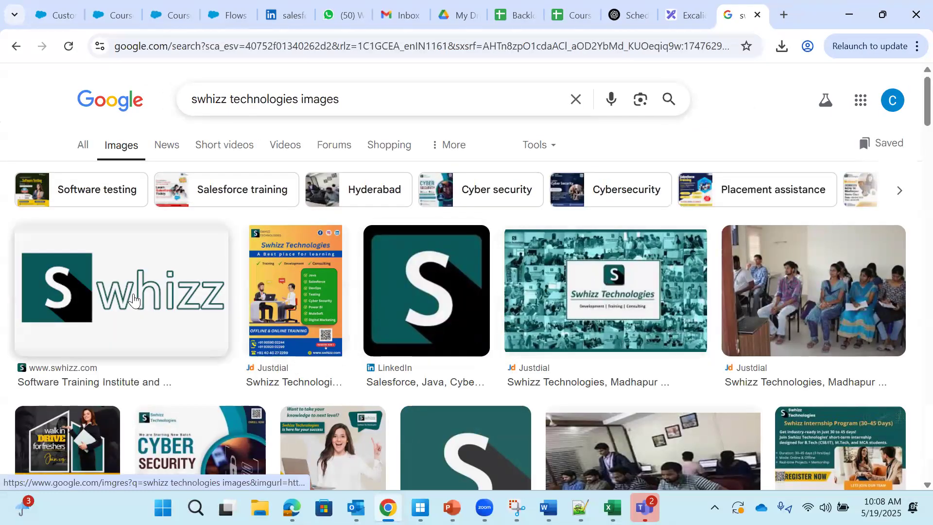
Step: Save the Justdial image with the Swhizz Technologies logo over a photo collage to Downloads as swiiiii.jpg
{"action": "right_click", "coordinate": [614, 288]}
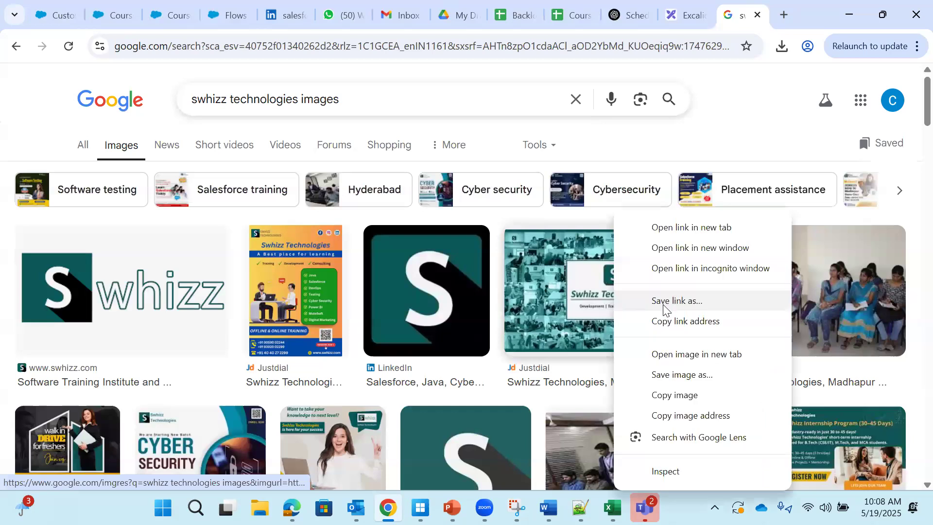
{"action": "left_click", "coordinate": [679, 377]}
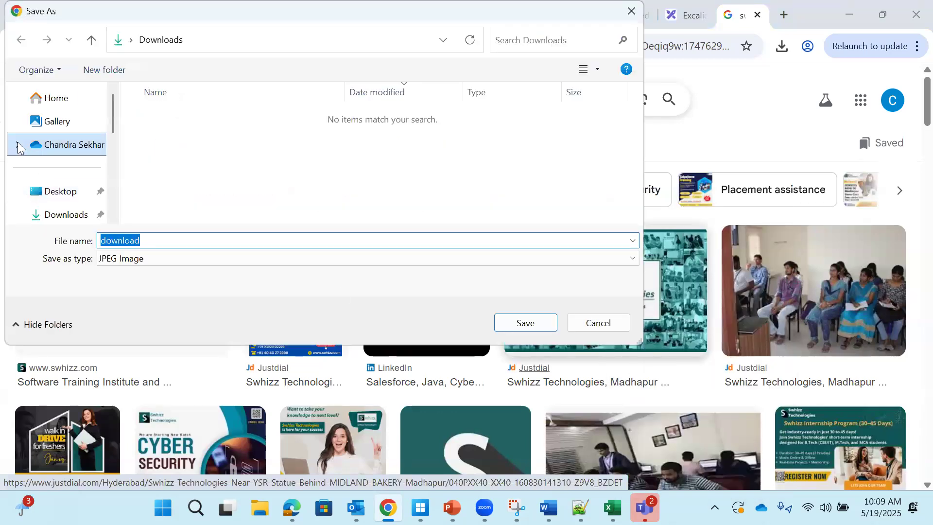
{"action": "left_click", "coordinate": [59, 220]}
{"action": "double_click", "coordinate": [156, 242]}
{"action": "type", "text": "swiiiii"}
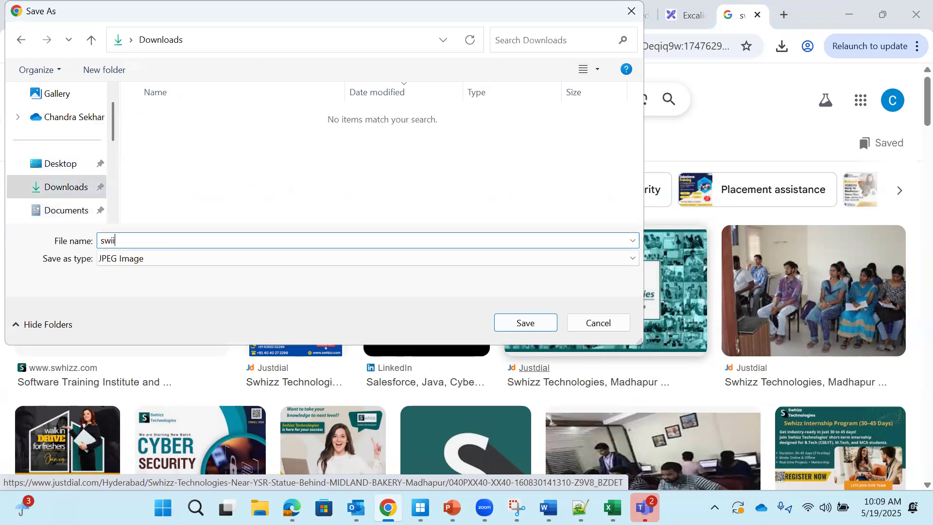
{"action": "left_click", "coordinate": [516, 323]}
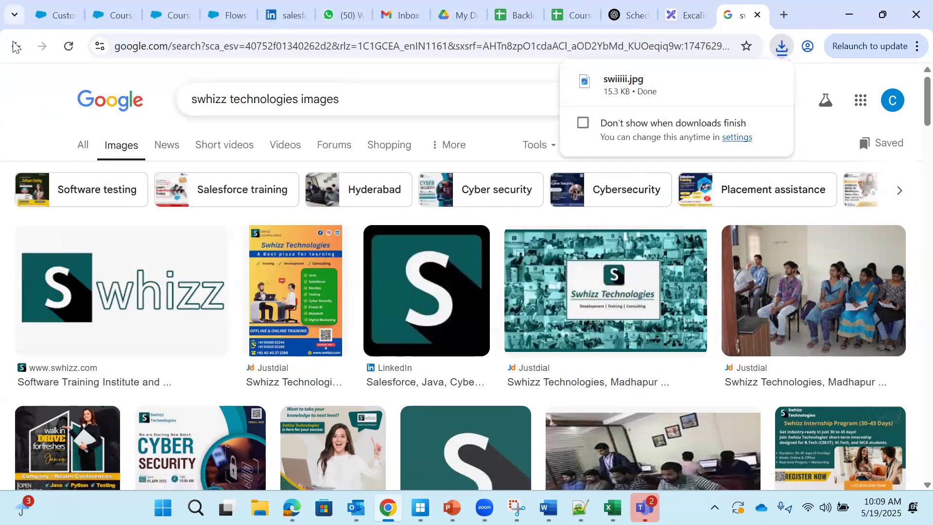
{"action": "left_click", "coordinate": [89, 147]}
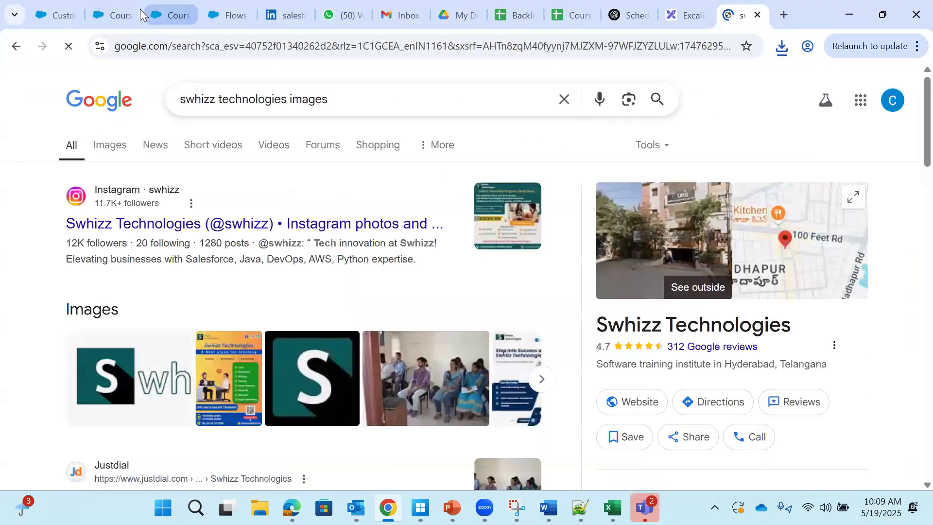
{"action": "left_click", "coordinate": [58, 15]}
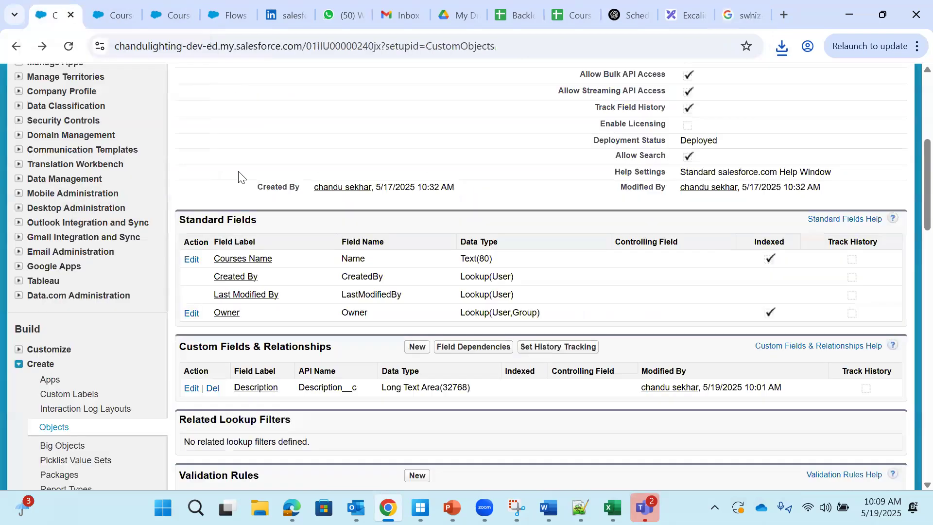
{"action": "scroll", "coordinate": [242, 177], "scroll_direction": "up", "scroll_amount": 3}
{"action": "scroll", "coordinate": [217, 203], "scroll_direction": "down", "scroll_amount": 1}
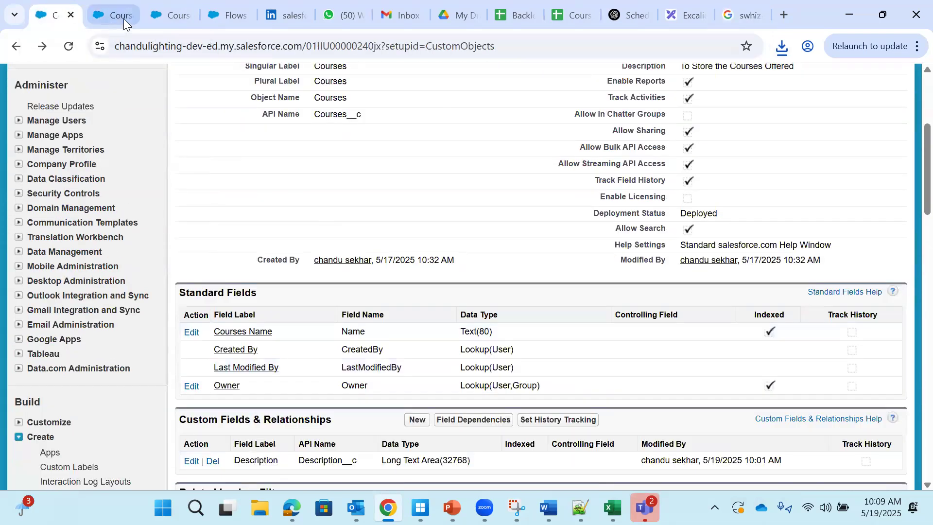
{"action": "left_click", "coordinate": [176, 13]}
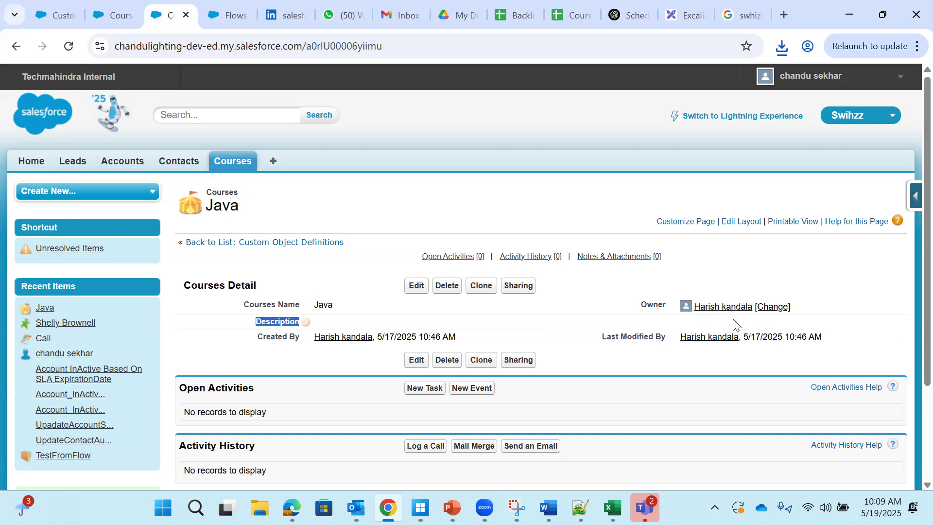
Step: Return to the new Courses custom field's data type list and examine the rich text capabilities and the character limits of the text area types
{"action": "left_click", "coordinate": [117, 17]}
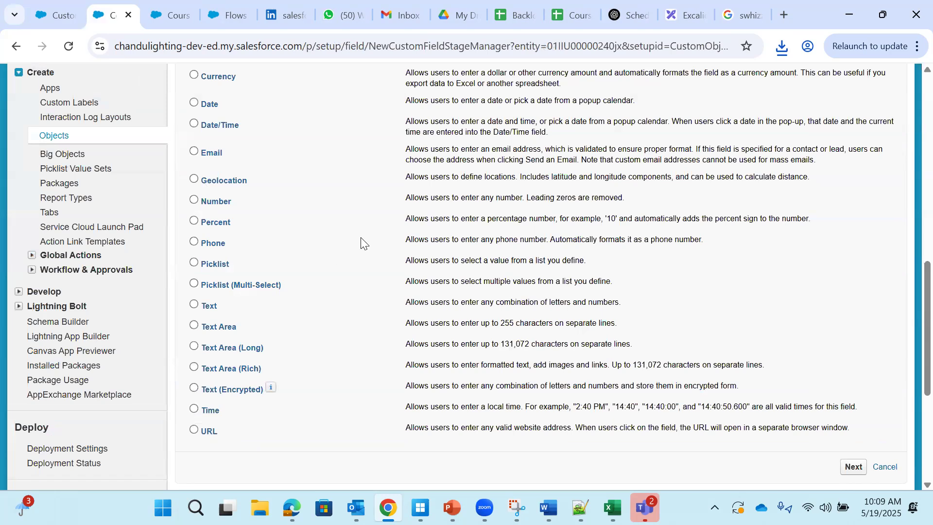
{"action": "scroll", "coordinate": [362, 242], "scroll_direction": "up", "scroll_amount": 1}
{"action": "scroll", "coordinate": [360, 248], "scroll_direction": "down", "scroll_amount": 1}
{"action": "scroll", "coordinate": [344, 271], "scroll_direction": "up", "scroll_amount": 3}
{"action": "scroll", "coordinate": [344, 271], "scroll_direction": "down", "scroll_amount": 2}
{"action": "scroll", "coordinate": [344, 268], "scroll_direction": "up", "scroll_amount": 4}
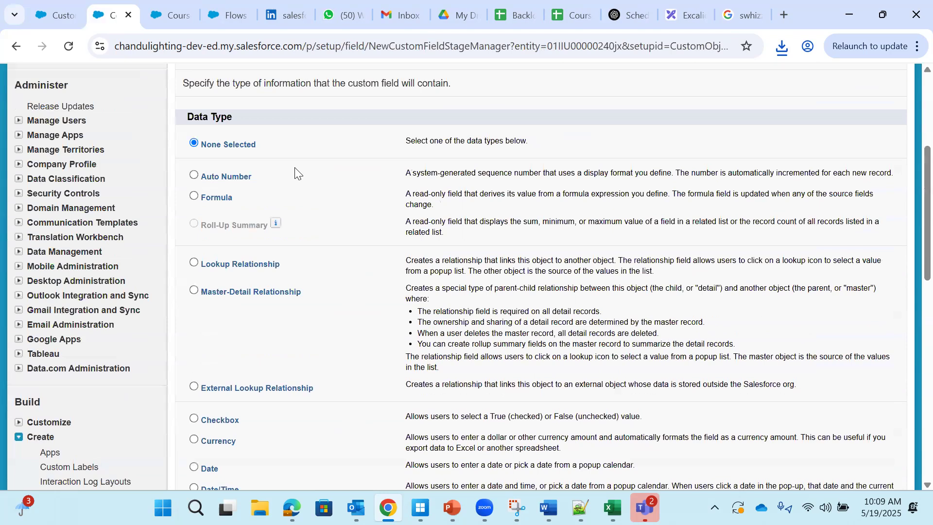
{"action": "left_click_drag", "start_coordinate": [190, 117], "coordinate": [245, 124]}
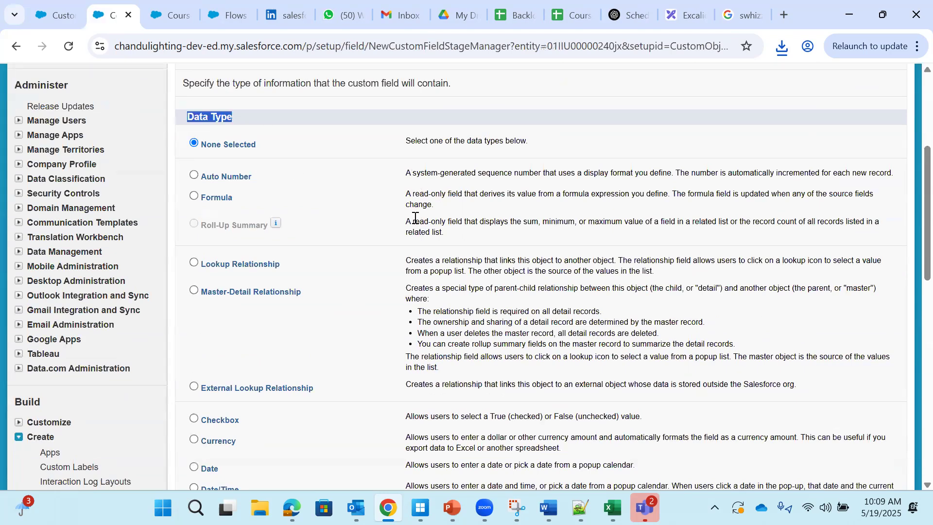
{"action": "scroll", "coordinate": [415, 221], "scroll_direction": "down", "scroll_amount": 8}
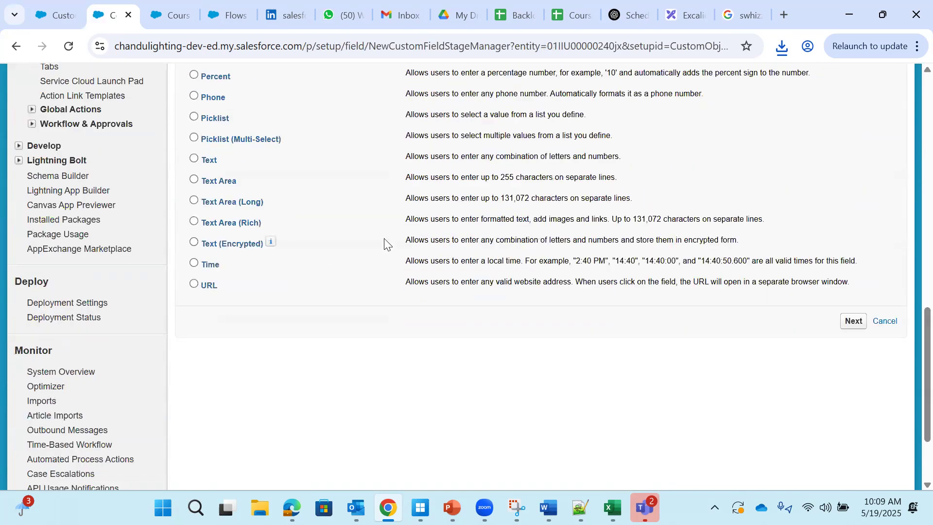
{"action": "left_click_drag", "start_coordinate": [411, 221], "coordinate": [581, 223]}
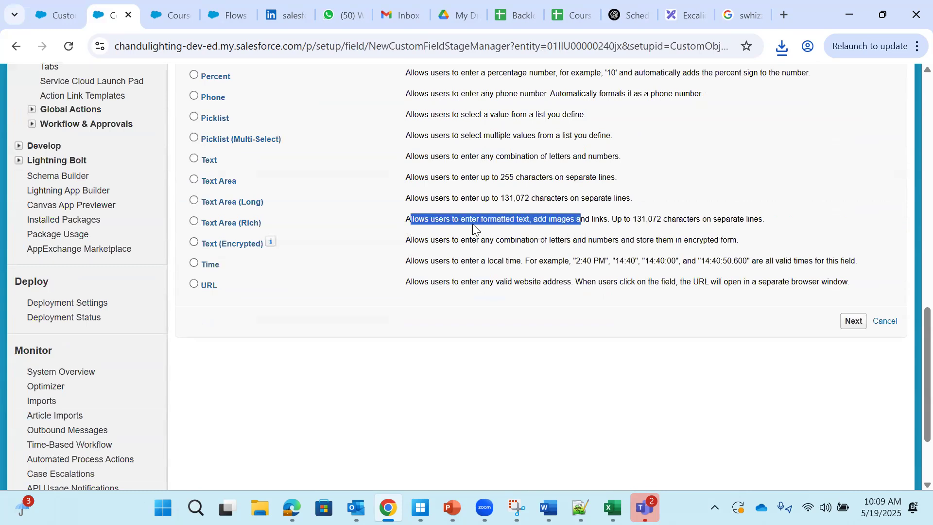
{"action": "left_click_drag", "start_coordinate": [189, 160], "coordinate": [645, 202]}
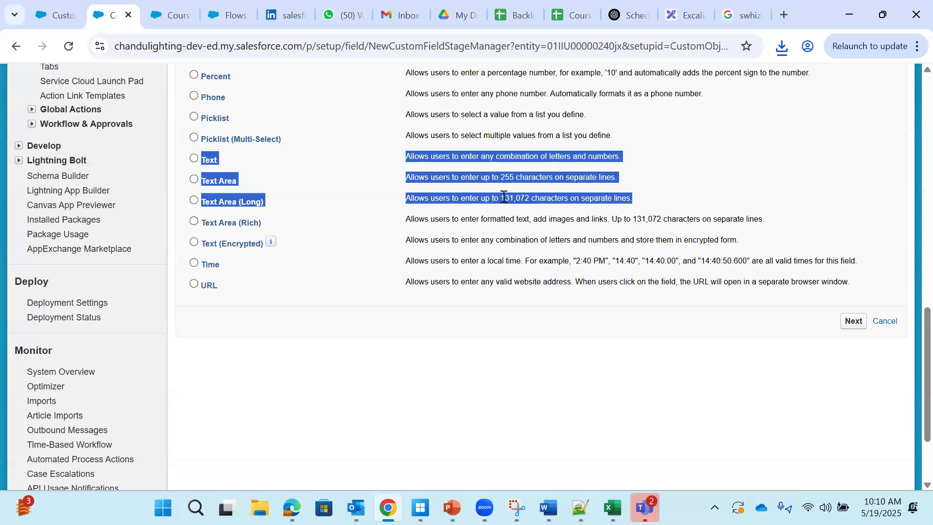
{"action": "left_click_drag", "start_coordinate": [502, 198], "coordinate": [547, 202]}
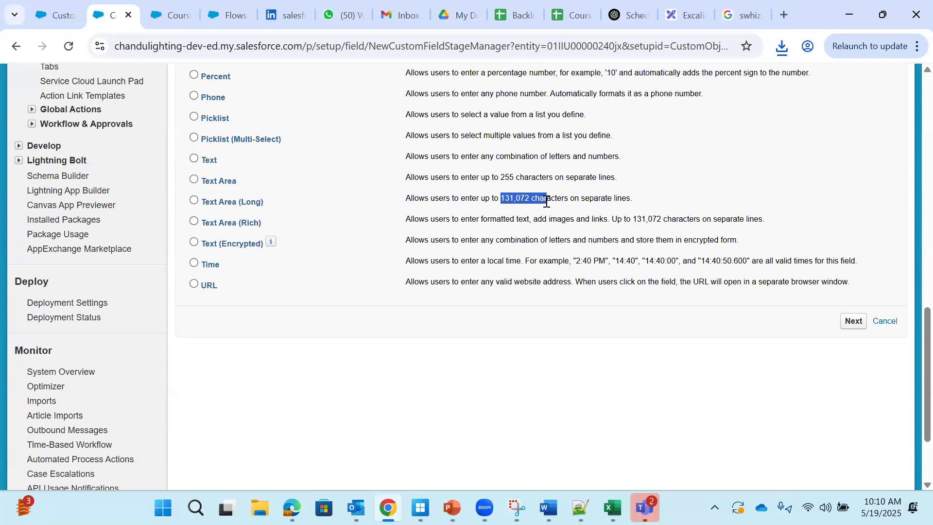
{"action": "left_click_drag", "start_coordinate": [499, 178], "coordinate": [516, 178]}
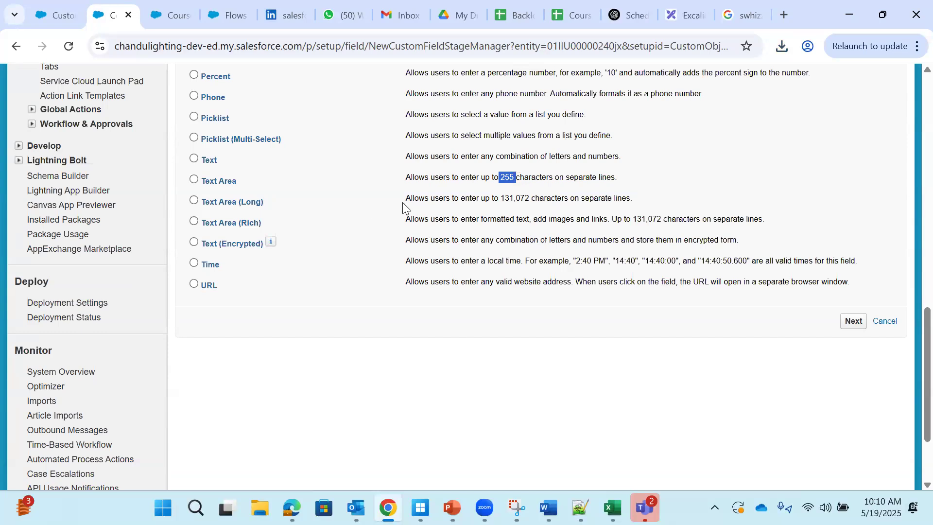
Step: Review the Text Area (Rich) data type's description and cancel the new custom field
{"action": "left_click_drag", "start_coordinate": [205, 223], "coordinate": [527, 227]}
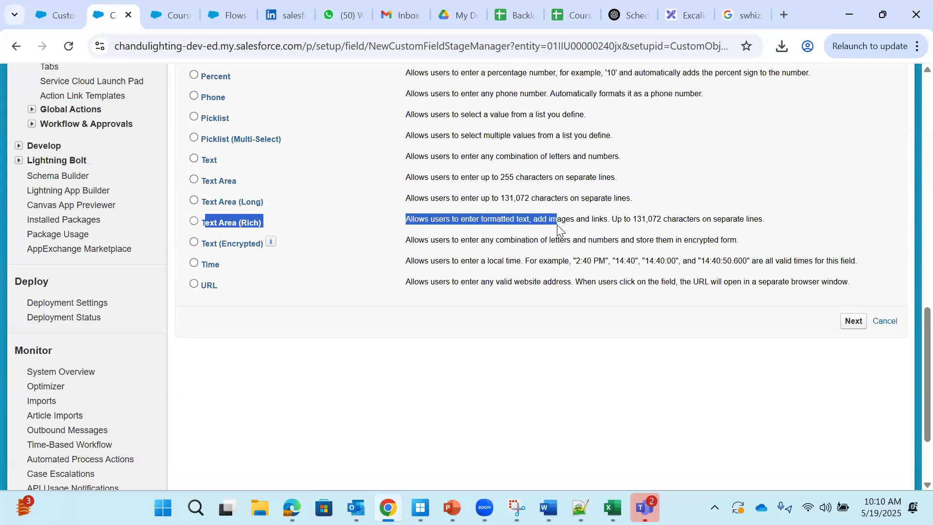
{"action": "left_click_drag", "start_coordinate": [591, 225], "coordinate": [592, 225]}
{"action": "scroll", "coordinate": [910, 369], "scroll_direction": "down", "scroll_amount": 2}
{"action": "left_click", "coordinate": [885, 248]}
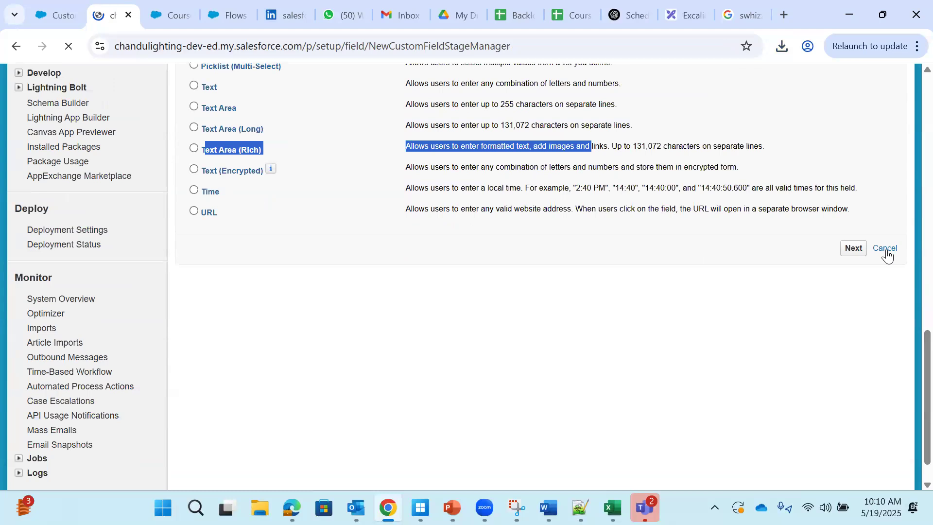
Step: Start another custom field on the Courses object with the Text Area (Rich) data type and proceed to its details
{"action": "scroll", "coordinate": [419, 383], "scroll_direction": "down", "scroll_amount": 6}
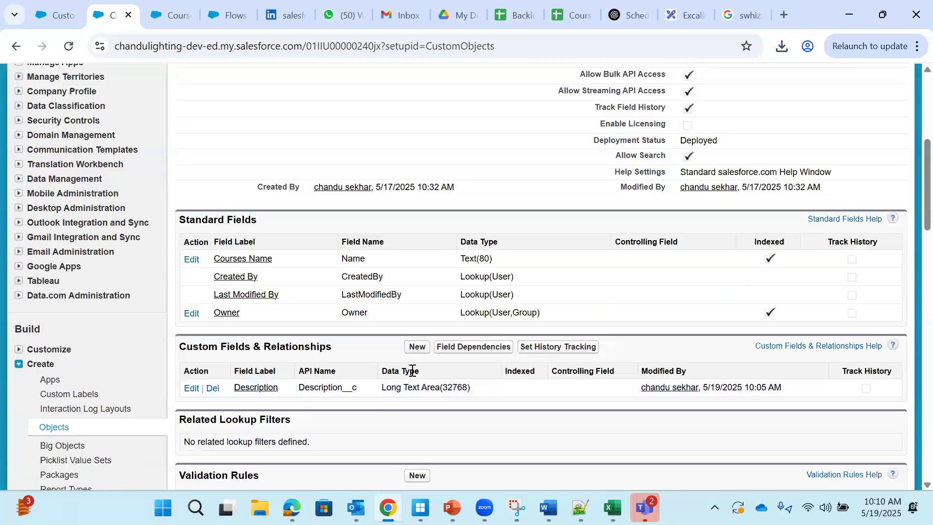
{"action": "left_click", "coordinate": [418, 347]}
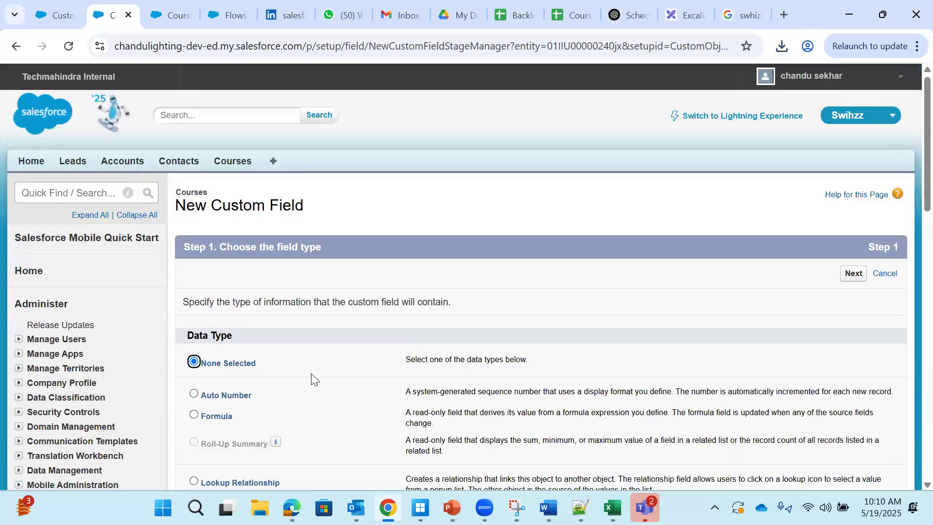
{"action": "scroll", "coordinate": [311, 376], "scroll_direction": "down", "scroll_amount": 5}
{"action": "scroll", "coordinate": [311, 379], "scroll_direction": "down", "scroll_amount": 1}
{"action": "scroll", "coordinate": [311, 379], "scroll_direction": "down", "scroll_amount": 5}
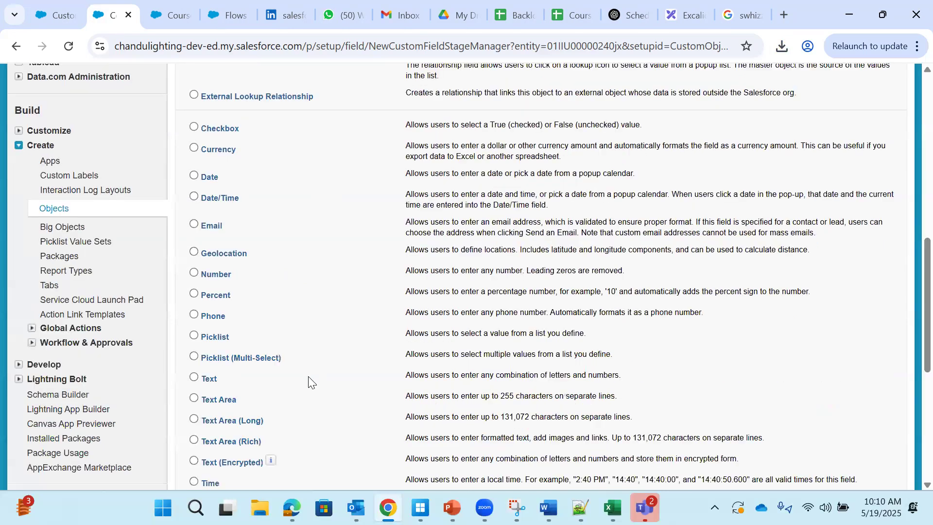
{"action": "left_click", "coordinate": [242, 365]}
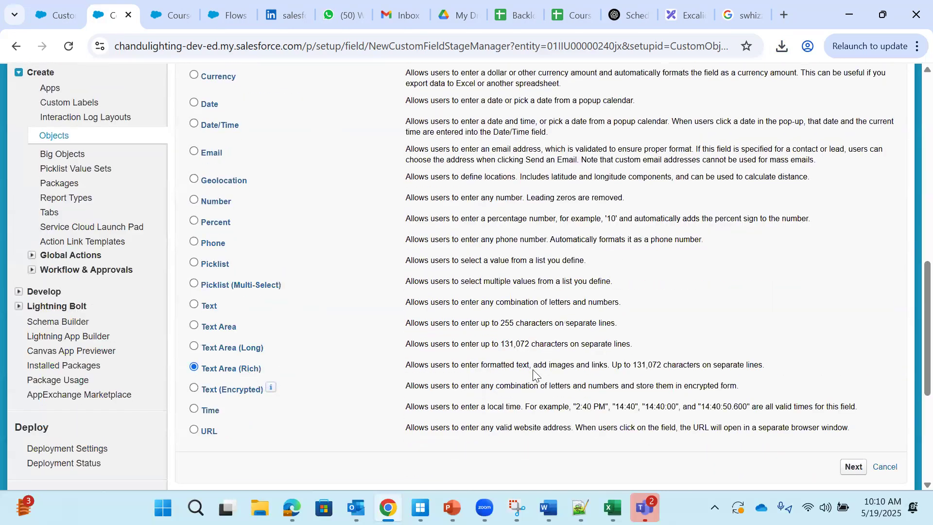
{"action": "scroll", "coordinate": [564, 372], "scroll_direction": "down", "scroll_amount": 3}
{"action": "left_click", "coordinate": [854, 325]}
Step: Label the new rich text field Institute, keeping its default length and number of visible lines
{"action": "left_click", "coordinate": [367, 303]}
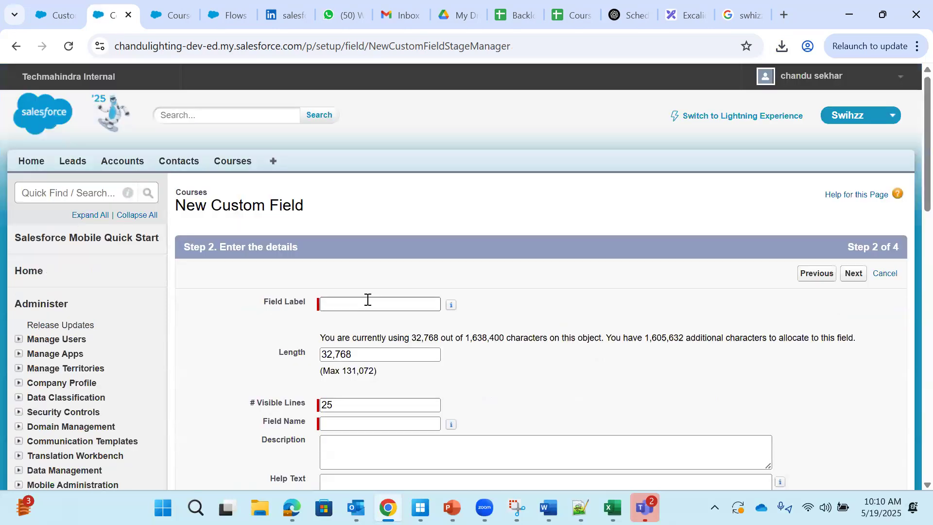
{"action": "type", "text": "Ins"}
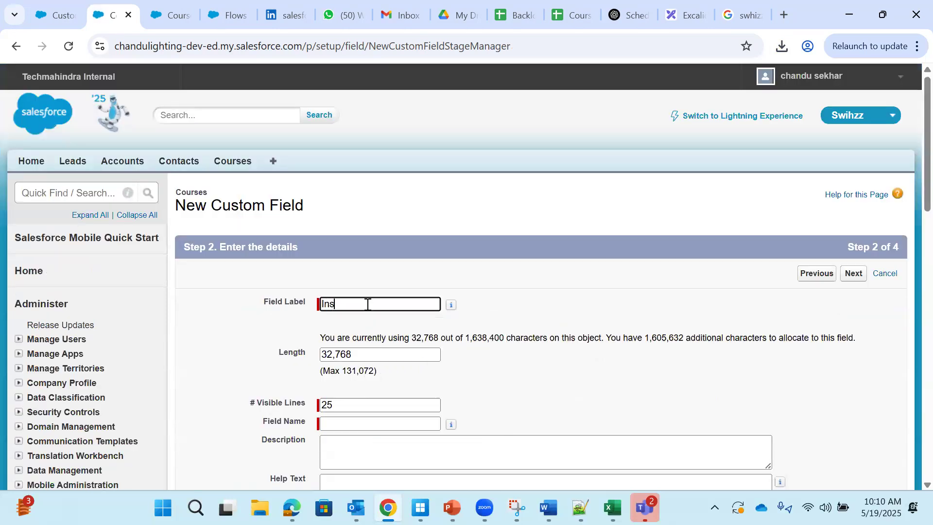
{"action": "type", "text": "titute"}
{"action": "key", "text": "BackSpace"}
{"action": "key", "text": "BackSpace"}
{"action": "key", "text": "BackSpace"}
{"action": "key", "text": "BackSpace"}
{"action": "key", "text": "BackSpace"}
{"action": "type", "text": "Institute"}
{"action": "left_click", "coordinate": [512, 337]}
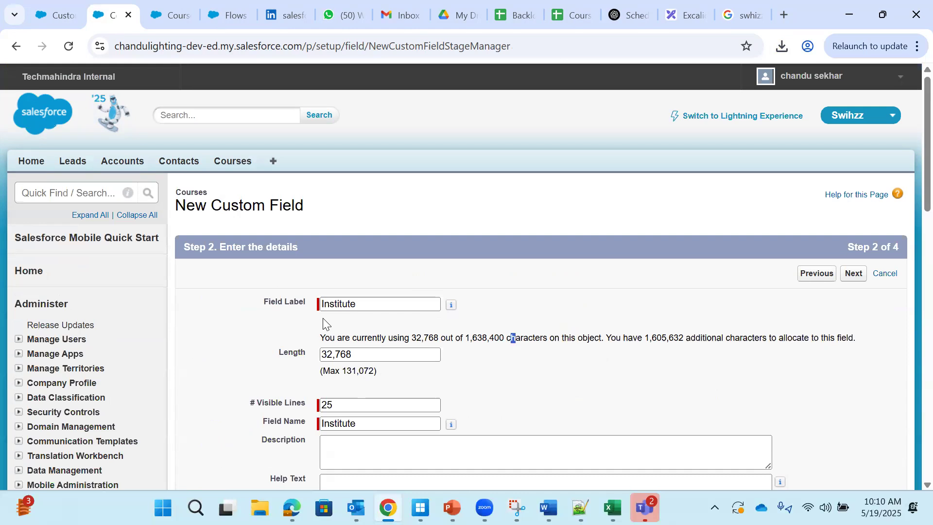
{"action": "left_click", "coordinate": [333, 306]}
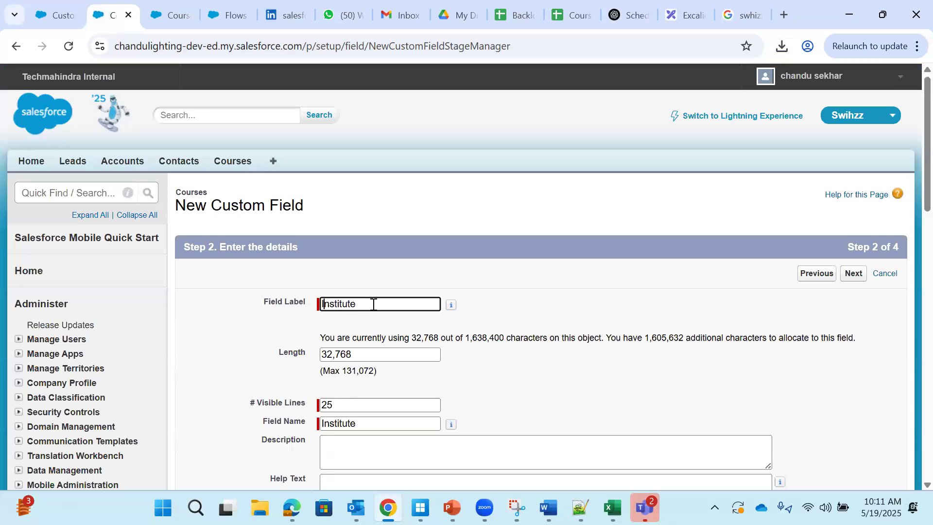
{"action": "scroll", "coordinate": [376, 305], "scroll_direction": "down", "scroll_amount": 3}
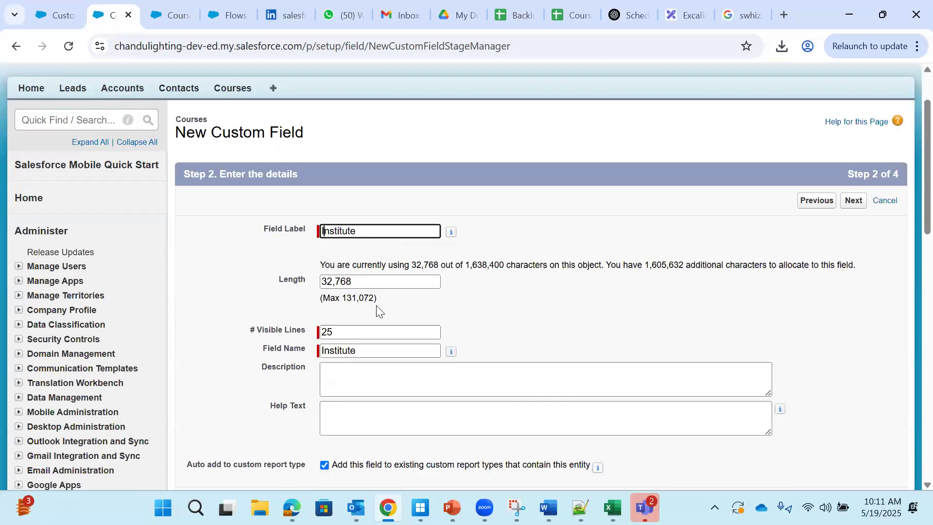
{"action": "left_click_drag", "start_coordinate": [254, 258], "coordinate": [307, 260]}
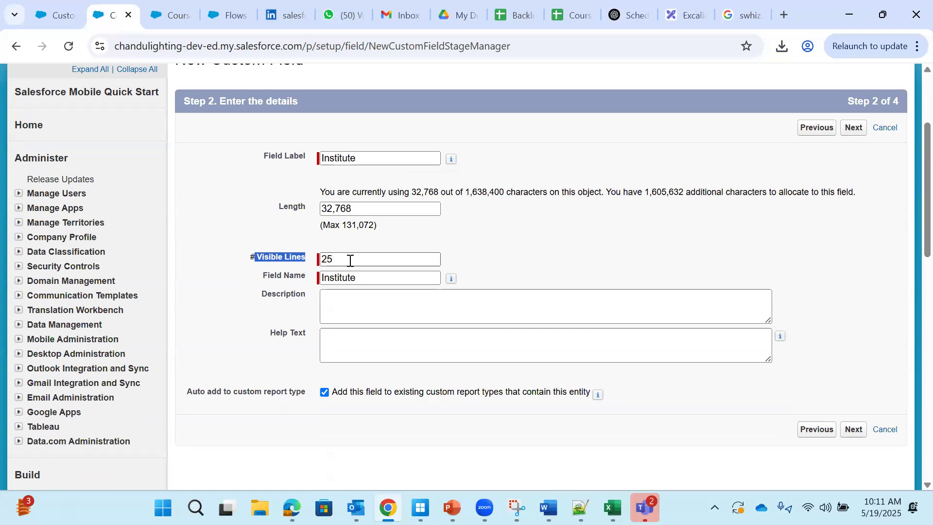
{"action": "left_click", "coordinate": [341, 303]}
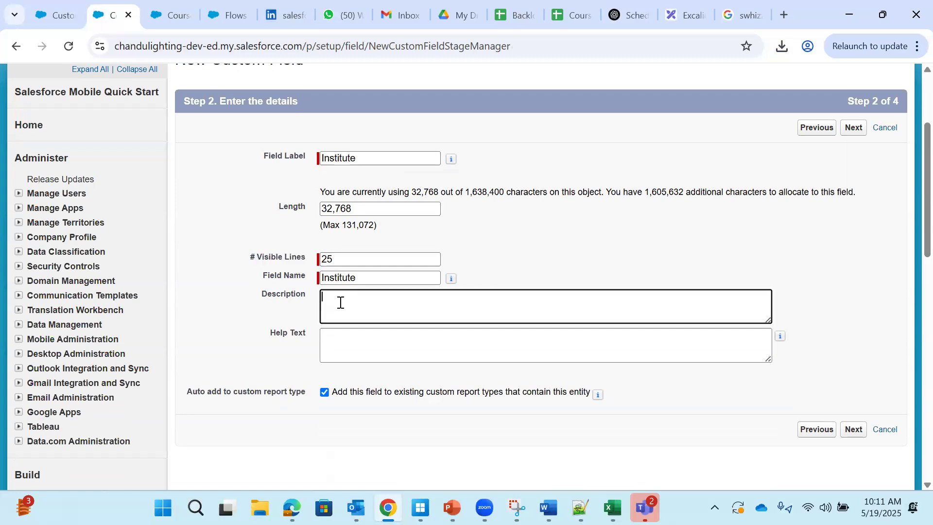
{"action": "left_click", "coordinate": [261, 299]}
{"action": "double_click", "coordinate": [276, 295]}
{"action": "left_click", "coordinate": [371, 313]}
{"action": "type", "text": "Represne"}
{"action": "type", "text": "sents"}
{"action": "double_click", "coordinate": [265, 293]}
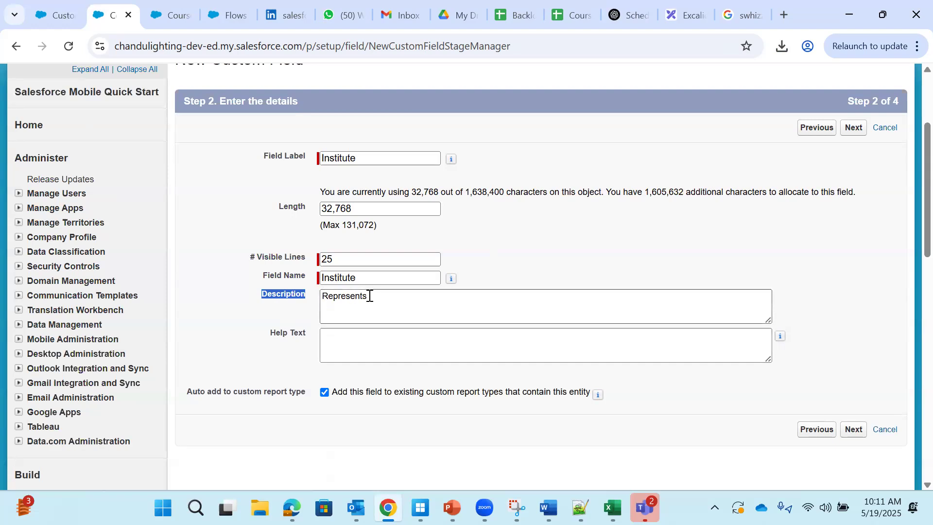
{"action": "left_click", "coordinate": [384, 309]}
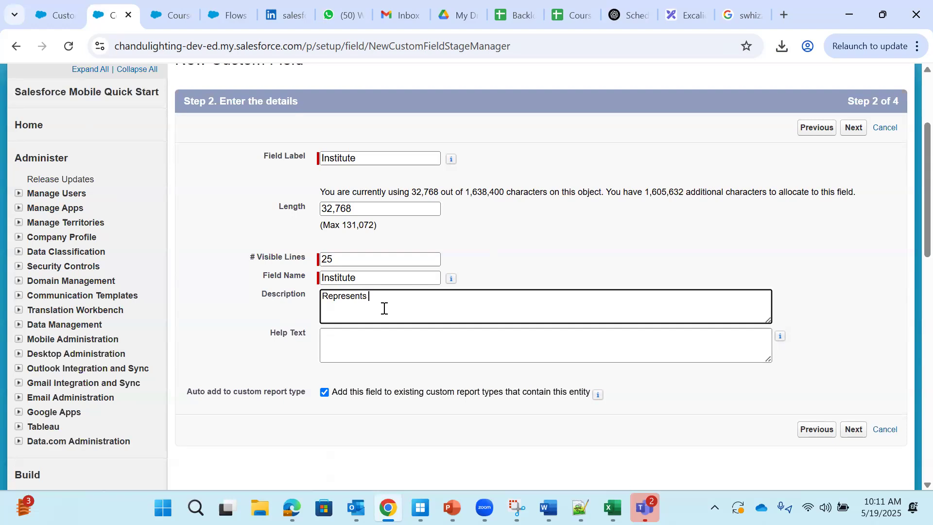
{"action": "type", "text": "im"}
{"action": "key", "text": "BackSpace"}
{"action": "key", "text": "BackSpace"}
{"action": "key", "text": "ctrl+a"}
{"action": "key", "text": "BackSpace"}
Step: Enter "Stores the image of the institute" as the field description, leave the help text empty and proceed to field-level security
{"action": "type", "text": "Stores the image oh the"}
{"action": "key", "text": "BackSpace"}
{"action": "key", "text": "BackSpace"}
{"action": "key", "text": "BackSpace"}
{"action": "type", "text": "he istitute"}
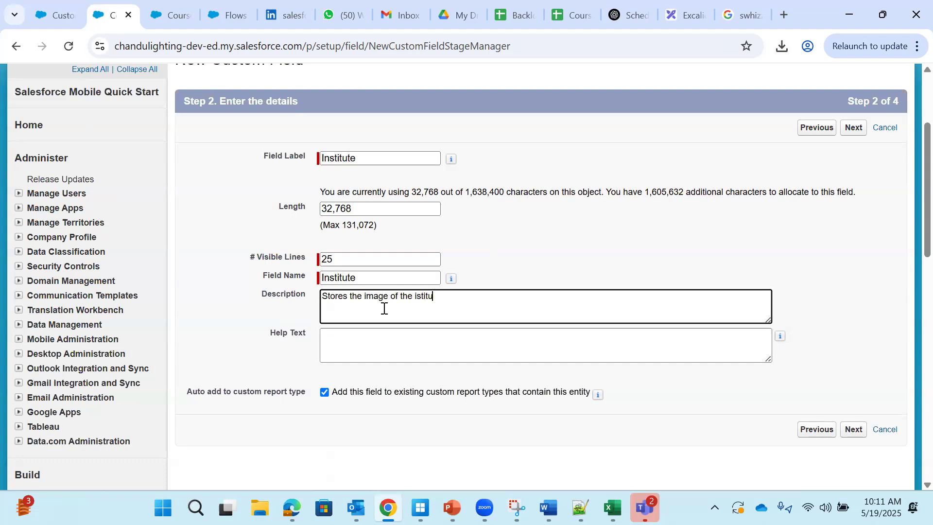
{"action": "key", "text": "BackSpace"}
{"action": "key", "text": "BackSpace"}
{"action": "key", "text": "BackSpace"}
{"action": "type", "text": "nstitute"}
{"action": "key", "text": "BackSpace"}
{"action": "key", "text": "BackSpace"}
{"action": "type", "text": "te"}
{"action": "left_click", "coordinate": [243, 354]}
{"action": "triple_click", "coordinate": [277, 340]}
{"action": "left_click", "coordinate": [854, 127]}
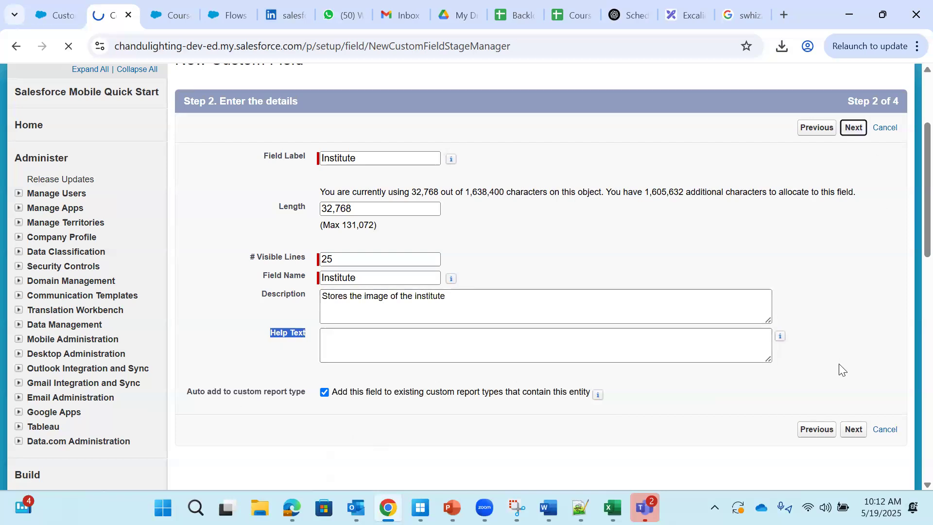
Step: Review the profile visibility, accept the default field-level security and Courses Layout assignment, and save the Institute field
{"action": "scroll", "coordinate": [645, 319], "scroll_direction": "down", "scroll_amount": 2}
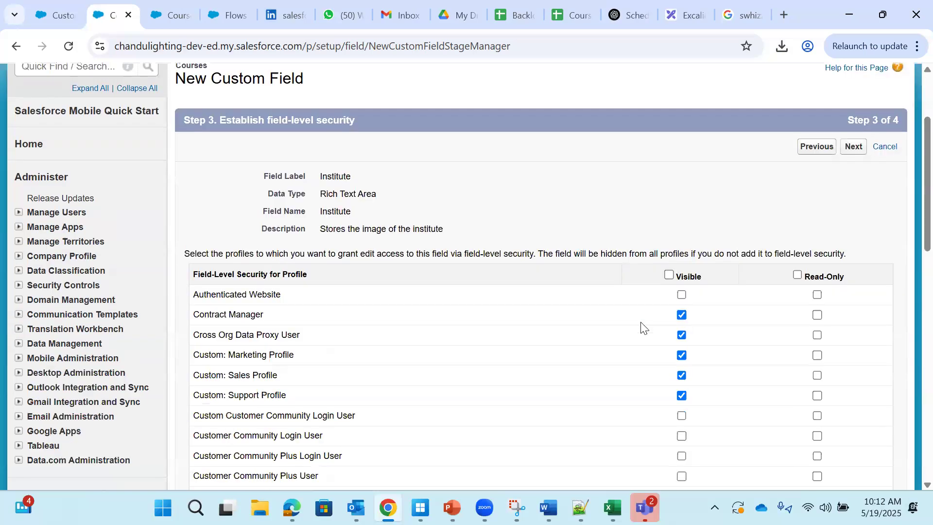
{"action": "scroll", "coordinate": [640, 327], "scroll_direction": "down", "scroll_amount": 10}
{"action": "scroll", "coordinate": [628, 343], "scroll_direction": "up", "scroll_amount": 3}
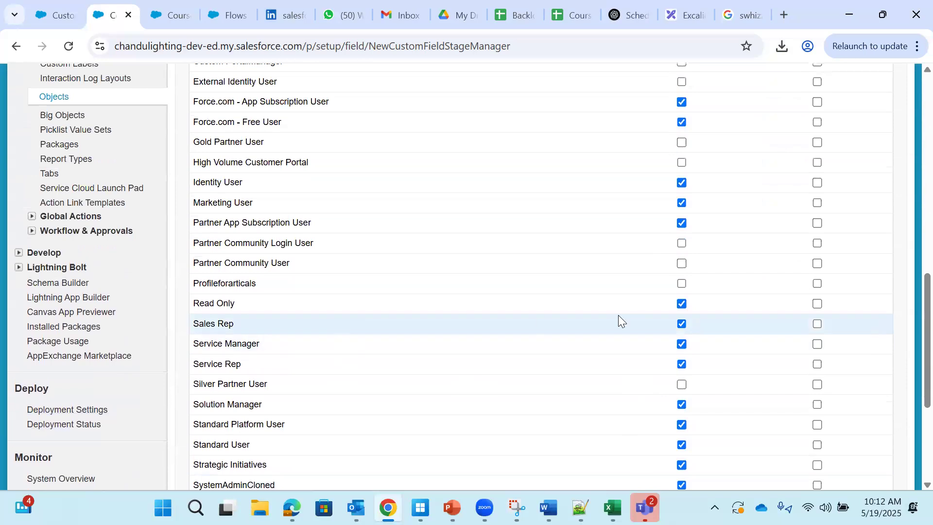
{"action": "left_click_drag", "start_coordinate": [193, 324], "coordinate": [567, 330]}
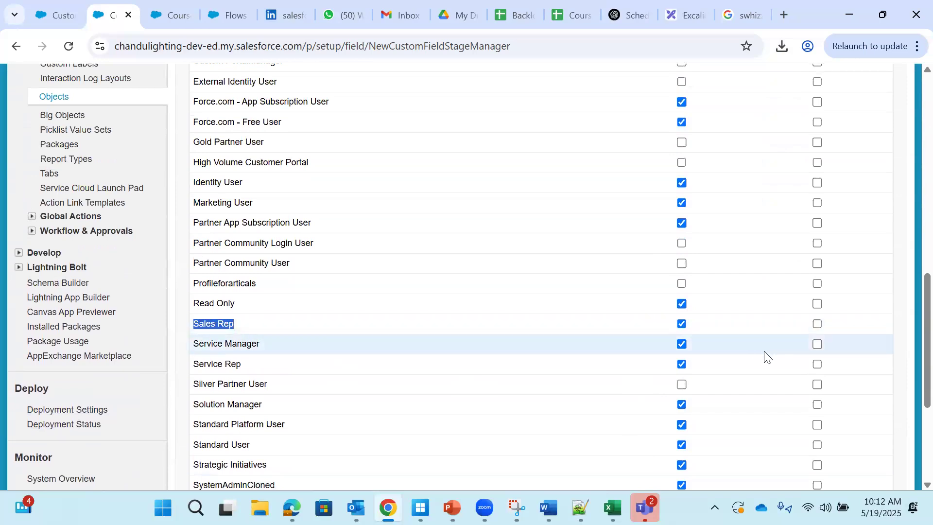
{"action": "scroll", "coordinate": [764, 354], "scroll_direction": "up", "scroll_amount": 10}
{"action": "left_click", "coordinate": [858, 274]}
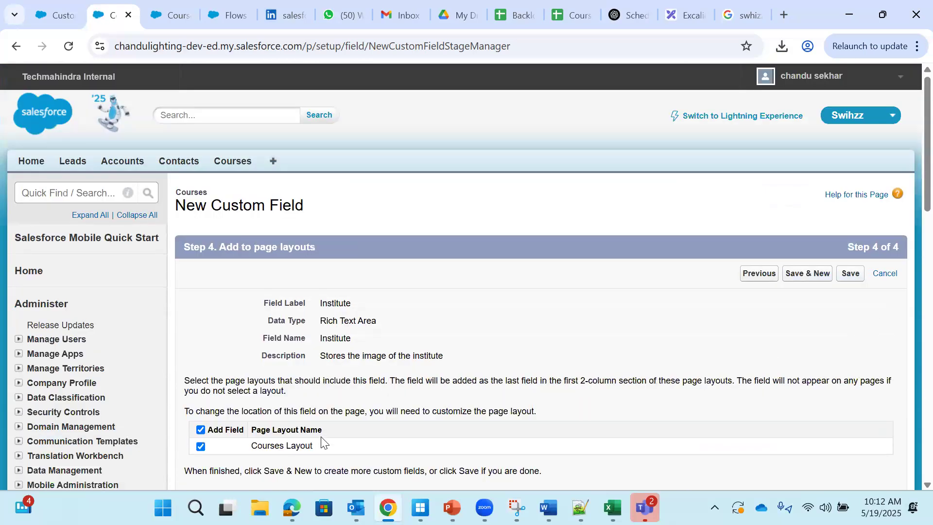
{"action": "left_click", "coordinate": [848, 274]}
Step: Copy the API name Institute__c into the header cell after Description__c in the Courses table of the Excalidraw drawing
{"action": "scroll", "coordinate": [287, 405], "scroll_direction": "down", "scroll_amount": 6}
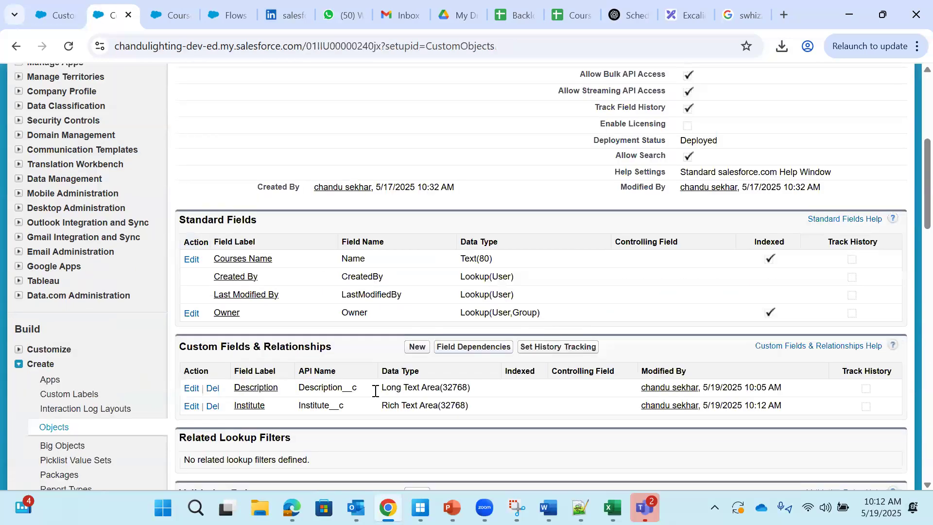
{"action": "left_click_drag", "start_coordinate": [228, 407], "coordinate": [343, 404]}
{"action": "key", "text": "ctrl+c"}
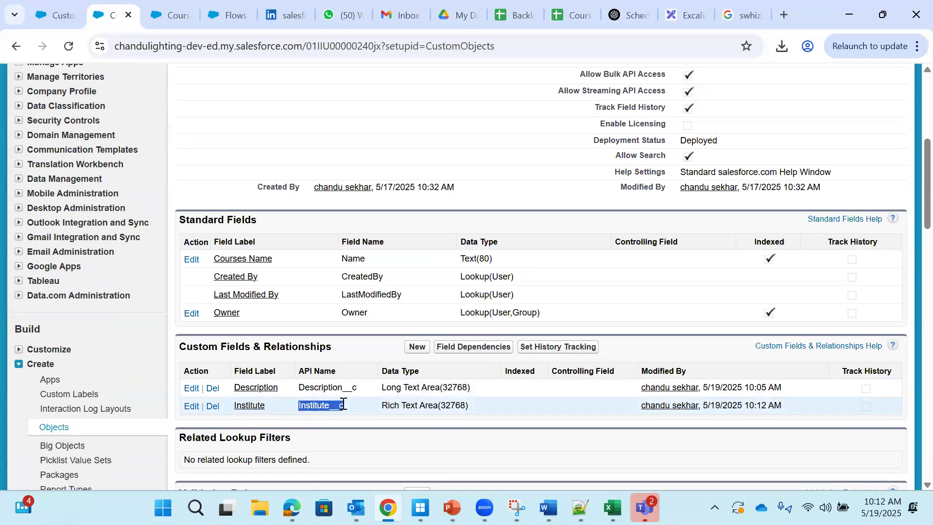
{"action": "left_click", "coordinate": [686, 16]}
{"action": "double_click", "coordinate": [747, 222]}
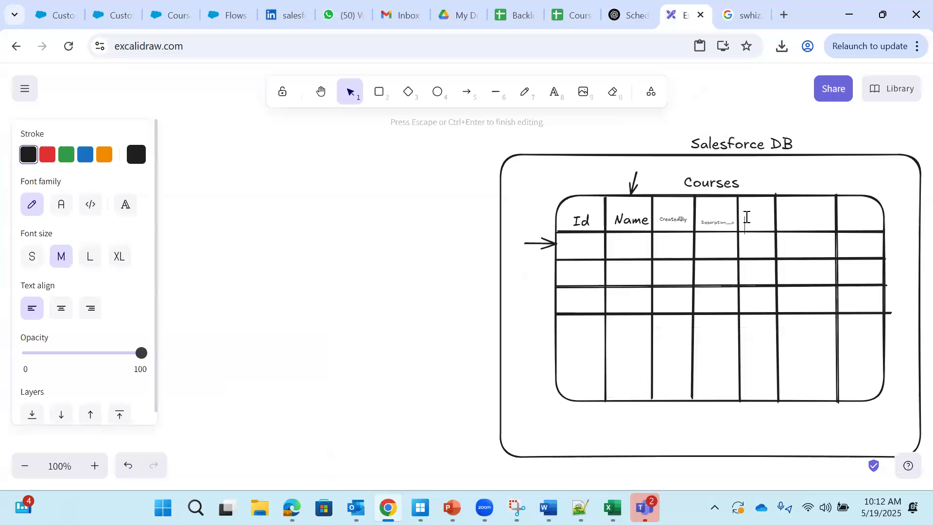
{"action": "key", "text": "ctrl+v"}
Step: Shrink the Institute__c label and fit it within its header cell of the Courses table
{"action": "left_click", "coordinate": [772, 232]}
{"action": "left_click", "coordinate": [822, 229]}
{"action": "left_click_drag", "start_coordinate": [841, 237], "coordinate": [764, 240]}
{"action": "left_click", "coordinate": [761, 243]}
{"action": "left_click", "coordinate": [757, 219]}
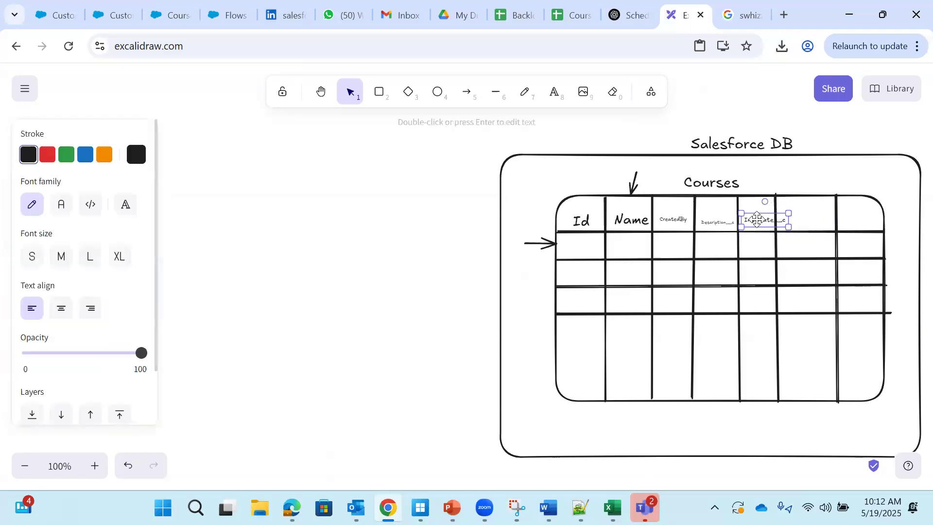
{"action": "mouse_move", "coordinate": [788, 226]}
{"action": "left_mouse_down"}
{"action": "mouse_move", "coordinate": [764, 224]}
{"action": "mouse_move", "coordinate": [778, 226]}
{"action": "left_mouse_up"}
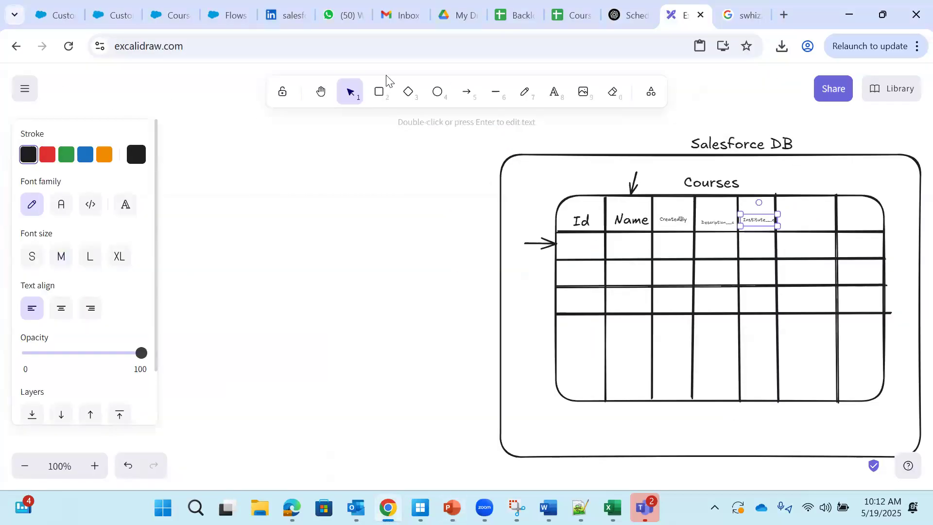
Step: Switch to the Java course record in Salesforce, reload it and check for the Institute field
{"action": "left_click", "coordinate": [157, 12]}
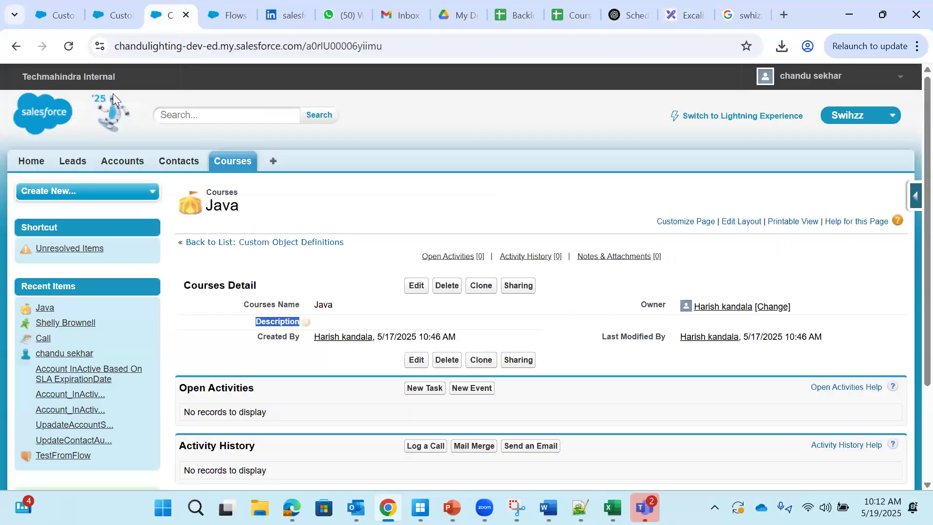
{"action": "left_click", "coordinate": [69, 45]}
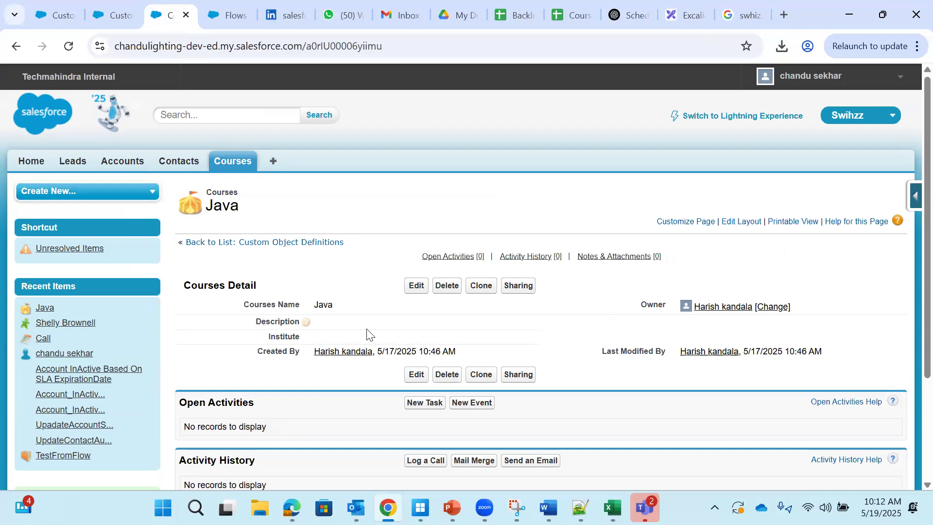
{"action": "double_click", "coordinate": [281, 336]}
Step: Edit the Institute field of the Courses object, copy its description into the help text and save the field
{"action": "left_click", "coordinate": [110, 15]}
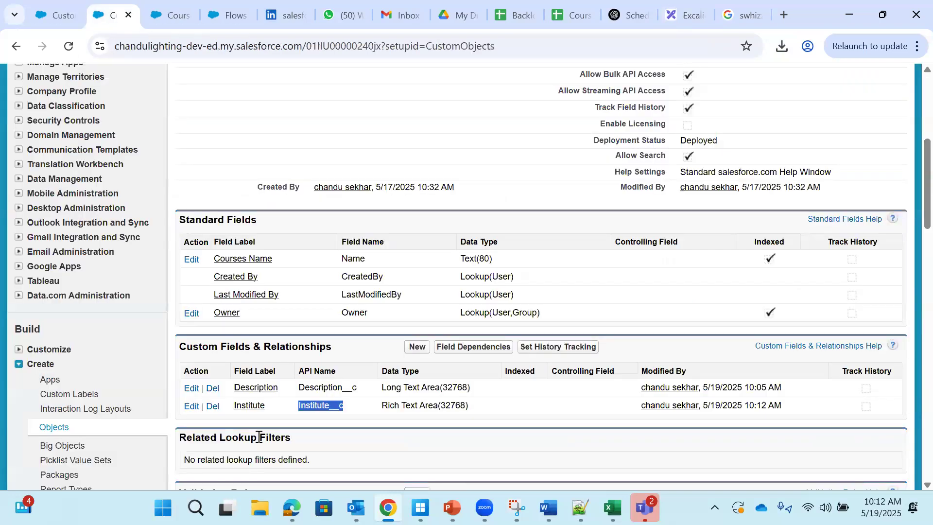
{"action": "left_click", "coordinate": [193, 406]}
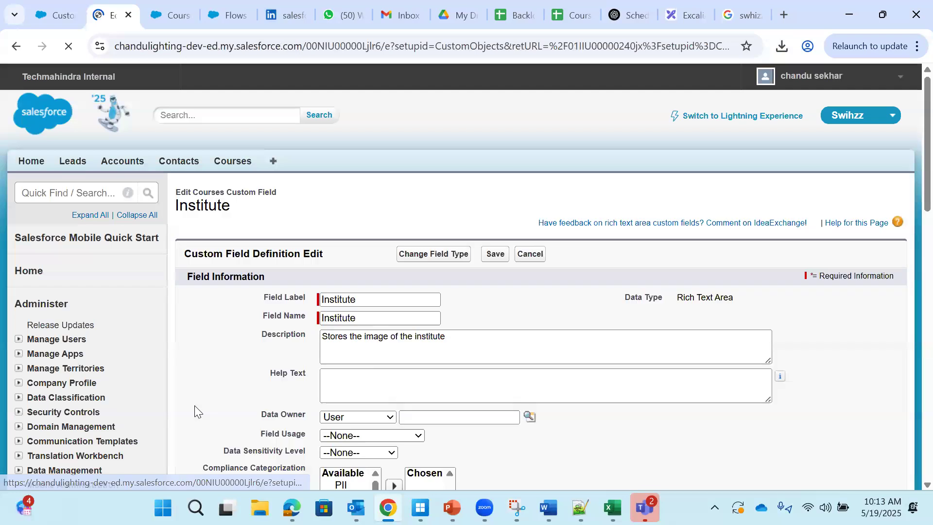
{"action": "triple_click", "coordinate": [432, 340]}
{"action": "key", "text": "ctrl+c"}
{"action": "left_click", "coordinate": [324, 391]}
{"action": "key", "text": "ctrl+v"}
{"action": "left_click", "coordinate": [496, 254]}
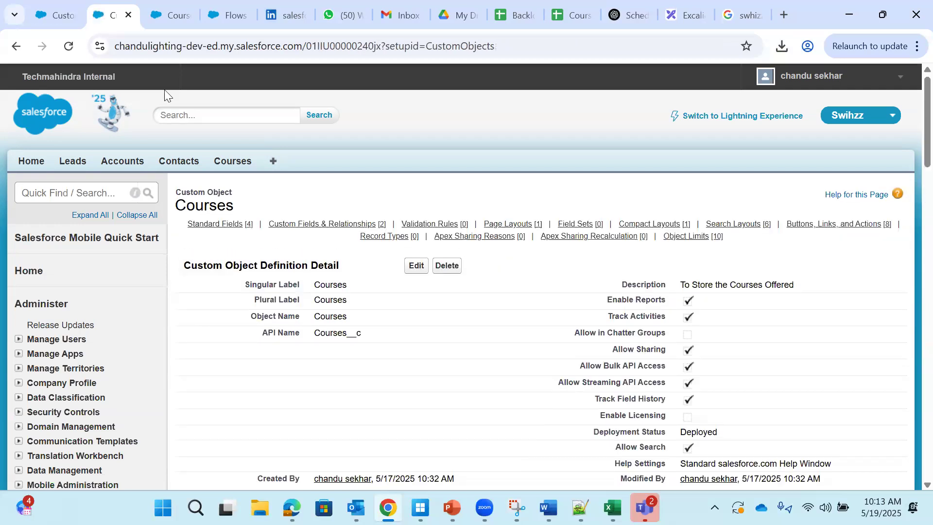
Step: Reload the Java course record and check the help texts of the Institute and Description fields
{"action": "left_click", "coordinate": [64, 12]}
{"action": "left_click", "coordinate": [174, 13]}
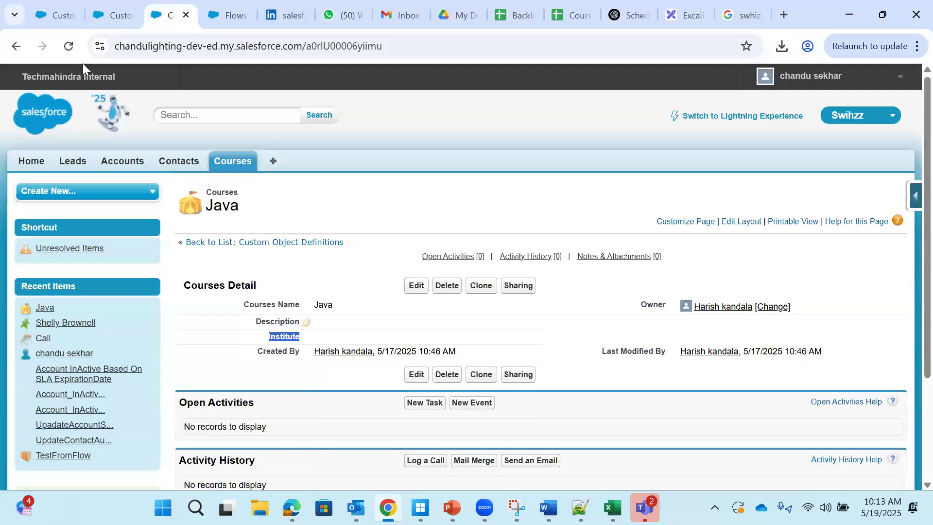
{"action": "left_click", "coordinate": [69, 48]}
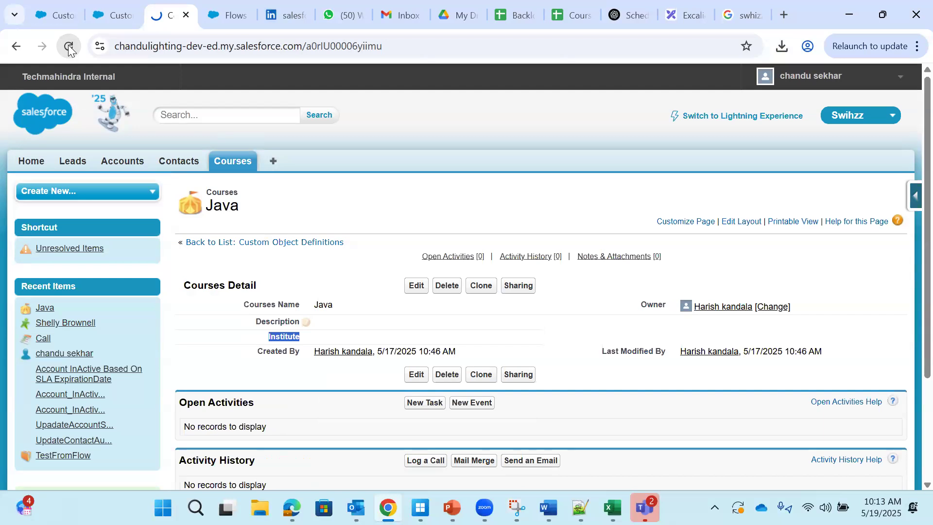
{"action": "mouse_move", "coordinate": [309, 337]}
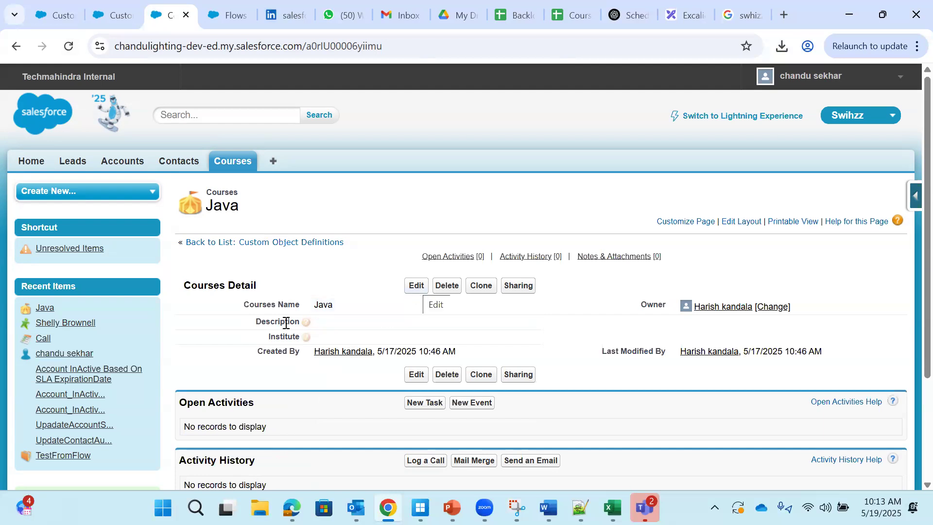
{"action": "left_click_drag", "start_coordinate": [381, 317], "coordinate": [462, 286]}
{"action": "left_click", "coordinate": [430, 197]}
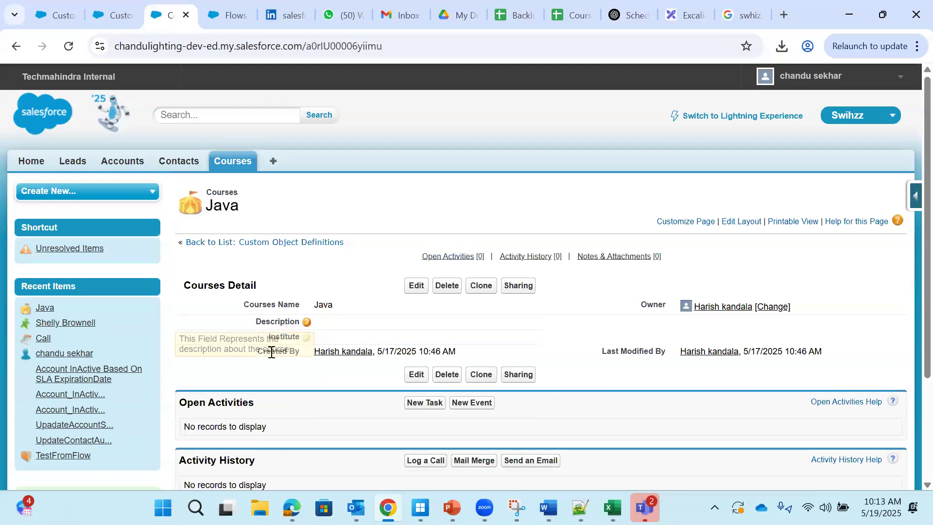
Step: Open the Java course record for editing and enter the description "Java Is the language contains bootstrap etcc..."
{"action": "left_click_drag", "start_coordinate": [267, 338], "coordinate": [316, 338]}
{"action": "left_click", "coordinate": [407, 202]}
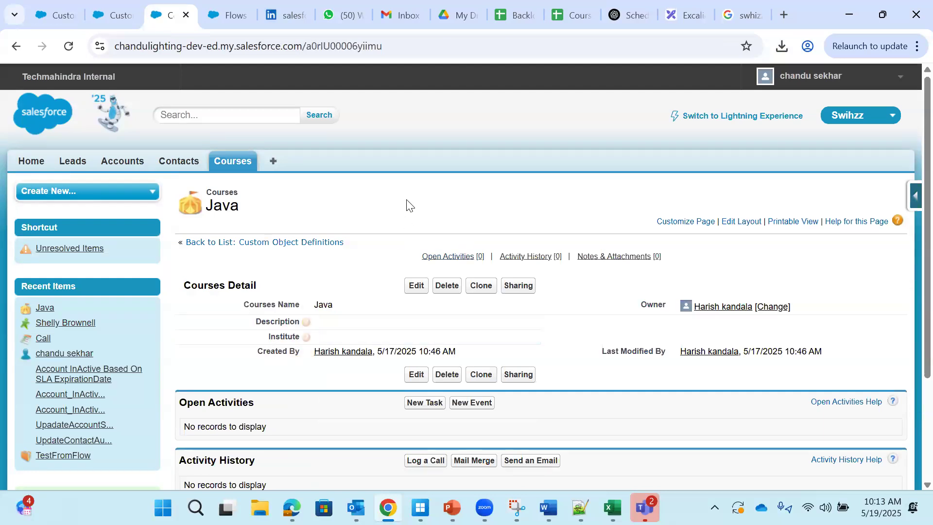
{"action": "left_click", "coordinate": [419, 290]}
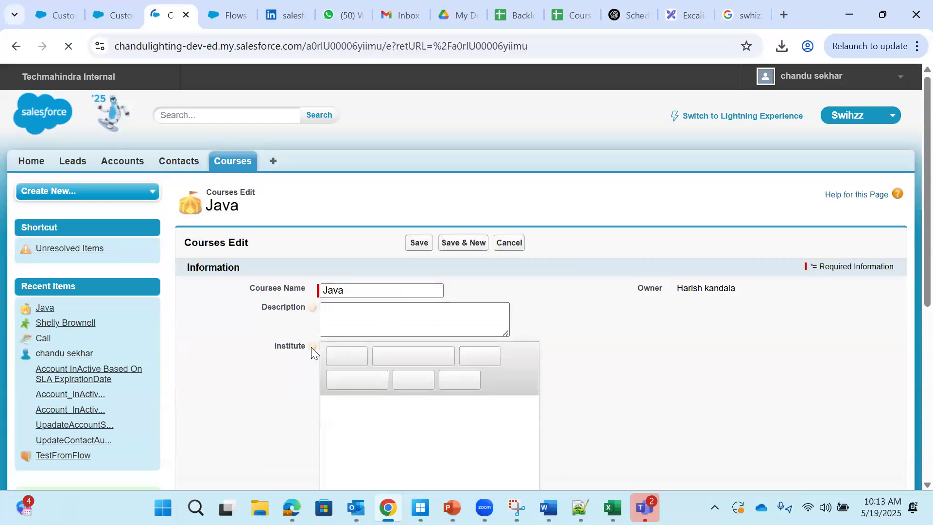
{"action": "left_click", "coordinate": [336, 320]}
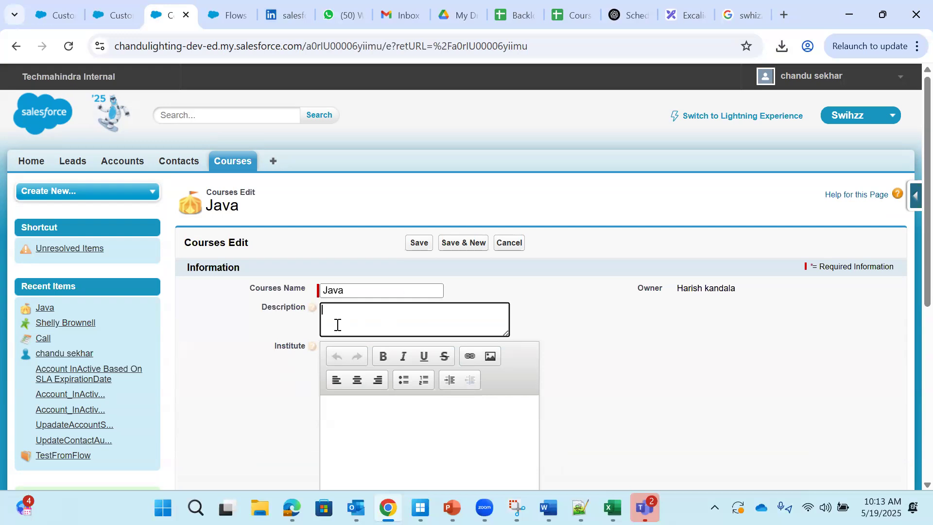
{"action": "type", "text": "Java Is the "}
{"action": "type", "text": "lan"}
{"action": "type", "text": "gua"}
{"action": "type", "text": "a"}
{"action": "type", "text": "aege"}
{"action": "key", "text": "BackSpace"}
{"action": "key", "text": "BackSpace"}
{"action": "key", "text": "BackSpace"}
{"action": "type", "text": "ge contains "}
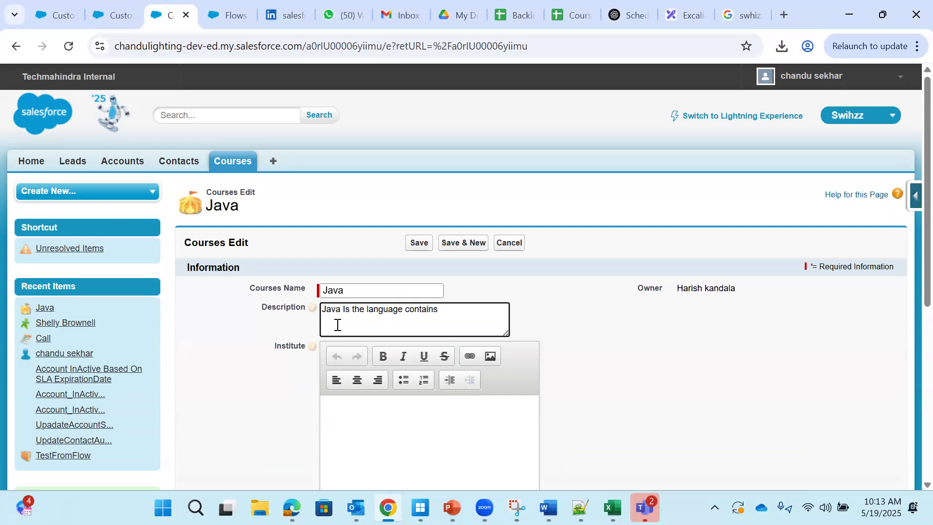
{"action": "type", "text": "bootstrpap etcc..."}
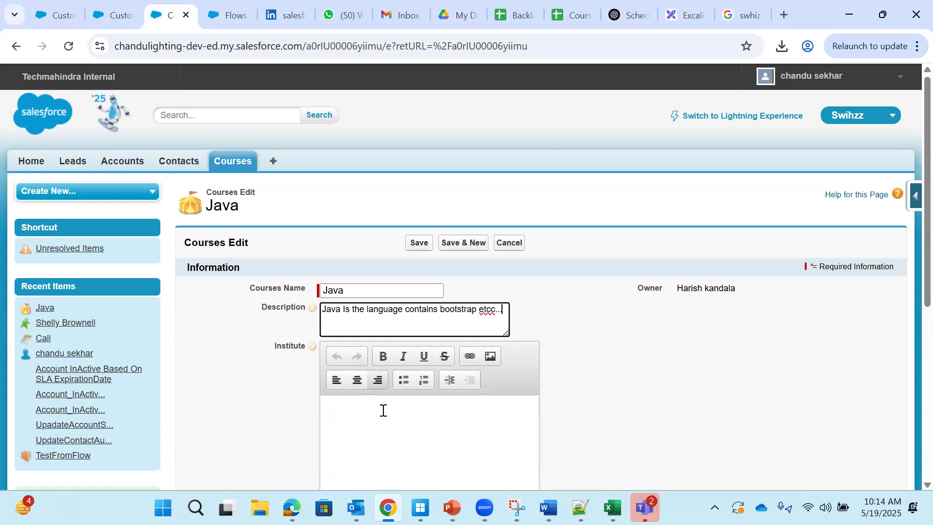
Step: Look over the Java record's edit form and widen the Description text box
{"action": "scroll", "coordinate": [564, 384], "scroll_direction": "down", "scroll_amount": 1}
{"action": "scroll", "coordinate": [564, 385], "scroll_direction": "down", "scroll_amount": 3}
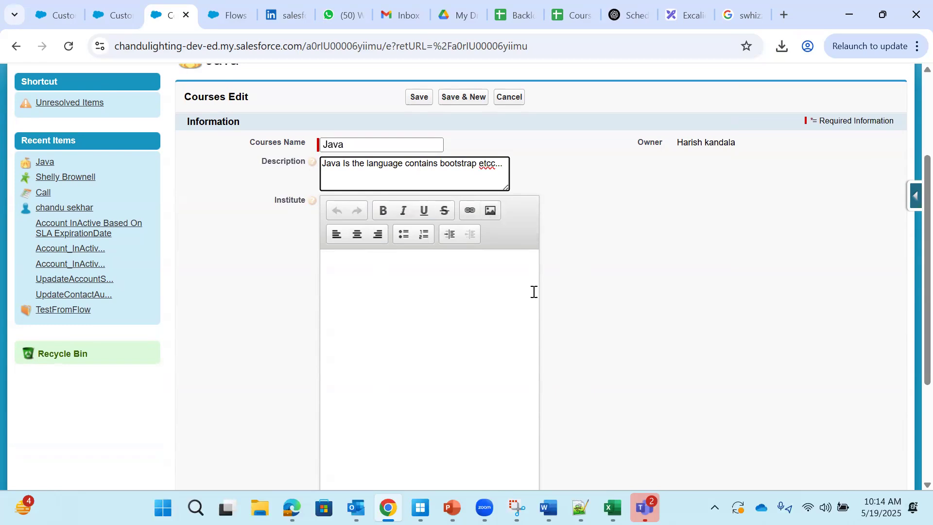
{"action": "scroll", "coordinate": [547, 349], "scroll_direction": "down", "scroll_amount": 3}
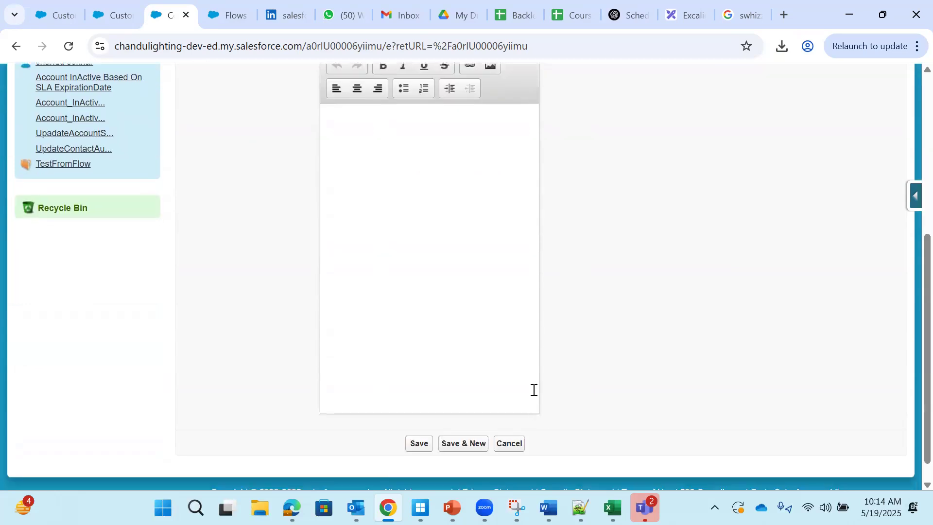
{"action": "scroll", "coordinate": [493, 347], "scroll_direction": "up", "scroll_amount": 3}
{"action": "scroll", "coordinate": [292, 267], "scroll_direction": "up", "scroll_amount": 2}
{"action": "left_click_drag", "start_coordinate": [258, 234], "coordinate": [301, 238]}
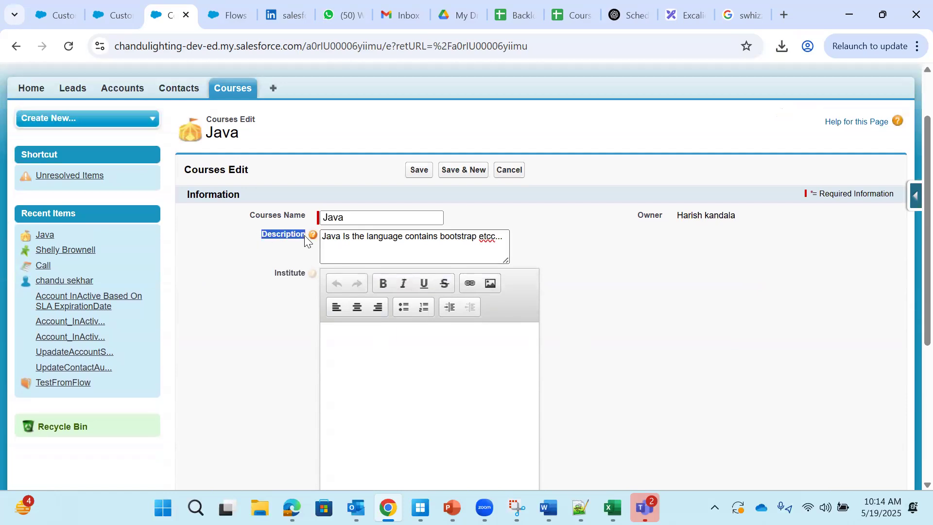
{"action": "left_click_drag", "start_coordinate": [505, 261], "coordinate": [550, 262]}
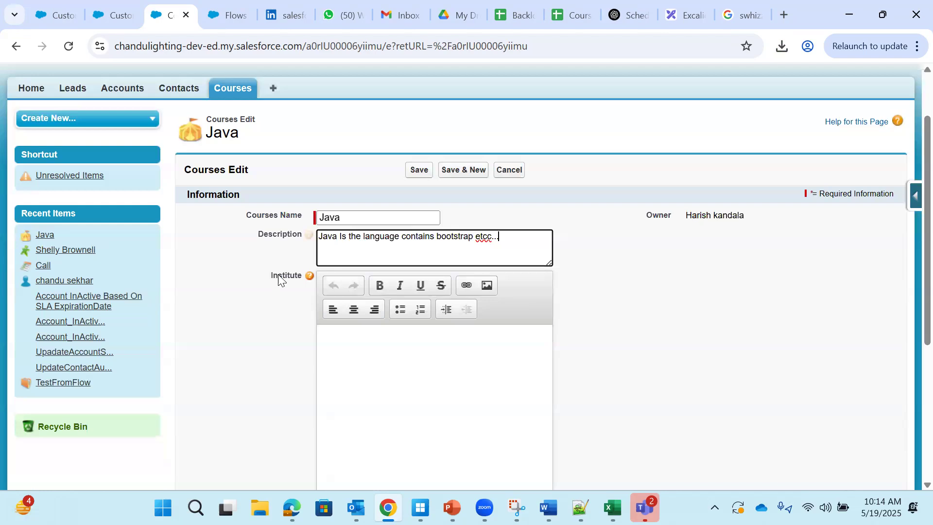
Step: Upload the swiiiii JPG image from Downloads into the Institute rich text field and save the Java record
{"action": "left_click_drag", "start_coordinate": [270, 275], "coordinate": [299, 277]}
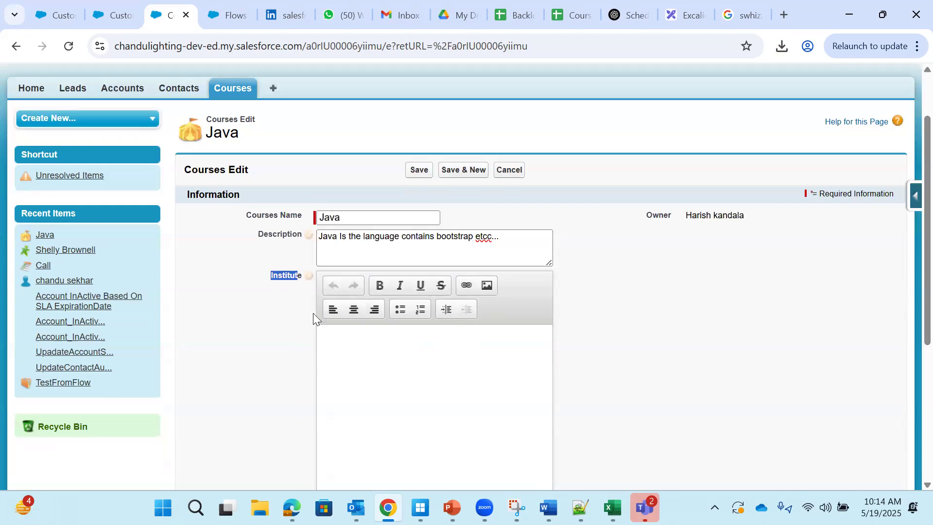
{"action": "left_click", "coordinate": [488, 288]}
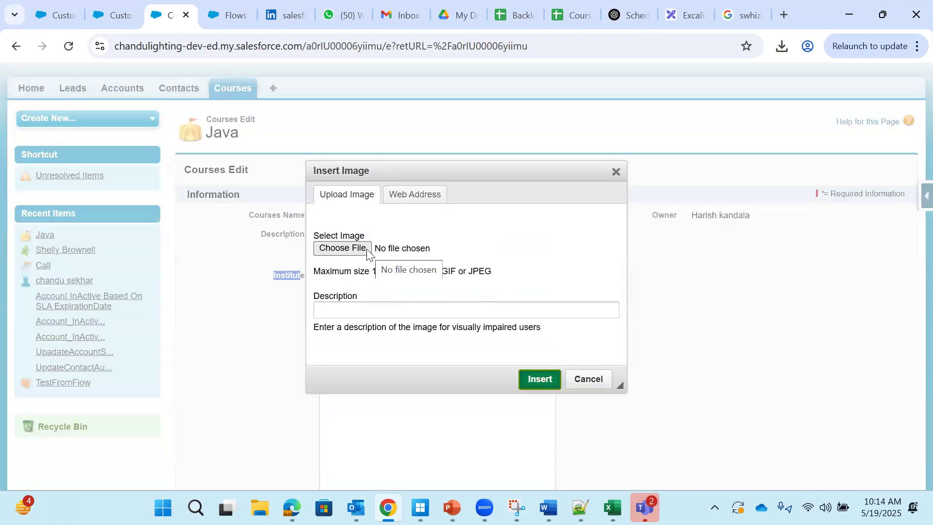
{"action": "left_click", "coordinate": [346, 249]}
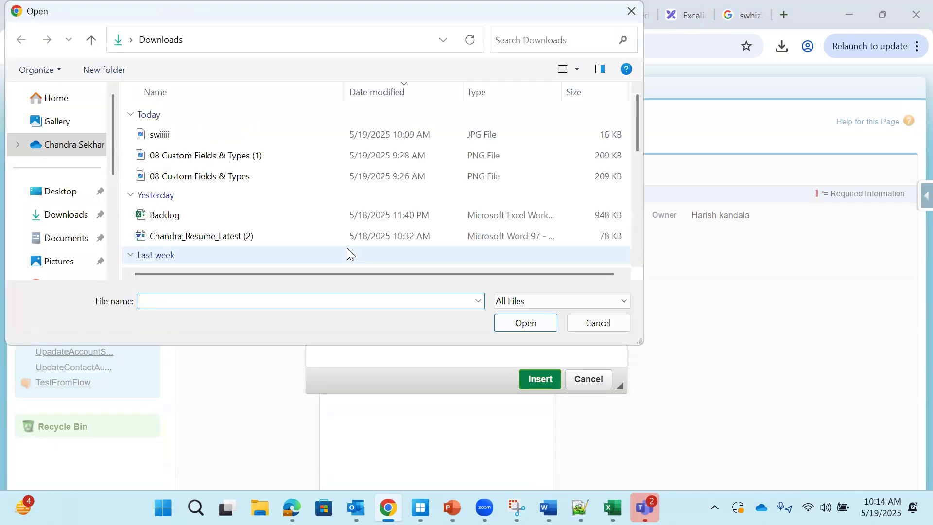
{"action": "left_click", "coordinate": [164, 135]}
{"action": "left_click", "coordinate": [534, 322]}
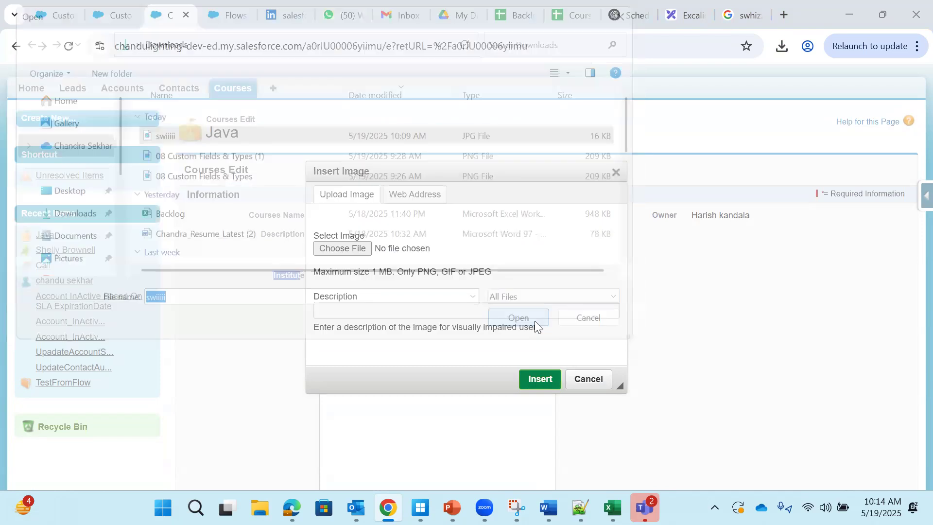
{"action": "left_click", "coordinate": [539, 379]}
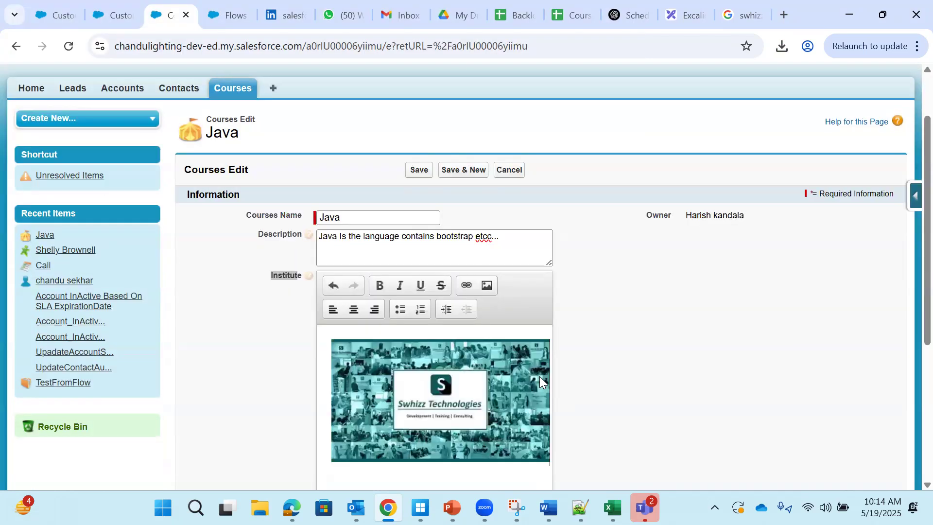
{"action": "left_click", "coordinate": [418, 181]}
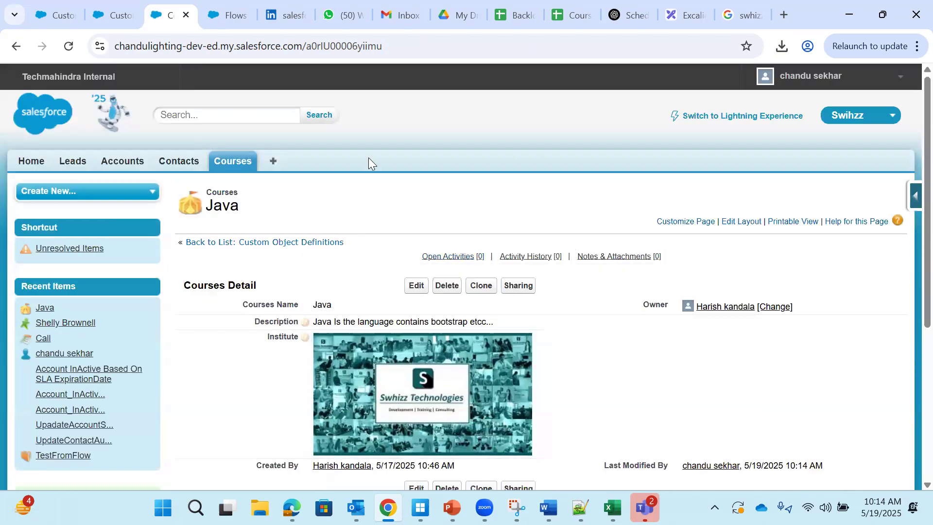
{"action": "scroll", "coordinate": [506, 152], "scroll_direction": "down", "scroll_amount": 2}
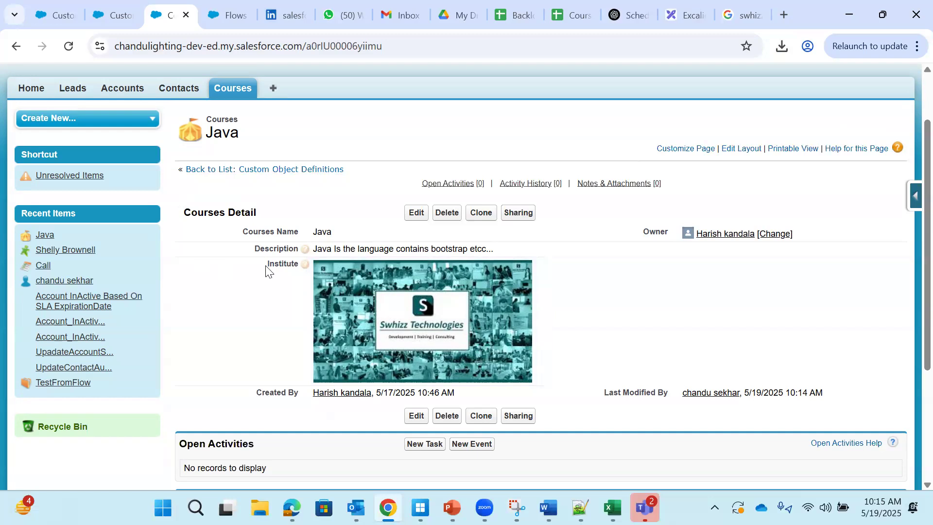
Step: Check the Institute field's data type in the Courses object's custom fields, and return to the Java record
{"action": "left_click", "coordinate": [111, 16]}
{"action": "scroll", "coordinate": [272, 359], "scroll_direction": "down", "scroll_amount": 5}
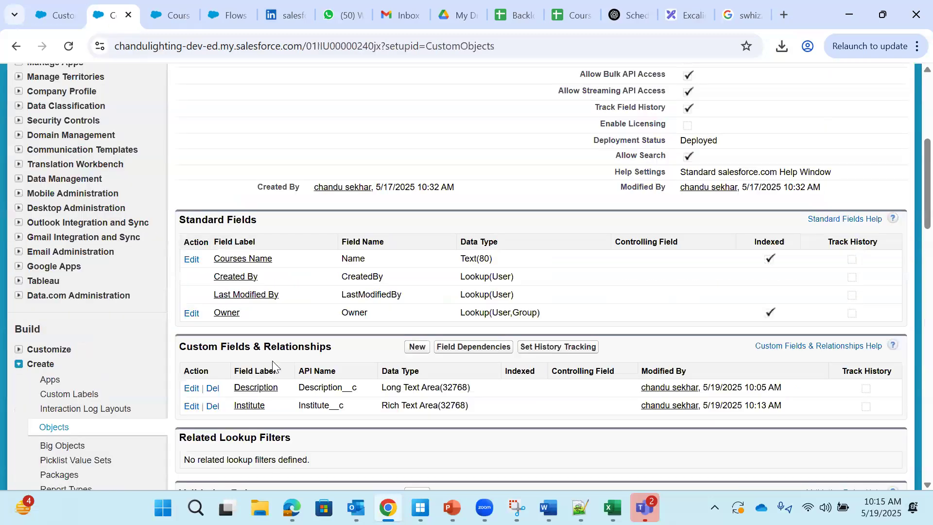
{"action": "left_click_drag", "start_coordinate": [380, 404], "coordinate": [467, 404]}
{"action": "left_click", "coordinate": [389, 412]}
{"action": "left_click_drag", "start_coordinate": [378, 405], "coordinate": [470, 416]}
{"action": "scroll", "coordinate": [410, 410], "scroll_direction": "up", "scroll_amount": 5}
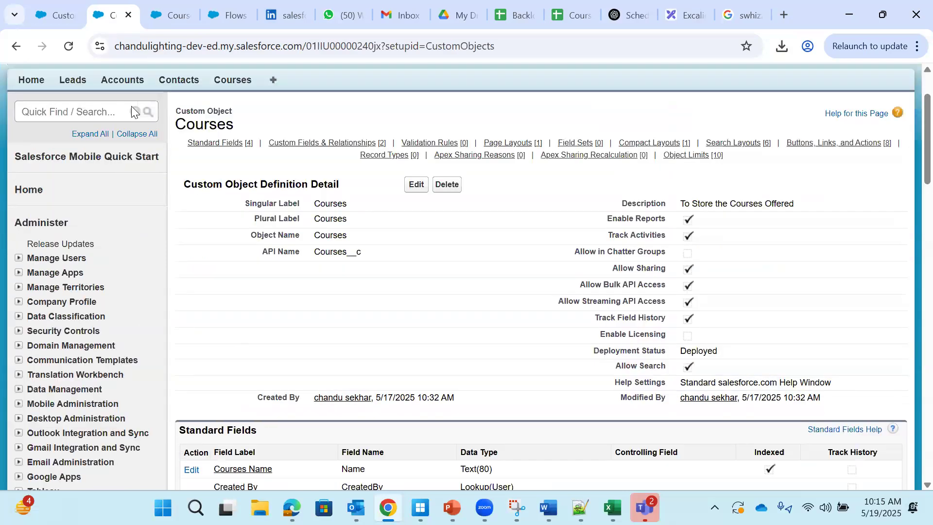
{"action": "left_click", "coordinate": [164, 17]}
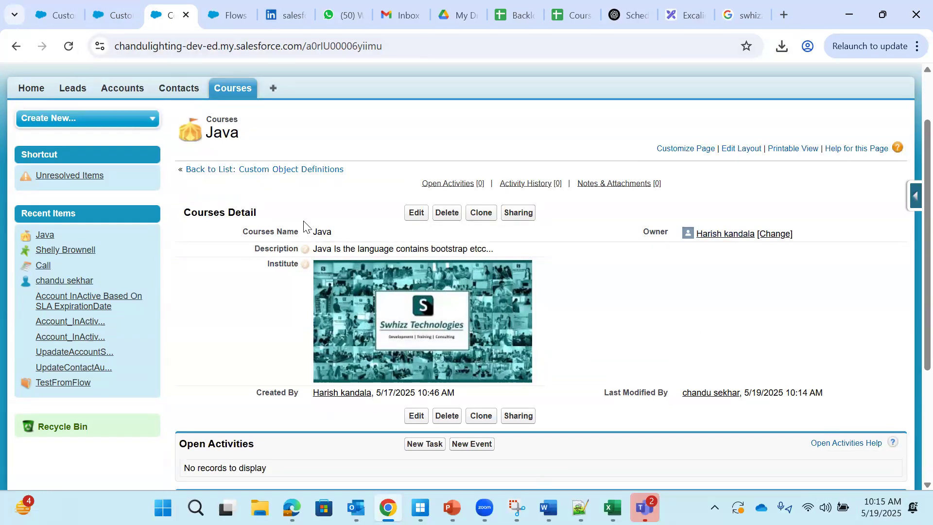
Step: Go back to the Courses object definition and start creating a new custom field
{"action": "left_click", "coordinate": [104, 16]}
{"action": "scroll", "coordinate": [321, 365], "scroll_direction": "down", "scroll_amount": 4}
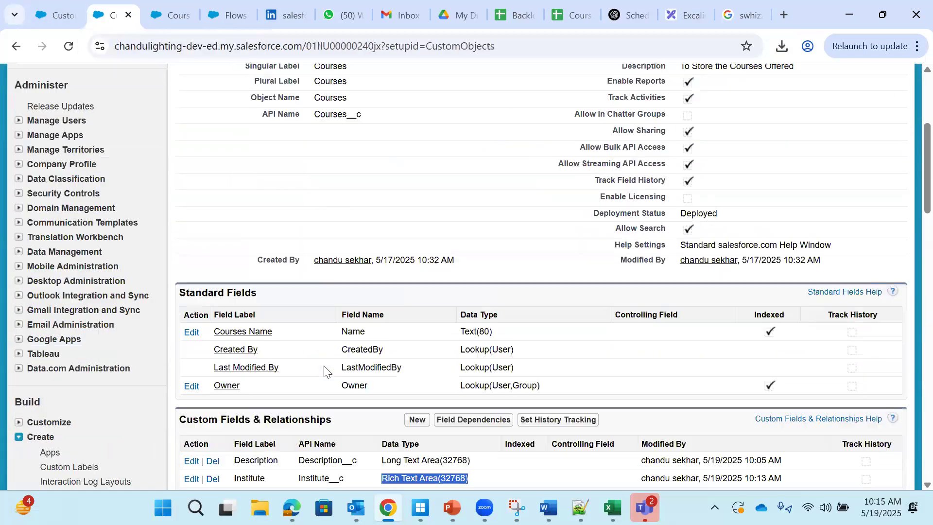
{"action": "scroll", "coordinate": [324, 372], "scroll_direction": "down", "scroll_amount": 1}
{"action": "left_click", "coordinate": [486, 394]}
{"action": "left_click", "coordinate": [416, 349]}
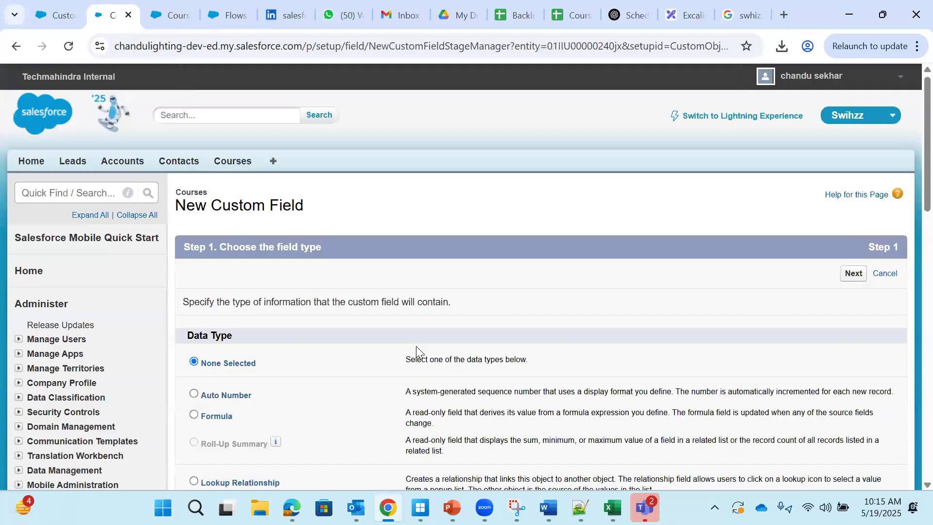
Step: Review the available data types and their descriptions for the new custom field
{"action": "scroll", "coordinate": [413, 346], "scroll_direction": "down", "scroll_amount": 6}
{"action": "scroll", "coordinate": [414, 349], "scroll_direction": "down", "scroll_amount": 2}
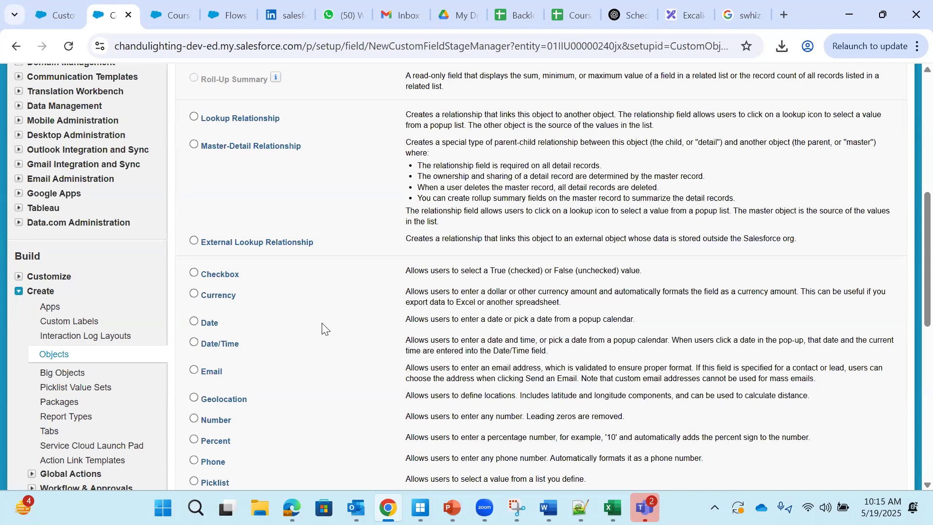
{"action": "scroll", "coordinate": [316, 344], "scroll_direction": "down", "scroll_amount": 1}
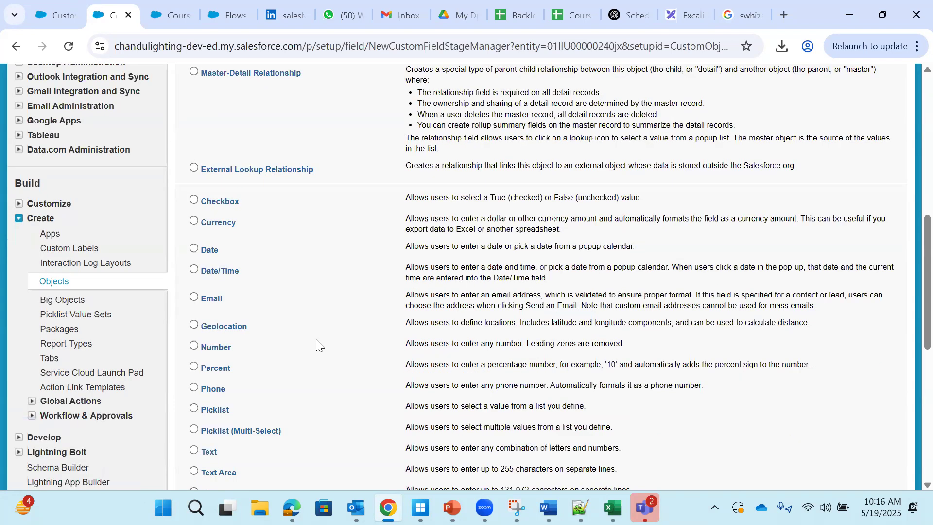
{"action": "scroll", "coordinate": [317, 345], "scroll_direction": "down", "scroll_amount": 2}
{"action": "scroll", "coordinate": [317, 344], "scroll_direction": "down", "scroll_amount": 1}
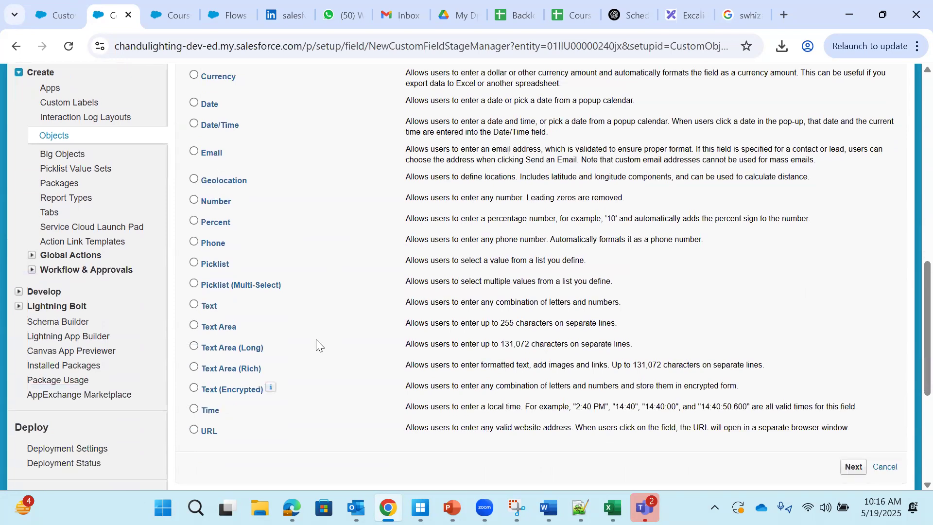
{"action": "scroll", "coordinate": [317, 344], "scroll_direction": "up", "scroll_amount": 1}
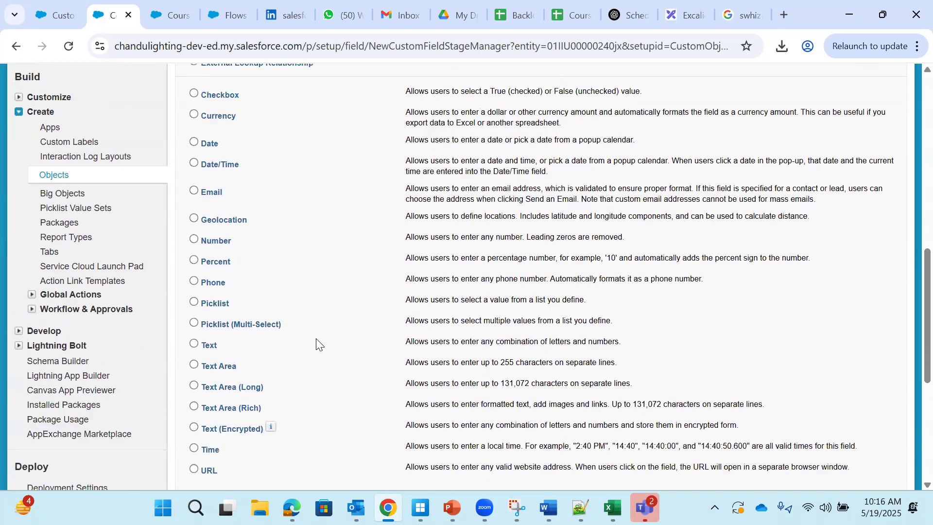
{"action": "scroll", "coordinate": [316, 345], "scroll_direction": "up", "scroll_amount": 1}
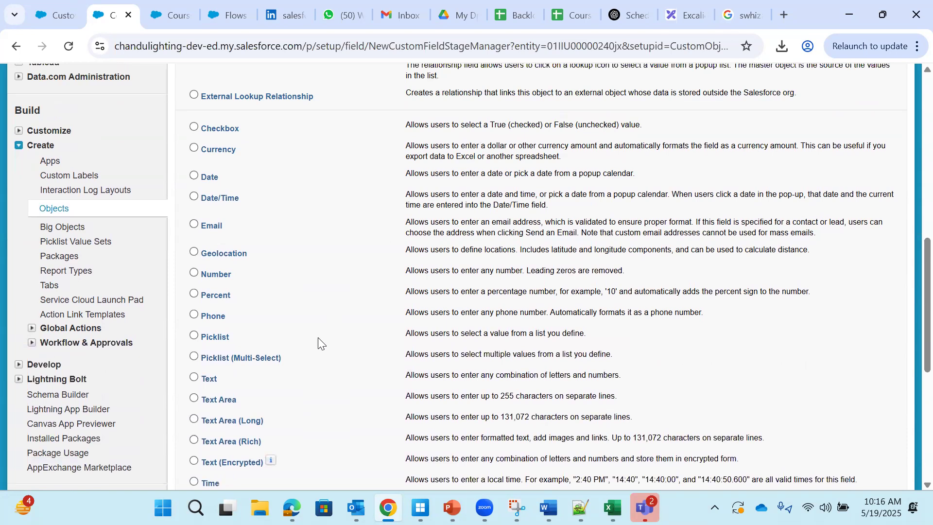
{"action": "scroll", "coordinate": [318, 344], "scroll_direction": "up", "scroll_amount": 3}
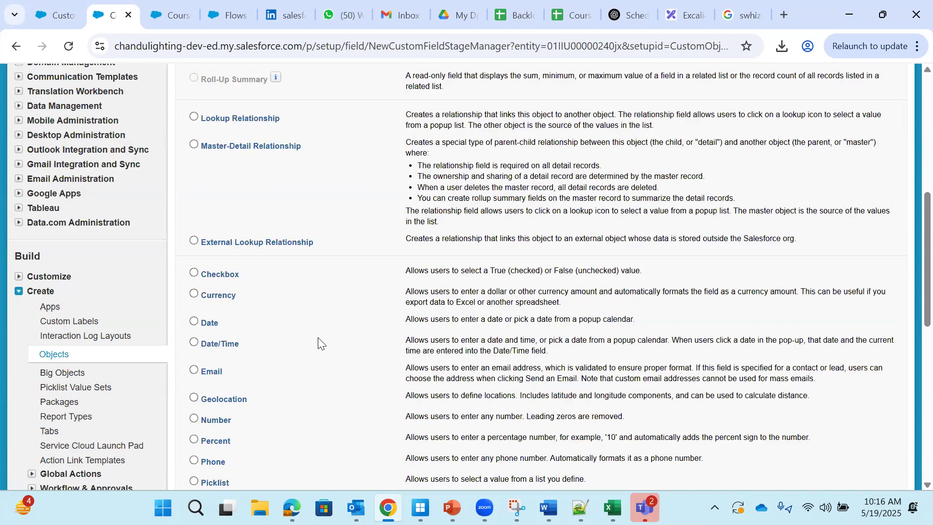
{"action": "scroll", "coordinate": [318, 344], "scroll_direction": "down", "scroll_amount": 2}
{"action": "scroll", "coordinate": [318, 344], "scroll_direction": "down", "scroll_amount": 1}
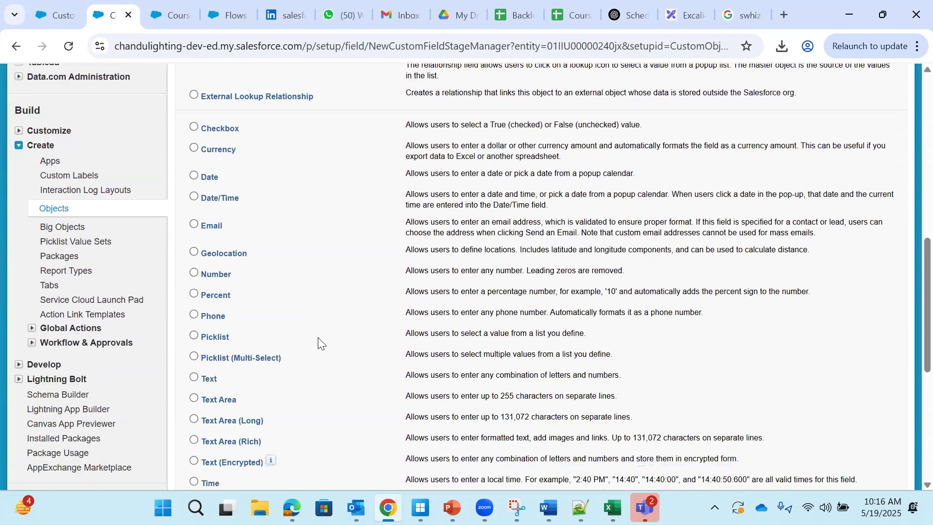
{"action": "scroll", "coordinate": [318, 344], "scroll_direction": "down", "scroll_amount": 3}
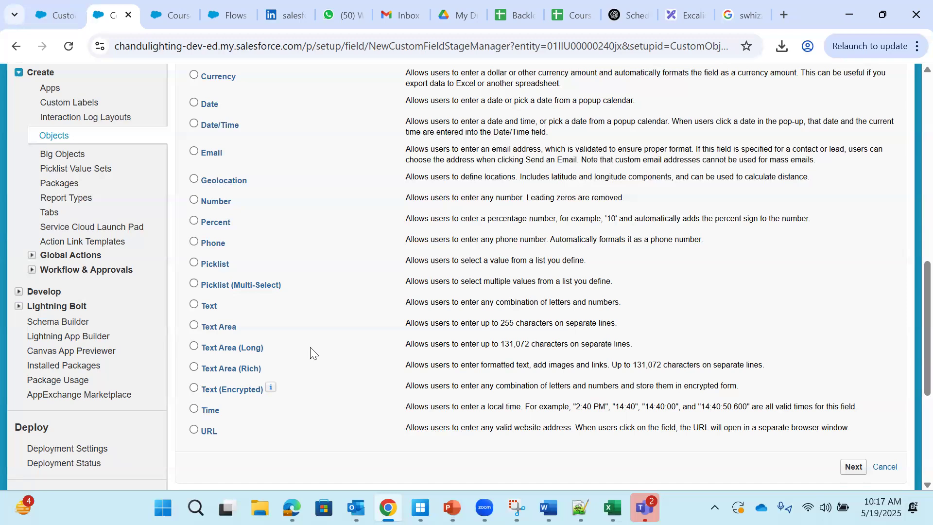
Step: Choose Number as the new custom field's data type and continue to its details
{"action": "left_click", "coordinate": [194, 200]}
{"action": "scroll", "coordinate": [777, 379], "scroll_direction": "down", "scroll_amount": 3}
{"action": "left_click", "coordinate": [853, 321]}
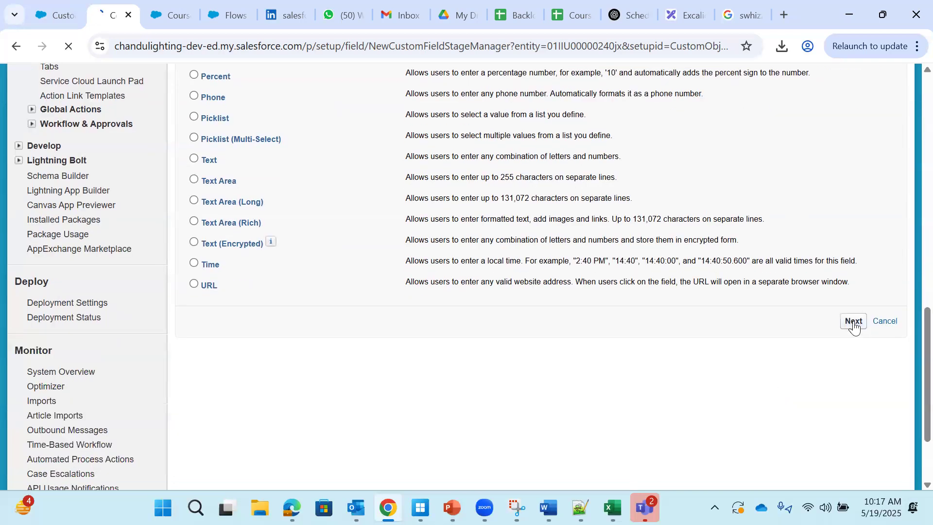
Step: Label the new number field Fees, let the field name fill in to match, and look over its other settings
{"action": "left_click", "coordinate": [380, 304]}
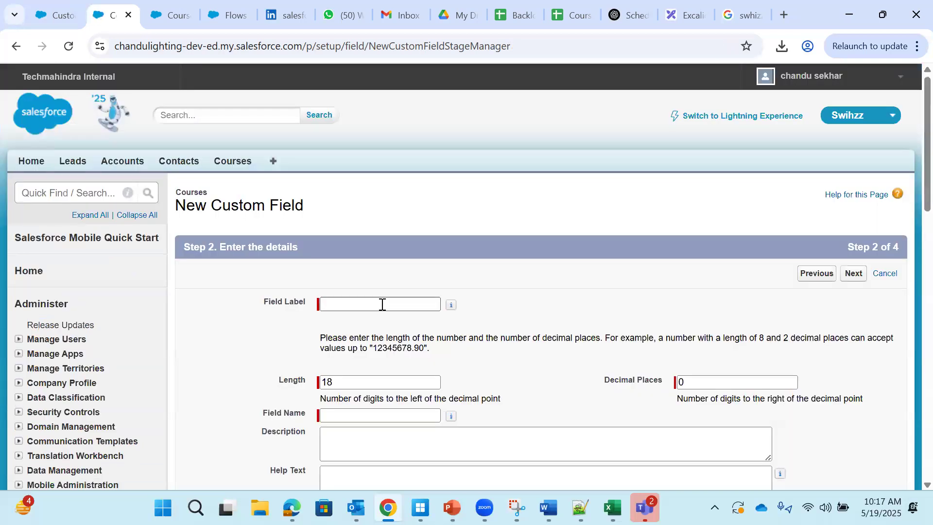
{"action": "type", "text": "Fe"}
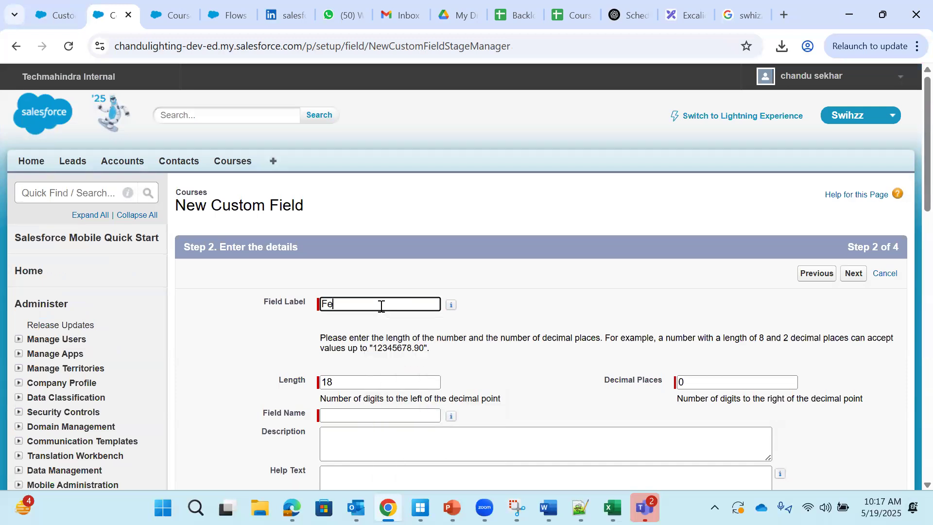
{"action": "type", "text": "es"}
{"action": "left_click", "coordinate": [478, 288]}
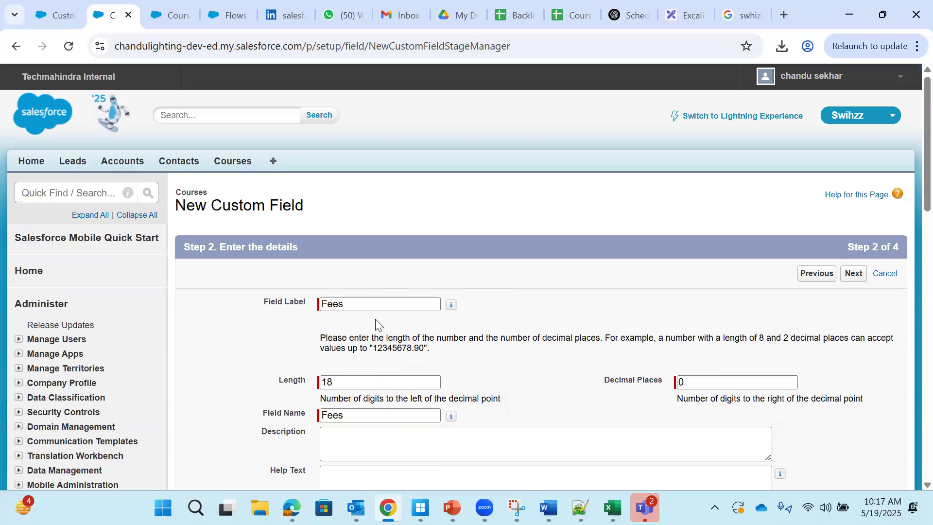
{"action": "scroll", "coordinate": [358, 323], "scroll_direction": "down", "scroll_amount": 1}
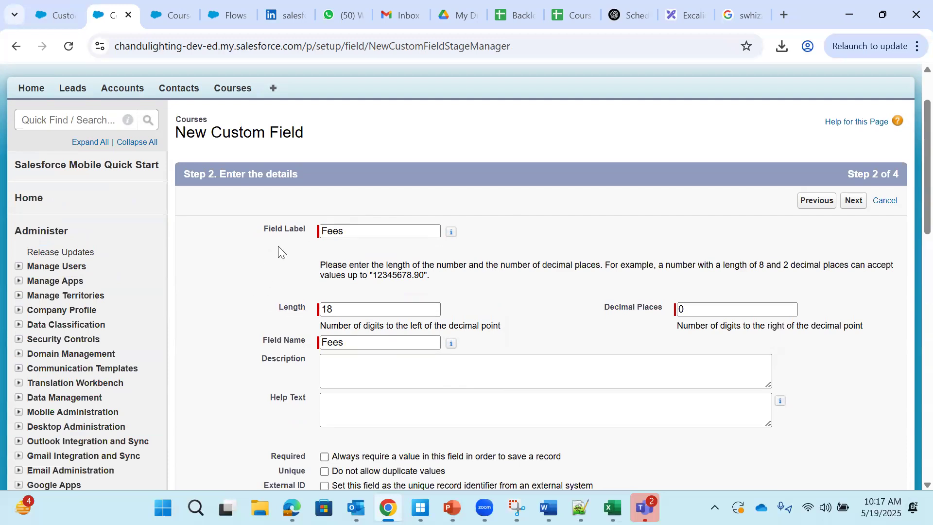
{"action": "scroll", "coordinate": [563, 195], "scroll_direction": "down", "scroll_amount": 2}
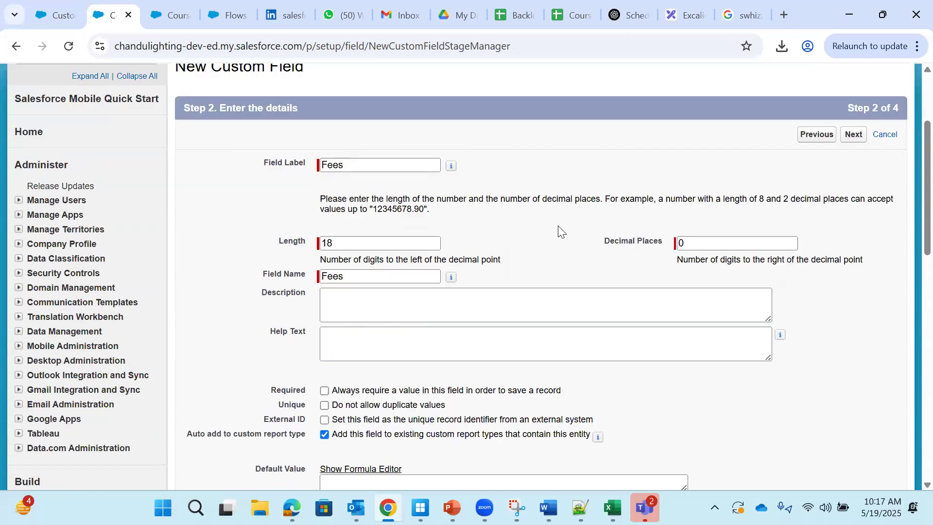
Step: Review the Fees field's label, name, description, help text, length and decimal places settings
{"action": "left_click_drag", "start_coordinate": [261, 158], "coordinate": [303, 162]}
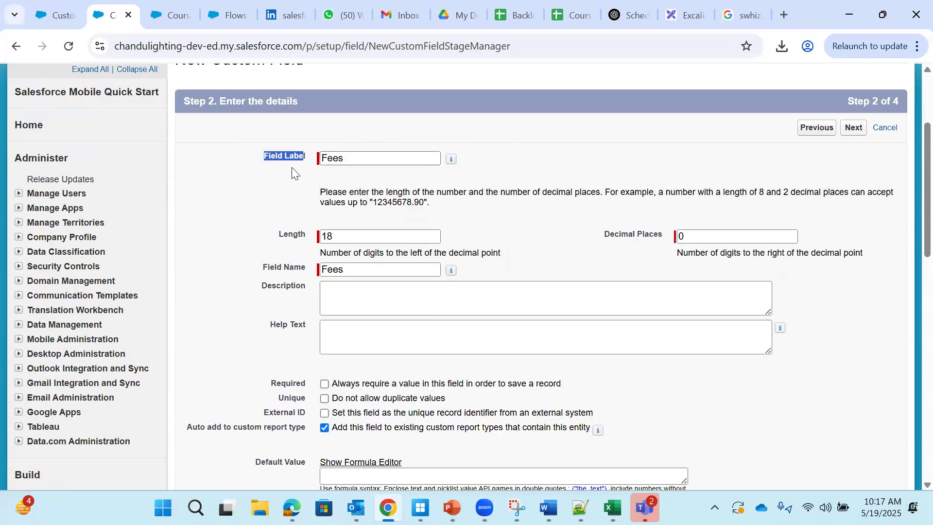
{"action": "left_click", "coordinate": [263, 272]}
{"action": "left_click_drag", "start_coordinate": [262, 272], "coordinate": [451, 267]}
{"action": "double_click", "coordinate": [295, 285]}
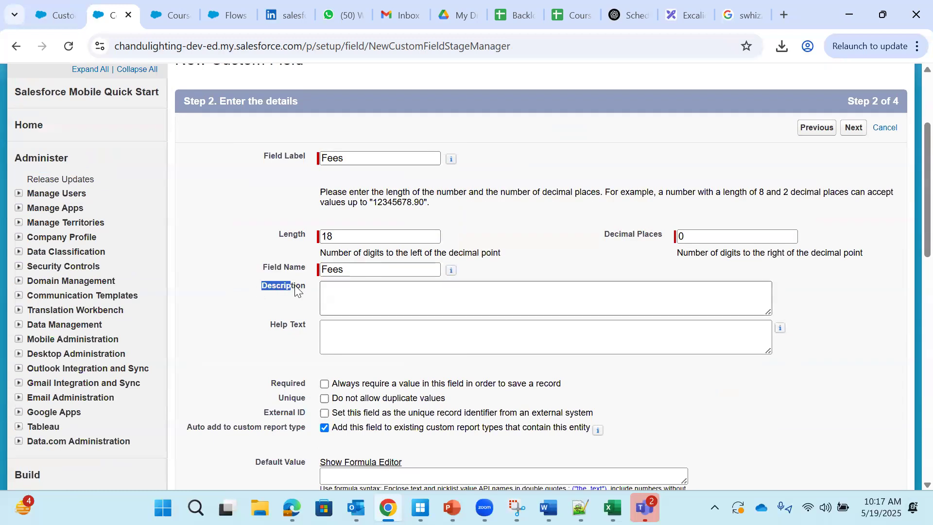
{"action": "left_click_drag", "start_coordinate": [270, 325], "coordinate": [345, 324]}
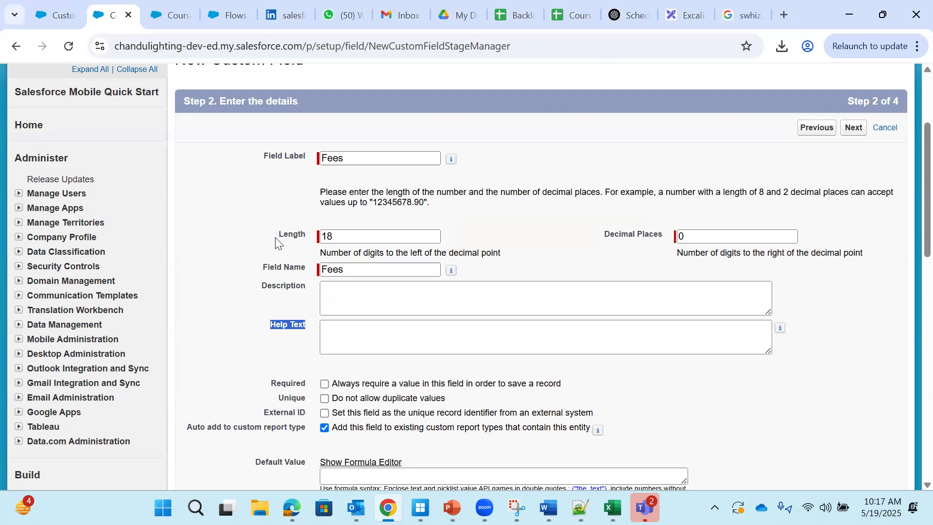
{"action": "left_click_drag", "start_coordinate": [279, 238], "coordinate": [305, 241]}
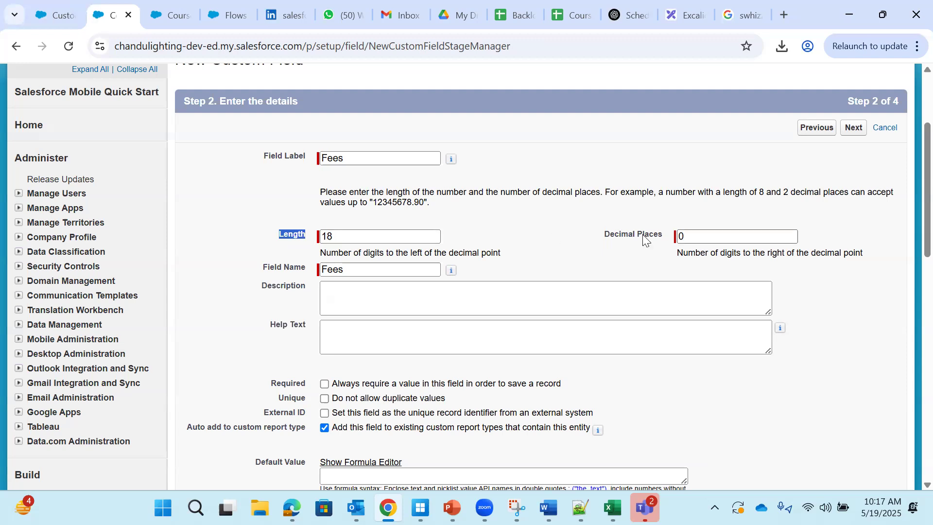
{"action": "left_click_drag", "start_coordinate": [591, 235], "coordinate": [663, 237]}
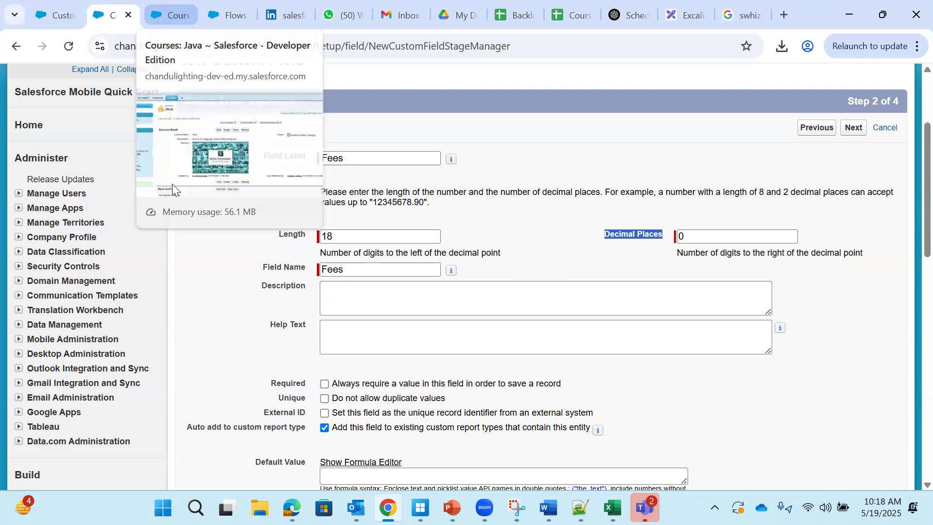
{"action": "scroll", "coordinate": [216, 295], "scroll_direction": "down", "scroll_amount": 2}
{"action": "scroll", "coordinate": [291, 282], "scroll_direction": "up", "scroll_amount": 2}
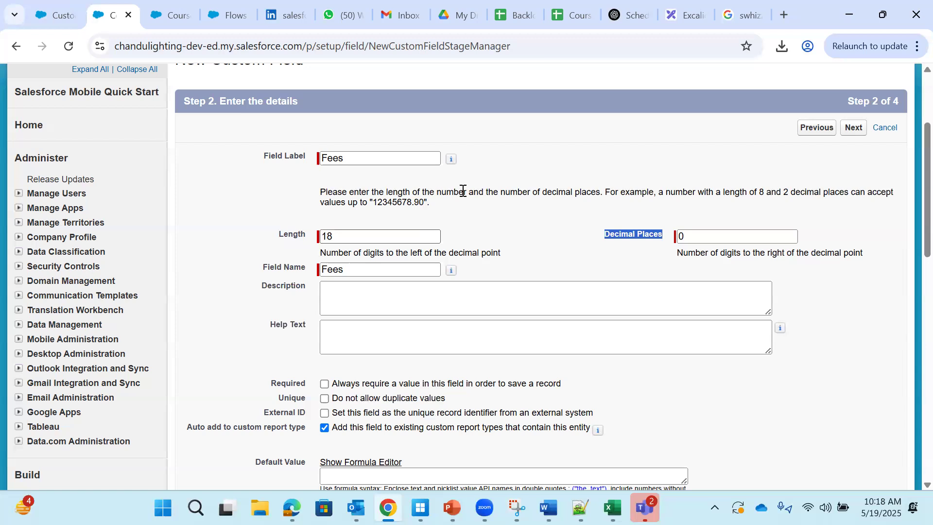
{"action": "left_click_drag", "start_coordinate": [257, 156], "coordinate": [307, 158]}
{"action": "left_click_drag", "start_coordinate": [369, 159], "coordinate": [320, 159]}
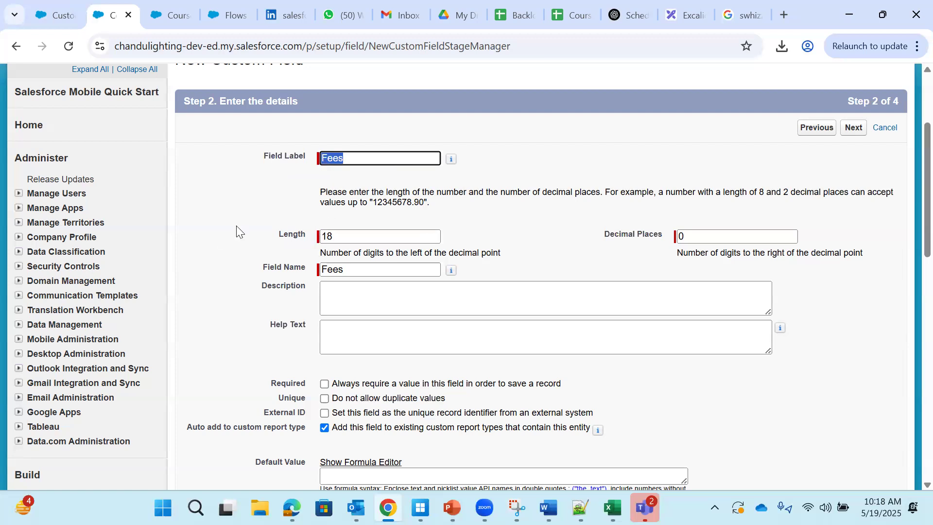
Step: Set the Fees field's length to 3 digits and check its decimal places setting
{"action": "left_click_drag", "start_coordinate": [271, 235], "coordinate": [304, 239]}
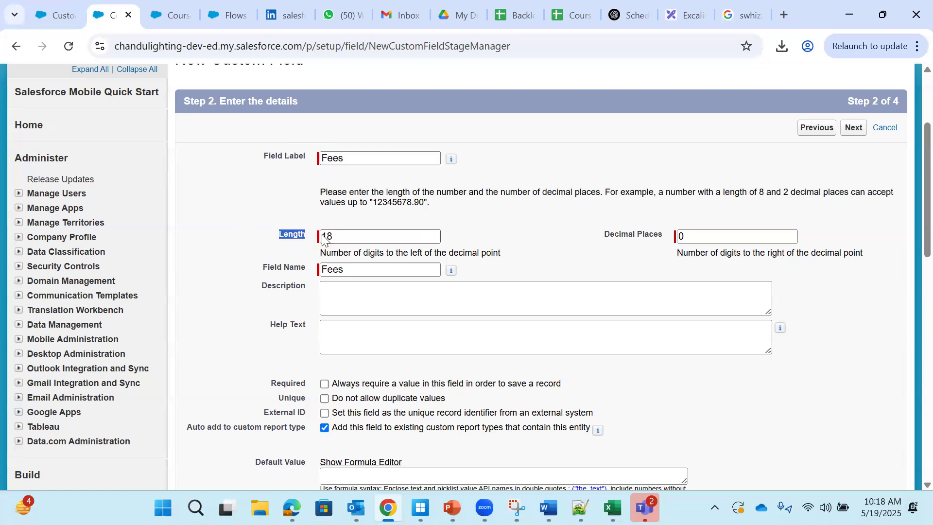
{"action": "left_click", "coordinate": [345, 238]}
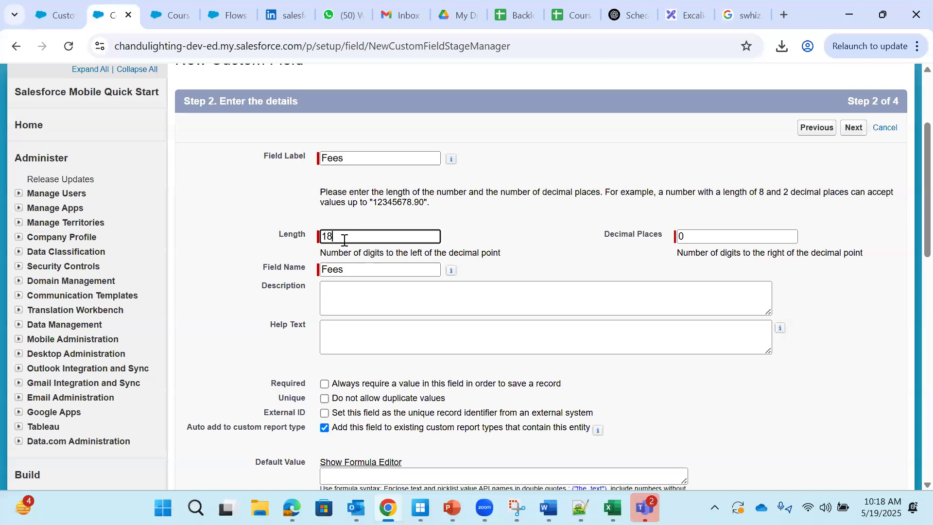
{"action": "left_click_drag", "start_coordinate": [322, 236], "coordinate": [346, 237]}
{"action": "left_click", "coordinate": [344, 236]}
{"action": "key", "text": "BackSpace"}
{"action": "type", "text": "3"}
{"action": "left_click", "coordinate": [503, 217]}
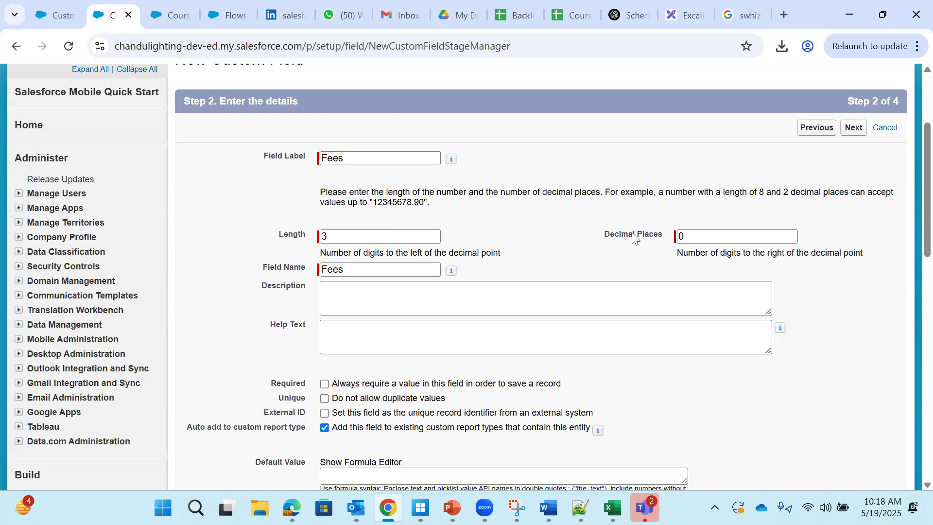
{"action": "left_click_drag", "start_coordinate": [606, 235], "coordinate": [671, 235]}
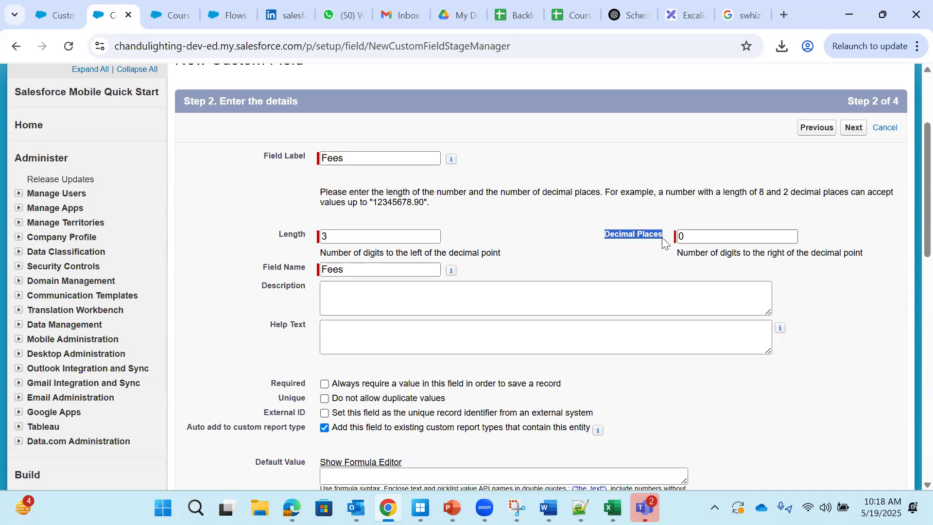
{"action": "left_click", "coordinate": [687, 237]}
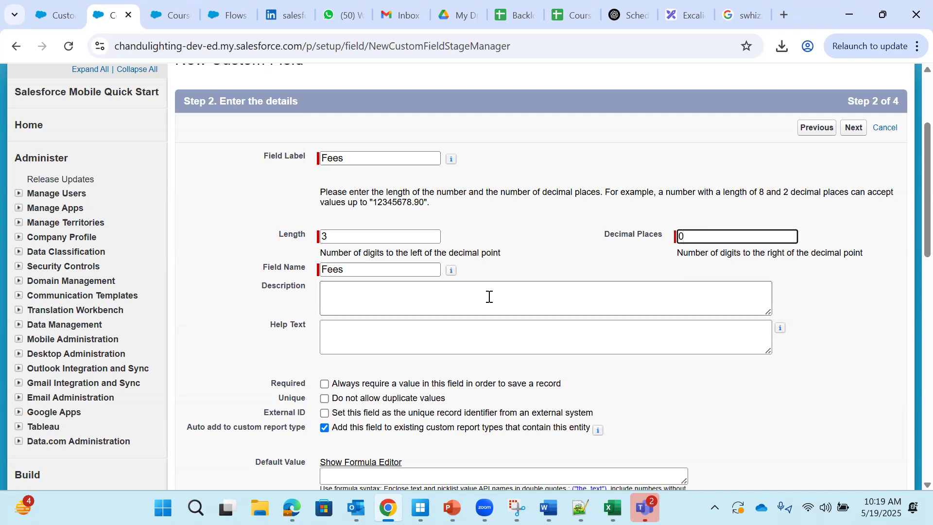
Step: Enter "Stores the fees for the course" as the Fees field's description
{"action": "scroll", "coordinate": [422, 301], "scroll_direction": "down", "scroll_amount": 1}
{"action": "scroll", "coordinate": [422, 301], "scroll_direction": "down", "scroll_amount": 2}
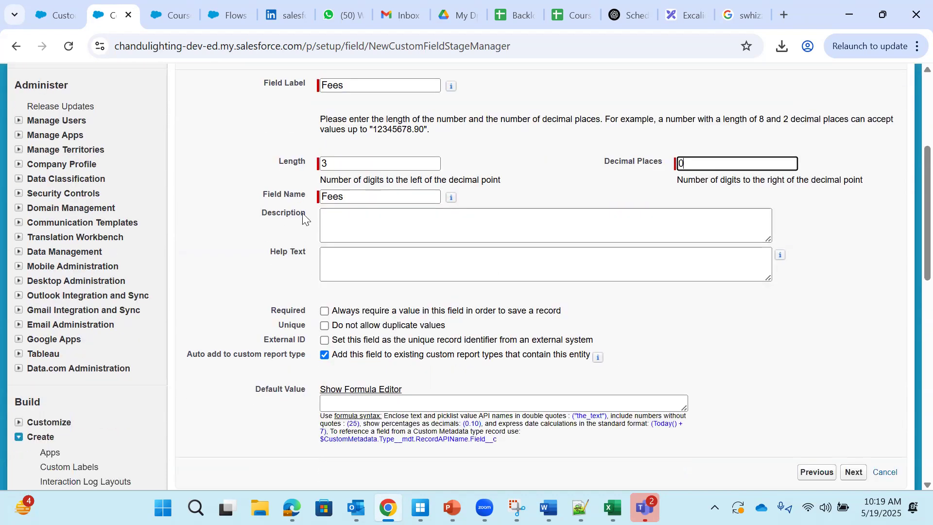
{"action": "left_click", "coordinate": [336, 214]}
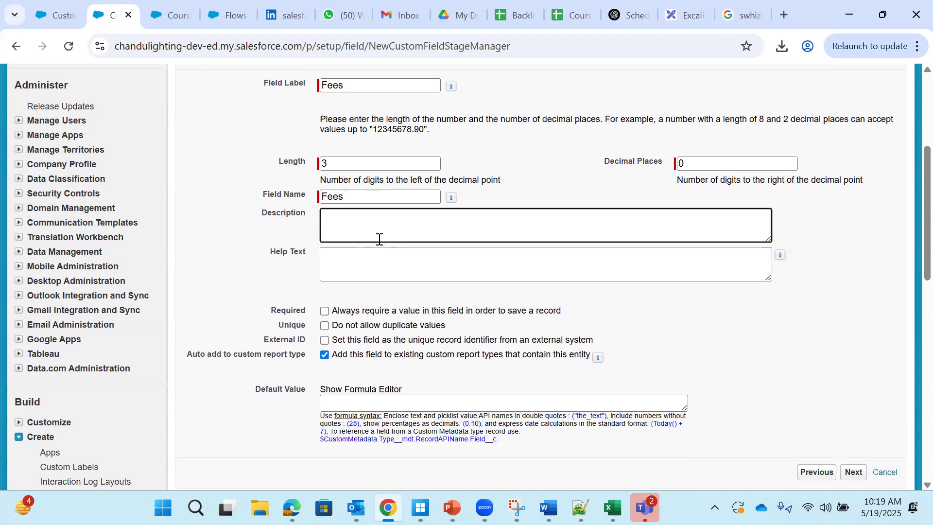
{"action": "type", "text": "Store sthde"}
{"action": "key", "text": "BackSpace"}
{"action": "key", "text": "BackSpace"}
{"action": "key", "text": "BackSpace"}
{"action": "key", "text": "BackSpace"}
{"action": "key", "text": "BackSpace"}
{"action": "type", "text": "s the fees for the cous"}
{"action": "key", "text": "BackSpace"}
{"action": "type", "text": "rse"}
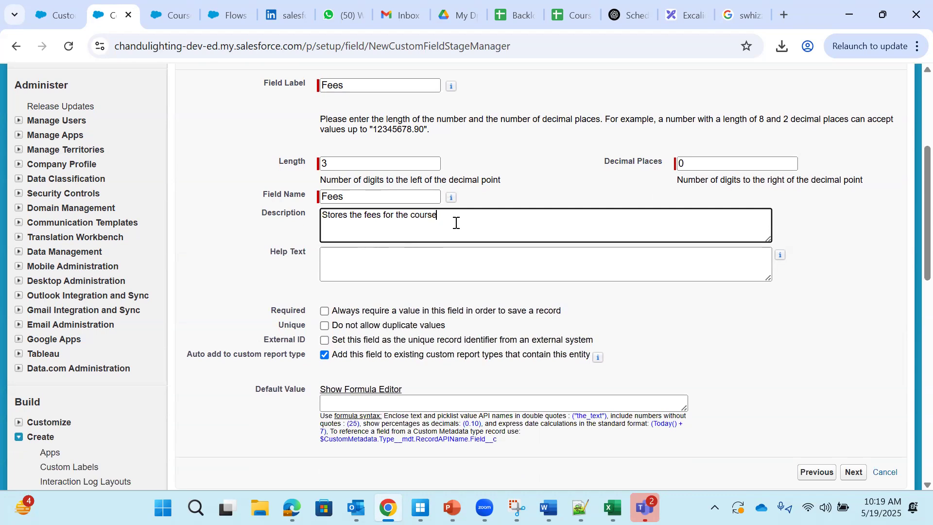
Step: Copy the Fees field's description text into its help text
{"action": "left_click_drag", "start_coordinate": [456, 222], "coordinate": [271, 225]}
{"action": "key", "text": "ctrl+c"}
{"action": "left_click", "coordinate": [368, 264]}
{"action": "key", "text": "ctrl+v"}
{"action": "scroll", "coordinate": [541, 350], "scroll_direction": "up", "scroll_amount": 1}
{"action": "scroll", "coordinate": [541, 354], "scroll_direction": "up", "scroll_amount": 1}
{"action": "scroll", "coordinate": [540, 354], "scroll_direction": "down", "scroll_amount": 1}
{"action": "scroll", "coordinate": [726, 310], "scroll_direction": "up", "scroll_amount": 3}
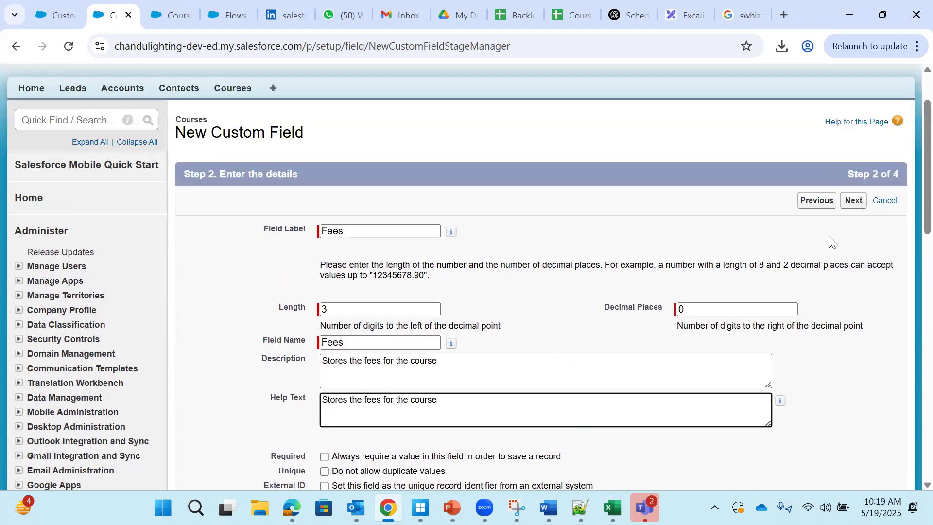
Step: Look over the required, unique, external ID and report type options, and continue to field-level security
{"action": "scroll", "coordinate": [301, 379], "scroll_direction": "down", "scroll_amount": 2}
{"action": "left_click_drag", "start_coordinate": [270, 388], "coordinate": [612, 384]}
{"action": "scroll", "coordinate": [558, 410], "scroll_direction": "down", "scroll_amount": 2}
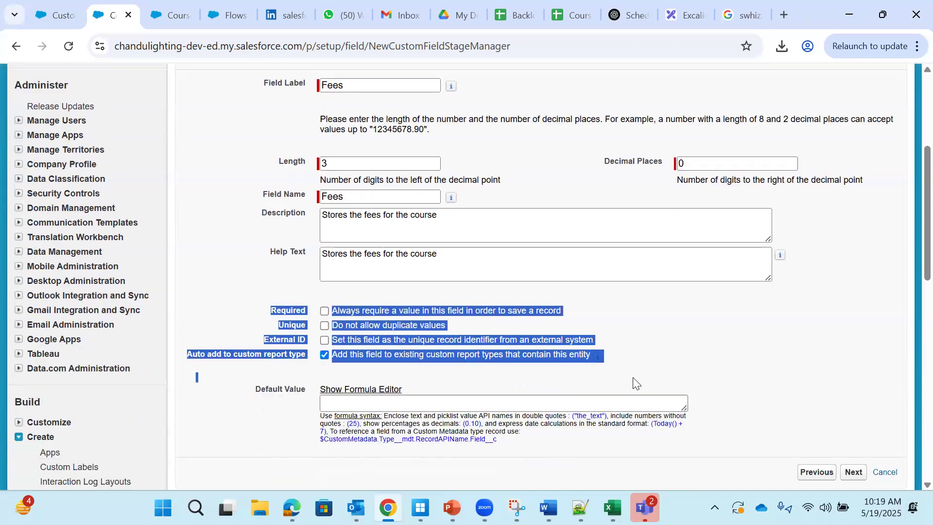
{"action": "scroll", "coordinate": [632, 377], "scroll_direction": "up", "scroll_amount": 3}
{"action": "left_click", "coordinate": [852, 208]}
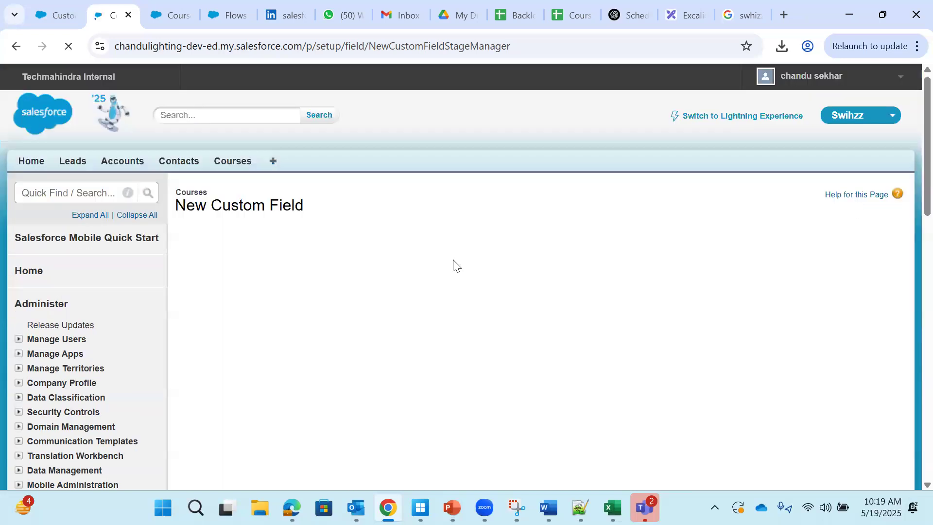
Step: Accept the default profile visibility for the Fees field, include it on the Courses Layout and save it
{"action": "scroll", "coordinate": [513, 324], "scroll_direction": "down", "scroll_amount": 3}
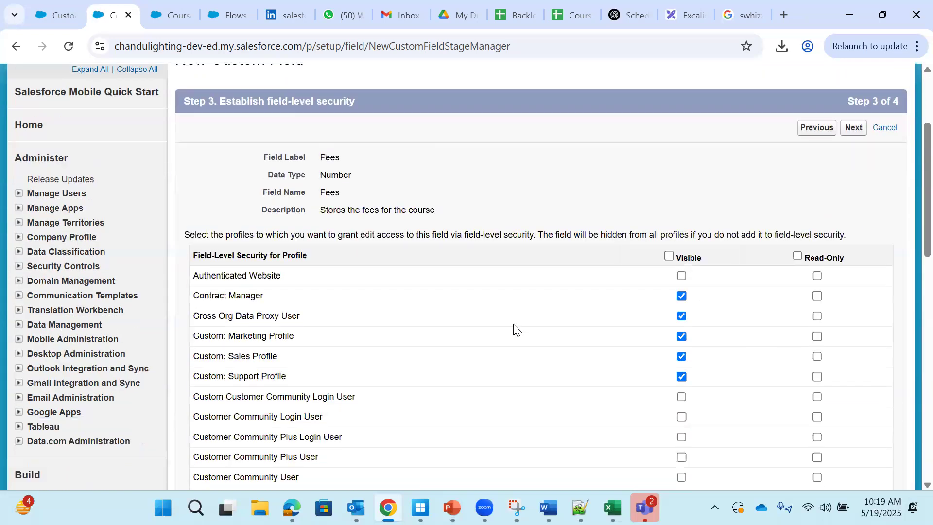
{"action": "scroll", "coordinate": [515, 330], "scroll_direction": "down", "scroll_amount": 9}
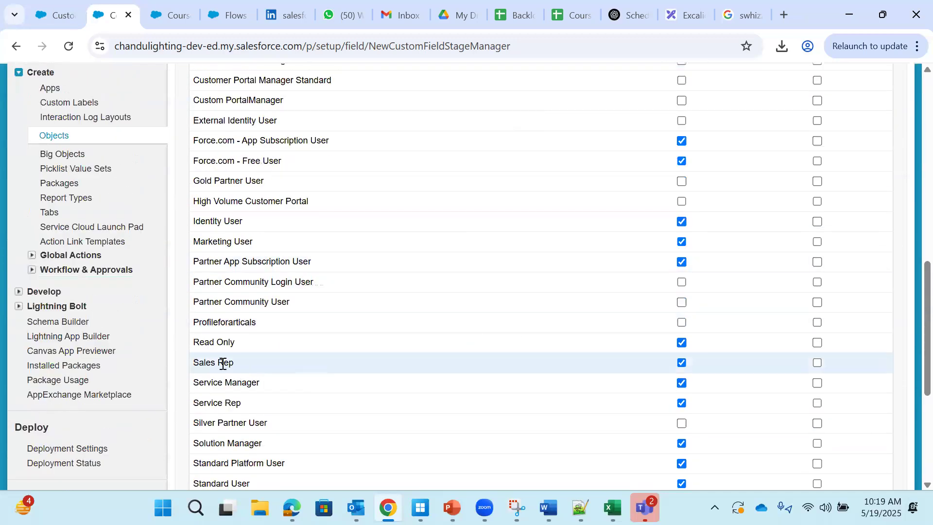
{"action": "left_click_drag", "start_coordinate": [191, 364], "coordinate": [300, 365]}
{"action": "scroll", "coordinate": [753, 316], "scroll_direction": "up", "scroll_amount": 12}
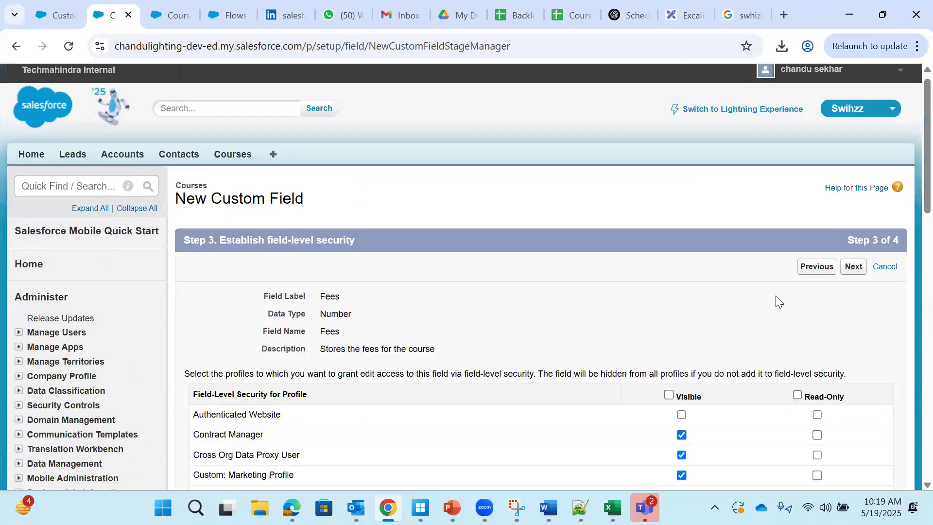
{"action": "left_click", "coordinate": [857, 275]}
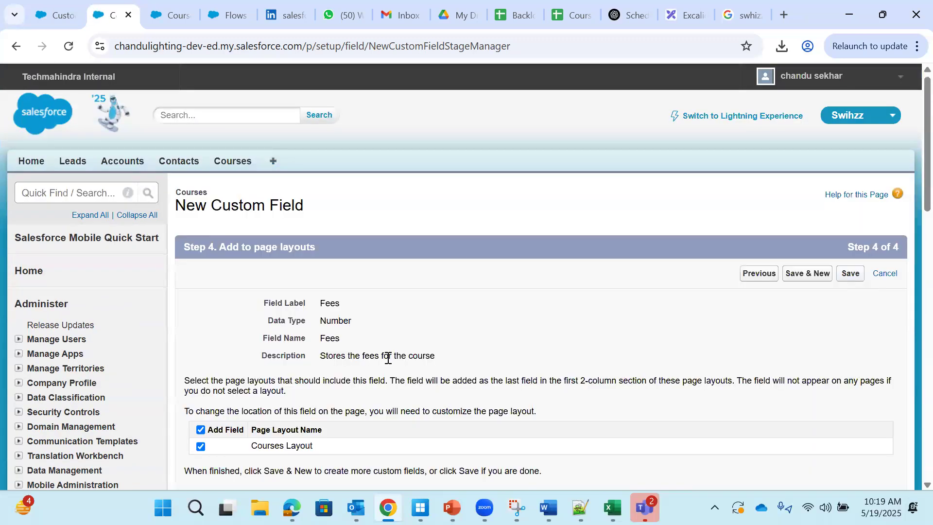
{"action": "scroll", "coordinate": [340, 350], "scroll_direction": "down", "scroll_amount": 3}
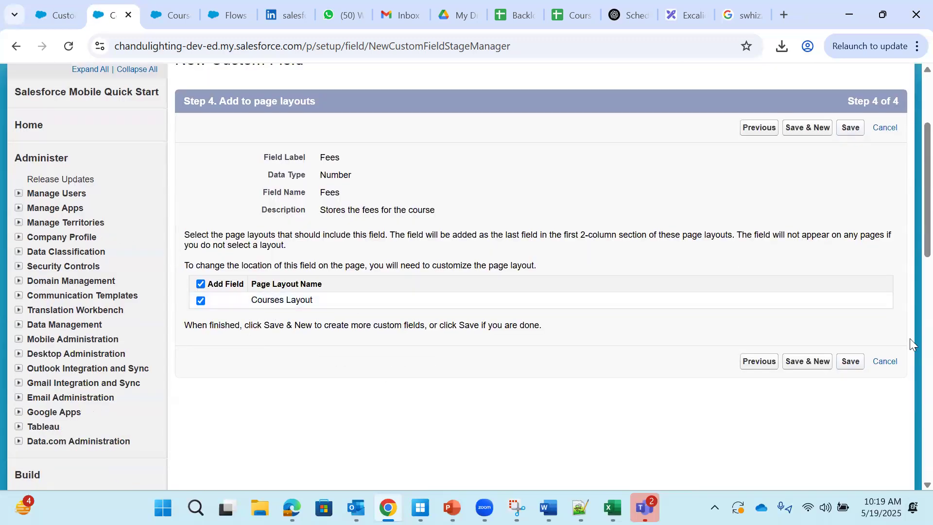
{"action": "left_click", "coordinate": [851, 362]}
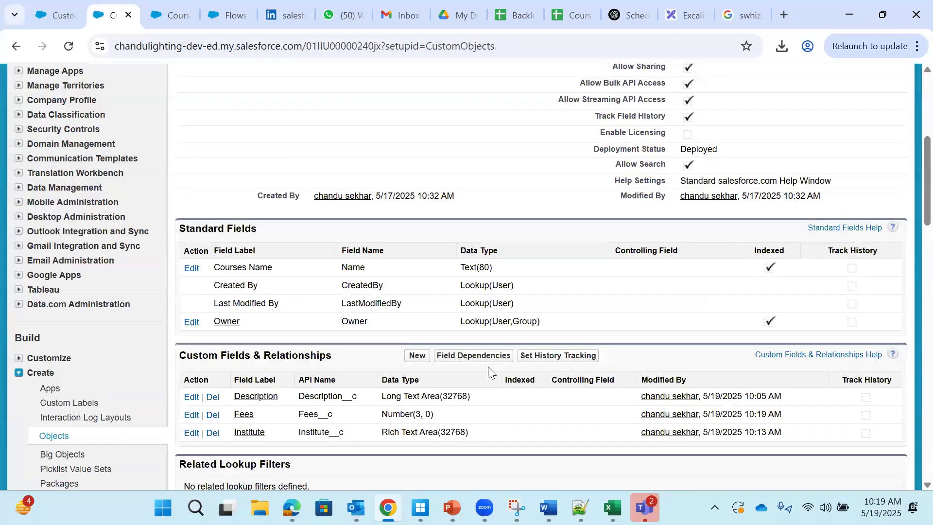
Step: Check the Fees field's data type in the Courses custom fields list and copy its API name
{"action": "scroll", "coordinate": [490, 372], "scroll_direction": "down", "scroll_amount": 5}
{"action": "left_click_drag", "start_coordinate": [230, 407], "coordinate": [336, 401]}
{"action": "double_click", "coordinate": [391, 405]}
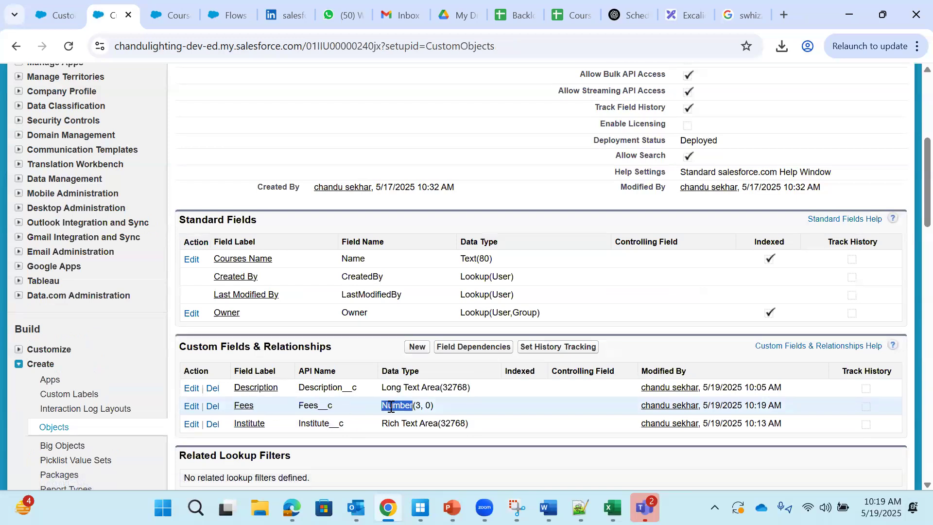
{"action": "left_click", "coordinate": [416, 406]}
{"action": "left_click_drag", "start_coordinate": [416, 405], "coordinate": [420, 405]}
{"action": "left_click_drag", "start_coordinate": [423, 404], "coordinate": [430, 405]}
{"action": "double_click", "coordinate": [313, 405]}
{"action": "key", "text": "ctrl+c"}
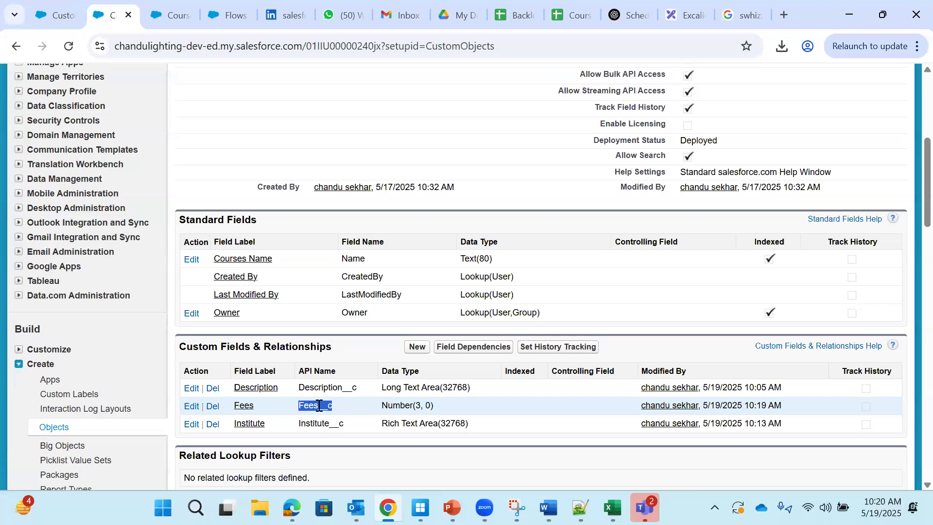
Step: In the Excalidraw diagram, add Fees__c as the header of the Courses table column after Institute__c and fit it in place
{"action": "left_click", "coordinate": [687, 15]}
{"action": "double_click", "coordinate": [791, 218]}
{"action": "key", "text": "ctrl+v"}
{"action": "left_click", "coordinate": [816, 242]}
{"action": "left_click", "coordinate": [816, 226]}
{"action": "left_click_drag", "start_coordinate": [854, 237], "coordinate": [824, 228]}
{"action": "left_click", "coordinate": [808, 248]}
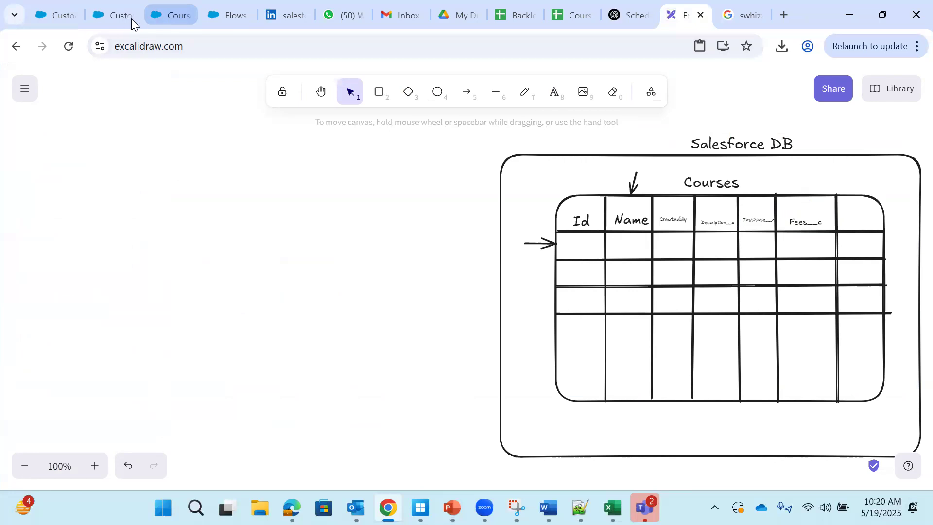
Step: Return to the Java course record in Salesforce, reload it and display the Fees field's help text
{"action": "left_click", "coordinate": [165, 15]}
{"action": "left_click", "coordinate": [76, 47]}
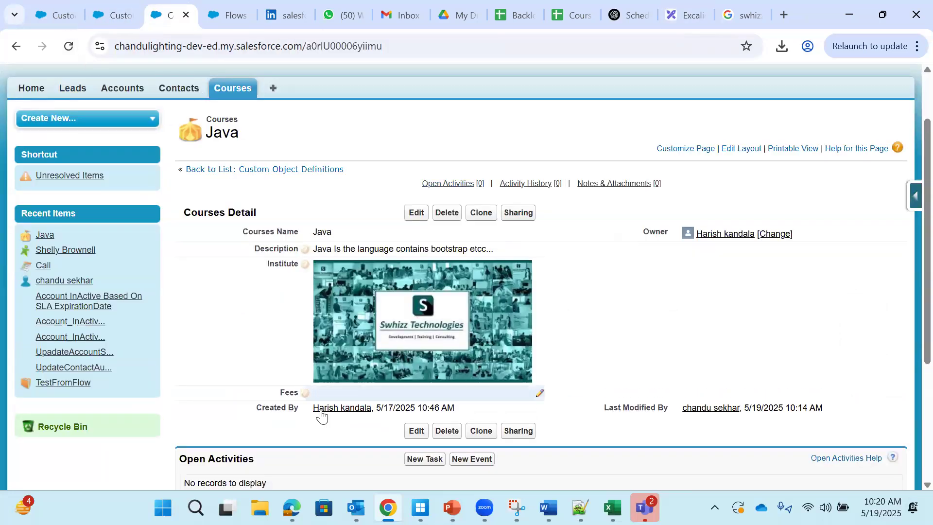
{"action": "double_click", "coordinate": [289, 393]}
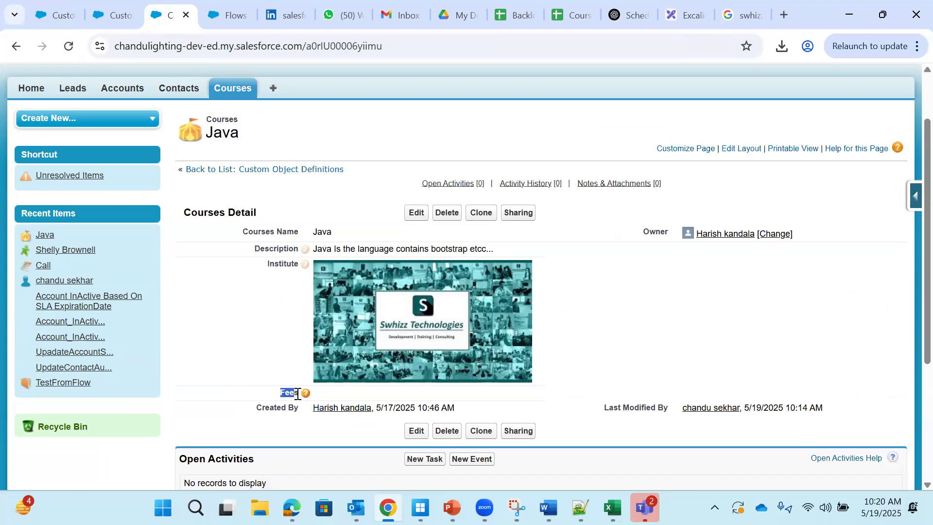
{"action": "left_click_drag", "start_coordinate": [274, 393], "coordinate": [298, 392]}
{"action": "mouse_move", "coordinate": [302, 395]}
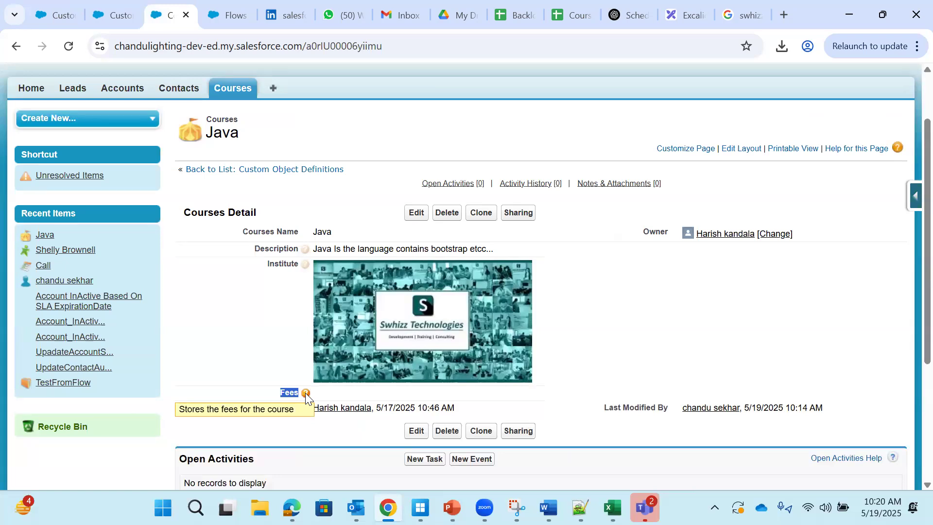
Step: Edit the Java course record, enter 4000 as its Fees and try to save it, then look over the form
{"action": "left_click", "coordinate": [417, 212]}
{"action": "scroll", "coordinate": [592, 327], "scroll_direction": "down", "scroll_amount": 5}
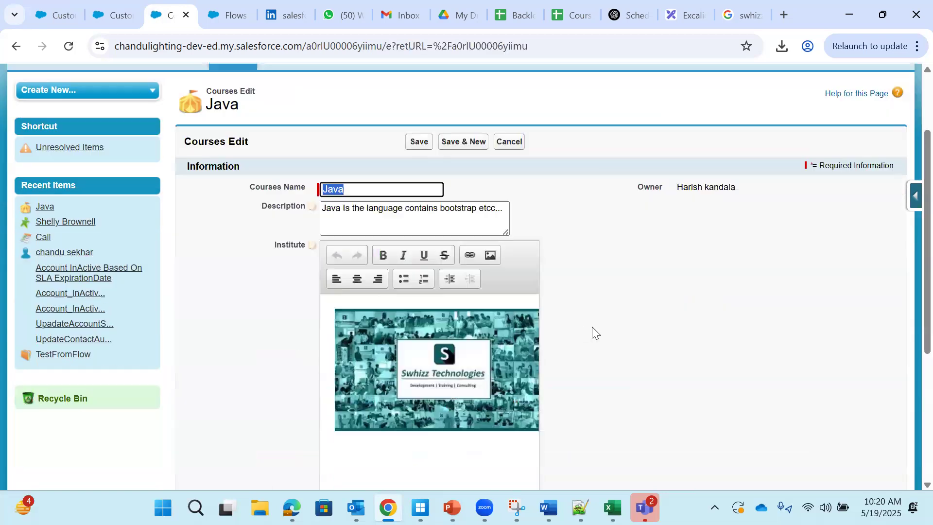
{"action": "scroll", "coordinate": [592, 327], "scroll_direction": "down", "scroll_amount": 3}
{"action": "left_click", "coordinate": [366, 383]}
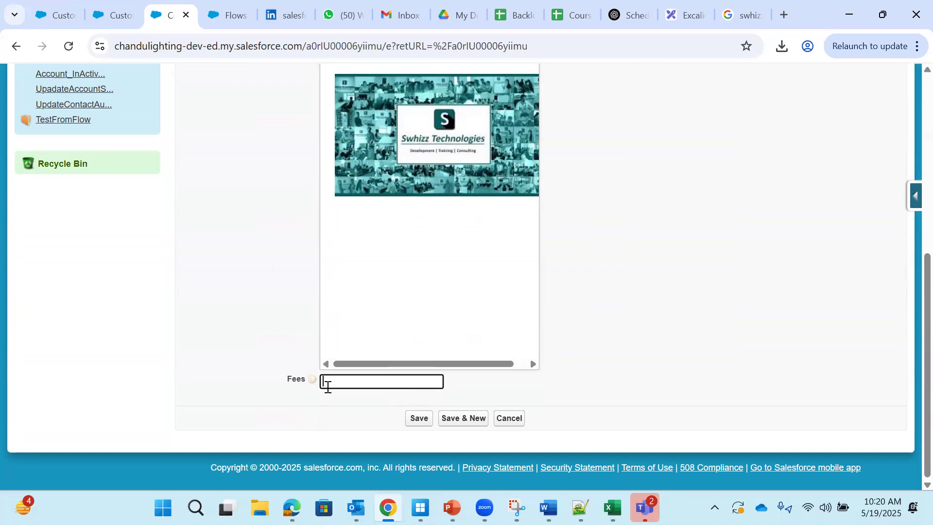
{"action": "mouse_move", "coordinate": [308, 377]}
{"action": "type", "text": "40000000"}
{"action": "key", "text": "BackSpace"}
{"action": "key", "text": "BackSpace"}
{"action": "key", "text": "BackSpace"}
{"action": "key", "text": "BackSpace"}
{"action": "key", "text": "BackSpace"}
{"action": "type", "text": "0"}
{"action": "left_click", "coordinate": [420, 418]}
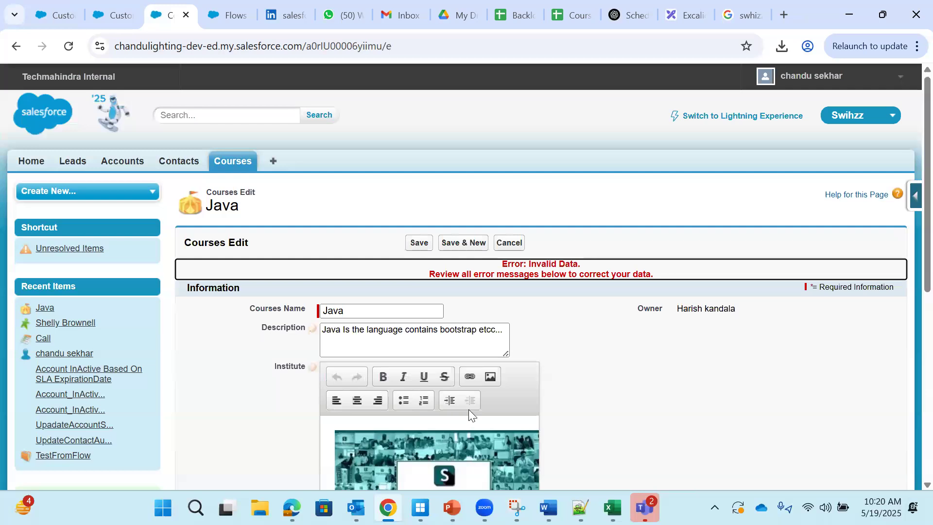
{"action": "scroll", "coordinate": [557, 399], "scroll_direction": "down", "scroll_amount": 8}
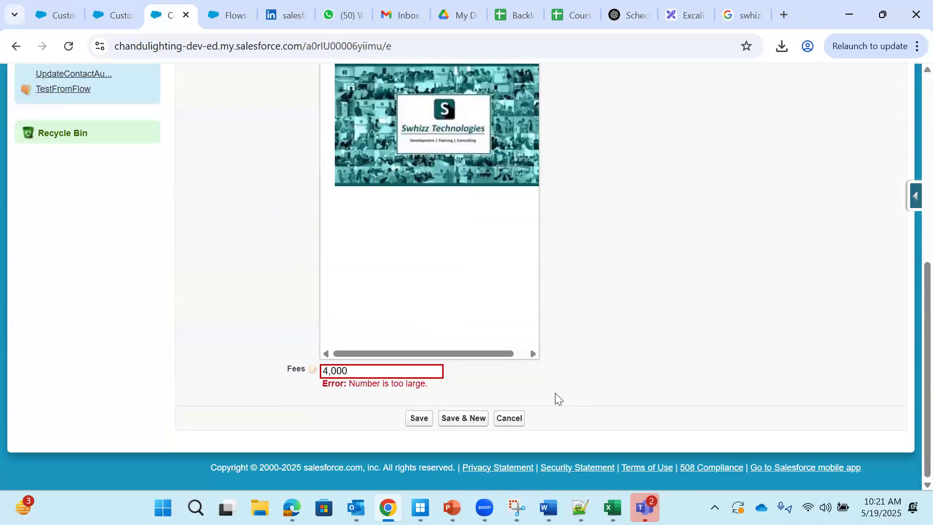
{"action": "scroll", "coordinate": [555, 395], "scroll_direction": "up", "scroll_amount": 5}
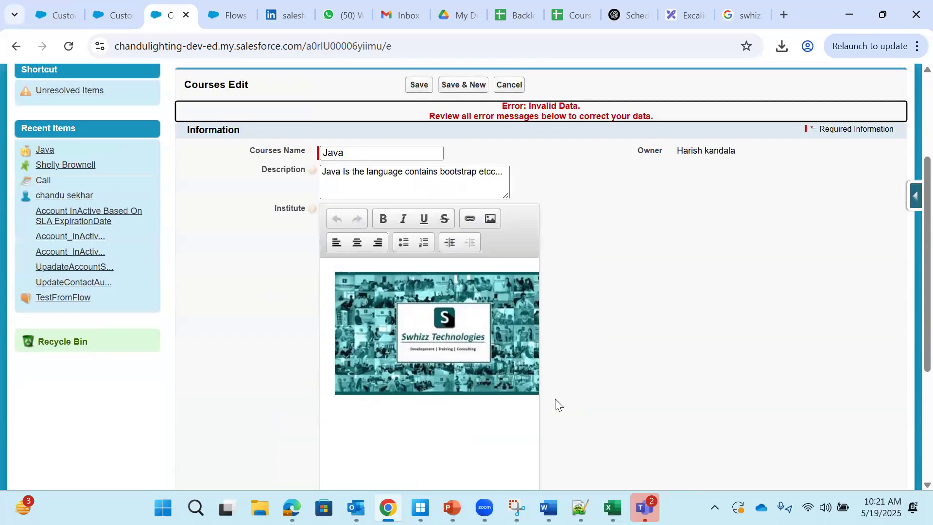
Step: Read the error under Fees, remove the thousands separator so the value is 4000, and try to save the Java record again
{"action": "scroll", "coordinate": [555, 398], "scroll_direction": "down", "scroll_amount": 3}
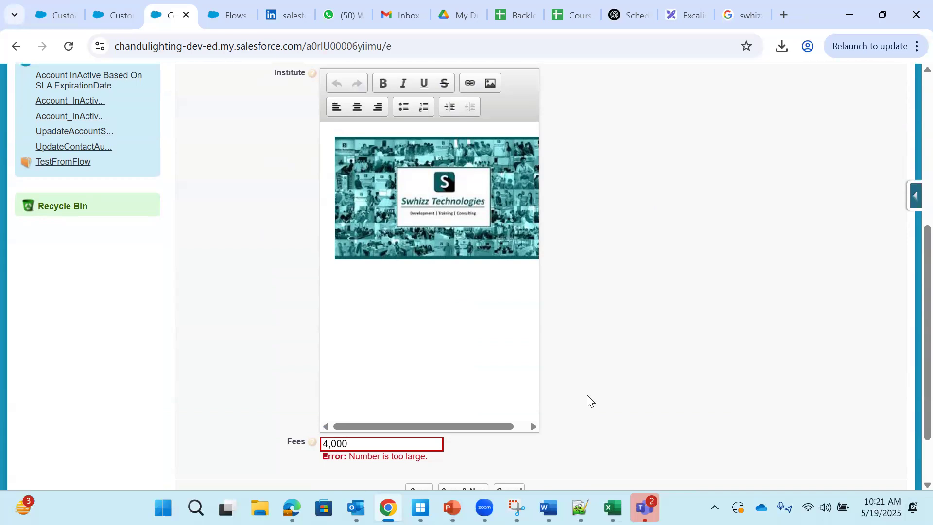
{"action": "left_click_drag", "start_coordinate": [347, 457], "coordinate": [426, 456]}
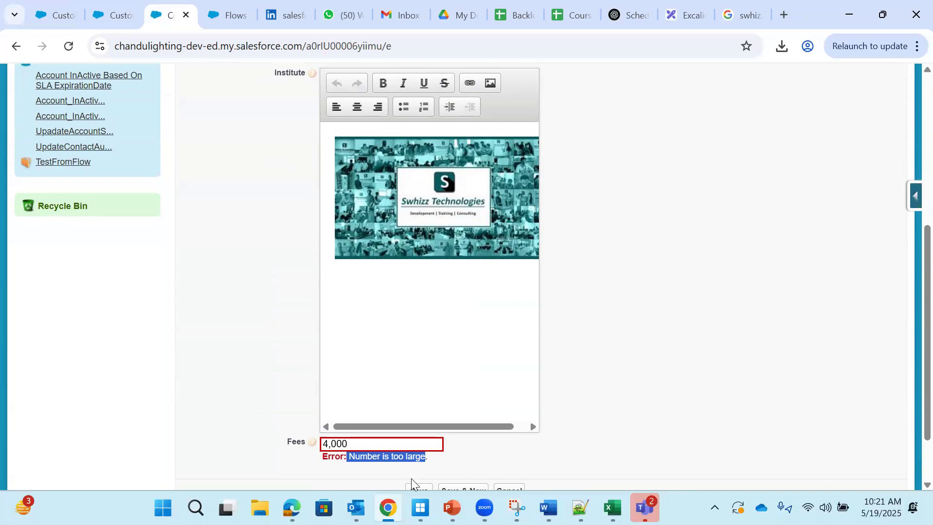
{"action": "left_click", "coordinate": [348, 445]}
{"action": "key", "text": "Left"}
{"action": "key", "text": "Left"}
{"action": "key", "text": "Left"}
{"action": "key", "text": "BackSpace"}
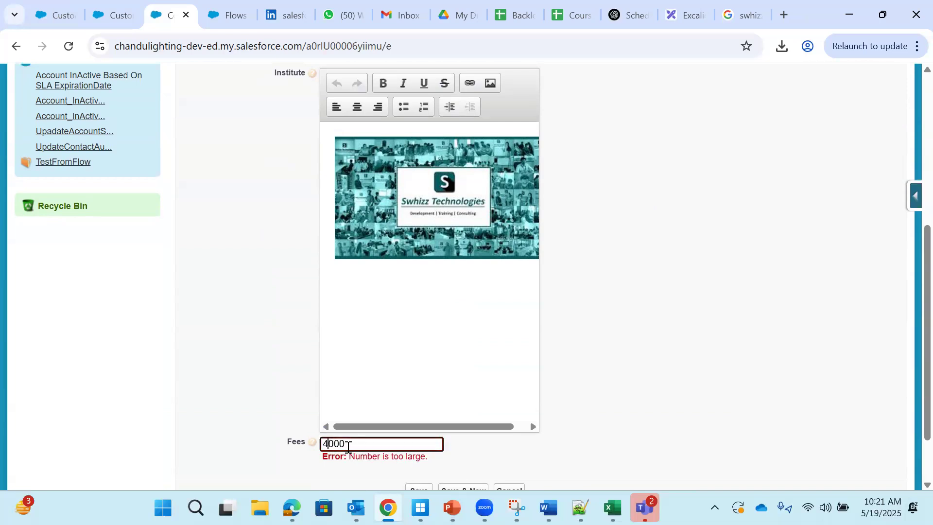
{"action": "left_click", "coordinate": [423, 487]}
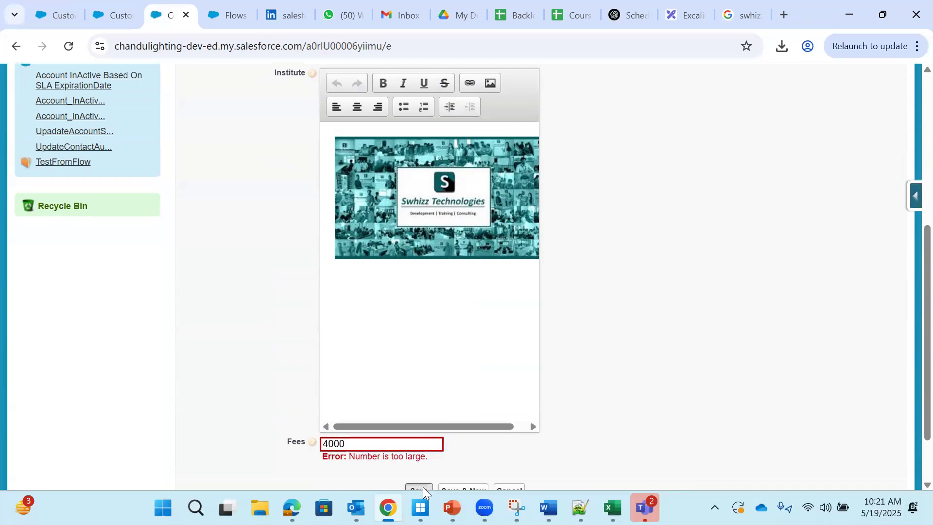
{"action": "scroll", "coordinate": [592, 406], "scroll_direction": "down", "scroll_amount": 6}
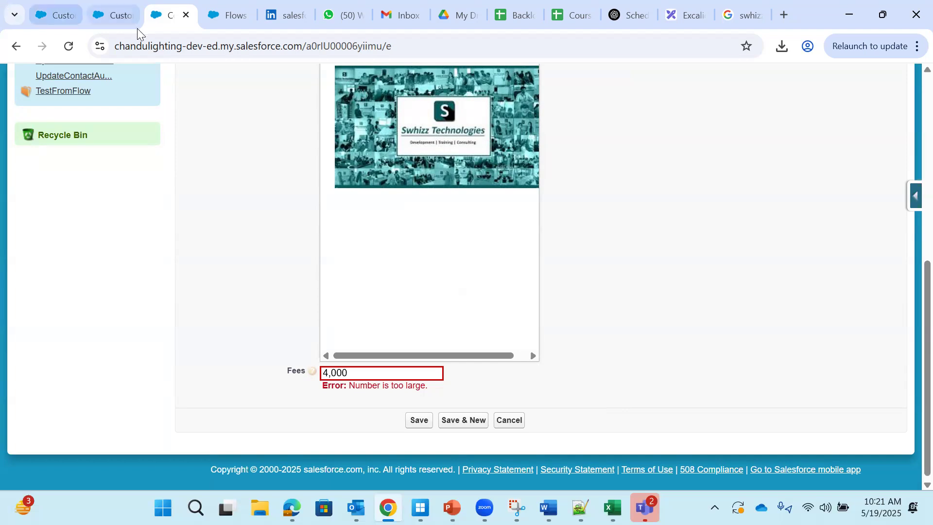
Step: Check the Fees field's data type in the Courses custom fields list, then open its definition and check the number length
{"action": "left_click", "coordinate": [113, 15]}
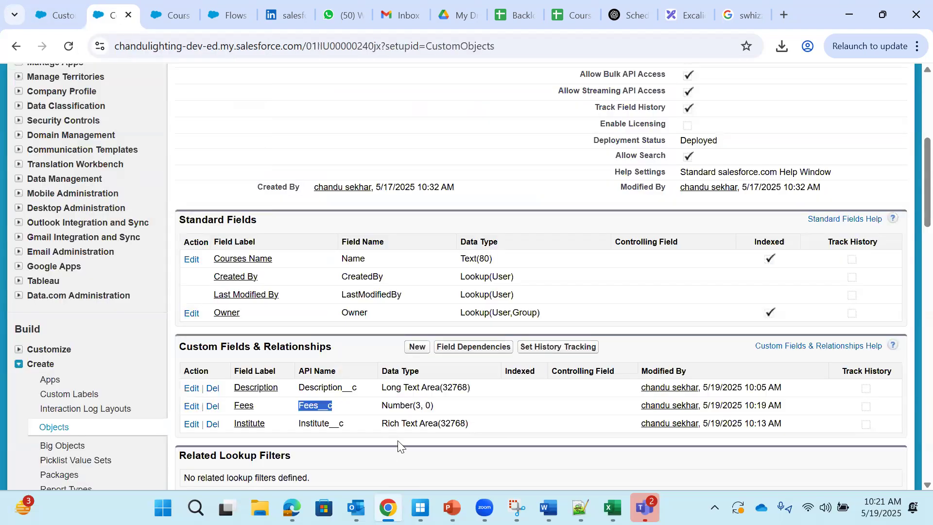
{"action": "left_click_drag", "start_coordinate": [381, 405], "coordinate": [416, 406]}
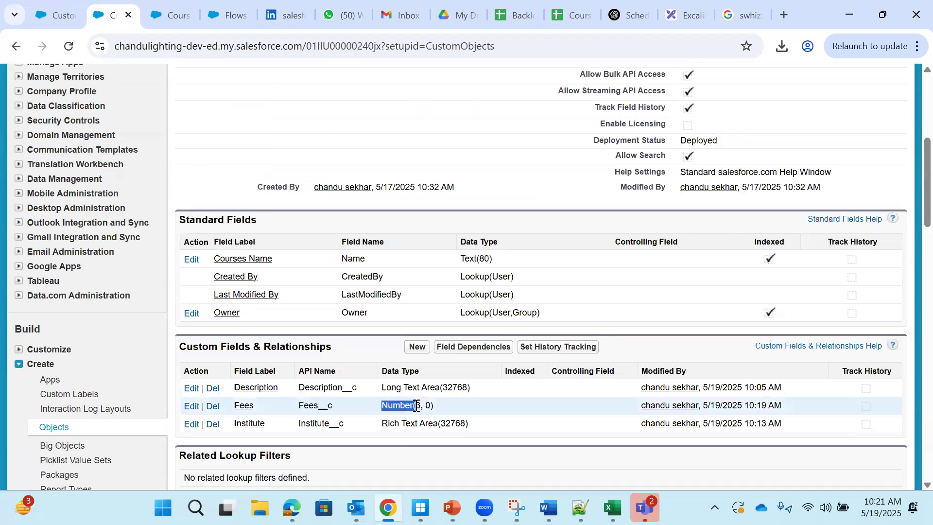
{"action": "left_click", "coordinate": [416, 405]}
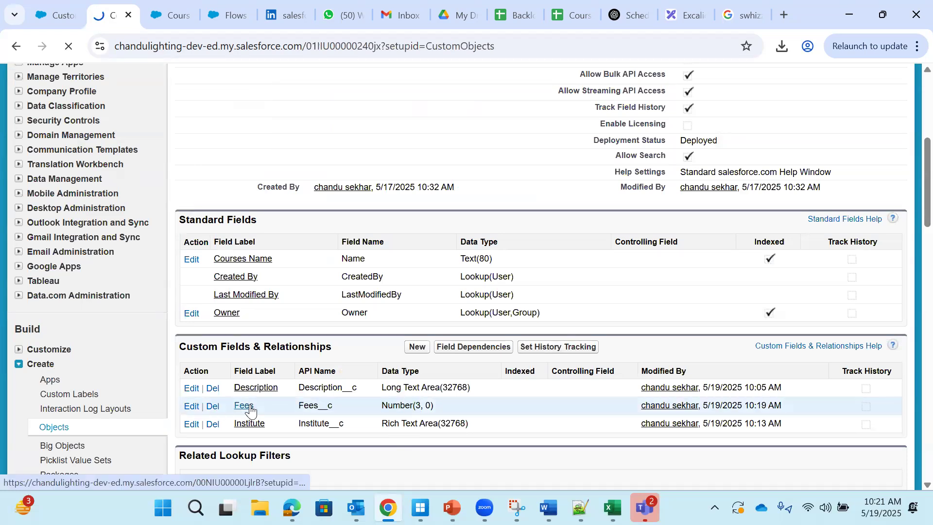
{"action": "left_click", "coordinate": [245, 406]}
{"action": "scroll", "coordinate": [372, 386], "scroll_direction": "down", "scroll_amount": 3}
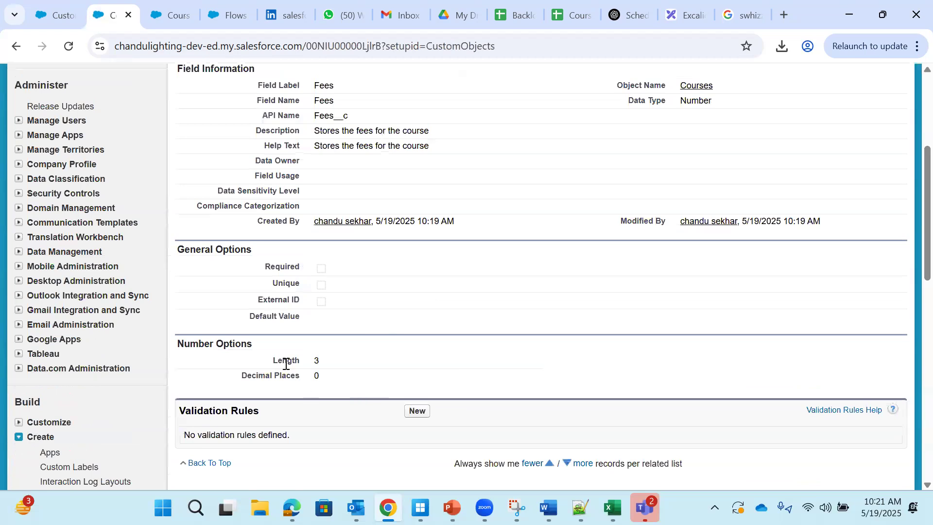
{"action": "left_click_drag", "start_coordinate": [272, 364], "coordinate": [346, 361]}
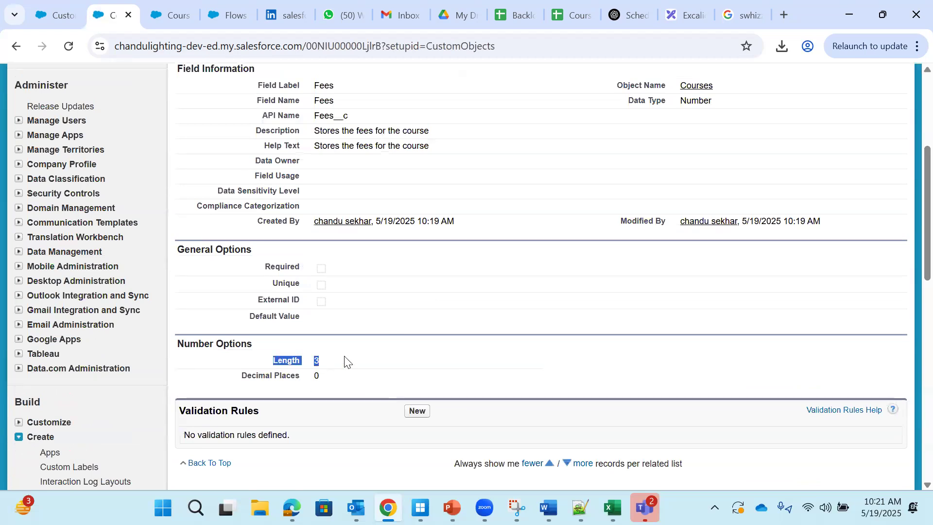
{"action": "left_click", "coordinate": [357, 359]}
{"action": "double_click", "coordinate": [317, 360]}
Step: Return to the Java course record's edit form, set Fees to 400, save it and check the saved value
{"action": "left_click", "coordinate": [167, 15]}
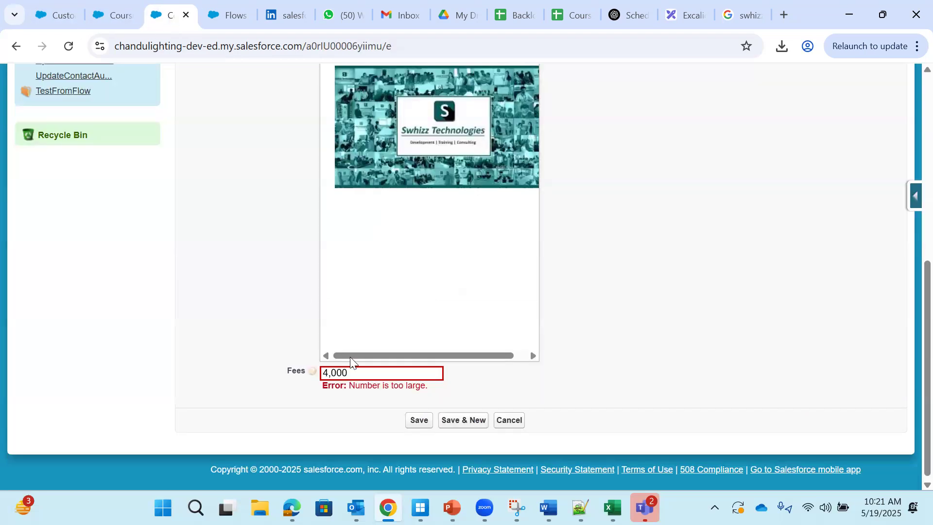
{"action": "left_click", "coordinate": [360, 374]}
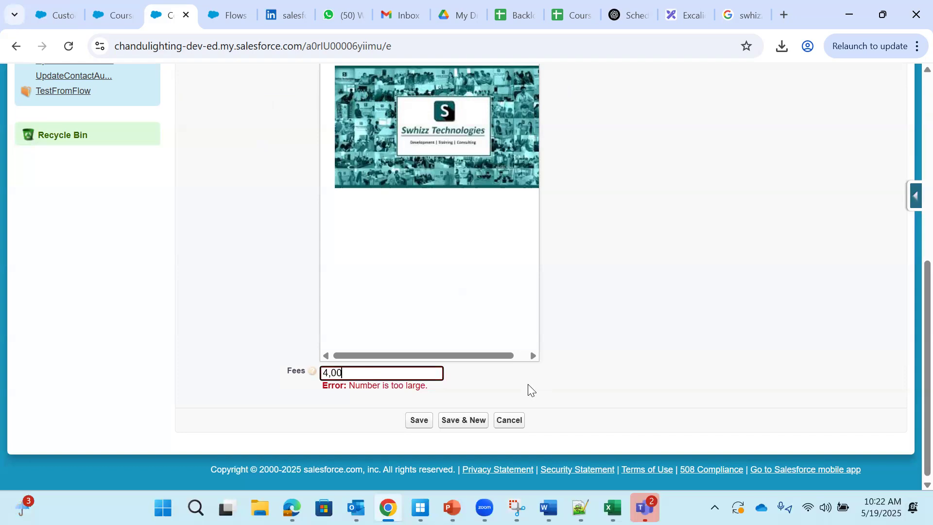
{"action": "left_click", "coordinate": [419, 422]}
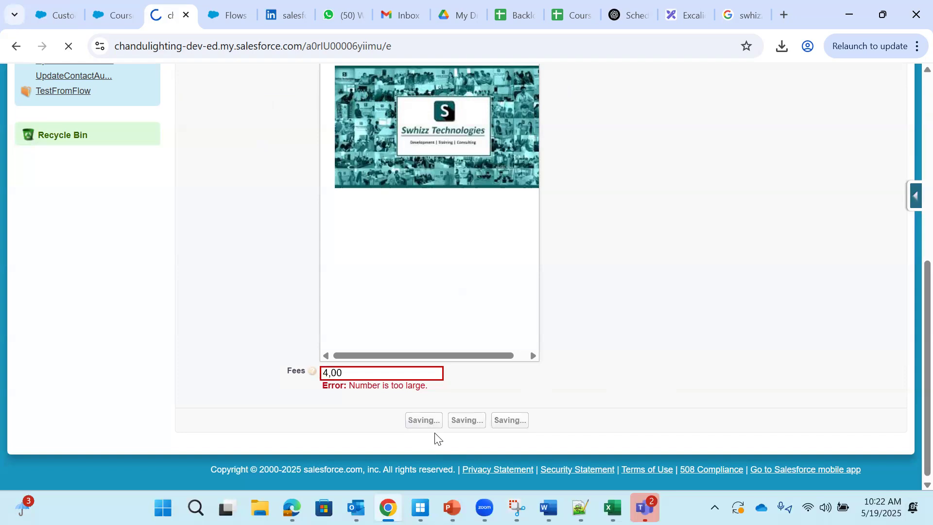
{"action": "scroll", "coordinate": [512, 382], "scroll_direction": "down", "scroll_amount": 2}
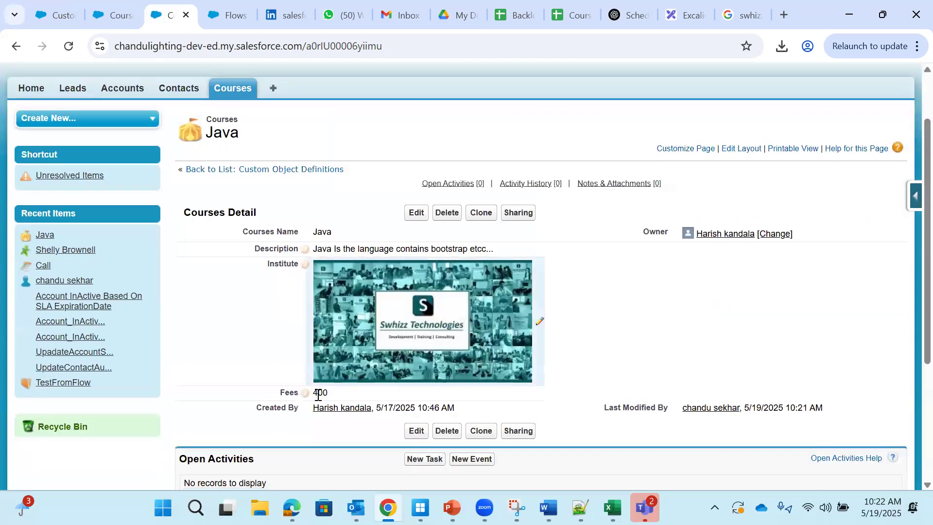
{"action": "left_click_drag", "start_coordinate": [313, 395], "coordinate": [329, 394]}
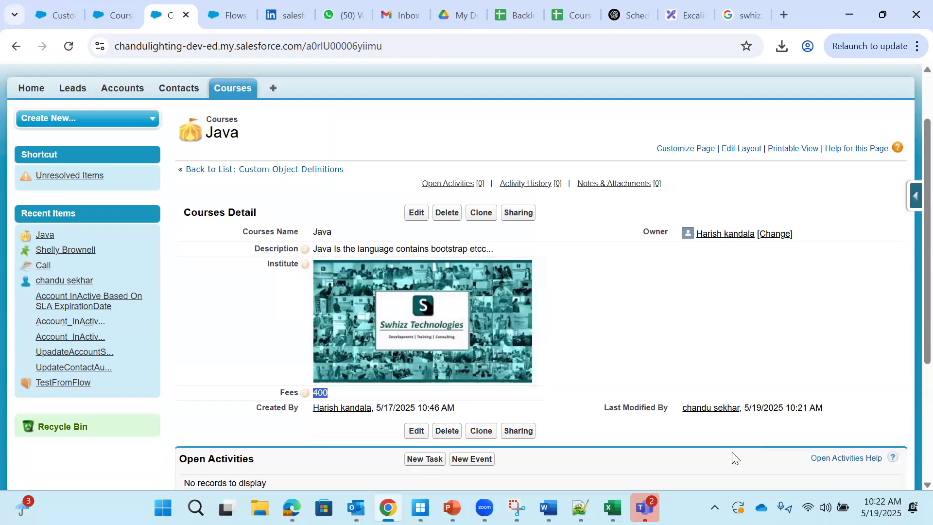
Step: Edit the Fees custom field definition, set its number length to 4 and save the field
{"action": "left_click", "coordinate": [120, 14]}
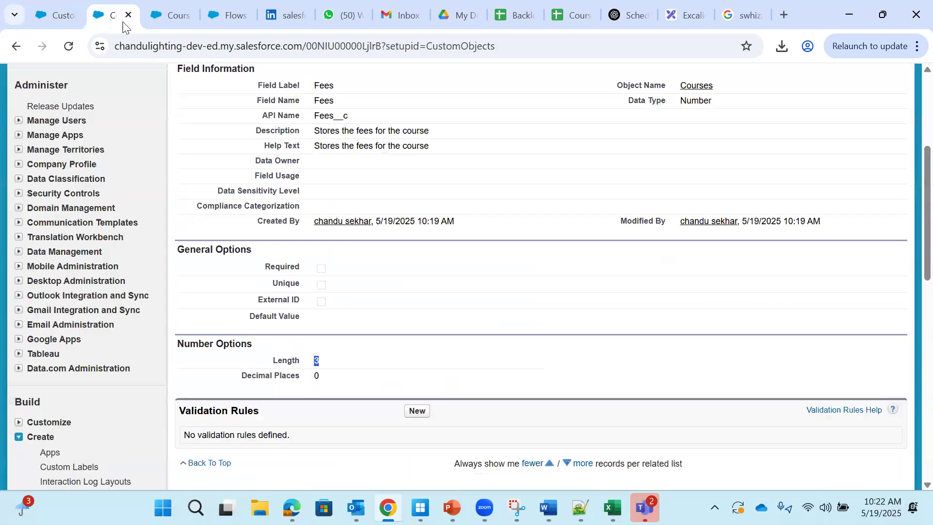
{"action": "scroll", "coordinate": [372, 336], "scroll_direction": "up", "scroll_amount": 2}
{"action": "left_click", "coordinate": [415, 119]}
{"action": "scroll", "coordinate": [386, 437], "scroll_direction": "down", "scroll_amount": 2}
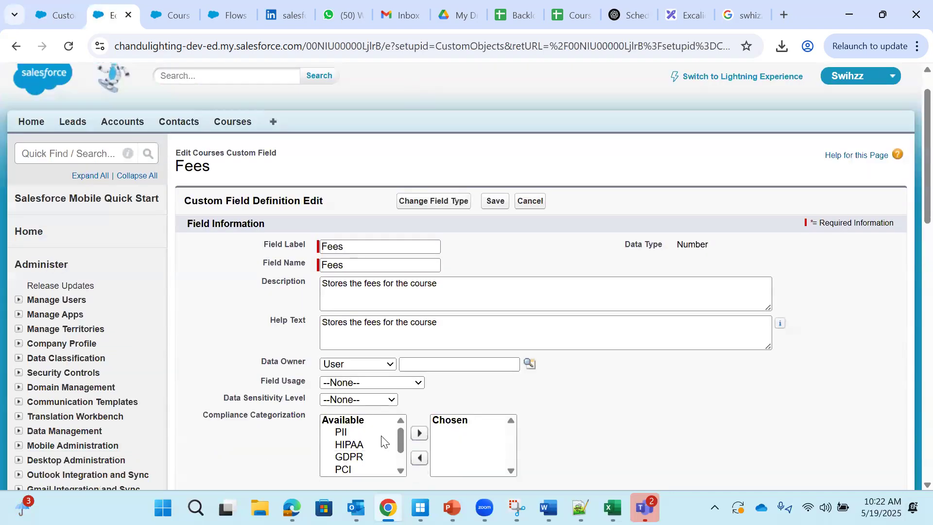
{"action": "scroll", "coordinate": [381, 440], "scroll_direction": "down", "scroll_amount": 6}
{"action": "left_click", "coordinate": [336, 479]}
{"action": "type", "text": "67"}
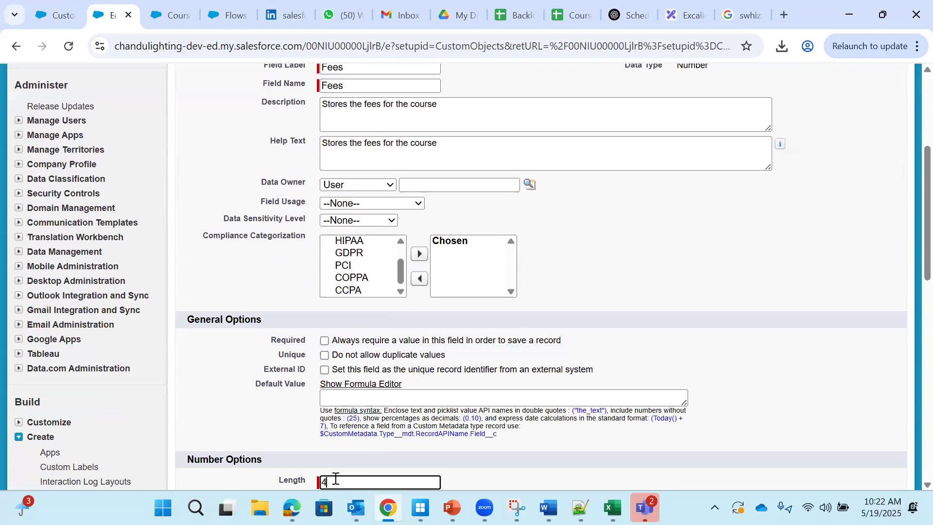
{"action": "key", "text": "BackSpace"}
{"action": "scroll", "coordinate": [408, 308], "scroll_direction": "up", "scroll_amount": 5}
{"action": "left_click", "coordinate": [491, 240]}
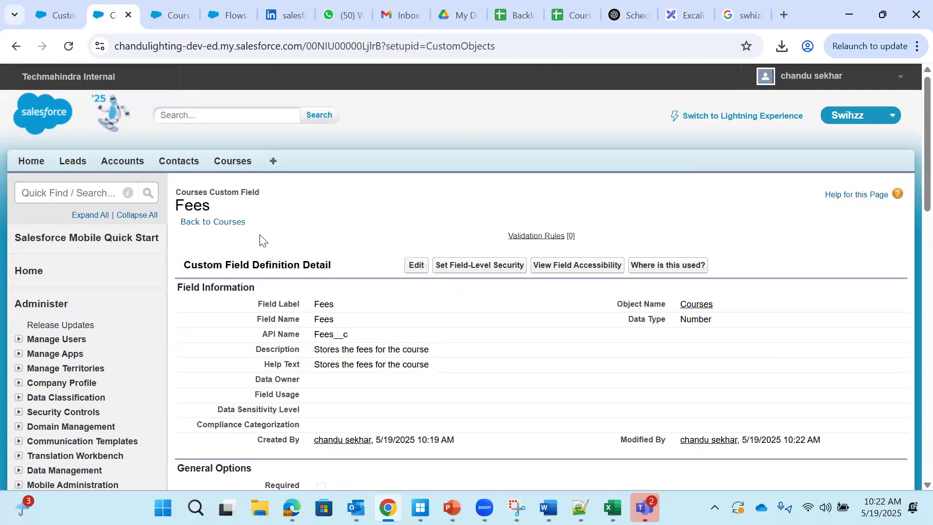
Step: Check the number length on the saved Fees field definition
{"action": "left_click_drag", "start_coordinate": [179, 206], "coordinate": [223, 209]}
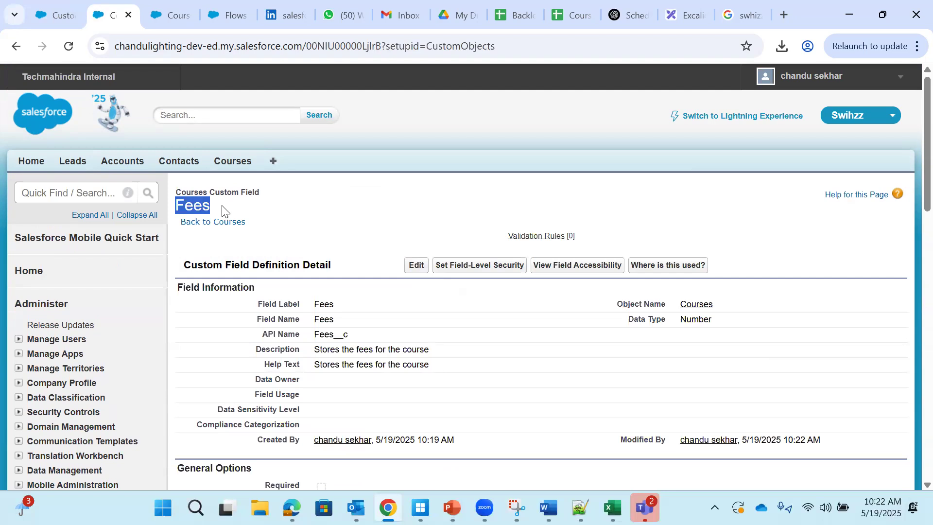
{"action": "scroll", "coordinate": [334, 213], "scroll_direction": "down", "scroll_amount": 5}
{"action": "left_click_drag", "start_coordinate": [308, 374], "coordinate": [317, 359]}
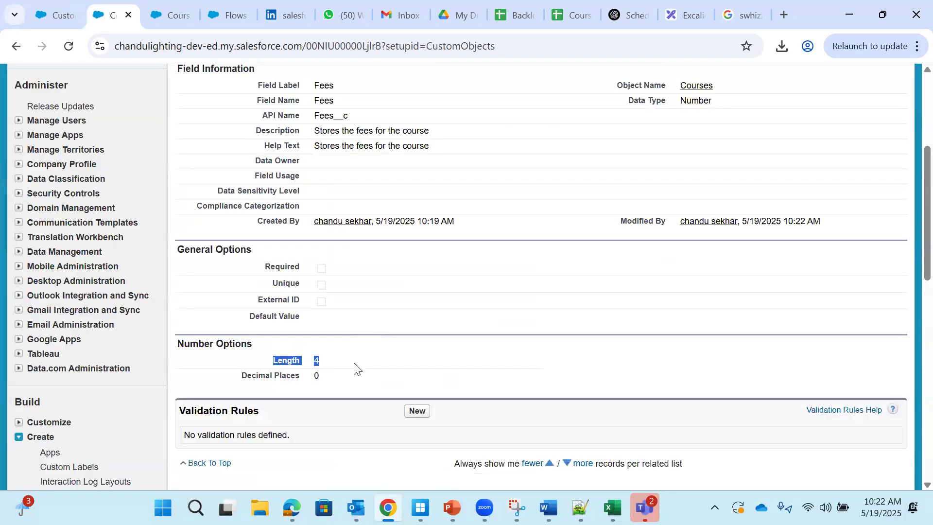
Step: Return to the Java course record, set Fees to 4000, save it and view the saved record
{"action": "scroll", "coordinate": [354, 369], "scroll_direction": "up", "scroll_amount": 2}
{"action": "left_click", "coordinate": [52, 20]}
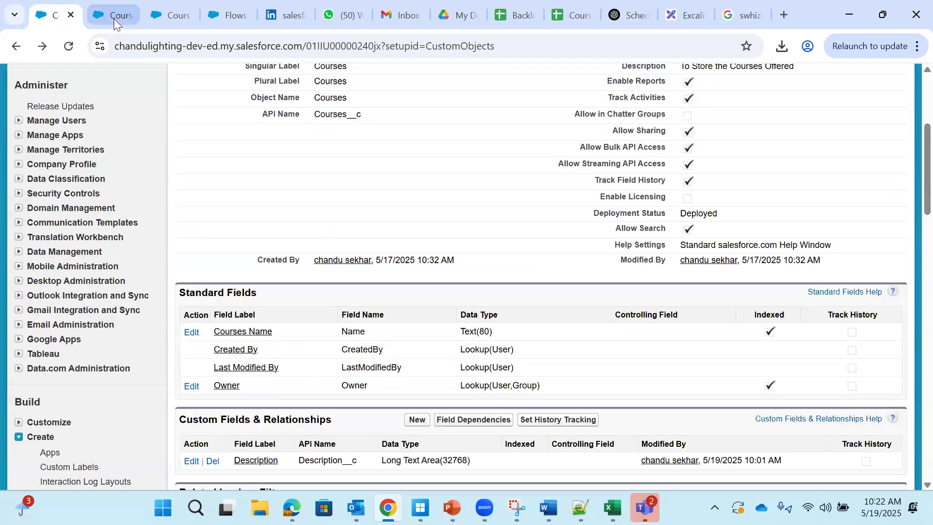
{"action": "left_click", "coordinate": [165, 14]}
{"action": "left_click", "coordinate": [417, 213]}
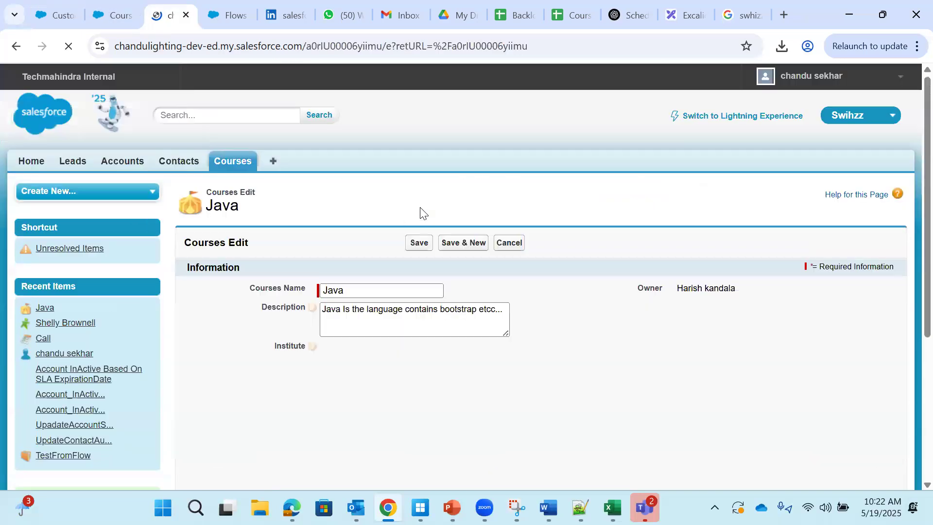
{"action": "scroll", "coordinate": [428, 311], "scroll_direction": "down", "scroll_amount": 7}
{"action": "left_click", "coordinate": [363, 383]}
{"action": "type", "text": "000"}
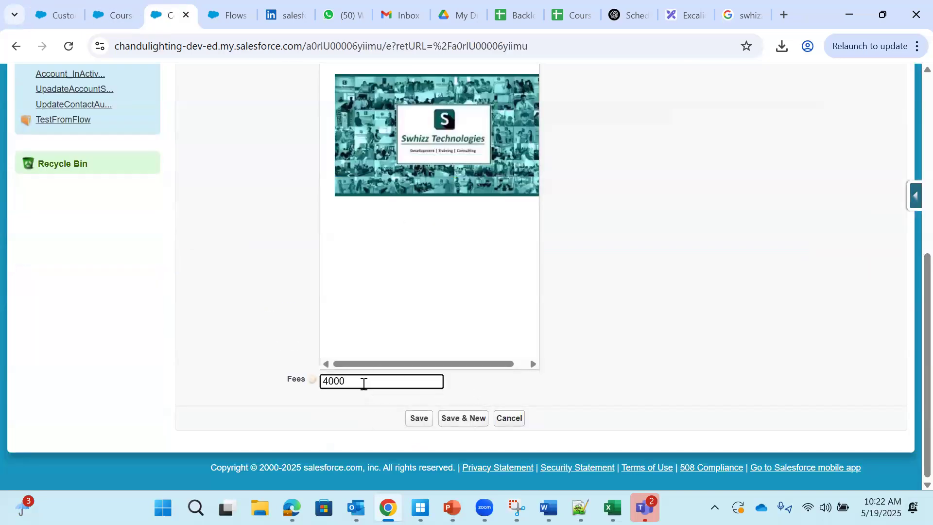
{"action": "left_click", "coordinate": [418, 417]}
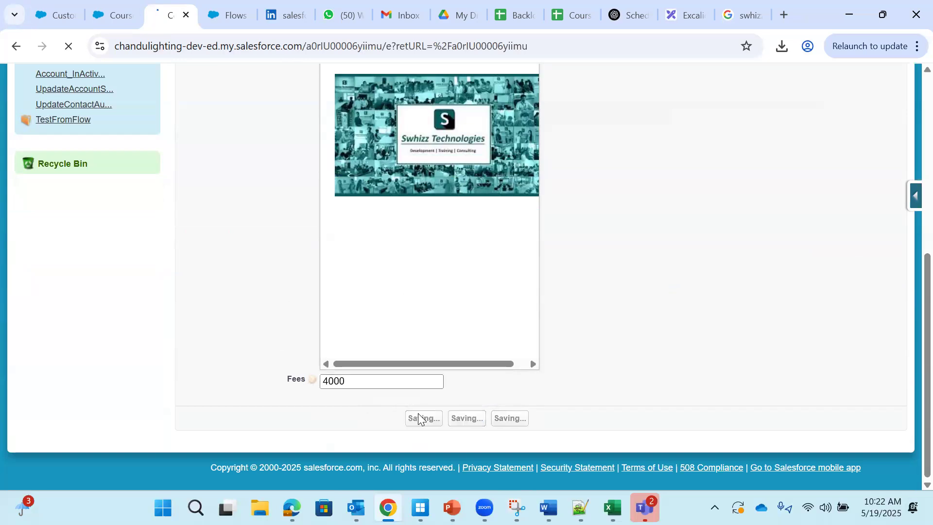
{"action": "scroll", "coordinate": [451, 409], "scroll_direction": "down", "scroll_amount": 3}
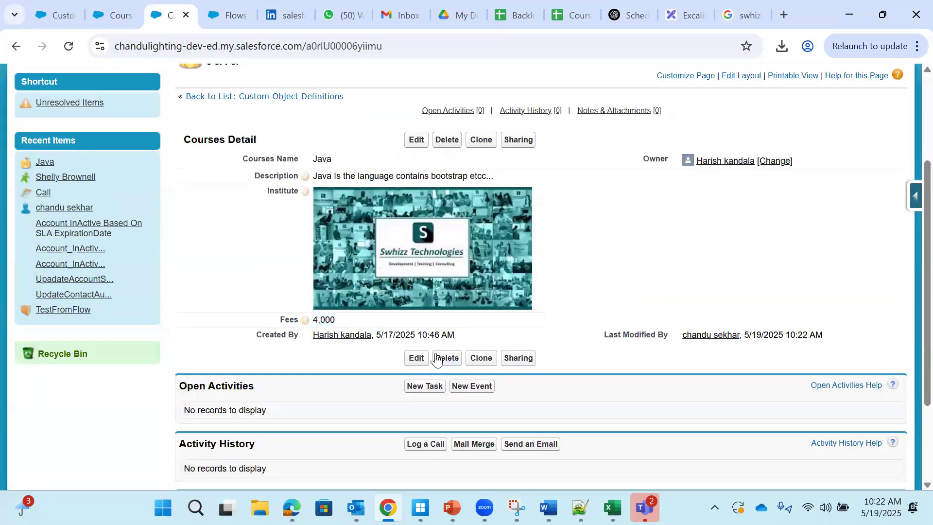
Step: Edit the Java record again, try to save it with Fees of 40000 and read the error under the field
{"action": "left_click", "coordinate": [414, 139]}
{"action": "scroll", "coordinate": [427, 444], "scroll_direction": "down", "scroll_amount": 4}
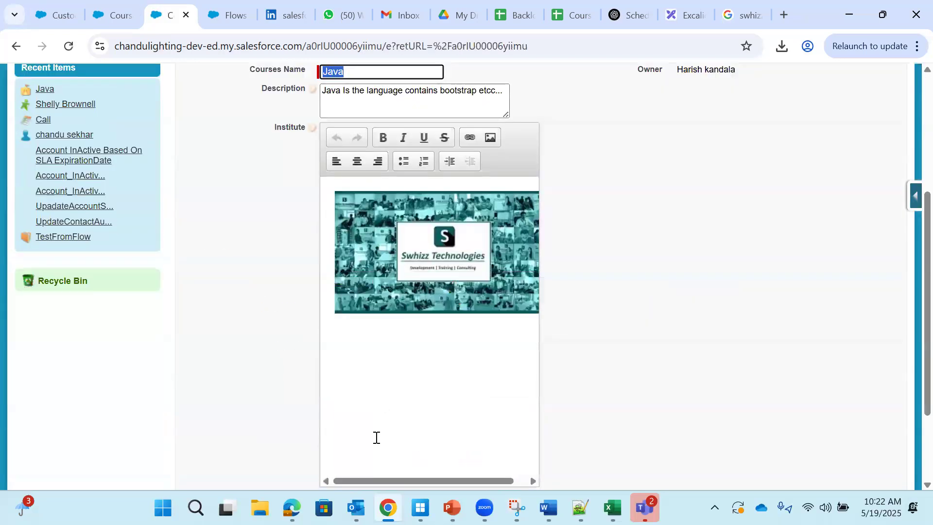
{"action": "scroll", "coordinate": [376, 437], "scroll_direction": "down", "scroll_amount": 3}
{"action": "left_click", "coordinate": [373, 382]}
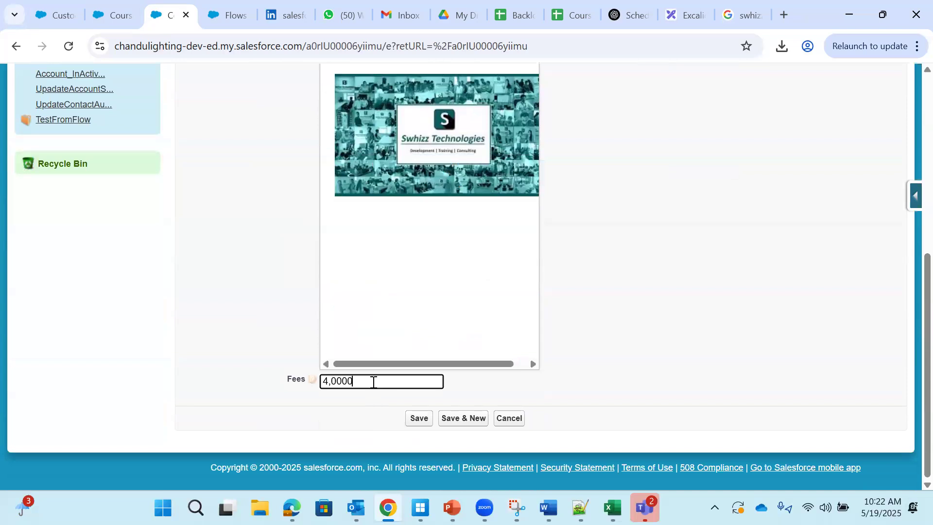
{"action": "left_click", "coordinate": [418, 417]}
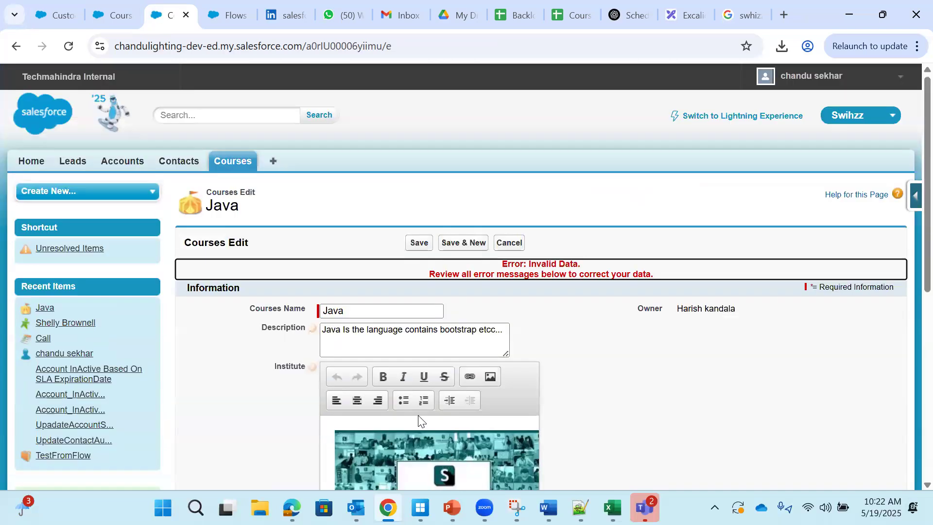
{"action": "scroll", "coordinate": [427, 421], "scroll_direction": "down", "scroll_amount": 5}
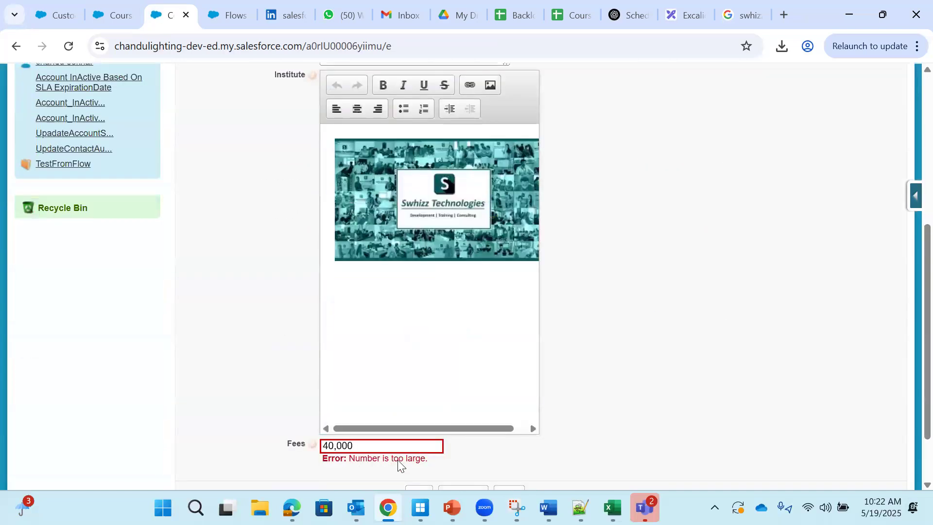
{"action": "left_click_drag", "start_coordinate": [350, 460], "coordinate": [425, 460]}
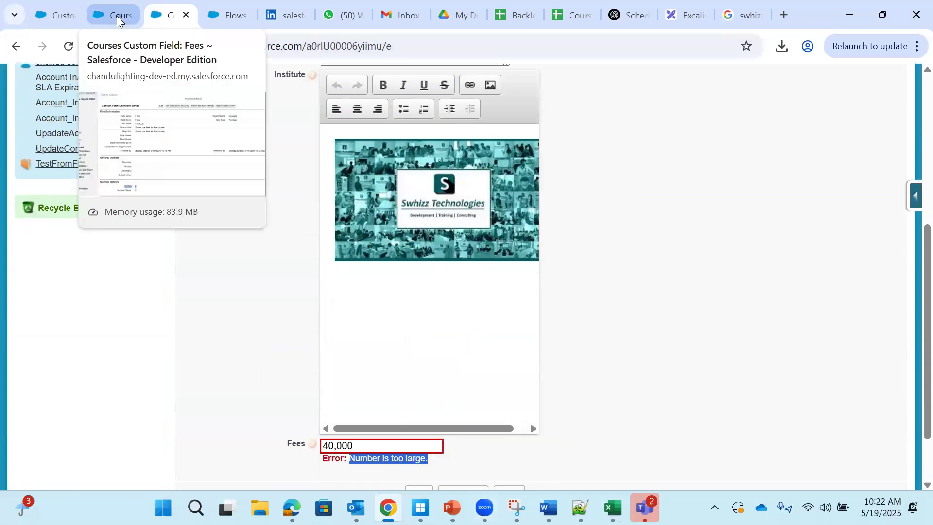
Step: Return to the Fees field definition, open it for editing and set its number length to 18
{"action": "left_click", "coordinate": [120, 14]}
{"action": "left_click", "coordinate": [265, 433]}
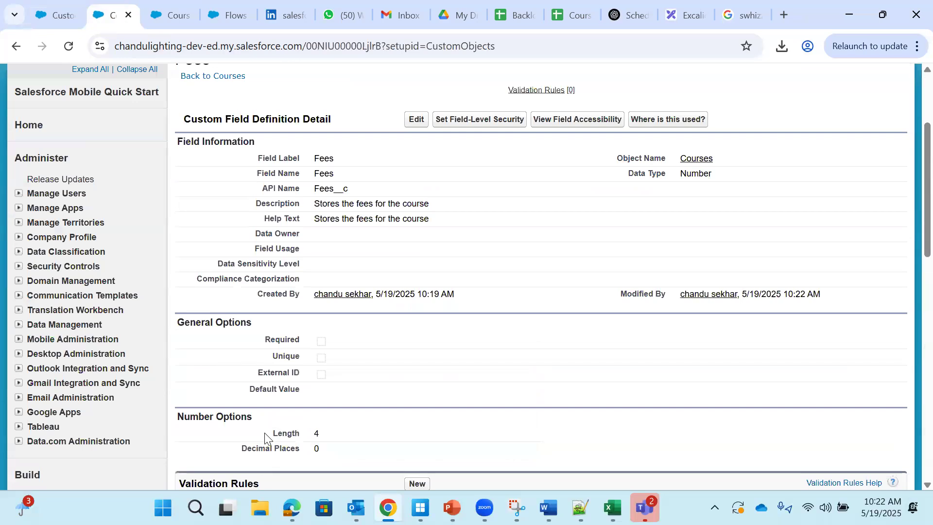
{"action": "double_click", "coordinate": [284, 432]}
{"action": "left_click", "coordinate": [321, 440]}
{"action": "left_click", "coordinate": [414, 120]}
{"action": "scroll", "coordinate": [452, 292], "scroll_direction": "down", "scroll_amount": 5}
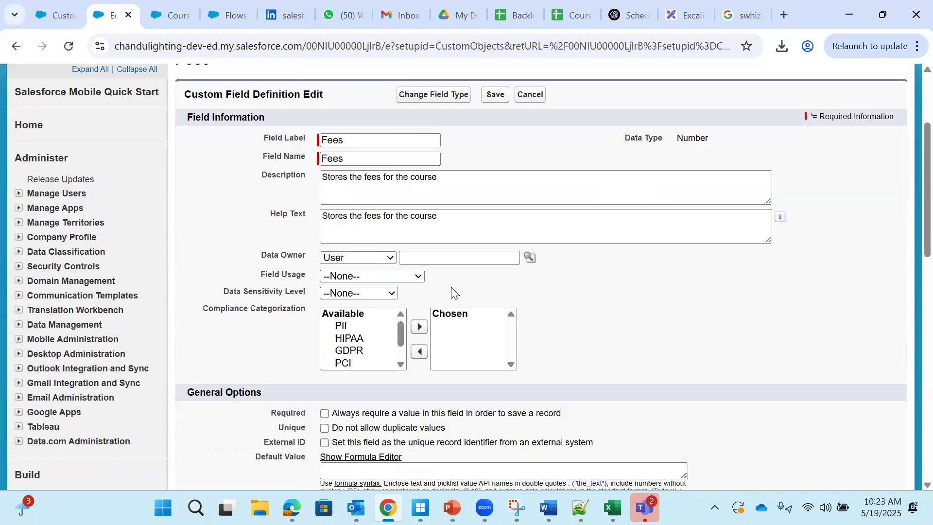
{"action": "scroll", "coordinate": [450, 272], "scroll_direction": "up", "scroll_amount": 2}
{"action": "scroll", "coordinate": [359, 331], "scroll_direction": "down", "scroll_amount": 1}
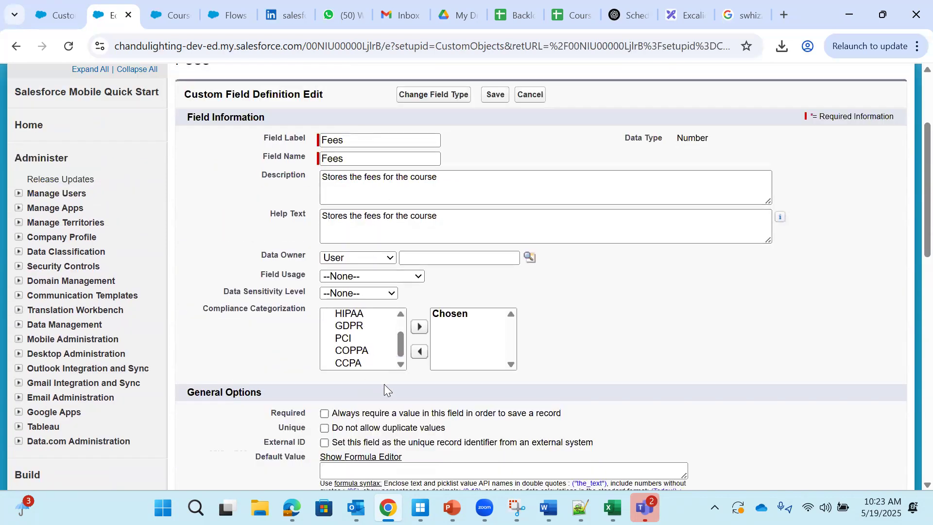
{"action": "scroll", "coordinate": [385, 384], "scroll_direction": "down", "scroll_amount": 3}
{"action": "left_click_drag", "start_coordinate": [346, 409], "coordinate": [302, 408]}
{"action": "type", "text": "18"}
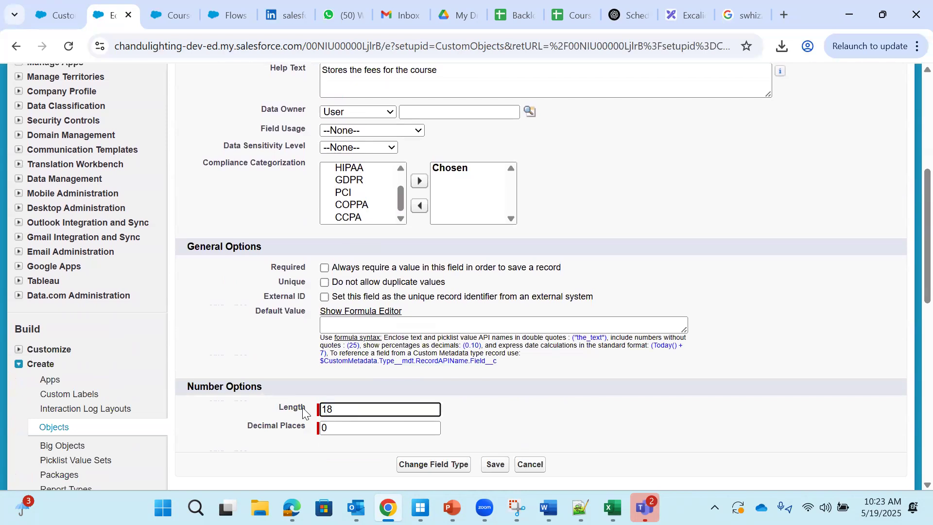
Step: Set the Fees field's decimal places to 1 and try to save it with the length of 18
{"action": "left_click_drag", "start_coordinate": [322, 407], "coordinate": [335, 407]}
{"action": "left_click", "coordinate": [352, 429]}
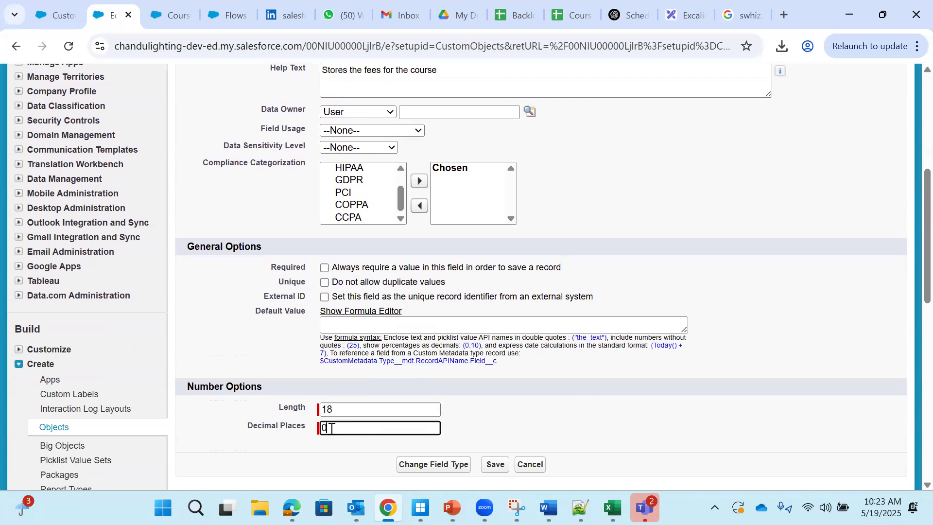
{"action": "left_click", "coordinate": [247, 432]}
{"action": "left_click_drag", "start_coordinate": [248, 431], "coordinate": [370, 429]}
{"action": "left_click", "coordinate": [372, 432]}
{"action": "double_click", "coordinate": [363, 410]}
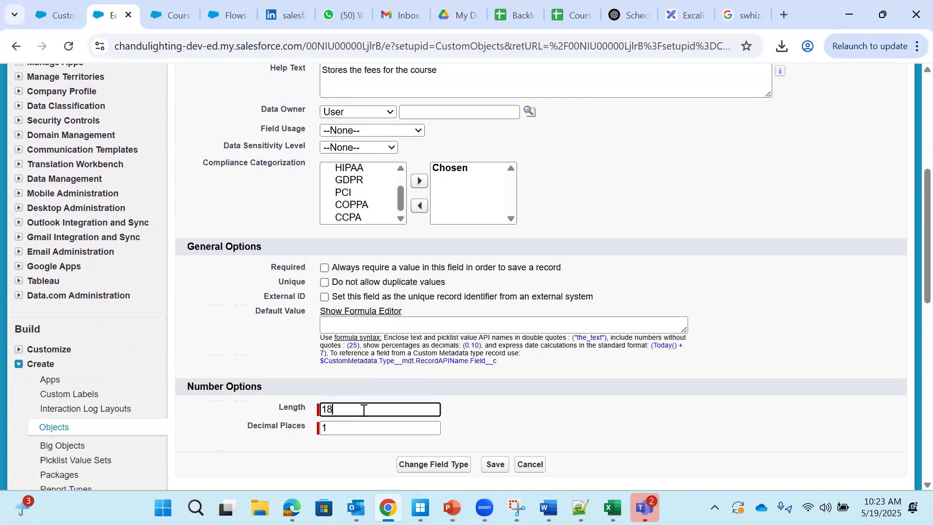
{"action": "left_click", "coordinate": [496, 464]}
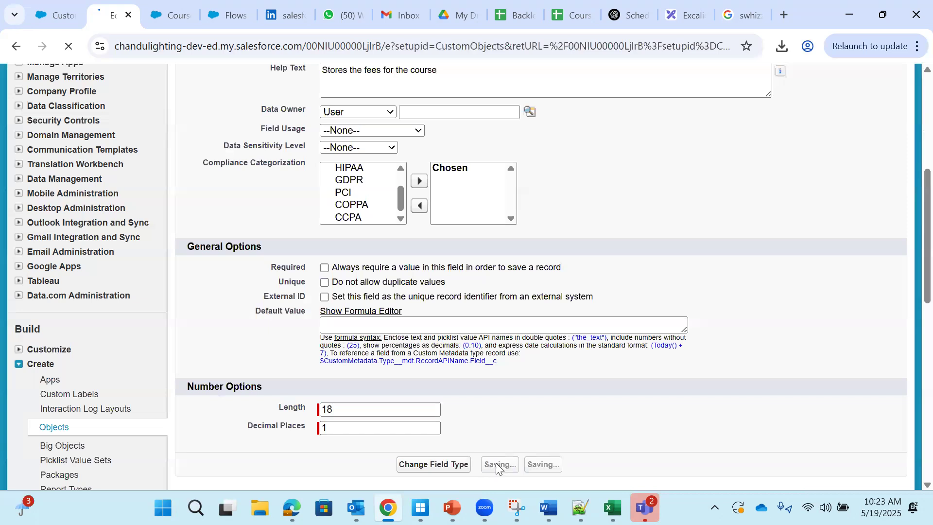
Step: Read the error under the Length value and compare the length with the decimal places setting
{"action": "scroll", "coordinate": [495, 469], "scroll_direction": "down", "scroll_amount": 7}
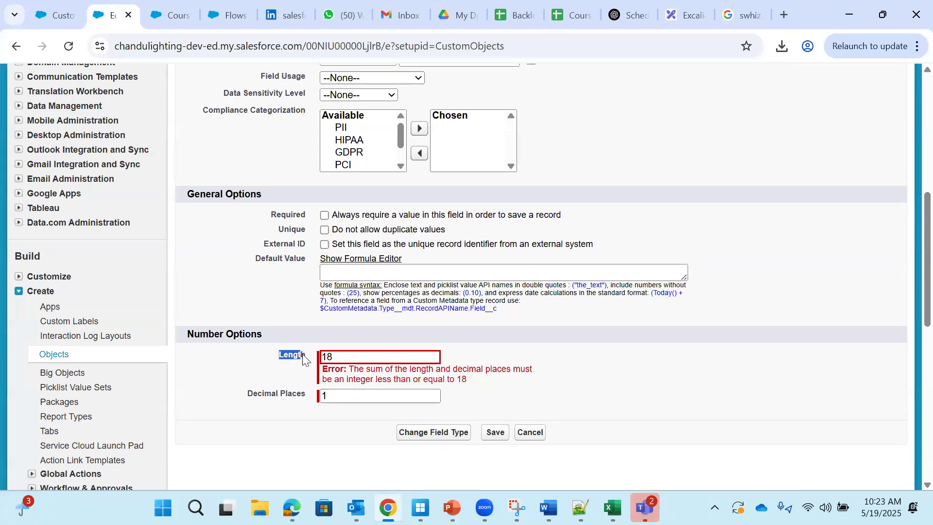
{"action": "scroll", "coordinate": [302, 340], "scroll_direction": "up", "scroll_amount": 2}
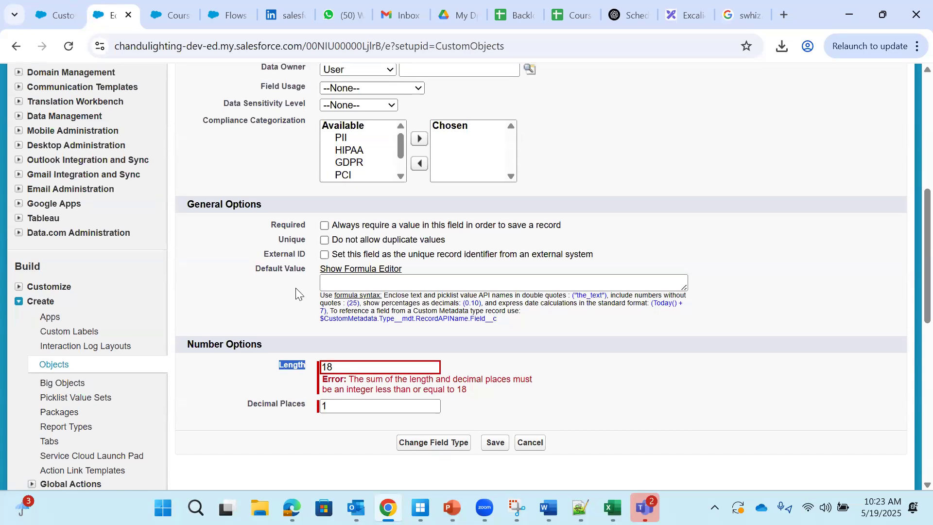
{"action": "left_click", "coordinate": [335, 429]}
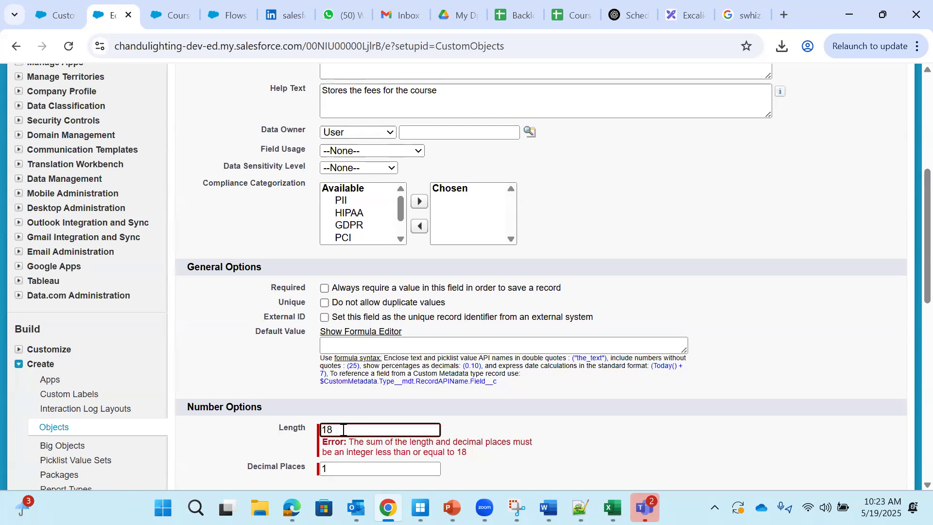
{"action": "left_click_drag", "start_coordinate": [246, 469], "coordinate": [306, 468]}
{"action": "scroll", "coordinate": [393, 427], "scroll_direction": "down", "scroll_amount": 3}
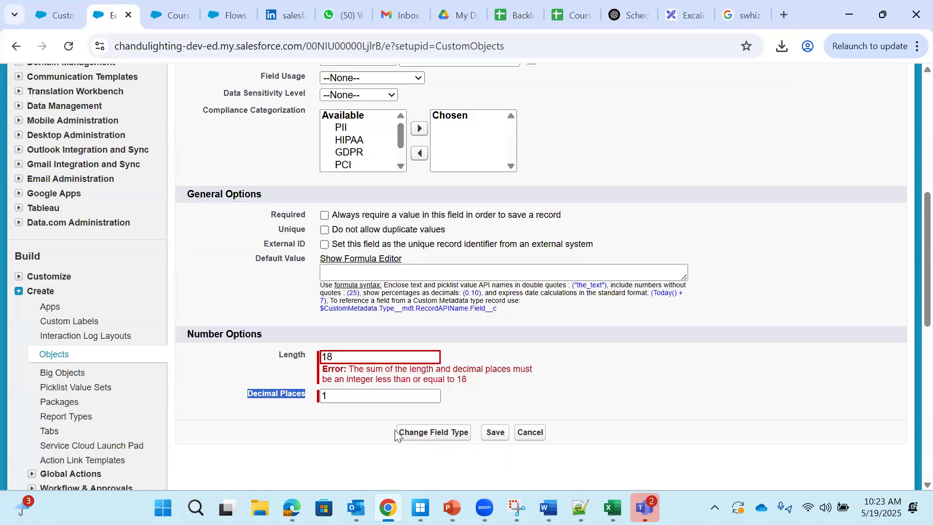
Step: Set the Fees field's number length to 17, accept the data loss warning and save the field
{"action": "left_click", "coordinate": [348, 358]}
{"action": "key", "text": "BackSpace"}
{"action": "type", "text": "7"}
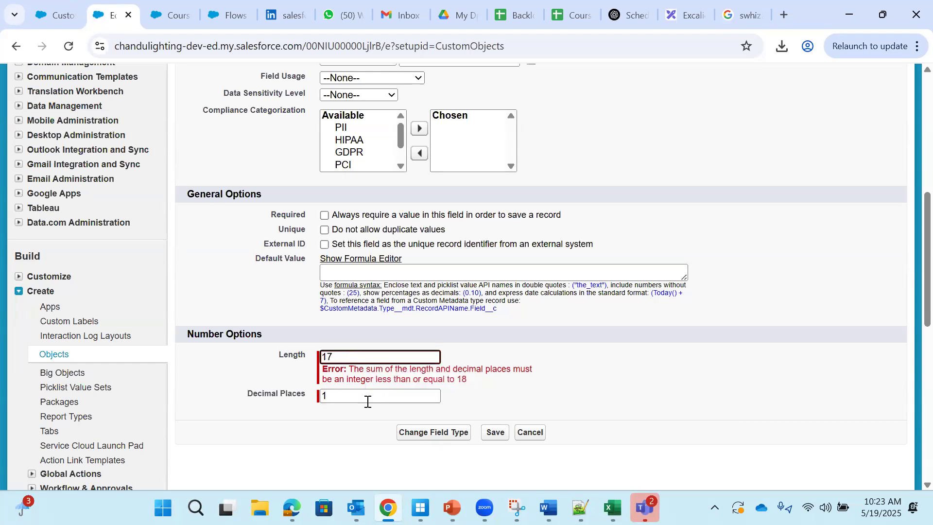
{"action": "left_click", "coordinate": [495, 432]}
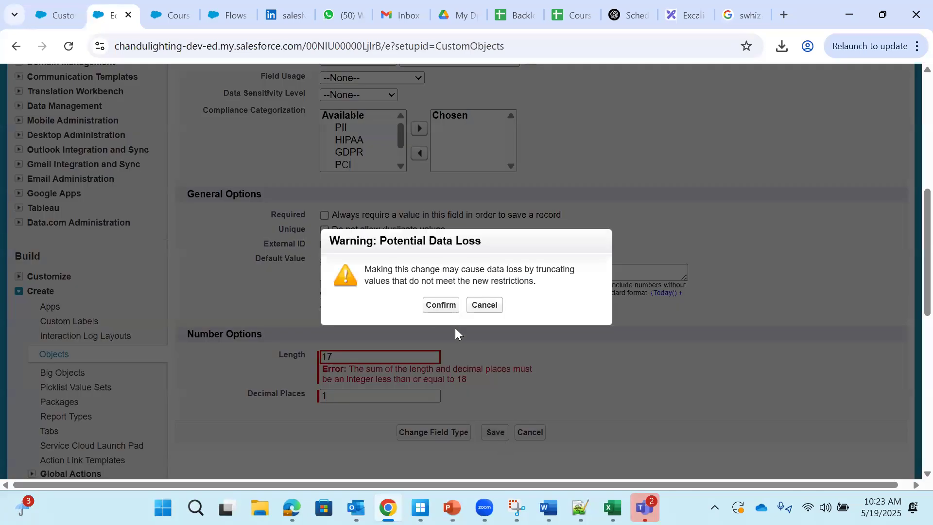
{"action": "left_click", "coordinate": [440, 305]}
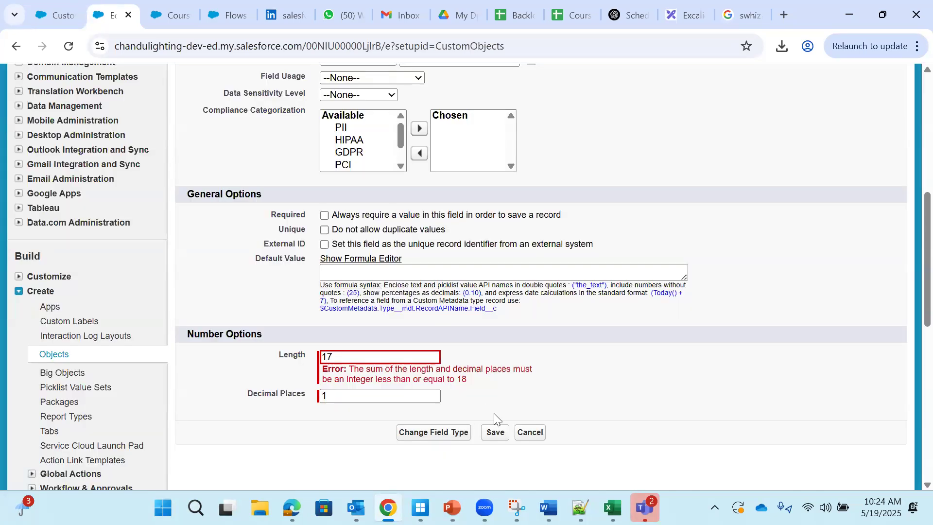
{"action": "left_click", "coordinate": [497, 433]}
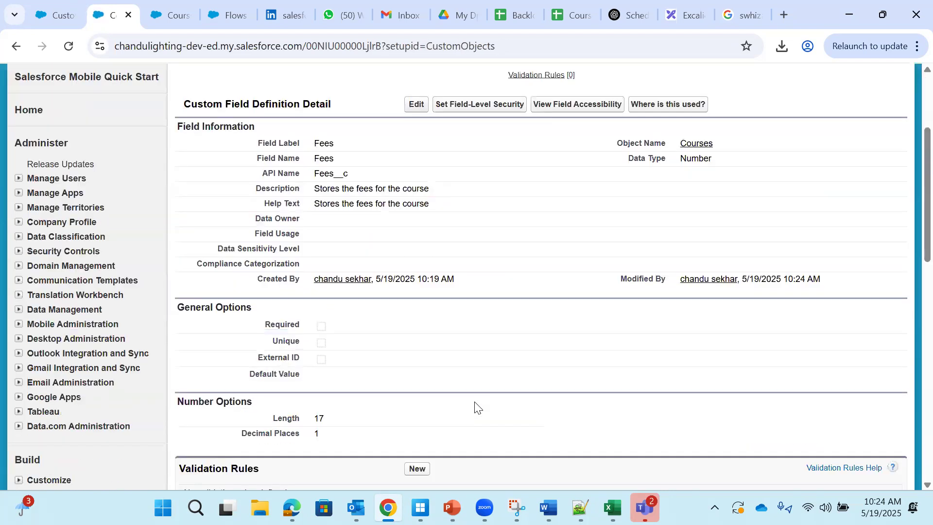
Step: Check the number length and decimal places on the saved Fees field definition
{"action": "scroll", "coordinate": [475, 407], "scroll_direction": "down", "scroll_amount": 1}
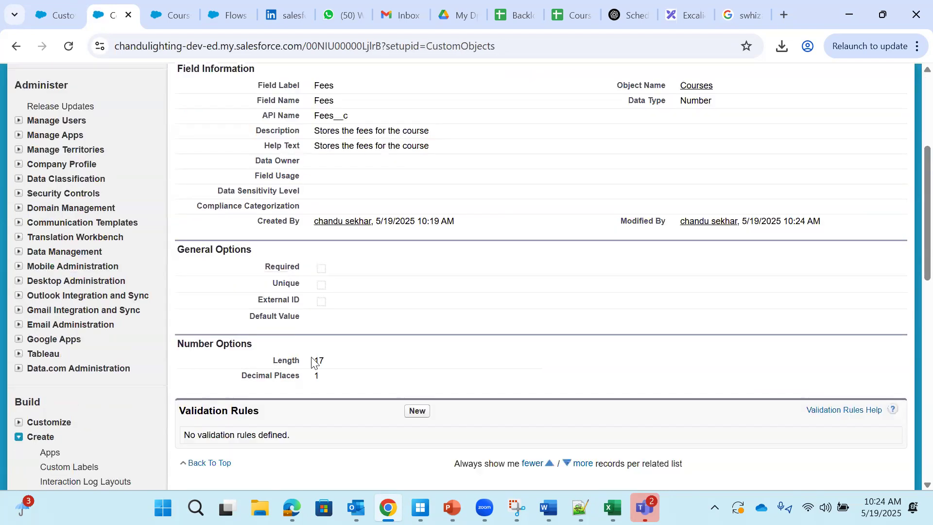
{"action": "left_click_drag", "start_coordinate": [311, 362], "coordinate": [320, 377]}
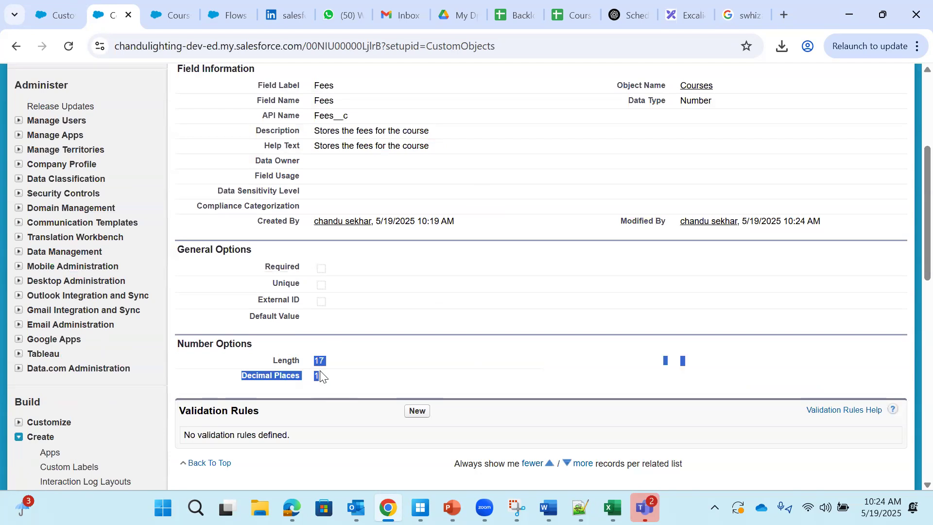
{"action": "left_click", "coordinate": [334, 374]}
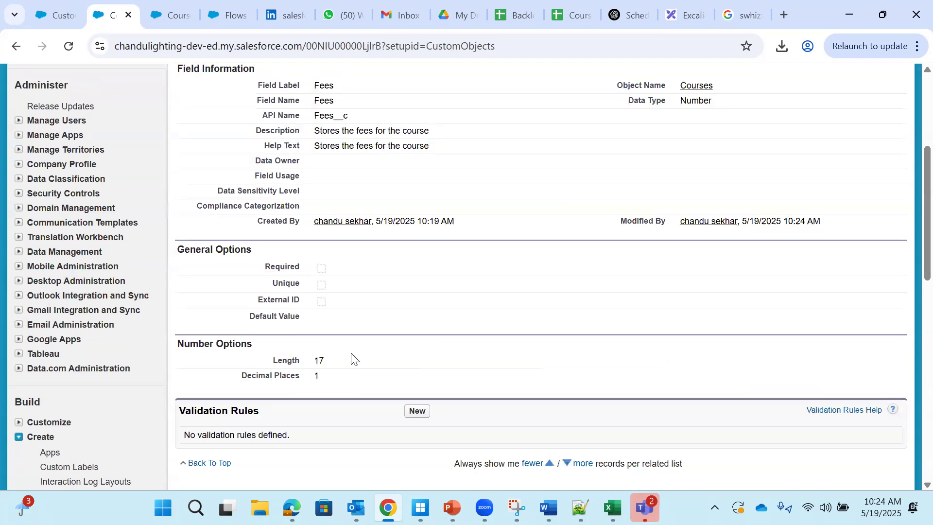
{"action": "double_click", "coordinate": [316, 360]}
{"action": "left_click", "coordinate": [330, 396]}
{"action": "double_click", "coordinate": [321, 361]}
{"action": "double_click", "coordinate": [319, 375]}
{"action": "left_click_drag", "start_coordinate": [307, 374], "coordinate": [328, 379]}
{"action": "scroll", "coordinate": [346, 396], "scroll_direction": "up", "scroll_amount": 1}
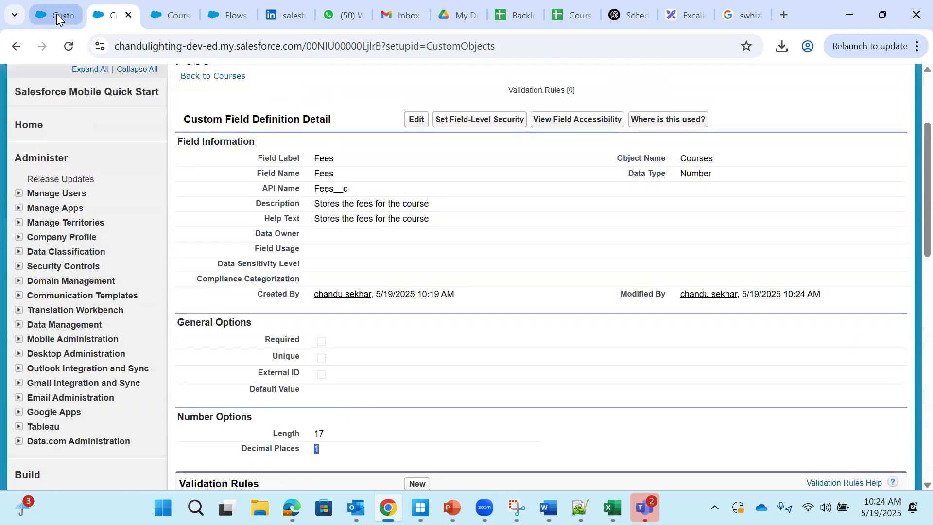
Step: Reload the Java course record, resubmit the form with Fees of 40,000 and check the decimals in the saved value
{"action": "left_click", "coordinate": [160, 19]}
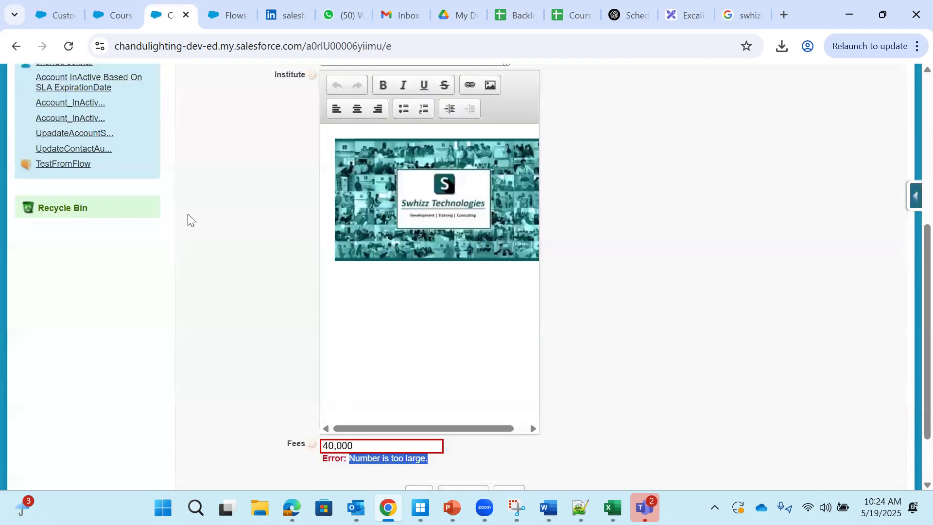
{"action": "left_click", "coordinate": [69, 46]}
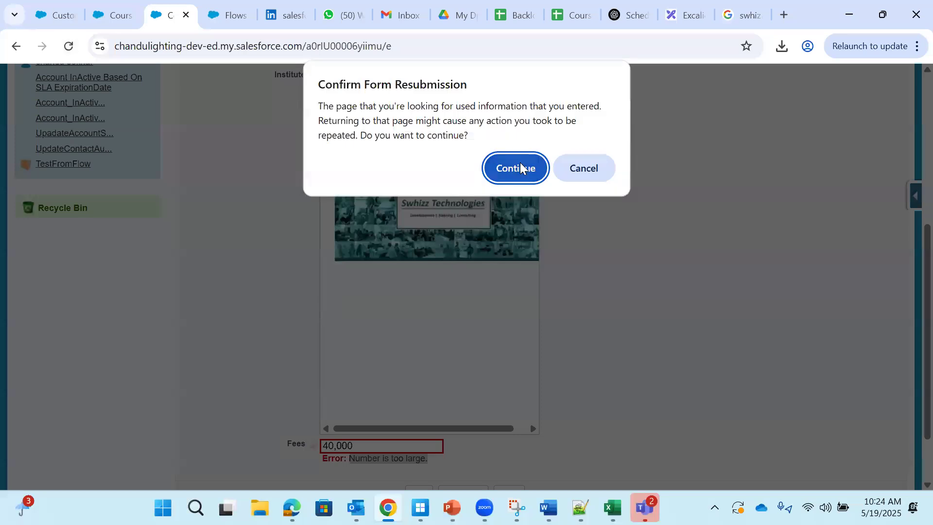
{"action": "left_click", "coordinate": [520, 162]}
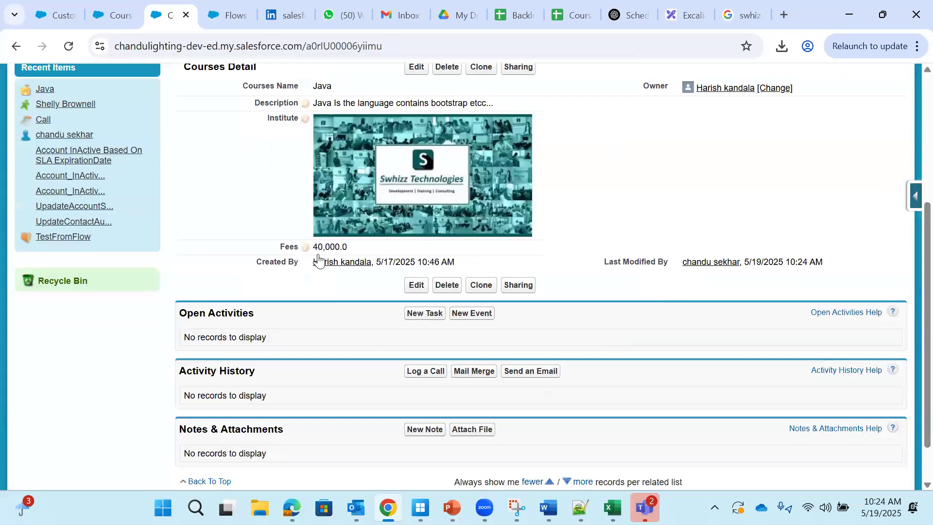
{"action": "left_click_drag", "start_coordinate": [344, 243], "coordinate": [345, 245]}
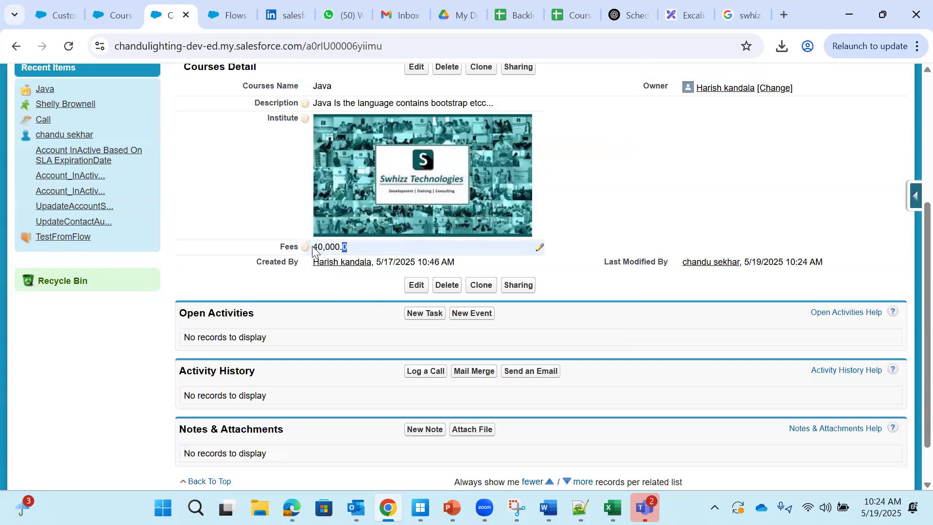
{"action": "left_click", "coordinate": [347, 248]}
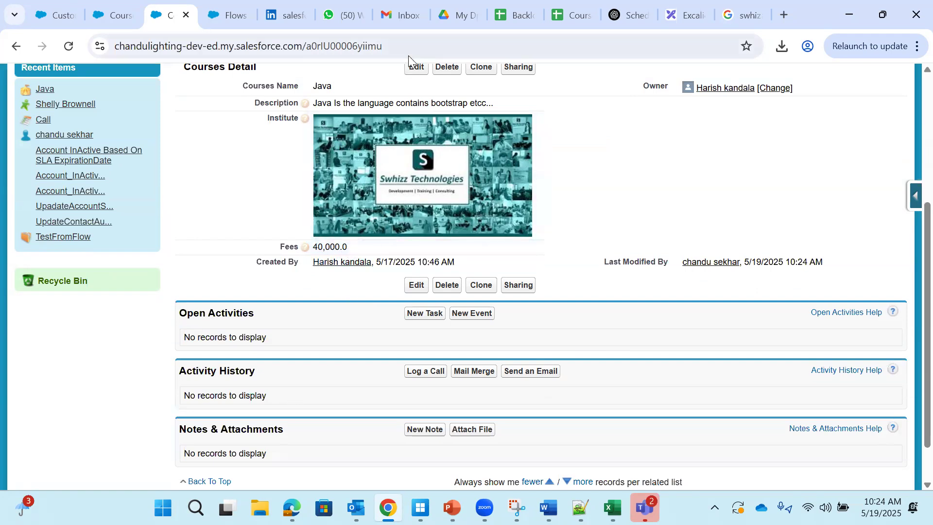
Step: Edit the Java record, set Fees to 2500.6777, save it and check the decimals in the saved value
{"action": "left_click", "coordinate": [413, 69]}
{"action": "scroll", "coordinate": [498, 314], "scroll_direction": "down", "scroll_amount": 6}
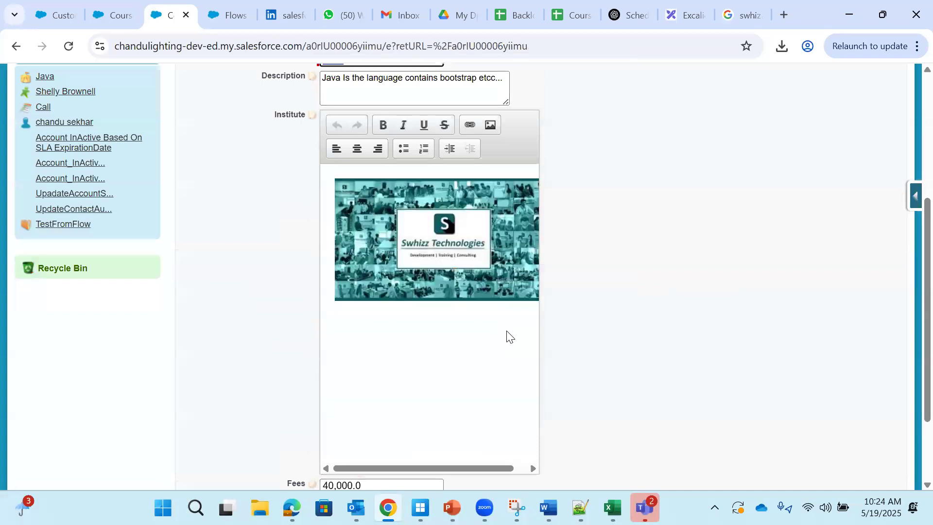
{"action": "left_click", "coordinate": [383, 425]}
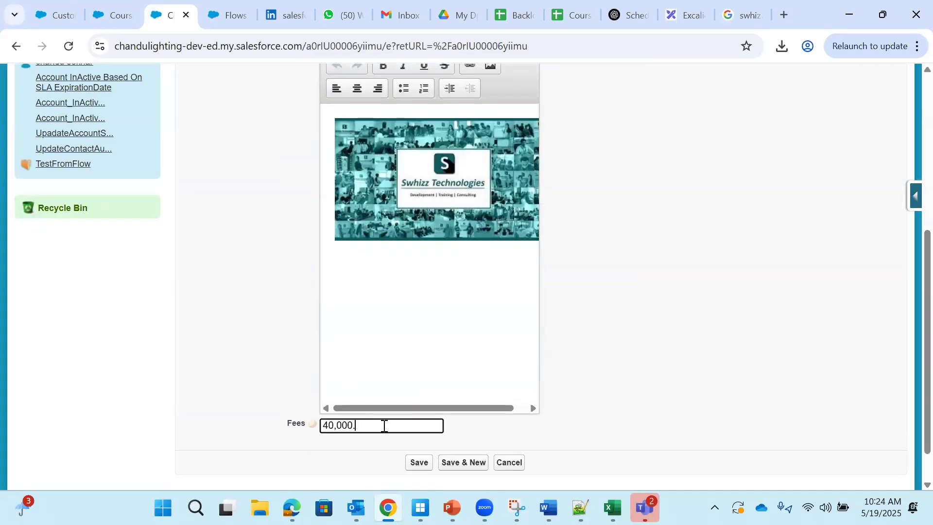
{"action": "left_click_drag", "start_coordinate": [370, 424], "coordinate": [314, 425]}
{"action": "type", "text": "2"}
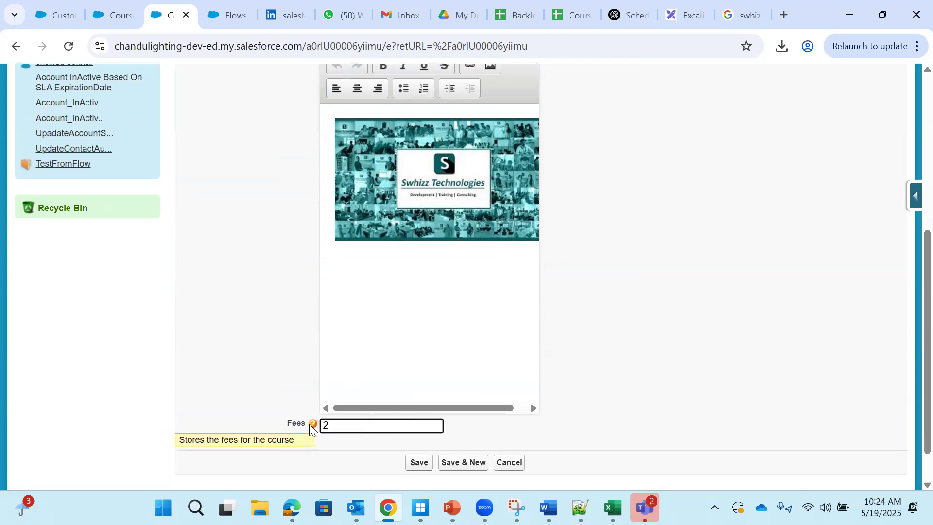
{"action": "type", "text": "500.6777"}
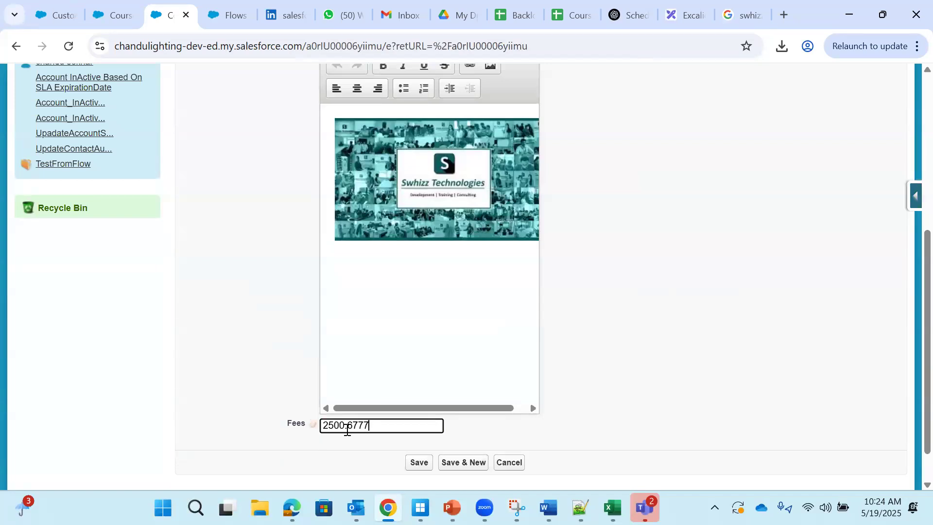
{"action": "left_click_drag", "start_coordinate": [378, 426], "coordinate": [316, 428]}
{"action": "left_click", "coordinate": [419, 462]}
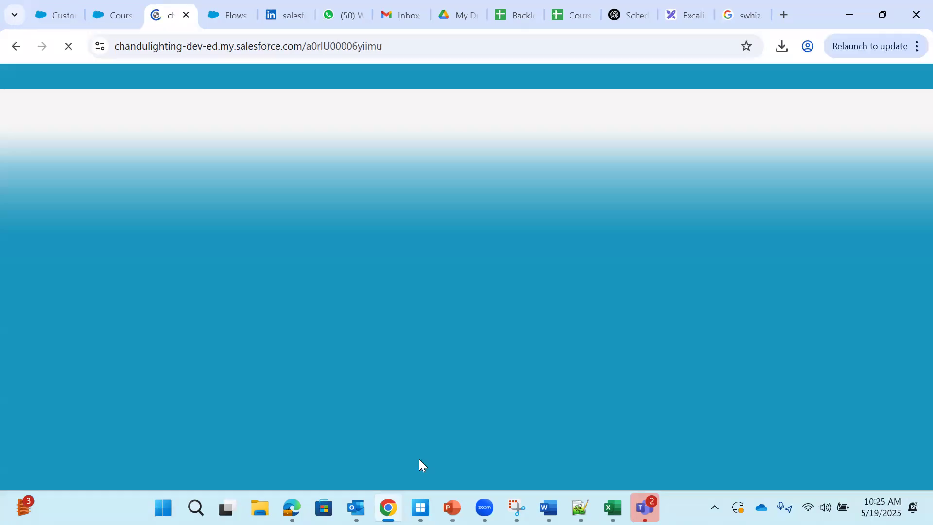
{"action": "scroll", "coordinate": [440, 428], "scroll_direction": "down", "scroll_amount": 3}
{"action": "left_click_drag", "start_coordinate": [337, 320], "coordinate": [342, 320]}
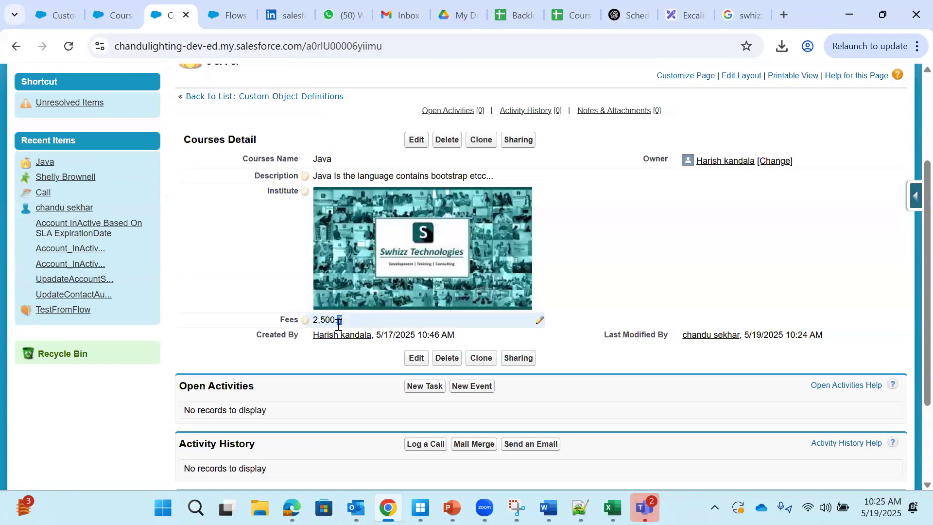
Step: Open the Fees custom field definition for editing at its number options
{"action": "left_click", "coordinate": [114, 16]}
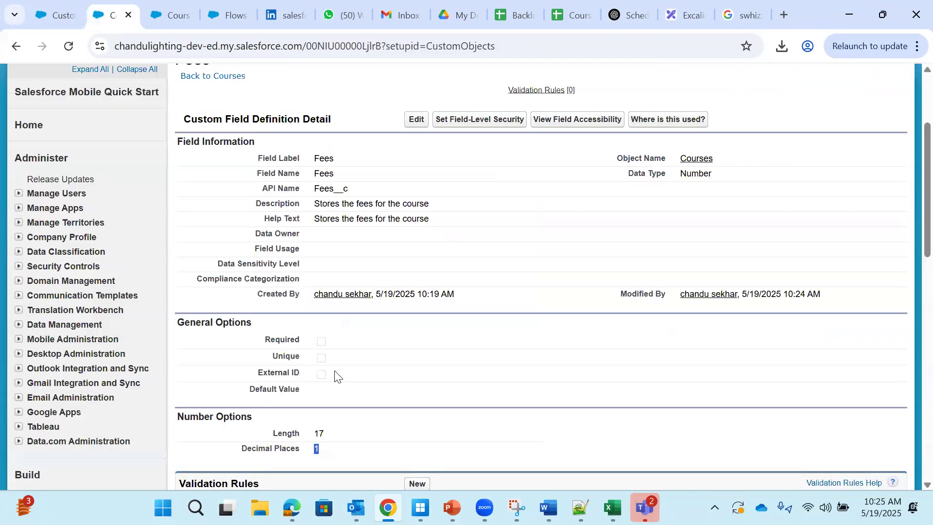
{"action": "left_click", "coordinate": [415, 121]}
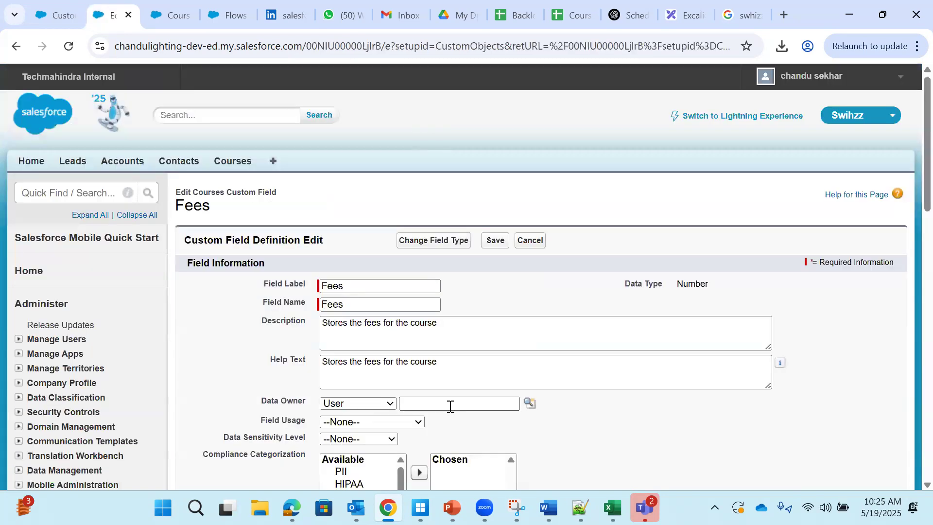
{"action": "scroll", "coordinate": [447, 406], "scroll_direction": "down", "scroll_amount": 4}
{"action": "scroll", "coordinate": [364, 442], "scroll_direction": "down", "scroll_amount": 2}
{"action": "left_click", "coordinate": [366, 410]}
{"action": "key", "text": "BackSpace"}
{"action": "type", "text": "2"}
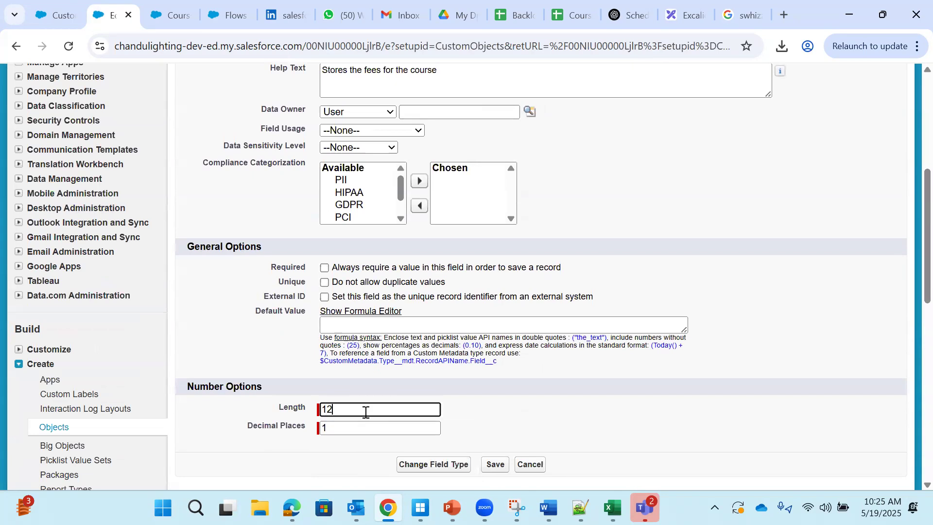
{"action": "key", "text": "BackSpace"}
{"action": "left_click", "coordinate": [331, 430]}
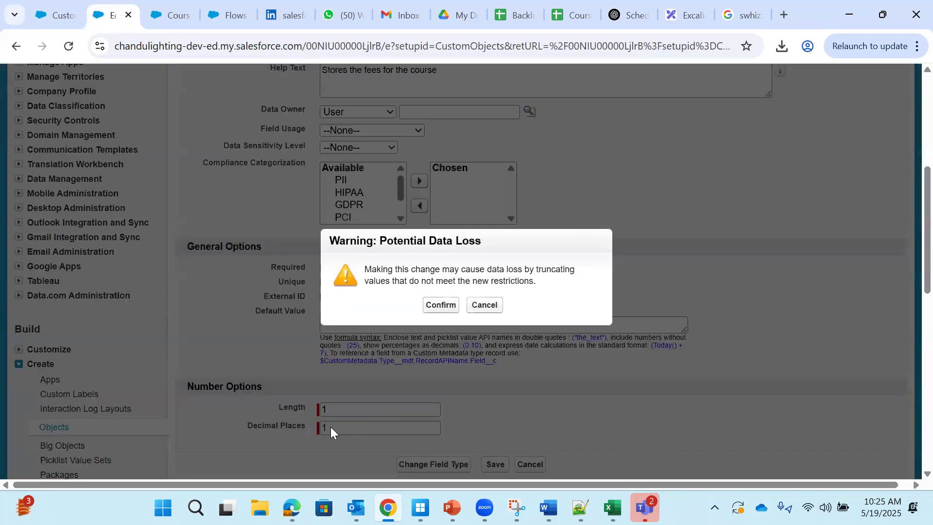
{"action": "left_click", "coordinate": [483, 305]}
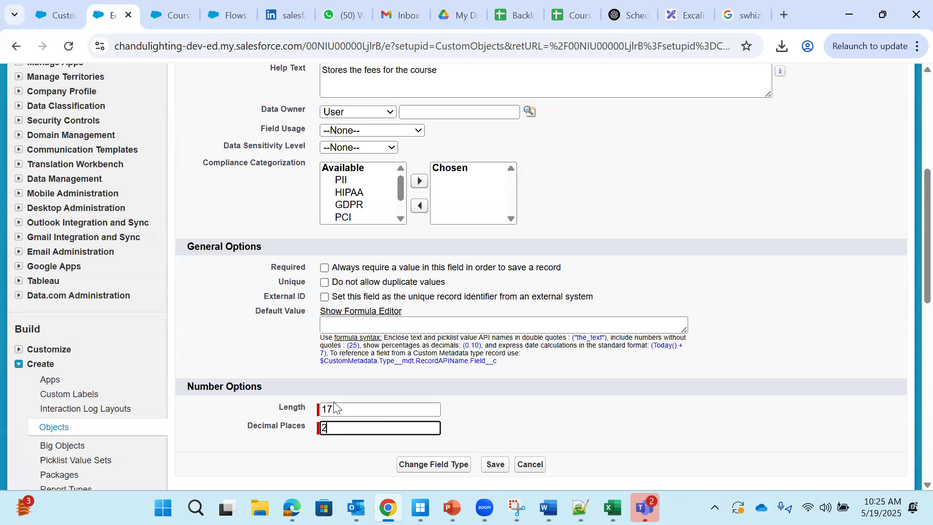
Step: Set the Fees field's length to 16 with 2 decimal places, accept the data loss warning and save the field
{"action": "left_click_drag", "start_coordinate": [323, 409], "coordinate": [334, 409]}
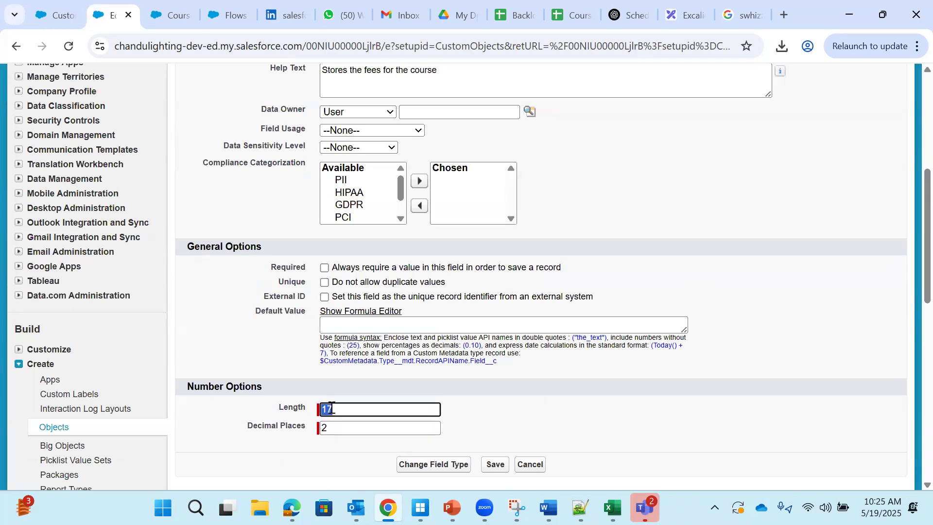
{"action": "left_click", "coordinate": [332, 428]}
{"action": "left_click", "coordinate": [339, 404]}
{"action": "key", "text": "BackSpace"}
{"action": "type", "text": "6"}
{"action": "left_click", "coordinate": [494, 465]}
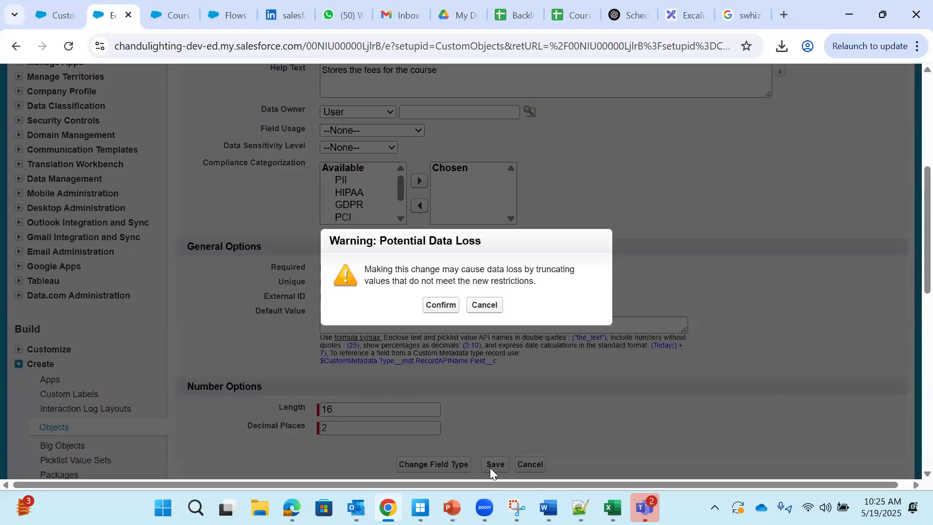
{"action": "left_click", "coordinate": [441, 305]}
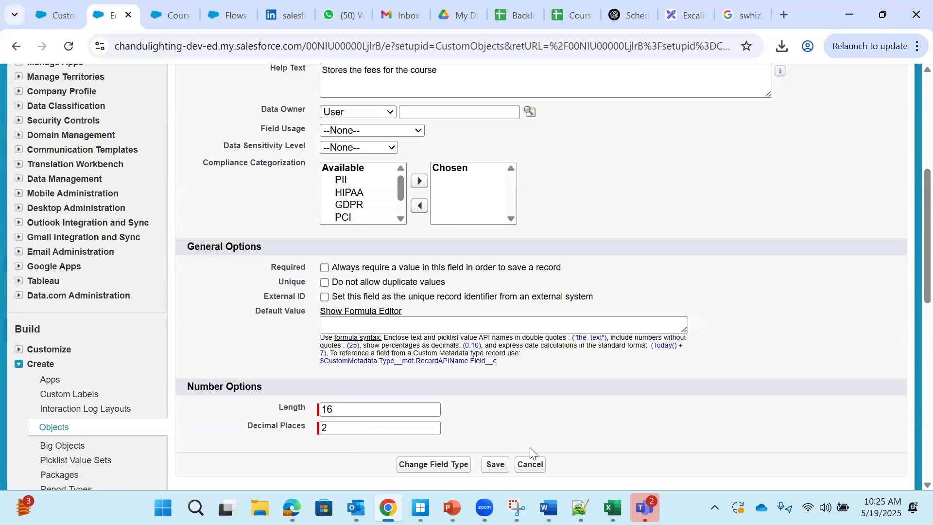
{"action": "left_click", "coordinate": [496, 464]}
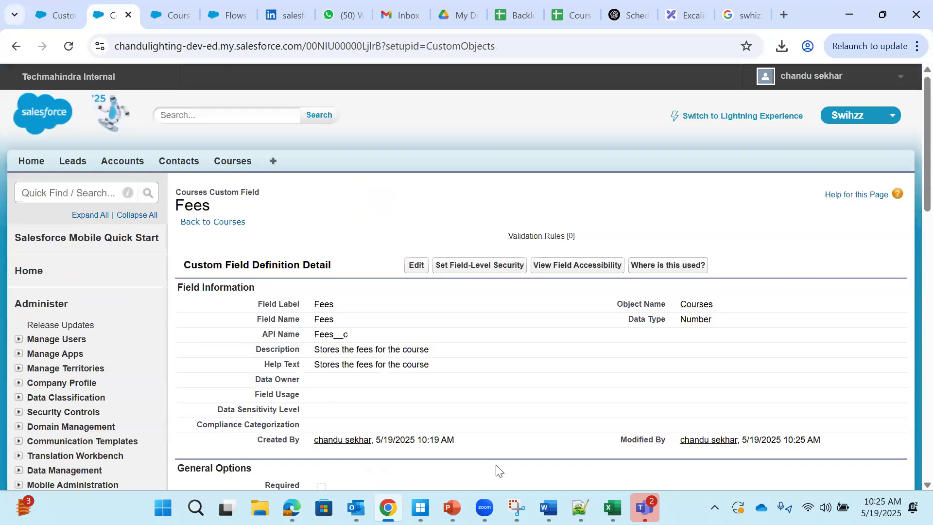
Step: Reload the Java course record and check how many decimals its Fees value shows
{"action": "left_click", "coordinate": [171, 15]}
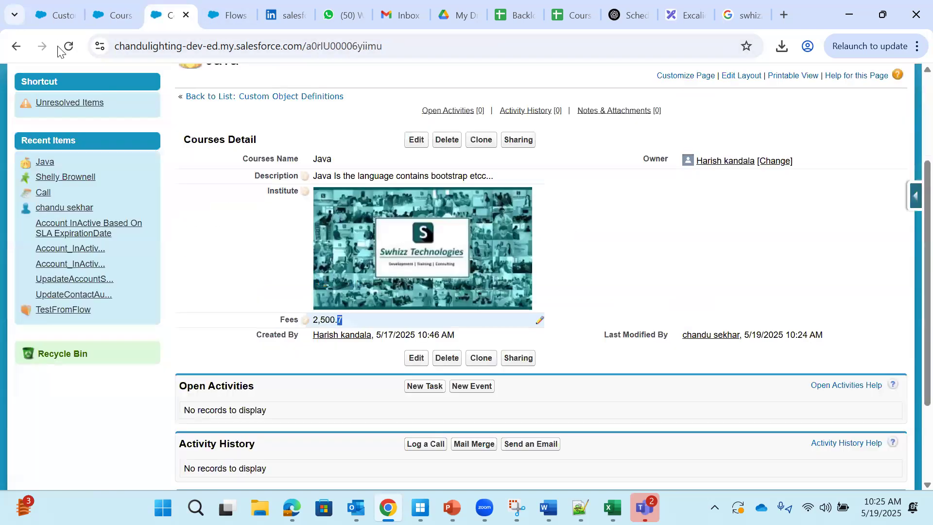
{"action": "left_click", "coordinate": [63, 45]}
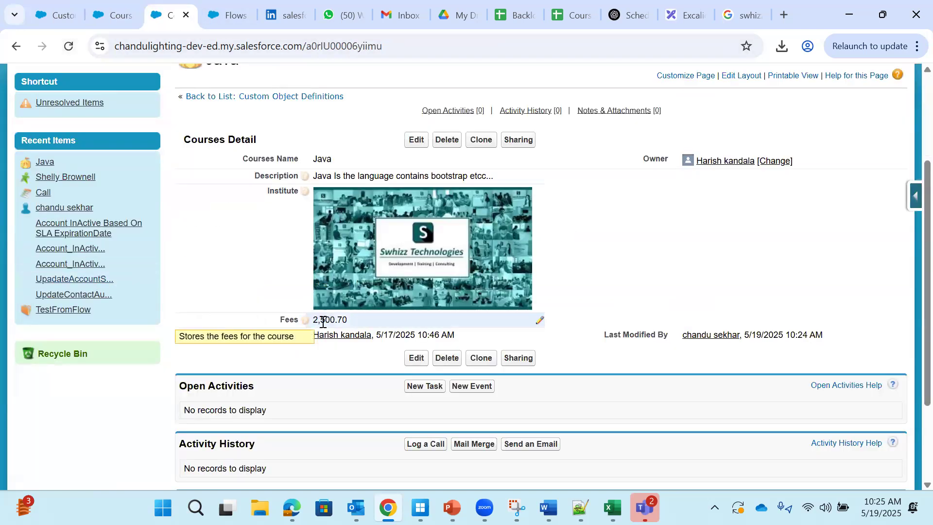
{"action": "left_click_drag", "start_coordinate": [338, 320], "coordinate": [347, 320]}
Step: Edit the Fees value inline on the Java record to 2,500.78 and save the record
{"action": "left_click", "coordinate": [541, 323]}
{"action": "left_click", "coordinate": [538, 319]}
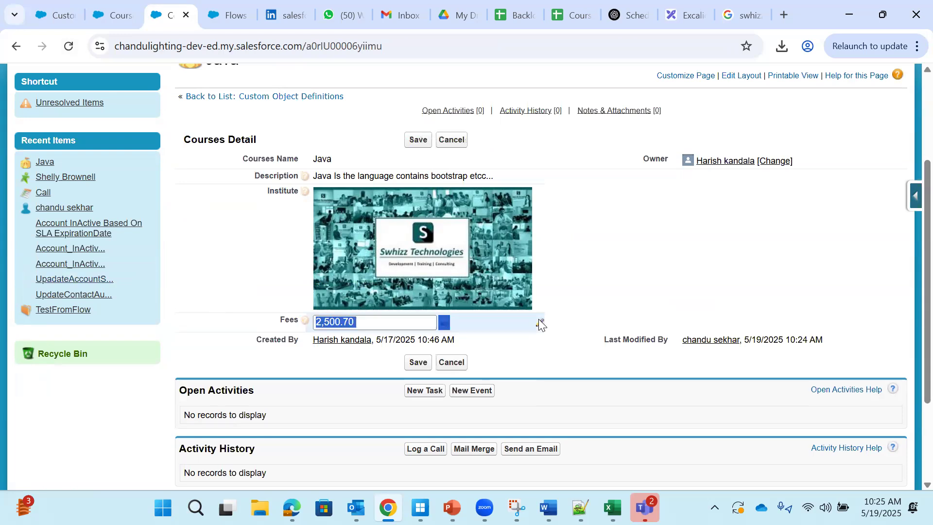
{"action": "left_click", "coordinate": [358, 320]}
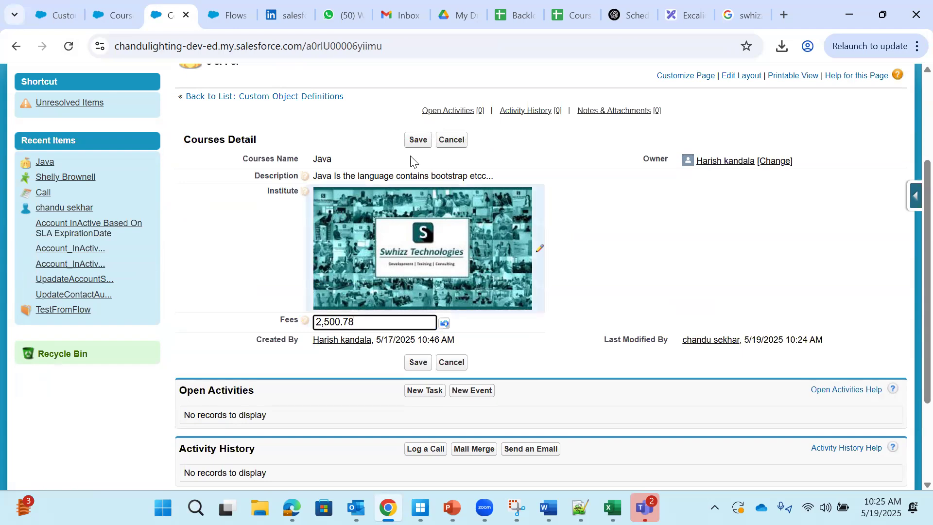
{"action": "left_click", "coordinate": [413, 135]}
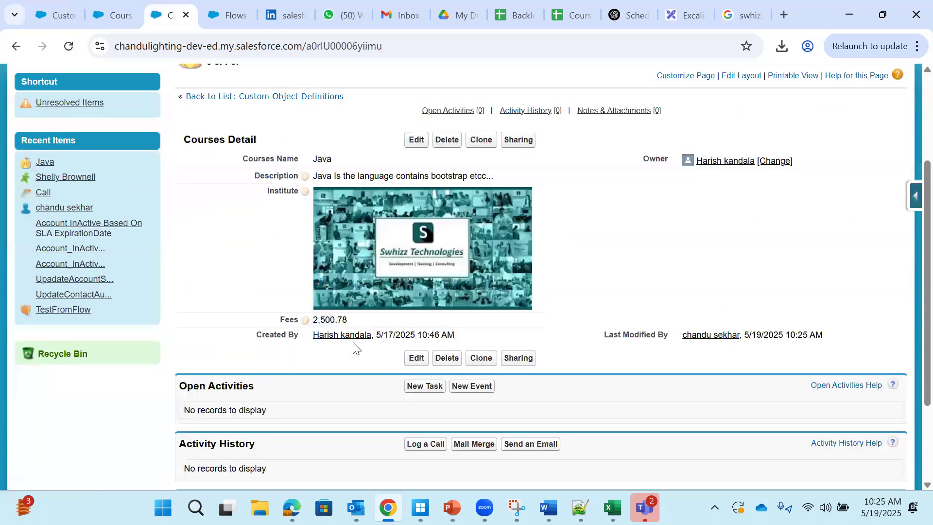
{"action": "mouse_move", "coordinate": [313, 323]}
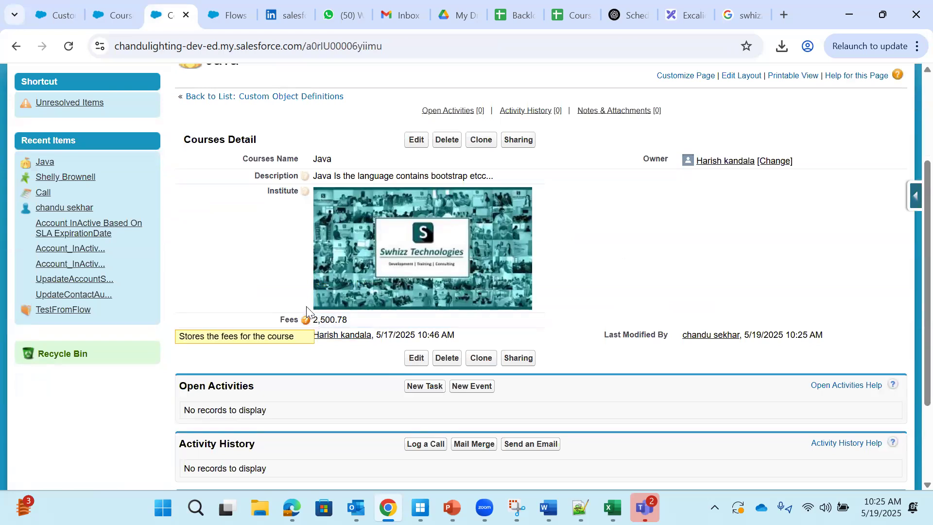
Step: Check the decimal places on the Fees field definition and open the field for editing again
{"action": "left_click", "coordinate": [122, 17]}
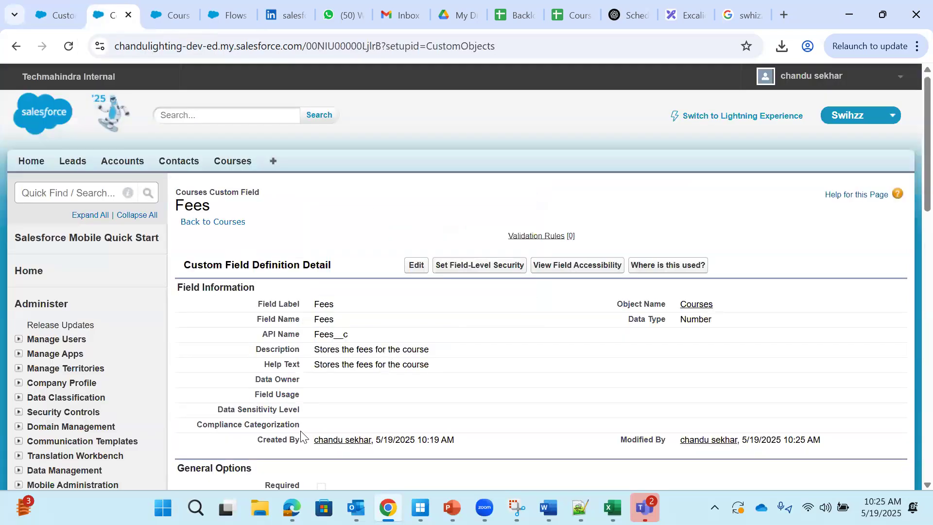
{"action": "scroll", "coordinate": [301, 436], "scroll_direction": "down", "scroll_amount": 5}
{"action": "left_click_drag", "start_coordinate": [246, 375], "coordinate": [302, 376]}
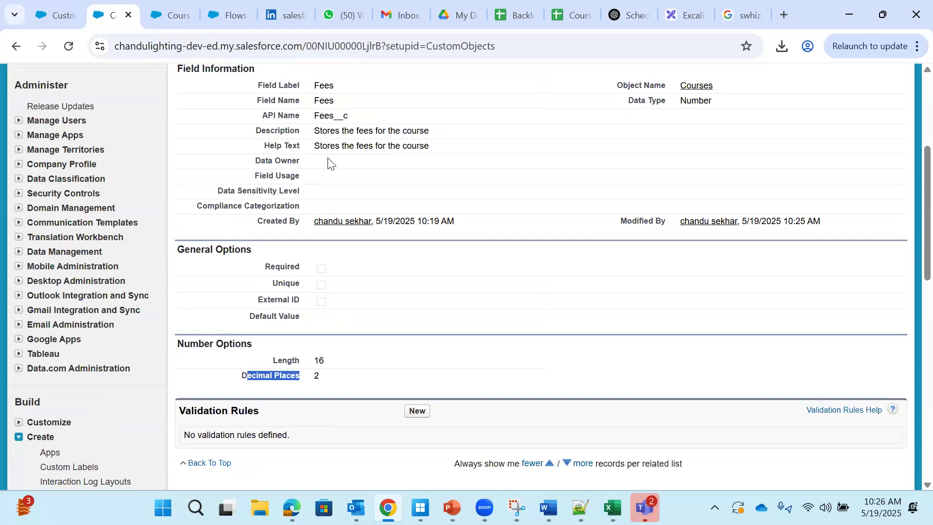
{"action": "scroll", "coordinate": [328, 163], "scroll_direction": "up", "scroll_amount": 2}
{"action": "left_click", "coordinate": [413, 119]}
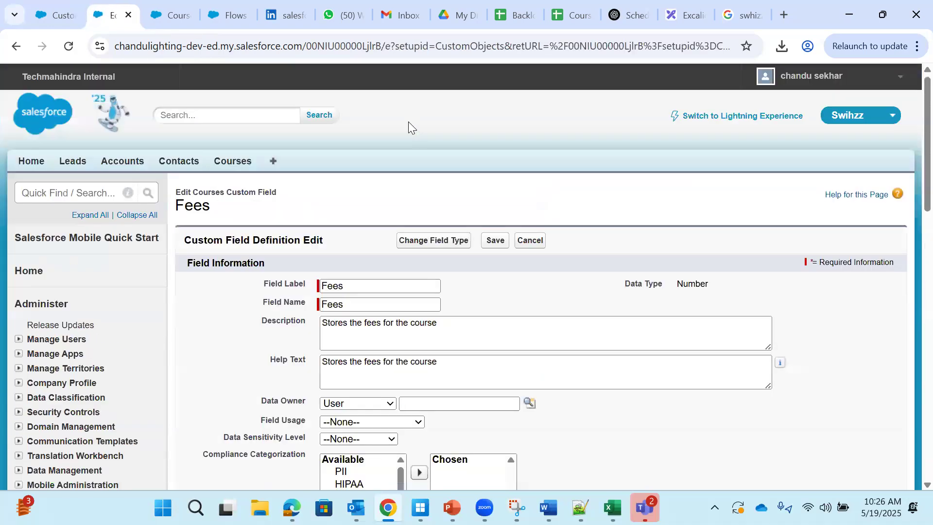
{"action": "scroll", "coordinate": [484, 286], "scroll_direction": "down", "scroll_amount": 8}
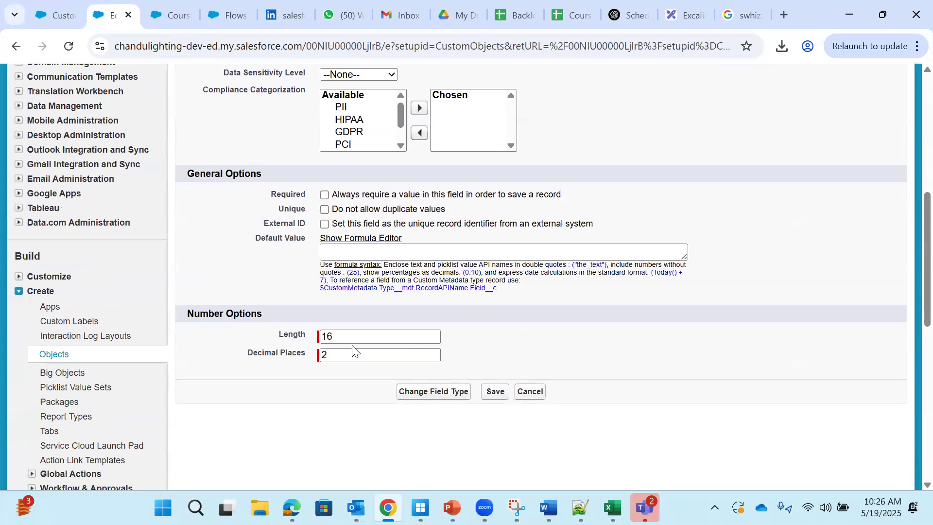
{"action": "left_click", "coordinate": [350, 351]}
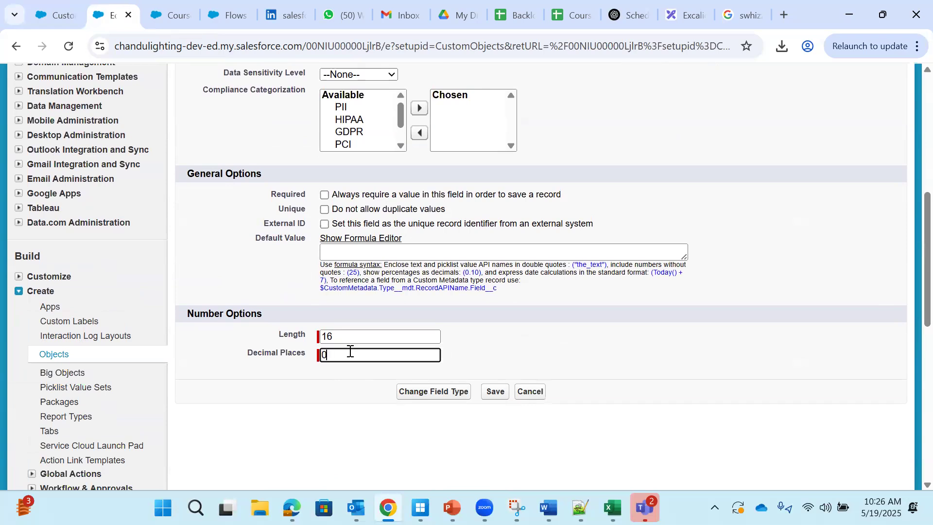
{"action": "left_click", "coordinate": [346, 331]}
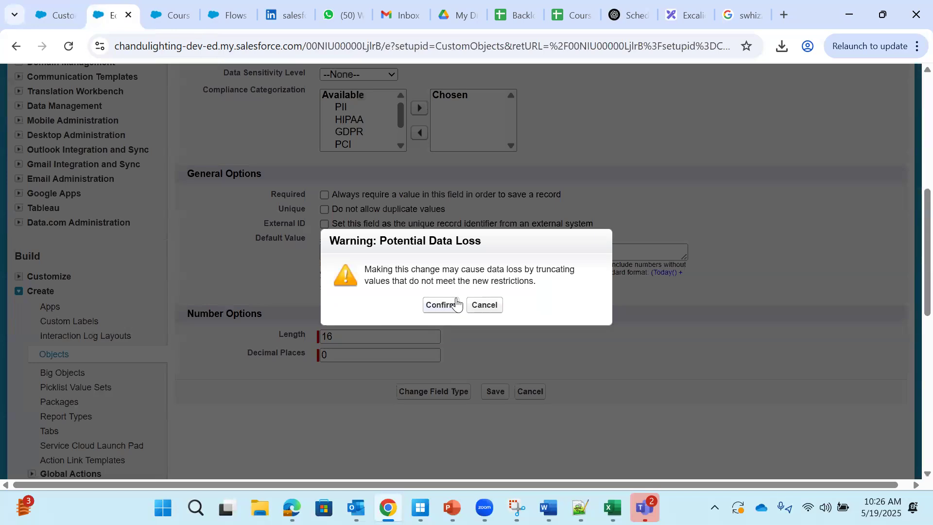
{"action": "left_click", "coordinate": [488, 315]}
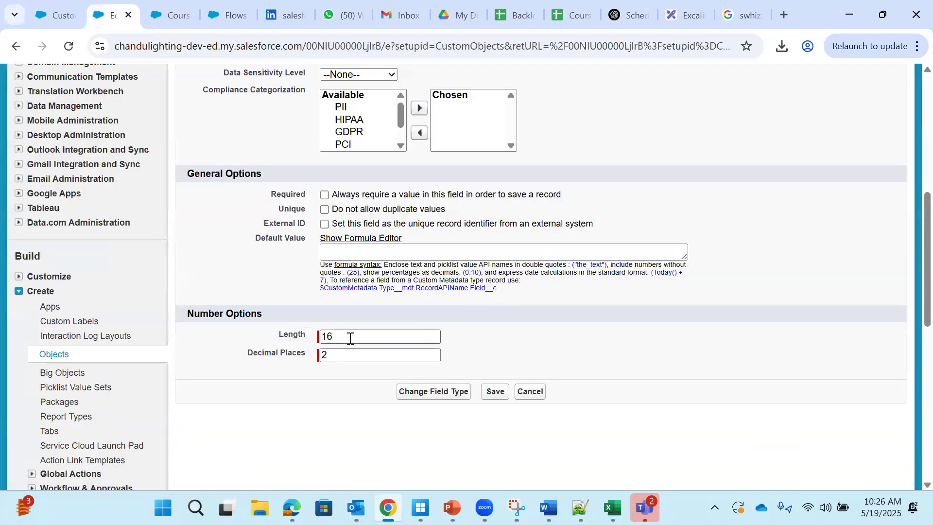
Step: Set the Fees field to 0 decimal places, accept the data loss warning, set its length to 18 and save
{"action": "left_click", "coordinate": [323, 358]}
{"action": "double_click", "coordinate": [322, 359]}
{"action": "type", "text": "09"}
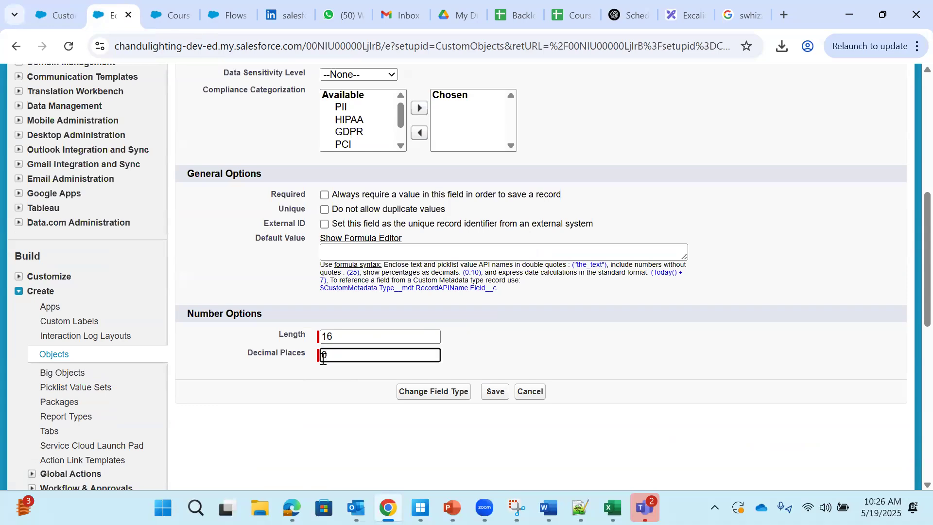
{"action": "left_click", "coordinate": [327, 398]}
{"action": "left_click", "coordinate": [441, 306]}
{"action": "left_click", "coordinate": [348, 338]}
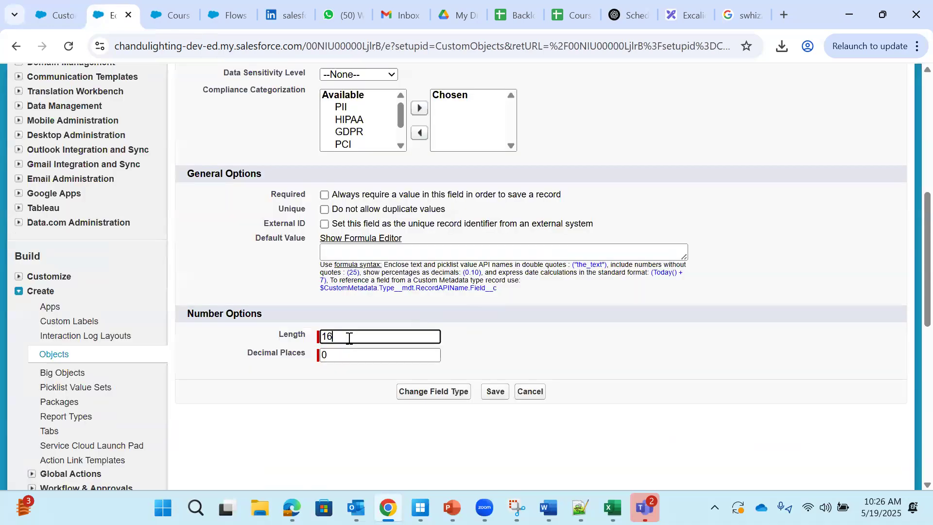
{"action": "key", "text": "BackSpace"}
{"action": "type", "text": "8"}
{"action": "left_click", "coordinate": [491, 335]}
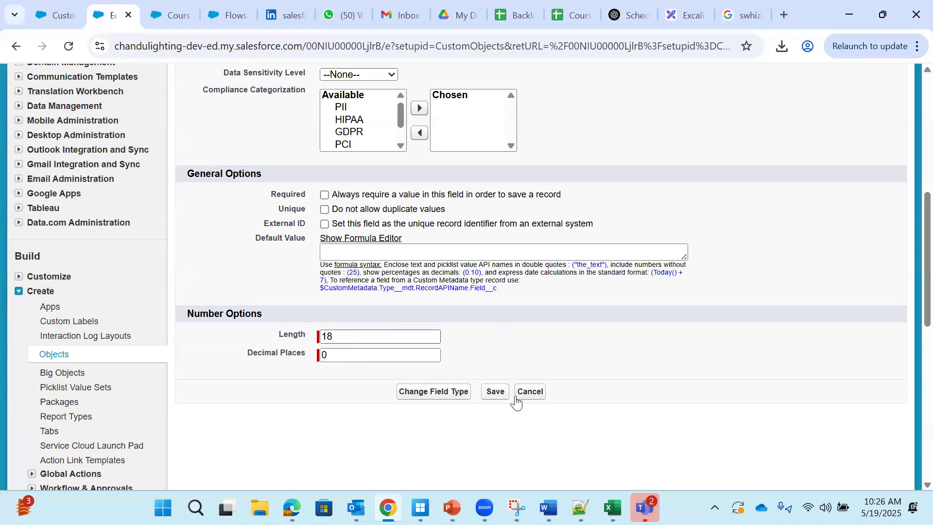
{"action": "left_click", "coordinate": [500, 391]}
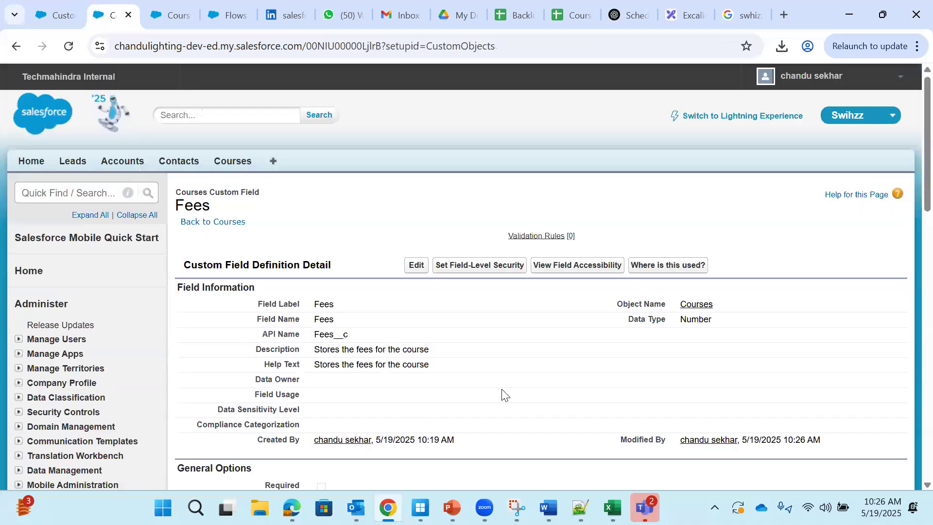
Step: Check the length and decimal places listed in the saved Fees field's number options
{"action": "scroll", "coordinate": [423, 375], "scroll_direction": "down", "scroll_amount": 5}
{"action": "scroll", "coordinate": [418, 377], "scroll_direction": "up", "scroll_amount": 3}
{"action": "scroll", "coordinate": [377, 402], "scroll_direction": "down", "scroll_amount": 1}
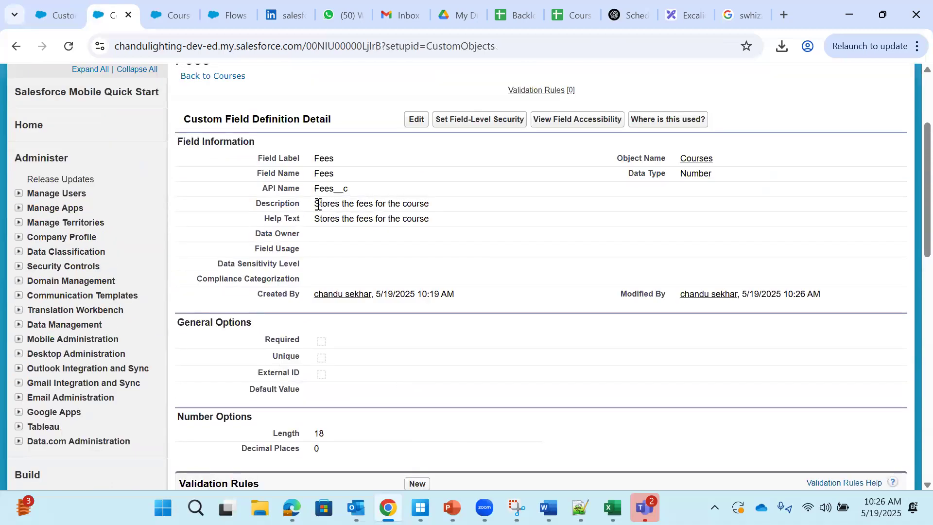
{"action": "double_click", "coordinate": [319, 433]}
{"action": "double_click", "coordinate": [316, 448]}
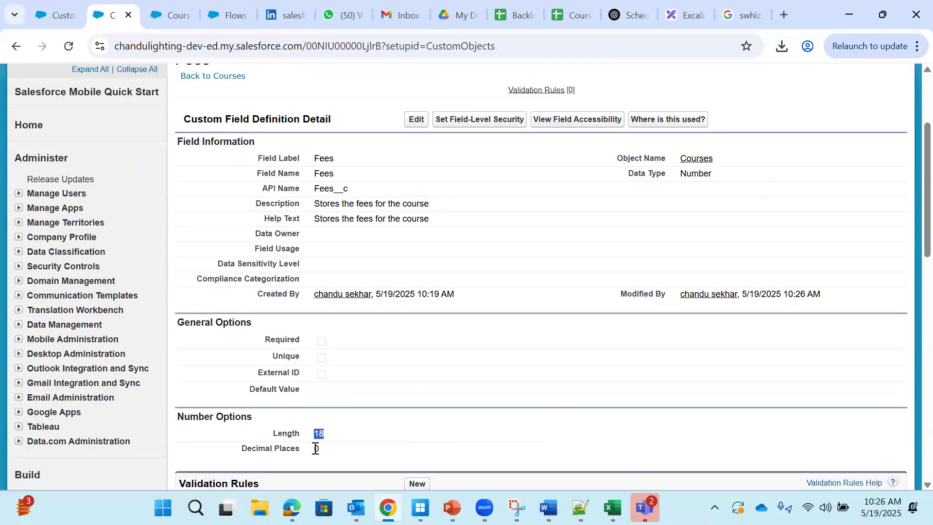
Step: Reload the Java course record, edit it to set Fees to 15000 and save the record
{"action": "left_click", "coordinate": [188, 19]}
{"action": "left_click", "coordinate": [69, 46]}
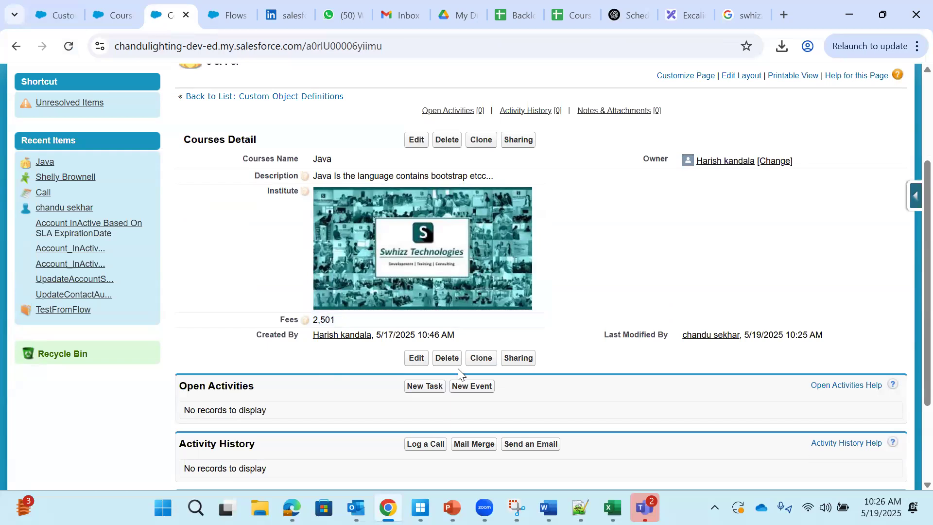
{"action": "left_click", "coordinate": [416, 140]}
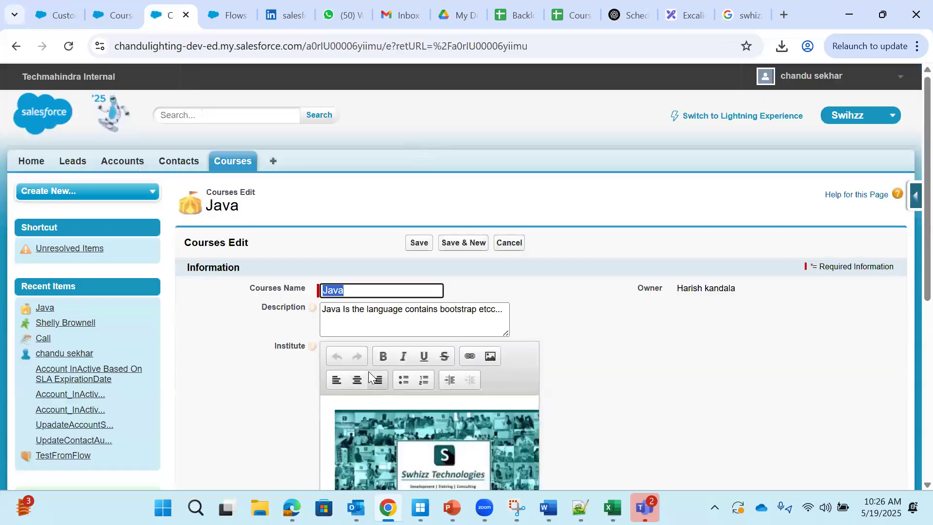
{"action": "scroll", "coordinate": [368, 377], "scroll_direction": "down", "scroll_amount": 5}
{"action": "left_click", "coordinate": [384, 425]}
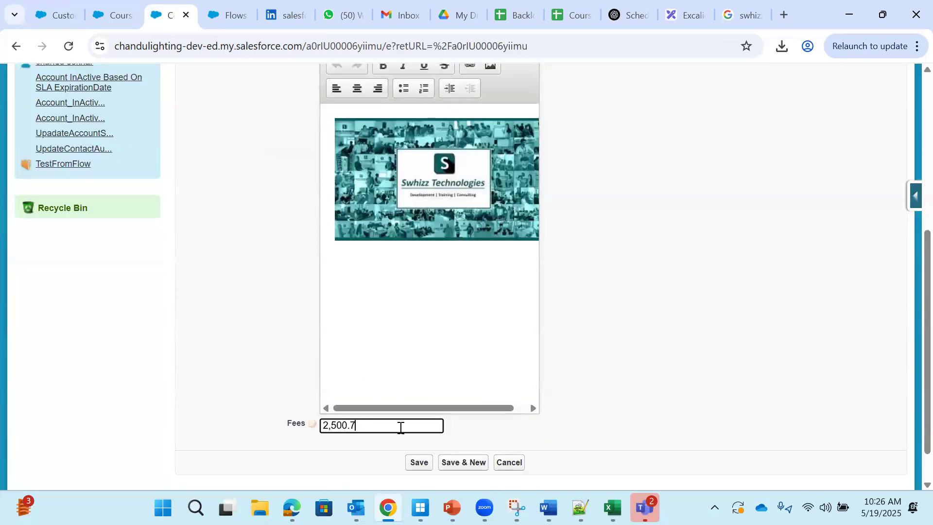
{"action": "key", "text": "BackSpace"}
{"action": "key", "text": "BackSpace"}
{"action": "type", "text": "999999"}
{"action": "key", "text": "BackSpace"}
{"action": "key", "text": "BackSpace"}
{"action": "key", "text": "BackSpace"}
{"action": "key", "text": "BackSpace"}
{"action": "key", "text": "BackSpace"}
{"action": "key", "text": "BackSpace"}
{"action": "key", "text": "BackSpace"}
{"action": "key", "text": "BackSpace"}
{"action": "key", "text": "BackSpace"}
{"action": "key", "text": "BackSpace"}
{"action": "key", "text": "BackSpace"}
{"action": "key", "text": "BackSpace"}
{"action": "type", "text": "15000"}
{"action": "left_click", "coordinate": [417, 464]}
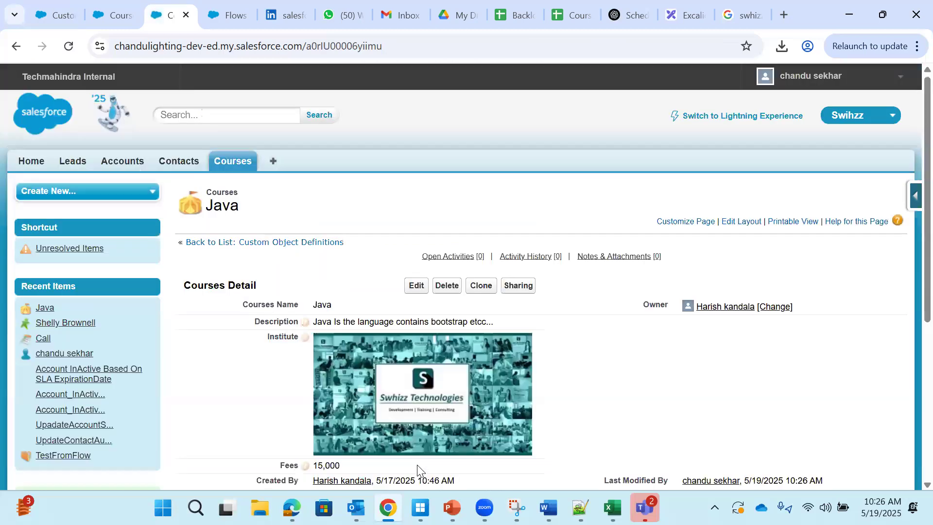
Step: Check the format of the saved Fees value on the Java record
{"action": "scroll", "coordinate": [442, 476], "scroll_direction": "down", "scroll_amount": 3}
{"action": "left_click_drag", "start_coordinate": [274, 321], "coordinate": [342, 320]}
{"action": "left_click", "coordinate": [331, 369]}
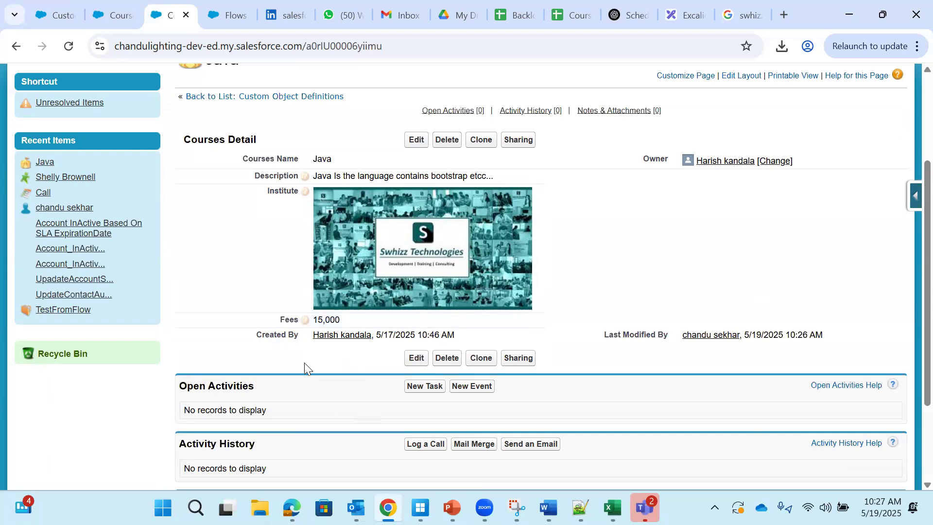
Step: Return from the Fees field definition to the Courses object definition
{"action": "left_click", "coordinate": [103, 14]}
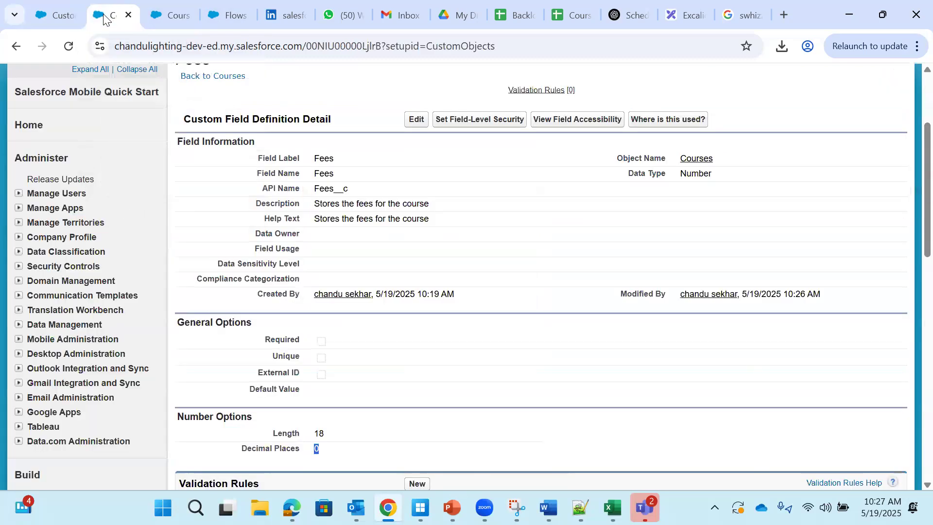
{"action": "scroll", "coordinate": [265, 289], "scroll_direction": "down", "scroll_amount": 1}
{"action": "scroll", "coordinate": [113, 145], "scroll_direction": "up", "scroll_amount": 1}
{"action": "scroll", "coordinate": [130, 193], "scroll_direction": "up", "scroll_amount": 2}
{"action": "left_click", "coordinate": [211, 223]}
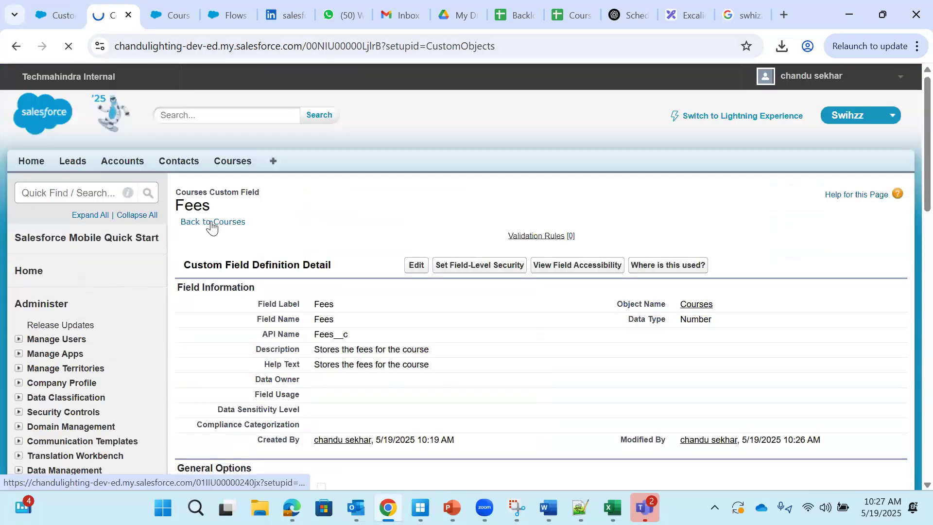
Step: Review the API names and data types of the custom fields on the Courses object
{"action": "scroll", "coordinate": [413, 355], "scroll_direction": "down", "scroll_amount": 4}
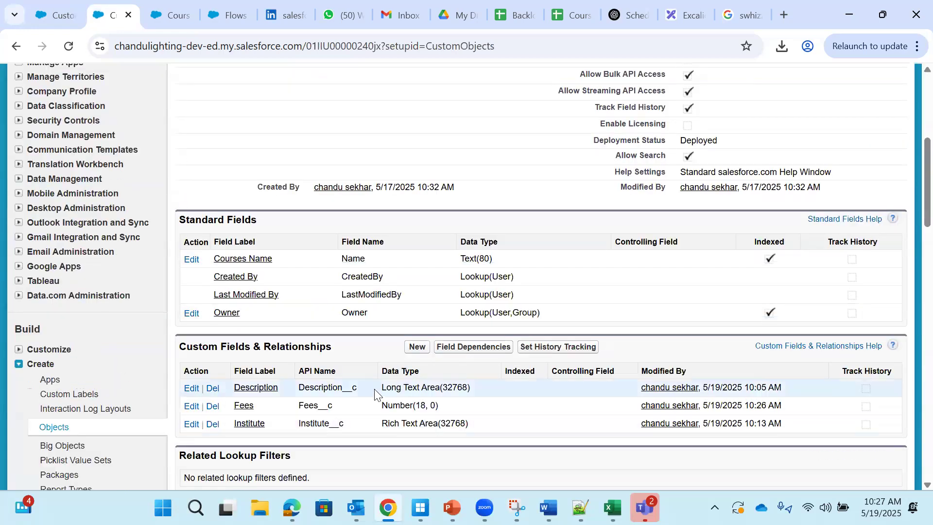
{"action": "double_click", "coordinate": [308, 389]}
{"action": "left_click_drag", "start_coordinate": [382, 387], "coordinate": [467, 388]}
{"action": "double_click", "coordinate": [320, 423]}
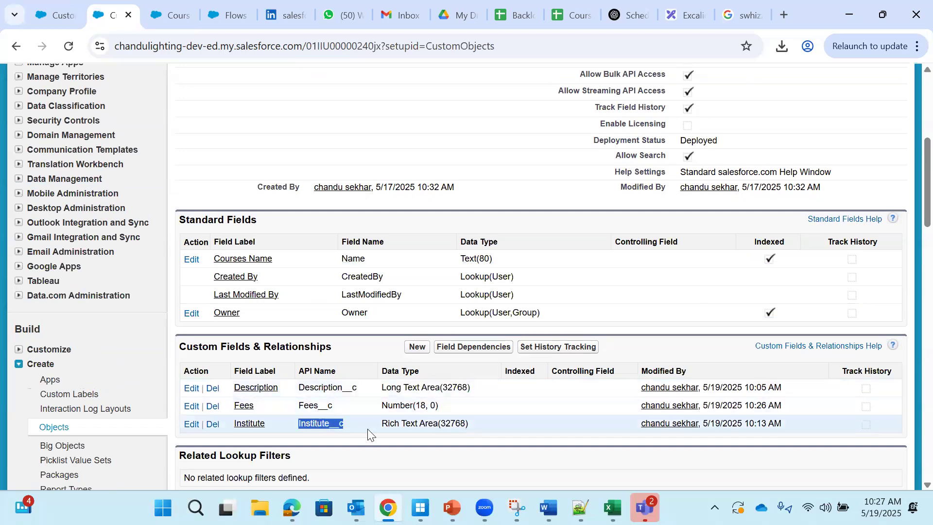
{"action": "double_click", "coordinate": [308, 405]}
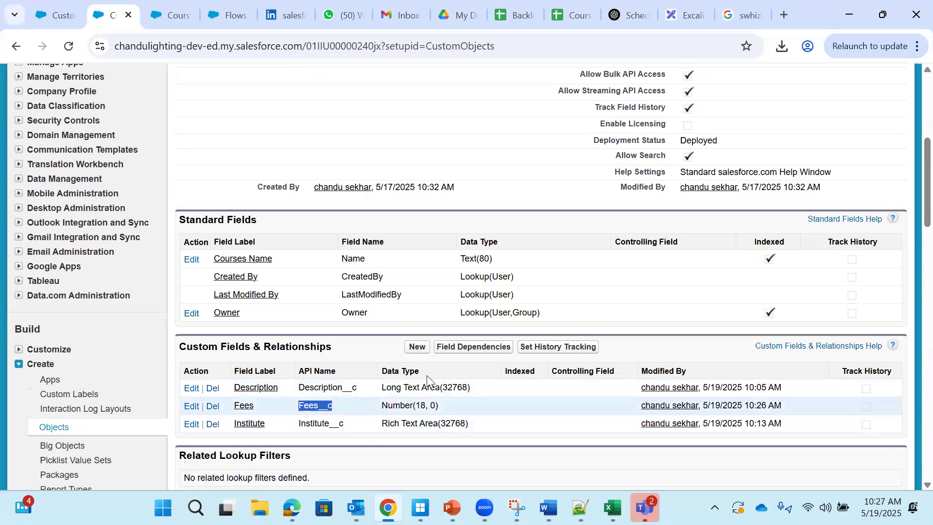
Step: Start a new custom field on Courses and locate the Currency and Number data types
{"action": "left_click", "coordinate": [417, 347]}
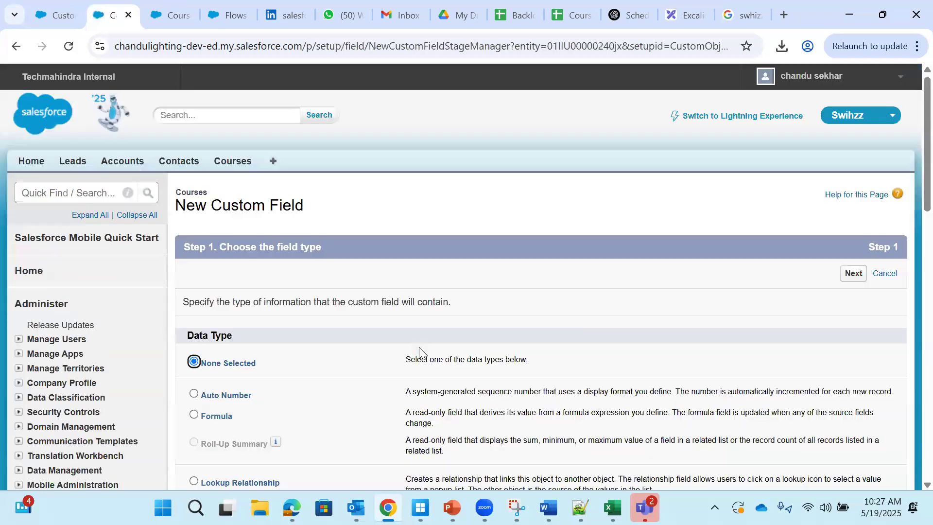
{"action": "scroll", "coordinate": [418, 350], "scroll_direction": "down", "scroll_amount": 6}
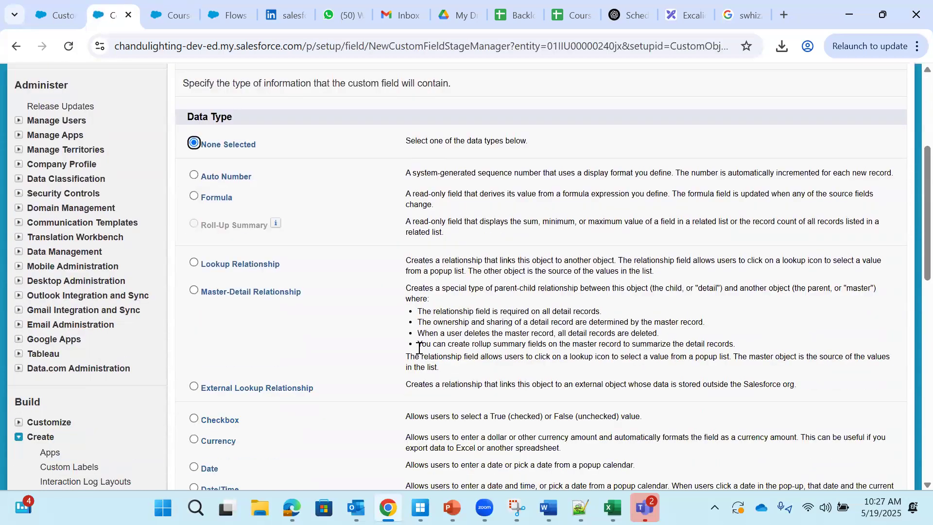
{"action": "scroll", "coordinate": [419, 348], "scroll_direction": "down", "scroll_amount": 3}
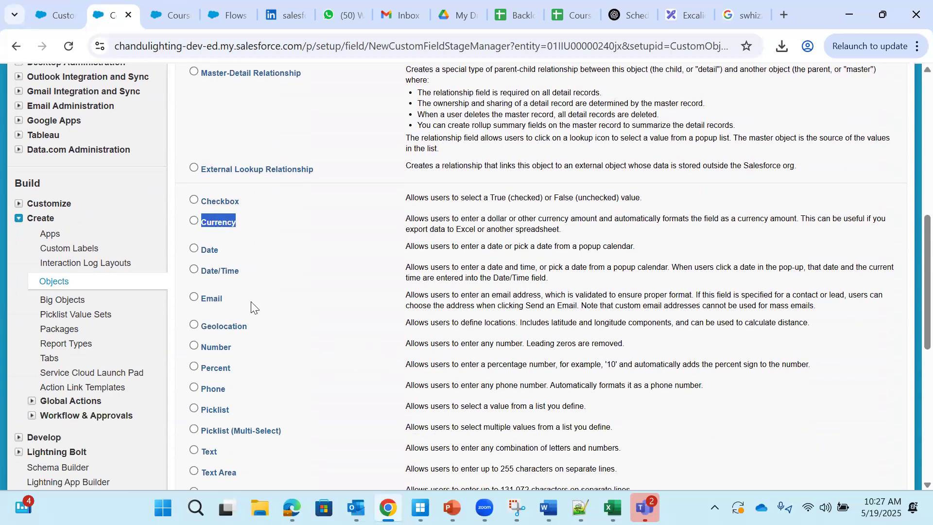
{"action": "left_click_drag", "start_coordinate": [200, 346], "coordinate": [229, 349]}
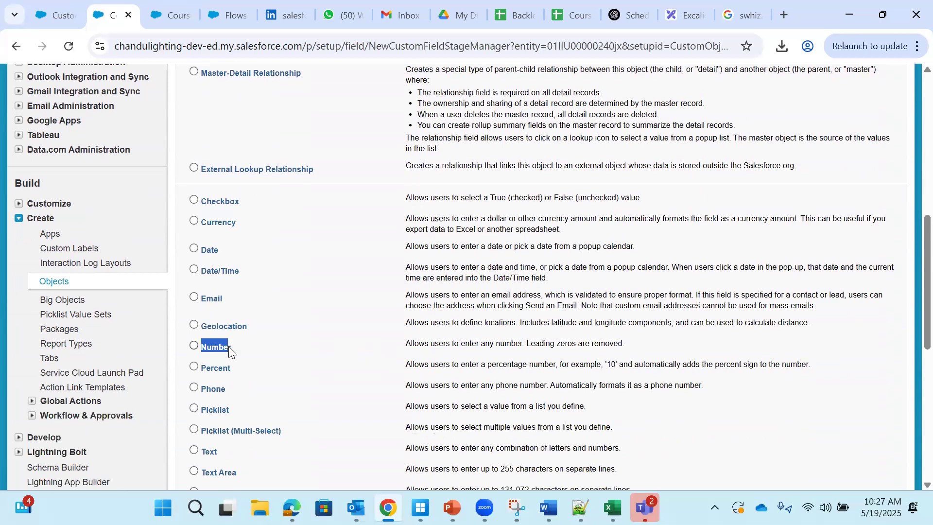
{"action": "left_click", "coordinate": [233, 349]}
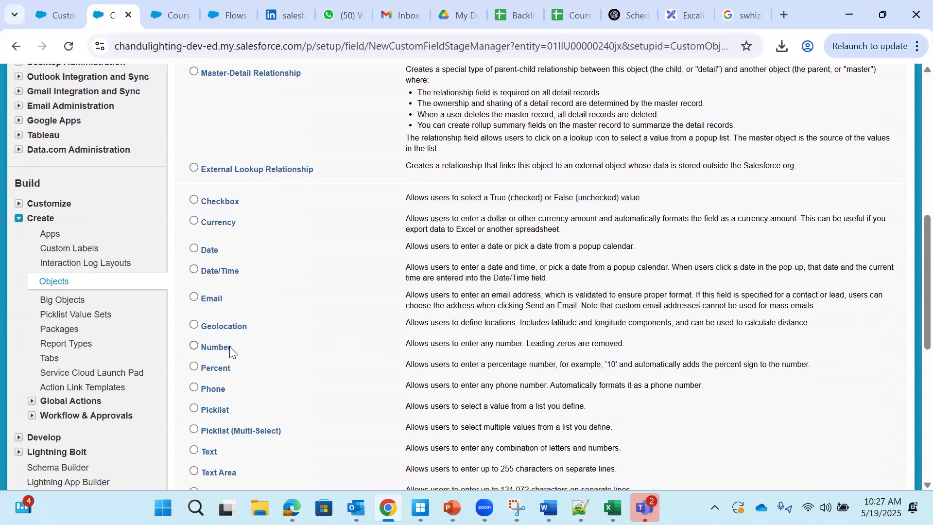
Step: Compare the Fees value on the Java course record with the Currency data type option
{"action": "left_click", "coordinate": [165, 10]}
{"action": "left_click_drag", "start_coordinate": [317, 323], "coordinate": [340, 321]}
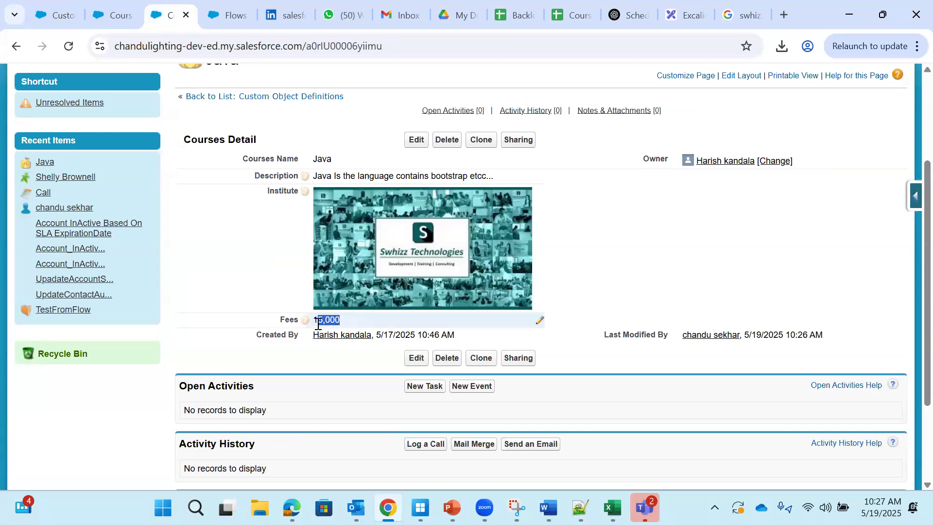
{"action": "left_click", "coordinate": [113, 23]}
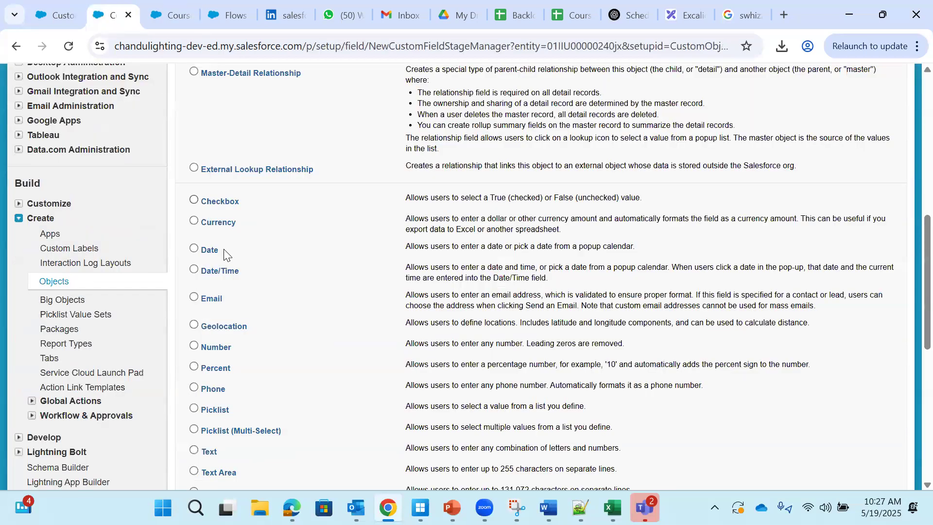
{"action": "double_click", "coordinate": [214, 225]}
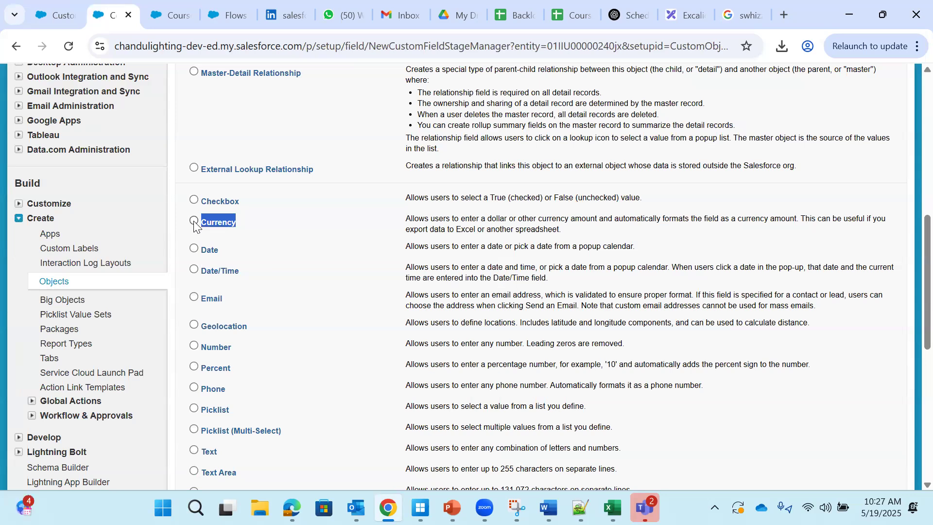
{"action": "left_click", "coordinate": [160, 19]}
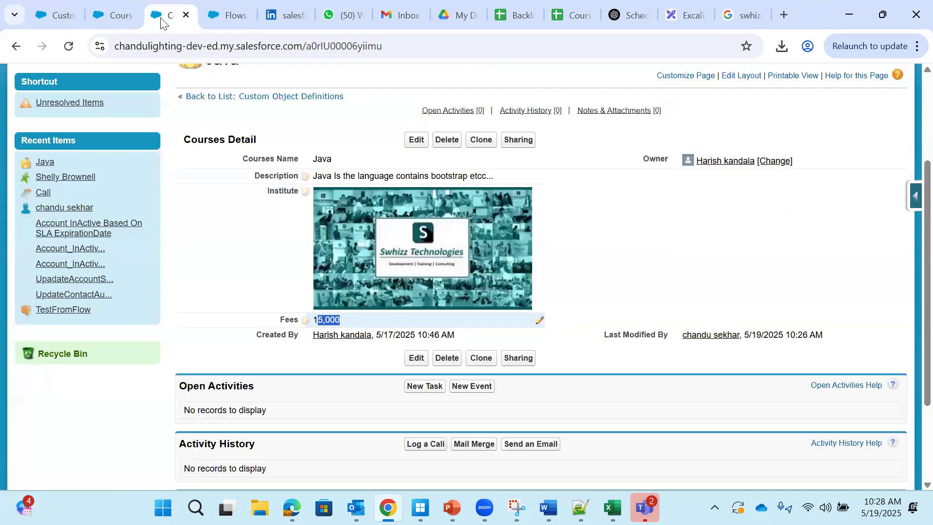
{"action": "left_click", "coordinate": [315, 321]}
{"action": "left_click_drag", "start_coordinate": [315, 321], "coordinate": [341, 320]}
{"action": "left_click", "coordinate": [319, 324]}
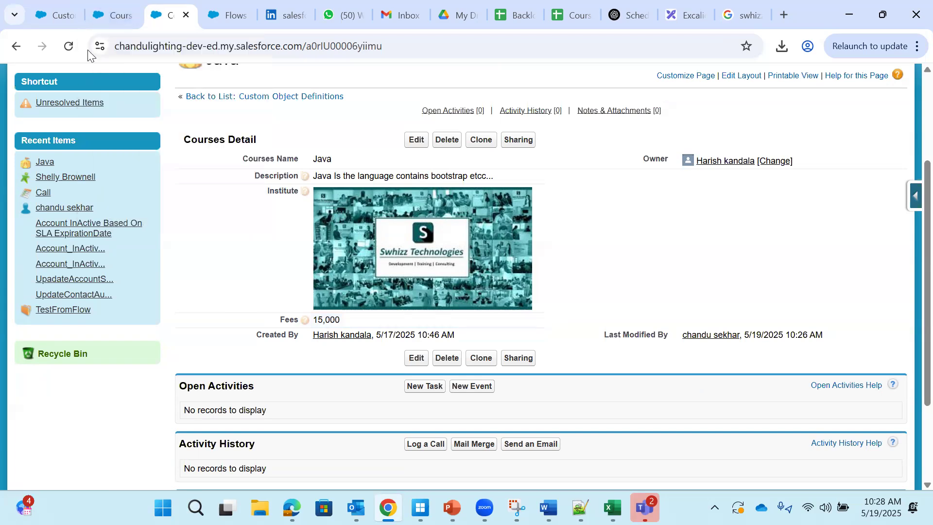
Step: Compare the Currency and Number data types, select Currency and read its description
{"action": "left_click", "coordinate": [115, 18]}
{"action": "left_click", "coordinate": [279, 218]}
{"action": "left_click_drag", "start_coordinate": [200, 223], "coordinate": [236, 224]}
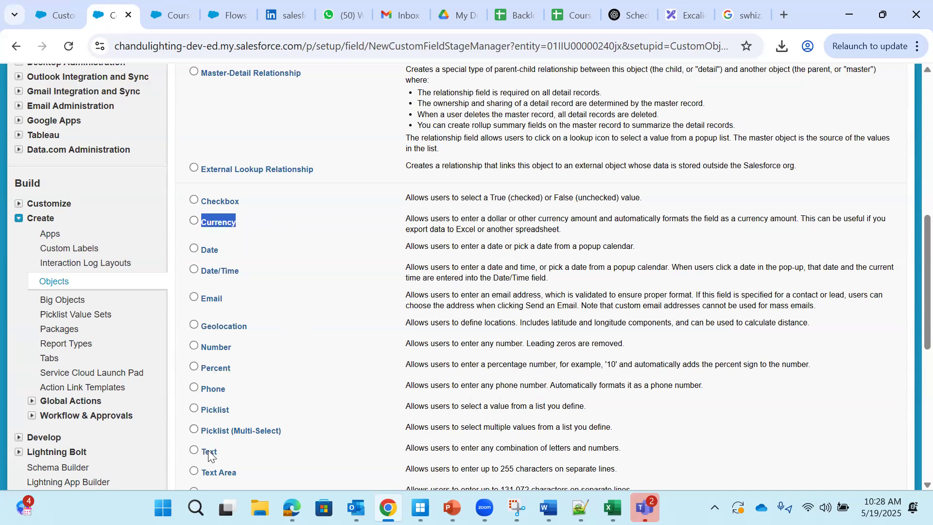
{"action": "double_click", "coordinate": [213, 351]}
{"action": "left_click", "coordinate": [223, 223]}
{"action": "left_click_drag", "start_coordinate": [408, 220], "coordinate": [563, 234]}
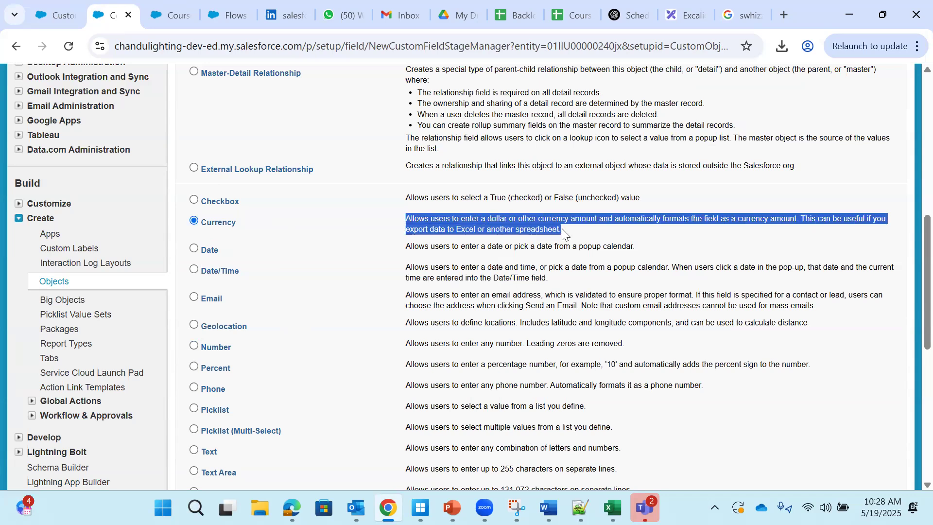
{"action": "left_click", "coordinate": [589, 234]}
{"action": "left_click_drag", "start_coordinate": [546, 220], "coordinate": [557, 221]}
Step: Review the descriptions of the text data types and locate the Number type again
{"action": "scroll", "coordinate": [328, 355], "scroll_direction": "down", "scroll_amount": 2}
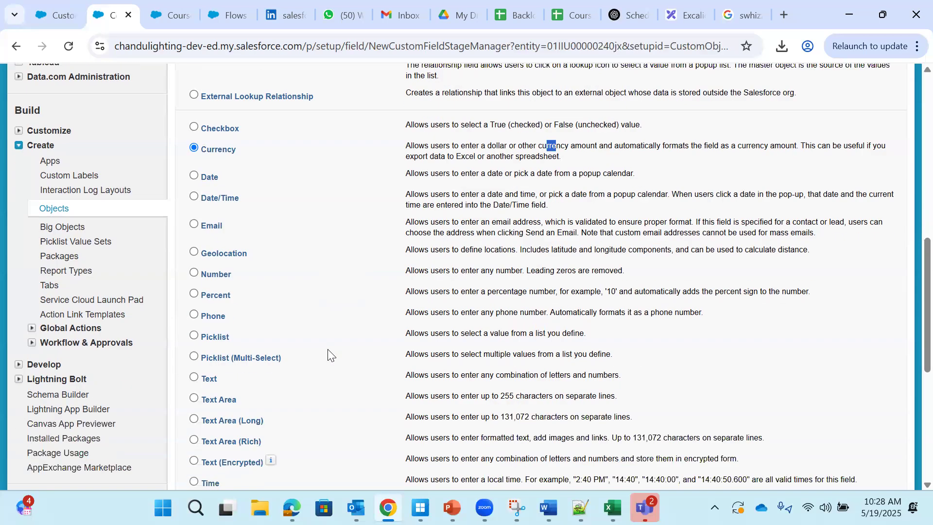
{"action": "scroll", "coordinate": [328, 355], "scroll_direction": "down", "scroll_amount": 3}
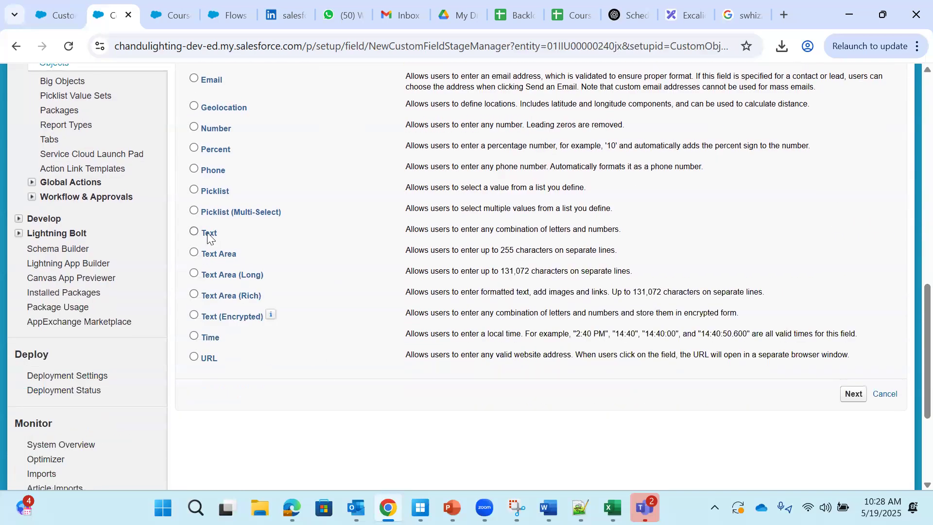
{"action": "left_click_drag", "start_coordinate": [200, 231], "coordinate": [768, 301]}
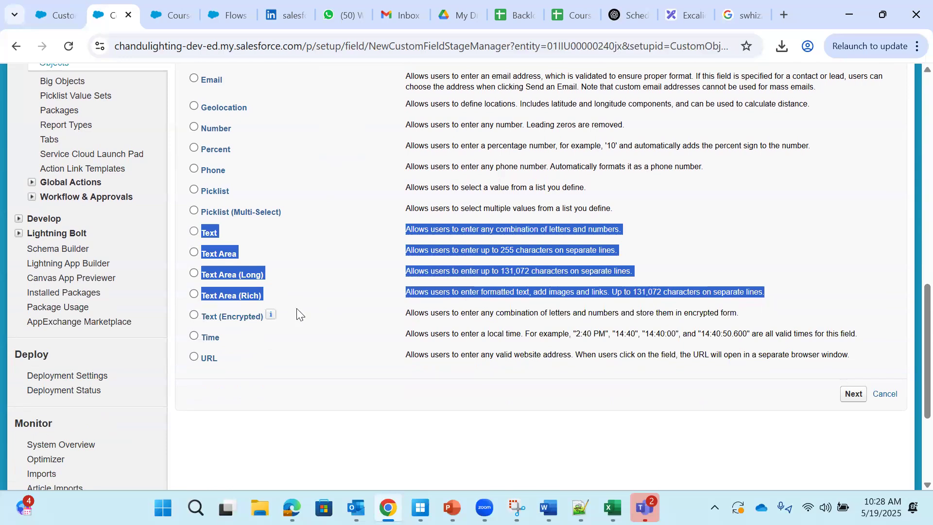
{"action": "scroll", "coordinate": [297, 314], "scroll_direction": "up", "scroll_amount": 1}
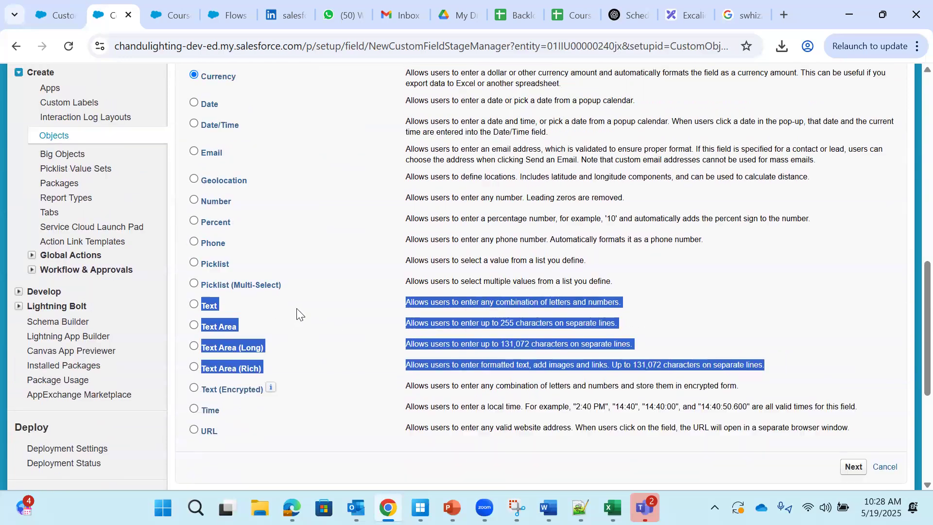
{"action": "double_click", "coordinate": [203, 200]}
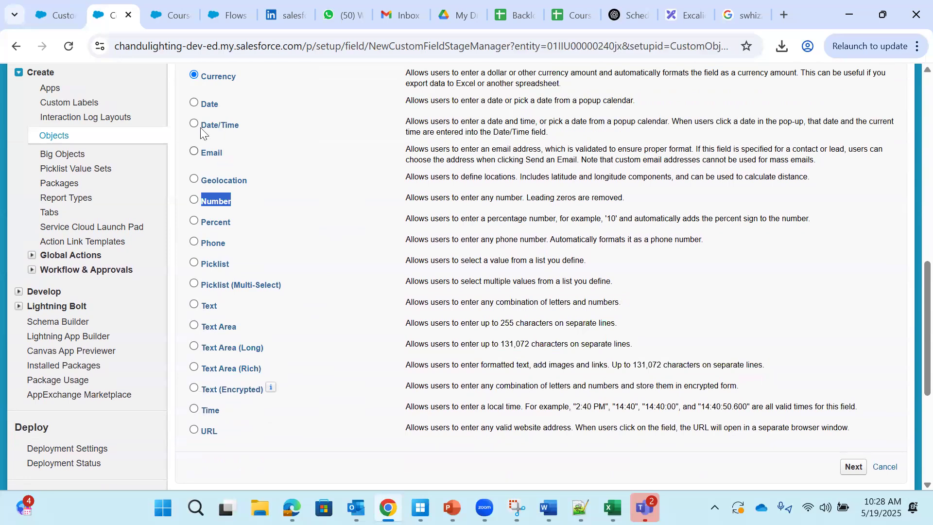
Step: Recheck the Fees value on the Java record and cancel the new custom field
{"action": "left_click", "coordinate": [163, 9]}
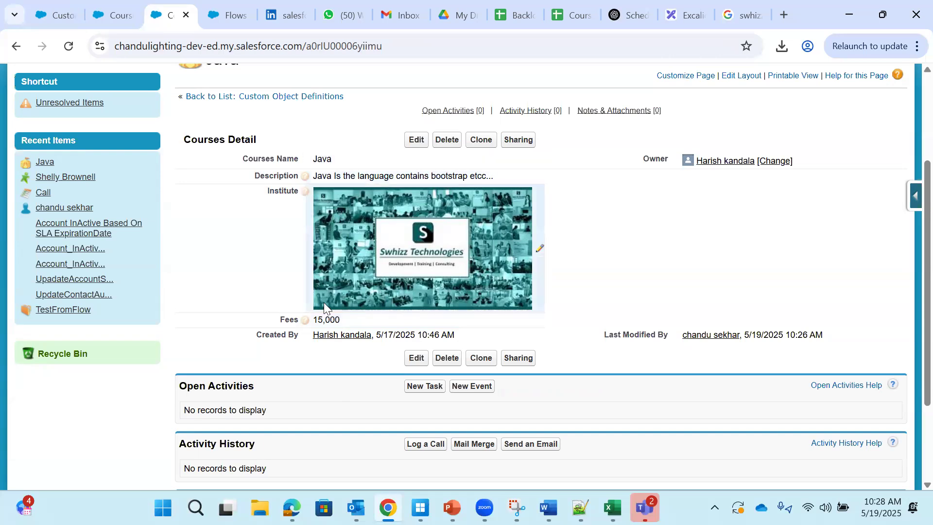
{"action": "left_click_drag", "start_coordinate": [276, 320], "coordinate": [348, 324]}
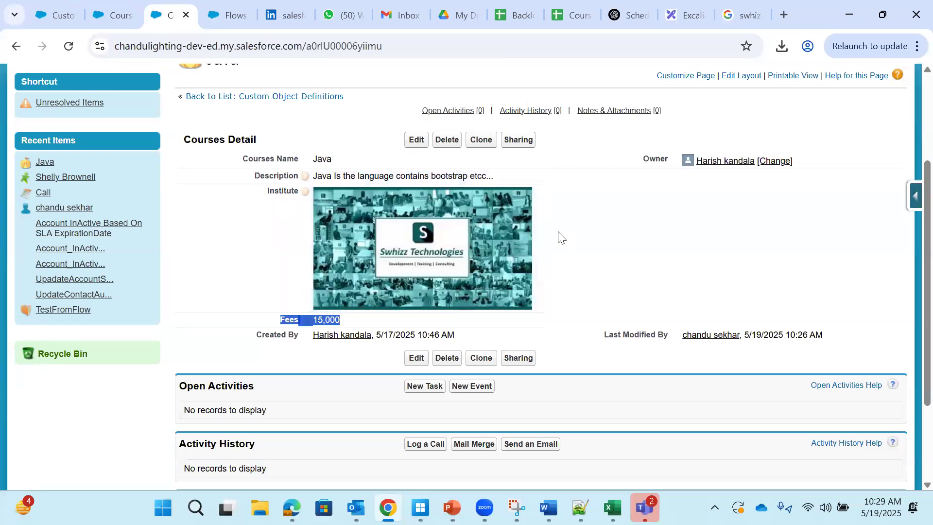
{"action": "left_click", "coordinate": [111, 20]}
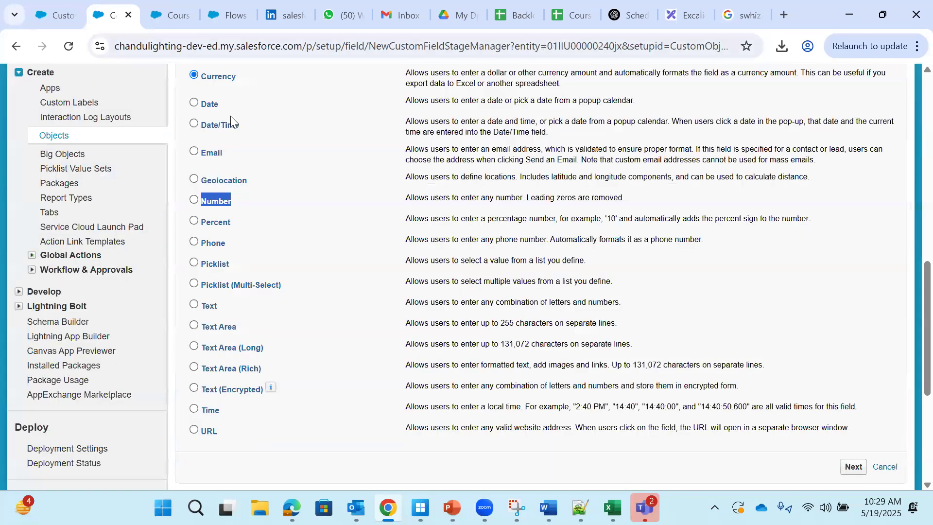
{"action": "scroll", "coordinate": [287, 293], "scroll_direction": "up", "scroll_amount": 10}
{"action": "left_click", "coordinate": [884, 274]}
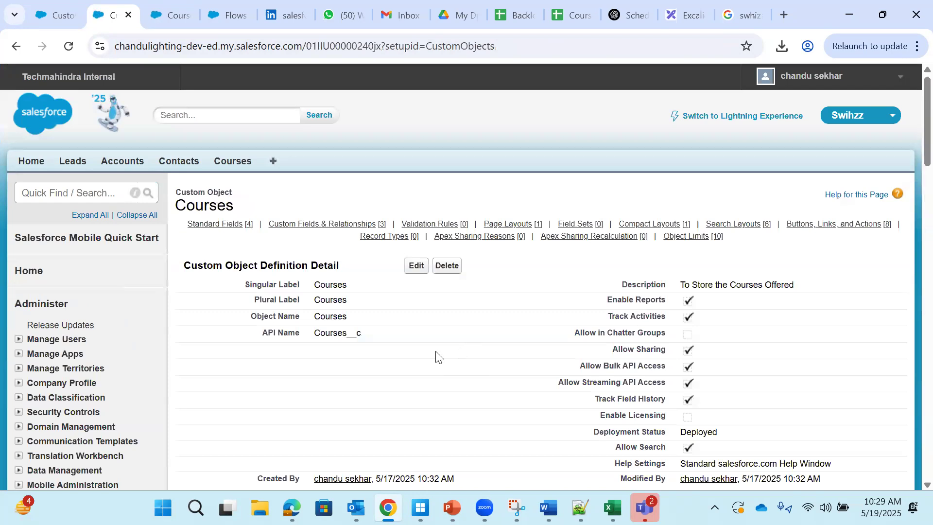
Step: Start a new custom field on the Courses object with the Date data type and continue to its details
{"action": "scroll", "coordinate": [438, 357], "scroll_direction": "down", "scroll_amount": 5}
{"action": "left_click", "coordinate": [416, 347]}
{"action": "scroll", "coordinate": [381, 356], "scroll_direction": "down", "scroll_amount": 4}
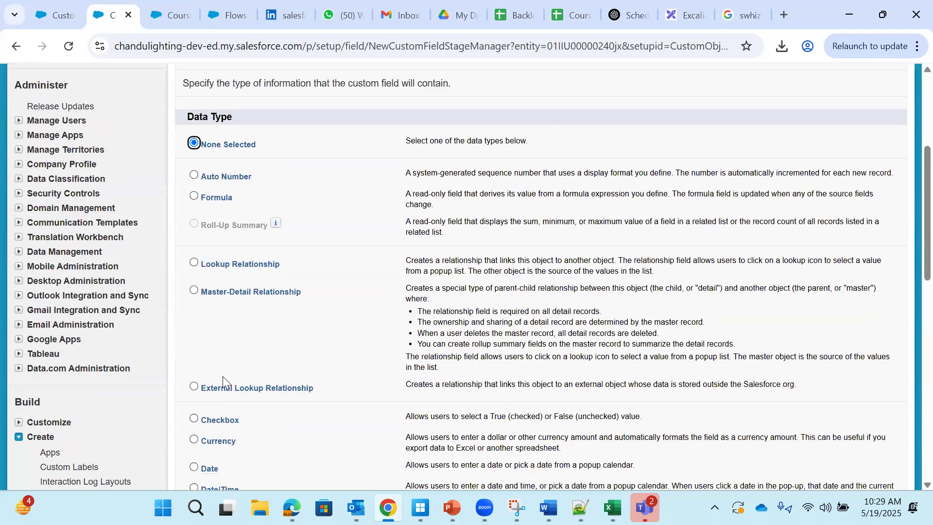
{"action": "scroll", "coordinate": [223, 376], "scroll_direction": "down", "scroll_amount": 1}
{"action": "left_click", "coordinate": [210, 396]}
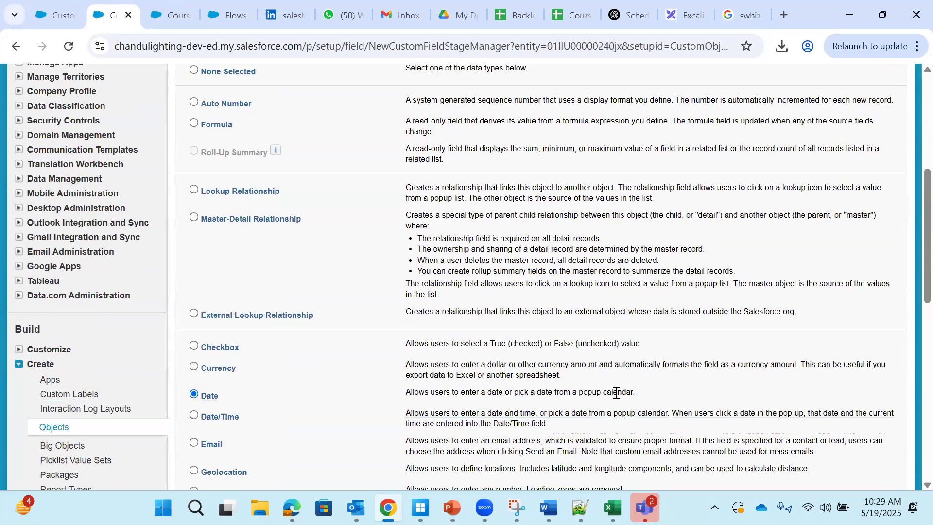
{"action": "scroll", "coordinate": [616, 393], "scroll_direction": "down", "scroll_amount": 6}
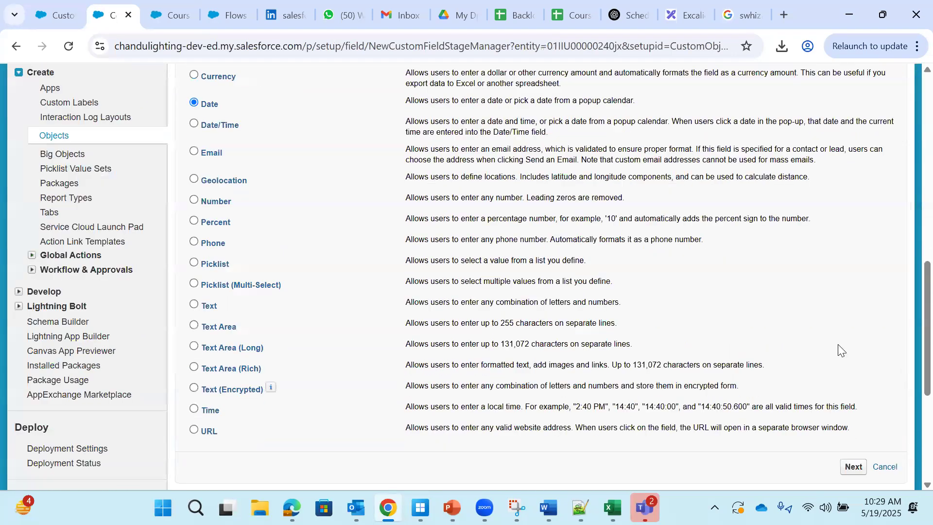
{"action": "scroll", "coordinate": [840, 348], "scroll_direction": "down", "scroll_amount": 3}
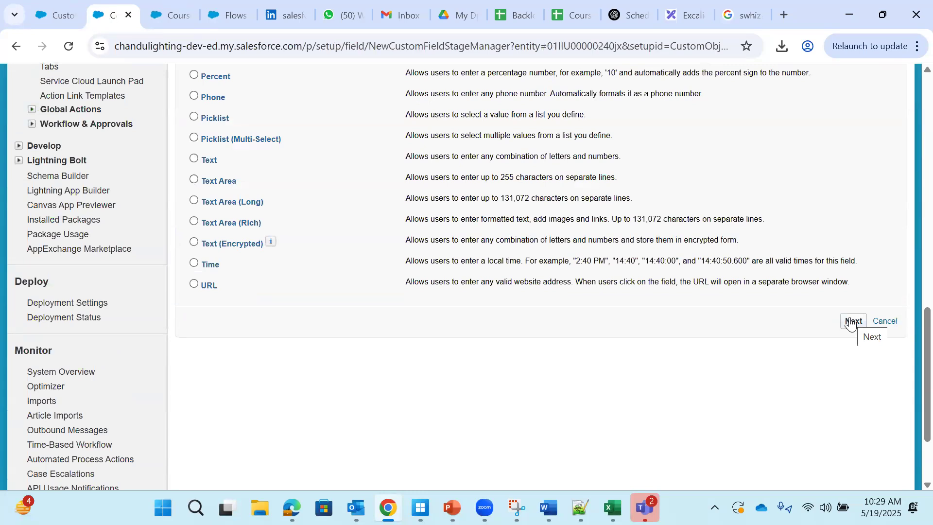
{"action": "left_click", "coordinate": [850, 323]}
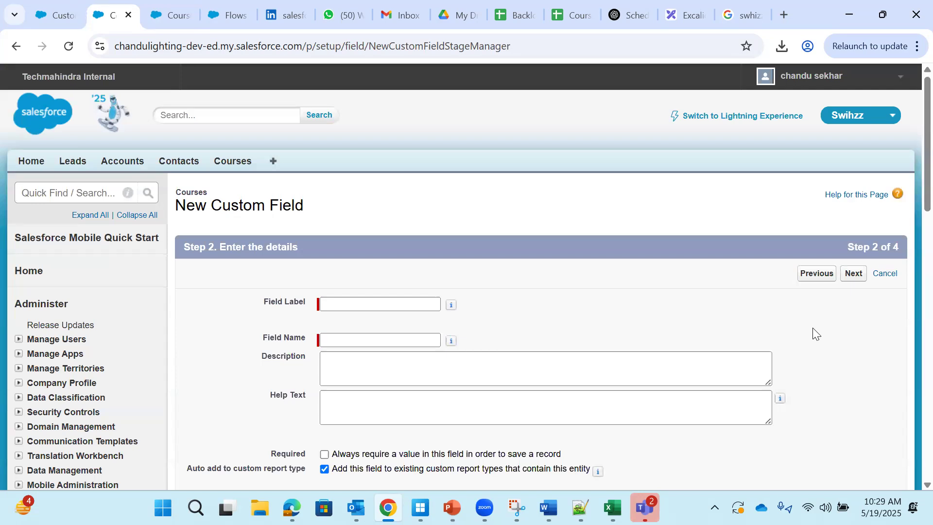
{"action": "left_click", "coordinate": [357, 300]}
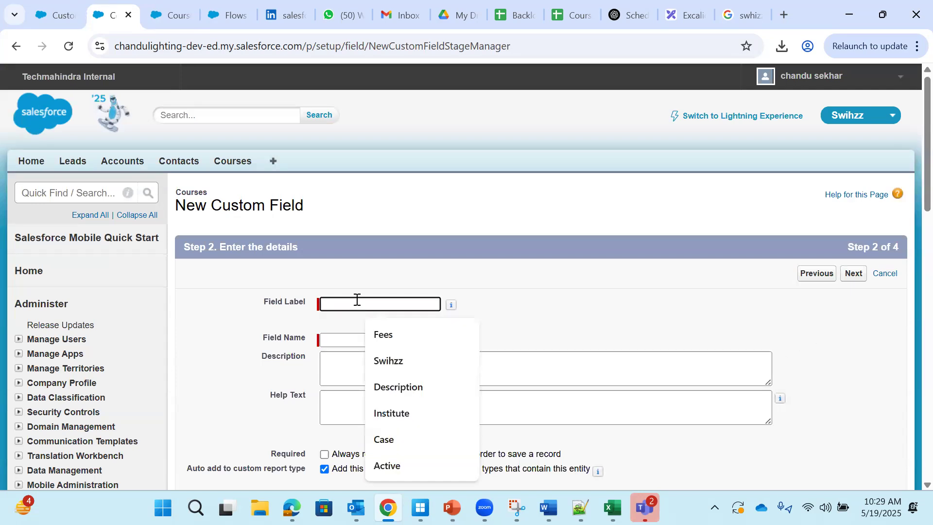
{"action": "type", "text": "Duration"}
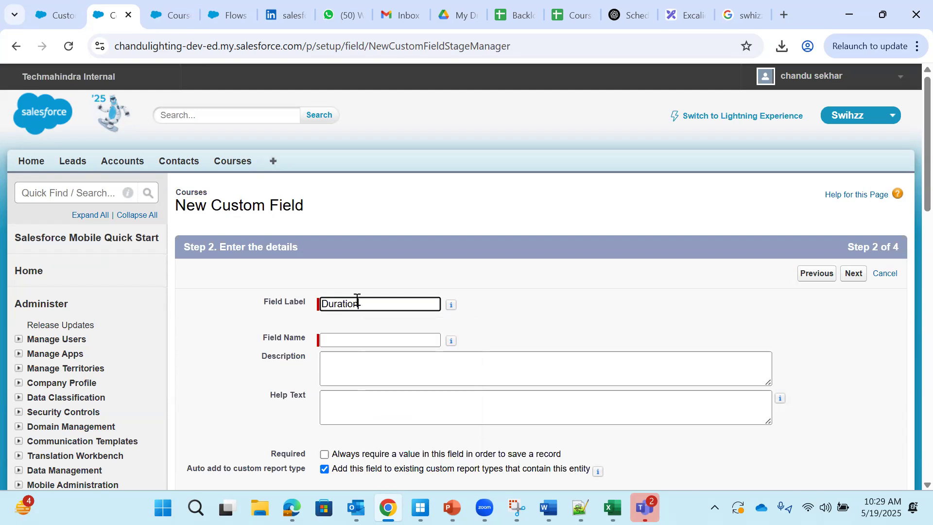
{"action": "key", "text": "BackSpace"}
{"action": "key", "text": "BackSpace"}
{"action": "key", "text": "BackSpace"}
{"action": "key", "text": "BackSpace"}
{"action": "key", "text": "BackSpace"}
{"action": "key", "text": "BackSpace"}
{"action": "key", "text": "BackSpace"}
Step: Set the field label to Start Date and let the field name fill in as Start_Date
{"action": "type", "text": "Start Da"}
{"action": "key", "text": "BackSpace"}
{"action": "key", "text": "BackSpace"}
{"action": "key", "text": "BackSpace"}
{"action": "type", "text": "te"}
{"action": "left_click", "coordinate": [359, 339]}
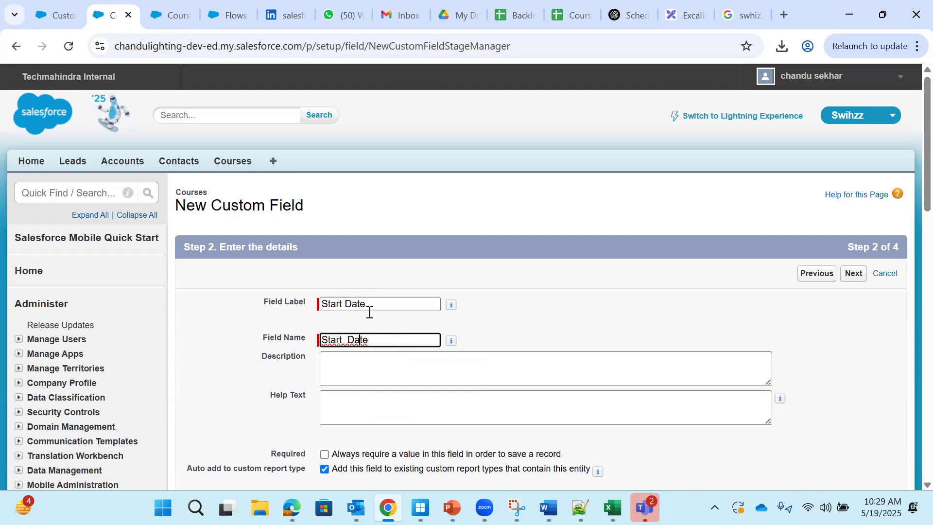
Step: Enter "Start Date of the course" as the field's description and copy it into the help text
{"action": "left_click", "coordinate": [346, 363]}
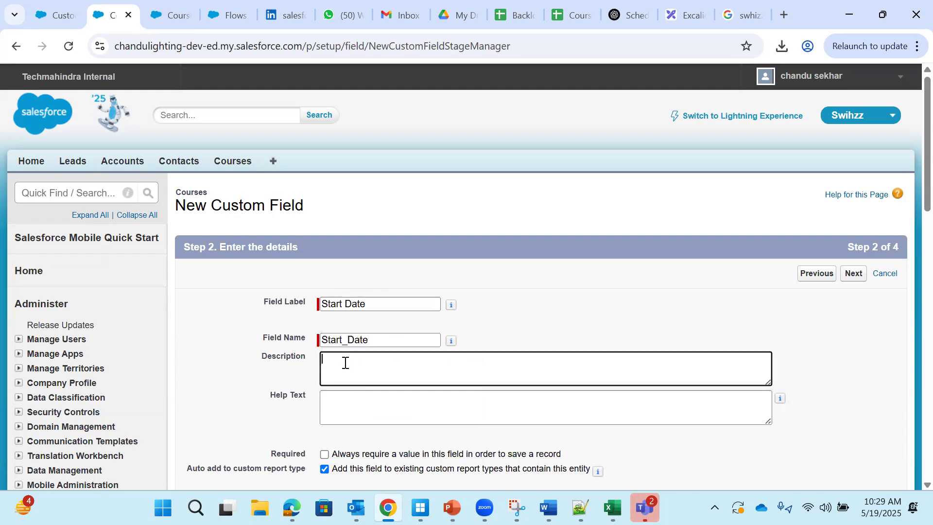
{"action": "type", "text": "Sta"}
{"action": "type", "text": "rt Date fo th"}
{"action": "type", "text": " the cou"}
{"action": "key", "text": "BackSpace"}
{"action": "type", "text": "rse"}
{"action": "left_click_drag", "start_coordinate": [446, 364], "coordinate": [274, 362]}
{"action": "key", "text": "ctrl+c"}
{"action": "left_click", "coordinate": [350, 410]}
{"action": "key", "text": "ctrl+v"}
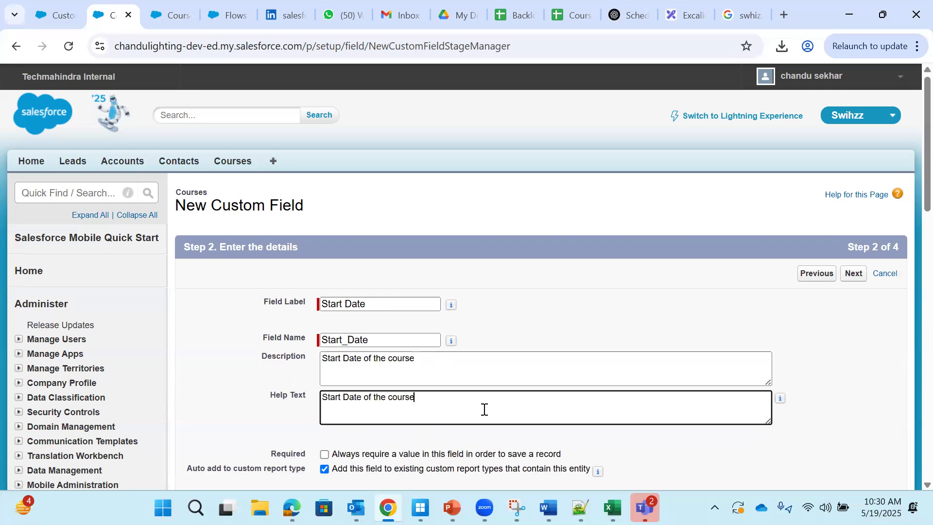
{"action": "scroll", "coordinate": [483, 415], "scroll_direction": "down", "scroll_amount": 2}
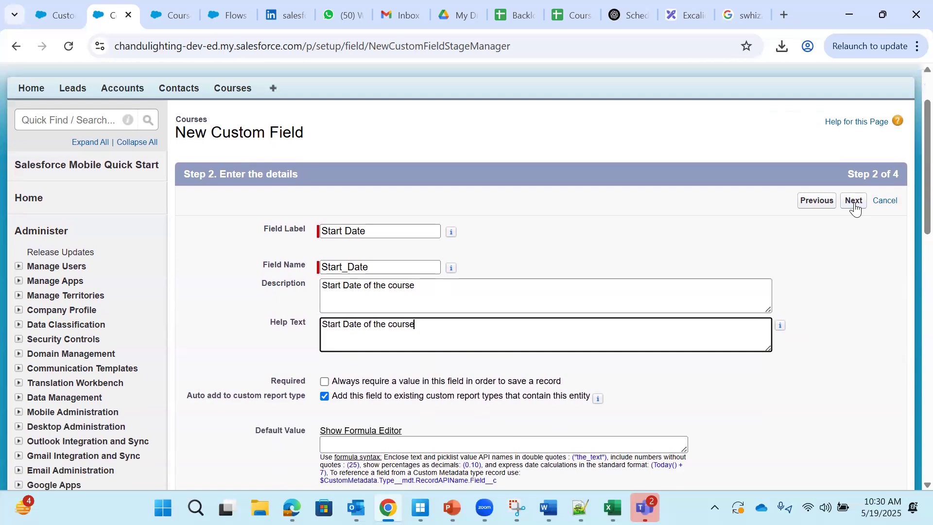
Step: Continue to the Start Date field's security settings, review the profile visibility, and keep the default access for the page layout stage
{"action": "left_click", "coordinate": [854, 202]}
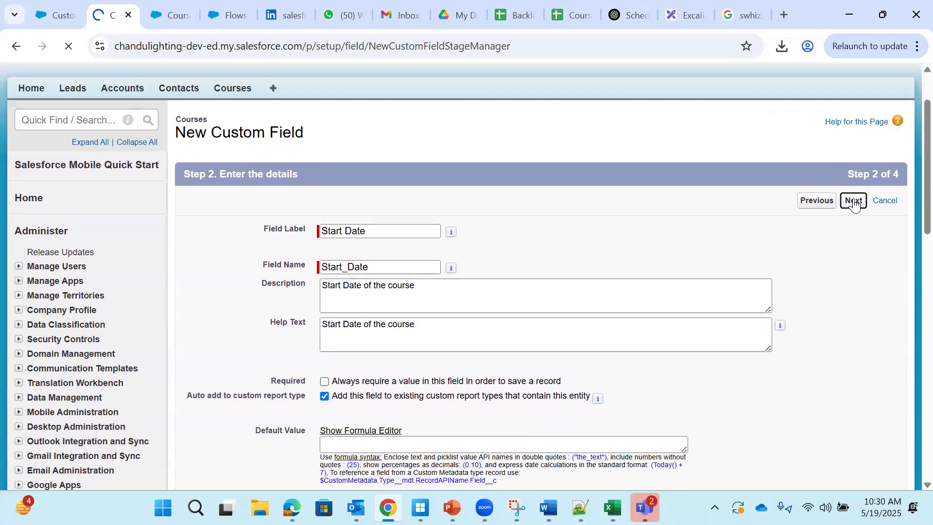
{"action": "scroll", "coordinate": [355, 422], "scroll_direction": "down", "scroll_amount": 5}
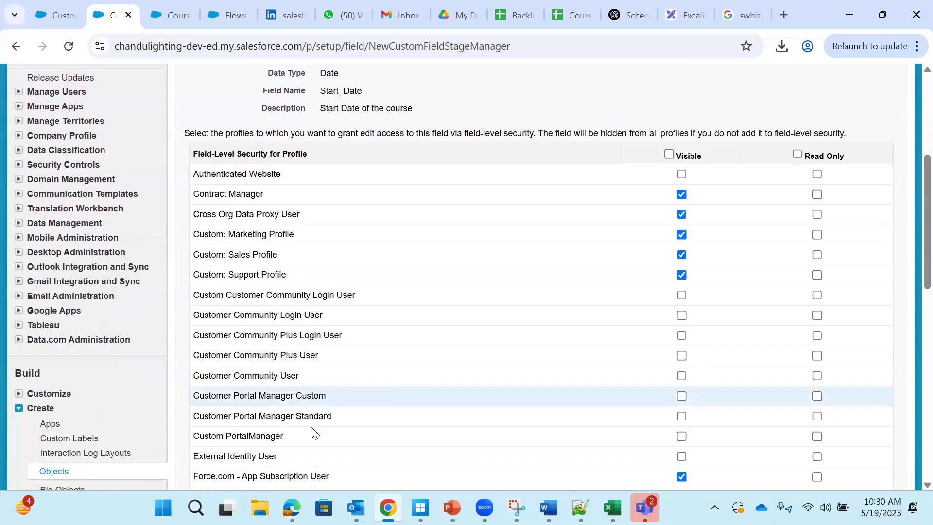
{"action": "scroll", "coordinate": [194, 410], "scroll_direction": "down", "scroll_amount": 7}
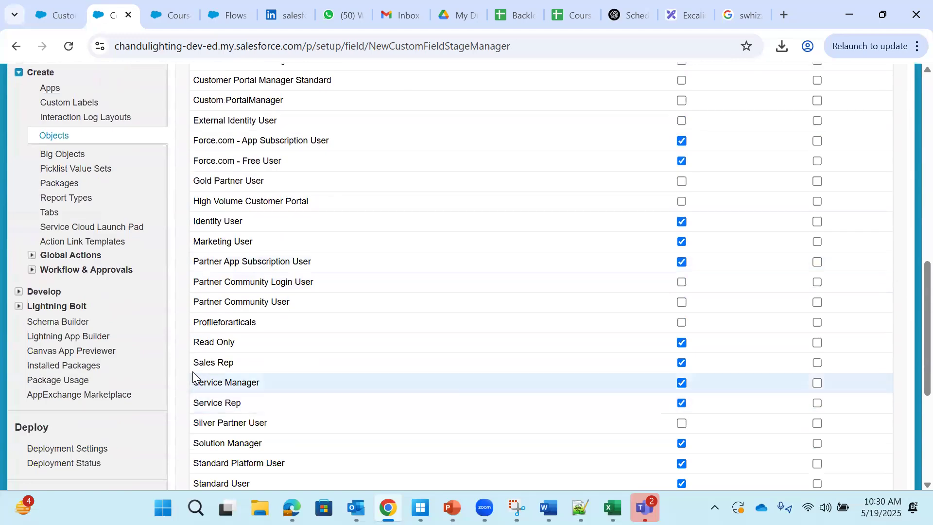
{"action": "left_click_drag", "start_coordinate": [193, 373], "coordinate": [459, 368]}
{"action": "scroll", "coordinate": [795, 360], "scroll_direction": "up", "scroll_amount": 12}
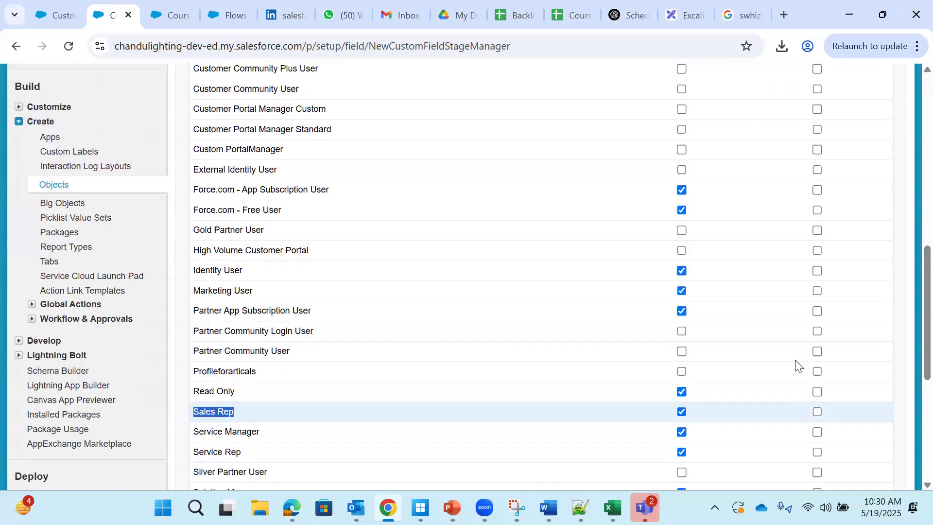
{"action": "left_click", "coordinate": [855, 274]}
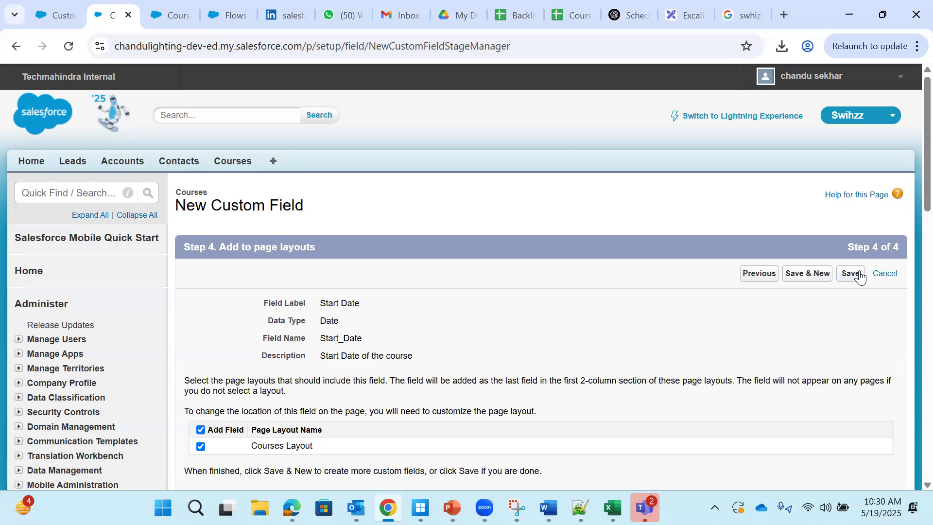
Step: Exclude the Start Date field from the Courses Layout and save the new field
{"action": "scroll", "coordinate": [278, 394], "scroll_direction": "down", "scroll_amount": 1}
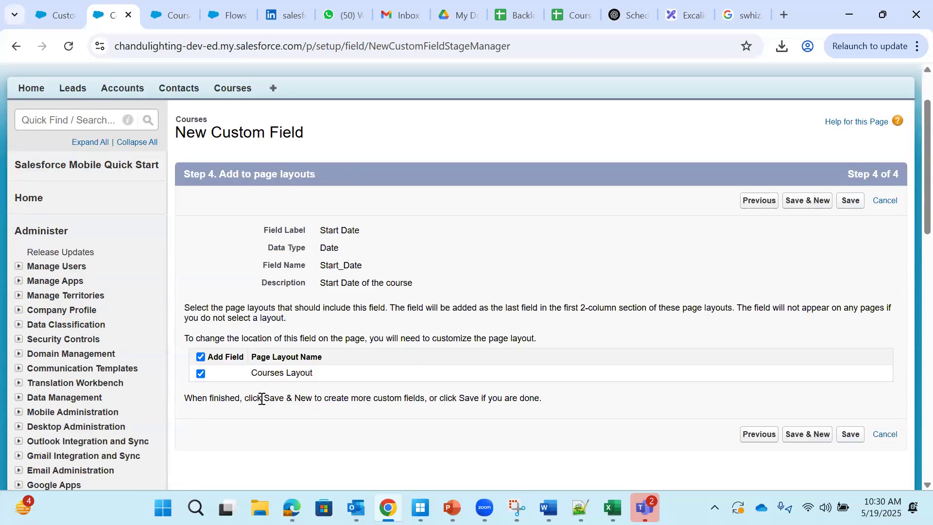
{"action": "left_click", "coordinate": [200, 373]}
{"action": "left_click", "coordinate": [200, 357]}
{"action": "left_click", "coordinate": [856, 200]}
{"action": "scroll", "coordinate": [410, 333], "scroll_direction": "down", "scroll_amount": 5}
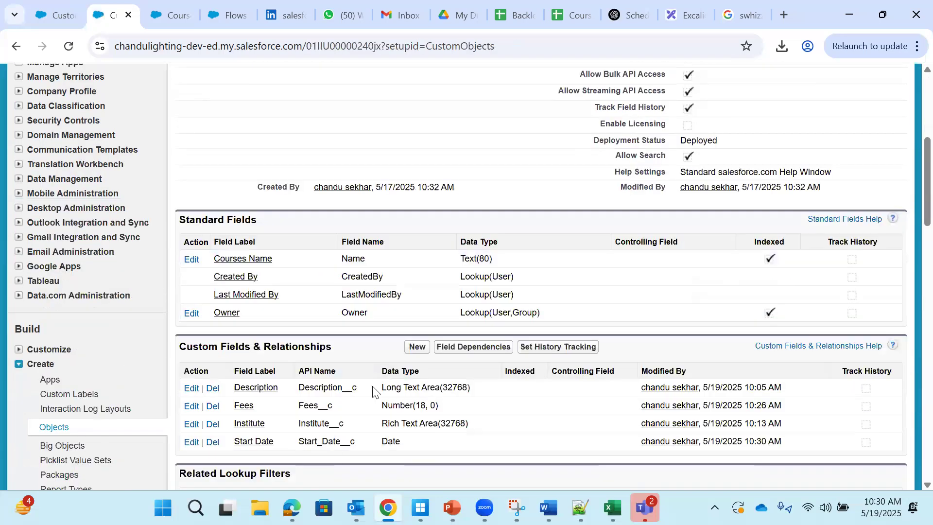
Step: Copy the API name Start_Date__c and add it as the header of the empty last column in the Excalidraw Courses table
{"action": "double_click", "coordinate": [318, 442]}
{"action": "key", "text": "ctrl+c"}
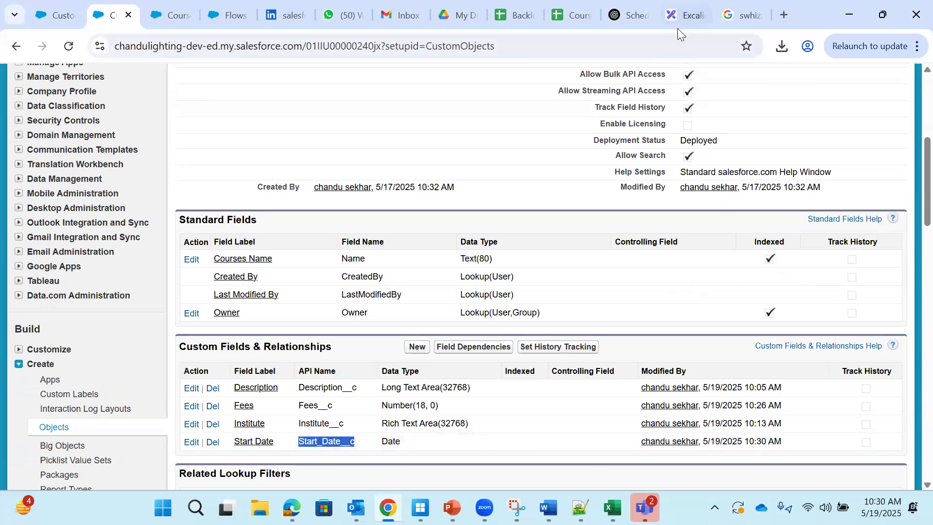
{"action": "left_click", "coordinate": [680, 15]}
{"action": "double_click", "coordinate": [841, 212]}
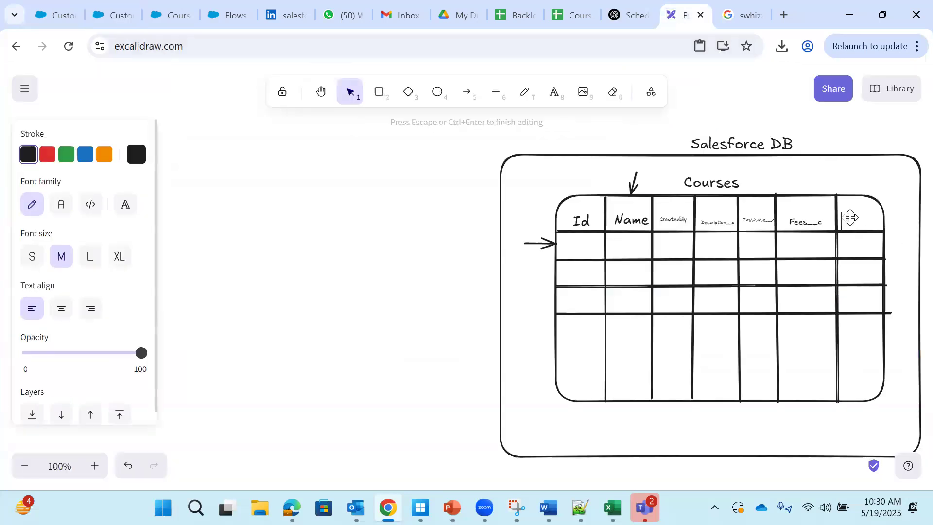
{"action": "key", "text": "ctrl+v"}
{"action": "left_click", "coordinate": [868, 245]}
Step: Shrink the Start_Date__c header text and position it within the last column of the Courses table
{"action": "left_click", "coordinate": [869, 223]}
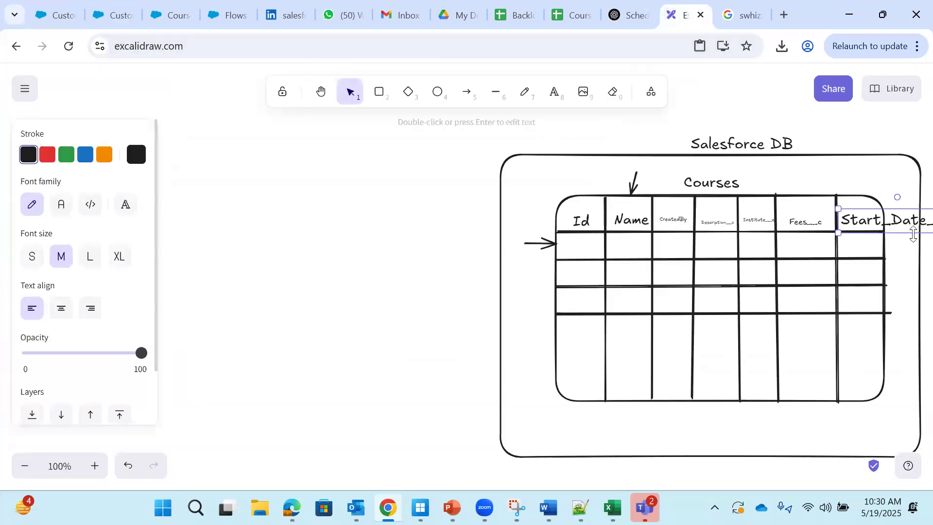
{"action": "left_click_drag", "start_coordinate": [925, 228], "coordinate": [870, 222]}
{"action": "left_click_drag", "start_coordinate": [814, 210], "coordinate": [851, 216]}
{"action": "left_click_drag", "start_coordinate": [905, 226], "coordinate": [885, 225]}
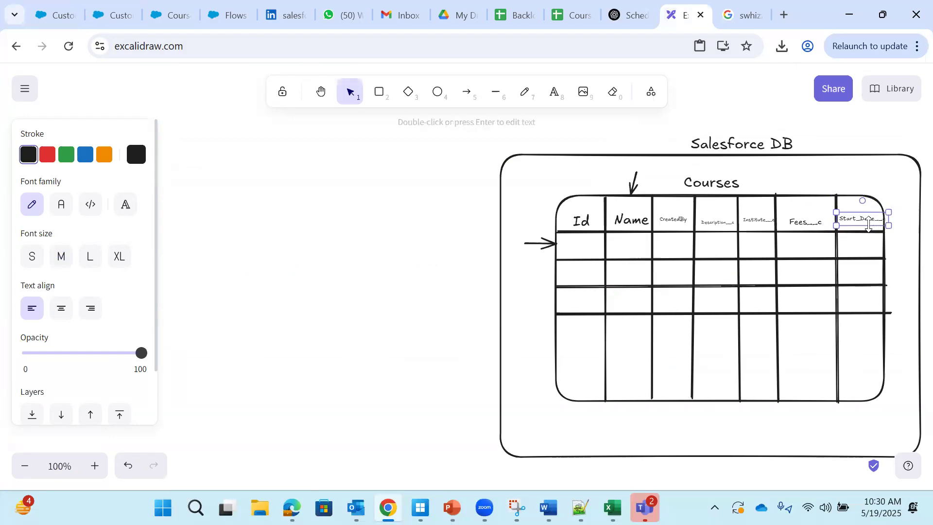
{"action": "left_click", "coordinate": [327, 206]}
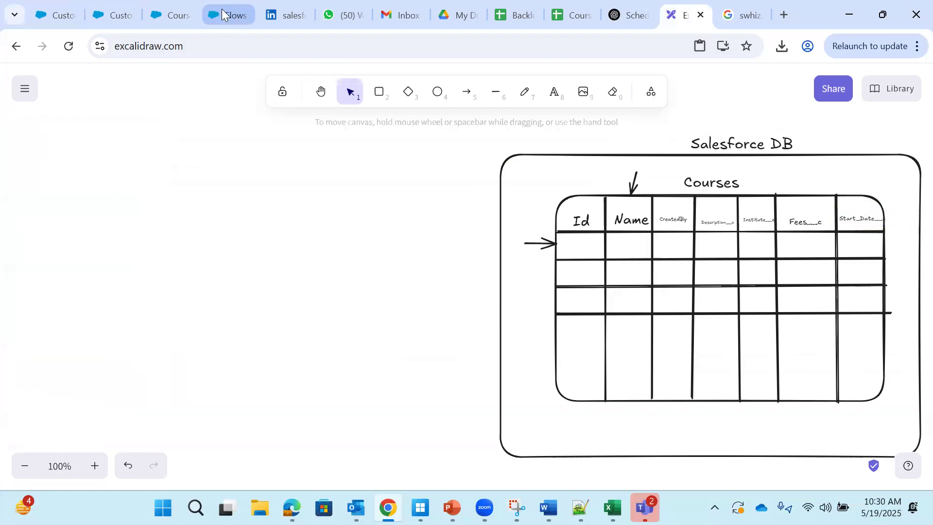
Step: Switch to the Java course record in Salesforce and reload it to check whether the Start Date field is shown
{"action": "left_click", "coordinate": [168, 15]}
{"action": "left_click", "coordinate": [71, 48]}
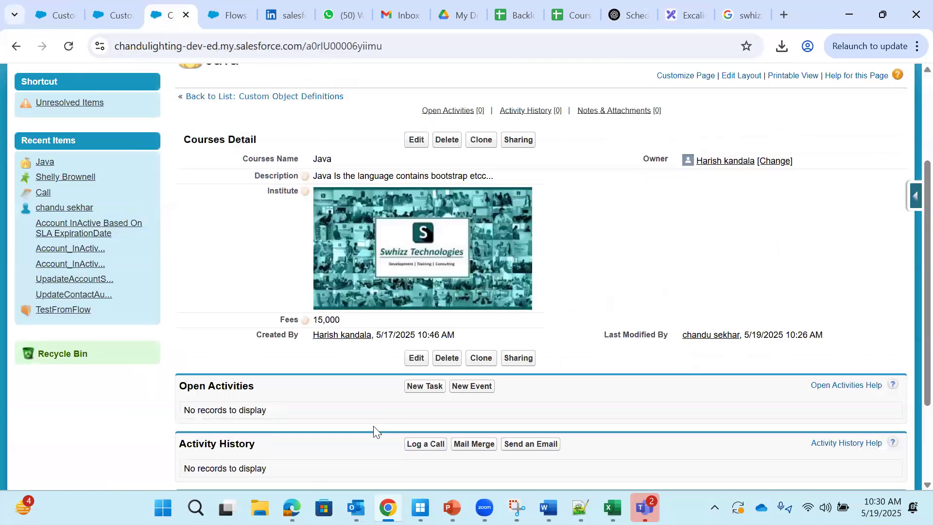
{"action": "left_click", "coordinate": [69, 46]}
{"action": "left_click", "coordinate": [118, 16]}
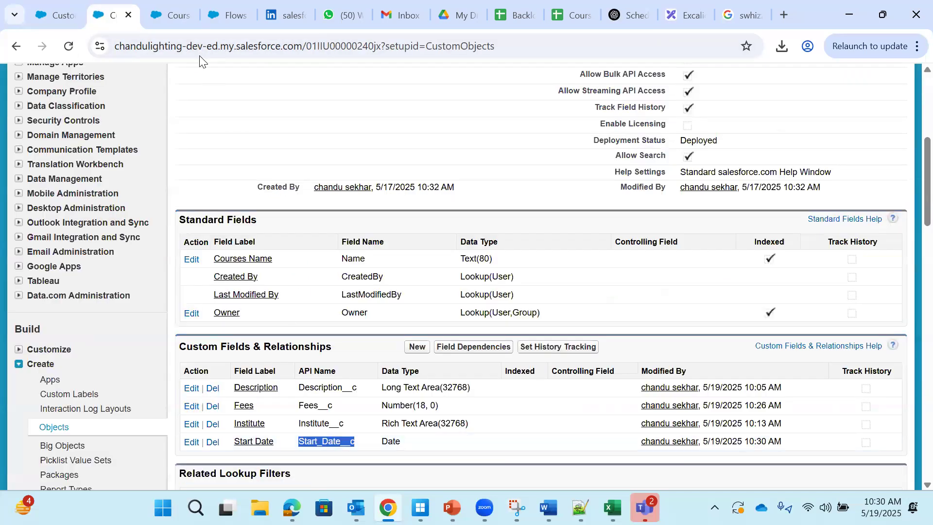
{"action": "left_click", "coordinate": [174, 17]}
{"action": "left_click", "coordinate": [60, 47]}
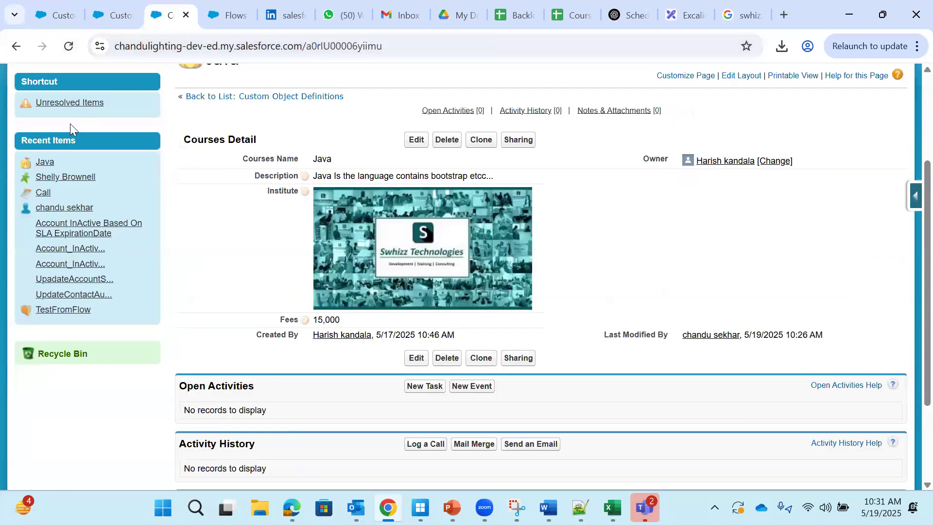
{"action": "left_click", "coordinate": [67, 48]}
Step: Return to the Courses object definition and locate the Courses Layout among its page layouts
{"action": "left_click", "coordinate": [120, 20]}
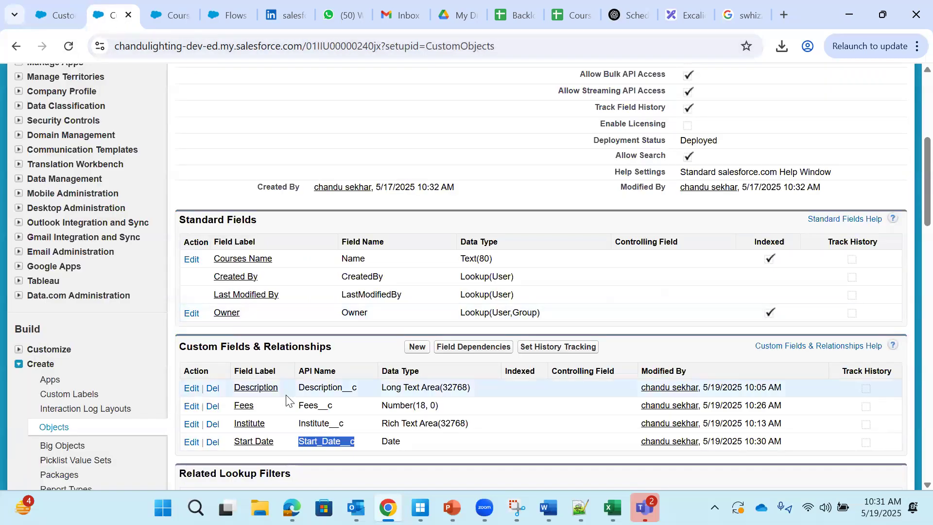
{"action": "scroll", "coordinate": [286, 395], "scroll_direction": "down", "scroll_amount": 3}
{"action": "scroll", "coordinate": [286, 395], "scroll_direction": "up", "scroll_amount": 1}
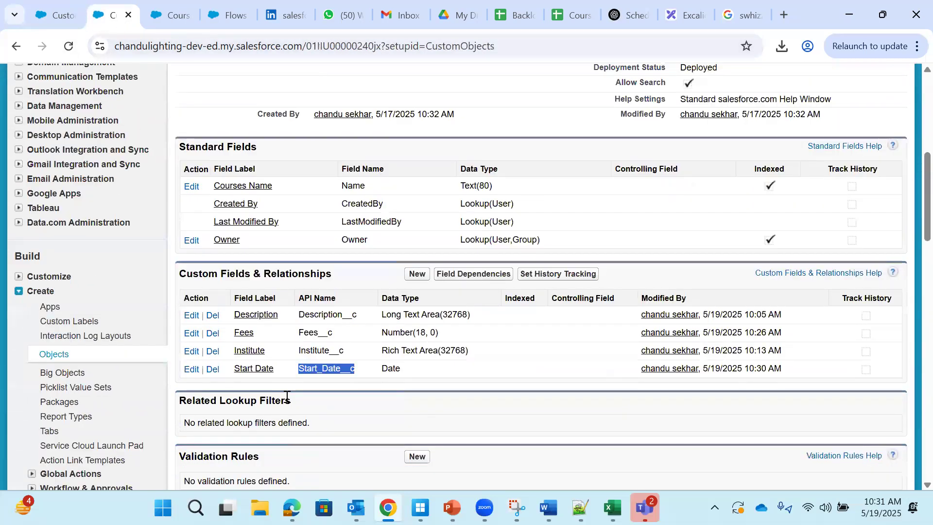
{"action": "scroll", "coordinate": [285, 398], "scroll_direction": "down", "scroll_amount": 1}
{"action": "scroll", "coordinate": [285, 398], "scroll_direction": "up", "scroll_amount": 2}
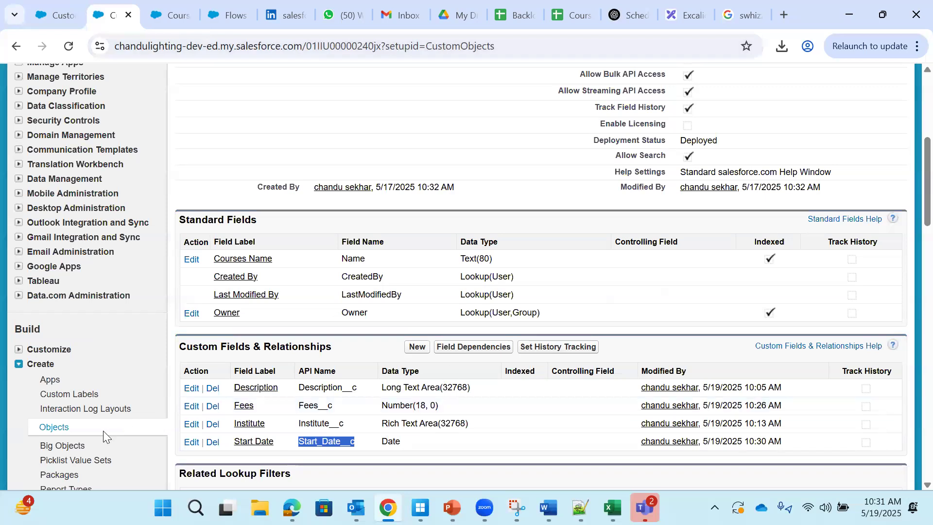
{"action": "scroll", "coordinate": [127, 401], "scroll_direction": "up", "scroll_amount": 1}
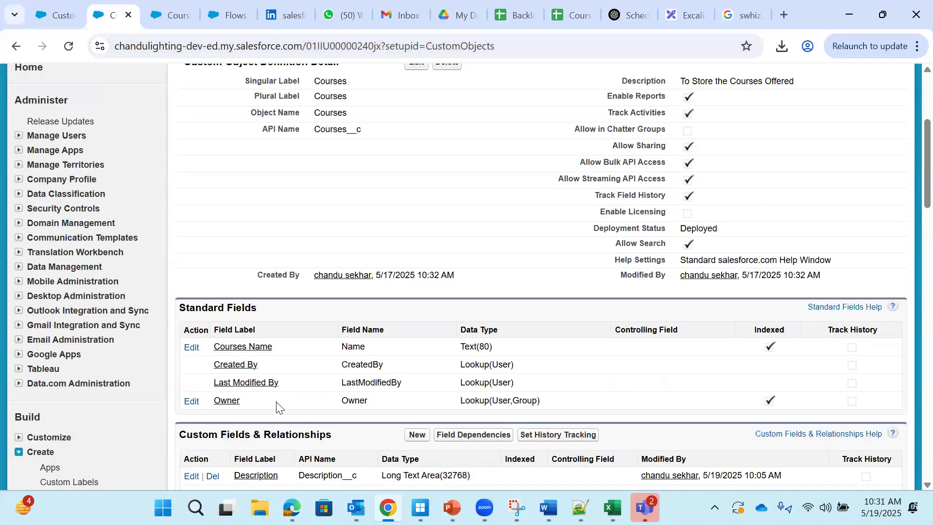
{"action": "scroll", "coordinate": [276, 406], "scroll_direction": "down", "scroll_amount": 6}
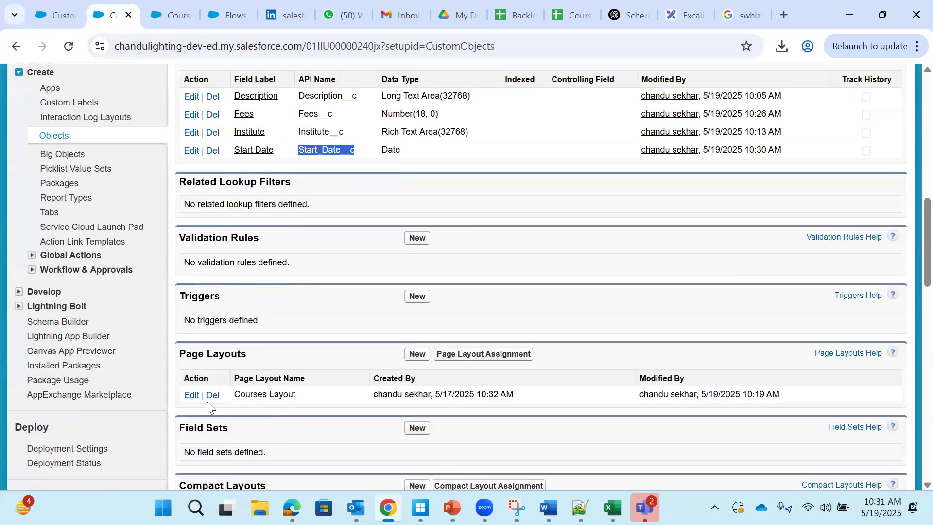
Step: Add the Start Date field below Fees in the Information section of the Courses Layout and save the layout
{"action": "left_click", "coordinate": [191, 395]}
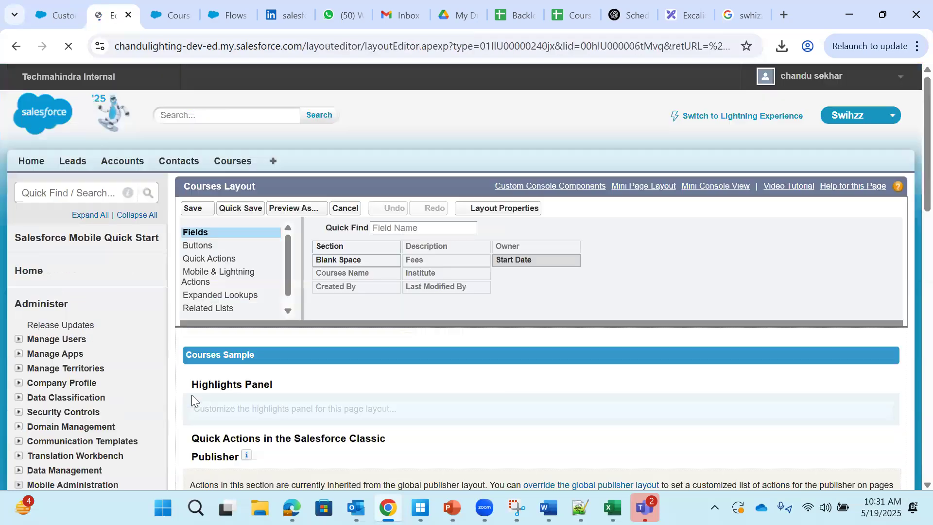
{"action": "scroll", "coordinate": [450, 346], "scroll_direction": "down", "scroll_amount": 1}
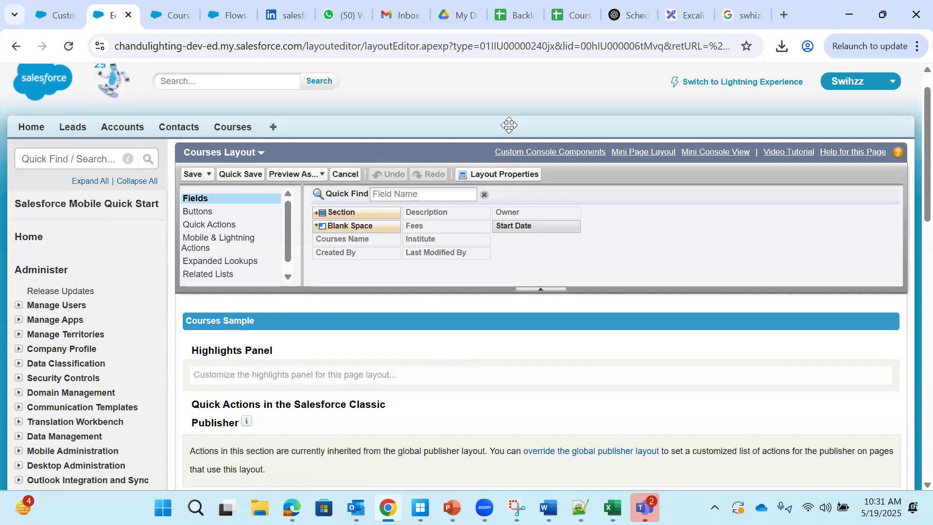
{"action": "scroll", "coordinate": [511, 125], "scroll_direction": "down", "scroll_amount": 8}
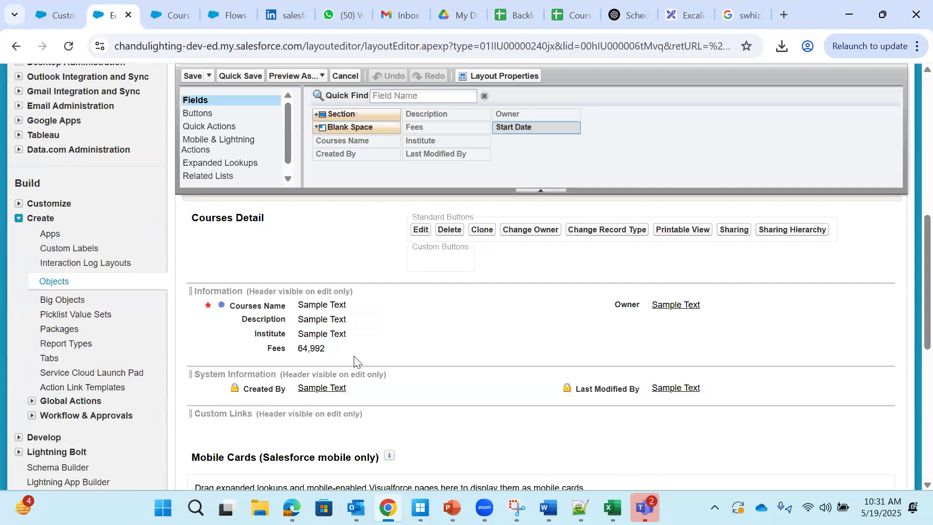
{"action": "left_click_drag", "start_coordinate": [354, 358], "coordinate": [354, 359]}
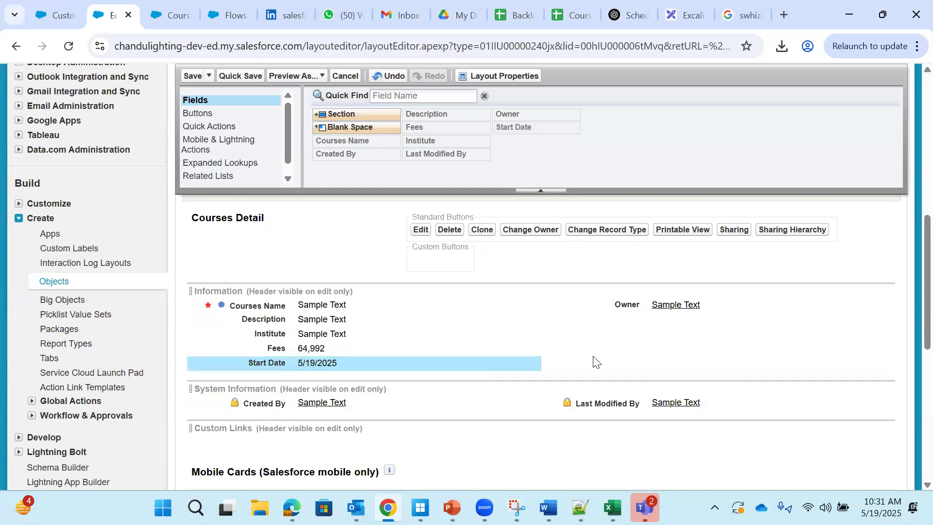
{"action": "left_click", "coordinate": [236, 75]}
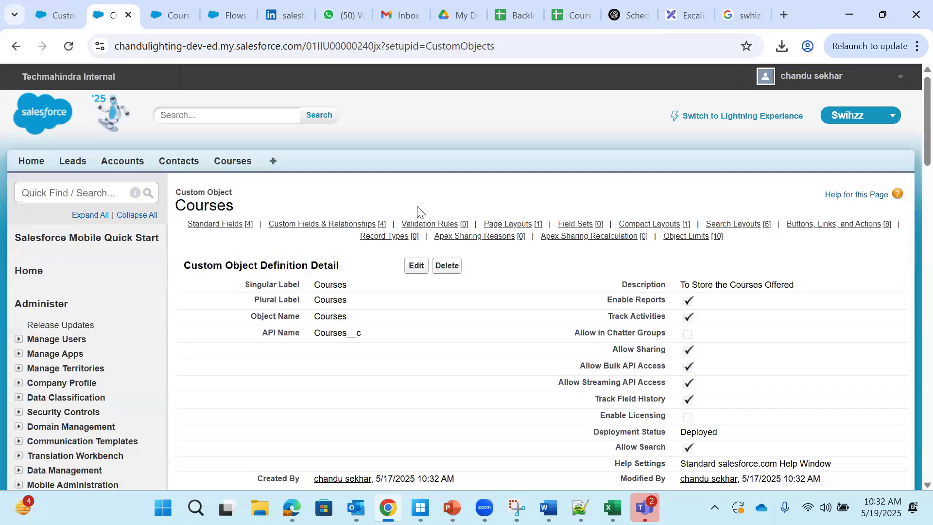
Step: Review the Courses Layout entry among the Courses object's page layouts
{"action": "left_click", "coordinate": [494, 224]}
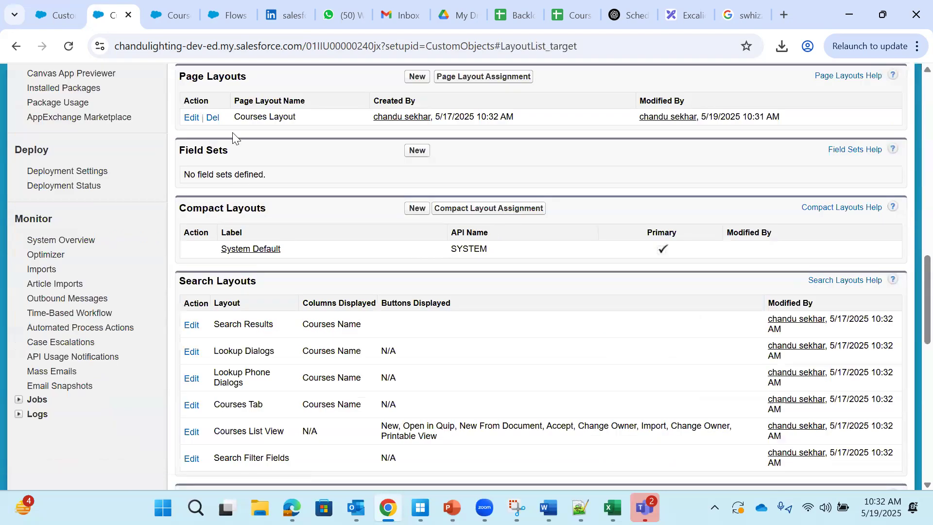
{"action": "left_click_drag", "start_coordinate": [232, 118], "coordinate": [297, 119]}
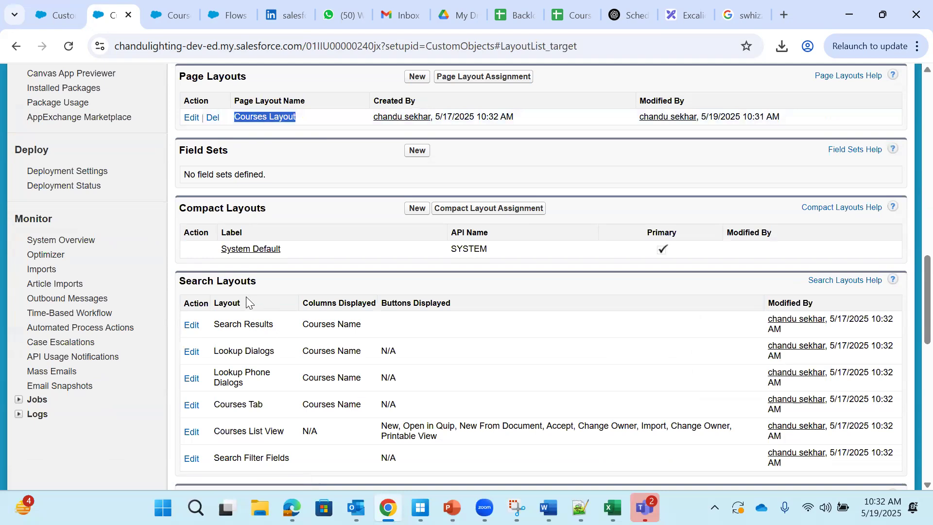
{"action": "left_click", "coordinate": [65, 16]}
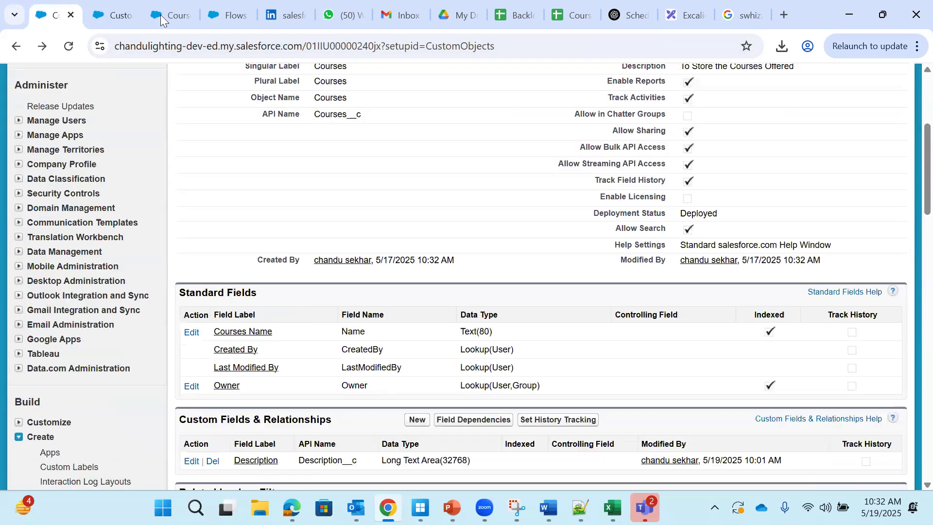
Step: Check the Start Date field on the Java course record
{"action": "left_click", "coordinate": [184, 15]}
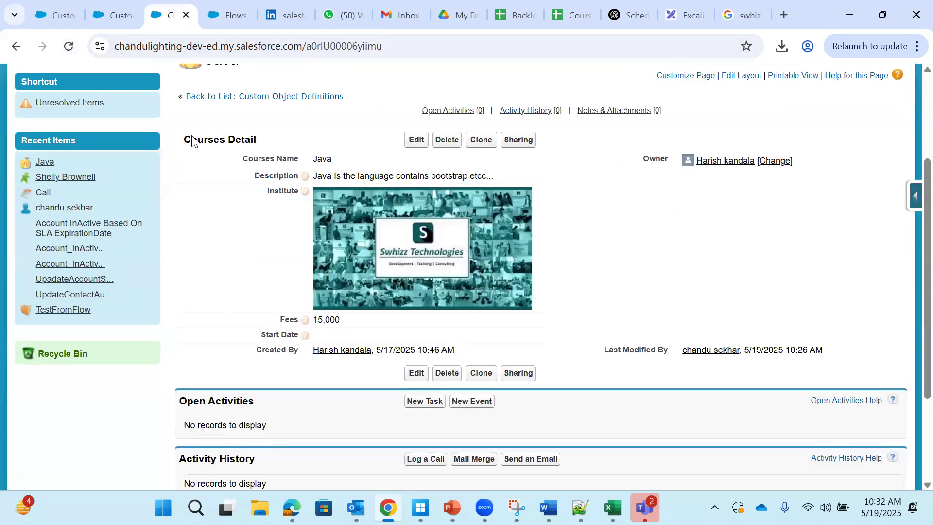
{"action": "left_click_drag", "start_coordinate": [262, 335], "coordinate": [293, 335]}
{"action": "mouse_move", "coordinate": [305, 337]}
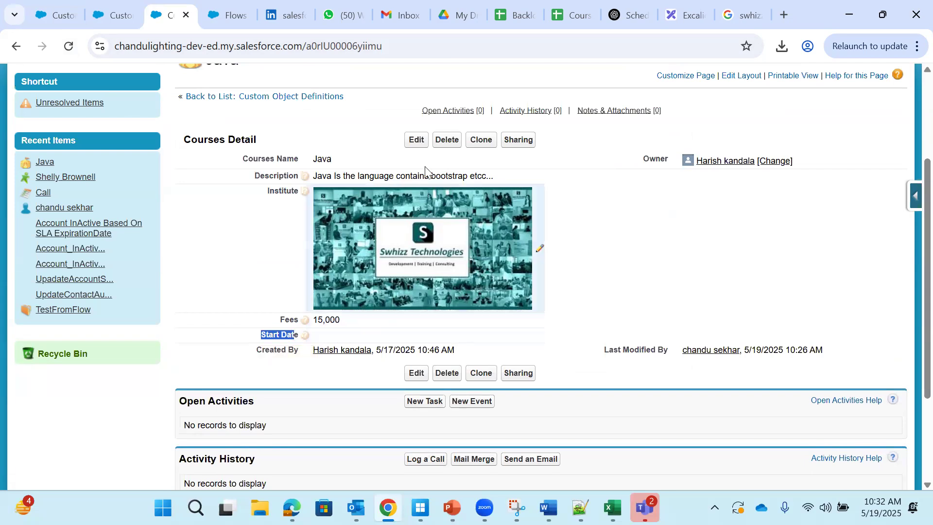
Step: Edit the Java course record and save it with Start Date left blank
{"action": "left_click", "coordinate": [417, 144]}
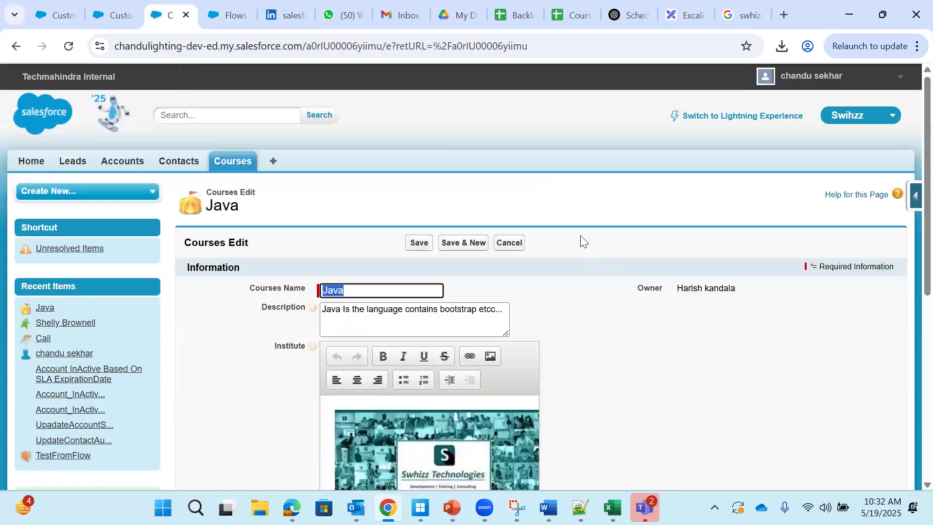
{"action": "scroll", "coordinate": [581, 251], "scroll_direction": "down", "scroll_amount": 6}
{"action": "left_click_drag", "start_coordinate": [271, 388], "coordinate": [301, 386]}
{"action": "double_click", "coordinate": [296, 359]}
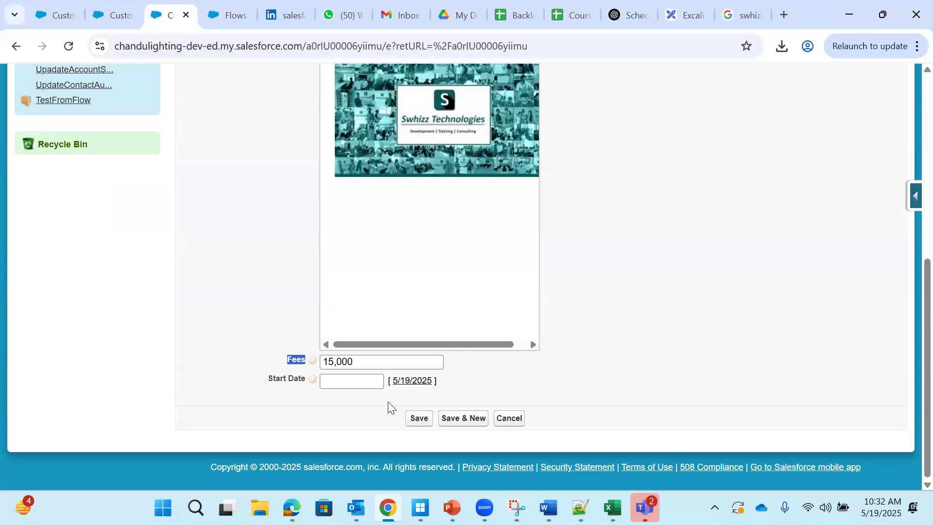
{"action": "left_click", "coordinate": [419, 418]}
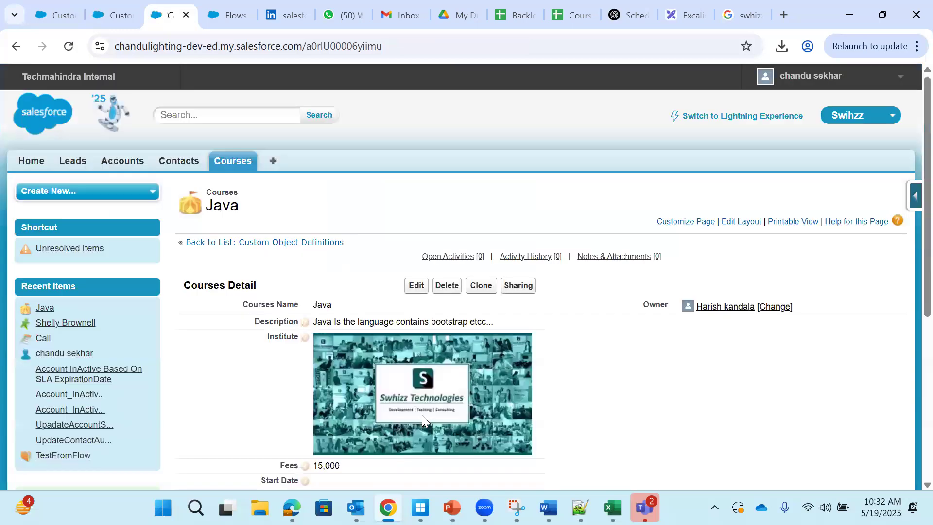
Step: Inspect the Start Date and Fees fields on the saved Java record and reopen the record for editing
{"action": "scroll", "coordinate": [328, 376], "scroll_direction": "down", "scroll_amount": 3}
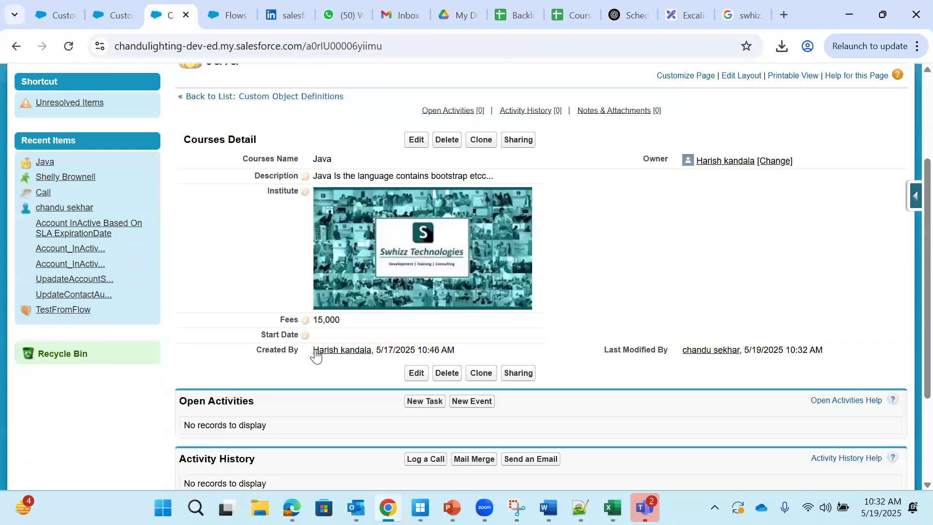
{"action": "left_click_drag", "start_coordinate": [260, 336], "coordinate": [297, 335]}
{"action": "mouse_move", "coordinate": [305, 321]}
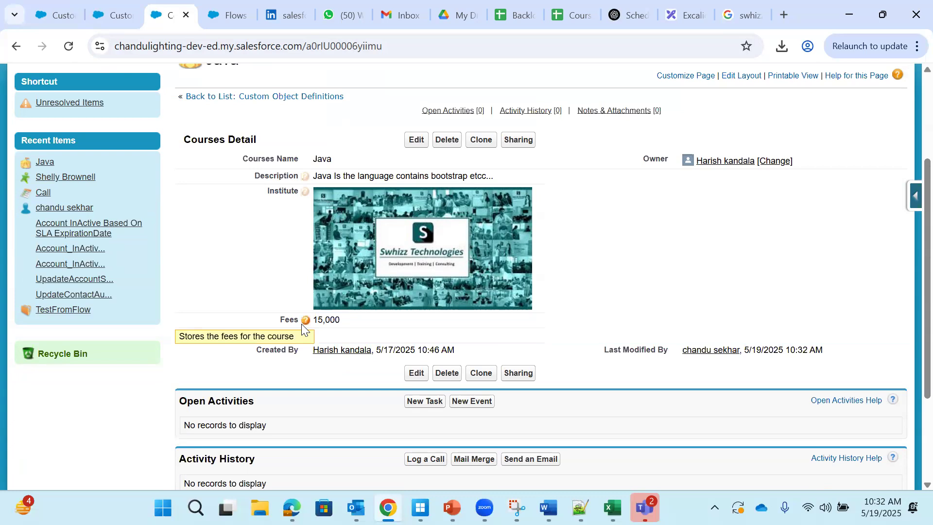
{"action": "left_click", "coordinate": [415, 144]}
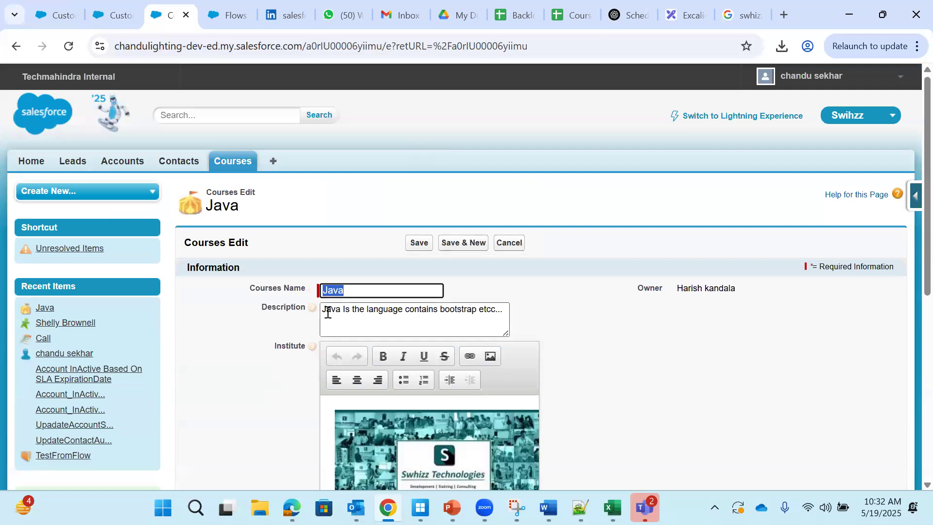
{"action": "scroll", "coordinate": [420, 423], "scroll_direction": "down", "scroll_amount": 7}
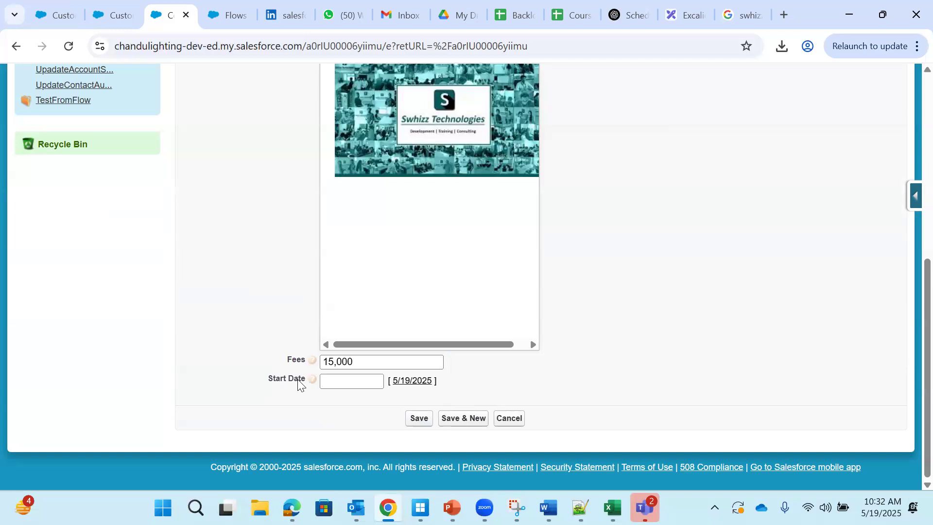
{"action": "left_click_drag", "start_coordinate": [301, 380], "coordinate": [300, 381]}
Step: Edit the Courses object's Start Date field to always require a value, confirm the change, and save the field
{"action": "key", "text": "ctrl+shift+Tab"}
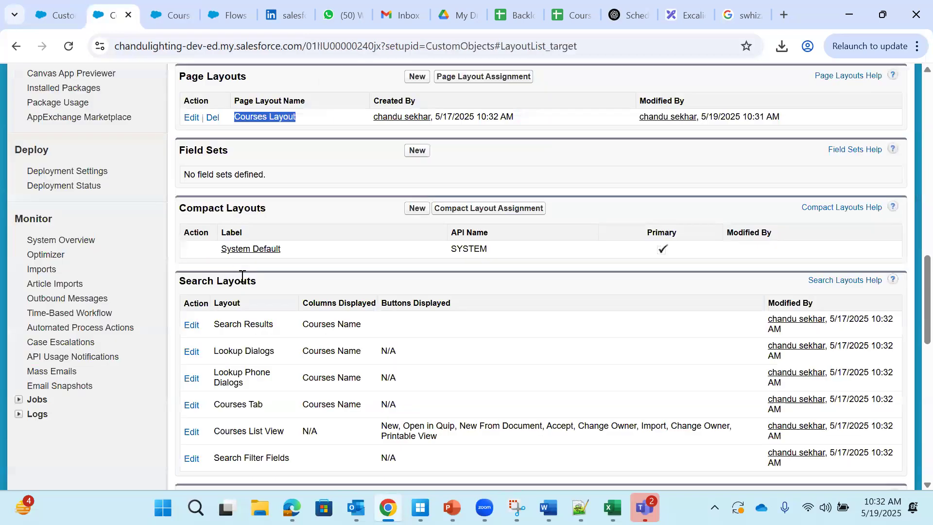
{"action": "scroll", "coordinate": [241, 276], "scroll_direction": "up", "scroll_amount": 6}
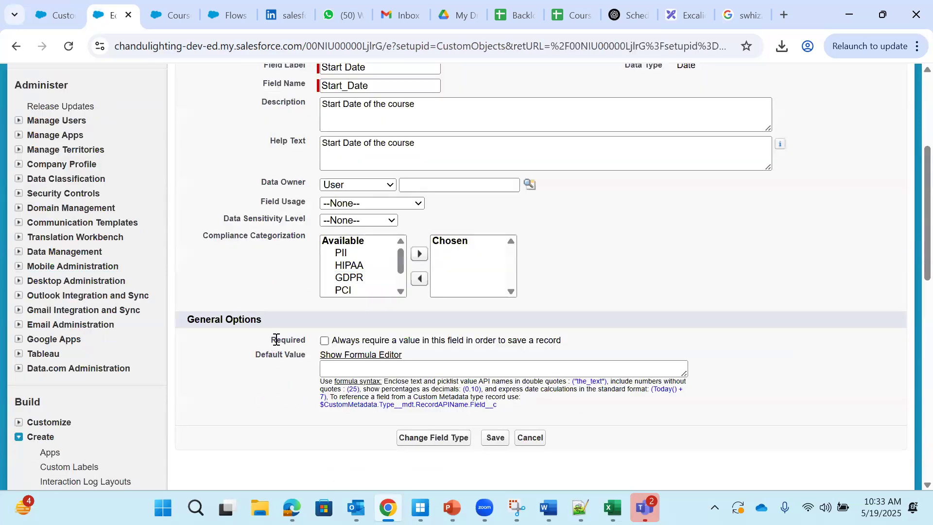
{"action": "left_click_drag", "start_coordinate": [270, 340], "coordinate": [379, 342]}
{"action": "left_click_drag", "start_coordinate": [255, 346], "coordinate": [577, 342]}
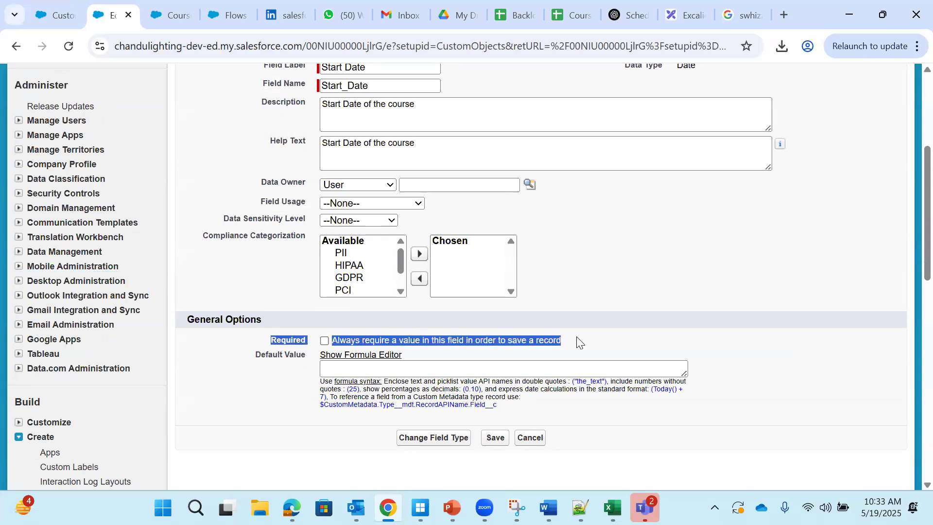
{"action": "left_click_drag", "start_coordinate": [255, 346], "coordinate": [311, 348]}
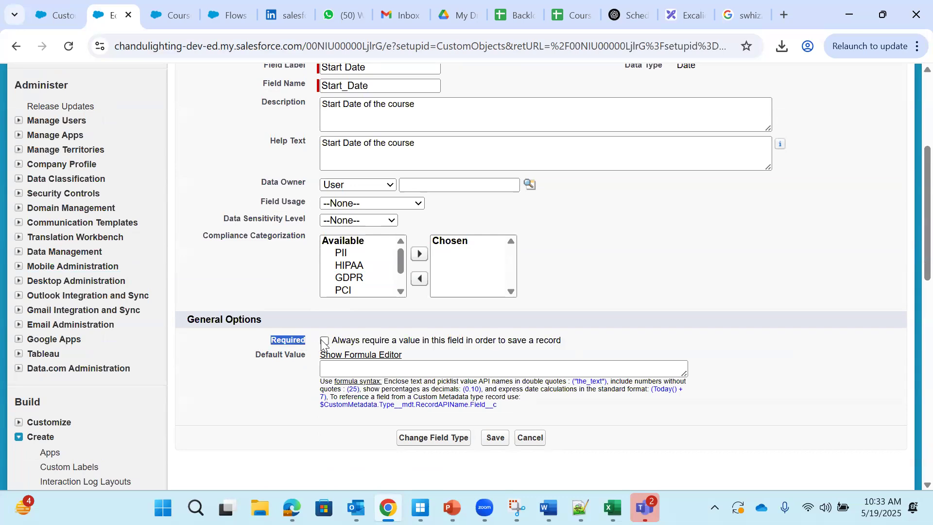
{"action": "left_click", "coordinate": [325, 341]}
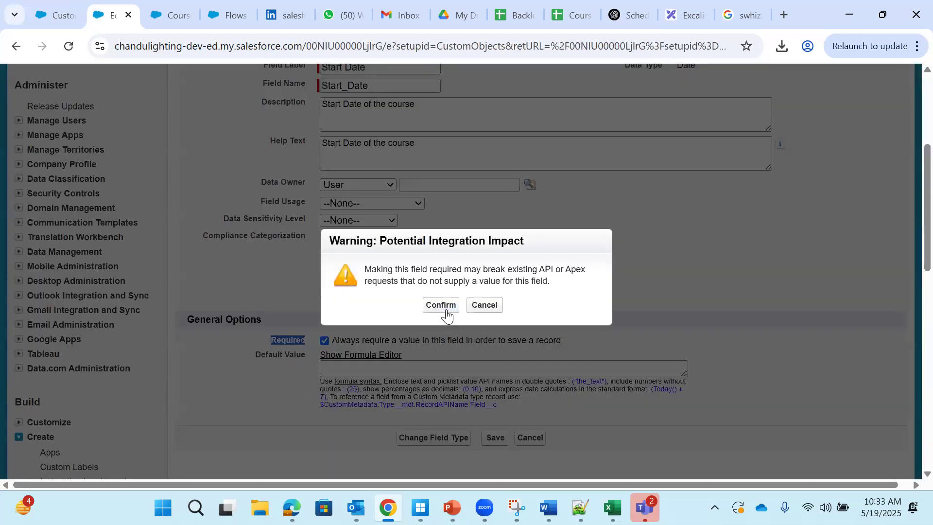
{"action": "left_click", "coordinate": [443, 305]}
{"action": "left_click_drag", "start_coordinate": [338, 340], "coordinate": [562, 338]}
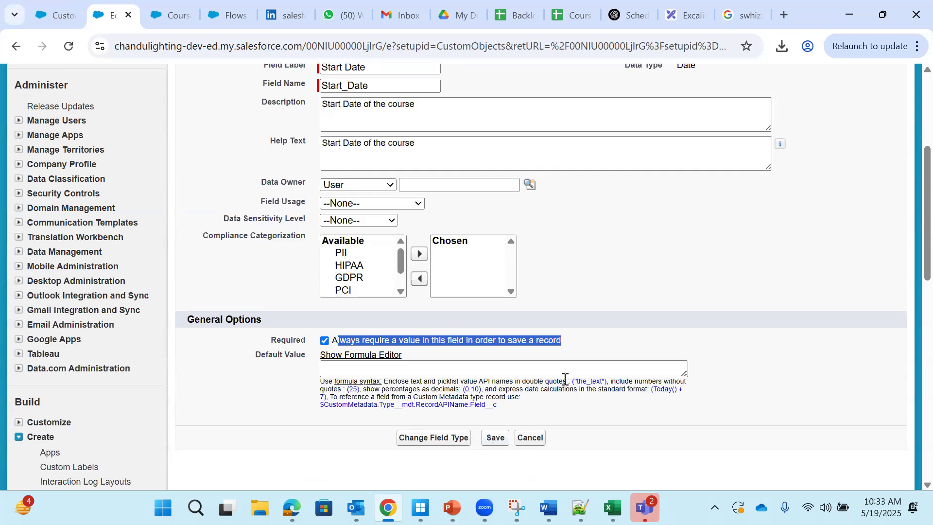
{"action": "left_click", "coordinate": [473, 443]}
{"action": "left_click", "coordinate": [496, 439]}
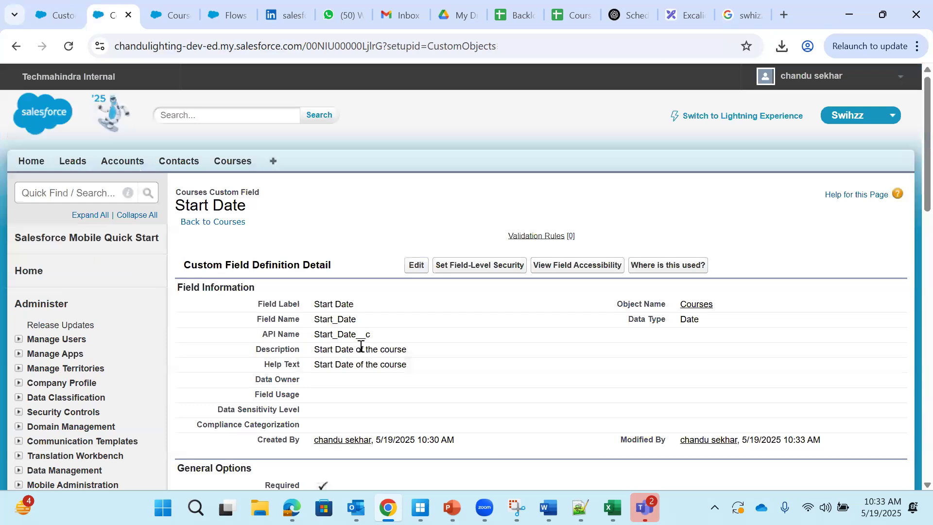
{"action": "scroll", "coordinate": [299, 362], "scroll_direction": "down", "scroll_amount": 3}
{"action": "left_click_drag", "start_coordinate": [263, 340], "coordinate": [354, 342]}
Step: Reload the Java course's edit form and try to save the record with Start Date blank
{"action": "left_click", "coordinate": [165, 16]}
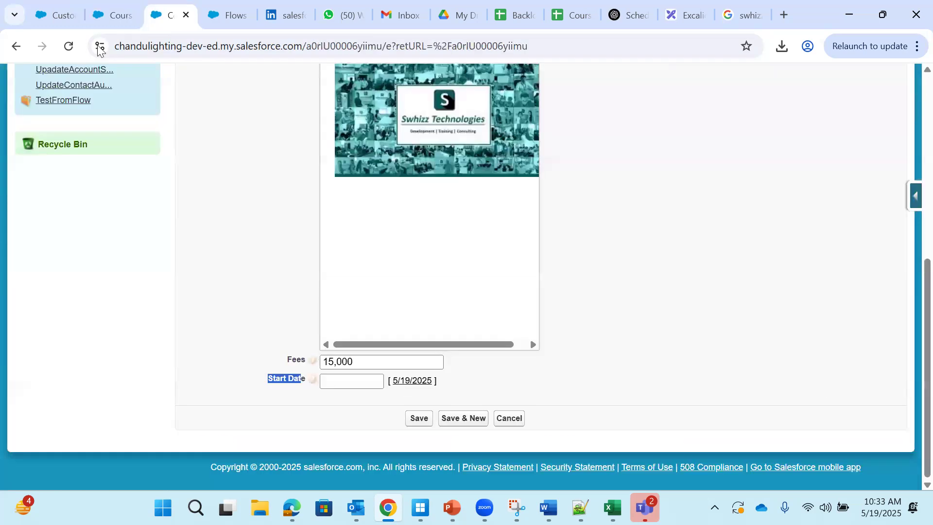
{"action": "left_click", "coordinate": [69, 47]}
{"action": "scroll", "coordinate": [536, 337], "scroll_direction": "down", "scroll_amount": 5}
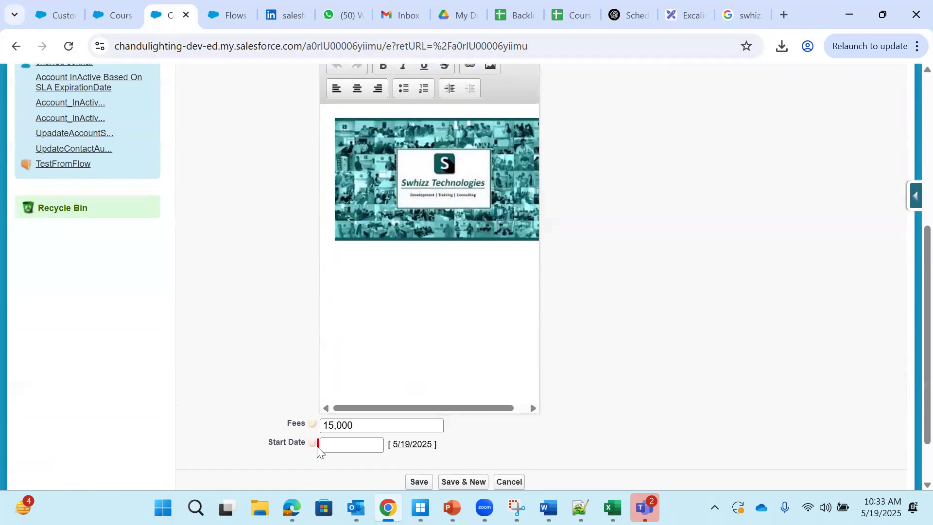
{"action": "left_click_drag", "start_coordinate": [267, 443], "coordinate": [294, 444]}
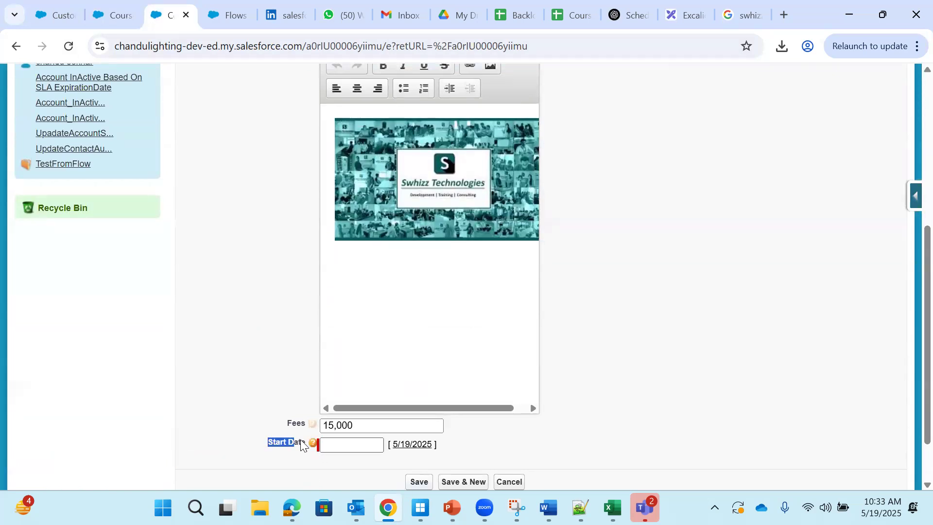
{"action": "scroll", "coordinate": [546, 458], "scroll_direction": "down", "scroll_amount": 2}
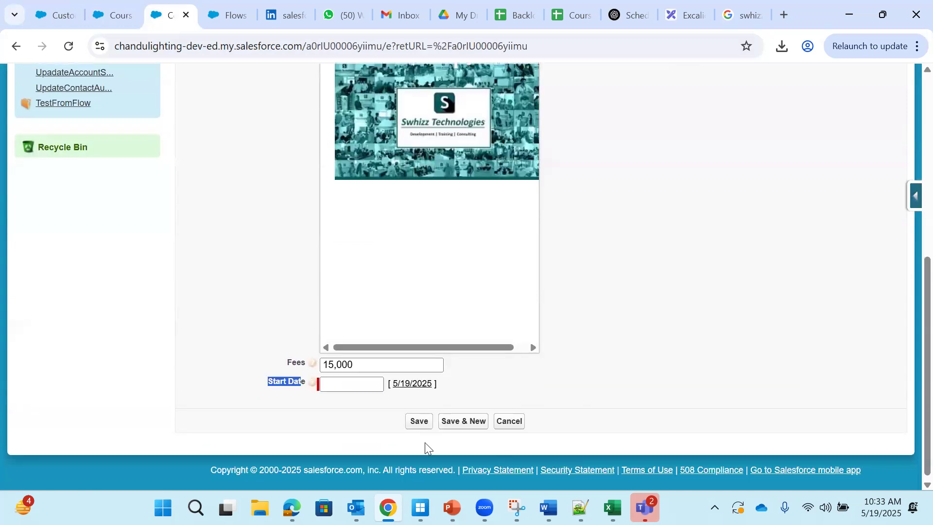
{"action": "left_click", "coordinate": [417, 419]}
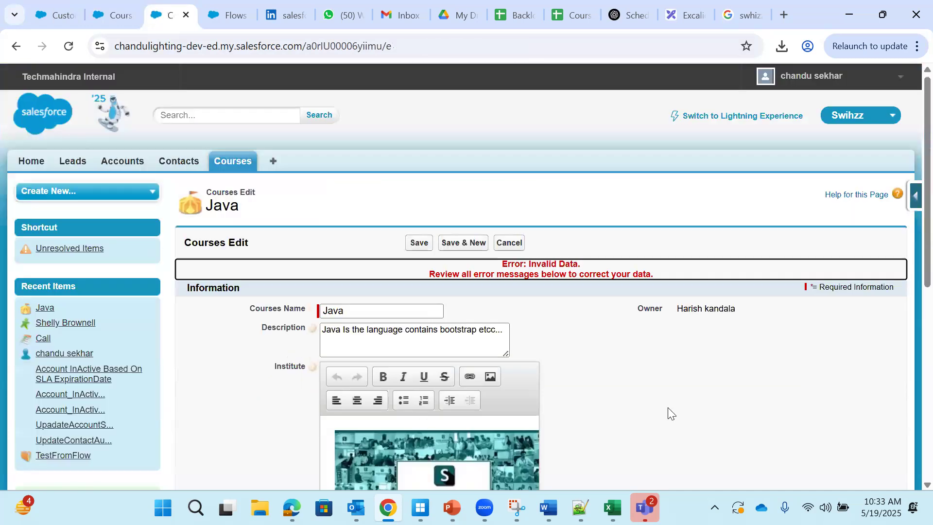
Step: Examine the validation message on the Start Date field and cancel editing the Java record
{"action": "scroll", "coordinate": [669, 410], "scroll_direction": "down", "scroll_amount": 7}
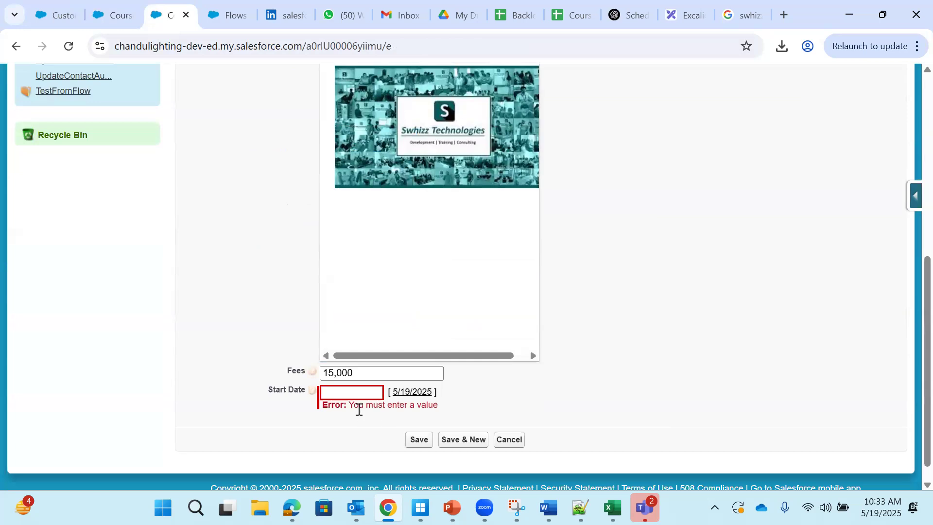
{"action": "left_click_drag", "start_coordinate": [350, 405], "coordinate": [458, 406]}
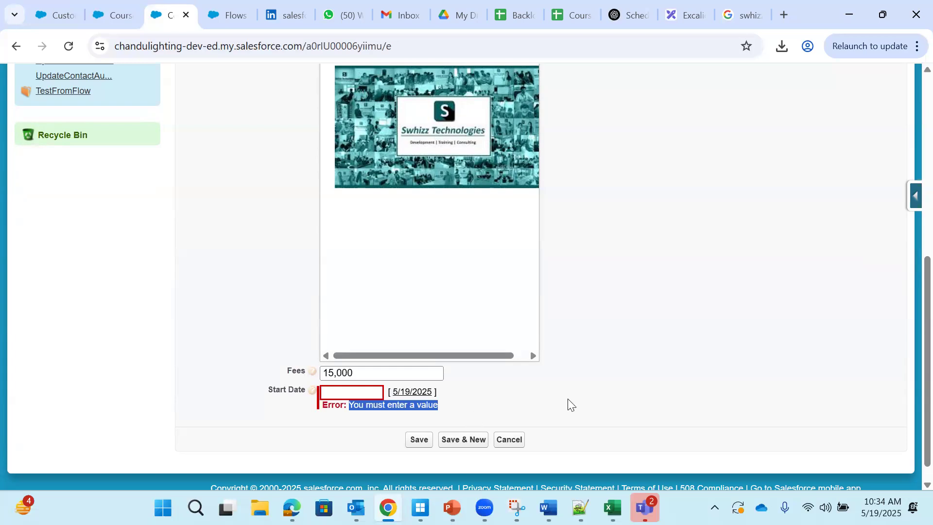
{"action": "left_click", "coordinate": [509, 441]}
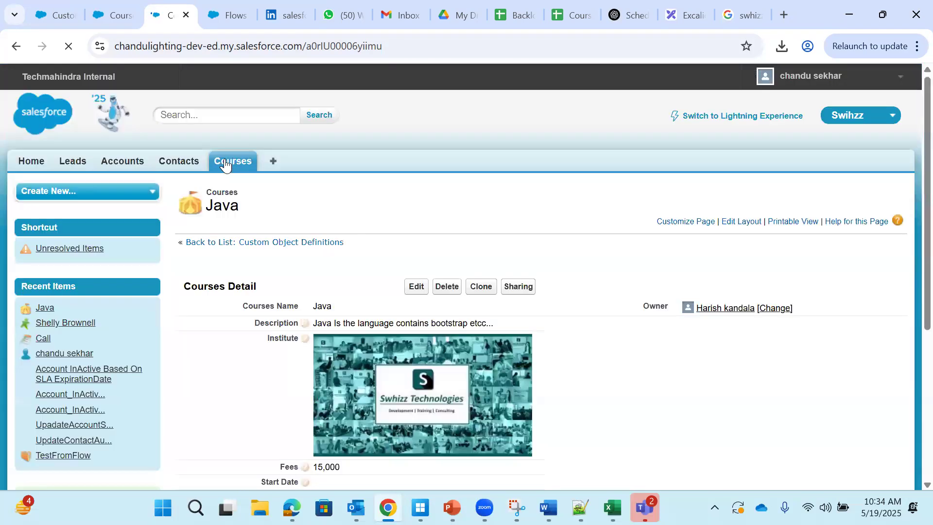
Step: Start a new Courses record and check how Start Date is marked on its form
{"action": "left_click", "coordinate": [417, 270]}
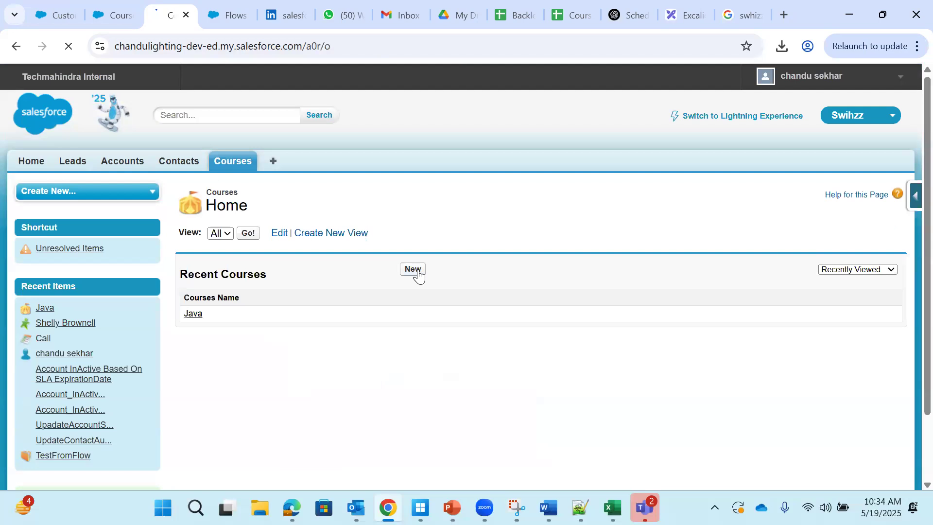
{"action": "scroll", "coordinate": [364, 308], "scroll_direction": "down", "scroll_amount": 4}
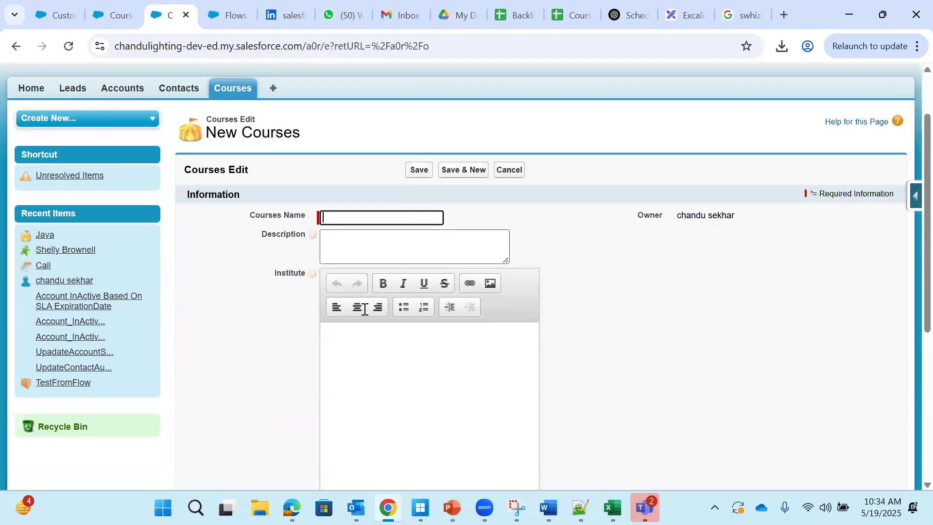
{"action": "scroll", "coordinate": [364, 309], "scroll_direction": "down", "scroll_amount": 3}
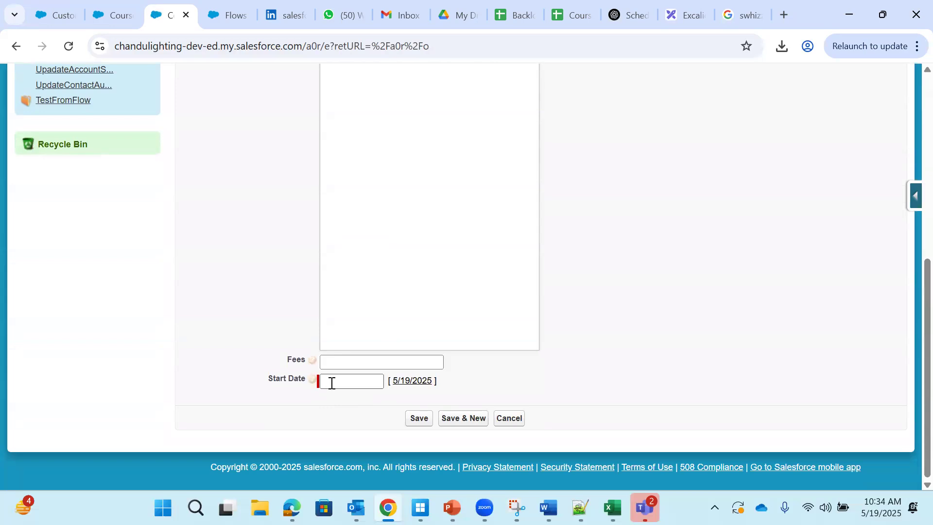
Step: Try to save the new Courses record with its fields, including Start Date, left blank
{"action": "left_click", "coordinate": [332, 381]}
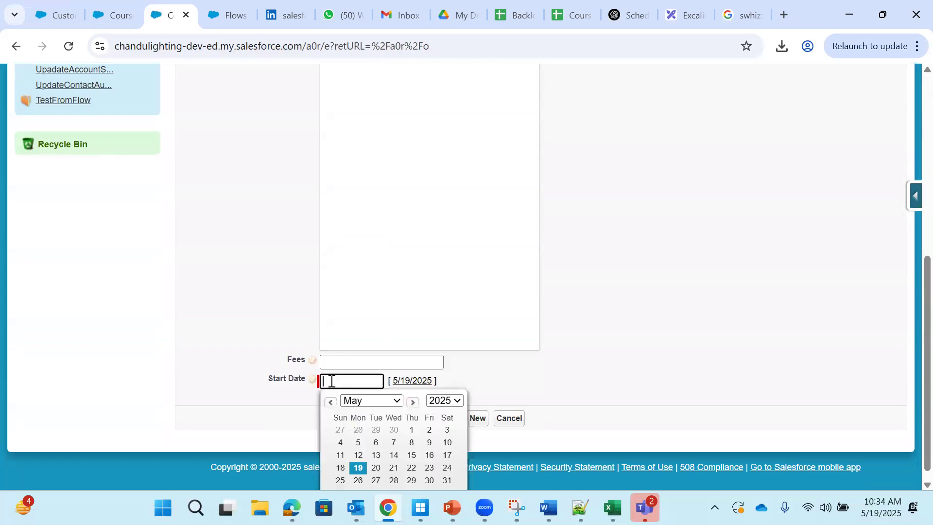
{"action": "left_click", "coordinate": [701, 344]}
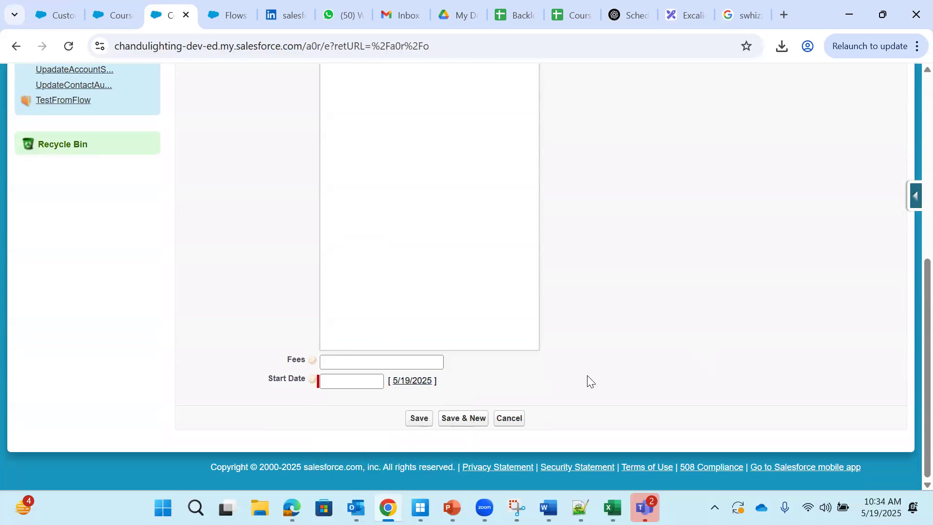
{"action": "left_click", "coordinate": [425, 419]}
Step: Enter Salesforce as the course name, try to save with Start Date blank, and check the message on that field
{"action": "left_click", "coordinate": [346, 310]}
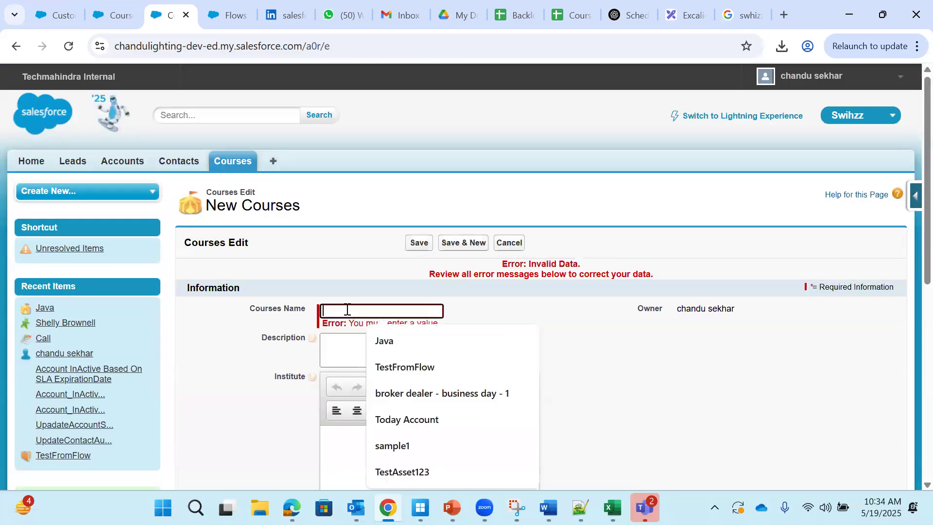
{"action": "type", "text": "Salesforce"}
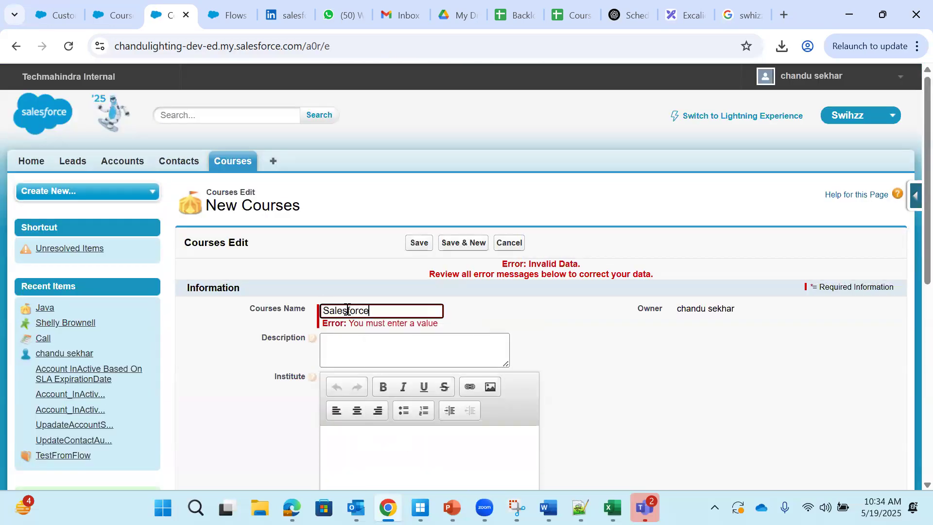
{"action": "left_click", "coordinate": [413, 245]}
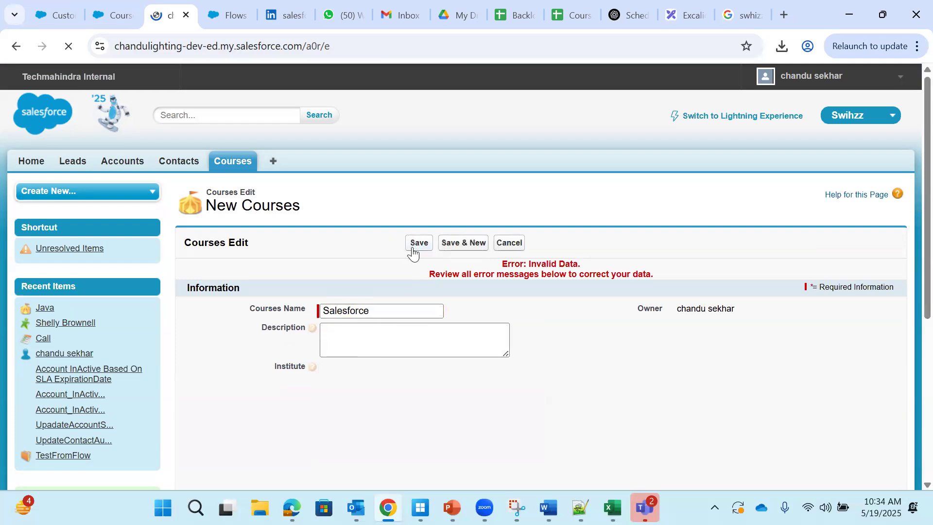
{"action": "scroll", "coordinate": [555, 333], "scroll_direction": "down", "scroll_amount": 8}
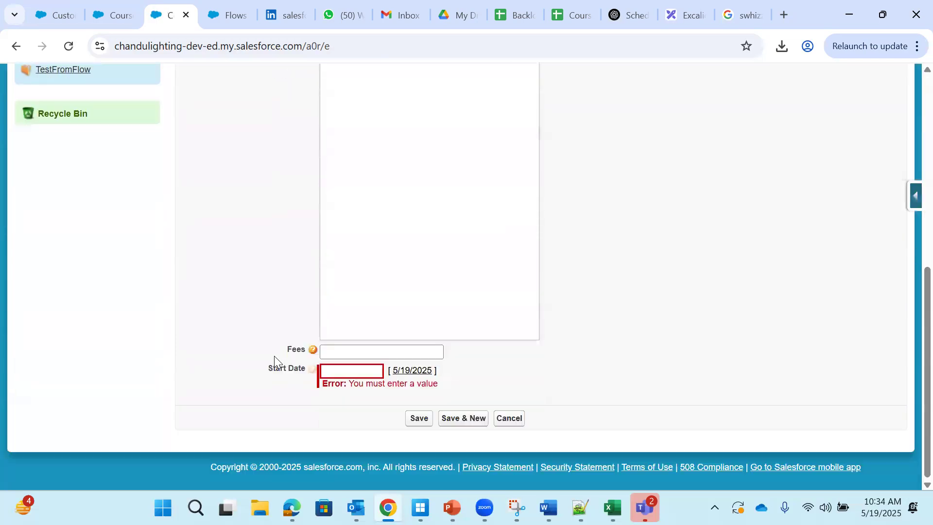
{"action": "left_click_drag", "start_coordinate": [263, 373], "coordinate": [326, 371]}
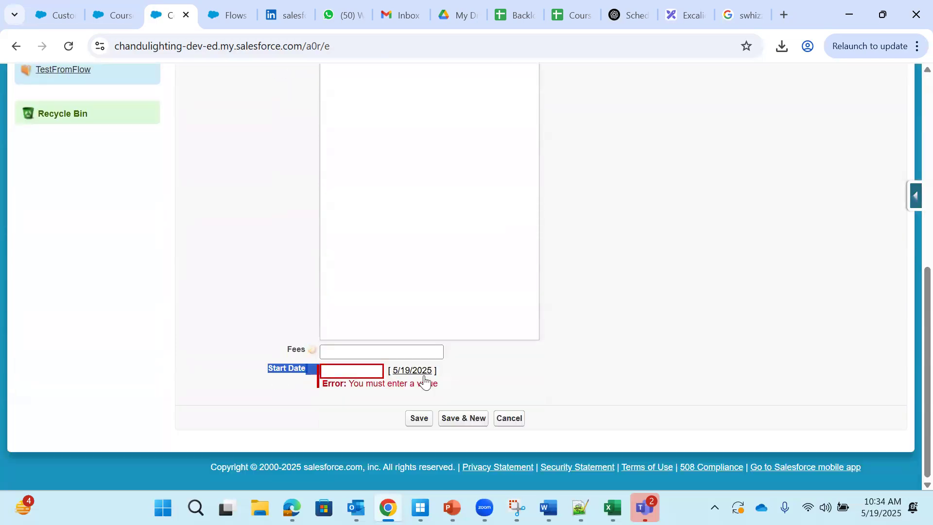
Step: Edit the Courses object's Start Date field so that a value is not always required, and save the field
{"action": "left_click", "coordinate": [138, 14]}
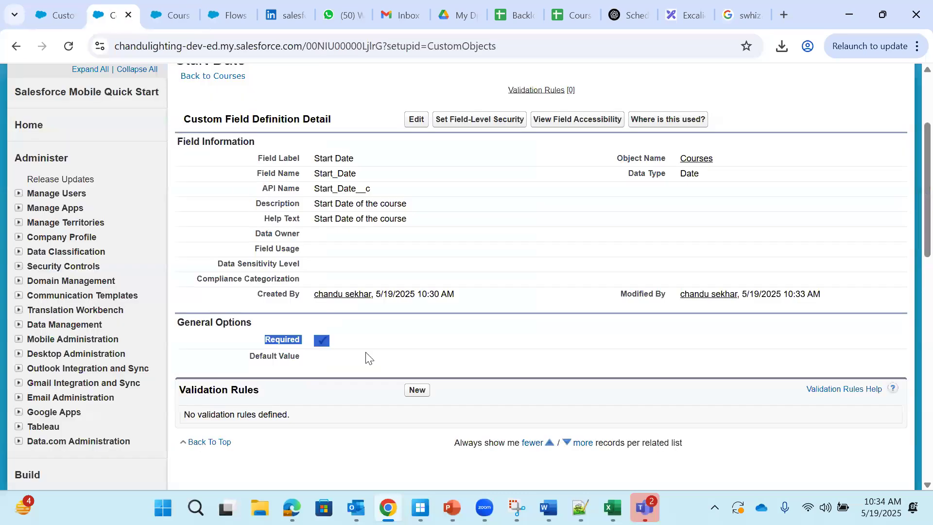
{"action": "left_click", "coordinate": [260, 350]}
{"action": "left_click_drag", "start_coordinate": [301, 346], "coordinate": [319, 346]}
{"action": "scroll", "coordinate": [366, 222], "scroll_direction": "up", "scroll_amount": 2}
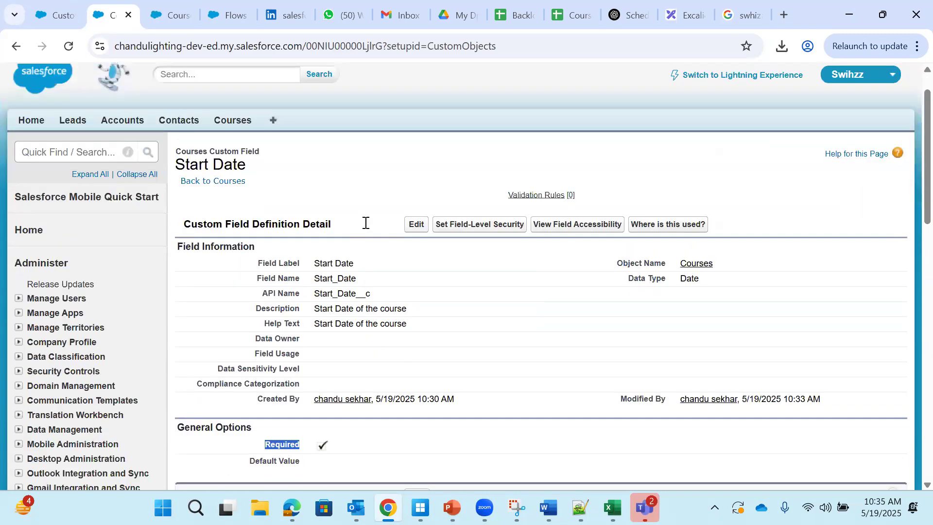
{"action": "scroll", "coordinate": [422, 197], "scroll_direction": "down", "scroll_amount": 1}
{"action": "scroll", "coordinate": [421, 194], "scroll_direction": "down", "scroll_amount": 1}
{"action": "left_click", "coordinate": [412, 116]}
{"action": "scroll", "coordinate": [372, 299], "scroll_direction": "down", "scroll_amount": 4}
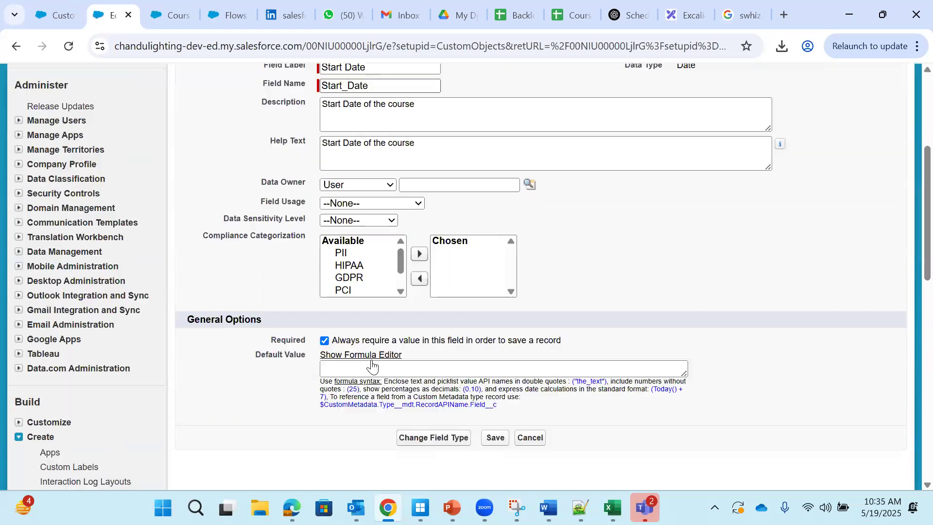
{"action": "left_click", "coordinate": [498, 436]}
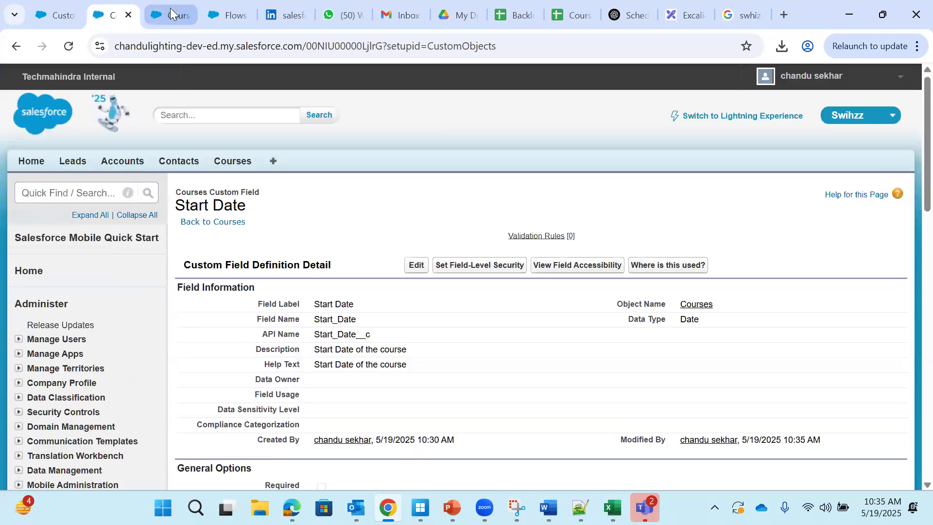
Step: Return to the new Courses form and resubmit it to save the Salesforce record without a Start Date
{"action": "left_click", "coordinate": [170, 9]}
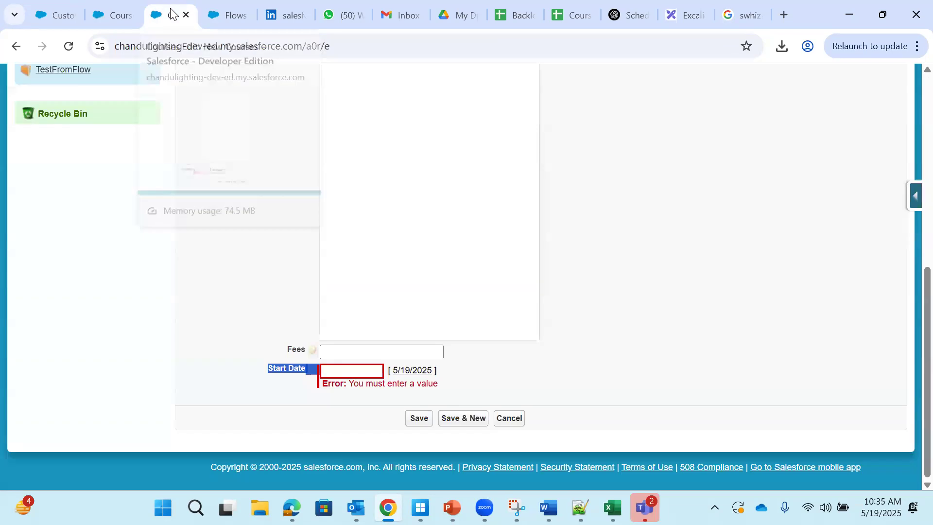
{"action": "scroll", "coordinate": [198, 172], "scroll_direction": "up", "scroll_amount": 4}
{"action": "scroll", "coordinate": [200, 174], "scroll_direction": "up", "scroll_amount": 5}
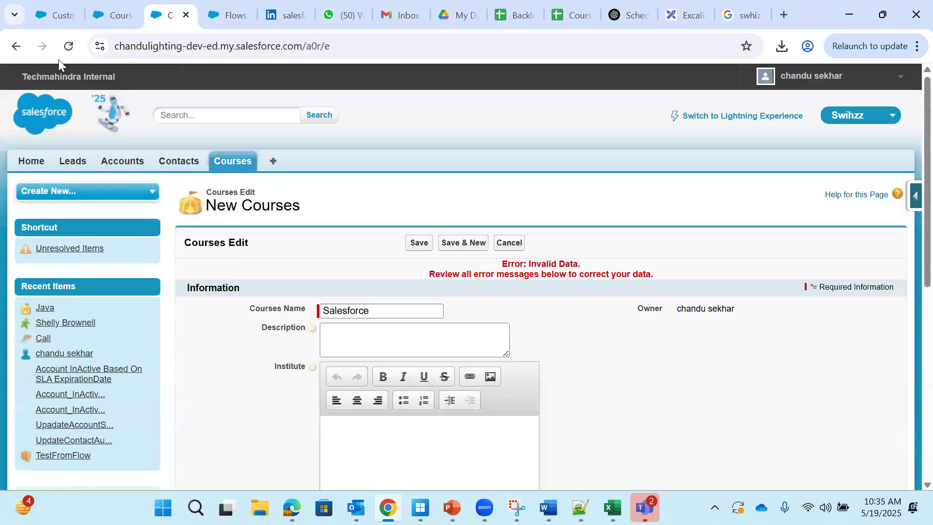
{"action": "left_click", "coordinate": [69, 46]}
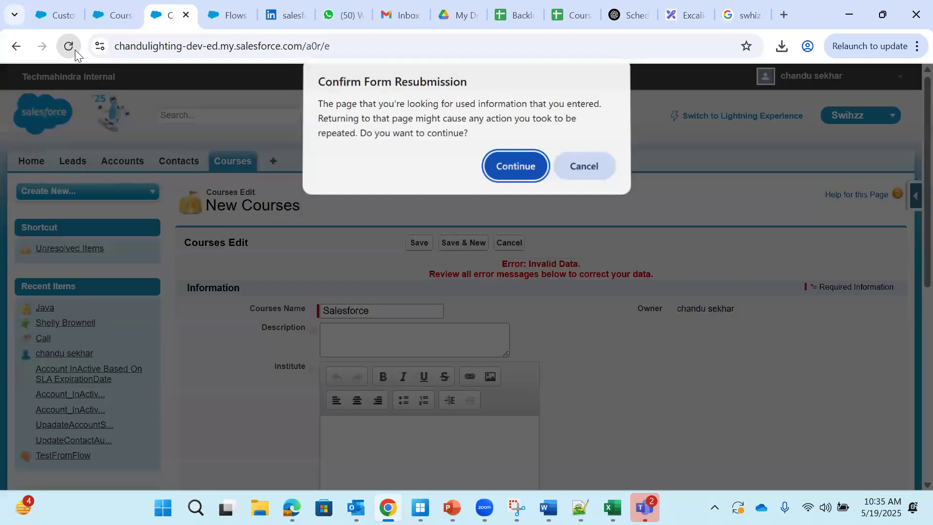
{"action": "left_click", "coordinate": [507, 166]}
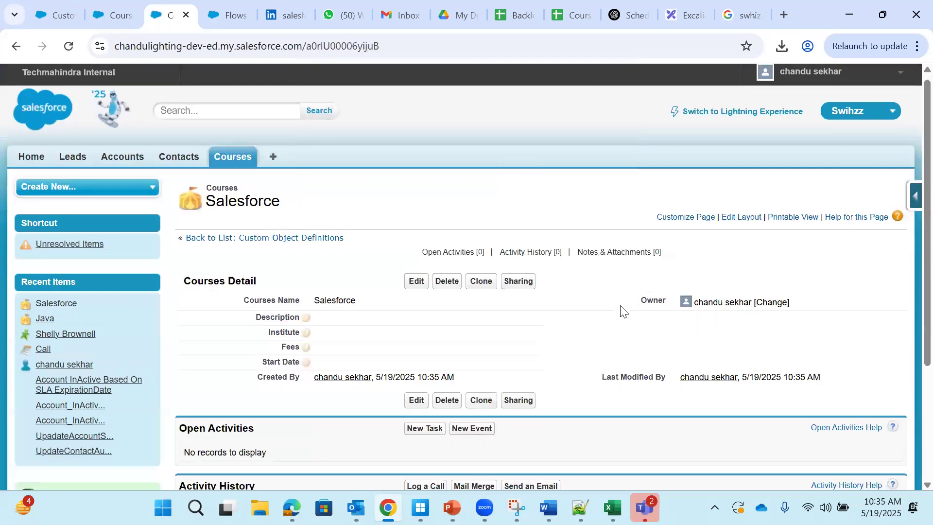
Step: Open the Salesforce record's edit form, check whether Start Date is marked as required, and cancel the edit
{"action": "scroll", "coordinate": [620, 308], "scroll_direction": "down", "scroll_amount": 4}
{"action": "left_click", "coordinate": [414, 115]}
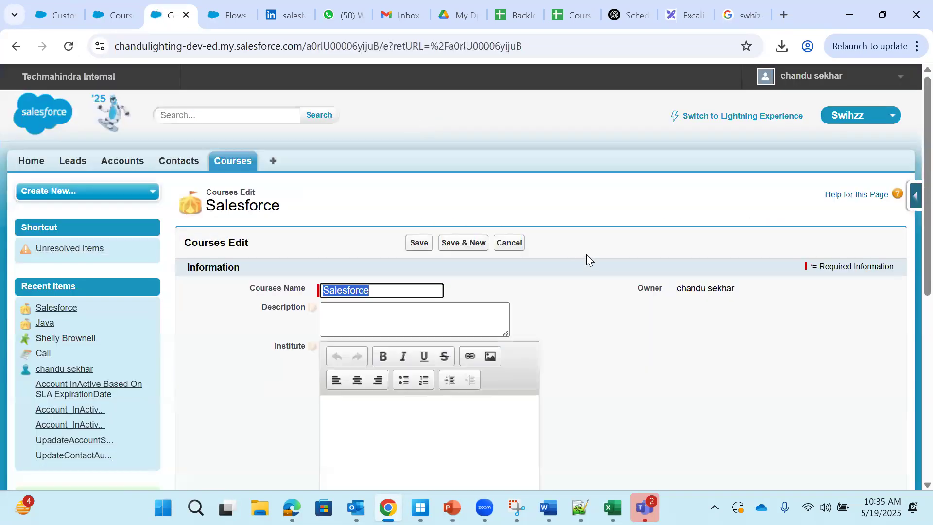
{"action": "scroll", "coordinate": [585, 262], "scroll_direction": "down", "scroll_amount": 8}
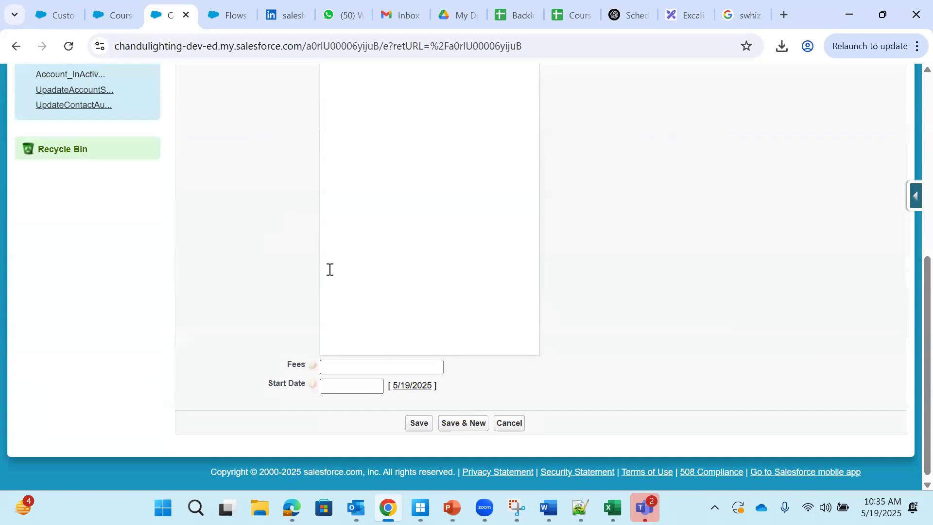
{"action": "scroll", "coordinate": [449, 381], "scroll_direction": "down", "scroll_amount": 10}
{"action": "left_click_drag", "start_coordinate": [268, 385], "coordinate": [302, 384]}
{"action": "left_click", "coordinate": [511, 419]}
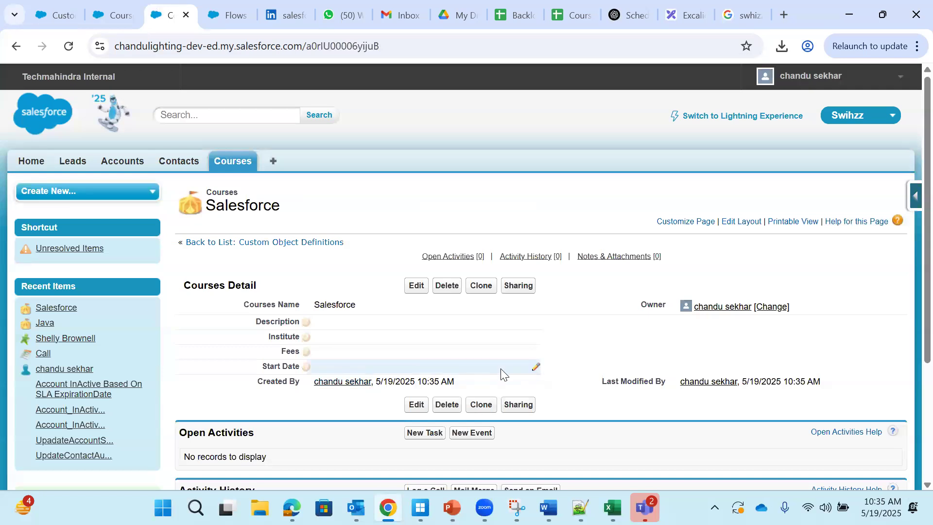
Step: Open the inline editors of the Salesforce record's Start Date, Fees and Institute fields to compare their input types, and cancel
{"action": "left_click", "coordinate": [535, 367]}
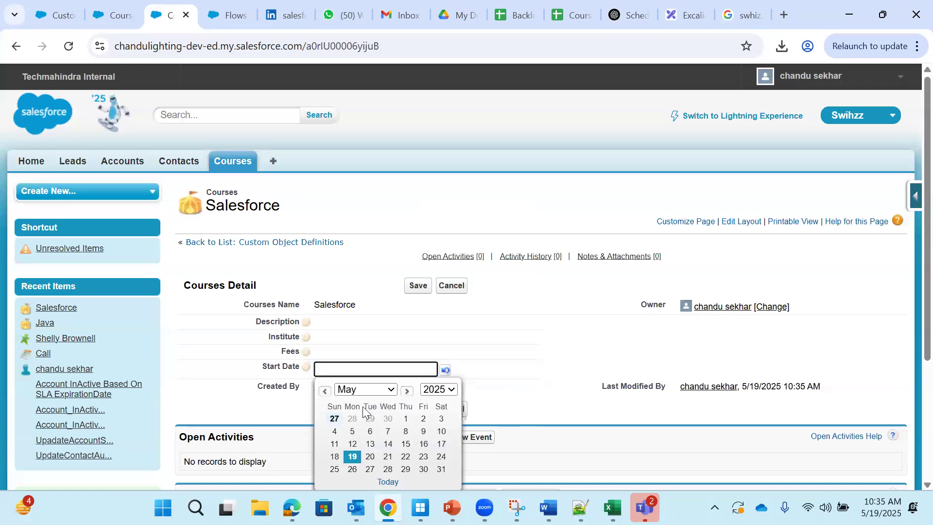
{"action": "scroll", "coordinate": [463, 349], "scroll_direction": "down", "scroll_amount": 2}
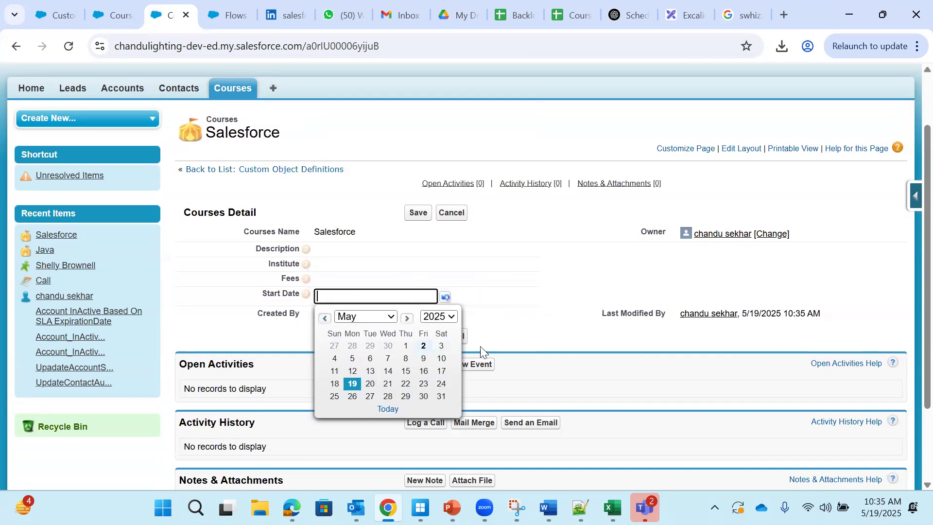
{"action": "double_click", "coordinate": [356, 280]}
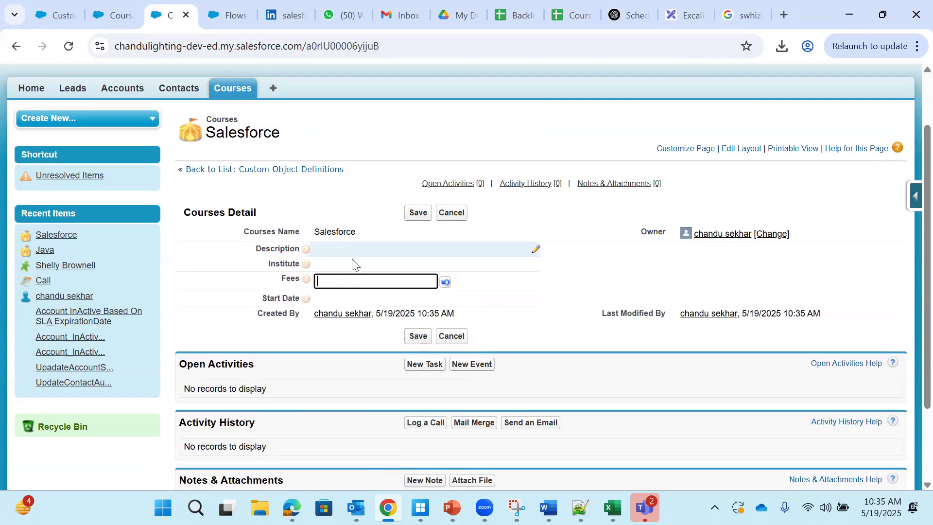
{"action": "double_click", "coordinate": [336, 264]}
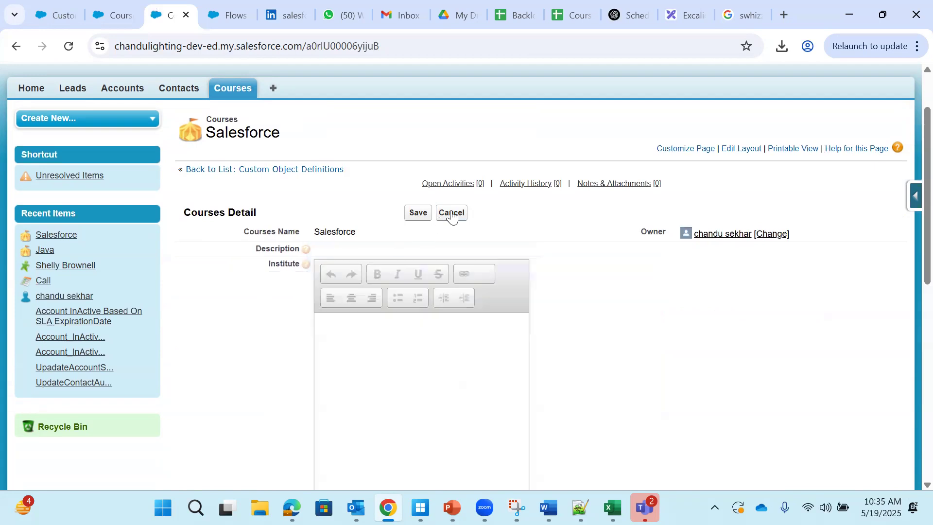
{"action": "left_click", "coordinate": [451, 213]}
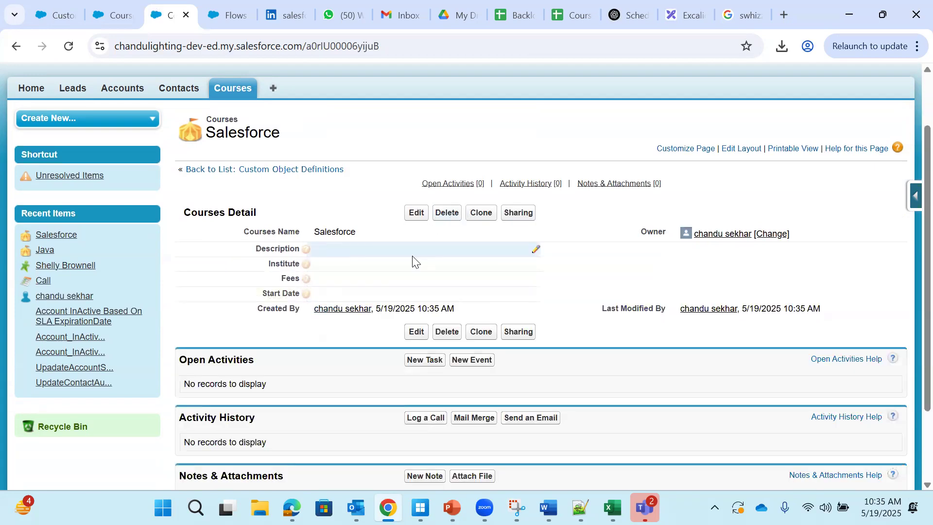
Step: Set the Salesforce record's Start Date to 6/1/2025 by inline editing, checking the field's data type in its definition, and save the record
{"action": "double_click", "coordinate": [474, 255]}
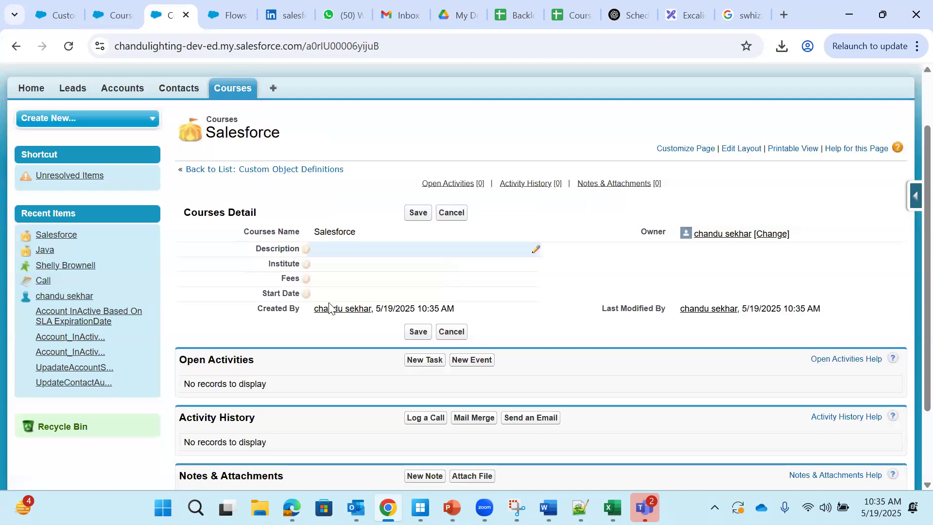
{"action": "double_click", "coordinate": [359, 292]}
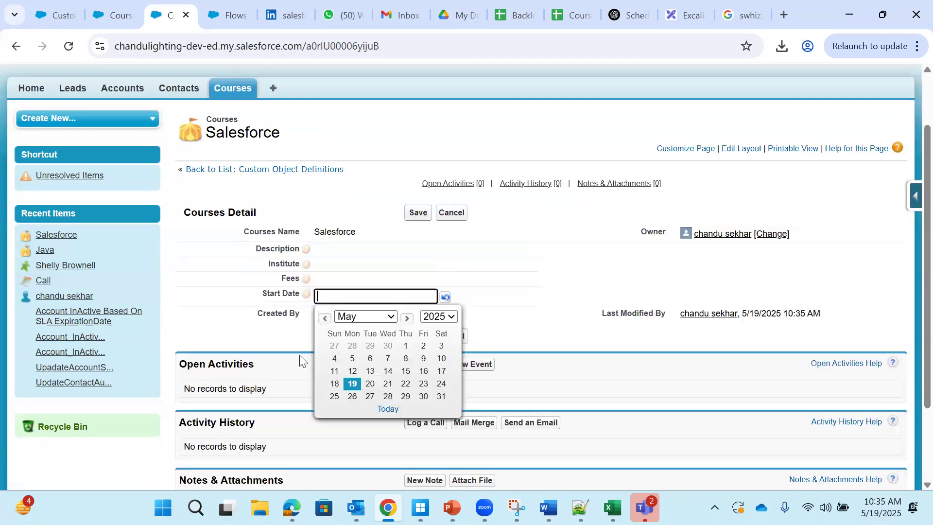
{"action": "left_click", "coordinate": [118, 17]}
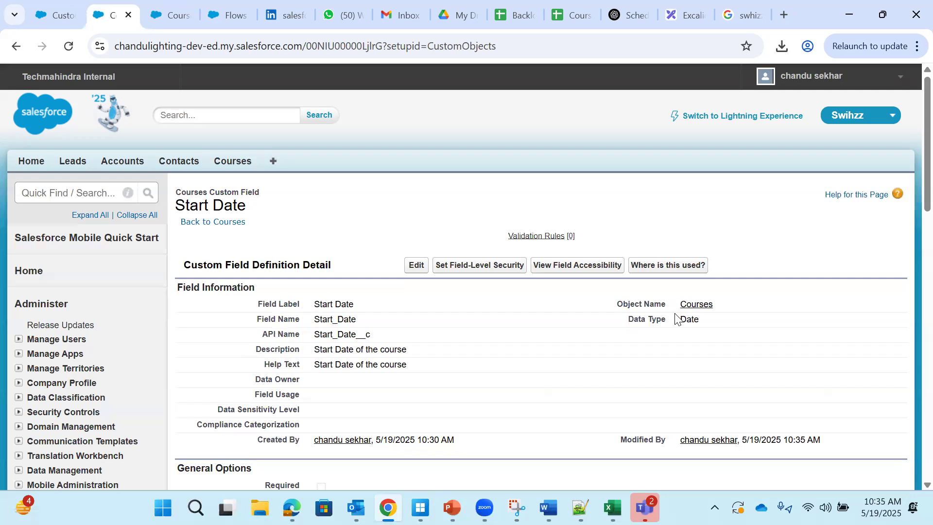
{"action": "left_click_drag", "start_coordinate": [679, 319], "coordinate": [702, 325]}
{"action": "left_click", "coordinate": [171, 15]}
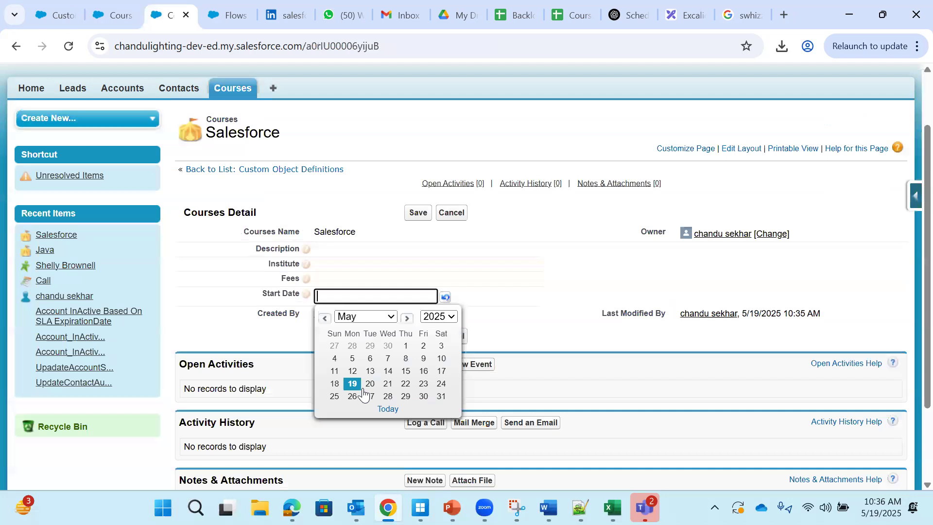
{"action": "left_click", "coordinate": [366, 317]}
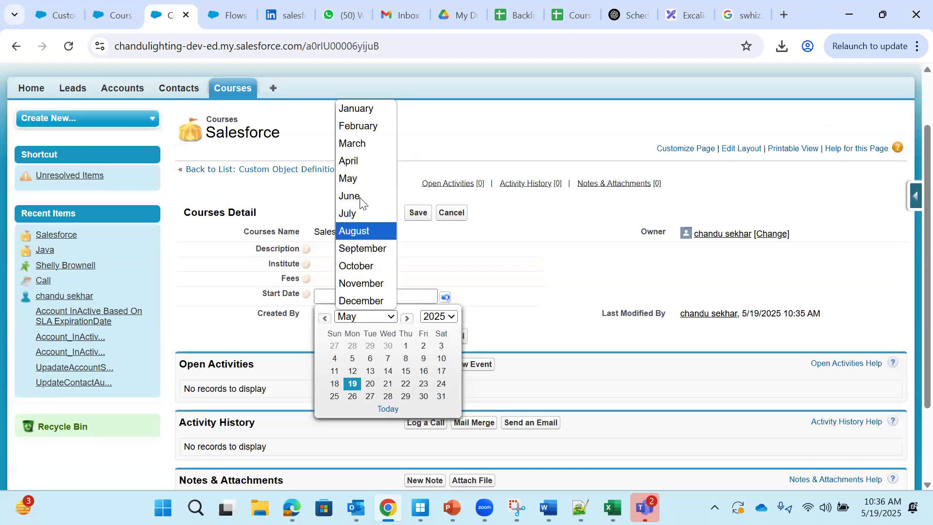
{"action": "left_click", "coordinate": [337, 349]}
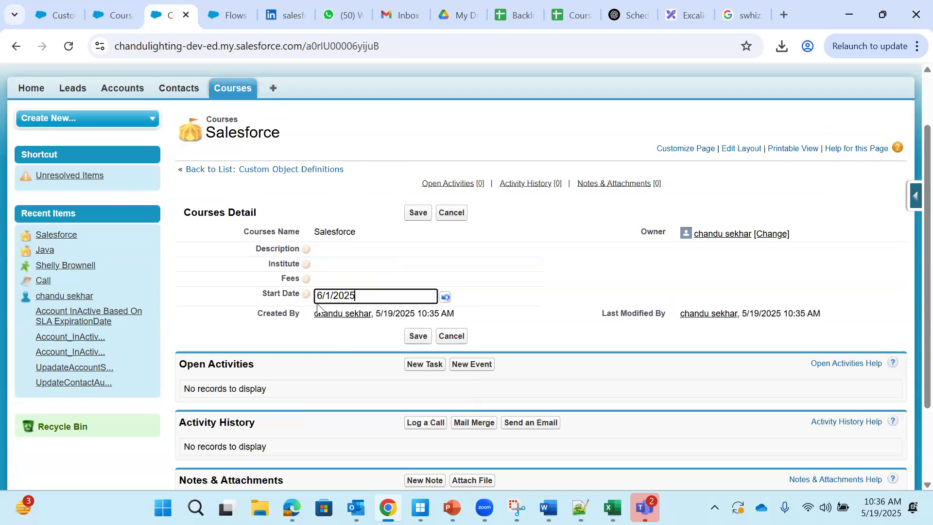
{"action": "left_click", "coordinate": [417, 213]}
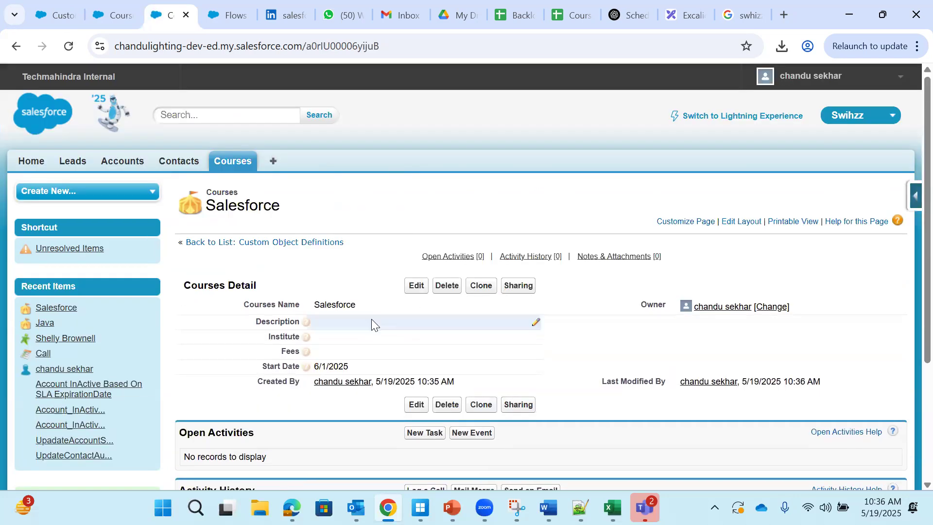
Step: Set the Salesforce record's Description to "Salesforce Course" by inline editing
{"action": "double_click", "coordinate": [378, 321]}
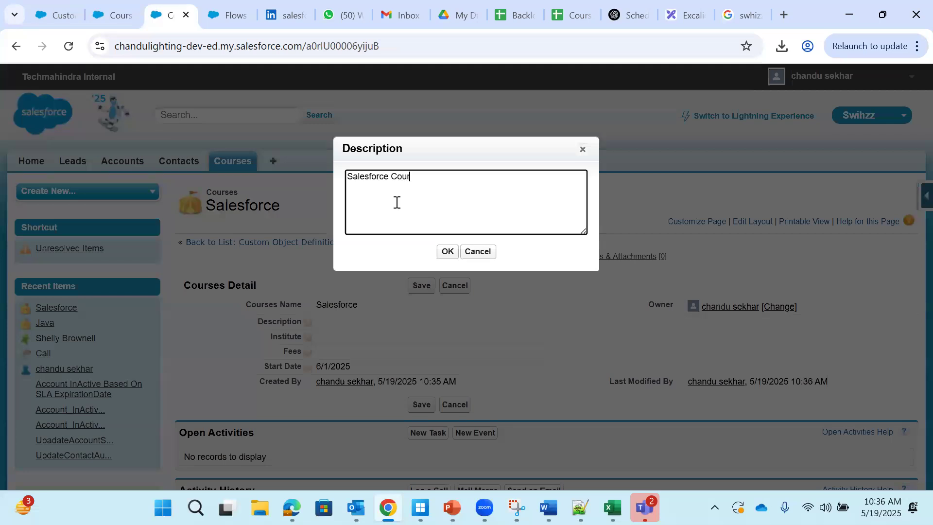
{"action": "left_click_drag", "start_coordinate": [457, 171], "coordinate": [256, 176]}
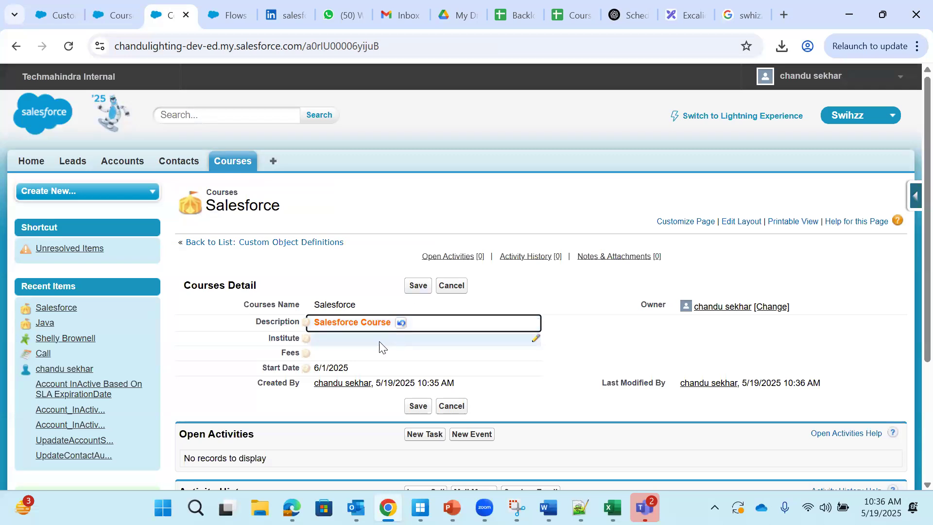
Step: Insert the swiiiii JPG image from the Downloads folder into the Salesforce record's Institute rich text field
{"action": "left_click", "coordinate": [437, 338]}
{"action": "double_click", "coordinate": [437, 338]}
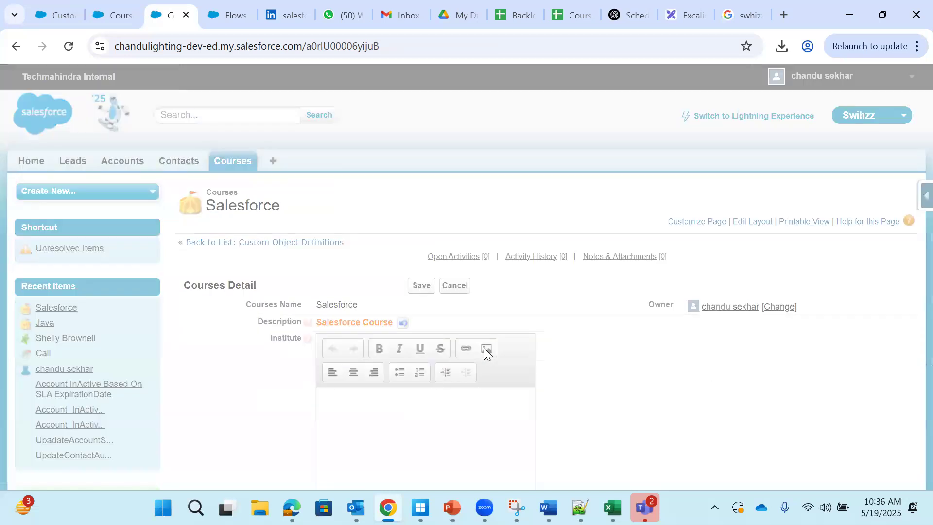
{"action": "left_click", "coordinate": [484, 348]}
{"action": "left_click", "coordinate": [338, 249]}
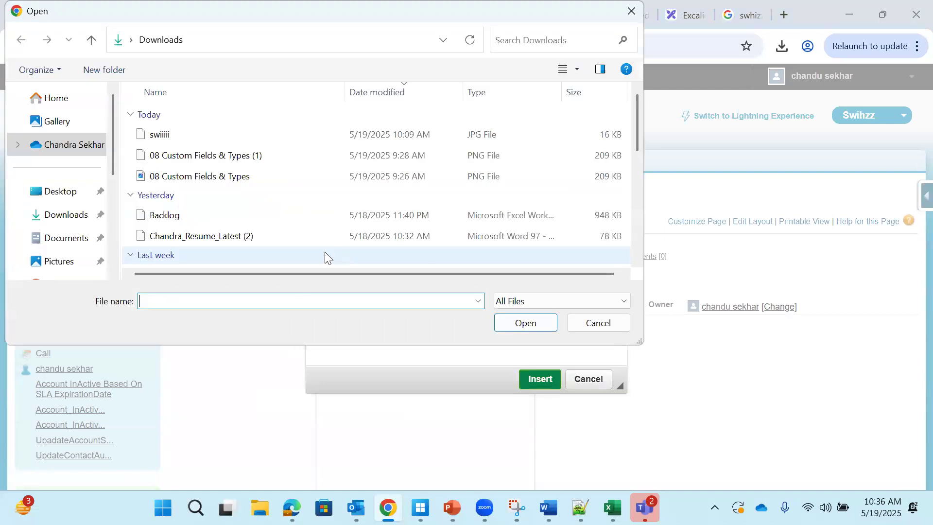
{"action": "double_click", "coordinate": [170, 138]}
{"action": "left_click", "coordinate": [521, 378]}
{"action": "scroll", "coordinate": [486, 384], "scroll_direction": "down", "scroll_amount": 5}
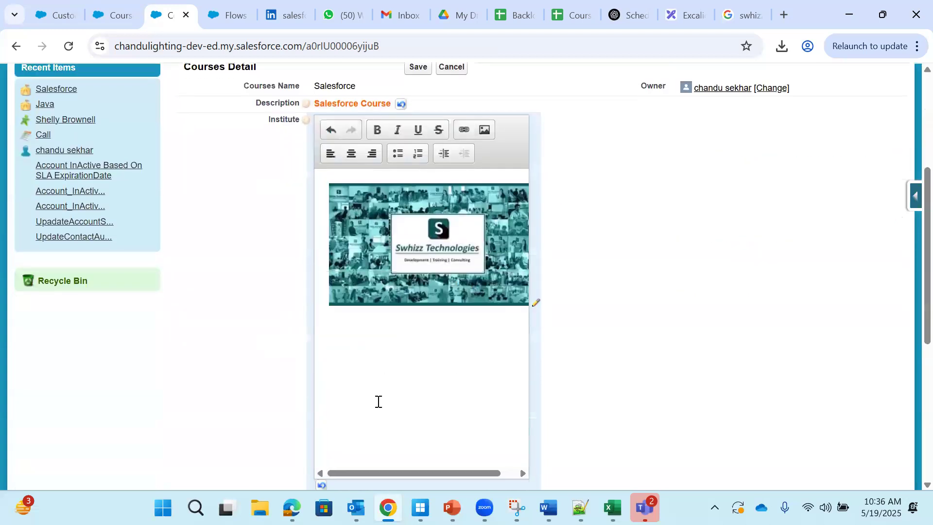
Step: Set the Salesforce record's Fees to 60000 by inline editing and save the record together with the inserted Institute image
{"action": "scroll", "coordinate": [378, 401], "scroll_direction": "down", "scroll_amount": 5}
{"action": "left_click", "coordinate": [364, 280]}
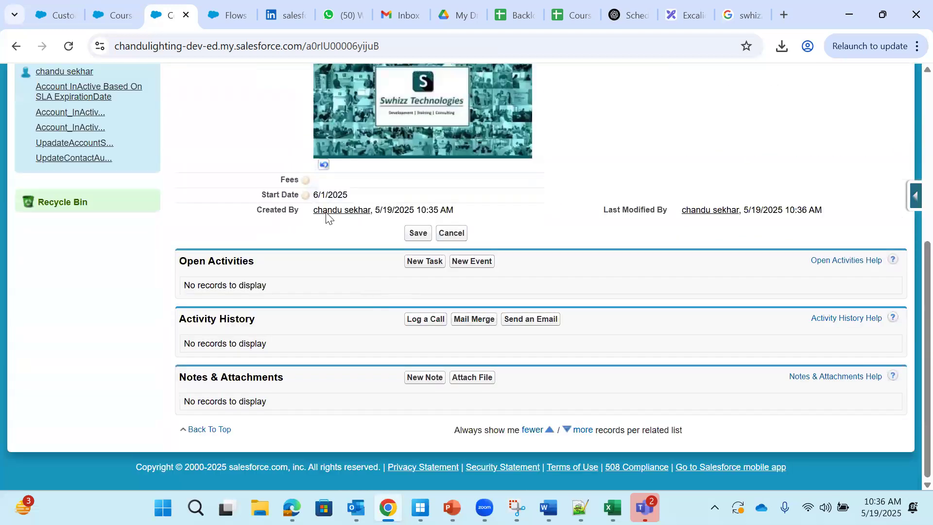
{"action": "double_click", "coordinate": [369, 179]}
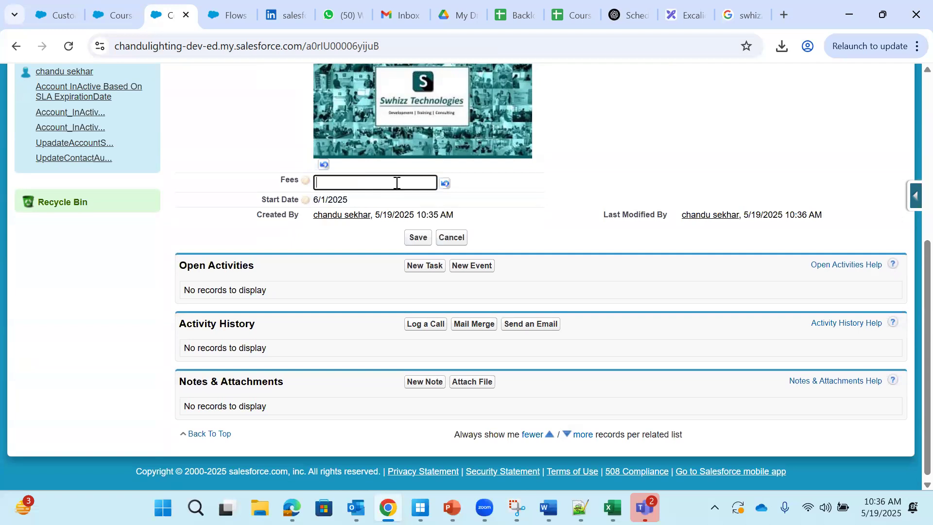
{"action": "type", "text": "60000"}
{"action": "left_click", "coordinate": [412, 238]}
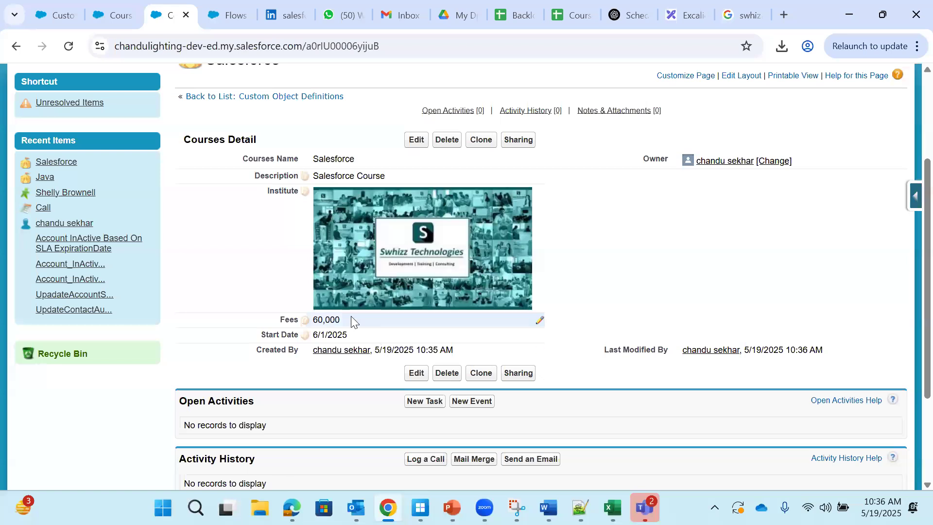
Step: Review the saved Salesforce record's Courses Name, Description, Institute, Fees and Start Date values on its detail page
{"action": "left_click_drag", "start_coordinate": [242, 160], "coordinate": [356, 161]}
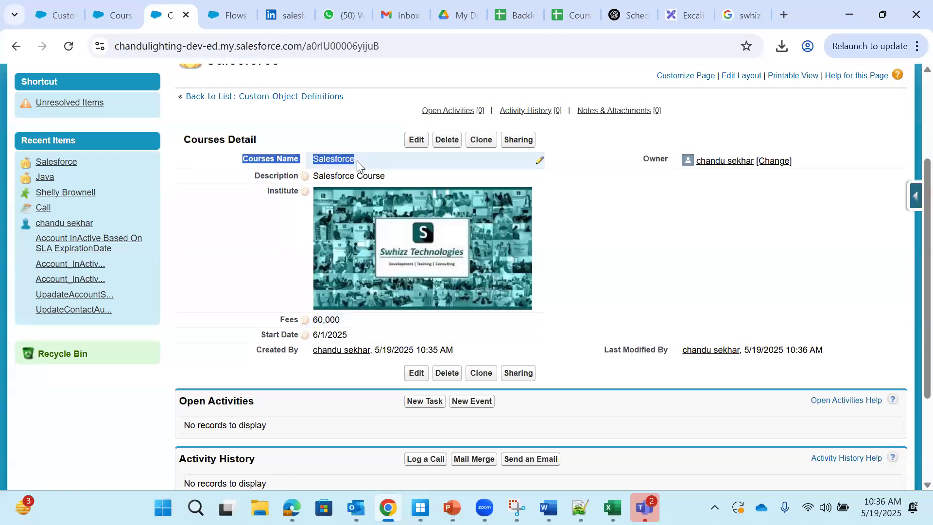
{"action": "left_click_drag", "start_coordinate": [243, 175], "coordinate": [423, 167]}
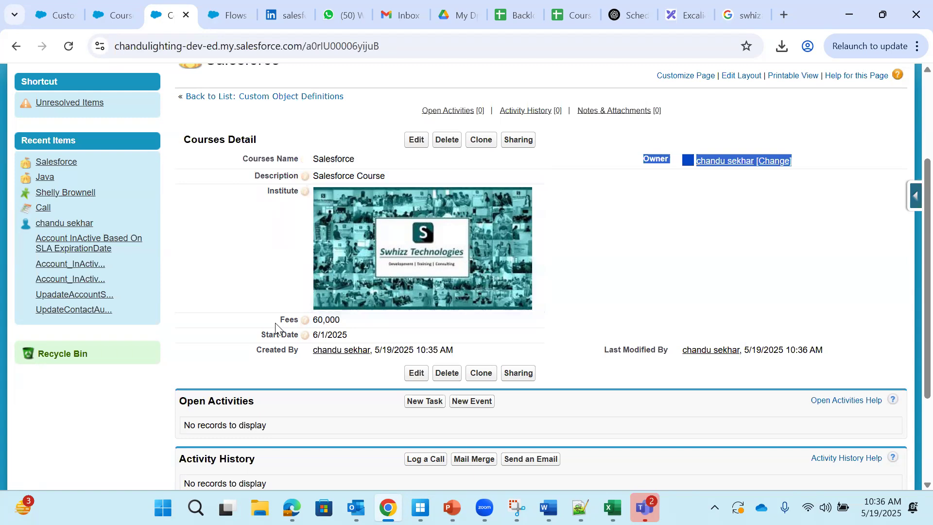
{"action": "left_click_drag", "start_coordinate": [276, 321], "coordinate": [331, 321]}
{"action": "left_click_drag", "start_coordinate": [259, 337], "coordinate": [348, 335]}
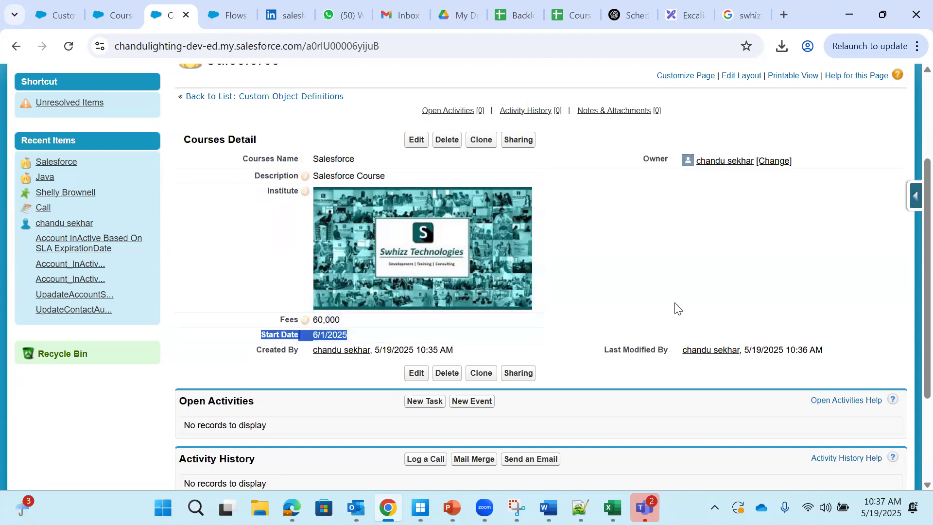
{"action": "scroll", "coordinate": [673, 310], "scroll_direction": "up", "scroll_amount": 3}
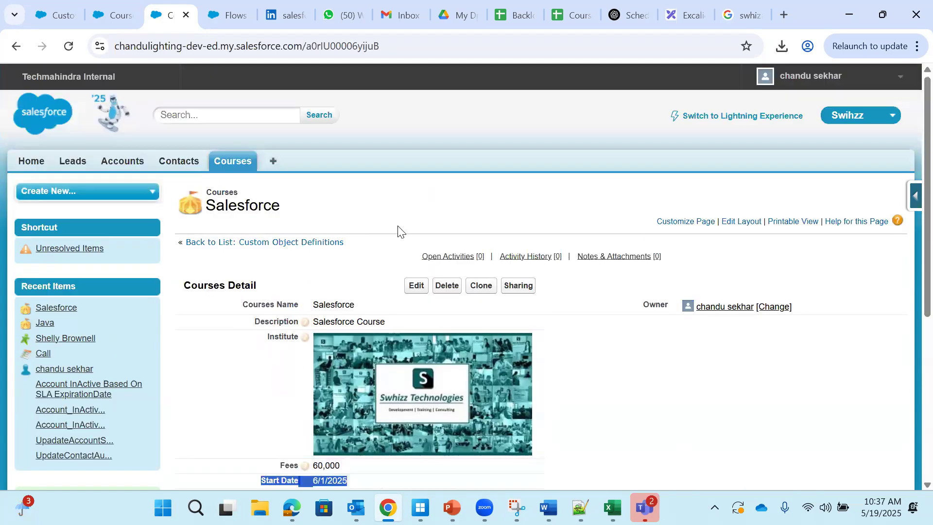
{"action": "scroll", "coordinate": [398, 232], "scroll_direction": "down", "scroll_amount": 5}
{"action": "scroll", "coordinate": [399, 233], "scroll_direction": "up", "scroll_amount": 3}
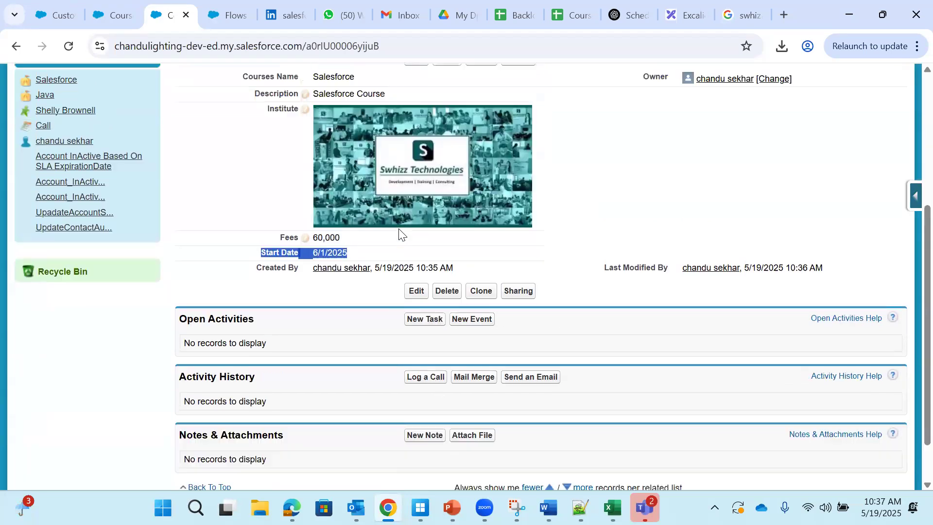
Step: Return from the Start Date field definition to the Courses object and start creating a new custom field
{"action": "left_click", "coordinate": [113, 15]}
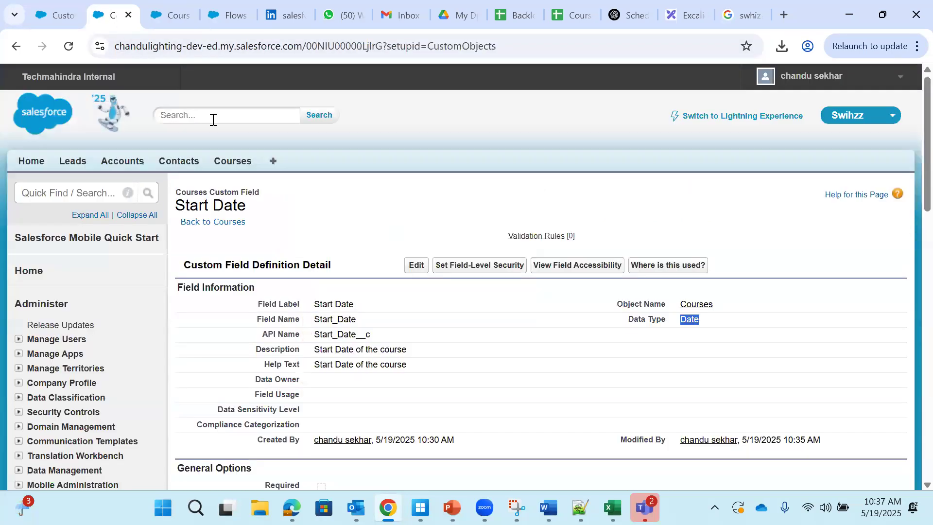
{"action": "left_click", "coordinate": [219, 228]}
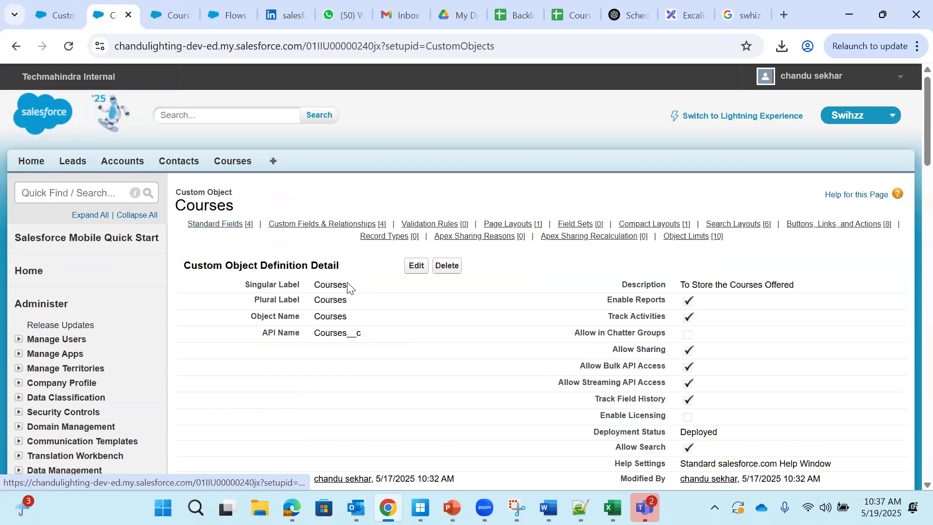
{"action": "scroll", "coordinate": [350, 298], "scroll_direction": "down", "scroll_amount": 6}
{"action": "scroll", "coordinate": [350, 306], "scroll_direction": "down", "scroll_amount": 2}
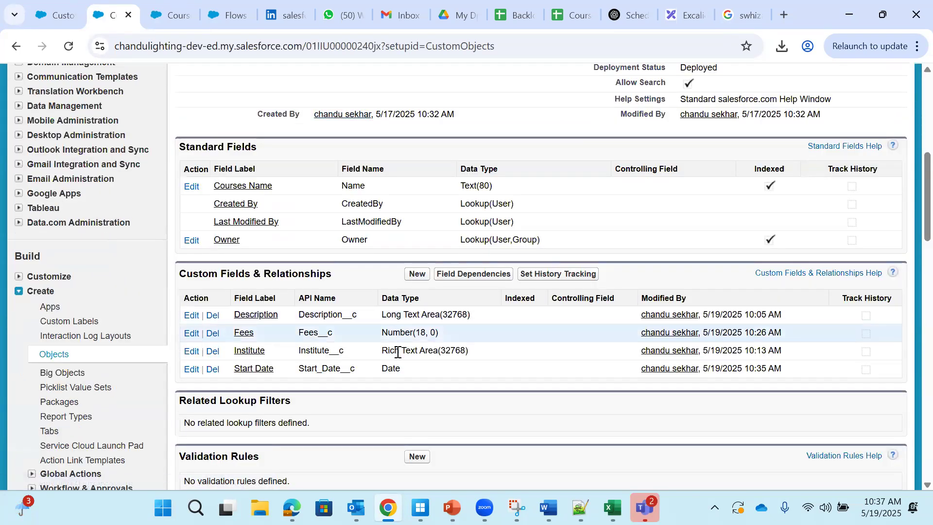
{"action": "left_click", "coordinate": [416, 274]}
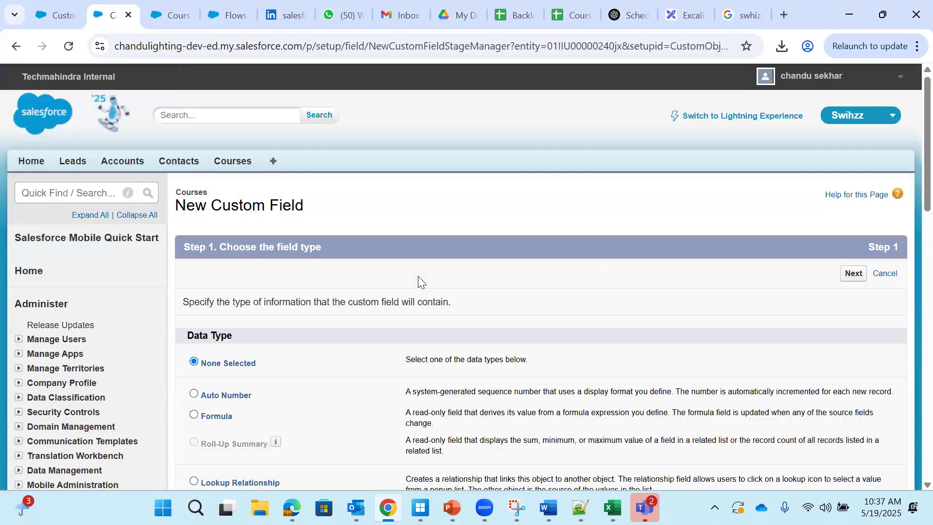
Step: Look through the data types offered for the new Courses custom field, paying attention to Date/Time
{"action": "scroll", "coordinate": [418, 282], "scroll_direction": "down", "scroll_amount": 3}
{"action": "scroll", "coordinate": [254, 375], "scroll_direction": "down", "scroll_amount": 3}
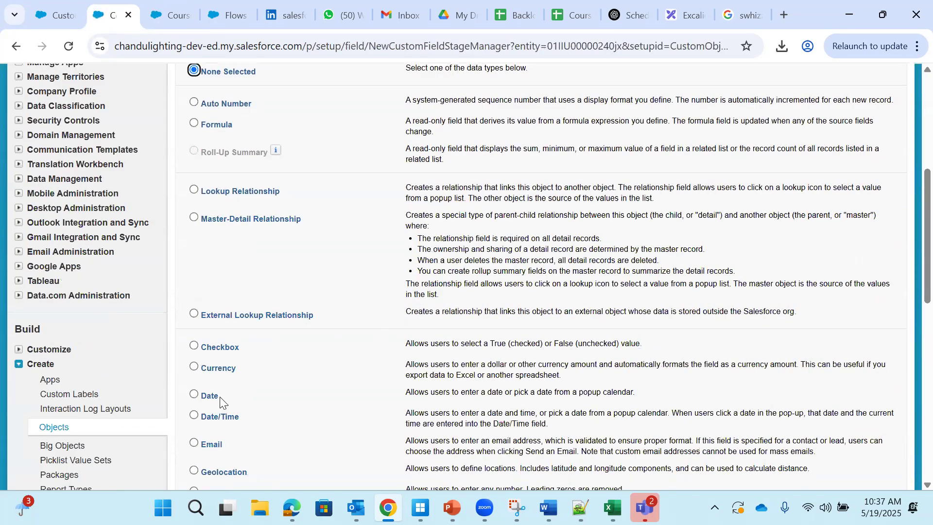
{"action": "scroll", "coordinate": [201, 311], "scroll_direction": "down", "scroll_amount": 3}
{"action": "left_click_drag", "start_coordinate": [200, 269], "coordinate": [259, 282]}
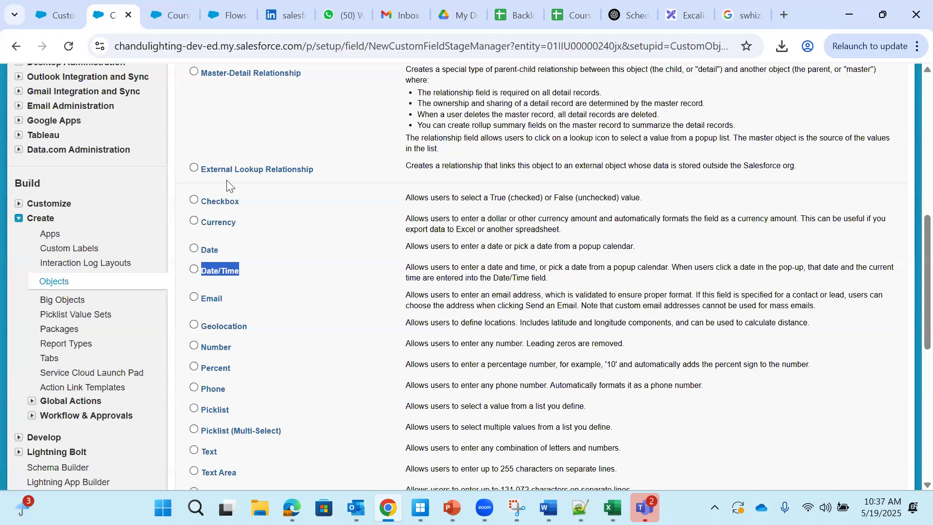
{"action": "scroll", "coordinate": [220, 271], "scroll_direction": "down", "scroll_amount": 5}
{"action": "scroll", "coordinate": [228, 266], "scroll_direction": "up", "scroll_amount": 2}
{"action": "scroll", "coordinate": [230, 269], "scroll_direction": "up", "scroll_amount": 4}
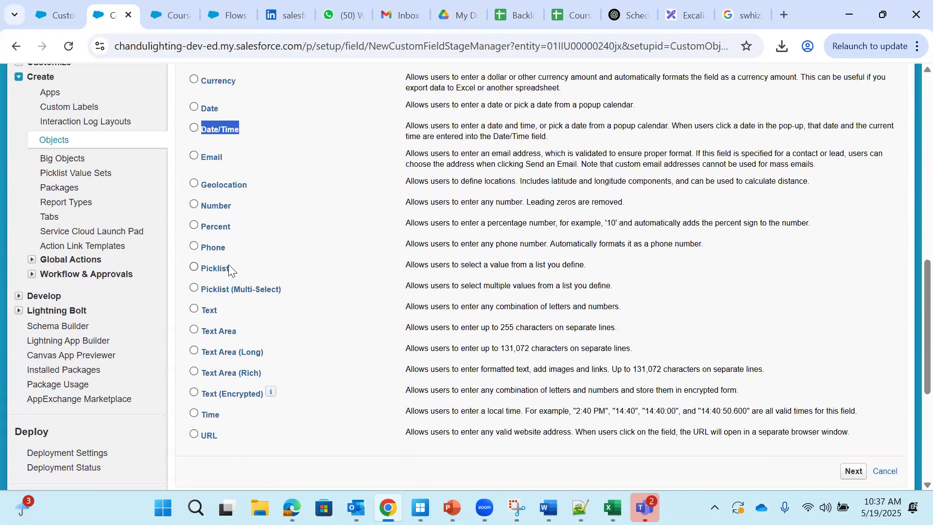
{"action": "scroll", "coordinate": [229, 269], "scroll_direction": "up", "scroll_amount": 1}
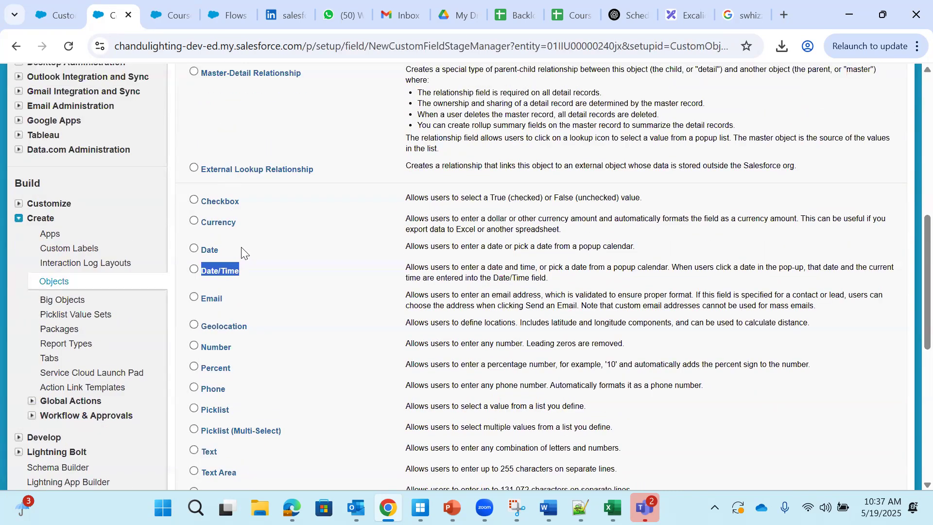
{"action": "scroll", "coordinate": [270, 209], "scroll_direction": "up", "scroll_amount": 2}
{"action": "scroll", "coordinate": [269, 209], "scroll_direction": "up", "scroll_amount": 3}
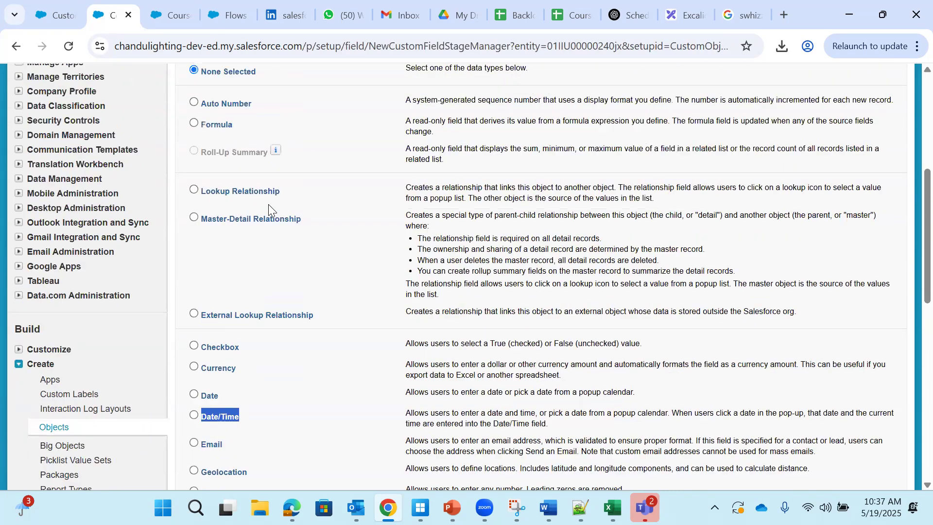
{"action": "scroll", "coordinate": [290, 221], "scroll_direction": "up", "scroll_amount": 2}
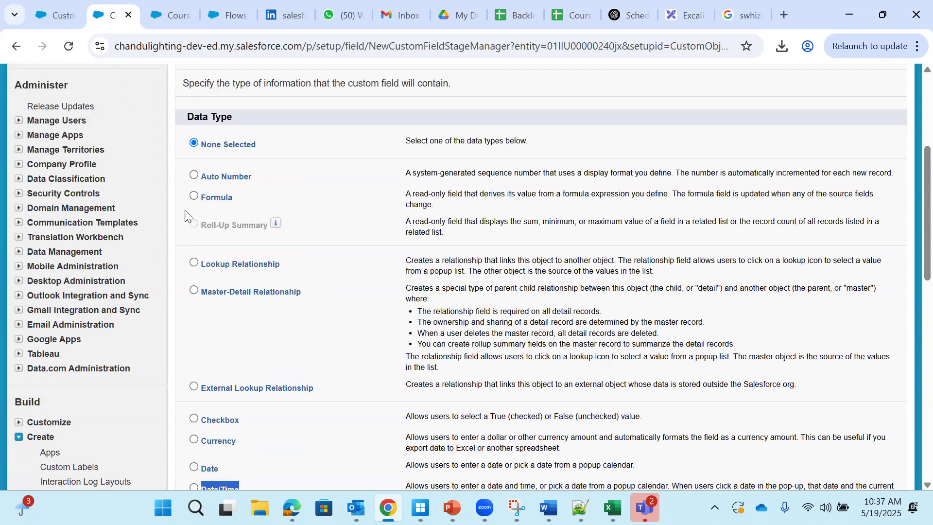
Step: Examine the Formula, Roll-Up Summary and relationship field types and their descriptions against the basic data types listed below them
{"action": "left_click_drag", "start_coordinate": [188, 196], "coordinate": [817, 391]}
{"action": "left_click", "coordinate": [294, 187]}
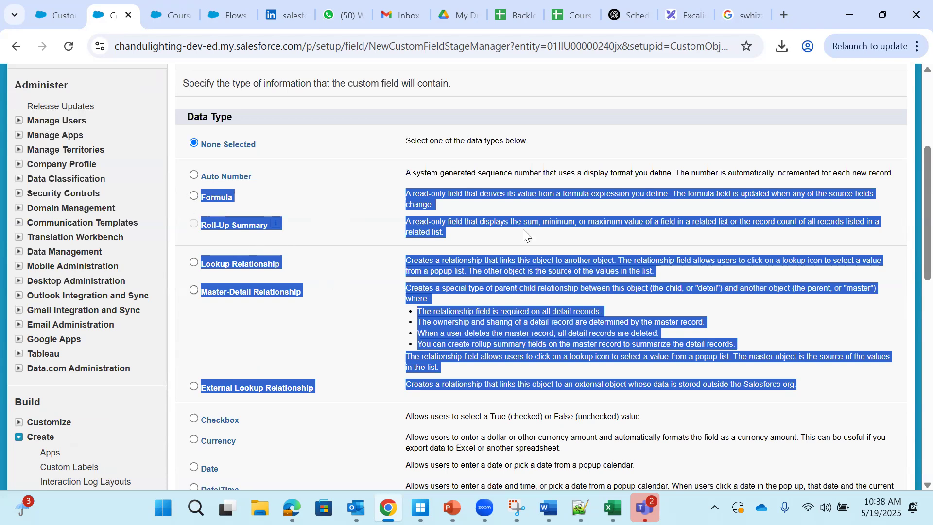
{"action": "scroll", "coordinate": [298, 358], "scroll_direction": "down", "scroll_amount": 4}
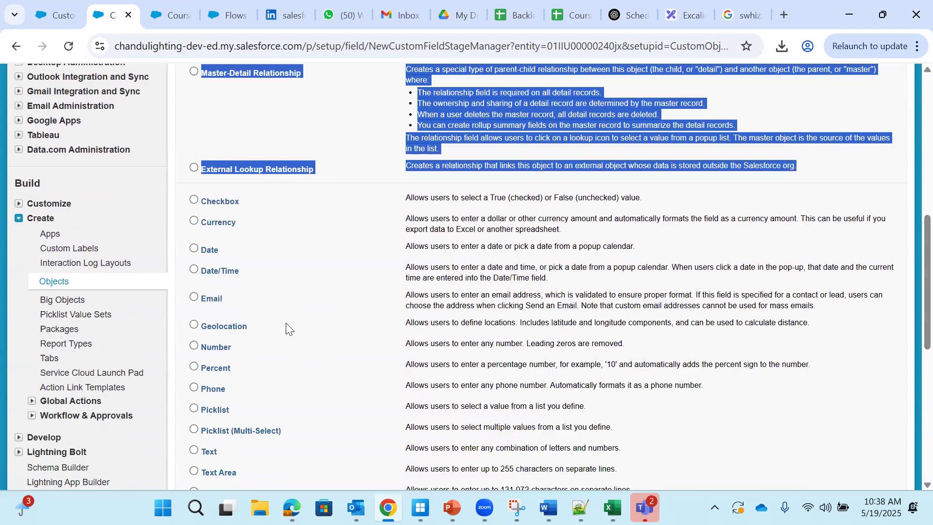
{"action": "scroll", "coordinate": [351, 351], "scroll_direction": "down", "scroll_amount": 4}
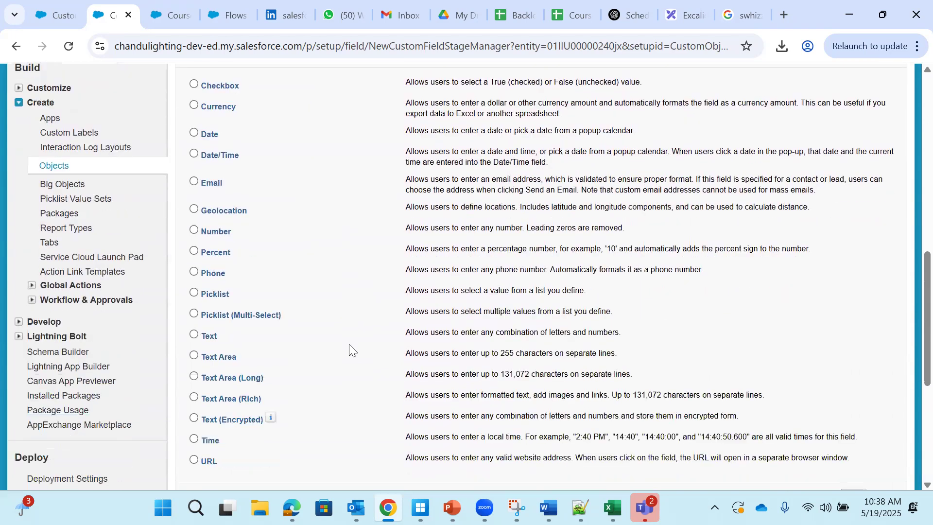
{"action": "scroll", "coordinate": [301, 340], "scroll_direction": "up", "scroll_amount": 3}
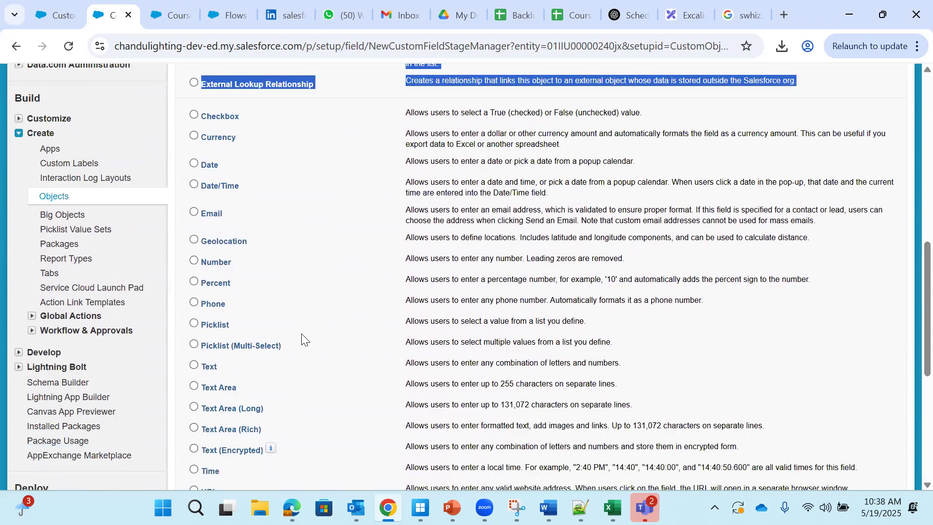
{"action": "scroll", "coordinate": [301, 339], "scroll_direction": "up", "scroll_amount": 2}
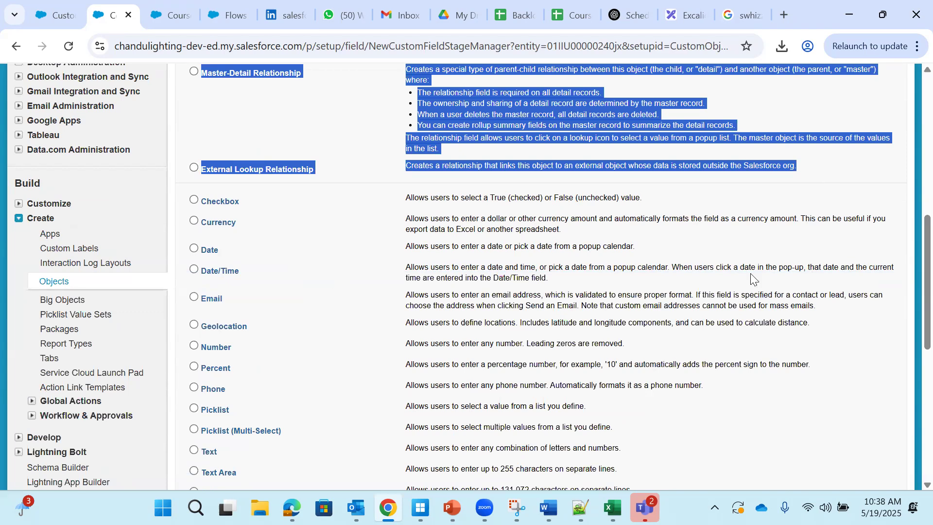
{"action": "scroll", "coordinate": [752, 278], "scroll_direction": "up", "scroll_amount": 3}
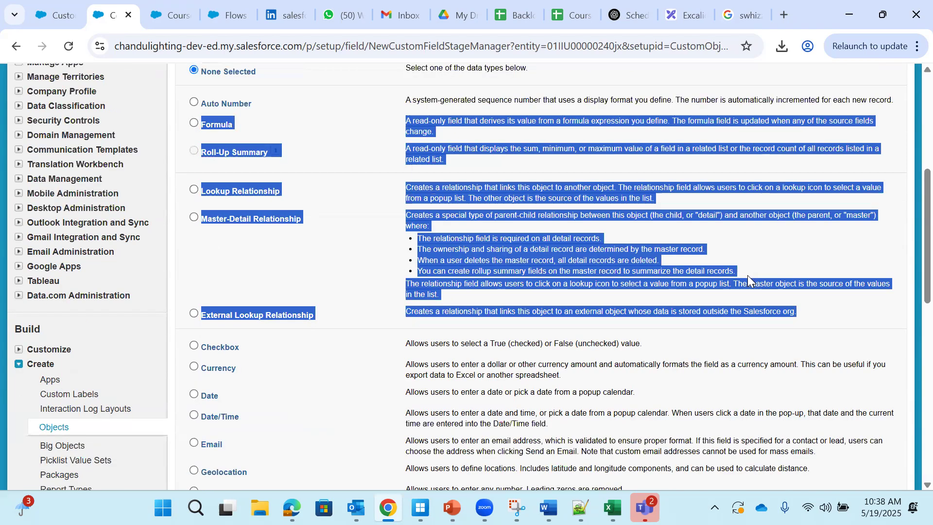
{"action": "scroll", "coordinate": [747, 275], "scroll_direction": "up", "scroll_amount": 1}
{"action": "scroll", "coordinate": [747, 275], "scroll_direction": "down", "scroll_amount": 1}
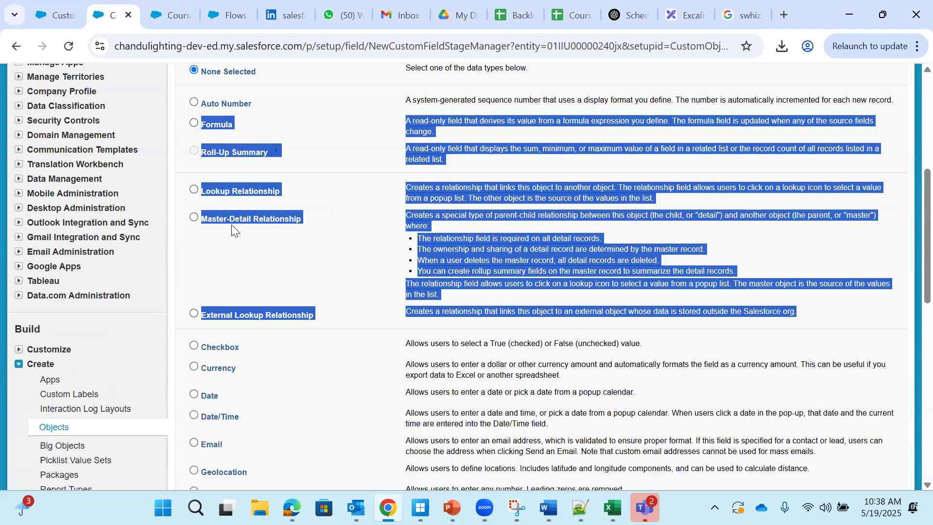
{"action": "scroll", "coordinate": [449, 289], "scroll_direction": "down", "scroll_amount": 1}
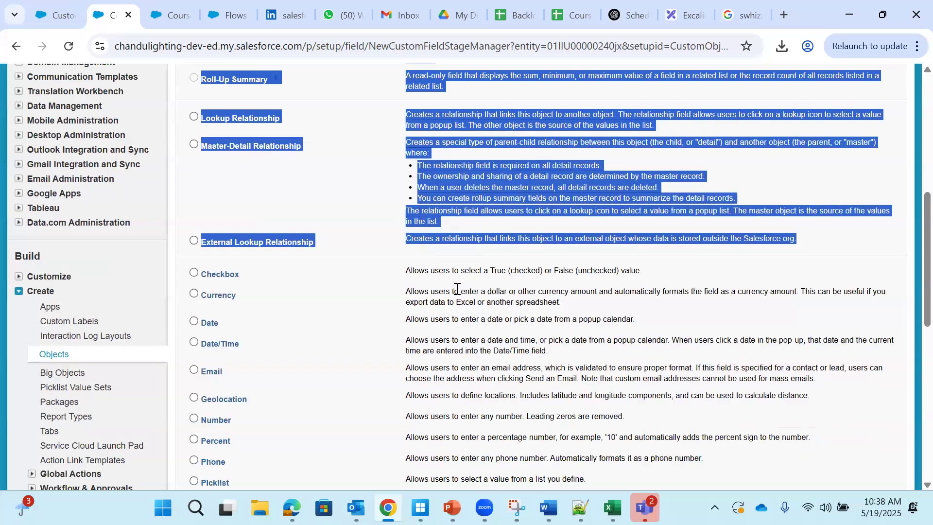
{"action": "scroll", "coordinate": [388, 291], "scroll_direction": "down", "scroll_amount": 1}
Step: Examine the basic data types one by one, including Date/Time, Number, Currency, Text Area, Text Area (Long) and Text (Encrypted)
{"action": "left_click", "coordinate": [239, 283]}
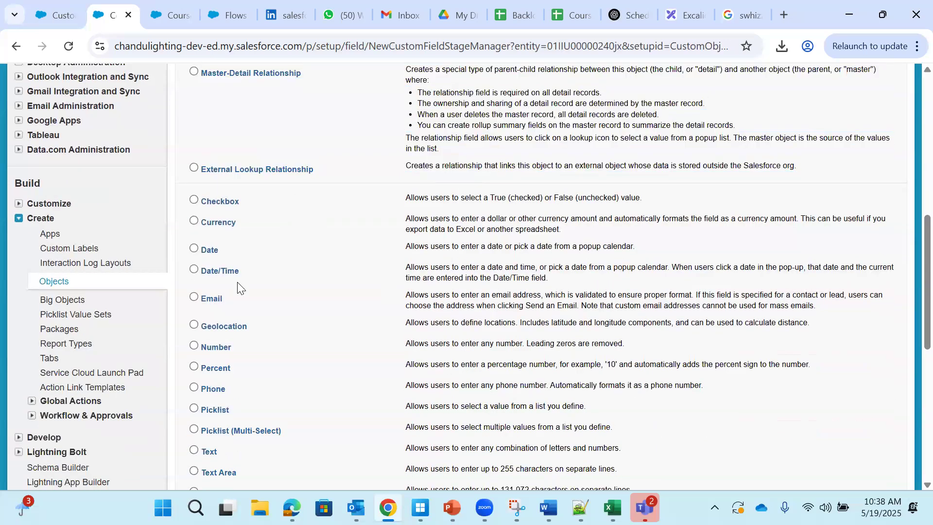
{"action": "left_click_drag", "start_coordinate": [203, 258], "coordinate": [326, 282]}
{"action": "scroll", "coordinate": [326, 278], "scroll_direction": "down", "scroll_amount": 1}
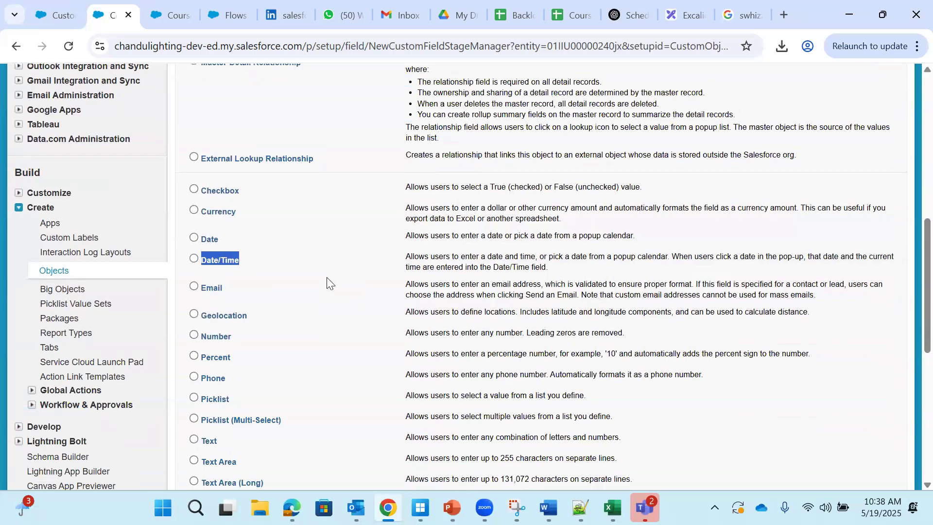
{"action": "scroll", "coordinate": [210, 281], "scroll_direction": "down", "scroll_amount": 1}
{"action": "left_click_drag", "start_coordinate": [202, 275], "coordinate": [228, 281]}
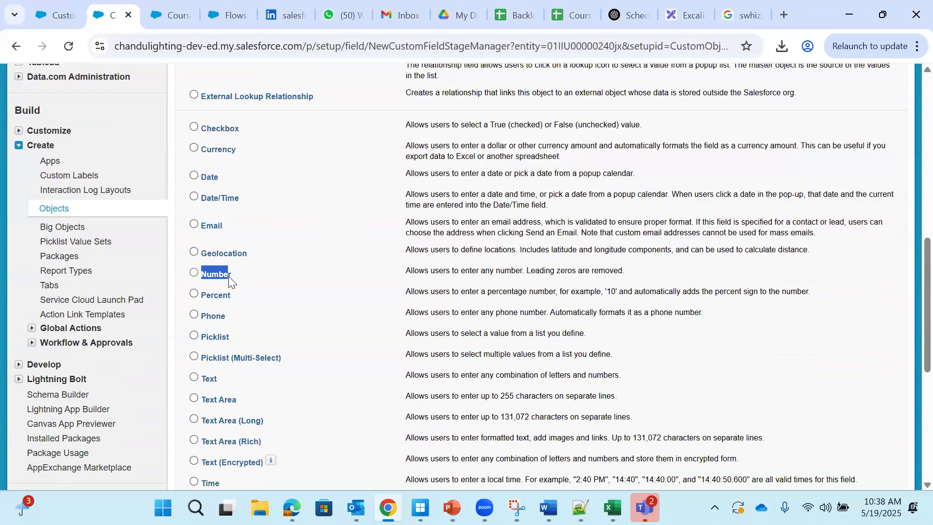
{"action": "double_click", "coordinate": [234, 153]}
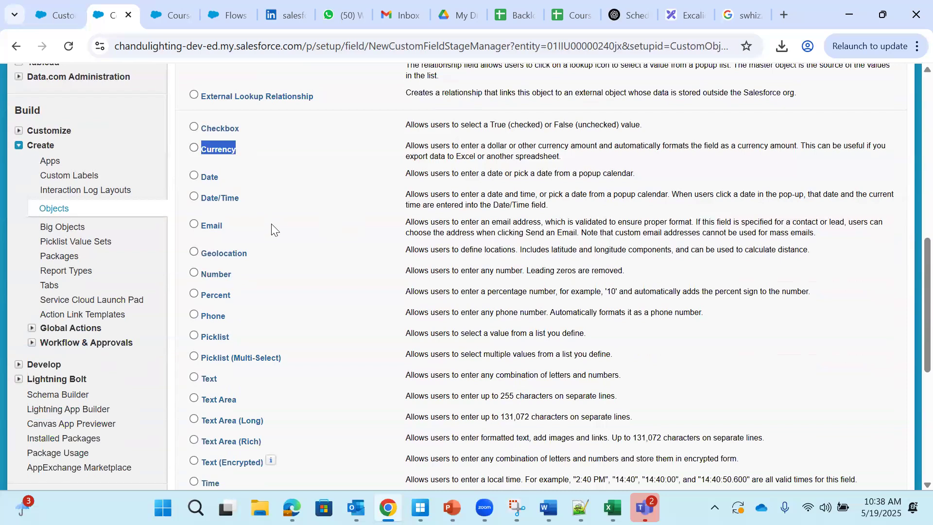
{"action": "scroll", "coordinate": [277, 333], "scroll_direction": "down", "scroll_amount": 1}
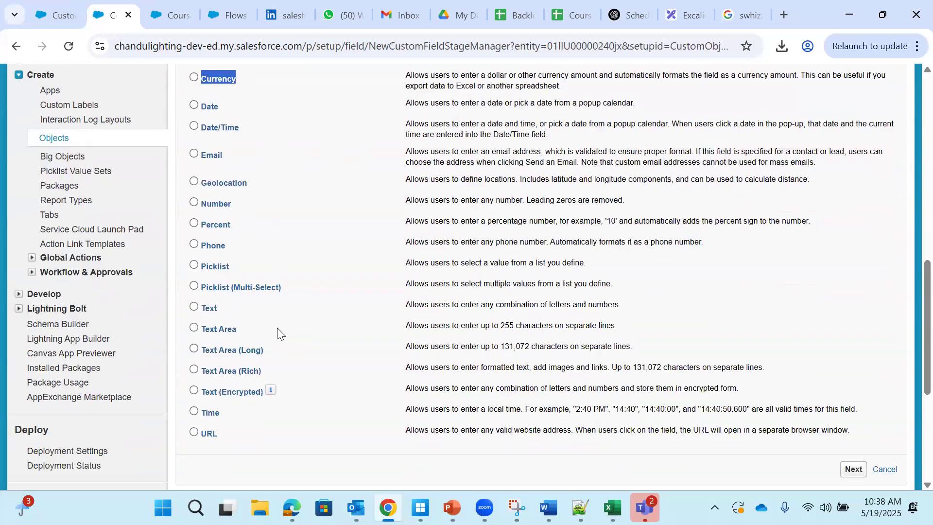
{"action": "left_click_drag", "start_coordinate": [202, 326], "coordinate": [240, 324]}
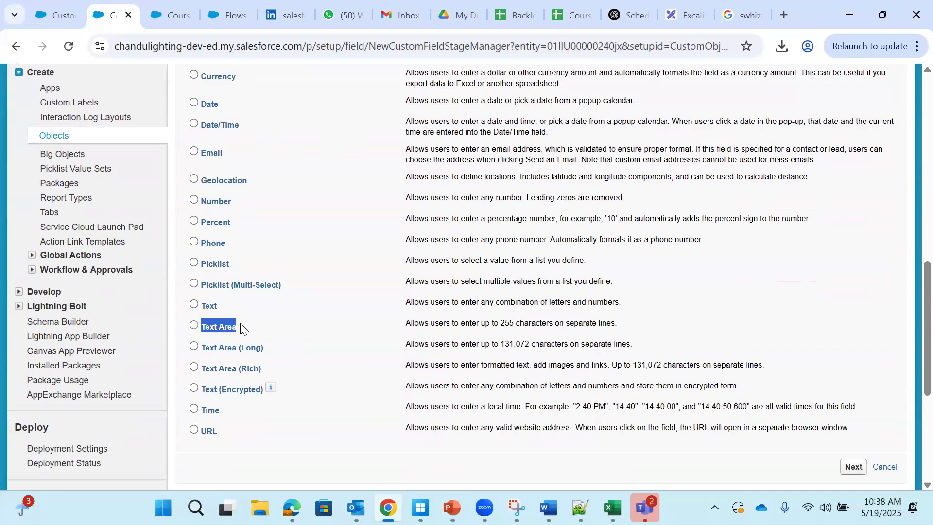
{"action": "left_click_drag", "start_coordinate": [205, 352], "coordinate": [260, 348]}
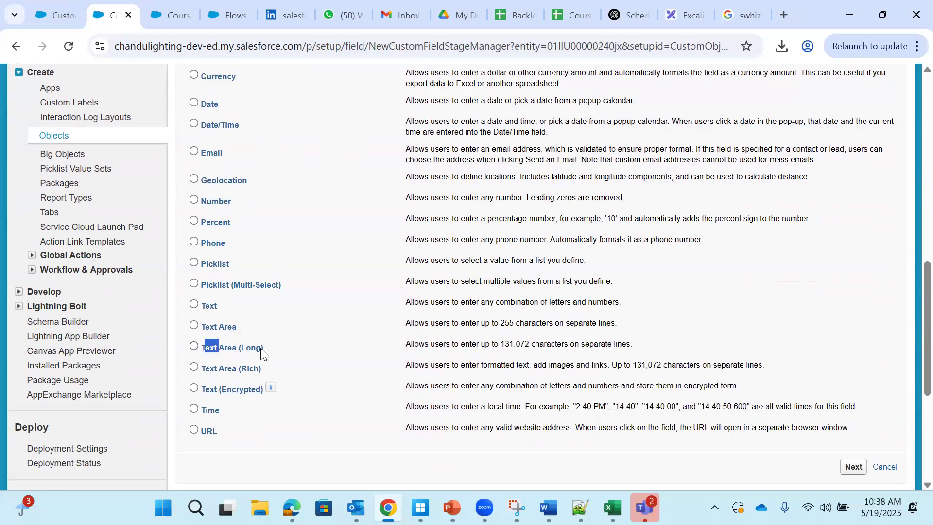
{"action": "left_click_drag", "start_coordinate": [201, 307], "coordinate": [259, 329]}
{"action": "left_click_drag", "start_coordinate": [204, 356], "coordinate": [292, 358]}
{"action": "left_click_drag", "start_coordinate": [202, 395], "coordinate": [289, 393]}
{"action": "scroll", "coordinate": [290, 396], "scroll_direction": "up", "scroll_amount": 1}
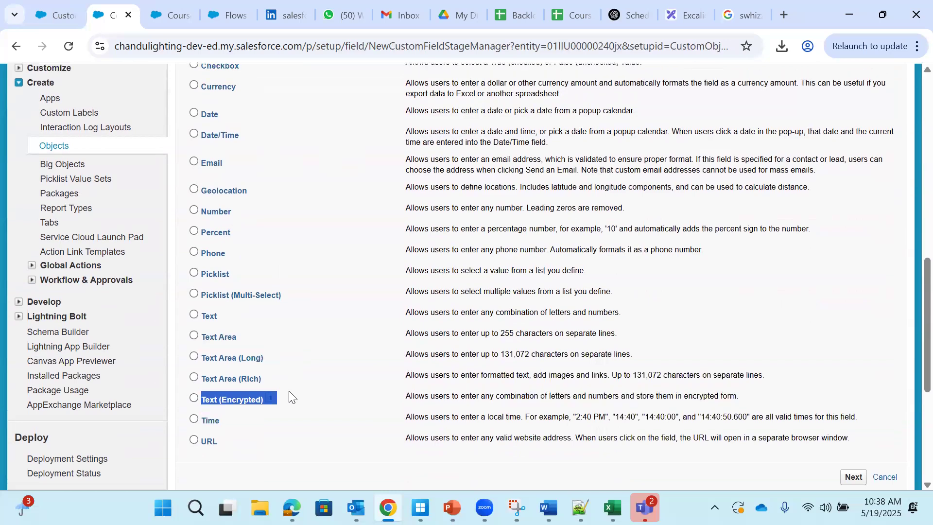
{"action": "scroll", "coordinate": [290, 397], "scroll_direction": "up", "scroll_amount": 4}
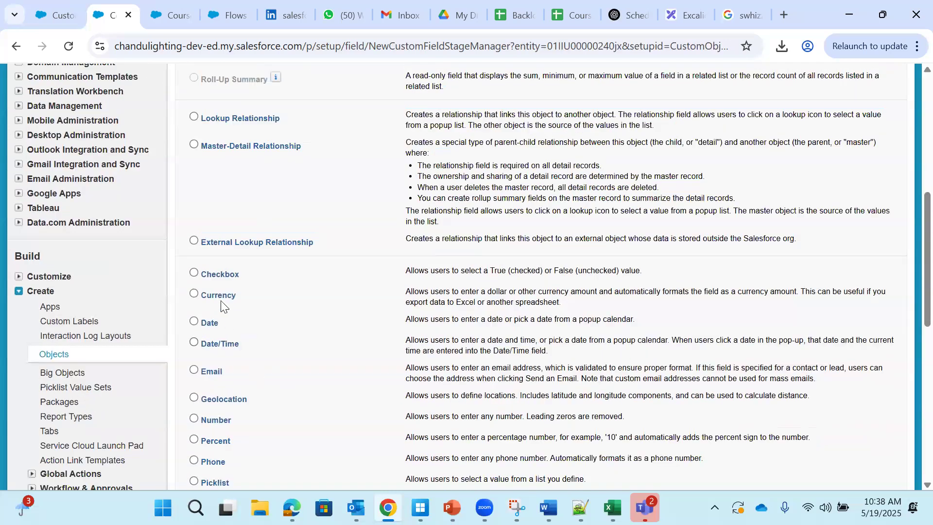
Step: Choose Checkbox as the data type of the new Courses custom field and continue to its details
{"action": "left_click_drag", "start_coordinate": [199, 281], "coordinate": [224, 282]}
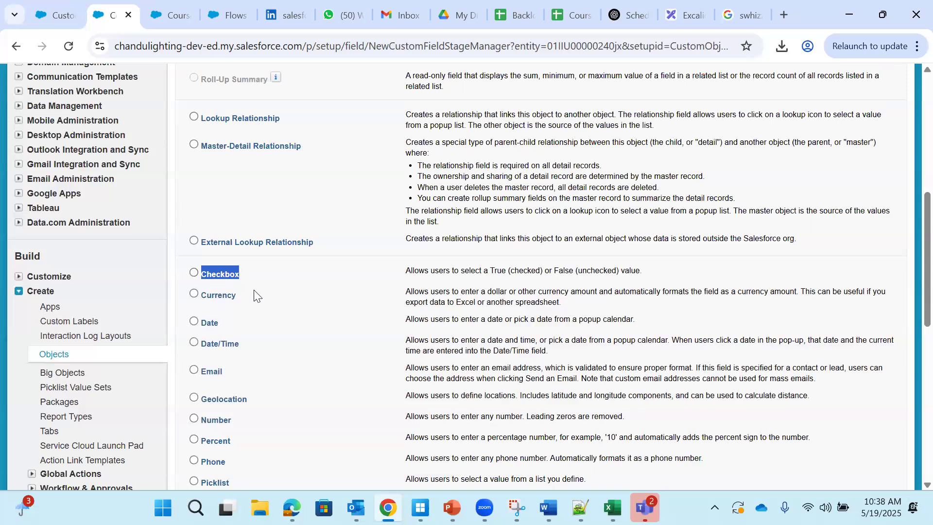
{"action": "scroll", "coordinate": [253, 292], "scroll_direction": "up", "scroll_amount": 3}
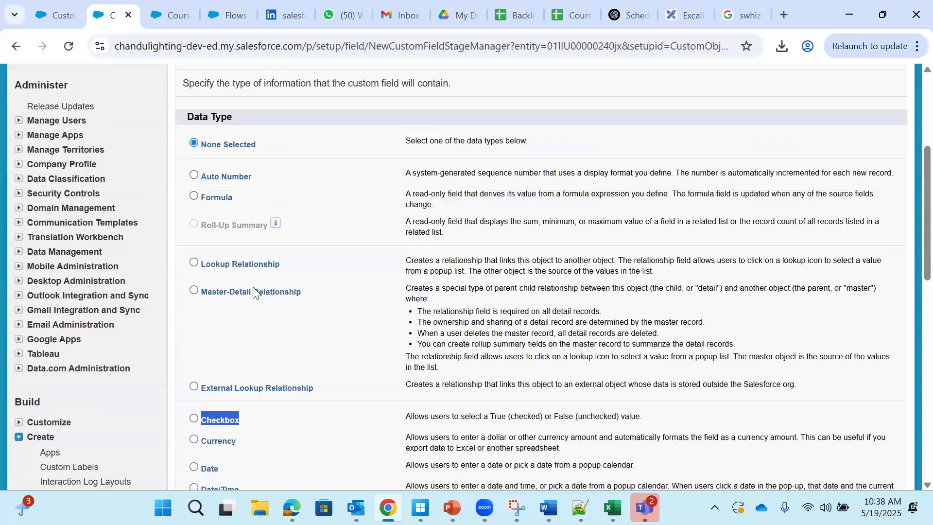
{"action": "scroll", "coordinate": [251, 293], "scroll_direction": "down", "scroll_amount": 1}
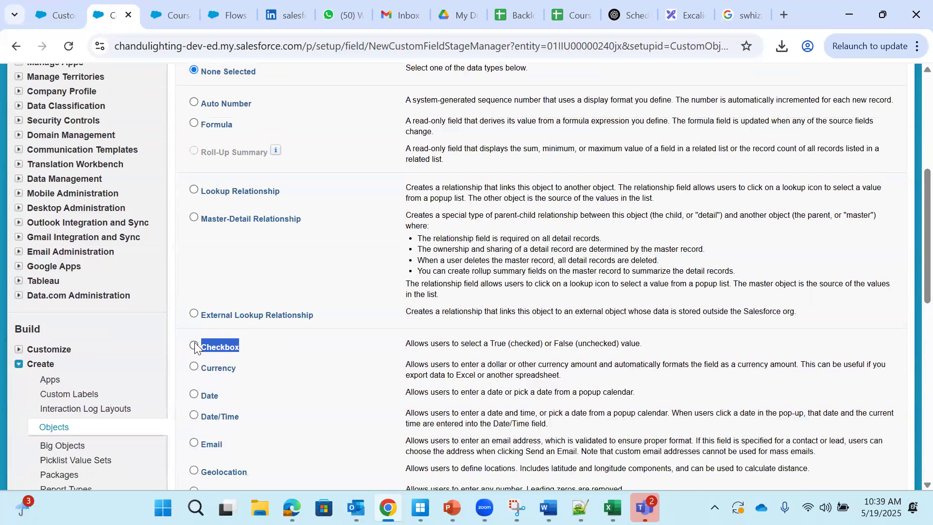
{"action": "key", "text": "ctrl+Tab"}
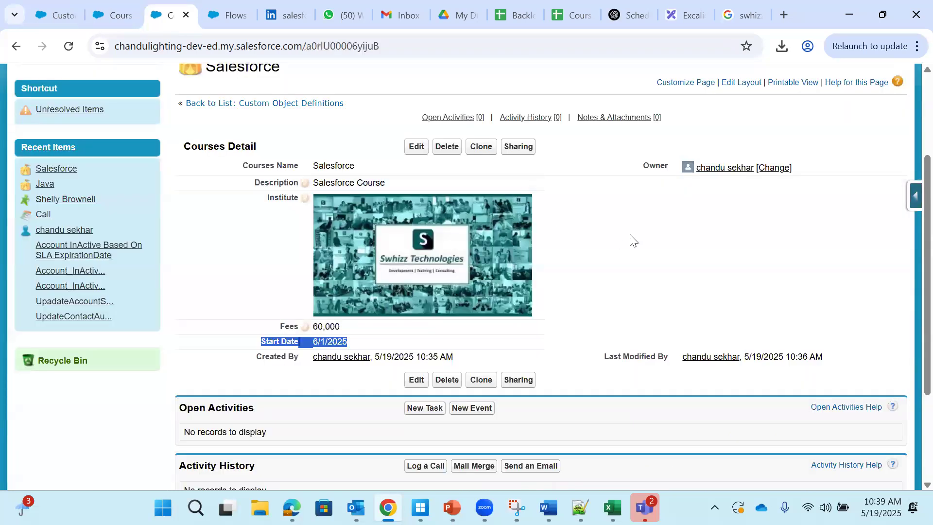
{"action": "left_click", "coordinate": [118, 17]}
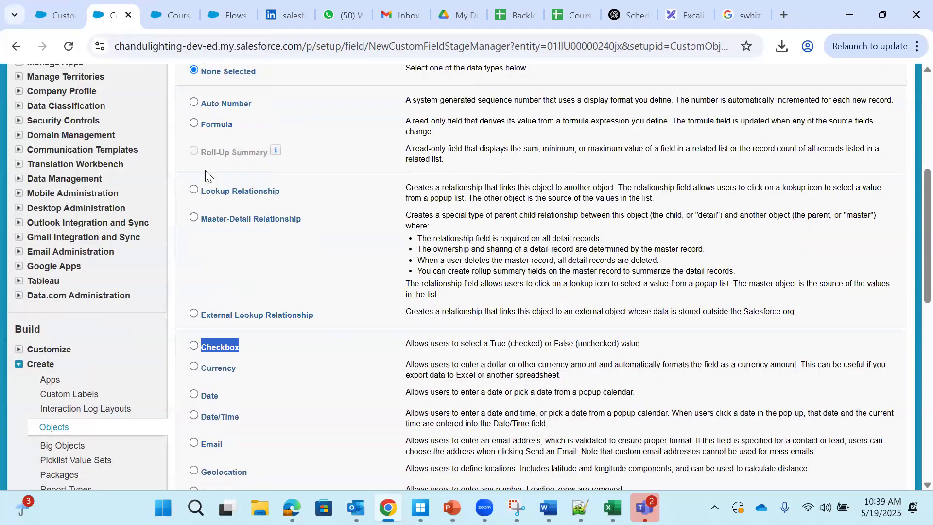
{"action": "left_click", "coordinate": [187, 348]}
{"action": "scroll", "coordinate": [680, 336], "scroll_direction": "down", "scroll_amount": 9}
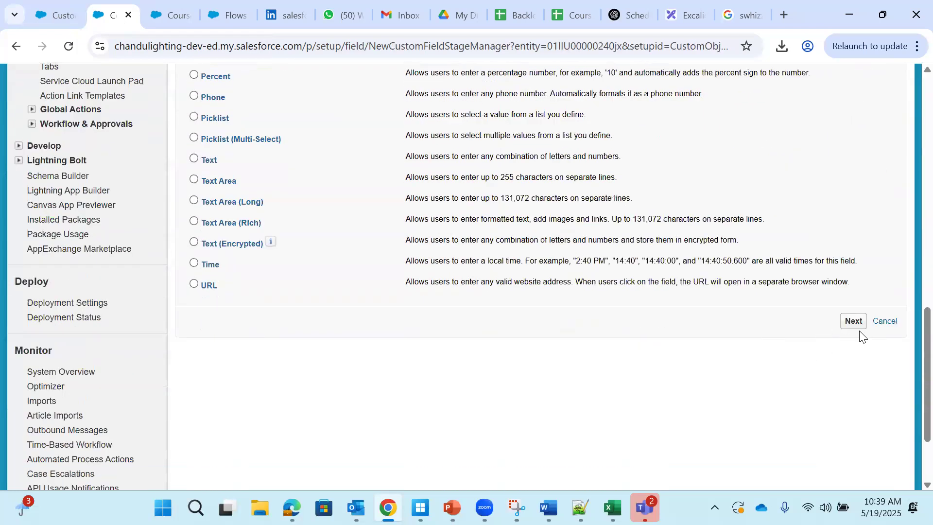
{"action": "left_click", "coordinate": [854, 322]}
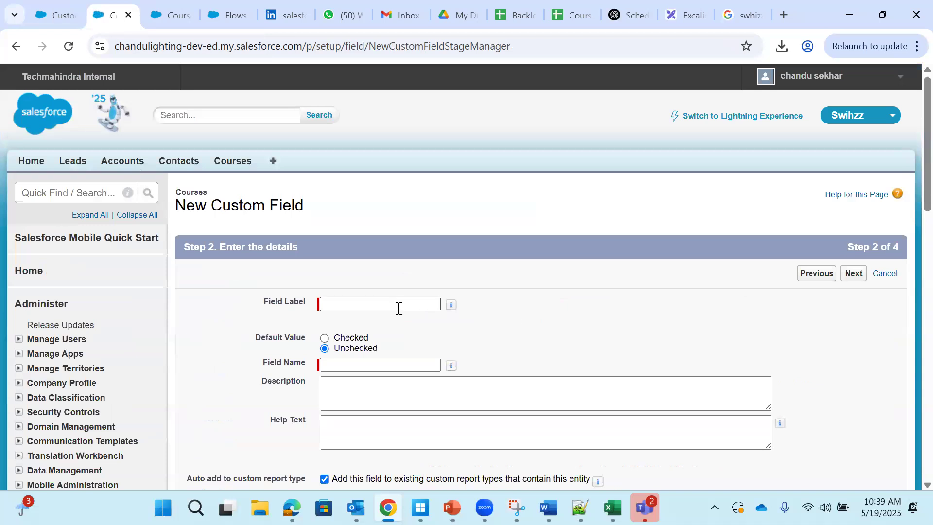
Step: Label the checkbox field Active and enter the description "Tells Current Course is active or not"
{"action": "left_click", "coordinate": [397, 307]}
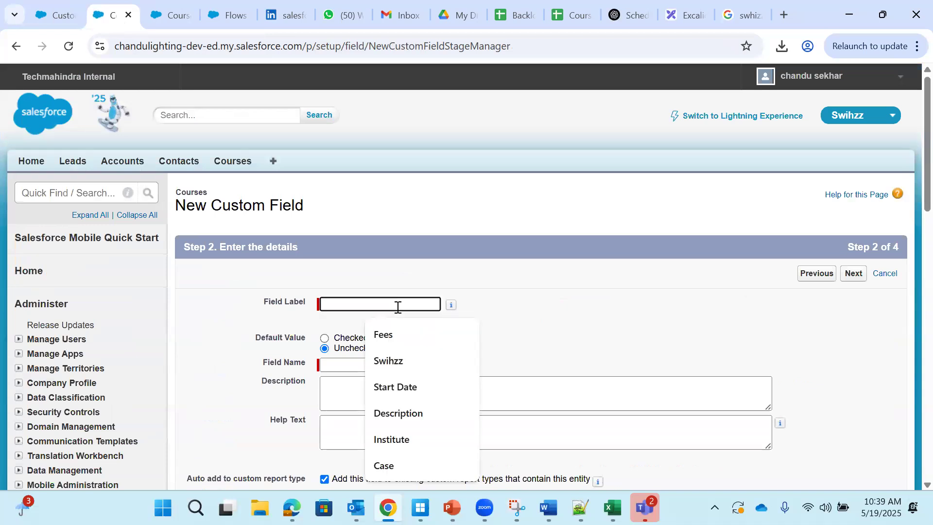
{"action": "type", "text": "Active"}
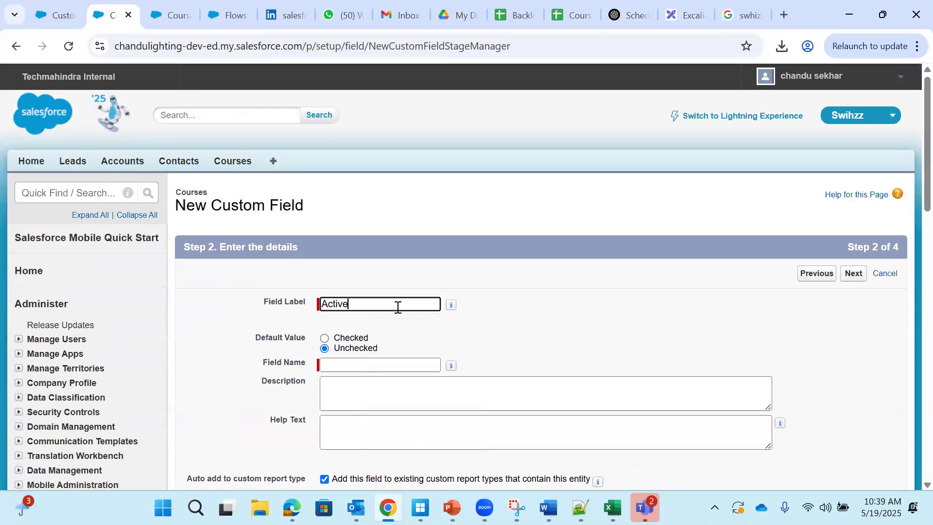
{"action": "left_click", "coordinate": [519, 302]}
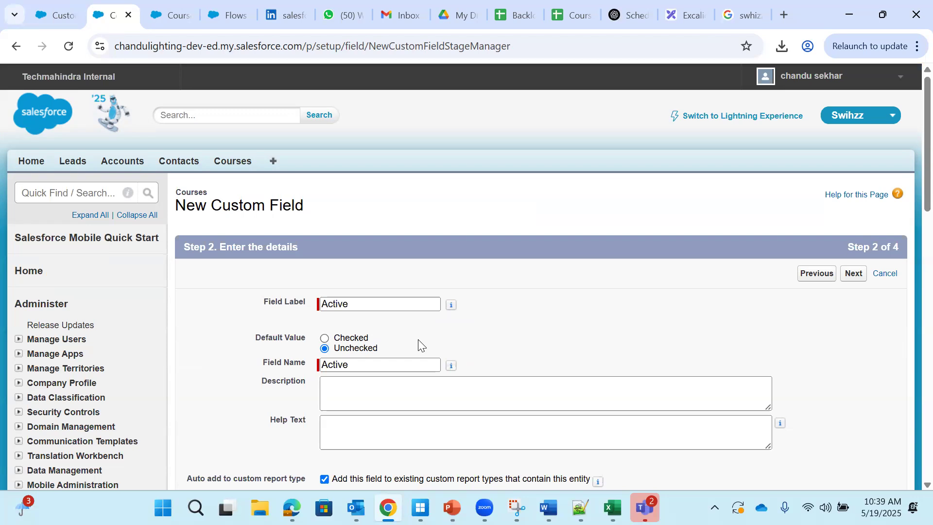
{"action": "left_click", "coordinate": [378, 396]}
{"action": "type", "text": "Telle"}
{"action": "type", "text": " Current Course is active or not"}
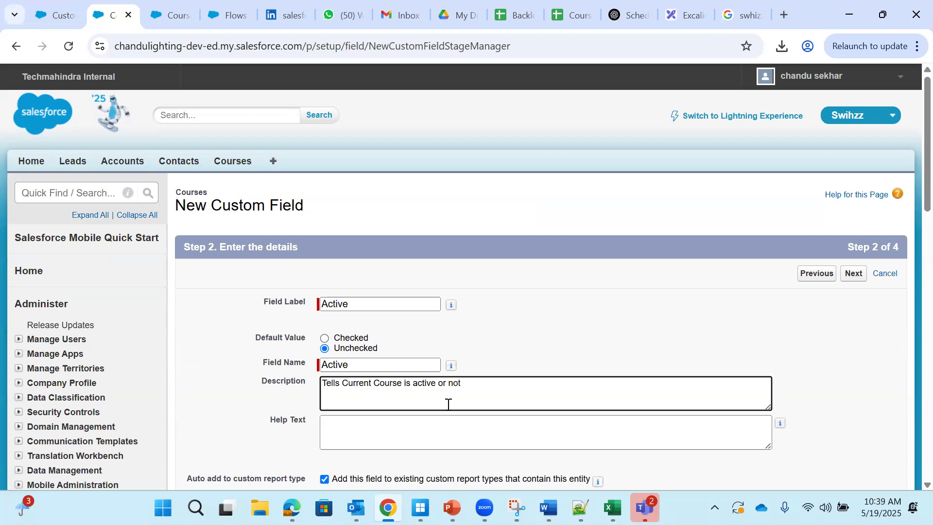
Step: Reuse the description "Tells Current Course is active or not" as the field's help text
{"action": "left_click_drag", "start_coordinate": [496, 382], "coordinate": [303, 390]}
{"action": "key", "text": "ctrl+c"}
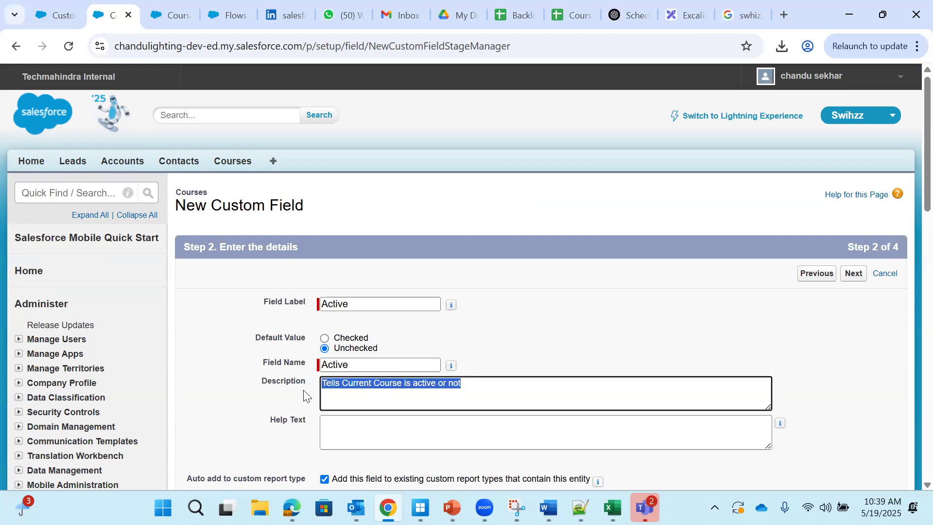
{"action": "left_click", "coordinate": [343, 429]}
{"action": "key", "text": "ctrl+v"}
{"action": "scroll", "coordinate": [503, 430], "scroll_direction": "down", "scroll_amount": 3}
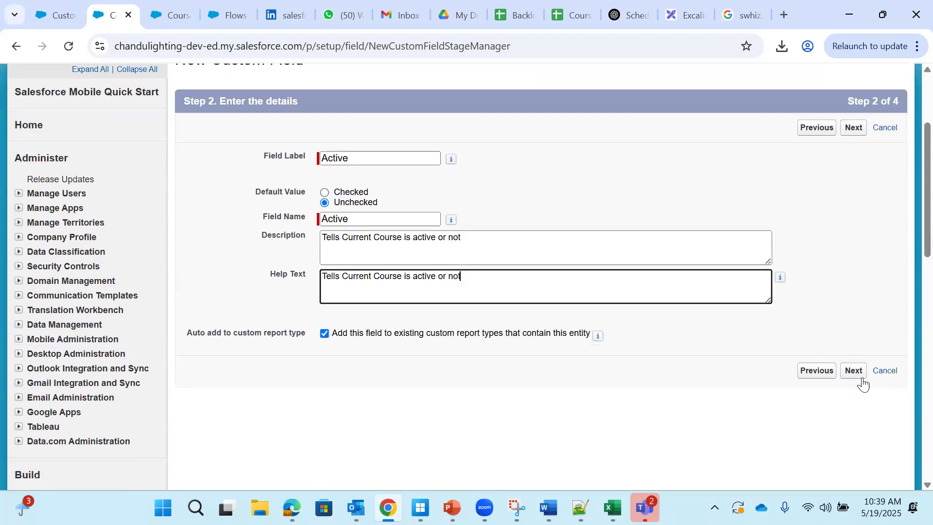
{"action": "left_click_drag", "start_coordinate": [184, 329], "coordinate": [358, 333]}
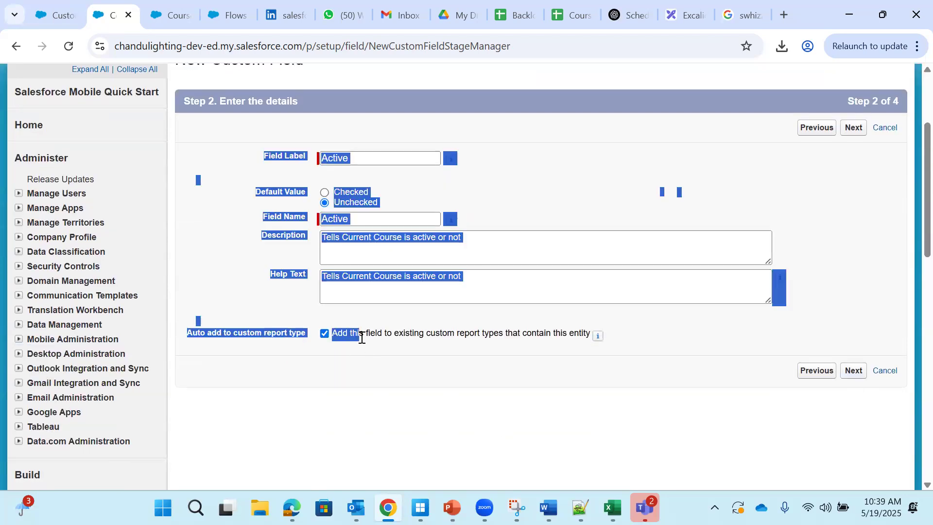
{"action": "left_click", "coordinate": [619, 337]}
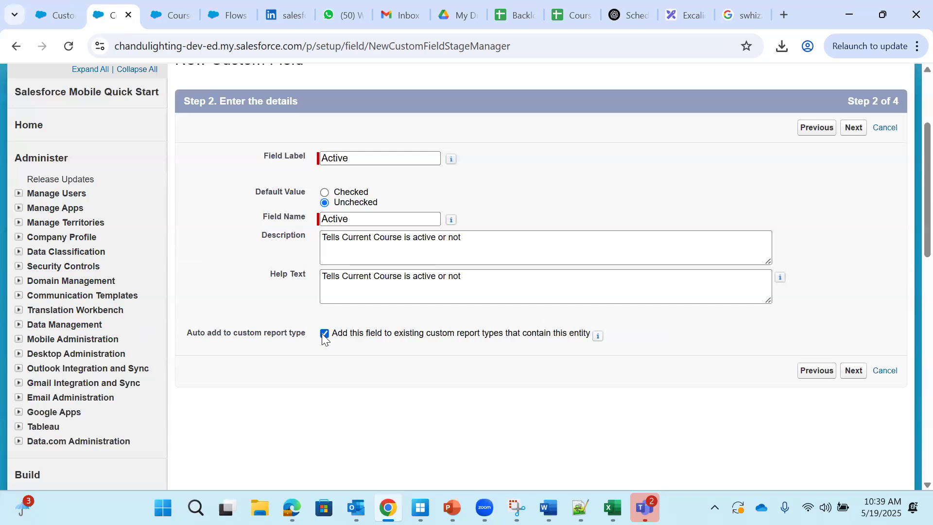
Step: Accept the default field-level security and the Courses Layout assignment for the Active field, and save it
{"action": "left_click", "coordinate": [848, 372]}
{"action": "scroll", "coordinate": [574, 377], "scroll_direction": "down", "scroll_amount": 7}
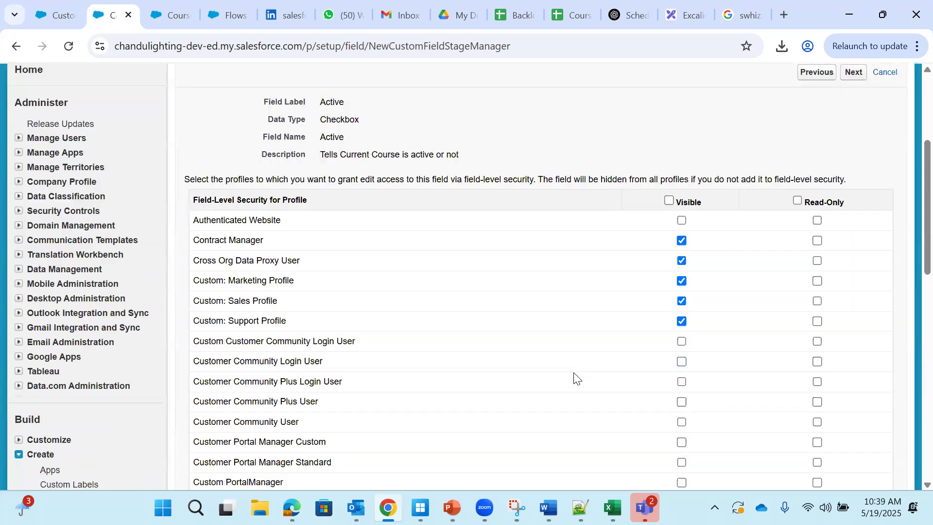
{"action": "scroll", "coordinate": [237, 447], "scroll_direction": "down", "scroll_amount": 3}
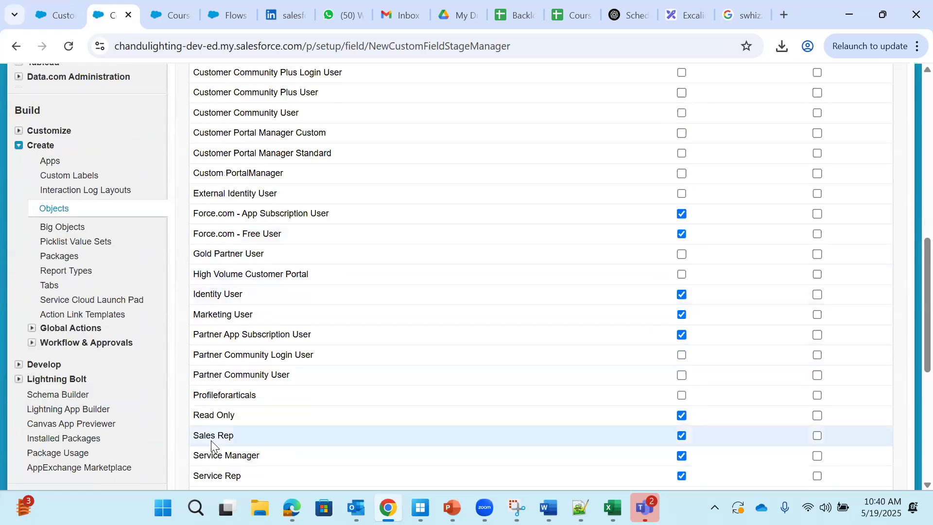
{"action": "scroll", "coordinate": [633, 431], "scroll_direction": "up", "scroll_amount": 10}
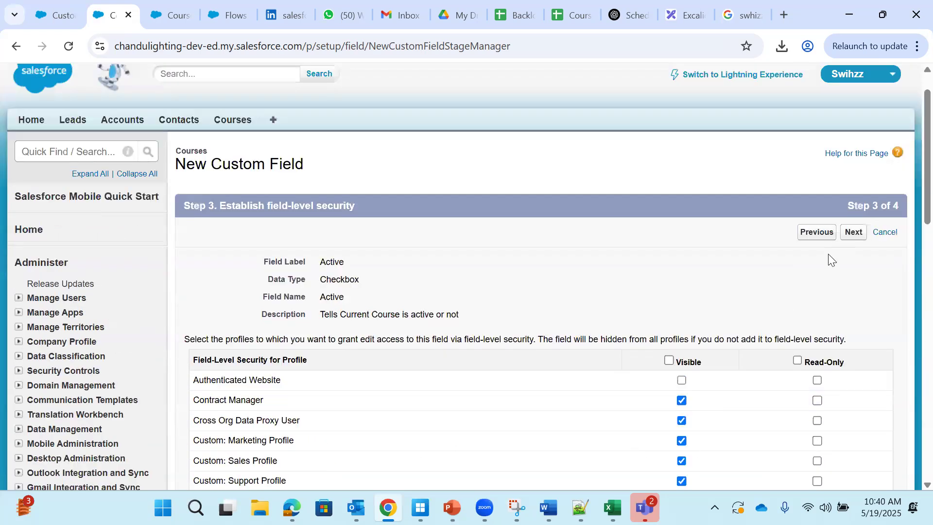
{"action": "left_click", "coordinate": [854, 274]}
{"action": "scroll", "coordinate": [593, 287], "scroll_direction": "down", "scroll_amount": 1}
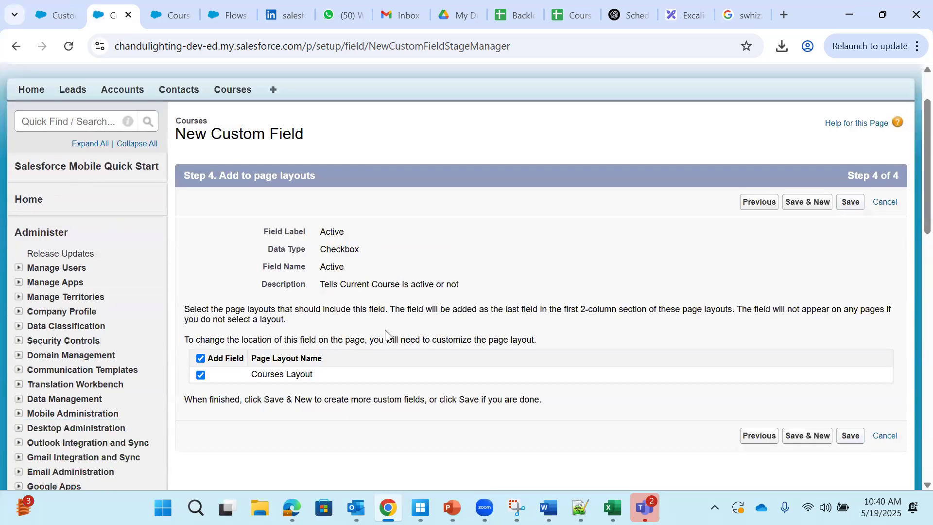
{"action": "left_click", "coordinate": [845, 204]}
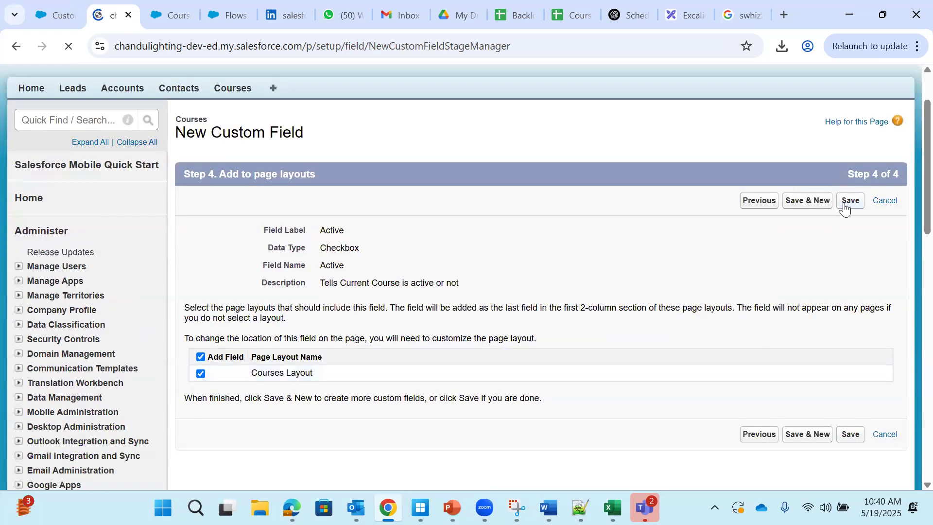
Step: Check the Active field's API name and data type on the Courses object, and look for it on the refreshed Salesforce course record
{"action": "scroll", "coordinate": [371, 398], "scroll_direction": "down", "scroll_amount": 7}
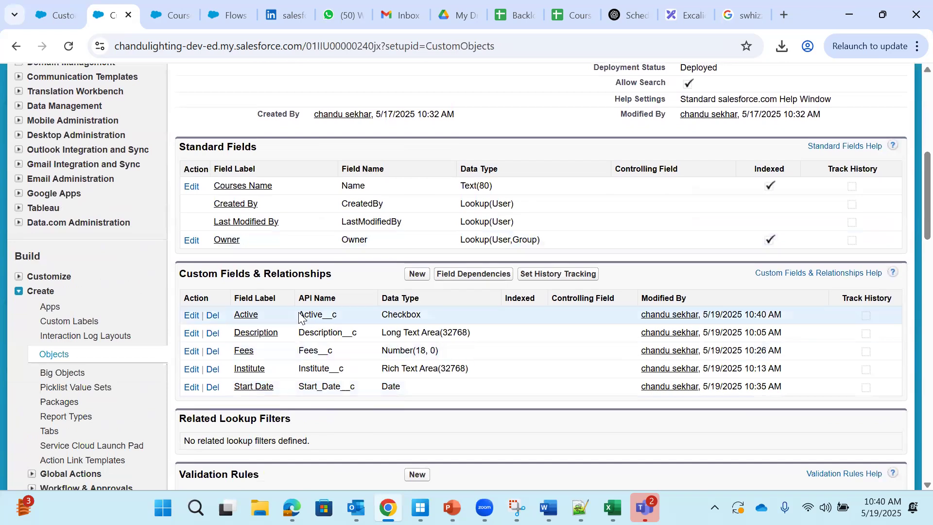
{"action": "double_click", "coordinate": [328, 316]}
{"action": "left_click_drag", "start_coordinate": [382, 315], "coordinate": [423, 317]}
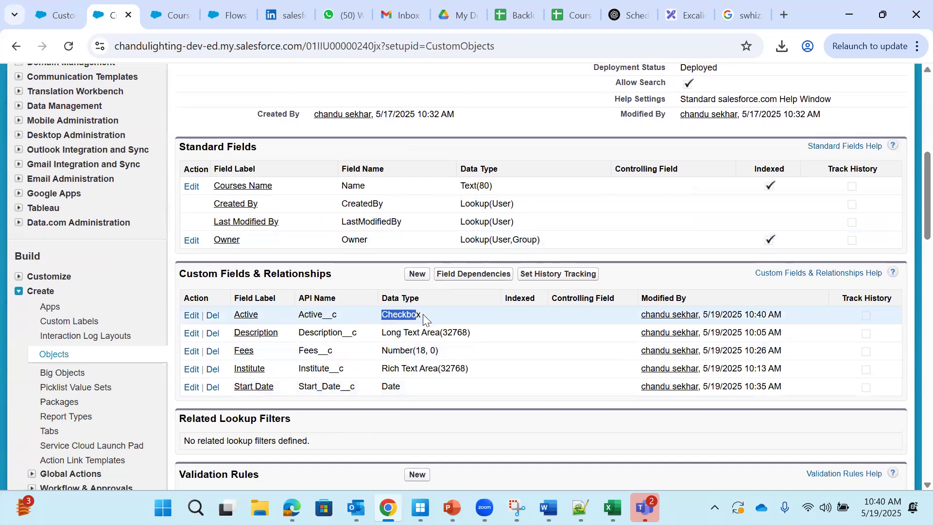
{"action": "left_click", "coordinate": [167, 11]}
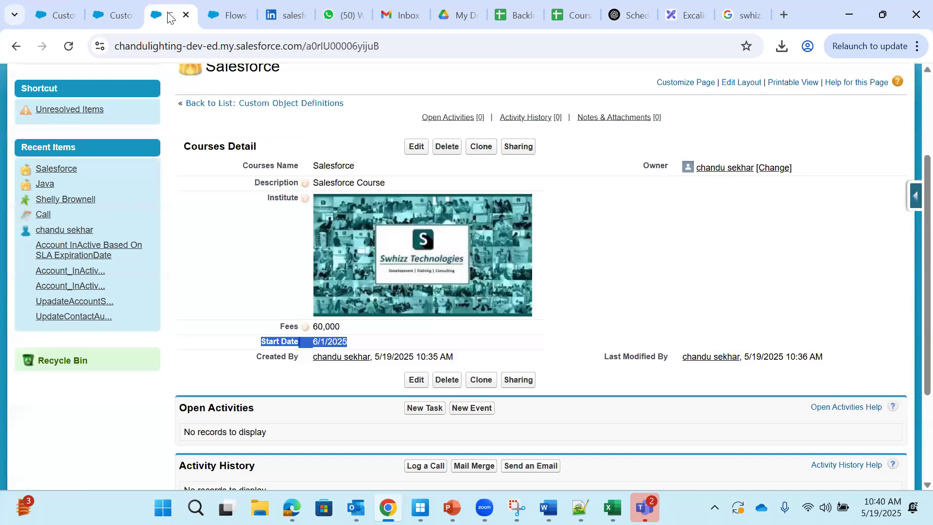
{"action": "left_click", "coordinate": [68, 46]}
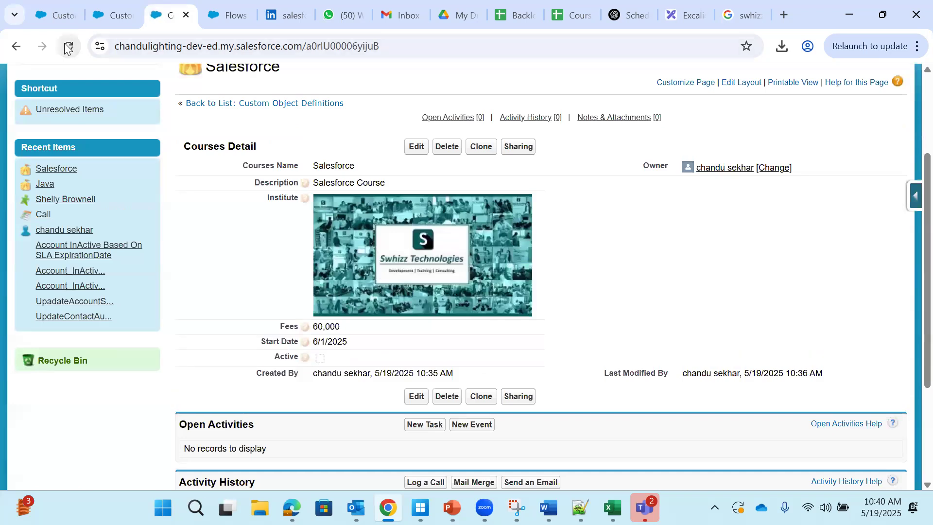
{"action": "left_click_drag", "start_coordinate": [271, 359], "coordinate": [300, 357]}
{"action": "mouse_move", "coordinate": [300, 357]}
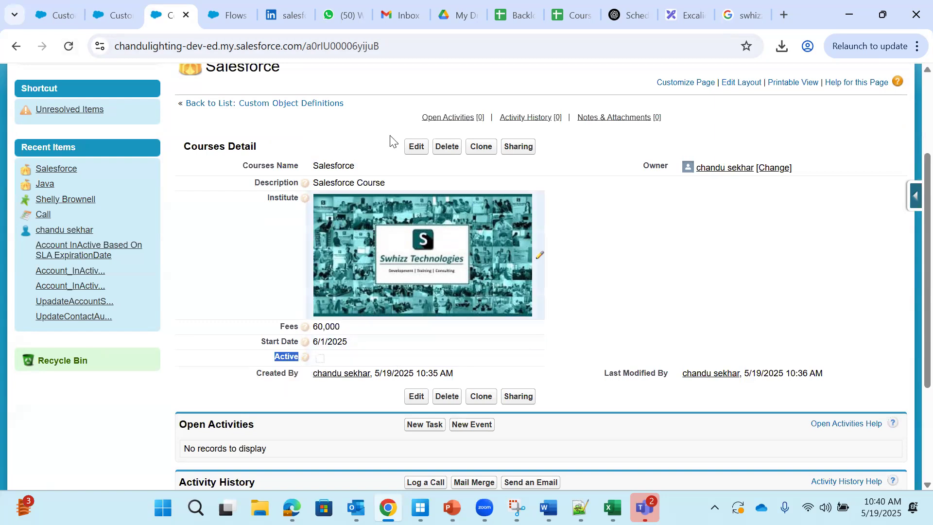
Step: Edit the Salesforce course record, tick its Active checkbox and save the record
{"action": "left_click", "coordinate": [417, 147]}
{"action": "scroll", "coordinate": [559, 262], "scroll_direction": "down", "scroll_amount": 4}
{"action": "scroll", "coordinate": [576, 328], "scroll_direction": "down", "scroll_amount": 3}
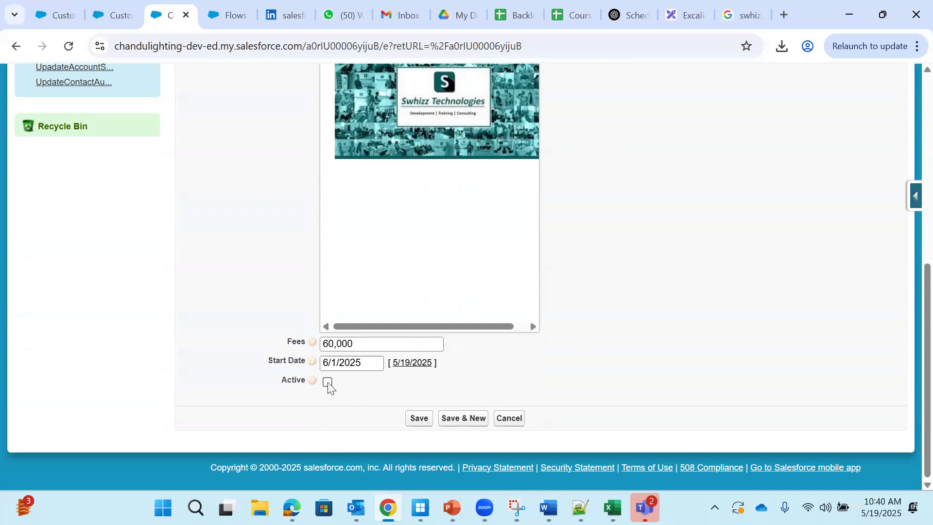
{"action": "left_click_drag", "start_coordinate": [276, 380], "coordinate": [331, 386]}
{"action": "left_click", "coordinate": [327, 382]}
{"action": "left_click", "coordinate": [348, 399]}
{"action": "left_click", "coordinate": [327, 383]}
{"action": "left_click", "coordinate": [329, 382]}
{"action": "left_click", "coordinate": [420, 417]}
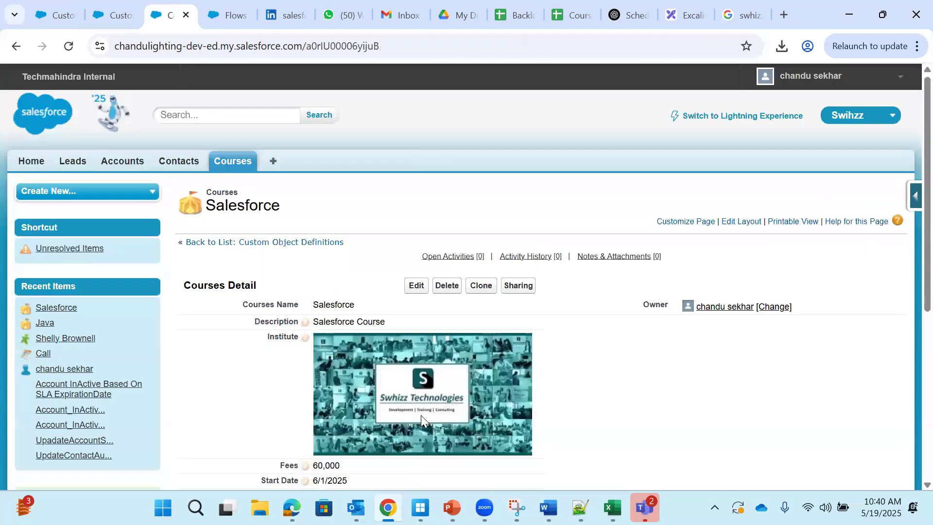
{"action": "scroll", "coordinate": [391, 337], "scroll_direction": "down", "scroll_amount": 3}
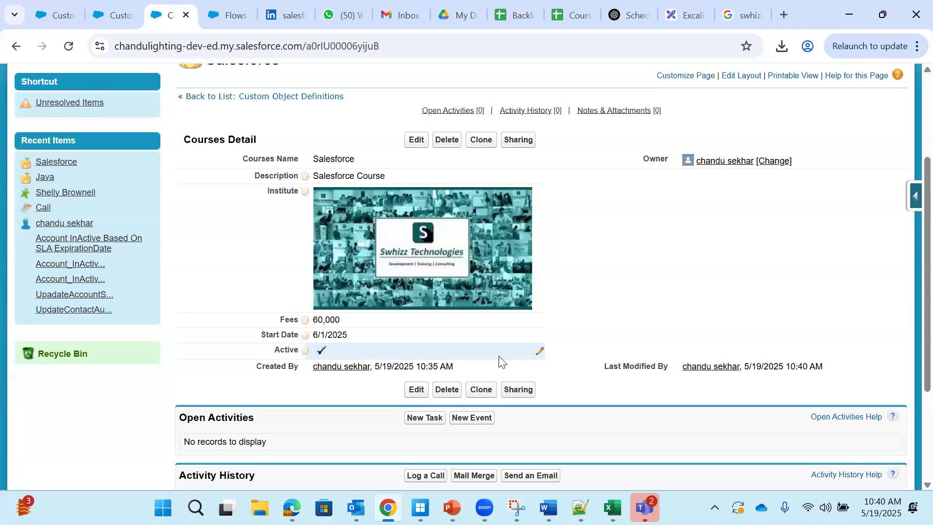
Step: Clear the Active checkbox by inline editing on the Salesforce course record and save the change
{"action": "mouse_move", "coordinate": [311, 337]}
{"action": "left_click_drag", "start_coordinate": [313, 335], "coordinate": [350, 337]}
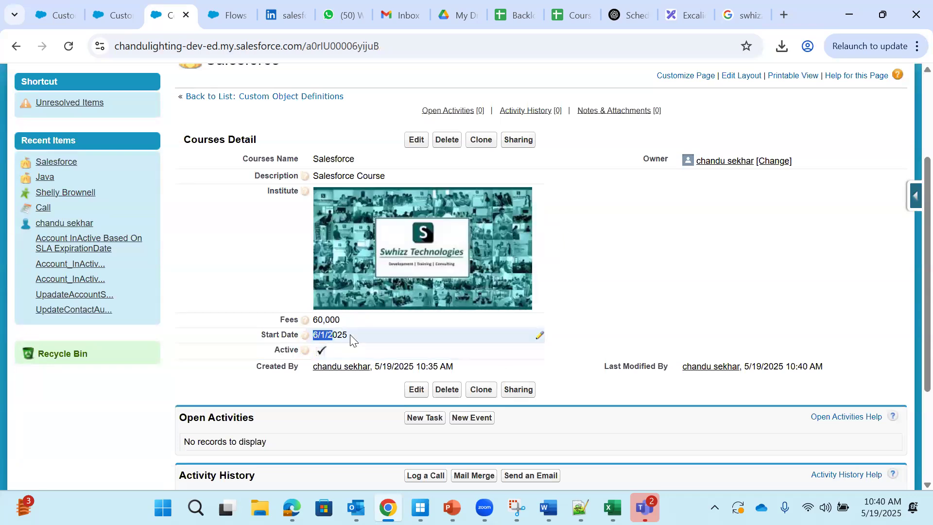
{"action": "left_click", "coordinate": [538, 359]}
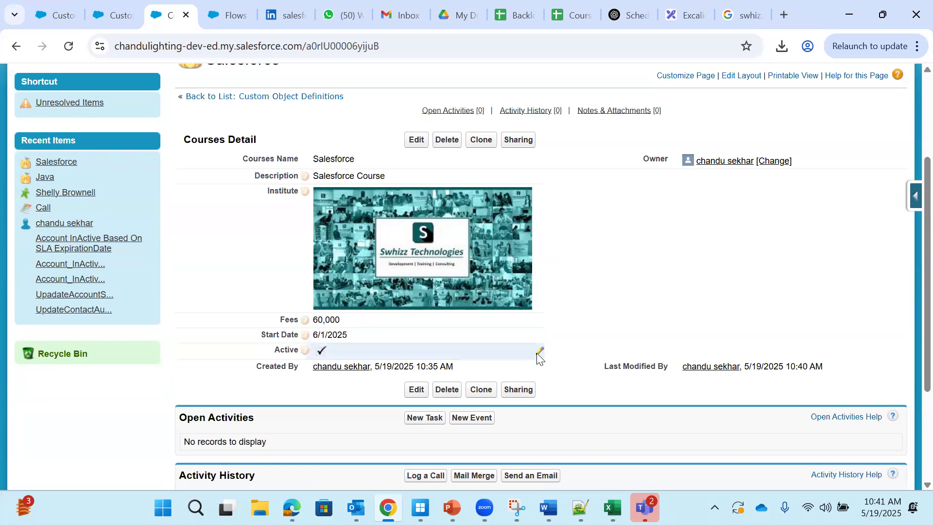
{"action": "double_click", "coordinate": [539, 349]}
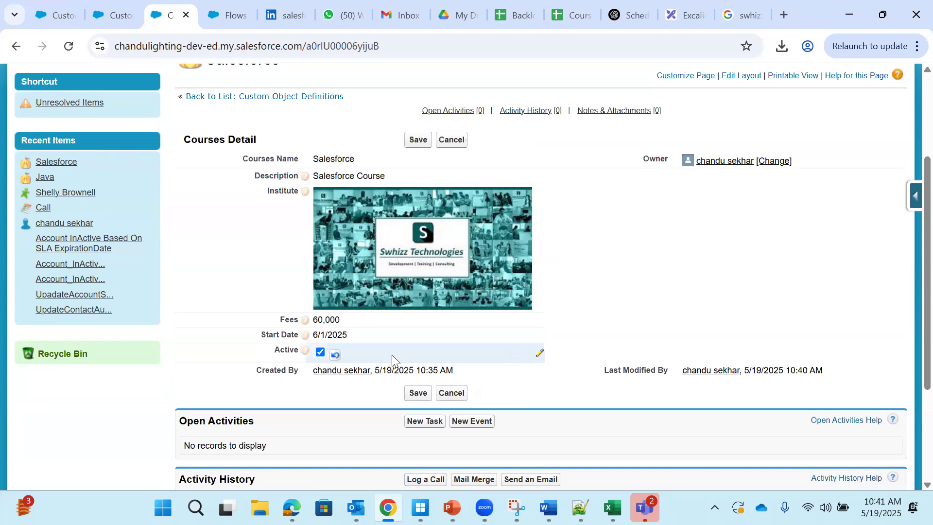
{"action": "left_click", "coordinate": [417, 139]}
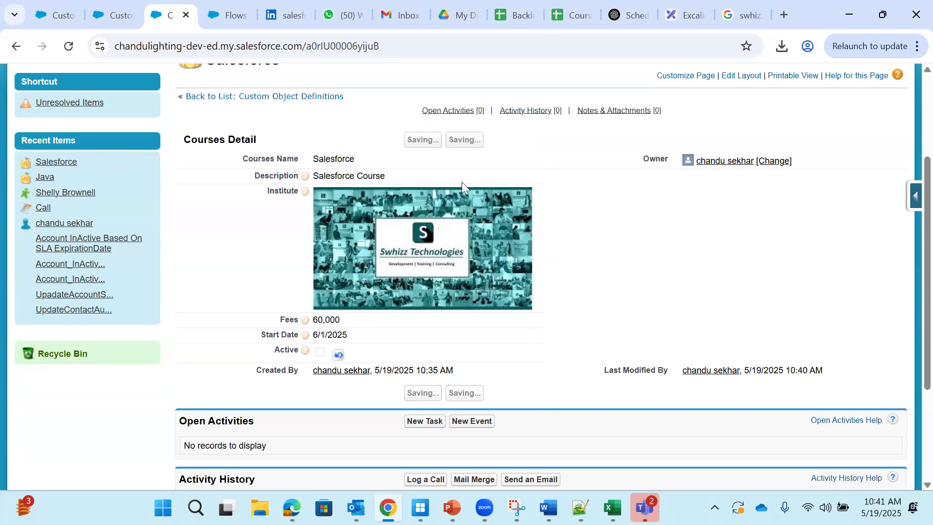
{"action": "scroll", "coordinate": [348, 401], "scroll_direction": "down", "scroll_amount": 3}
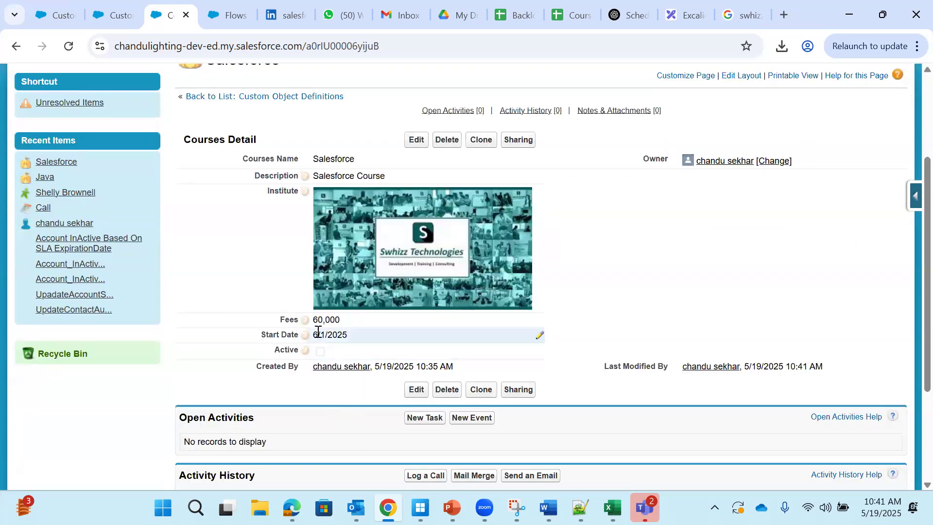
Step: Review the course's start date against its Active status, and inspect the Active field's API name on the Courses object
{"action": "left_click_drag", "start_coordinate": [355, 335], "coordinate": [312, 334]}
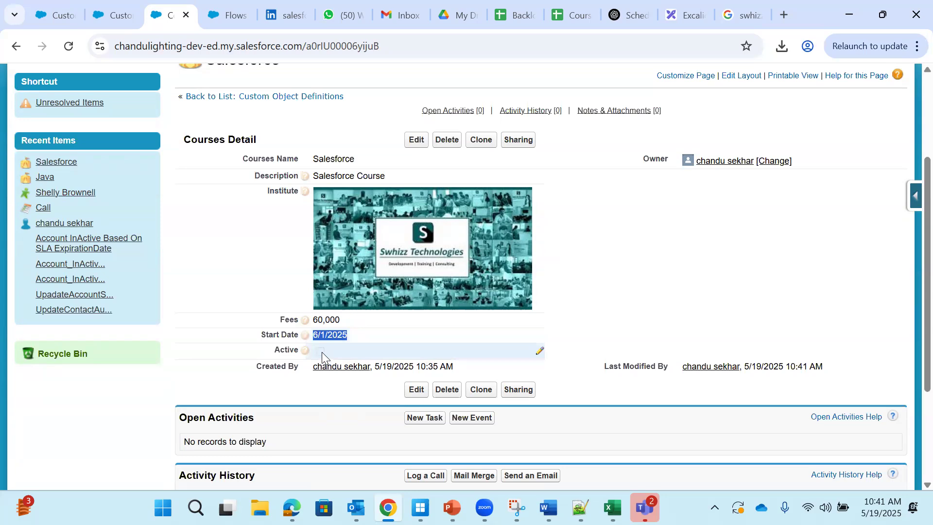
{"action": "left_click", "coordinate": [114, 16]}
{"action": "double_click", "coordinate": [309, 313]}
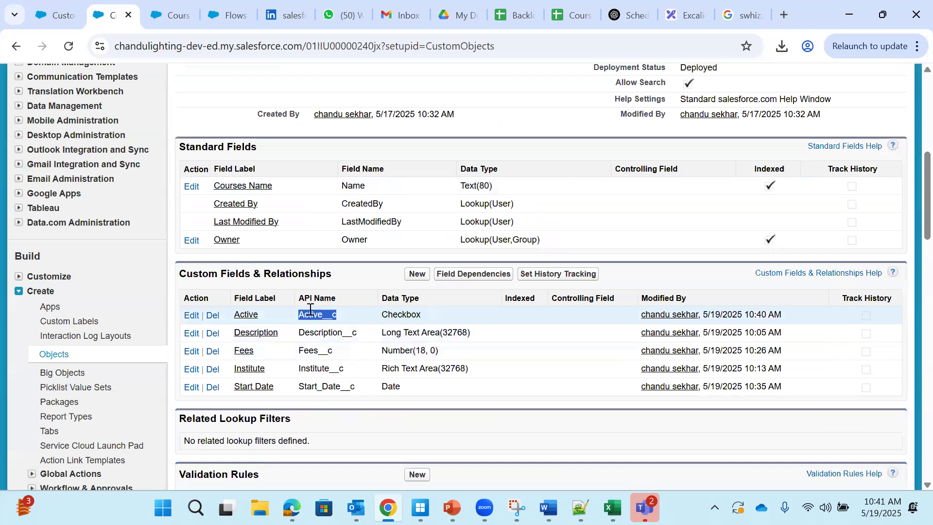
Step: In the Excalidraw Courses table, replace the CreatedBy column header with Active__c and enlarge it to fit the cell
{"action": "left_click", "coordinate": [682, 13]}
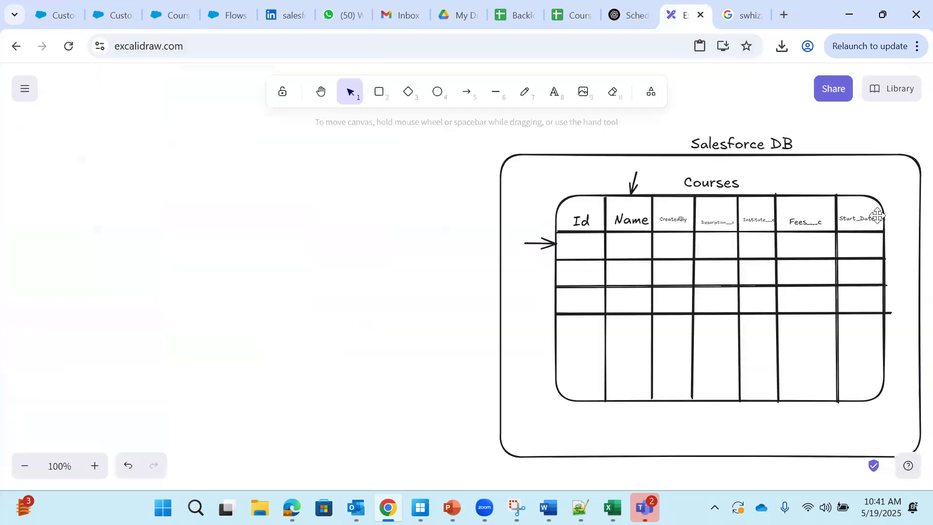
{"action": "double_click", "coordinate": [665, 217]}
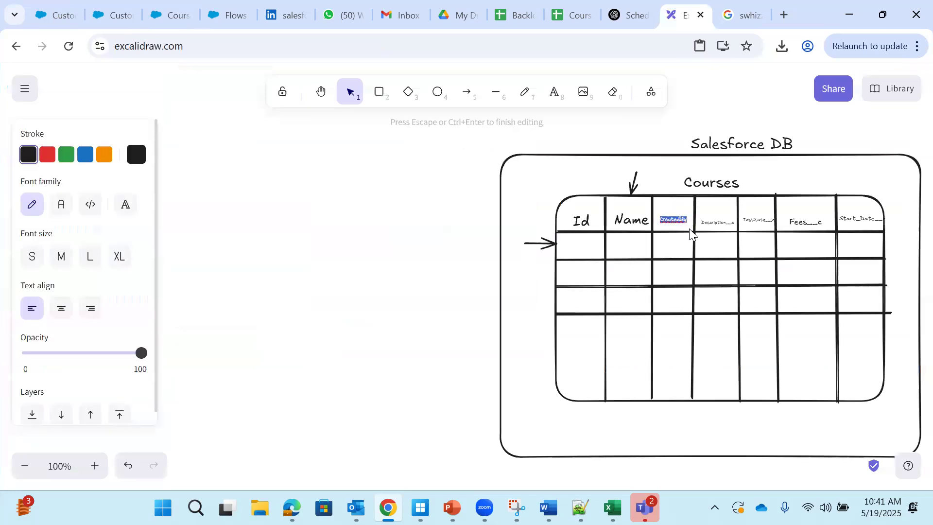
{"action": "key", "text": "BackSpace"}
{"action": "type", "text": "Active__c"}
{"action": "left_click", "coordinate": [674, 246]}
{"action": "left_click", "coordinate": [673, 221]}
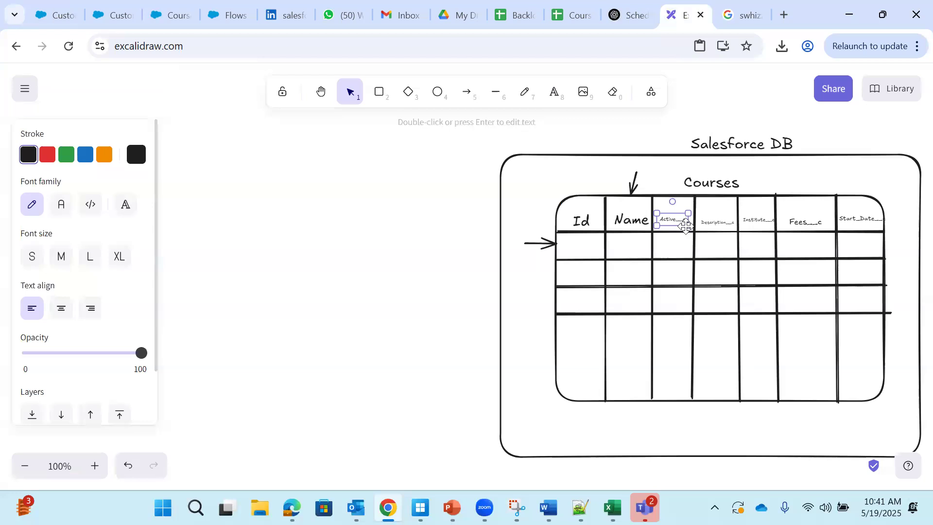
{"action": "left_click_drag", "start_coordinate": [685, 223], "coordinate": [689, 227]}
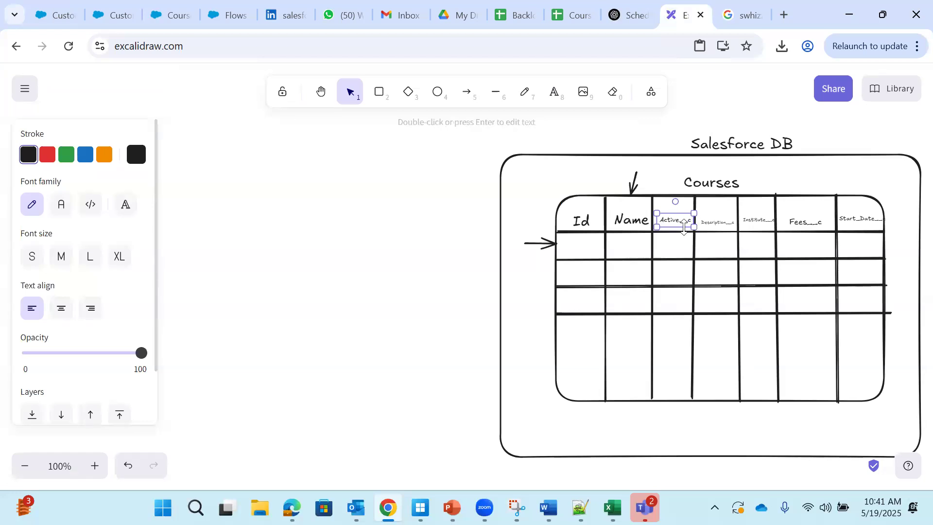
{"action": "left_click", "coordinate": [673, 252]}
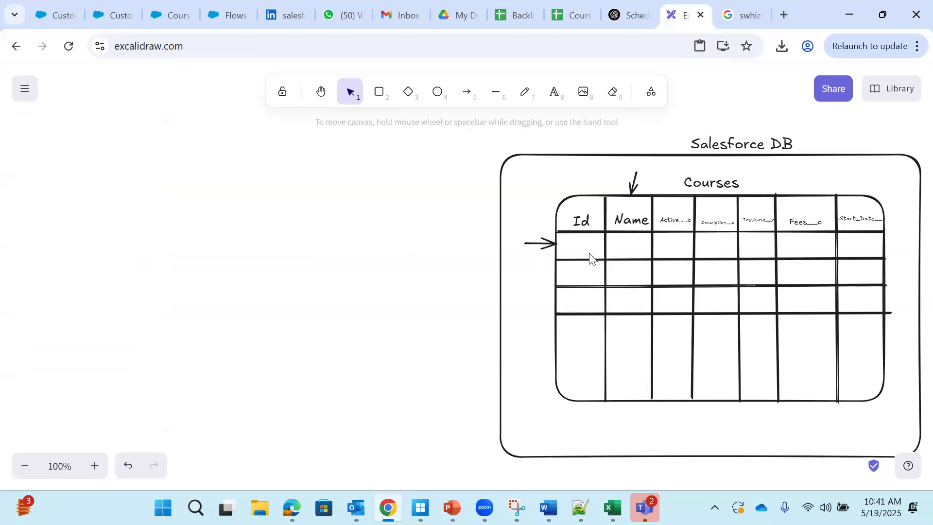
Step: Copy the course name Salesforce from the Salesforce record into the first row of Excalidraw's Name column, sized to fit the cell
{"action": "left_click", "coordinate": [165, 16]}
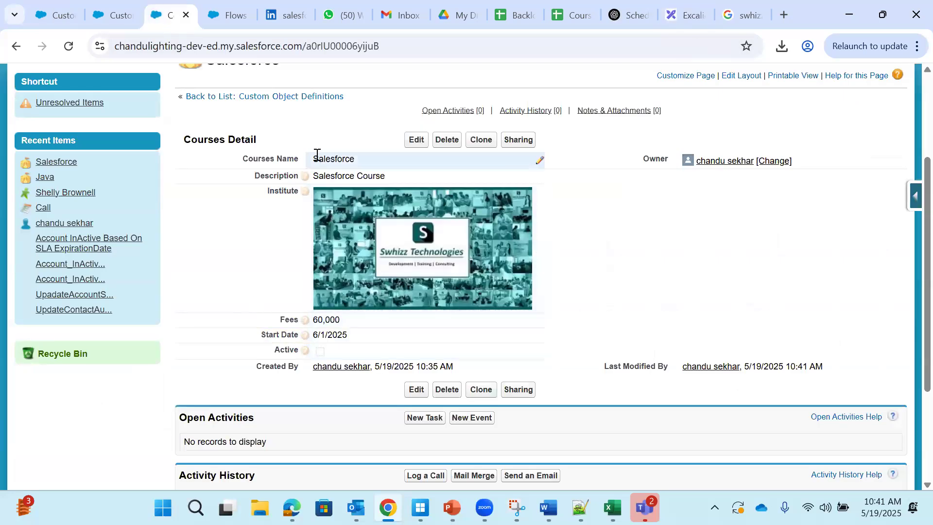
{"action": "double_click", "coordinate": [361, 159]}
{"action": "key", "text": "ctrl+c"}
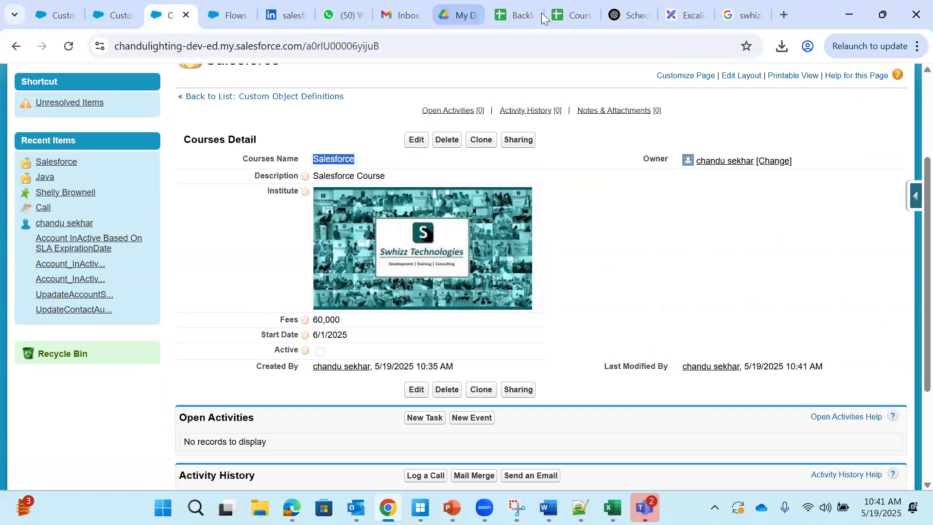
{"action": "left_click", "coordinate": [678, 20]}
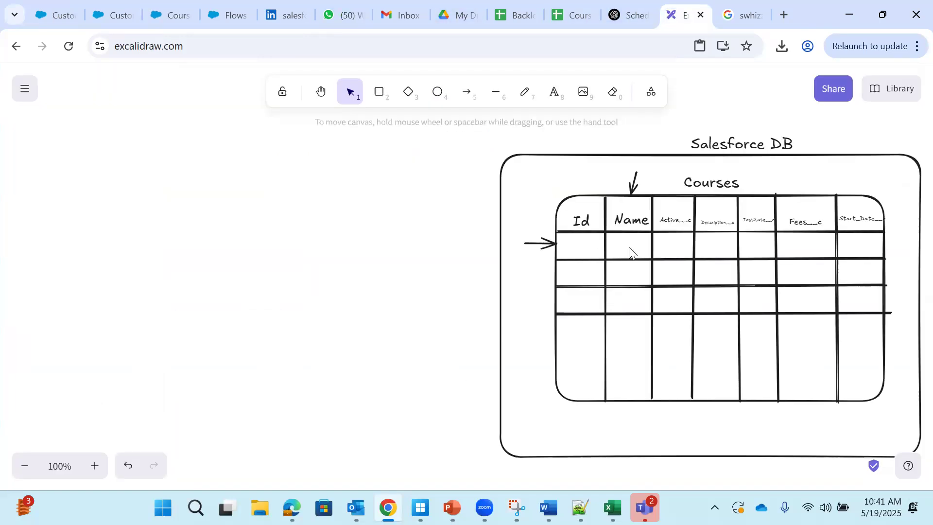
{"action": "double_click", "coordinate": [616, 247]}
{"action": "key", "text": "ctrl+v"}
{"action": "left_click", "coordinate": [666, 256]}
{"action": "left_click", "coordinate": [675, 255]}
{"action": "left_click_drag", "start_coordinate": [692, 263], "coordinate": [624, 254]}
{"action": "double_click", "coordinate": [665, 256]}
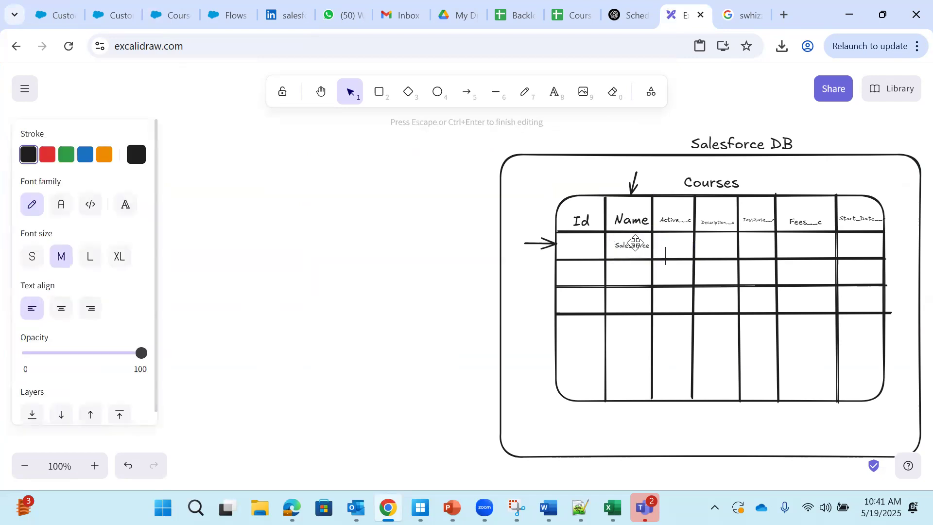
{"action": "left_click", "coordinate": [631, 245]}
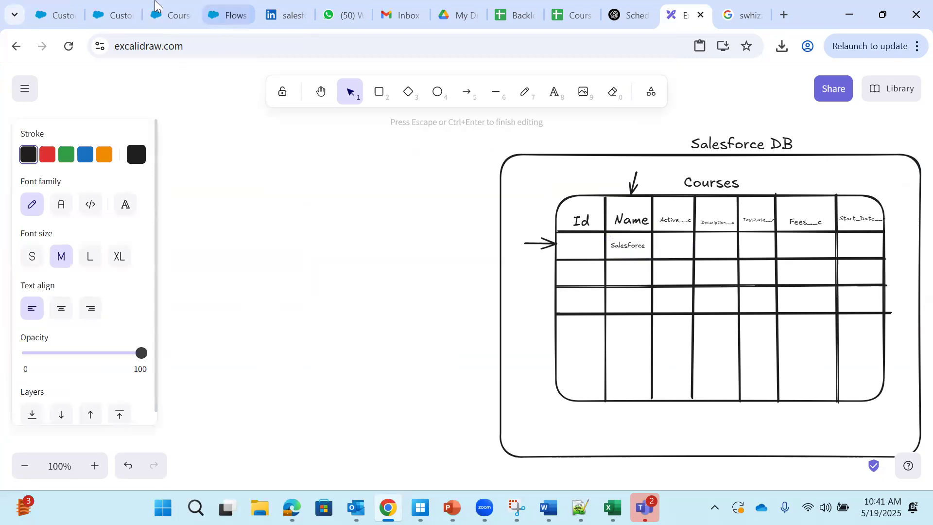
Step: Check the course record's Active checkbox in Salesforce and add false to the first row of Excalidraw's Active__c column
{"action": "left_click", "coordinate": [161, 15]}
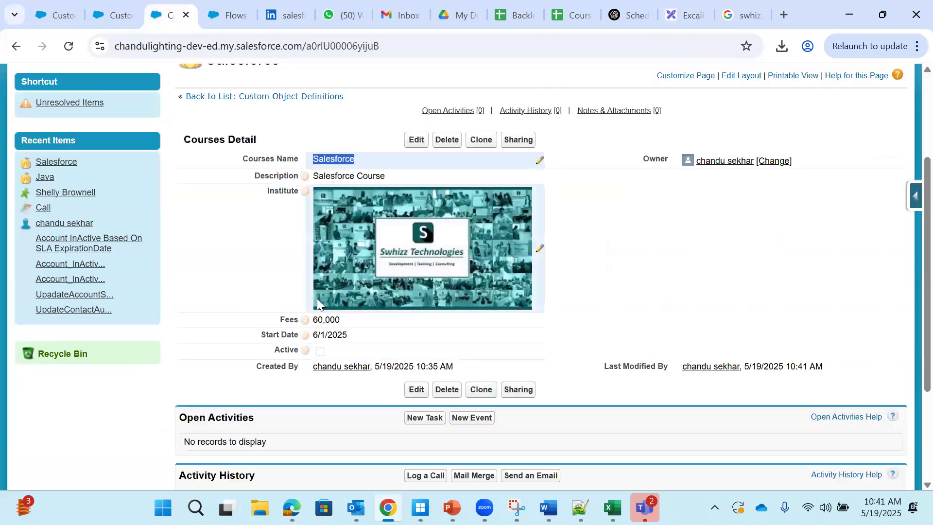
{"action": "left_click", "coordinate": [674, 14]}
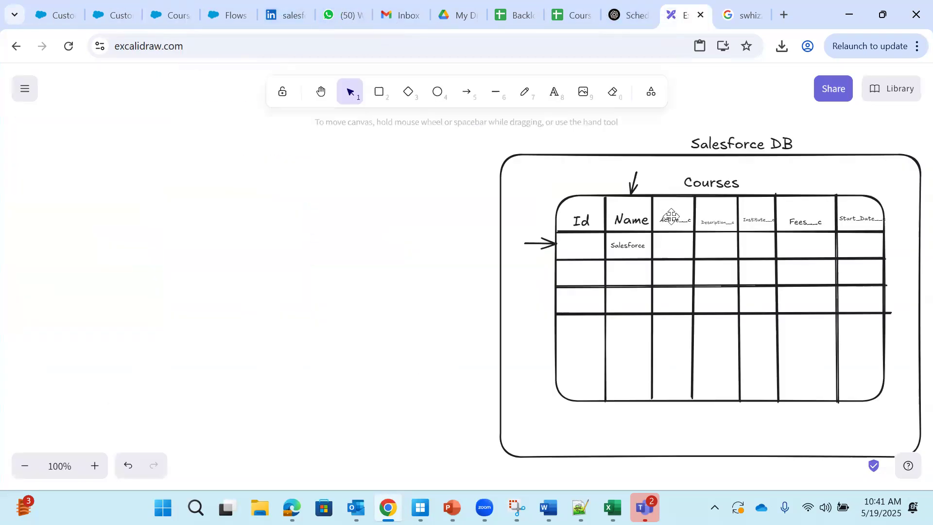
{"action": "double_click", "coordinate": [668, 245]}
{"action": "type", "text": "flase"}
{"action": "key", "text": "BackSpace"}
{"action": "key", "text": "BackSpace"}
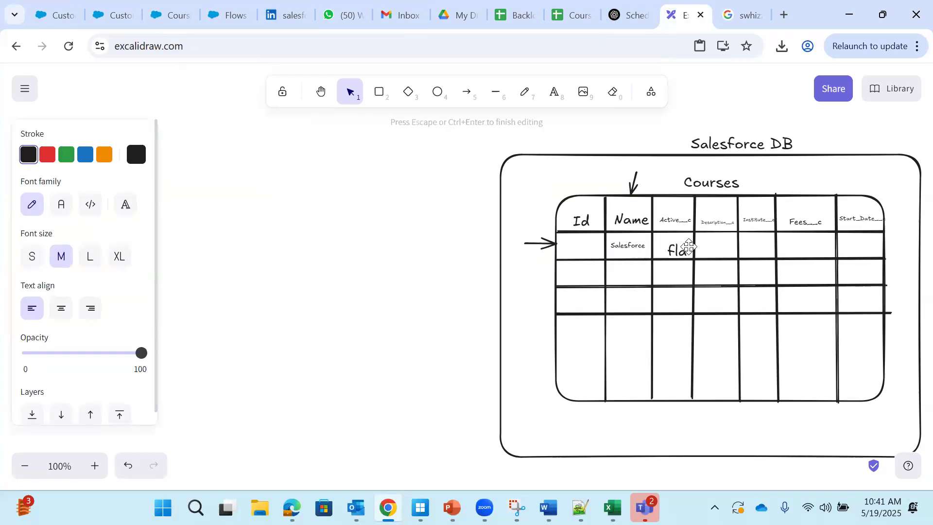
{"action": "type", "text": "alse"}
{"action": "key", "text": "Escape"}
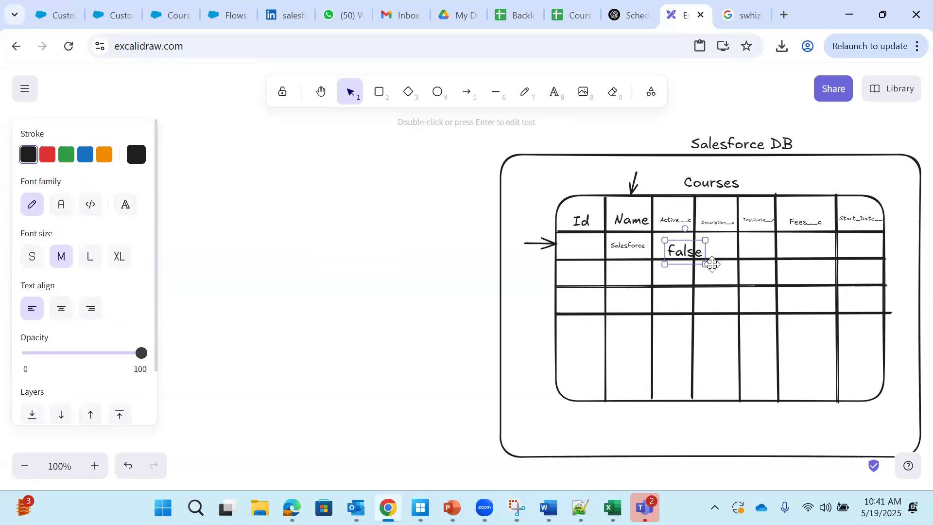
{"action": "left_click_drag", "start_coordinate": [706, 264], "coordinate": [674, 250]}
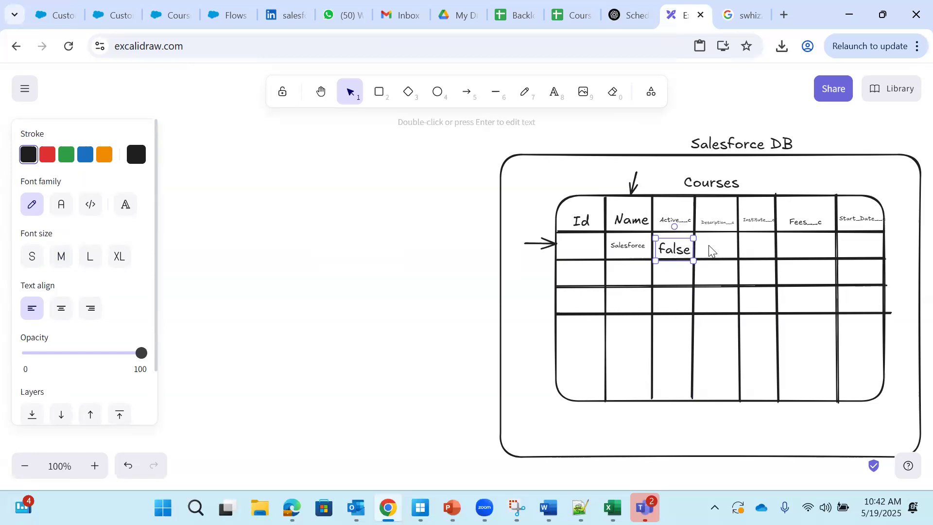
Step: Copy the description Salesforce Course from the Salesforce record into the first row of Excalidraw's Description__c column, shrunk and wrapped within the cell
{"action": "left_click", "coordinate": [170, 14]}
{"action": "triple_click", "coordinate": [401, 174]}
{"action": "key", "text": "ctrl+c"}
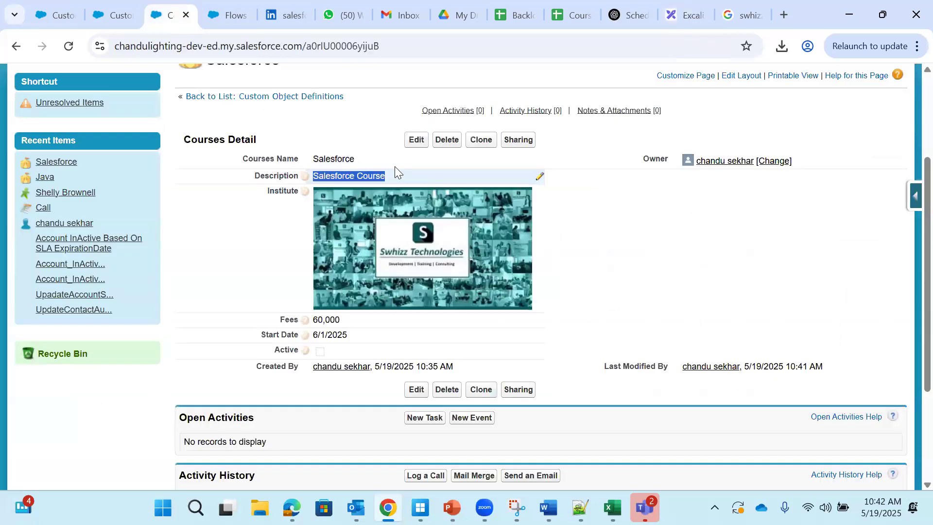
{"action": "left_click", "coordinate": [627, 14]}
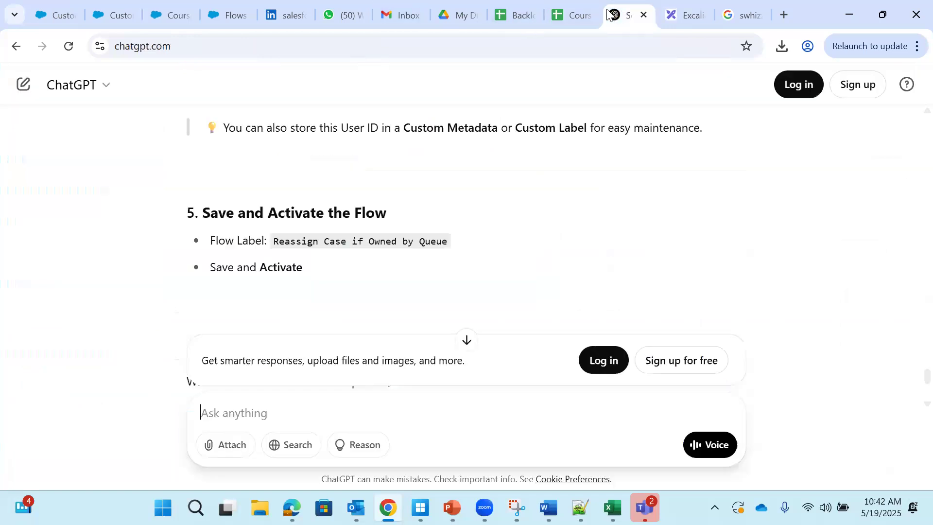
{"action": "left_click", "coordinate": [675, 16]}
{"action": "left_click", "coordinate": [734, 257]}
{"action": "key", "text": "ctrl+v"}
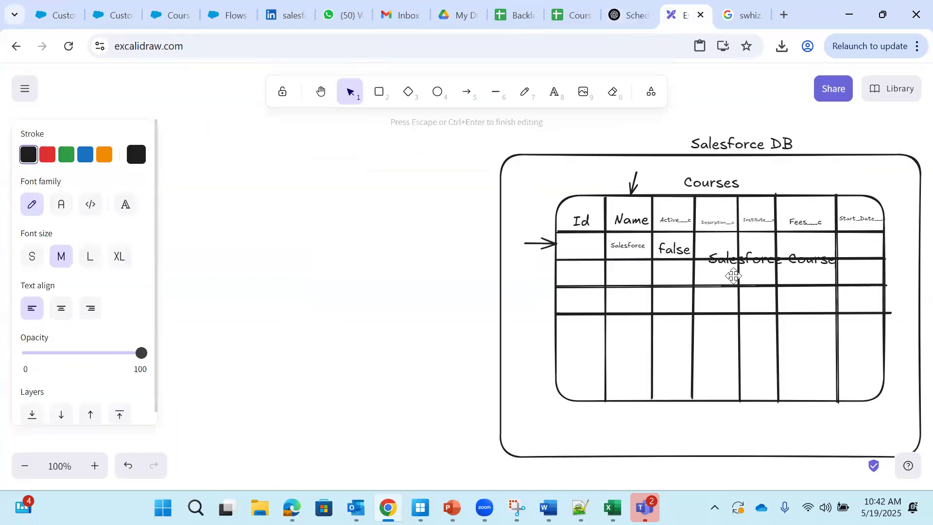
{"action": "left_click", "coordinate": [821, 262]}
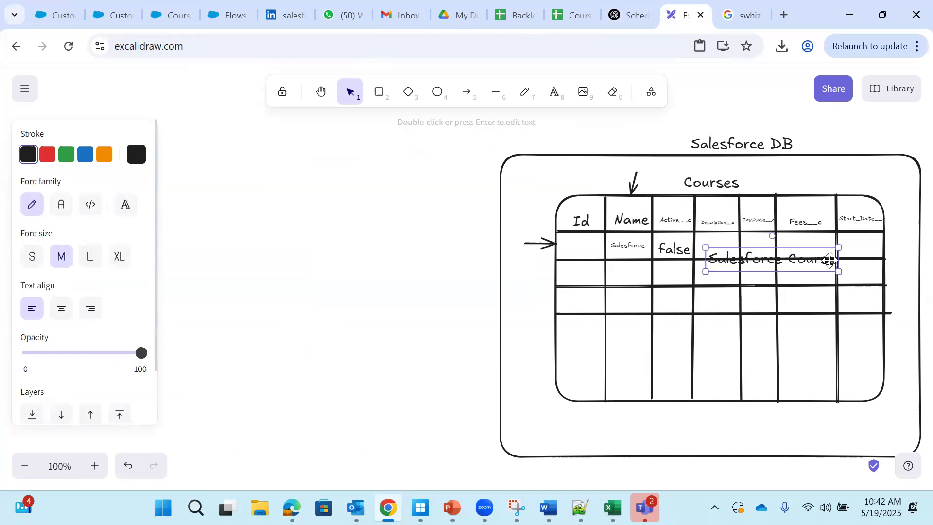
{"action": "left_click_drag", "start_coordinate": [824, 268], "coordinate": [773, 268]}
{"action": "left_click_drag", "start_coordinate": [770, 306], "coordinate": [725, 262]}
{"action": "double_click", "coordinate": [754, 239]}
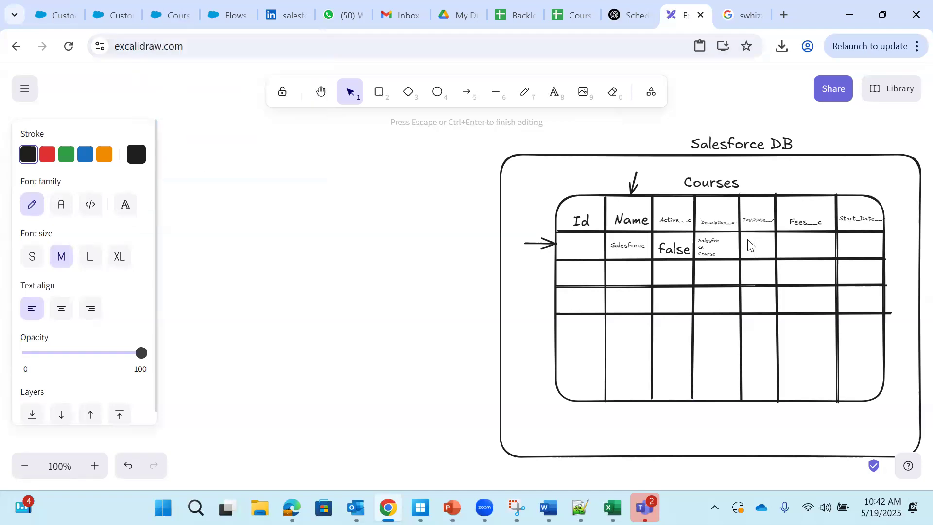
{"action": "left_click", "coordinate": [170, 14]}
{"action": "right_click", "coordinate": [385, 223]}
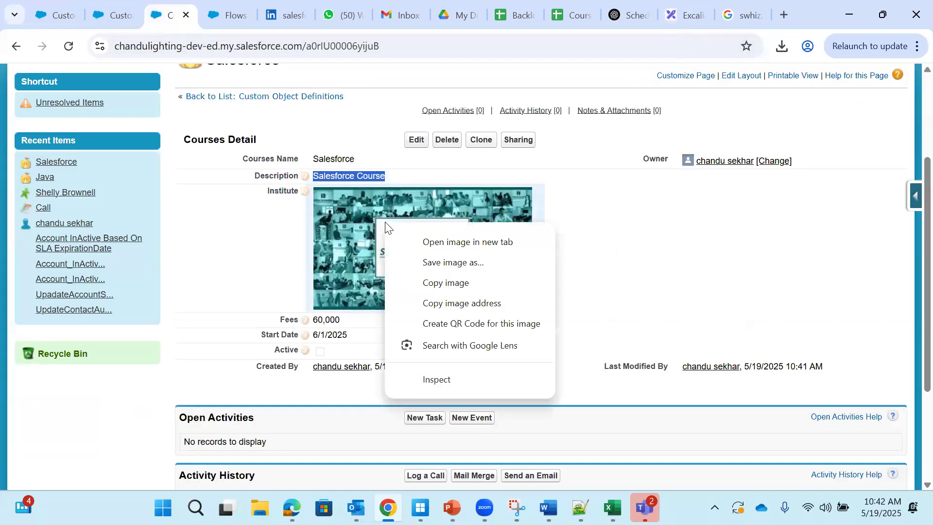
{"action": "left_click", "coordinate": [219, 267]}
Step: Add the course record's fee of 60,000 to the first row of Excalidraw's Fees__c column, sized to fit the cell
{"action": "mouse_move", "coordinate": [311, 322]}
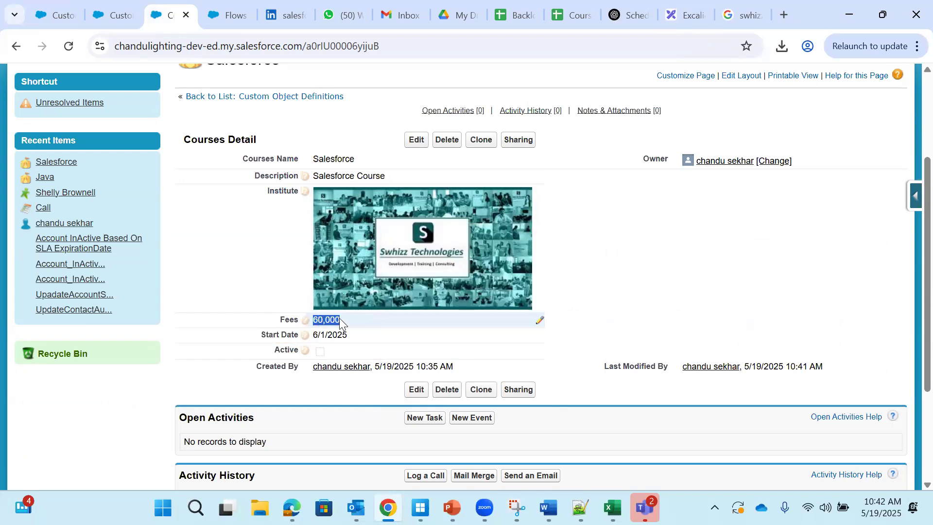
{"action": "left_click", "coordinate": [672, 17]}
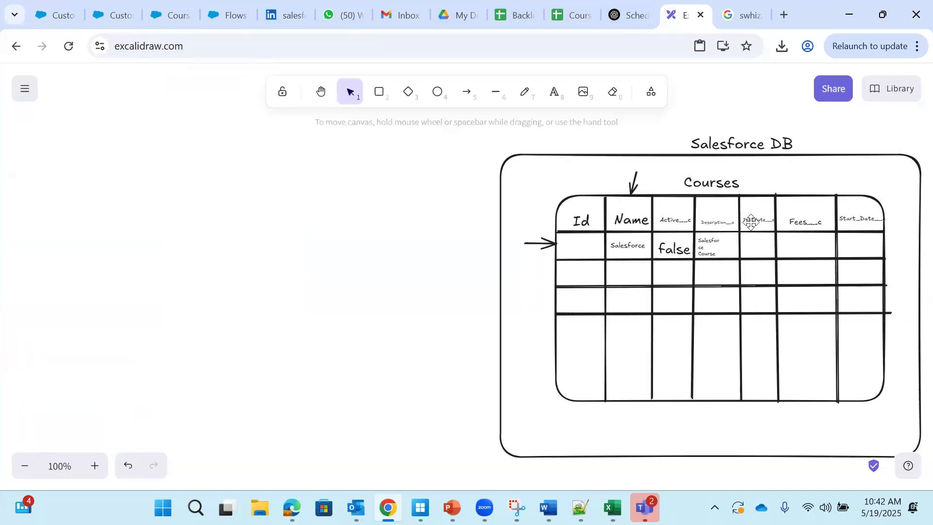
{"action": "double_click", "coordinate": [796, 248]}
{"action": "type", "text": "60,000"}
{"action": "key", "text": "Escape"}
{"action": "left_click_drag", "start_coordinate": [849, 259], "coordinate": [825, 251]}
{"action": "left_click_drag", "start_coordinate": [812, 246], "coordinate": [806, 248]}
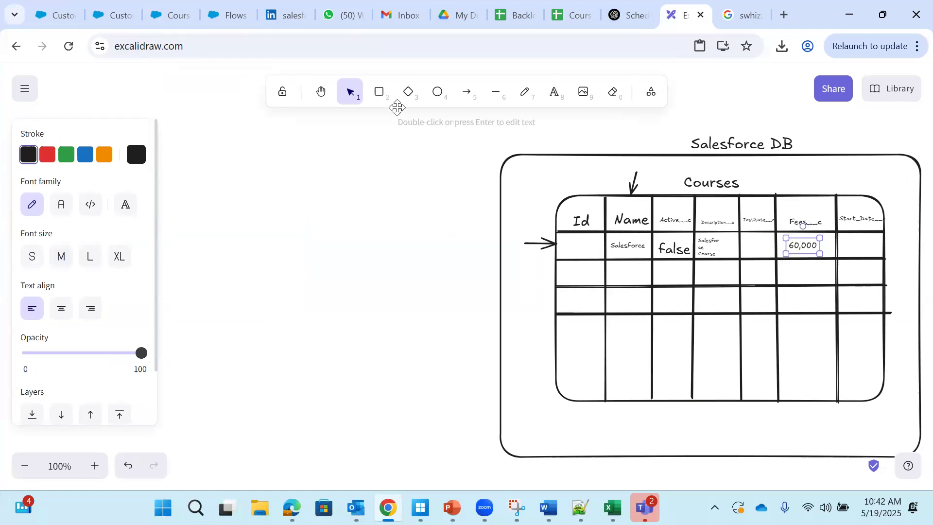
Step: Copy the start date 6/1/2025 from the Salesforce record into the first row of Excalidraw's Start_Date__c column, sized to fit
{"action": "left_click", "coordinate": [168, 14]}
{"action": "left_click_drag", "start_coordinate": [369, 336], "coordinate": [312, 334]}
{"action": "key", "text": "ctrl+c"}
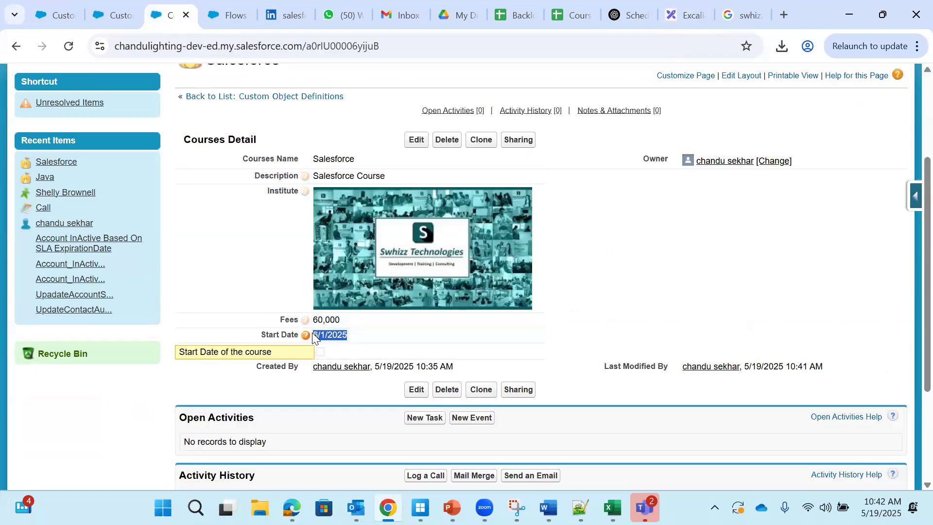
{"action": "left_click", "coordinate": [684, 16]}
{"action": "double_click", "coordinate": [848, 250]}
{"action": "key", "text": "ctrl+v"}
{"action": "left_click", "coordinate": [878, 280]}
{"action": "left_click_drag", "start_coordinate": [879, 266], "coordinate": [877, 236]}
{"action": "left_click", "coordinate": [872, 273]}
{"action": "left_click", "coordinate": [862, 247]}
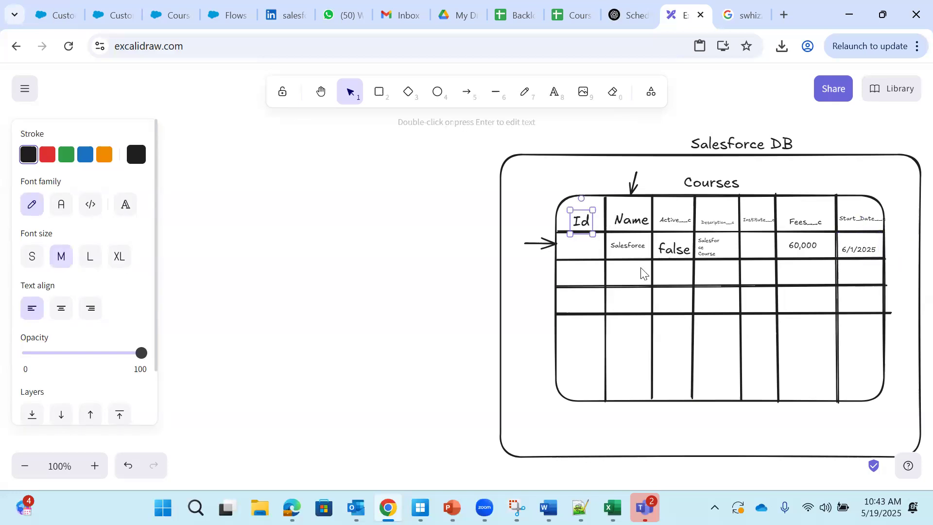
Step: Copy the course's record ID from its Salesforce URL into the first row of Excalidraw's Id column, shrunk to fit the cell
{"action": "left_click", "coordinate": [177, 20]}
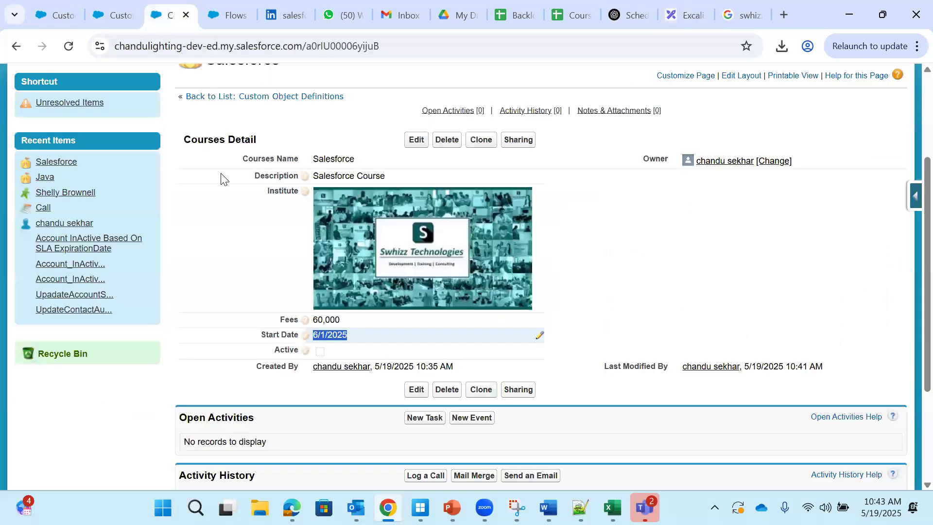
{"action": "scroll", "coordinate": [233, 170], "scroll_direction": "up", "scroll_amount": 2}
{"action": "left_click_drag", "start_coordinate": [306, 48], "coordinate": [381, 50]}
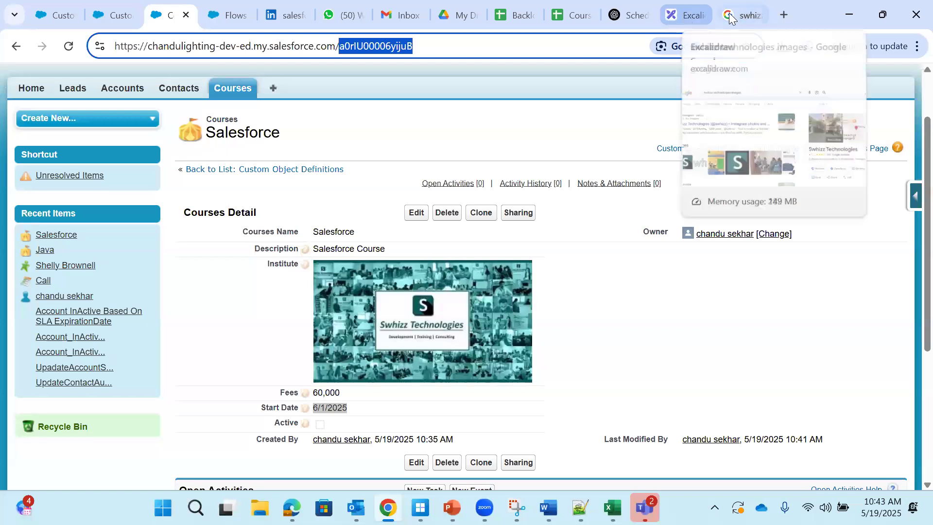
{"action": "left_click", "coordinate": [696, 14]}
{"action": "double_click", "coordinate": [571, 250]}
{"action": "type", "text": "a0rIU00006fqJuB"}
{"action": "left_click", "coordinate": [587, 276]}
{"action": "left_click", "coordinate": [587, 249]}
{"action": "left_click_drag", "start_coordinate": [701, 262], "coordinate": [597, 247]}
{"action": "left_click", "coordinate": [589, 271]}
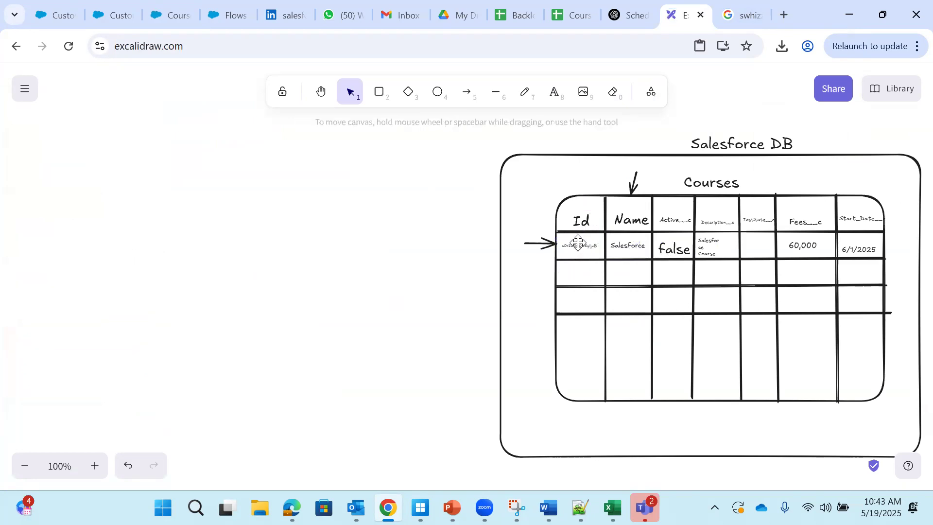
{"action": "left_click", "coordinate": [577, 243]}
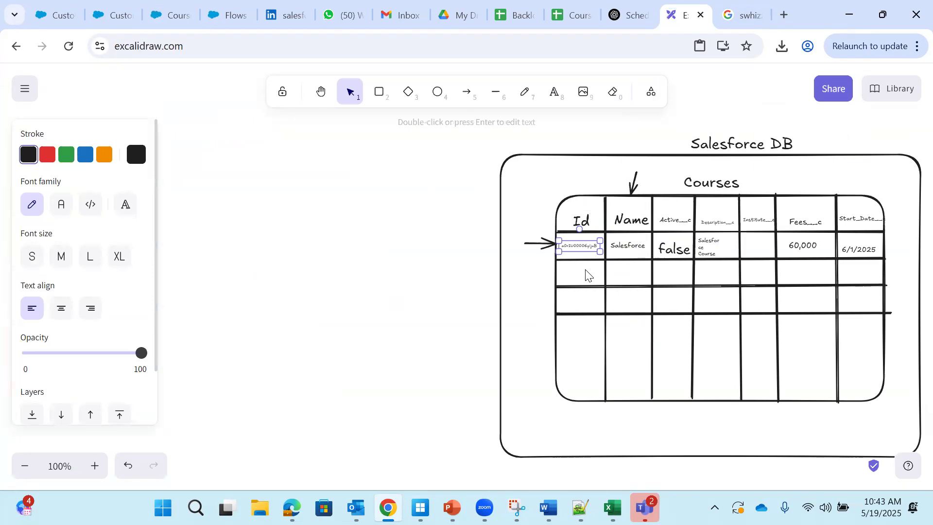
{"action": "left_click", "coordinate": [583, 275]}
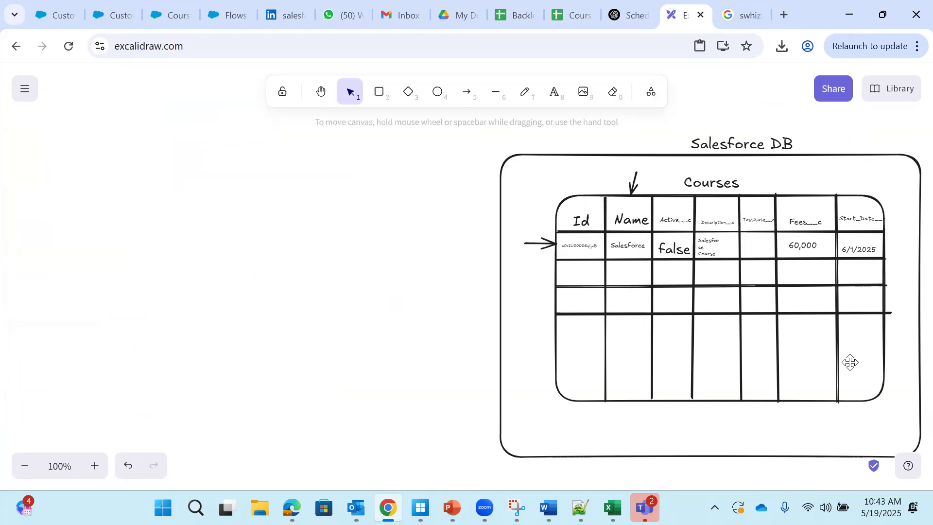
Step: Start a new custom field on the Salesforce Courses object and review the Checkbox, Currency, Date and Date/Time data types
{"action": "left_click", "coordinate": [115, 19]}
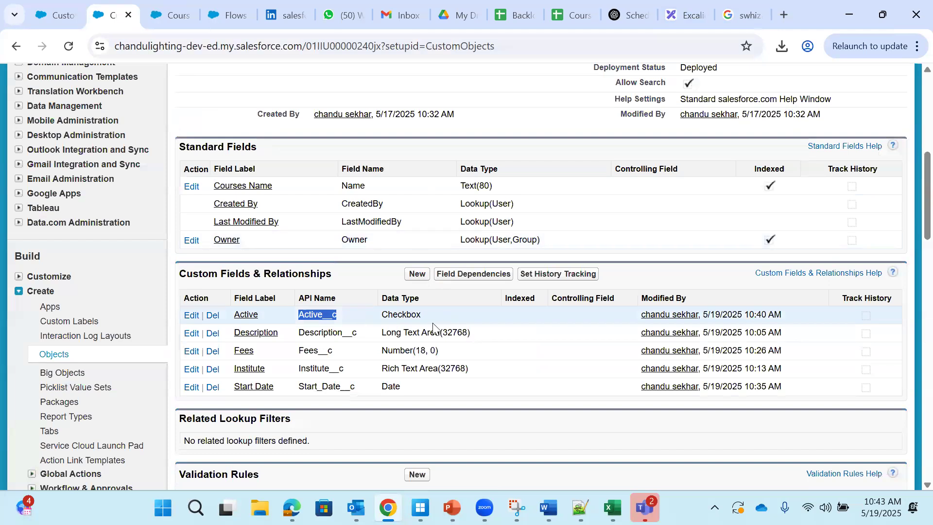
{"action": "left_click", "coordinate": [417, 274]}
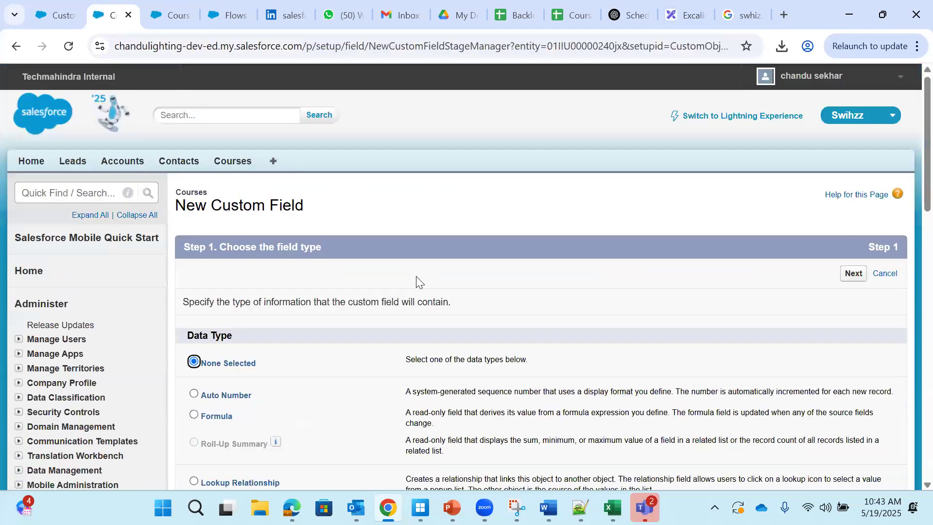
{"action": "scroll", "coordinate": [416, 276], "scroll_direction": "down", "scroll_amount": 6}
{"action": "scroll", "coordinate": [416, 276], "scroll_direction": "down", "scroll_amount": 3}
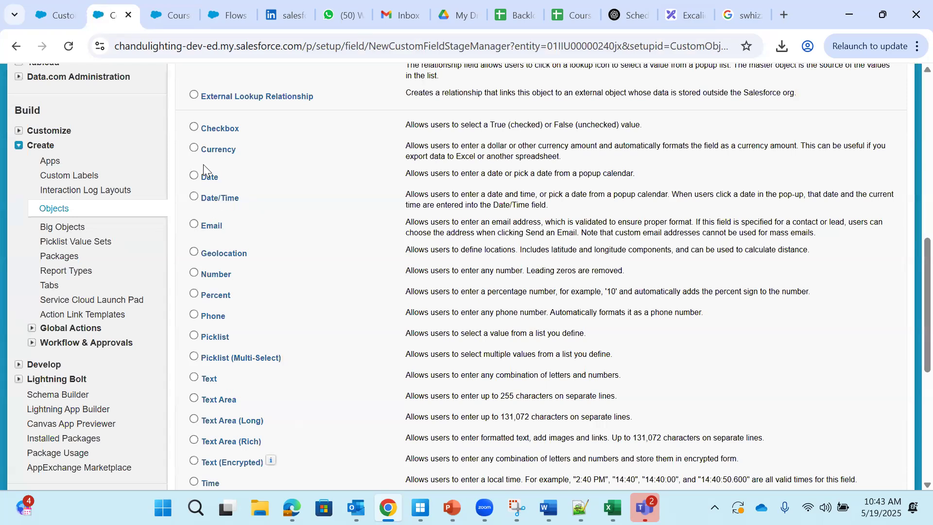
{"action": "double_click", "coordinate": [232, 130]}
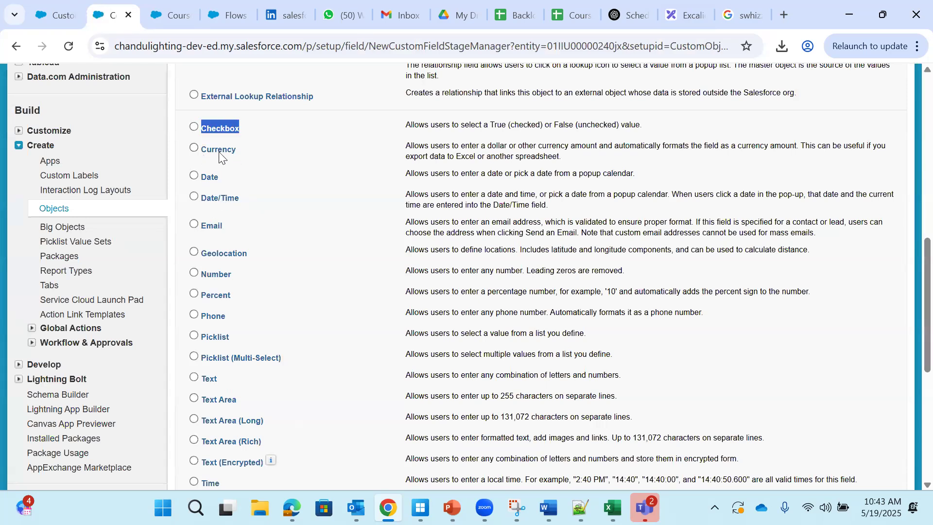
{"action": "double_click", "coordinate": [220, 153]}
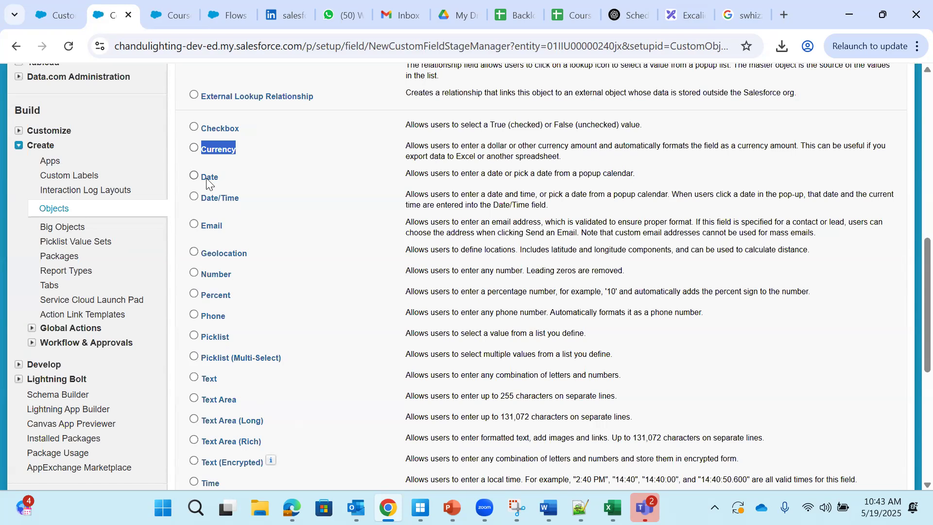
{"action": "double_click", "coordinate": [224, 180]}
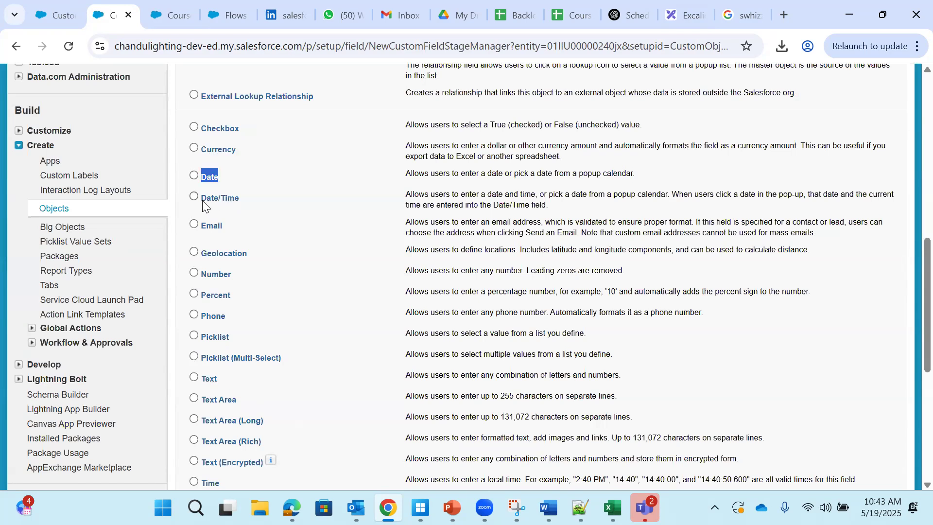
{"action": "left_click_drag", "start_coordinate": [203, 207], "coordinate": [238, 208]}
Step: Look over the fields on the Salesforce course record, and examine the Email and remaining data types for the new field
{"action": "left_click", "coordinate": [169, 15]}
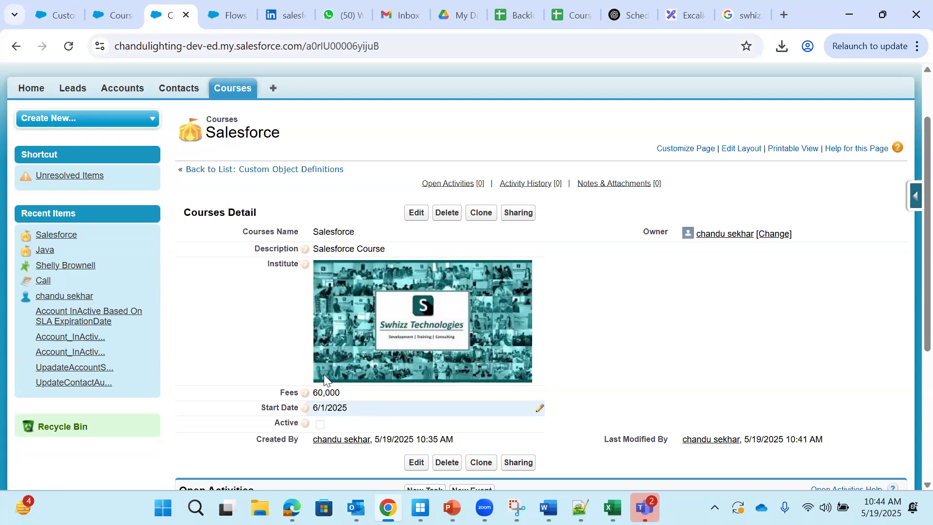
{"action": "left_click", "coordinate": [118, 16]}
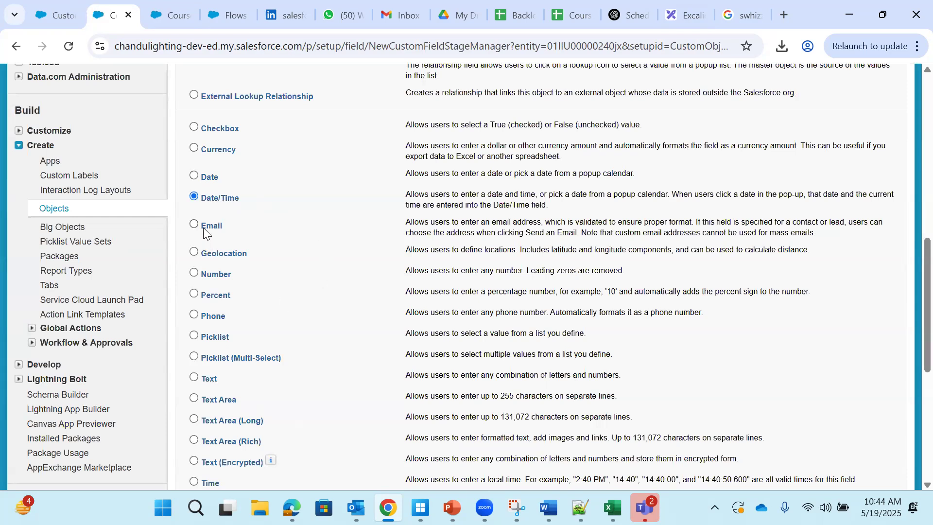
{"action": "left_click_drag", "start_coordinate": [202, 228], "coordinate": [219, 228]}
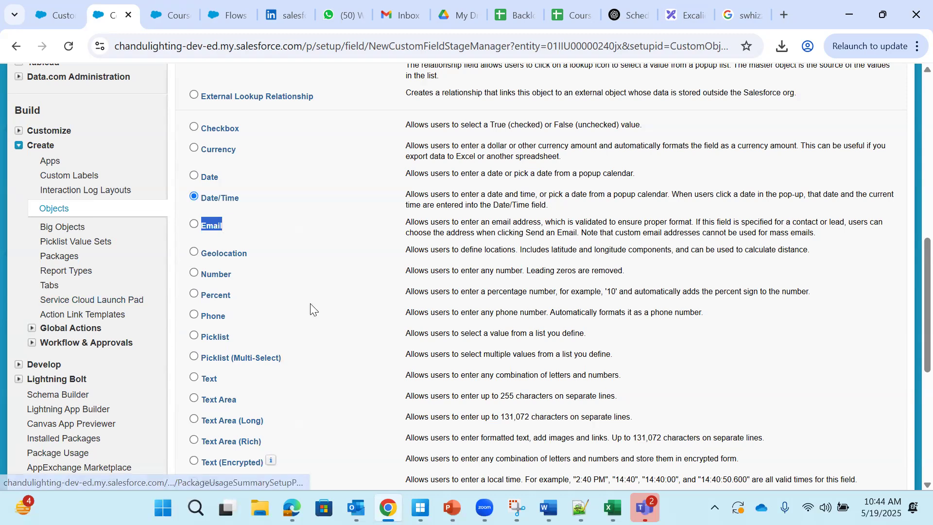
{"action": "left_click", "coordinate": [249, 228]}
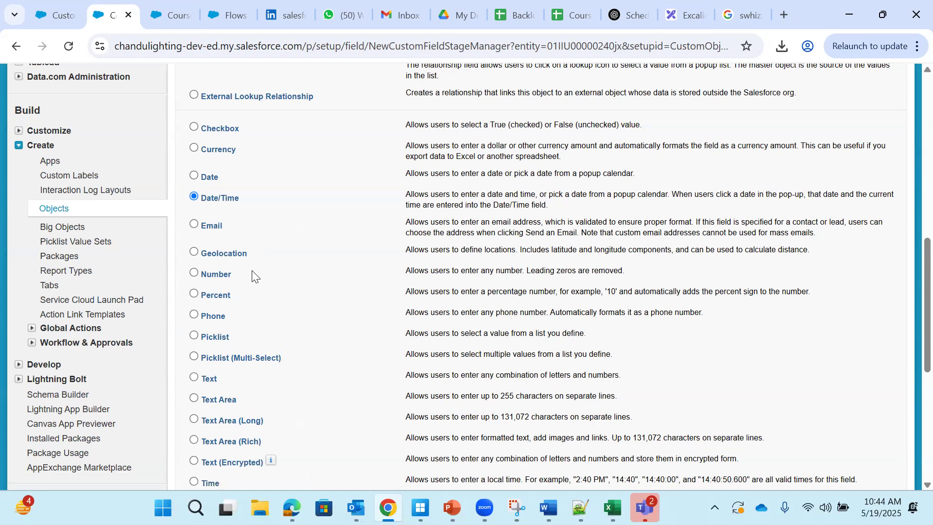
{"action": "scroll", "coordinate": [253, 276], "scroll_direction": "down", "scroll_amount": 1}
{"action": "scroll", "coordinate": [252, 276], "scroll_direction": "down", "scroll_amount": 3}
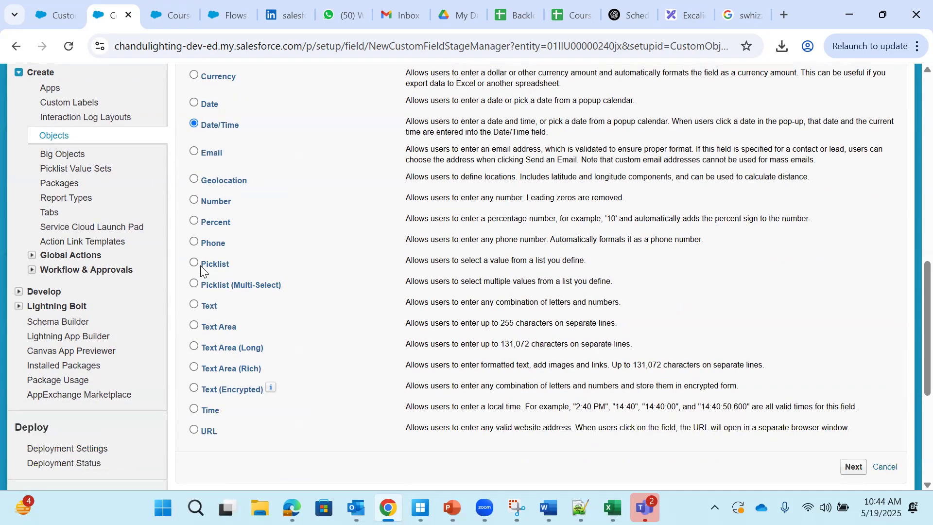
Step: Choose Picklist as the new custom field's data type and continue to the field details
{"action": "left_click_drag", "start_coordinate": [201, 268], "coordinate": [226, 267]}
{"action": "left_click", "coordinate": [237, 267]}
{"action": "left_click_drag", "start_coordinate": [202, 266], "coordinate": [230, 270]}
{"action": "scroll", "coordinate": [304, 270], "scroll_direction": "up", "scroll_amount": 6}
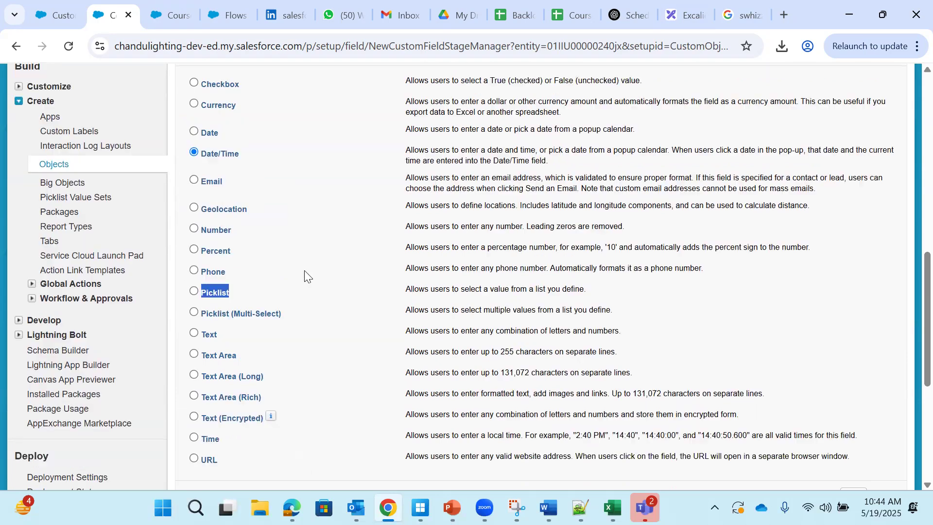
{"action": "scroll", "coordinate": [305, 275], "scroll_direction": "down", "scroll_amount": 5}
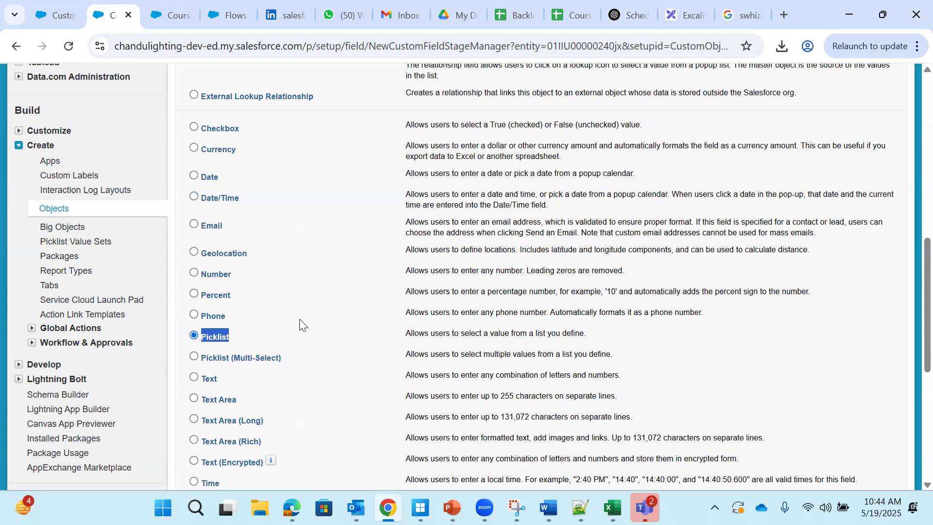
{"action": "left_click", "coordinate": [322, 316]}
{"action": "scroll", "coordinate": [340, 323], "scroll_direction": "down", "scroll_amount": 3}
{"action": "scroll", "coordinate": [340, 322], "scroll_direction": "up", "scroll_amount": 6}
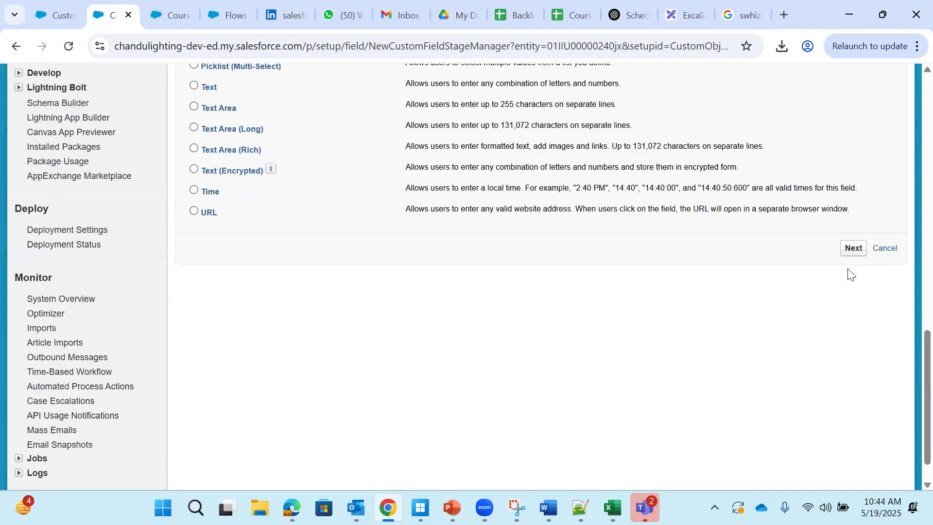
{"action": "left_click", "coordinate": [853, 249]}
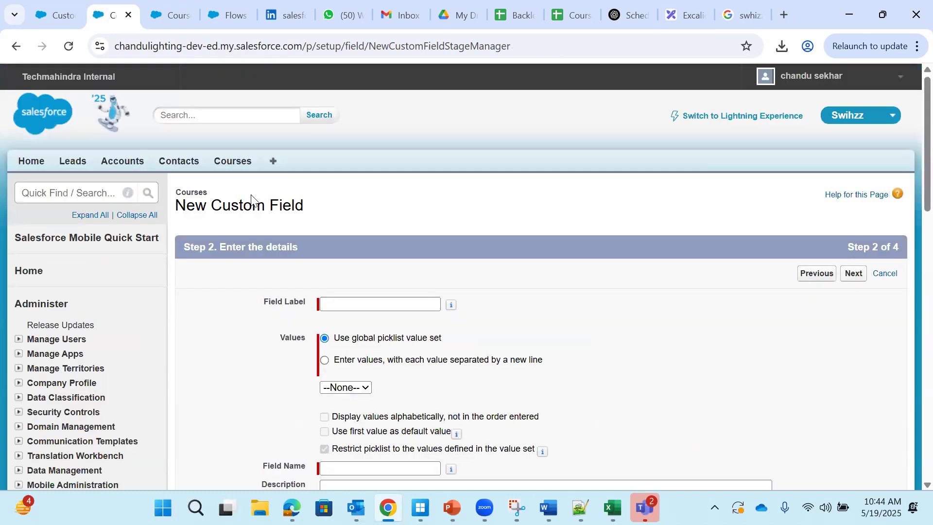
Step: Set the new picklist's field label to Status_Picklist and let the field name fill in to match
{"action": "left_click", "coordinate": [358, 304]}
{"action": "left_click", "coordinate": [357, 304]}
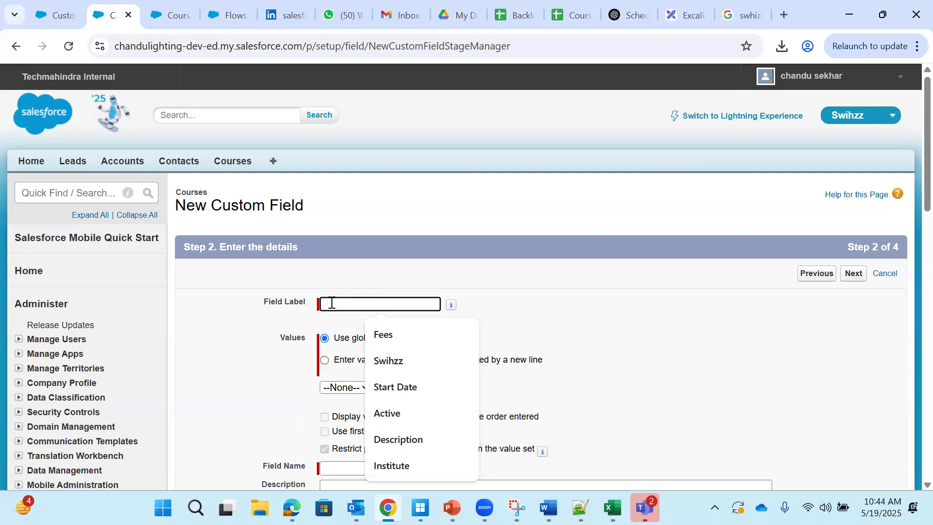
{"action": "type", "text": "Sat"}
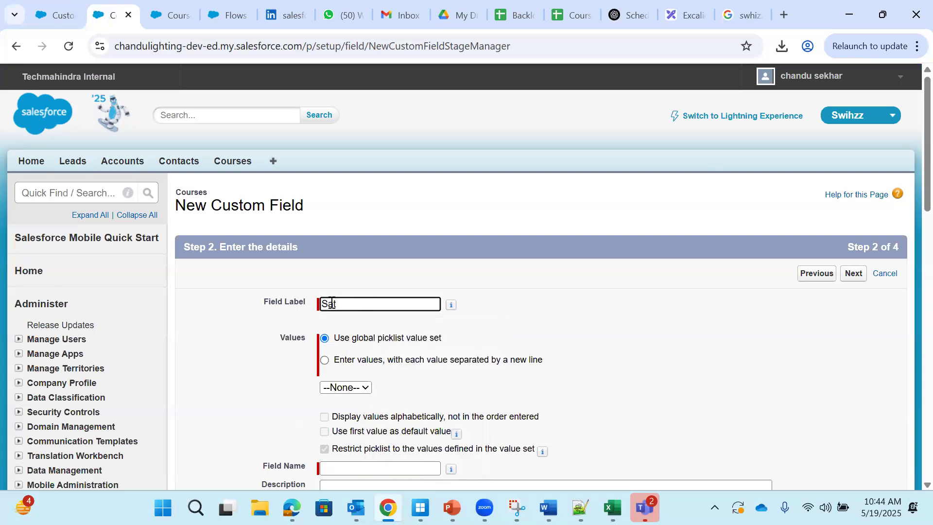
{"action": "key", "text": "BackSpace"}
{"action": "type", "text": "tat"}
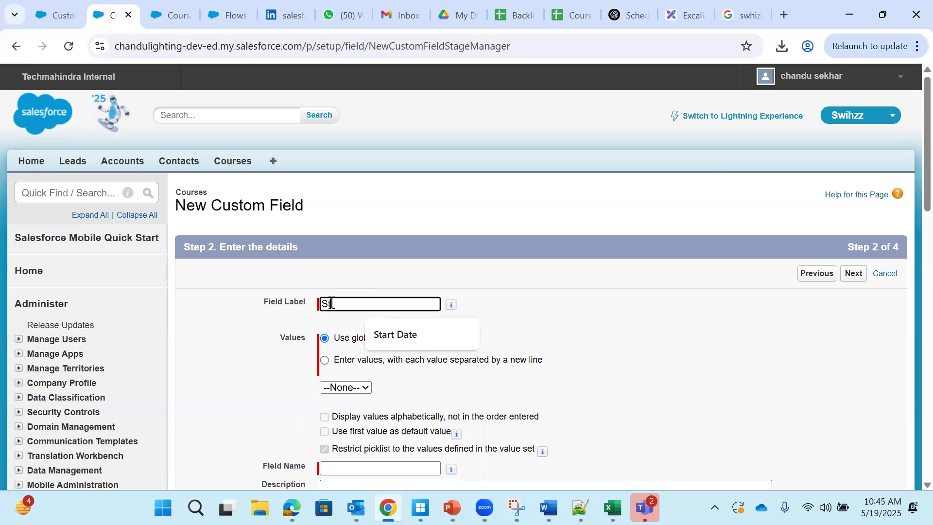
{"action": "type", "text": "us_Picklist"}
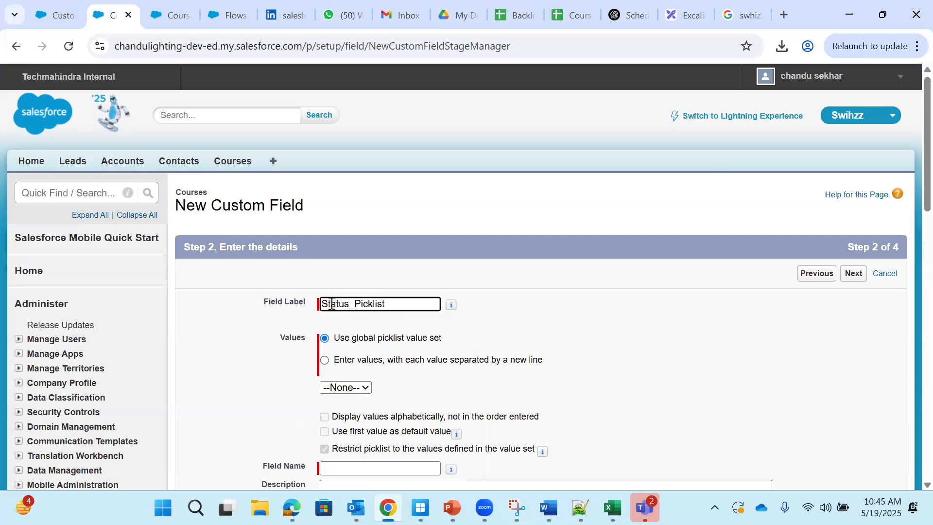
{"action": "left_click", "coordinate": [562, 266]}
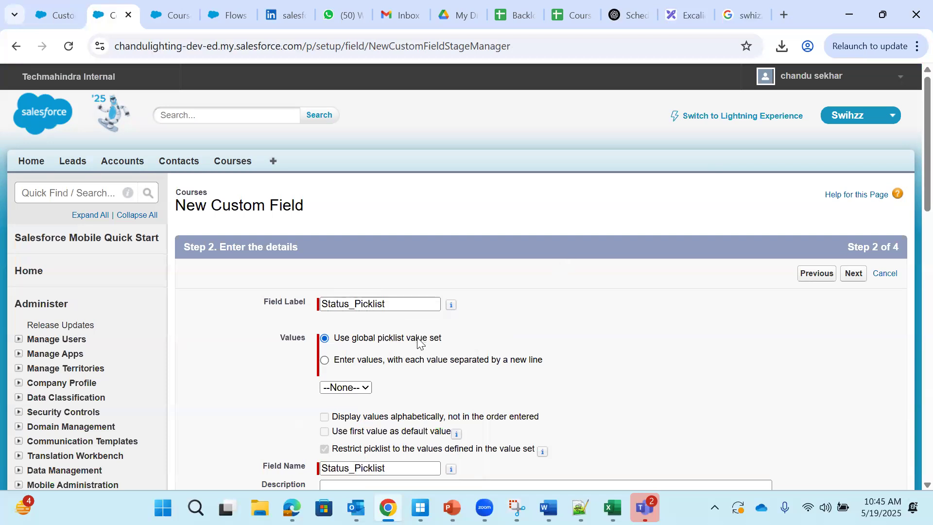
Step: Switch the picklist from a global value set to entered values, and list Active and Inactive on separate lines
{"action": "scroll", "coordinate": [418, 342], "scroll_direction": "down", "scroll_amount": 3}
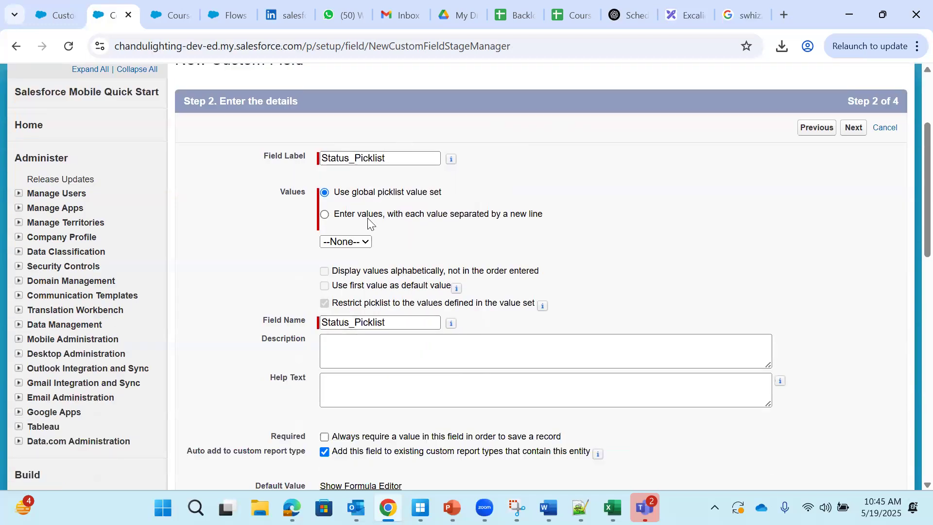
{"action": "left_click", "coordinate": [359, 160]}
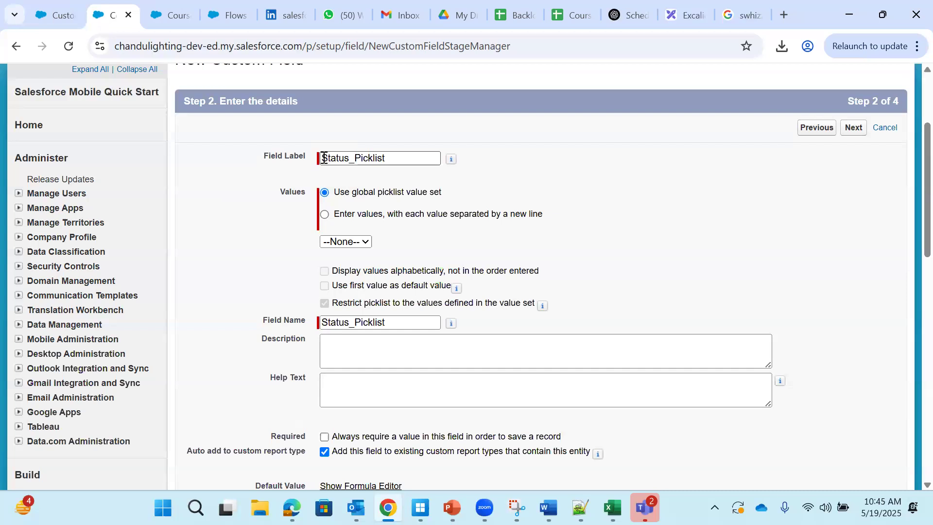
{"action": "left_click_drag", "start_coordinate": [323, 159], "coordinate": [425, 158]}
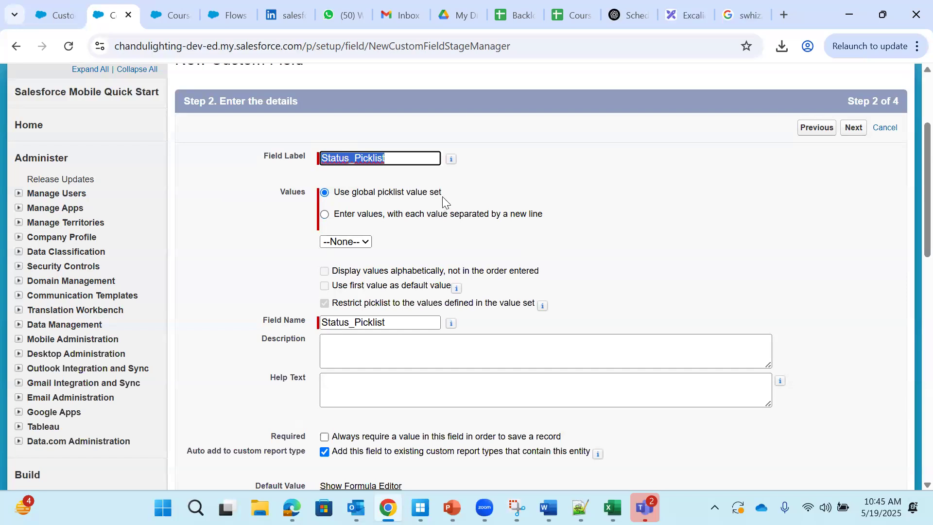
{"action": "left_click", "coordinate": [325, 215]}
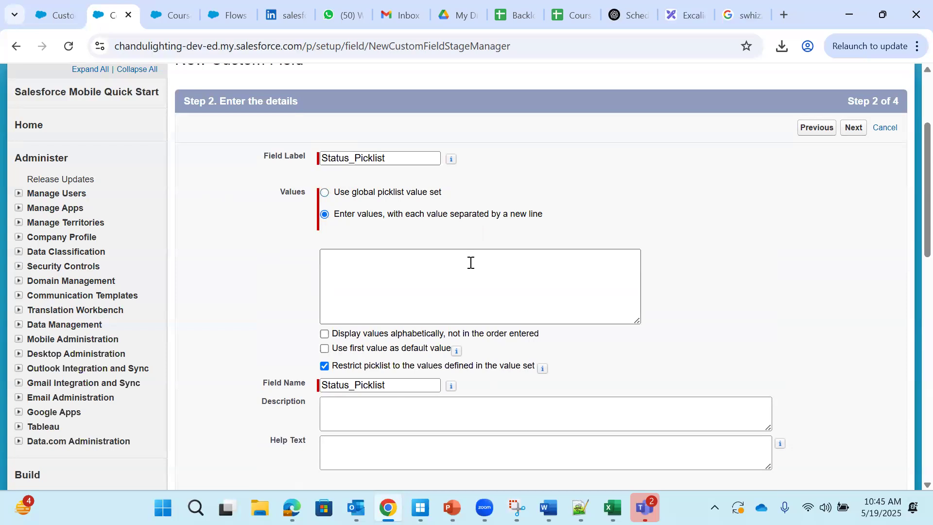
{"action": "left_click", "coordinate": [325, 192]}
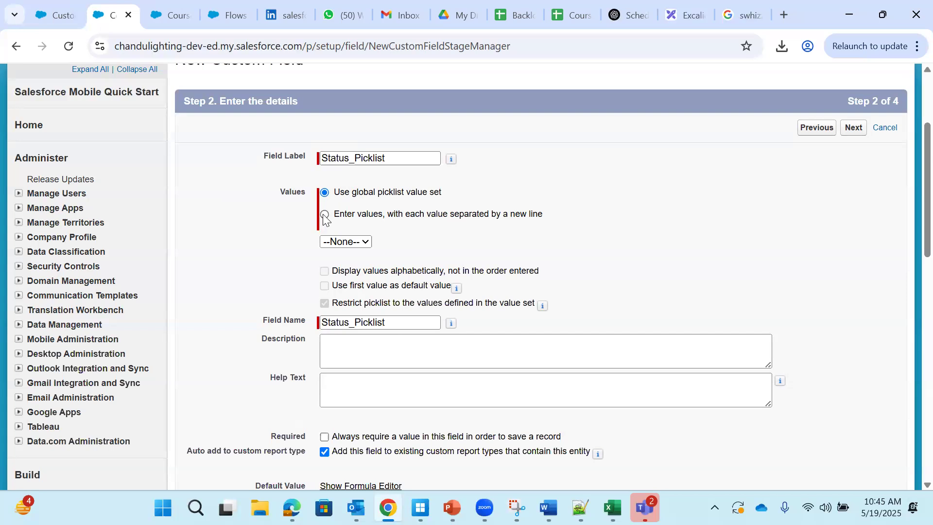
{"action": "left_click", "coordinate": [324, 215]}
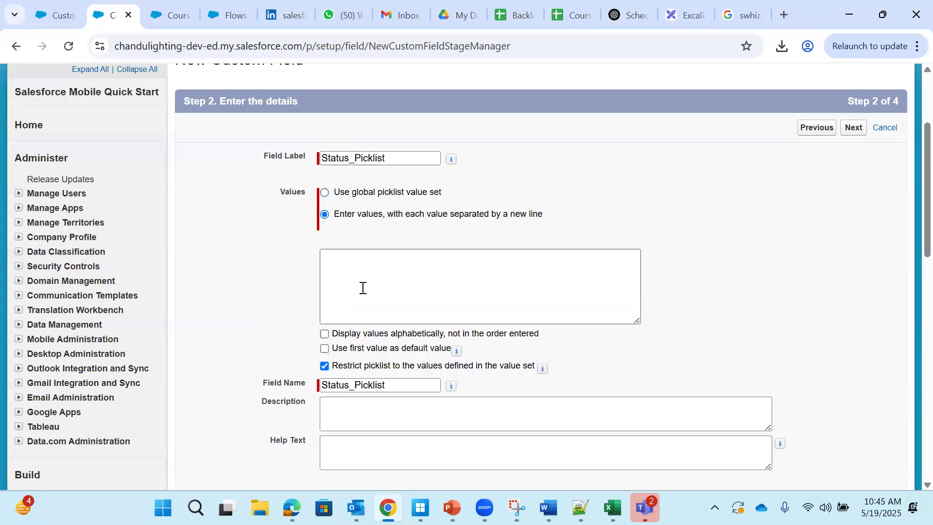
{"action": "left_click", "coordinate": [362, 265]}
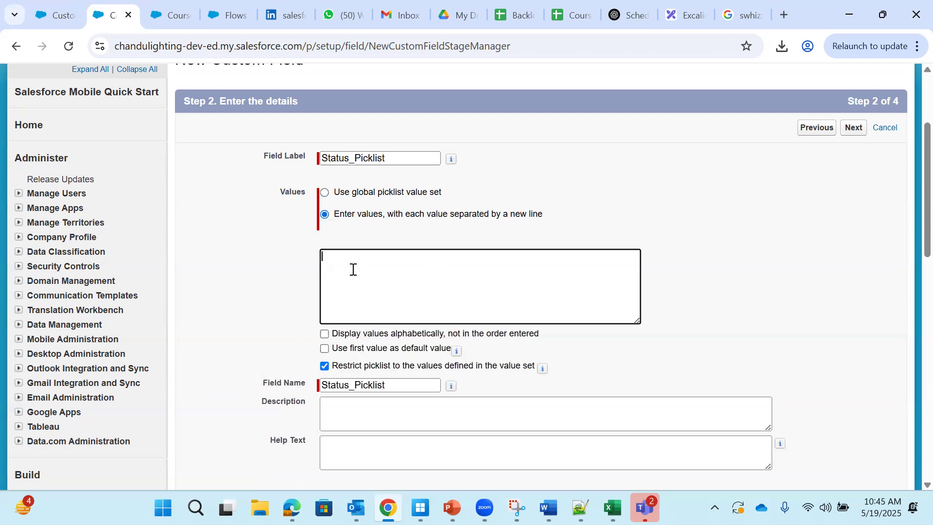
{"action": "type", "text": "Active"}
{"action": "type", "text": "Inactive"}
{"action": "left_click_drag", "start_coordinate": [327, 158], "coordinate": [416, 162]}
{"action": "left_click", "coordinate": [551, 172]}
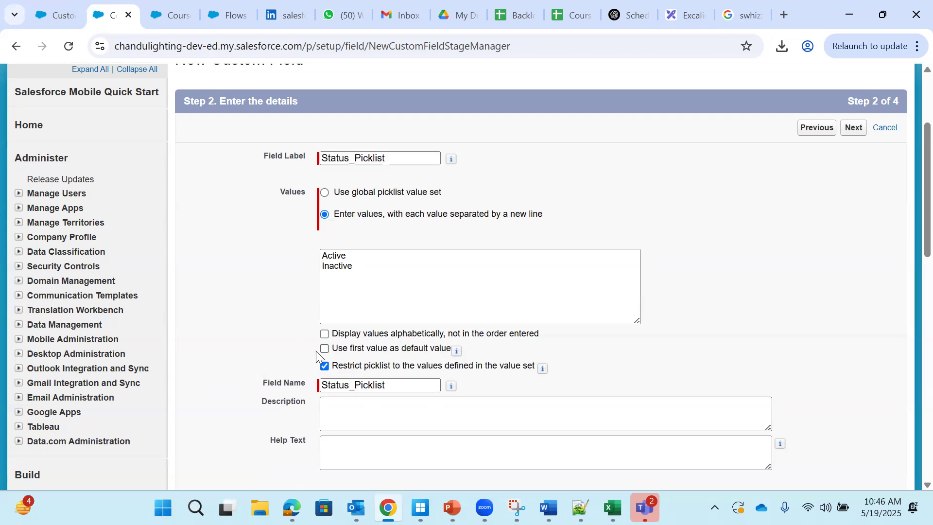
Step: Enter "Represents description of the status" as the field's description and help text, and continue to its field-level security
{"action": "scroll", "coordinate": [326, 337], "scroll_direction": "down", "scroll_amount": 1}
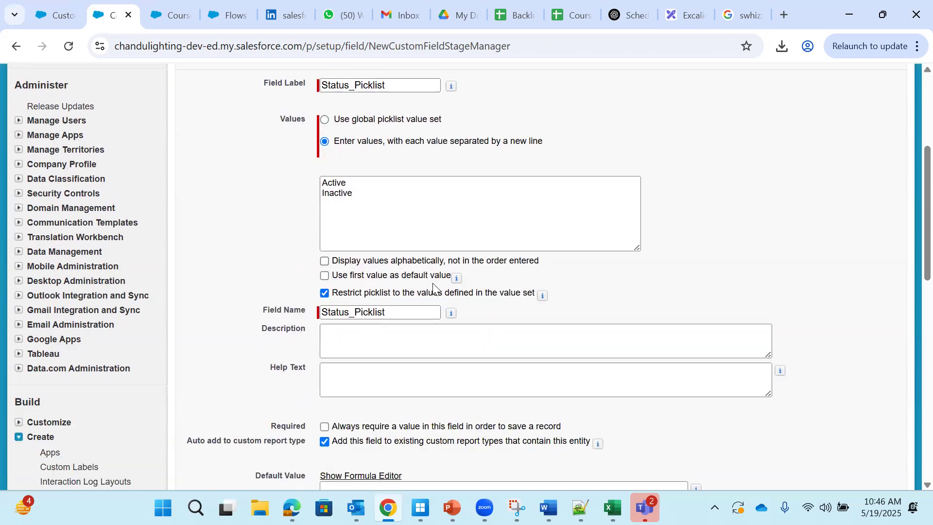
{"action": "scroll", "coordinate": [434, 288], "scroll_direction": "down", "scroll_amount": 1}
{"action": "left_click", "coordinate": [365, 270]}
{"action": "type", "text": "Represnr"}
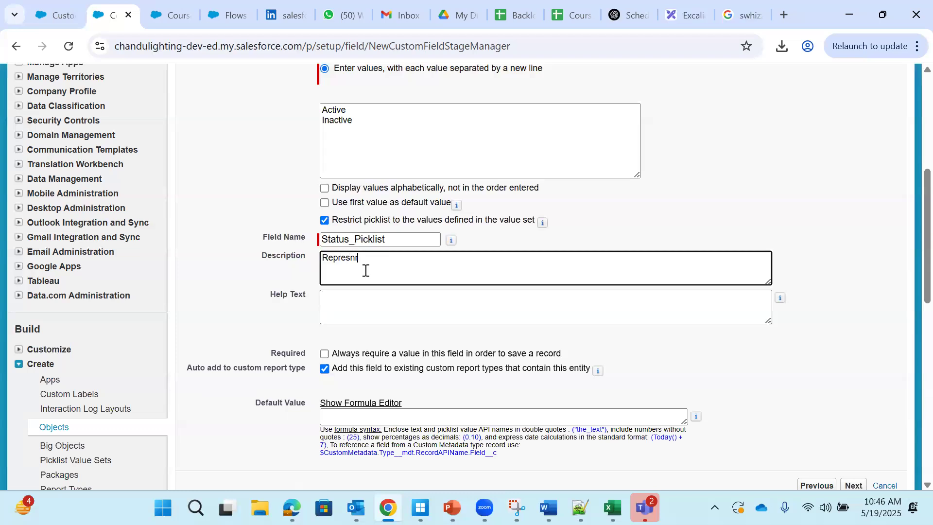
{"action": "key", "text": "BackSpace"}
{"action": "type", "text": "ents description"}
{"action": "type", "text": "of the status"}
{"action": "left_click_drag", "start_coordinate": [470, 258], "coordinate": [292, 263]}
{"action": "key", "text": "ctrl+c"}
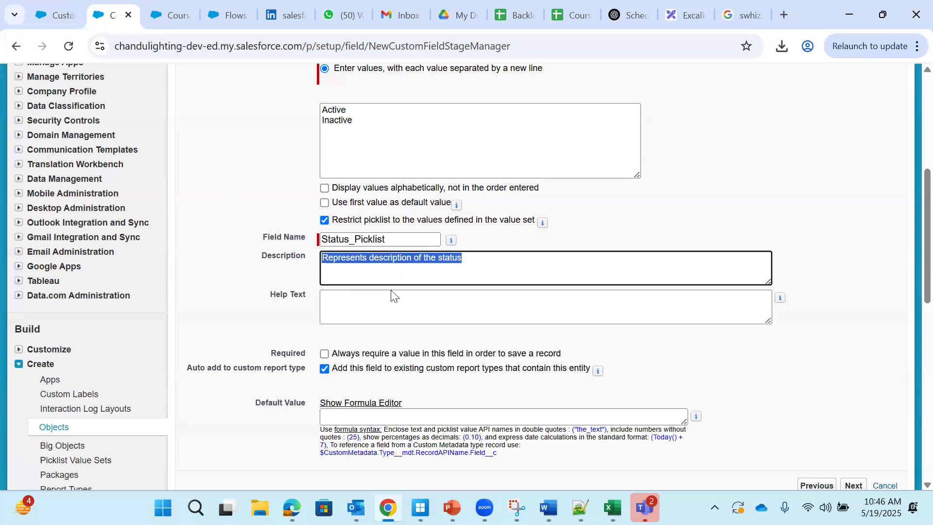
{"action": "left_click", "coordinate": [391, 294]}
{"action": "key", "text": "ctrl+v"}
{"action": "scroll", "coordinate": [613, 332], "scroll_direction": "down", "scroll_amount": 1}
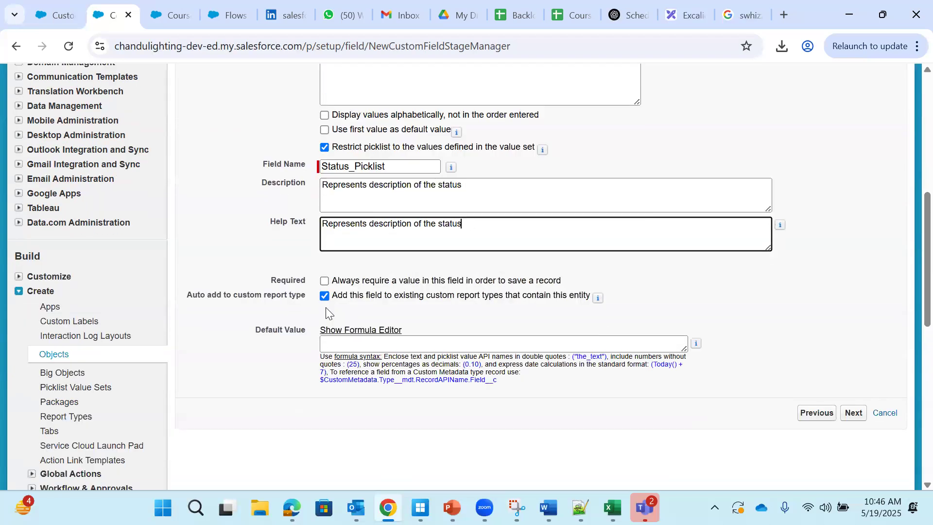
{"action": "left_click", "coordinate": [271, 282]}
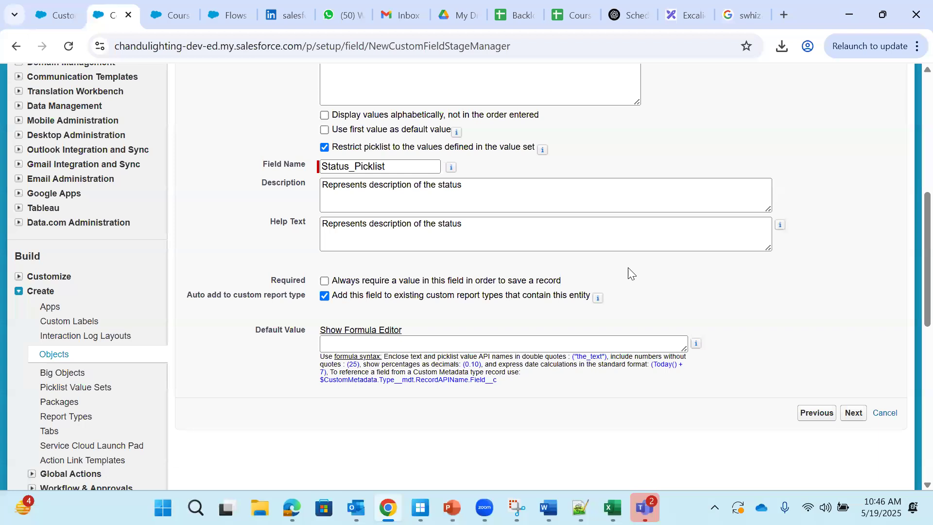
{"action": "left_click", "coordinate": [854, 414]}
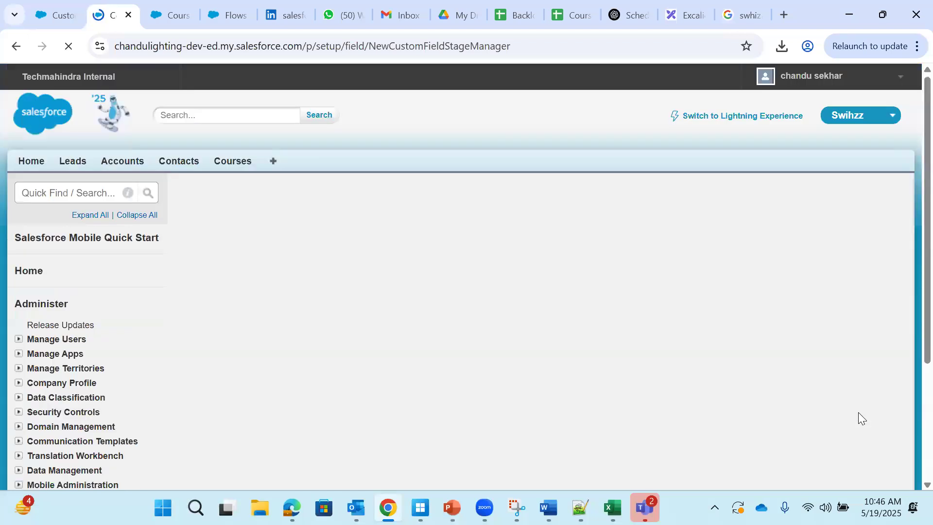
{"action": "scroll", "coordinate": [621, 359], "scroll_direction": "down", "scroll_amount": 6}
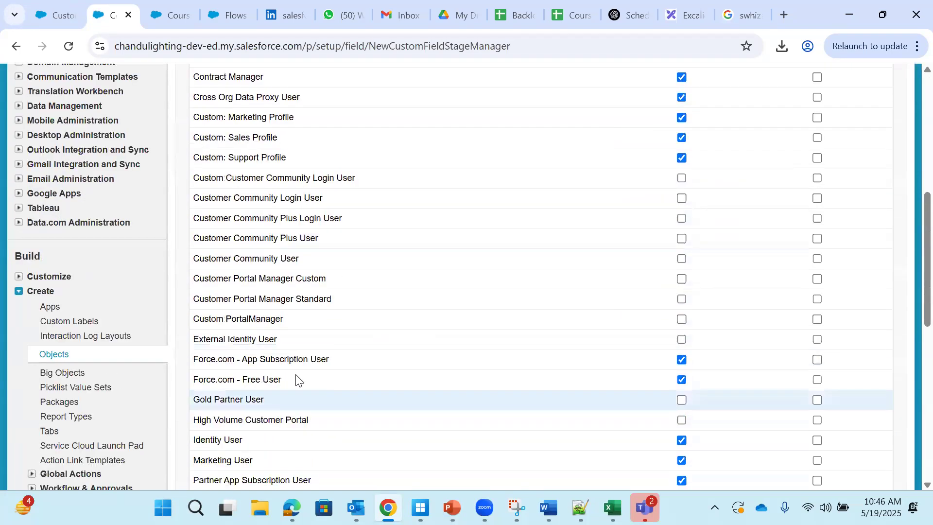
Step: Keep the default field-level security and the Courses Layout placement, and save the Status_Picklist field
{"action": "scroll", "coordinate": [249, 443], "scroll_direction": "down", "scroll_amount": 3}
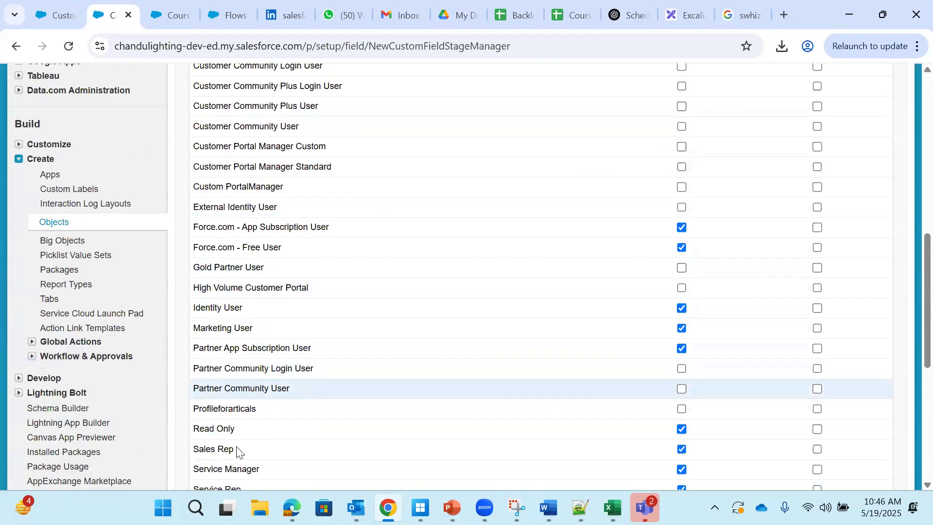
{"action": "left_click_drag", "start_coordinate": [194, 365], "coordinate": [551, 362]}
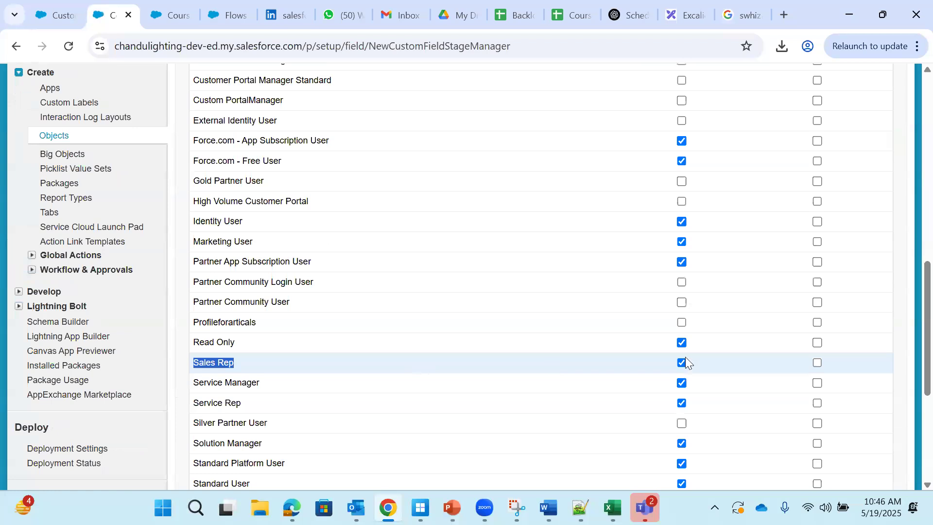
{"action": "scroll", "coordinate": [685, 356], "scroll_direction": "down", "scroll_amount": 5}
{"action": "left_click", "coordinate": [846, 355]}
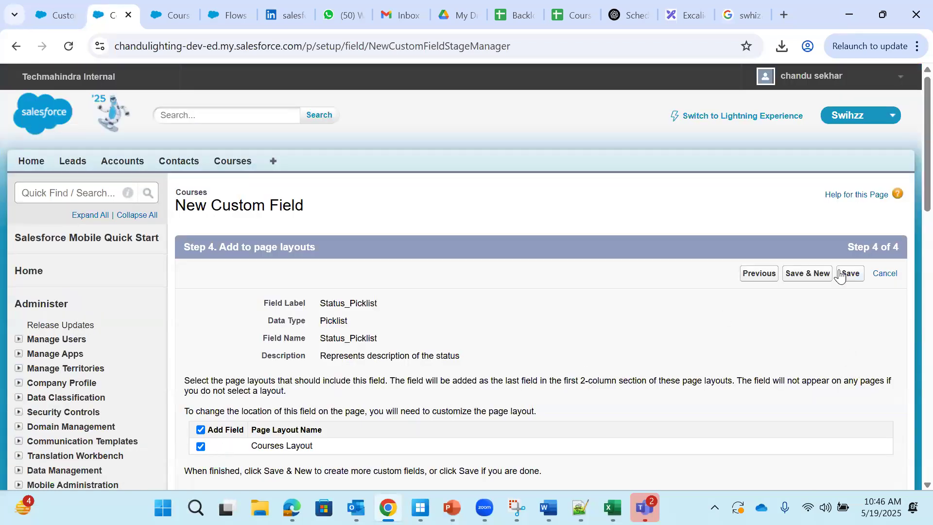
{"action": "left_click", "coordinate": [854, 275]}
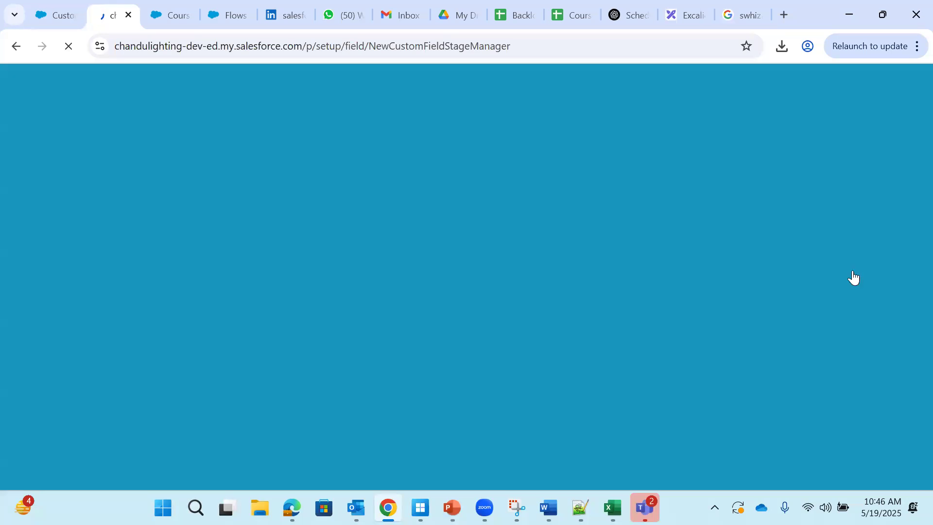
{"action": "scroll", "coordinate": [583, 324], "scroll_direction": "down", "scroll_amount": 7}
{"action": "scroll", "coordinate": [583, 324], "scroll_direction": "down", "scroll_amount": 1}
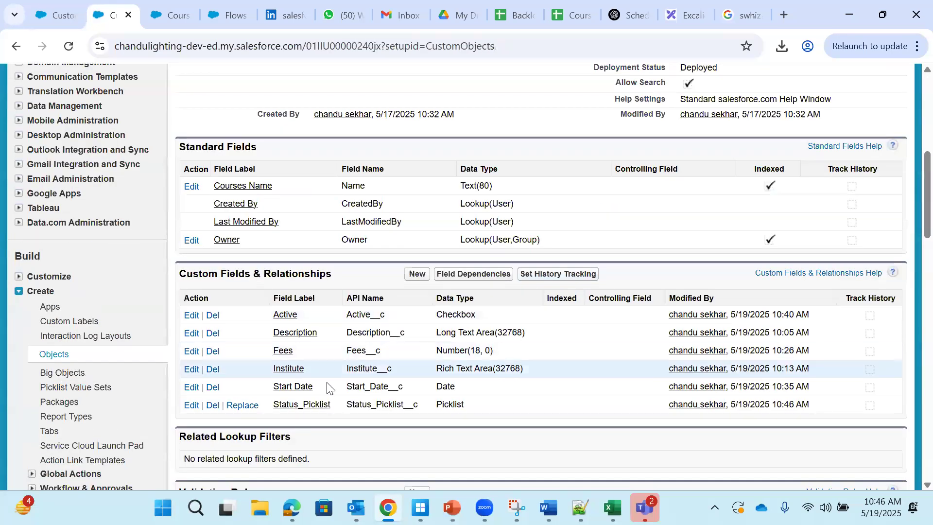
{"action": "left_click_drag", "start_coordinate": [269, 407], "coordinate": [441, 401]}
{"action": "double_click", "coordinate": [442, 404]}
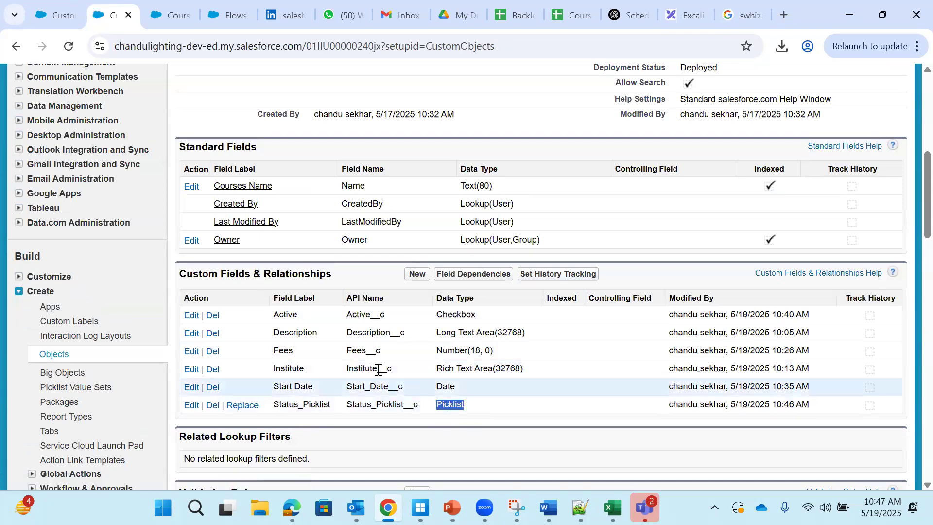
Step: Switch to the Salesforce course record and reload it to check for the Status_Picklist field
{"action": "left_click", "coordinate": [168, 15]}
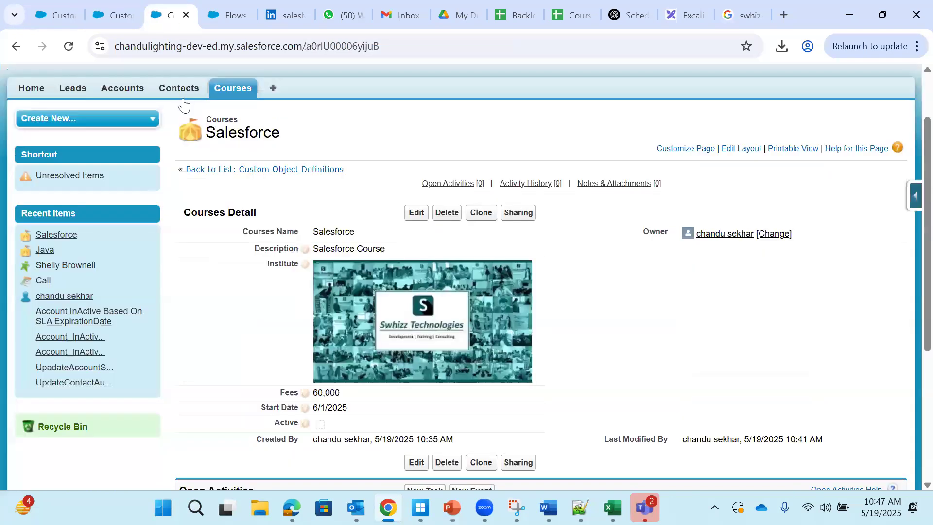
{"action": "left_click", "coordinate": [68, 47]}
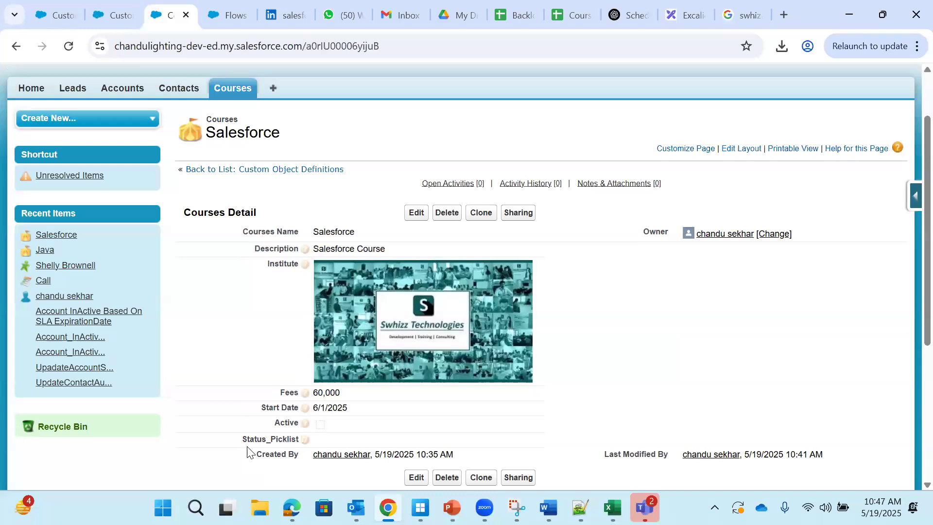
{"action": "left_click_drag", "start_coordinate": [243, 440], "coordinate": [297, 440]}
Step: Edit the Salesforce course record, set Status_Picklist to Inactive, and save the record
{"action": "left_click", "coordinate": [415, 213]}
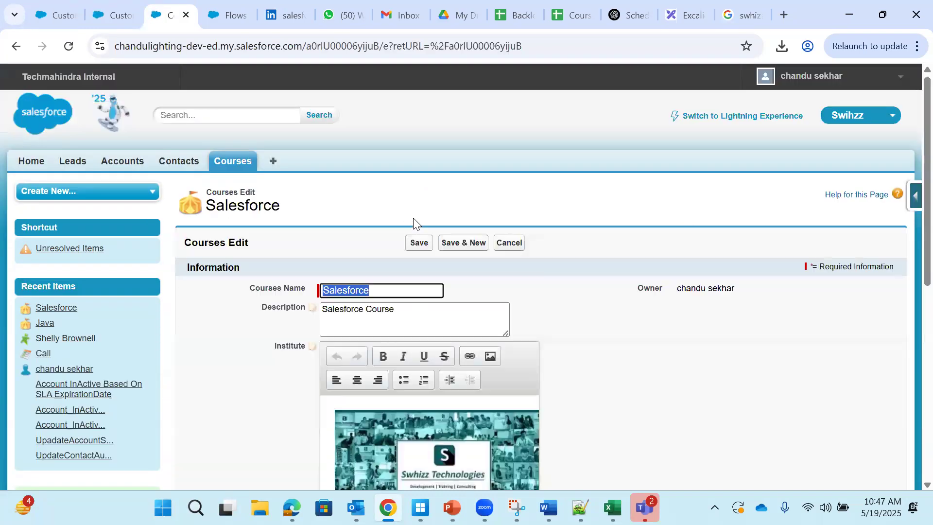
{"action": "scroll", "coordinate": [396, 160], "scroll_direction": "down", "scroll_amount": 8}
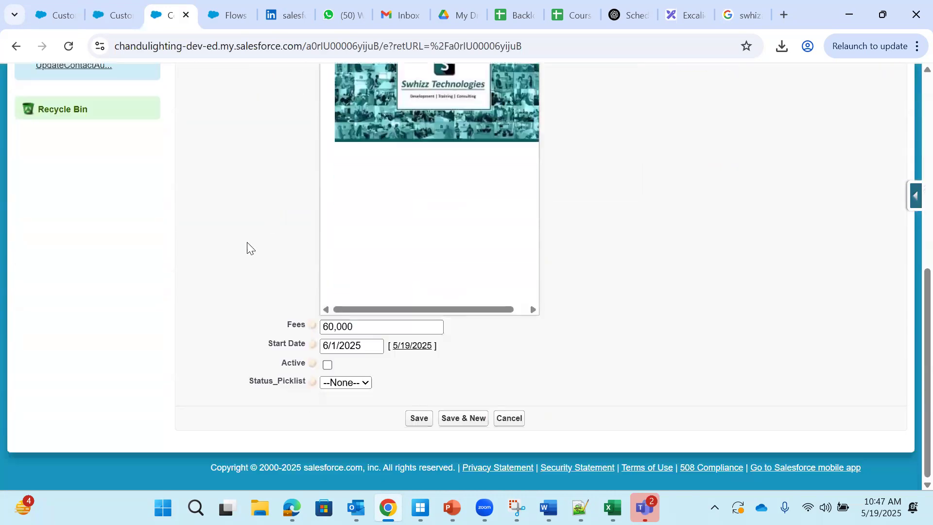
{"action": "left_click", "coordinate": [351, 383]}
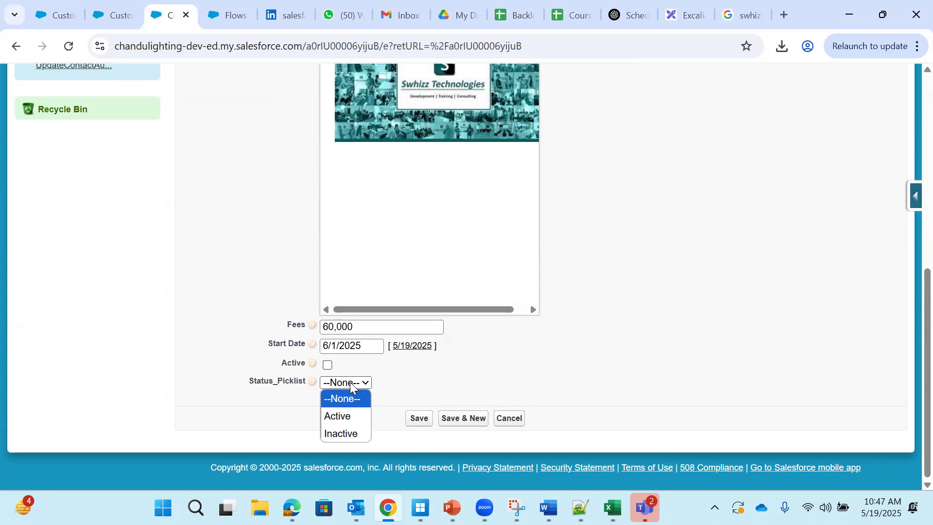
{"action": "left_click", "coordinate": [342, 416]}
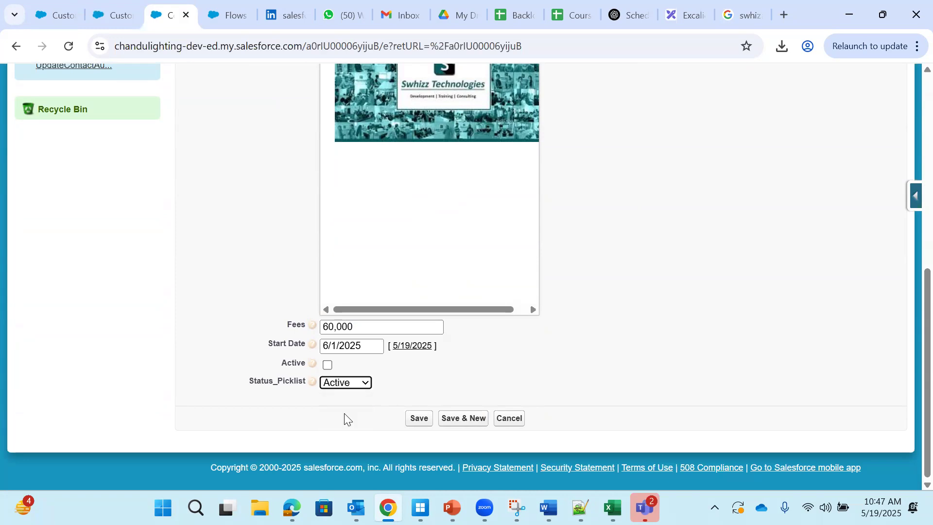
{"action": "left_click", "coordinate": [366, 389]}
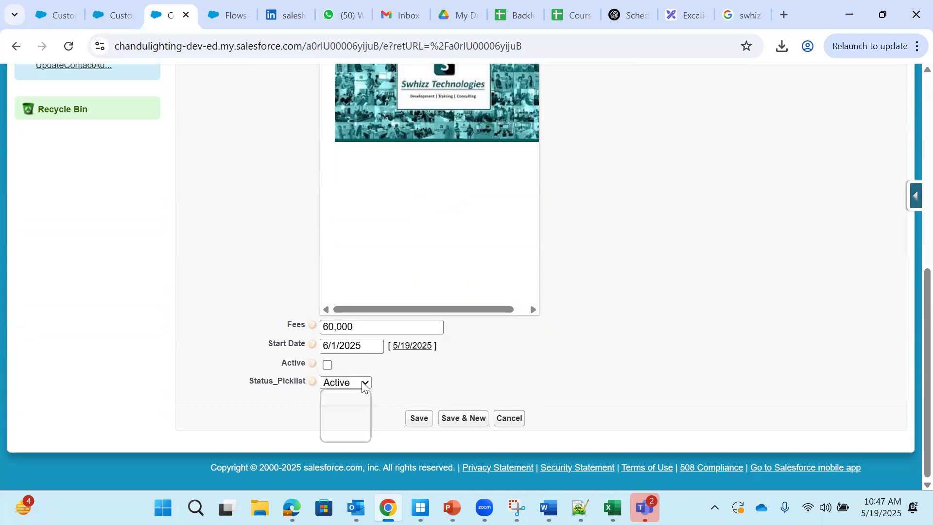
{"action": "left_click", "coordinate": [345, 432]}
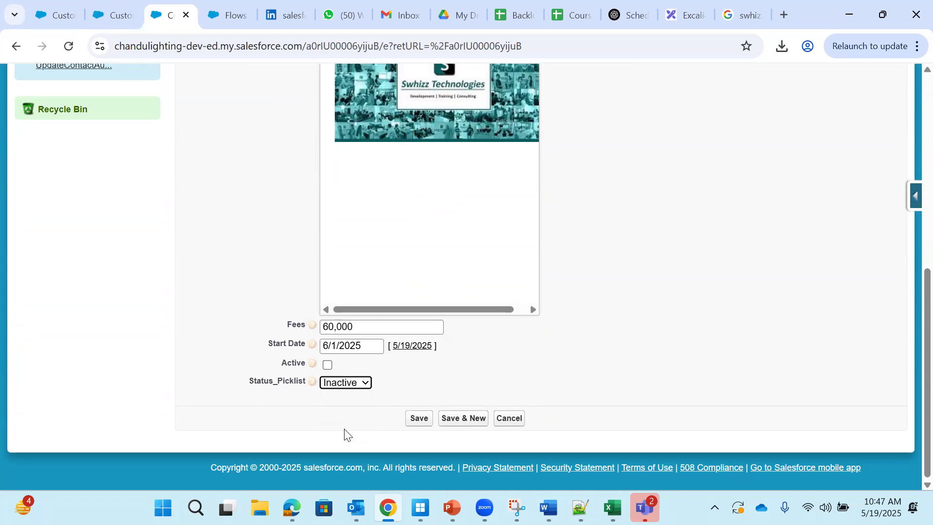
{"action": "left_click", "coordinate": [421, 426]}
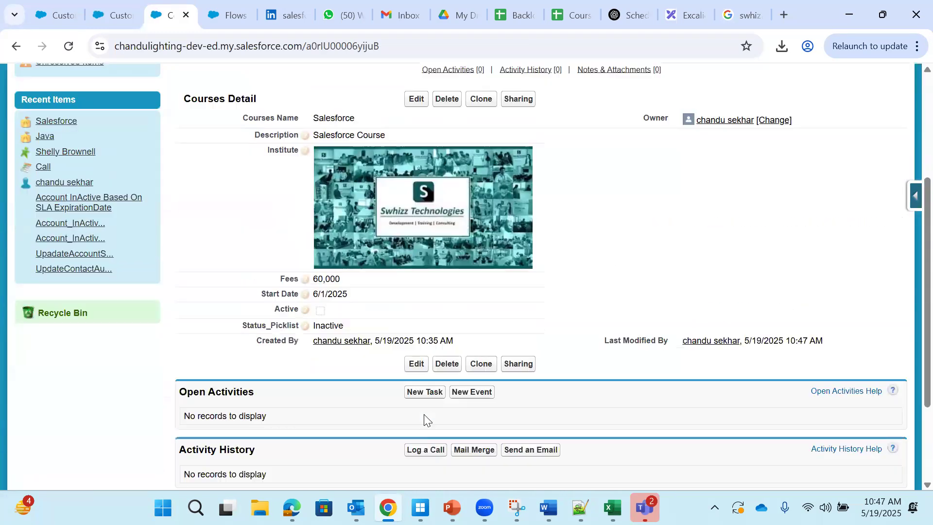
{"action": "scroll", "coordinate": [424, 413], "scroll_direction": "down", "scroll_amount": 1}
{"action": "left_click_drag", "start_coordinate": [243, 293], "coordinate": [304, 296]}
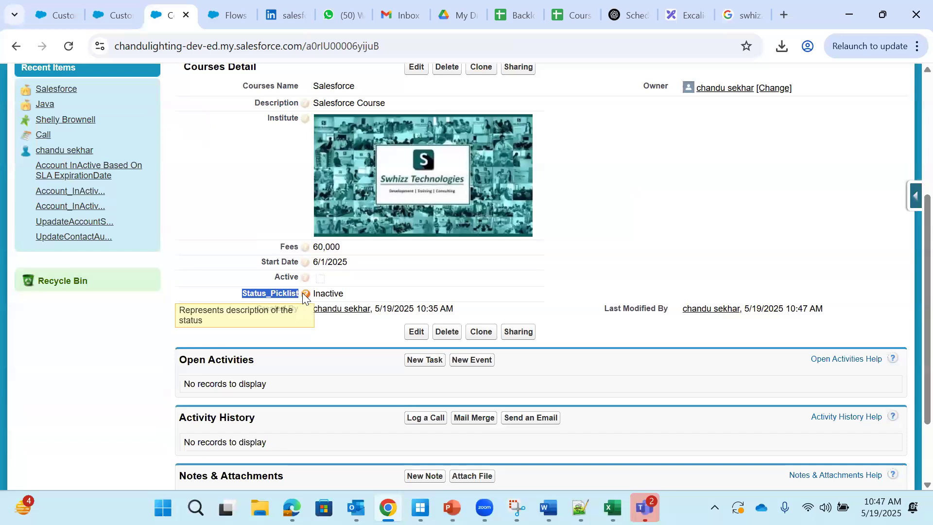
Step: Reopen the course record for editing, compare the Active checkbox with the Status_Picklist choices, and leave without saving
{"action": "scroll", "coordinate": [458, 318], "scroll_direction": "up", "scroll_amount": 1}
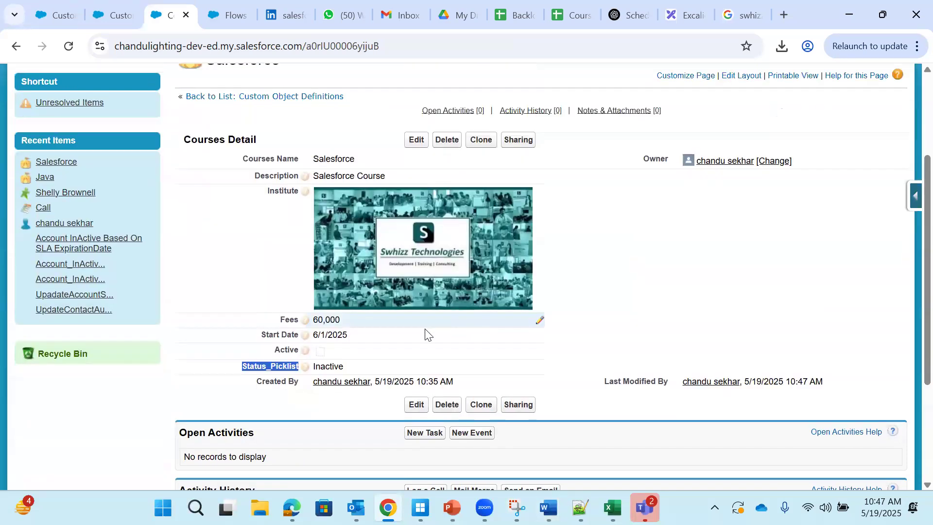
{"action": "left_click", "coordinate": [413, 141]}
{"action": "scroll", "coordinate": [574, 268], "scroll_direction": "down", "scroll_amount": 5}
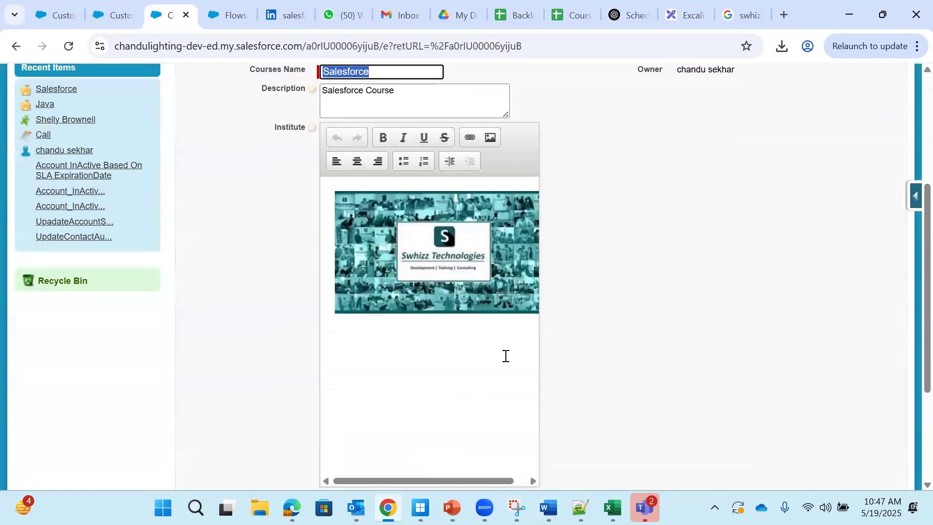
{"action": "scroll", "coordinate": [506, 356], "scroll_direction": "down", "scroll_amount": 3}
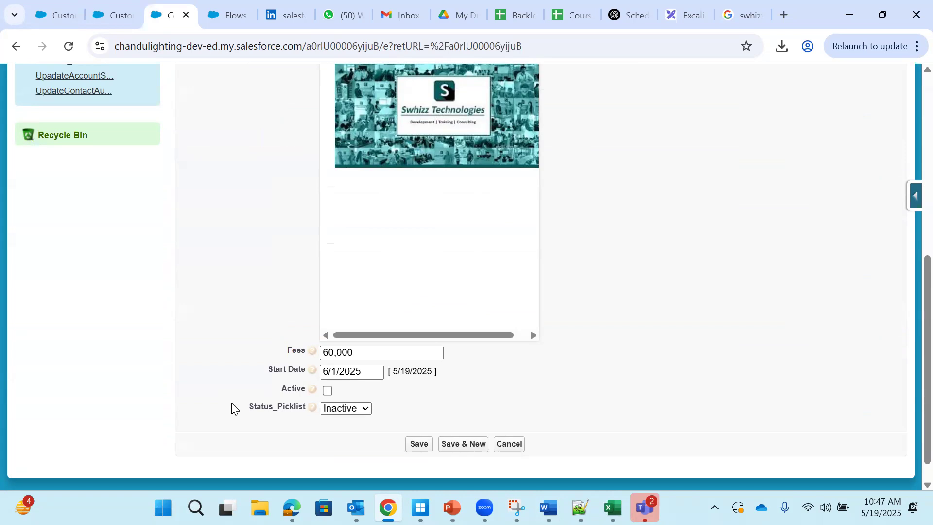
{"action": "left_click_drag", "start_coordinate": [302, 390], "coordinate": [304, 391]}
{"action": "left_click", "coordinate": [244, 407]}
{"action": "left_click_drag", "start_coordinate": [244, 408], "coordinate": [305, 409]}
{"action": "left_click", "coordinate": [261, 414]}
{"action": "left_click_drag", "start_coordinate": [281, 394], "coordinate": [343, 387]}
{"action": "left_click", "coordinate": [351, 412]}
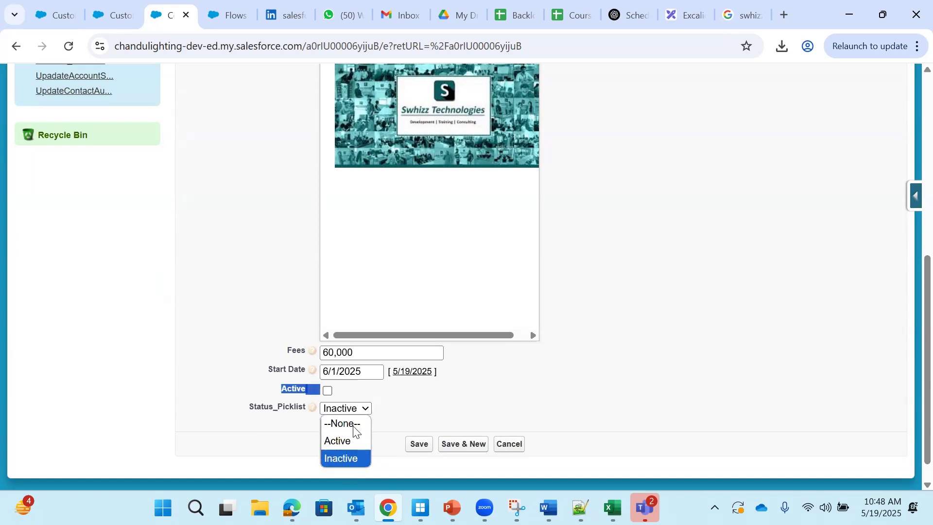
{"action": "left_click", "coordinate": [398, 409]}
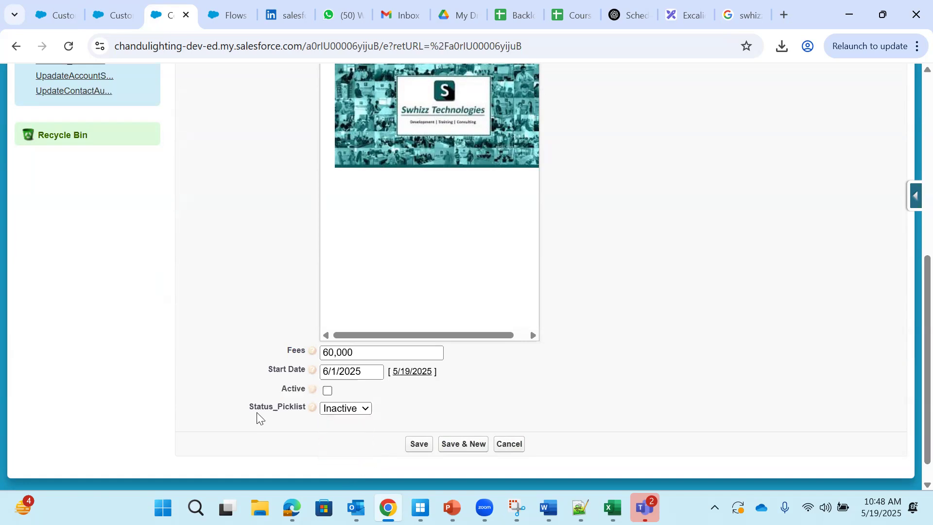
{"action": "left_click_drag", "start_coordinate": [249, 407], "coordinate": [304, 408]}
{"action": "left_click", "coordinate": [342, 409]}
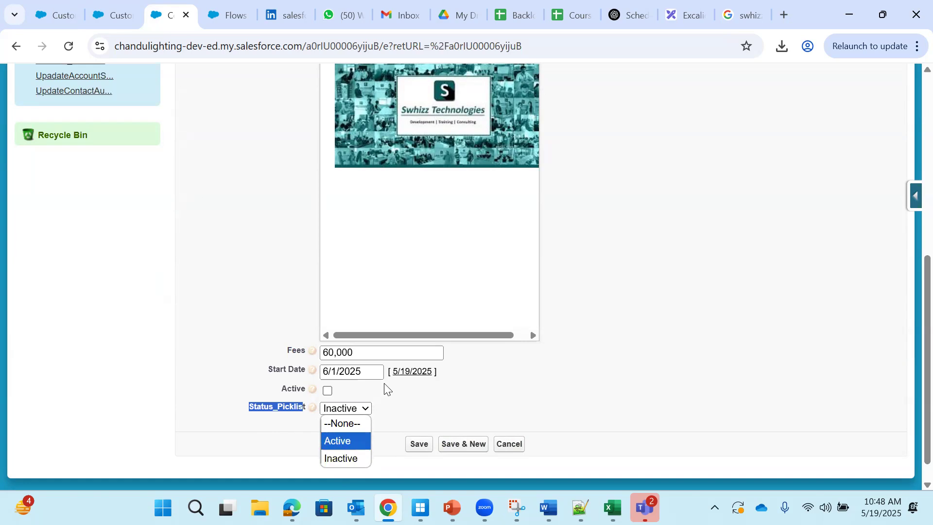
{"action": "left_click", "coordinate": [497, 393]}
{"action": "left_click", "coordinate": [511, 444]}
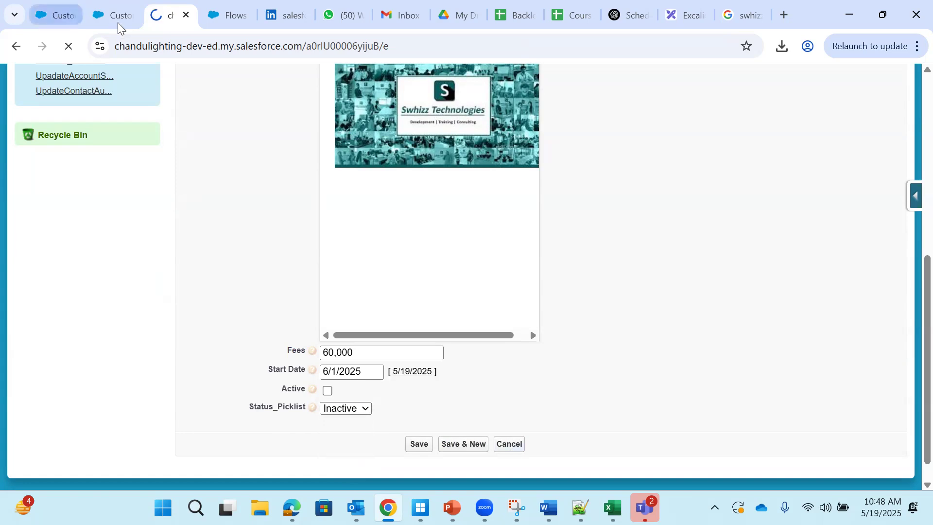
Step: Open the Status_Picklist field's definition from the Courses object's custom fields and examine its list of values
{"action": "left_click", "coordinate": [117, 22]}
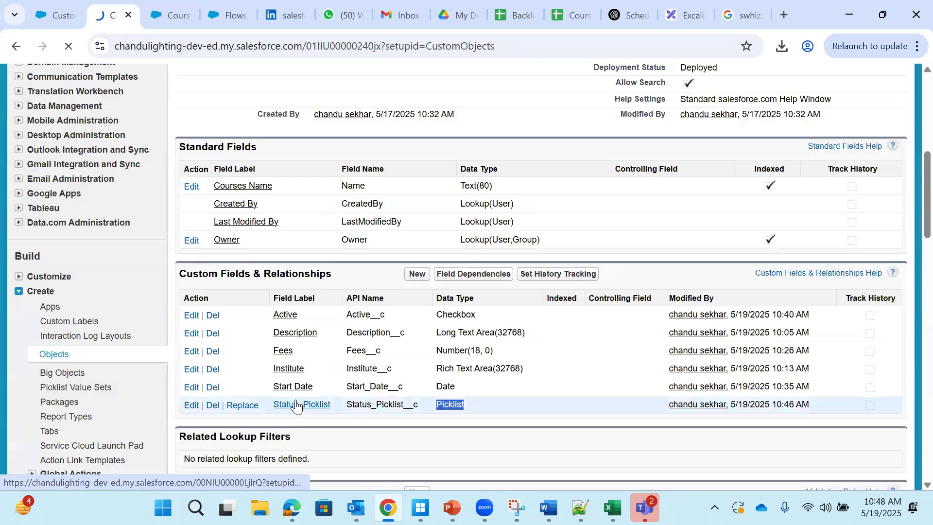
{"action": "left_click", "coordinate": [296, 406]}
{"action": "scroll", "coordinate": [392, 363], "scroll_direction": "down", "scroll_amount": 4}
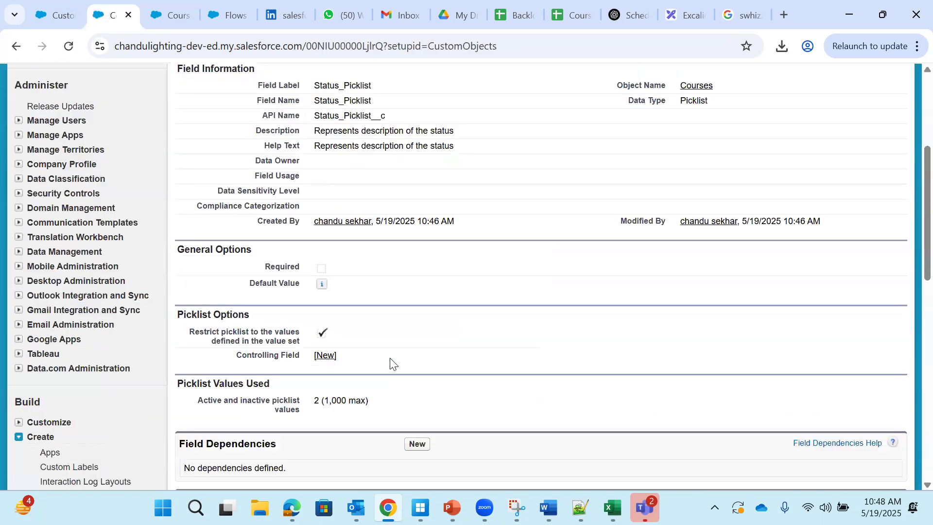
{"action": "scroll", "coordinate": [393, 364], "scroll_direction": "down", "scroll_amount": 5}
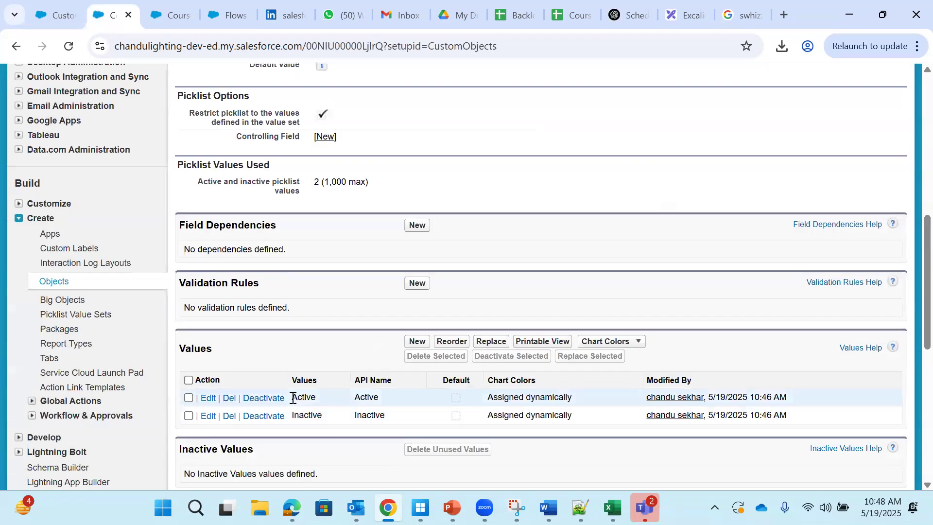
{"action": "left_click_drag", "start_coordinate": [178, 392], "coordinate": [790, 414]}
{"action": "left_click", "coordinate": [306, 346]}
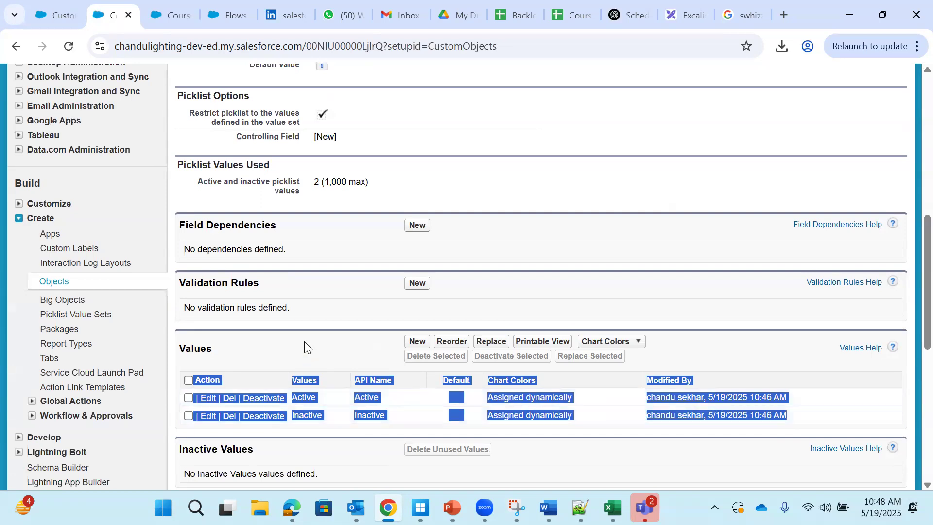
Step: Reorder the Status_Picklist values so that Inactive comes before Active, save, and check the values list
{"action": "left_click", "coordinate": [451, 342]}
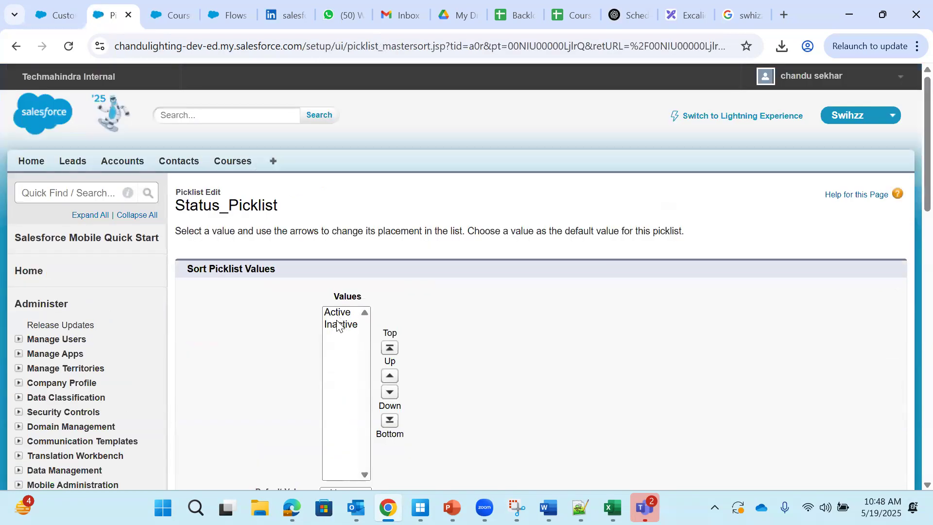
{"action": "scroll", "coordinate": [345, 372], "scroll_direction": "down", "scroll_amount": 1}
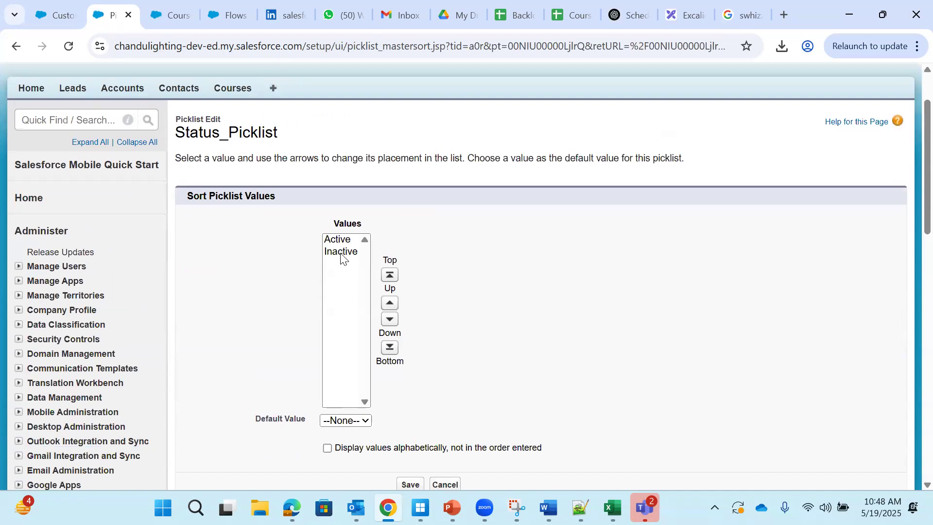
{"action": "left_click", "coordinate": [343, 256]}
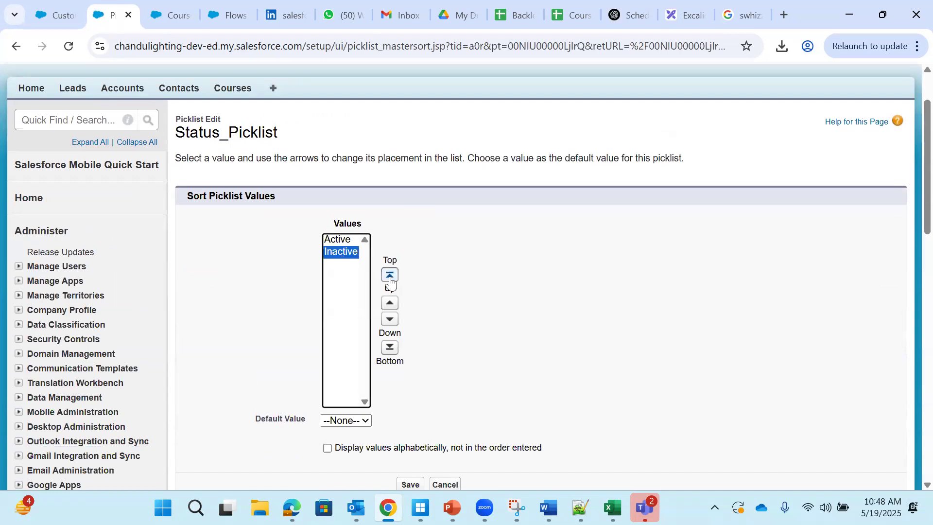
{"action": "left_click", "coordinate": [388, 304]}
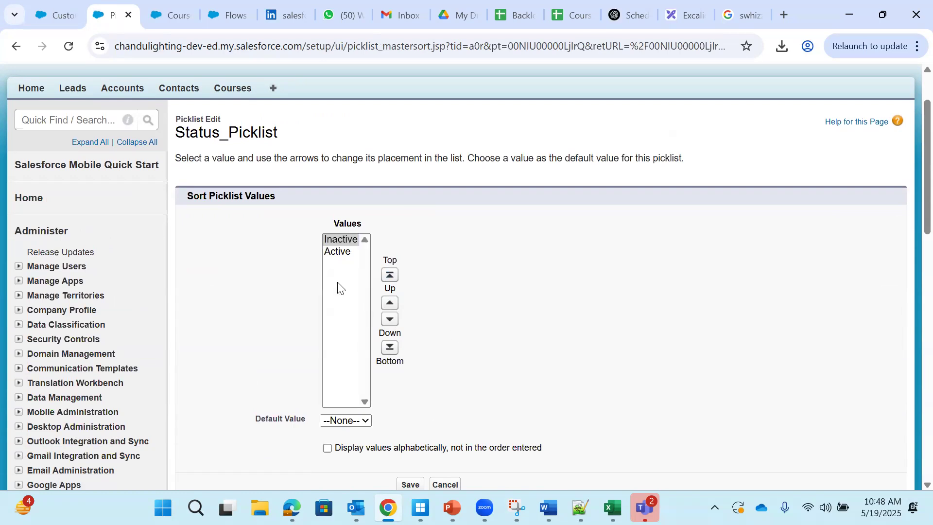
{"action": "left_click", "coordinate": [346, 239]}
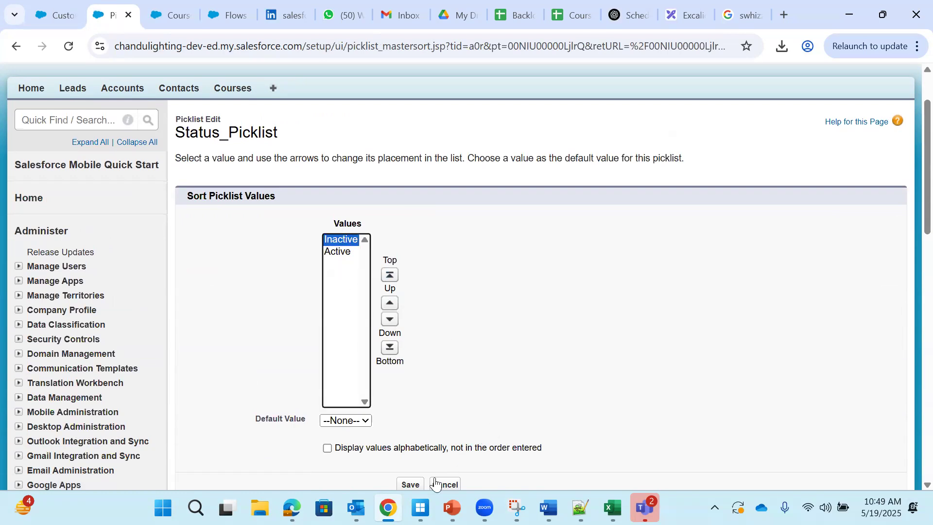
{"action": "left_click", "coordinate": [408, 484]}
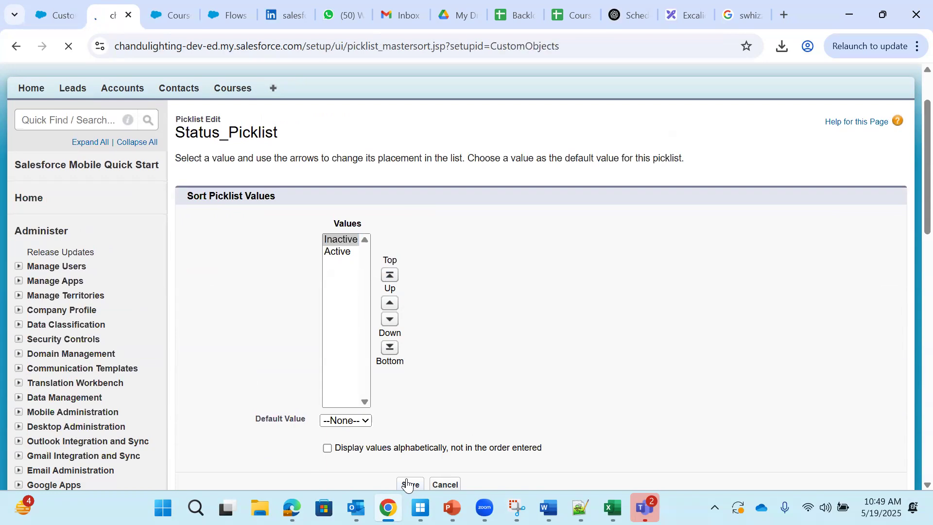
{"action": "scroll", "coordinate": [400, 434], "scroll_direction": "down", "scroll_amount": 4}
{"action": "scroll", "coordinate": [400, 434], "scroll_direction": "down", "scroll_amount": 4}
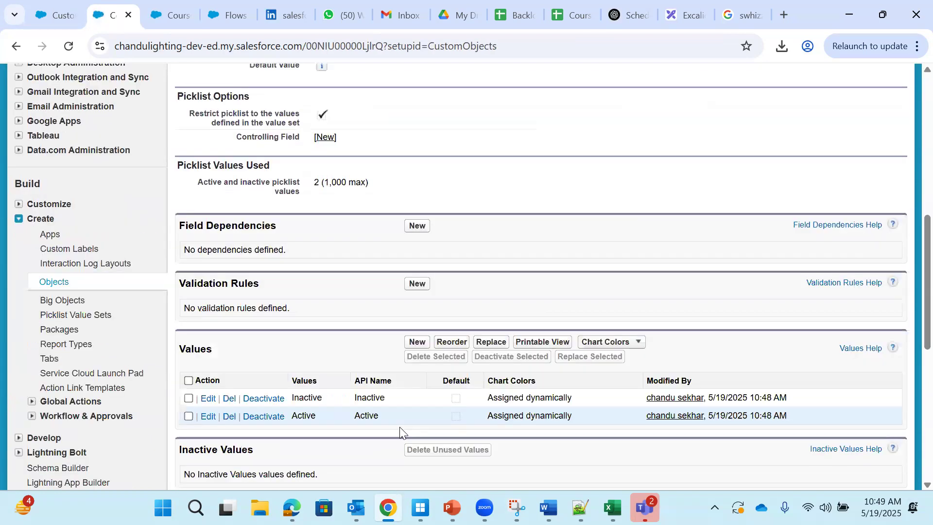
{"action": "left_click_drag", "start_coordinate": [194, 391], "coordinate": [379, 416]}
{"action": "left_click", "coordinate": [416, 420]}
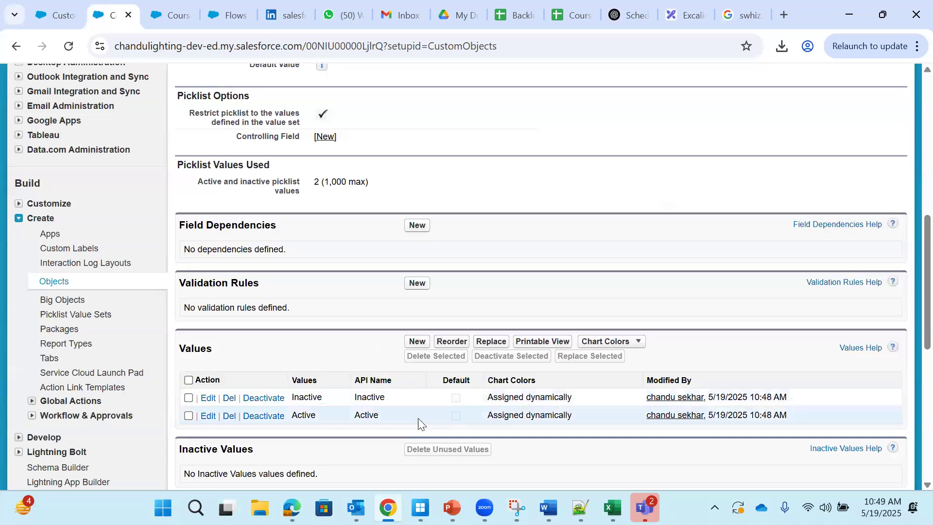
Step: Reload the Salesforce course record, examine the order of the Status_Picklist choices through inline editing, and leave the value unsaved
{"action": "left_click", "coordinate": [170, 16]}
{"action": "left_click", "coordinate": [68, 46]}
{"action": "scroll", "coordinate": [306, 354], "scroll_direction": "down", "scroll_amount": 3}
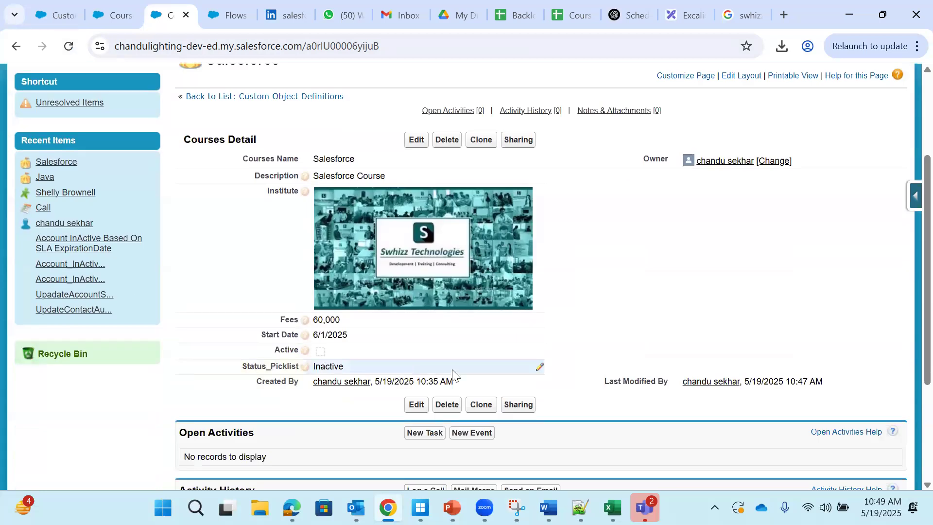
{"action": "double_click", "coordinate": [539, 367]}
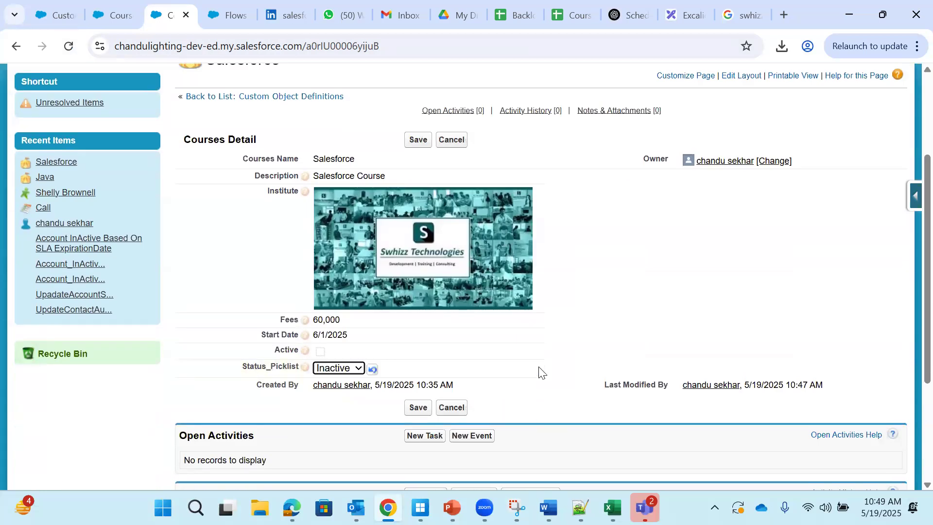
{"action": "left_click", "coordinate": [340, 368]}
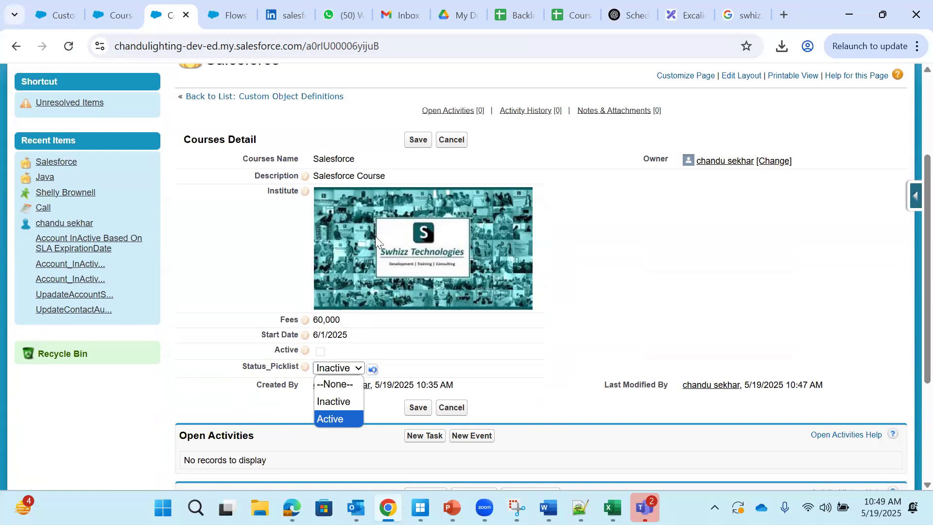
{"action": "left_click", "coordinate": [445, 145]}
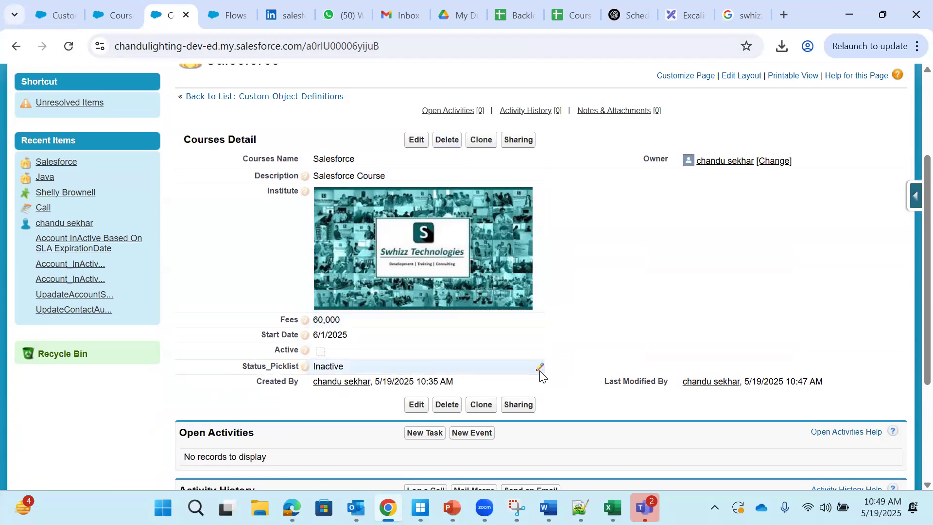
Step: Open the Salesforce course record for editing and locate its Status_Picklist field
{"action": "left_click", "coordinate": [415, 140]}
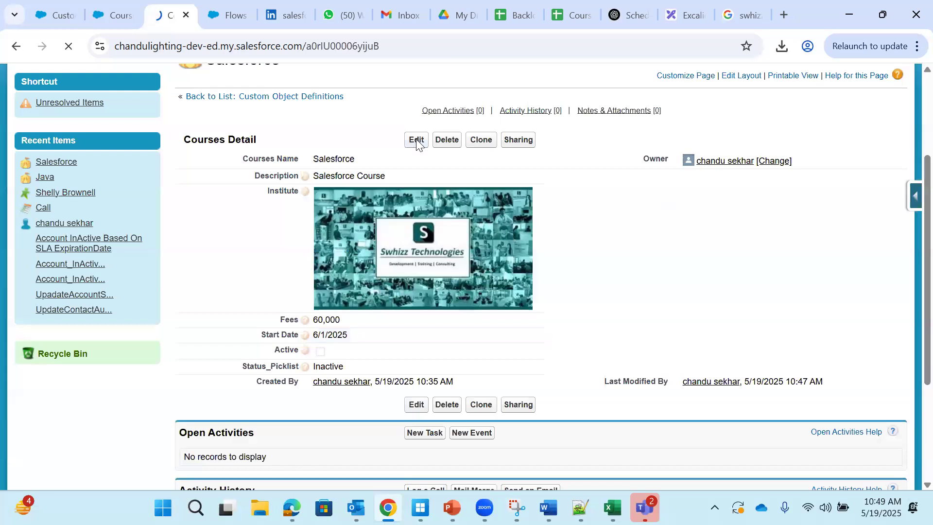
{"action": "scroll", "coordinate": [406, 358], "scroll_direction": "down", "scroll_amount": 8}
{"action": "left_click_drag", "start_coordinate": [250, 408], "coordinate": [299, 414]}
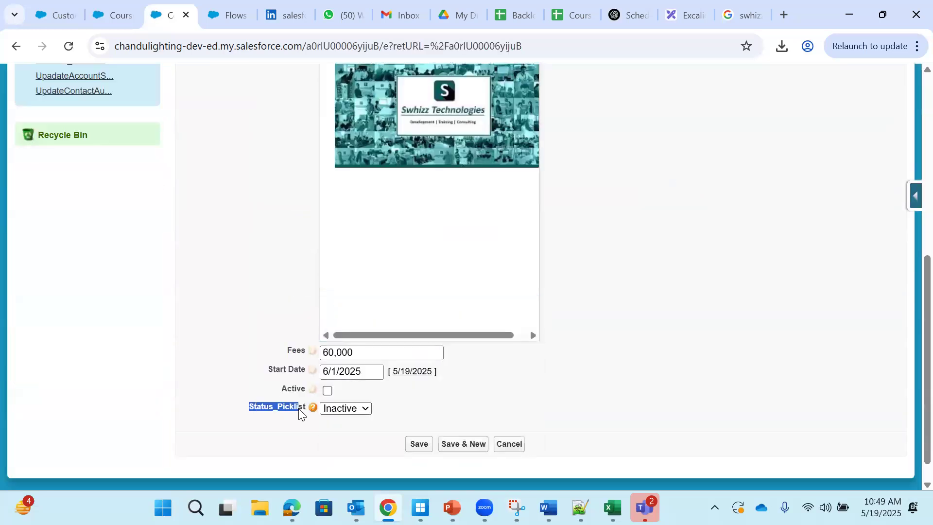
Step: Return to the Courses object definition, reopen the Status_Picklist custom field, and examine its general and picklist options
{"action": "left_click", "coordinate": [106, 18]}
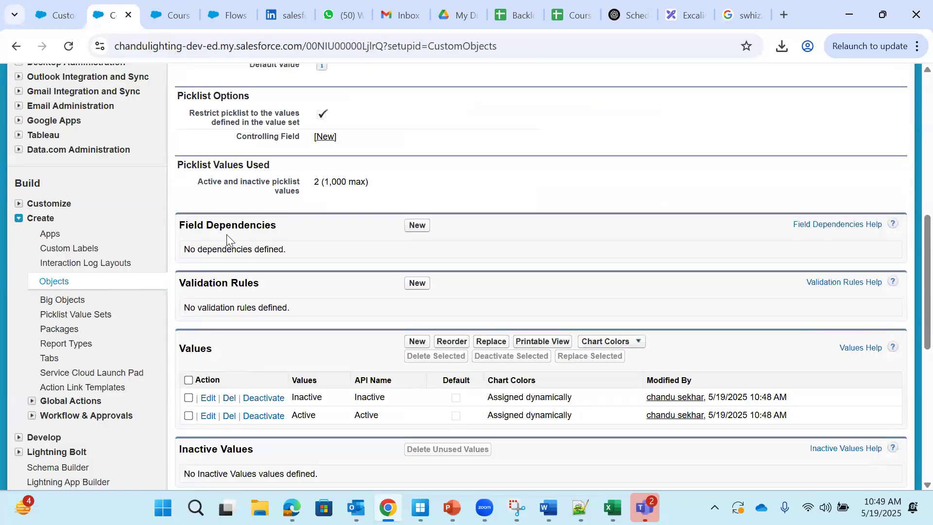
{"action": "scroll", "coordinate": [227, 234], "scroll_direction": "up", "scroll_amount": 8}
{"action": "left_click", "coordinate": [214, 151]}
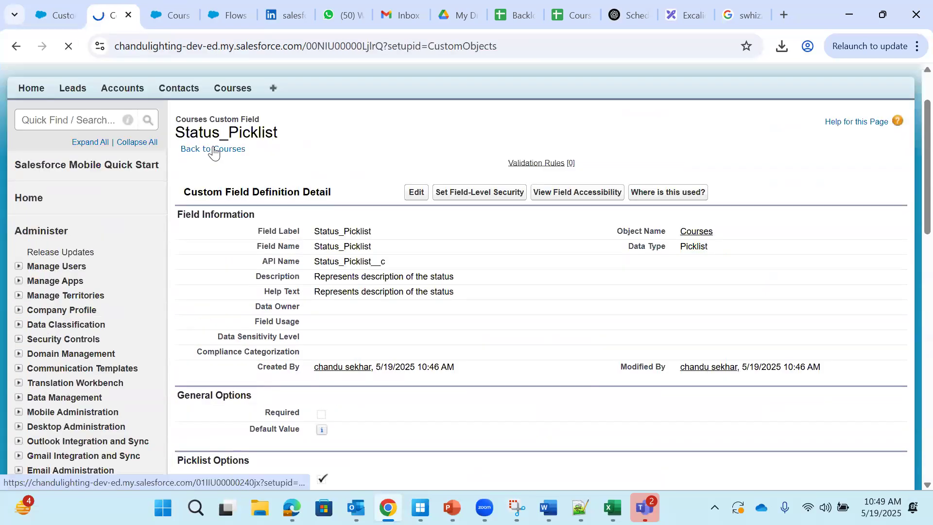
{"action": "scroll", "coordinate": [491, 208], "scroll_direction": "down", "scroll_amount": 6}
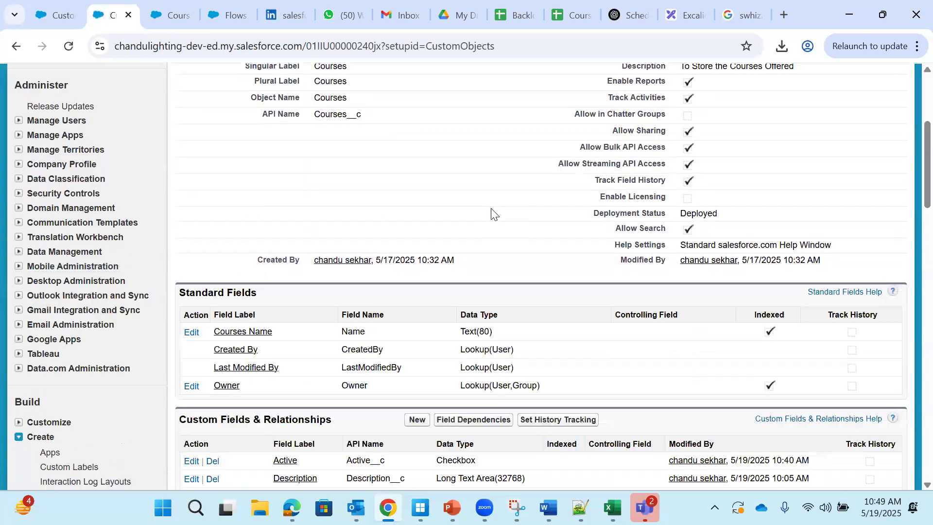
{"action": "scroll", "coordinate": [491, 208], "scroll_direction": "down", "scroll_amount": 1}
{"action": "left_click", "coordinate": [278, 335]}
{"action": "scroll", "coordinate": [326, 322], "scroll_direction": "down", "scroll_amount": 5}
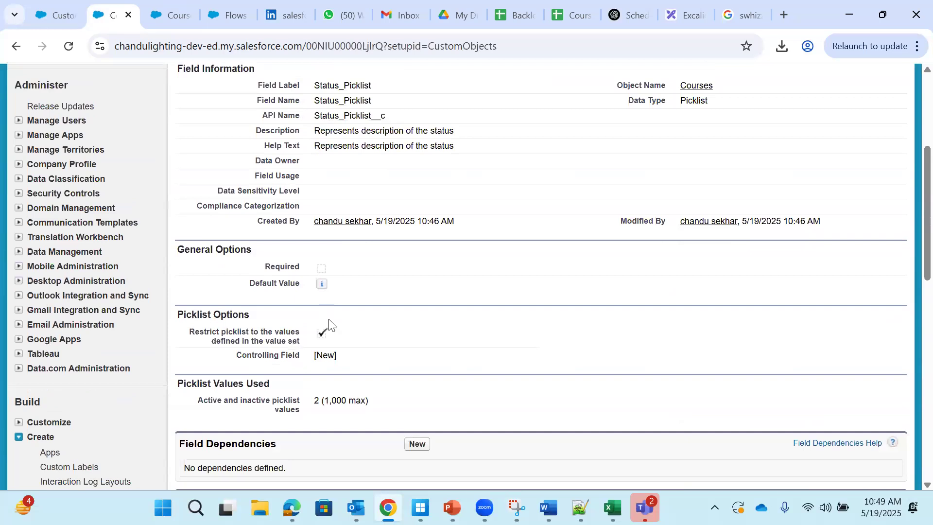
{"action": "scroll", "coordinate": [329, 323], "scroll_direction": "down", "scroll_amount": 1}
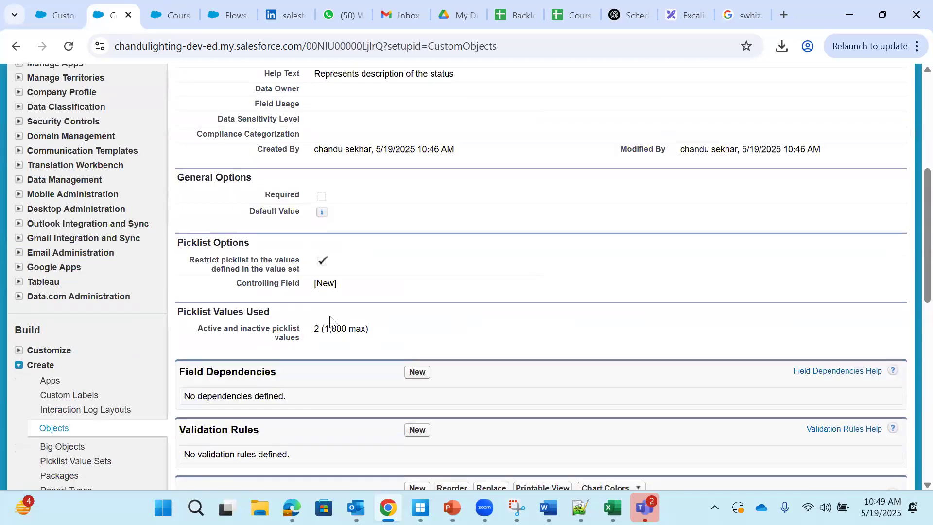
{"action": "scroll", "coordinate": [407, 117], "scroll_direction": "up", "scroll_amount": 2}
{"action": "scroll", "coordinate": [393, 181], "scroll_direction": "up", "scroll_amount": 1}
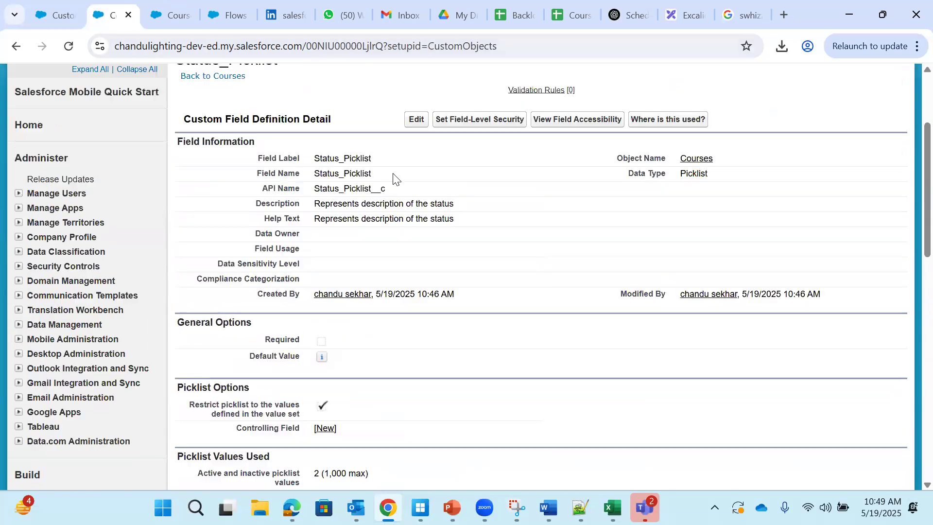
Step: Open the Status_Picklist definition for editing, review its default value and picklist settings, cancel, and return to the field's values list
{"action": "left_click", "coordinate": [416, 122]}
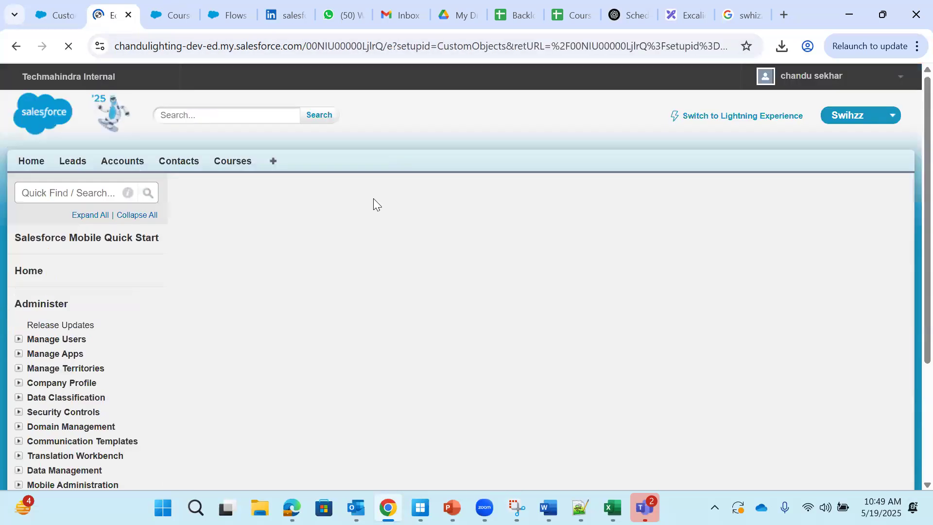
{"action": "scroll", "coordinate": [361, 243], "scroll_direction": "down", "scroll_amount": 3}
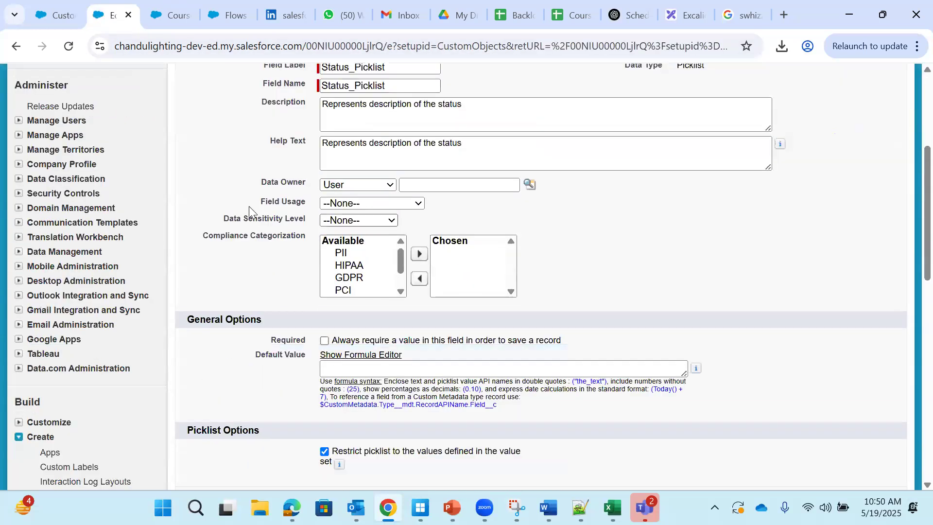
{"action": "scroll", "coordinate": [291, 335], "scroll_direction": "down", "scroll_amount": 2}
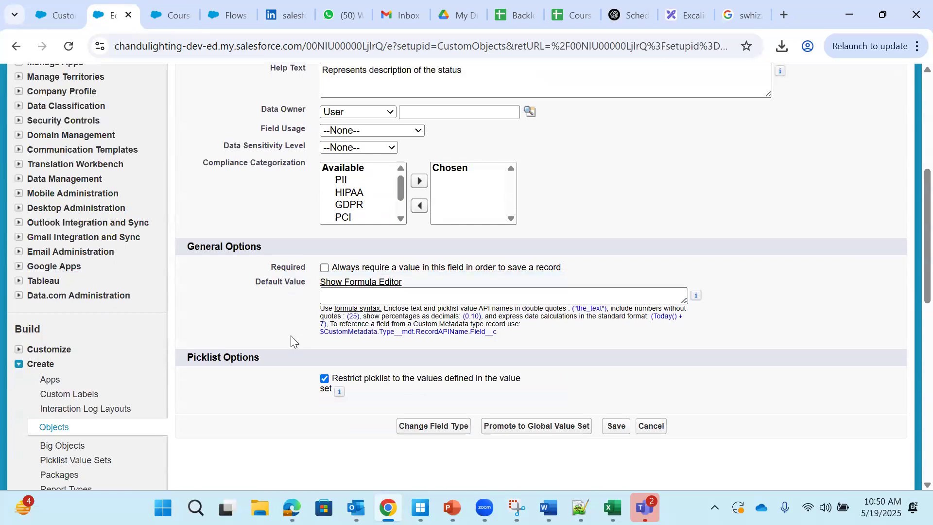
{"action": "scroll", "coordinate": [290, 336], "scroll_direction": "up", "scroll_amount": 2}
{"action": "scroll", "coordinate": [291, 335], "scroll_direction": "up", "scroll_amount": 1}
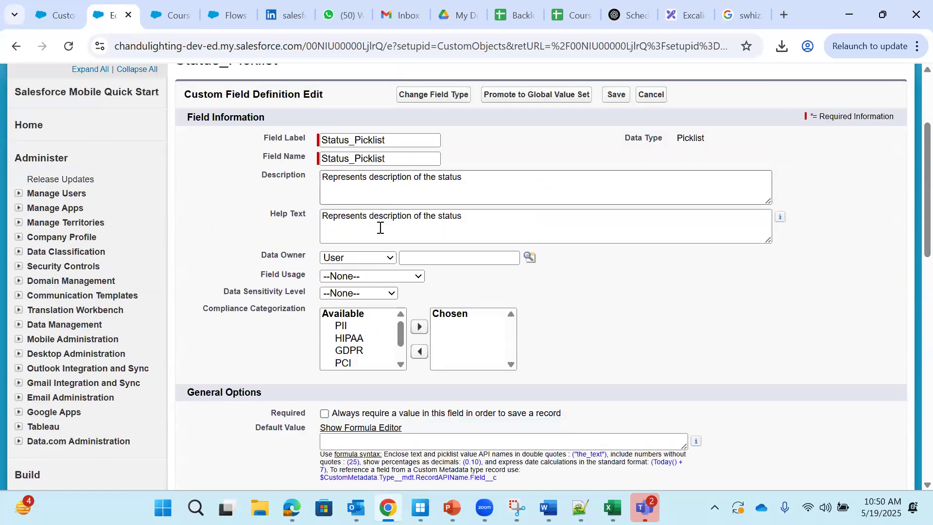
{"action": "scroll", "coordinate": [379, 260], "scroll_direction": "down", "scroll_amount": 1}
{"action": "scroll", "coordinate": [377, 265], "scroll_direction": "down", "scroll_amount": 2}
{"action": "scroll", "coordinate": [377, 264], "scroll_direction": "up", "scroll_amount": 2}
{"action": "scroll", "coordinate": [574, 228], "scroll_direction": "up", "scroll_amount": 4}
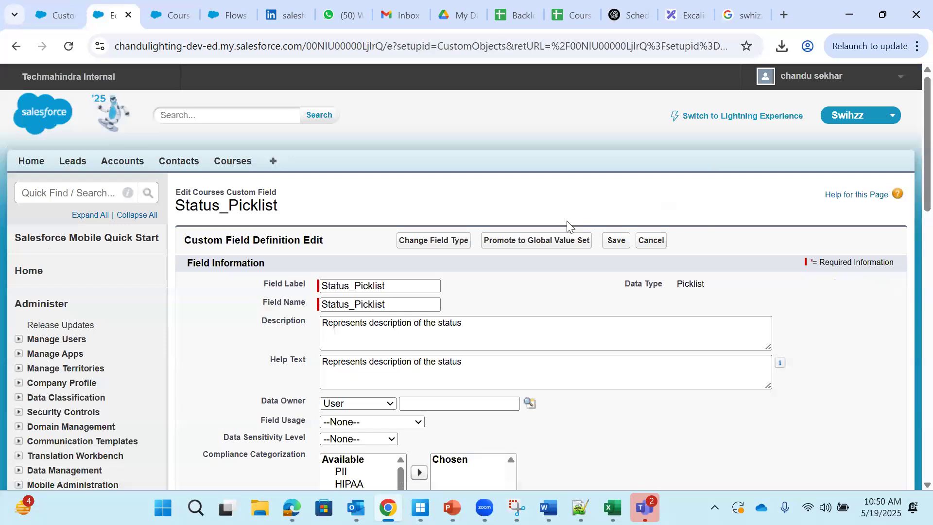
{"action": "left_click", "coordinate": [652, 245]}
{"action": "scroll", "coordinate": [444, 273], "scroll_direction": "down", "scroll_amount": 5}
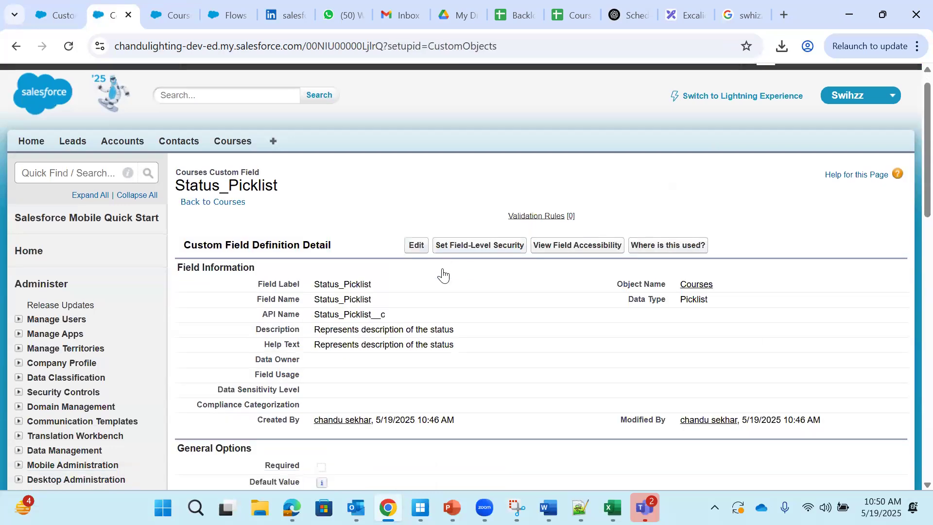
{"action": "scroll", "coordinate": [445, 275], "scroll_direction": "down", "scroll_amount": 3}
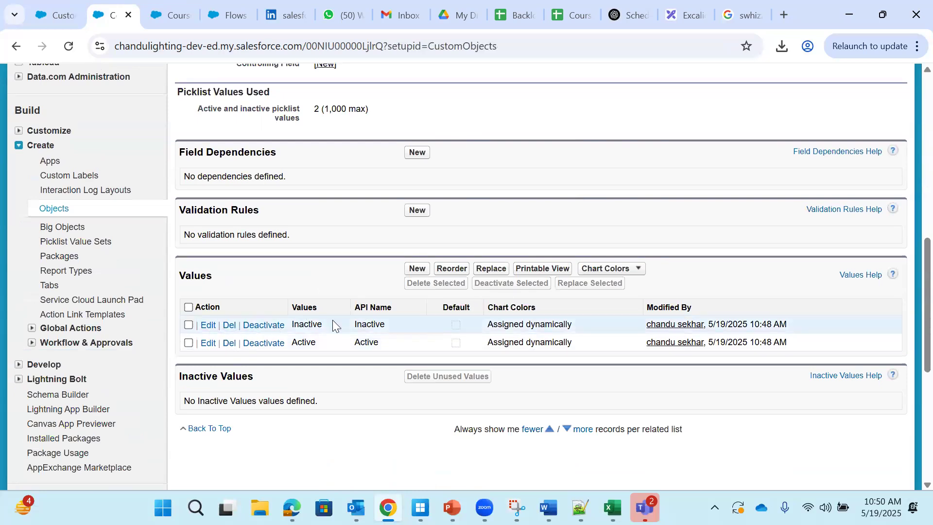
Step: Cancel the Salesforce record edit, start a new course record to examine its Status_Picklist choices, and leave it unsaved
{"action": "left_click", "coordinate": [169, 15]}
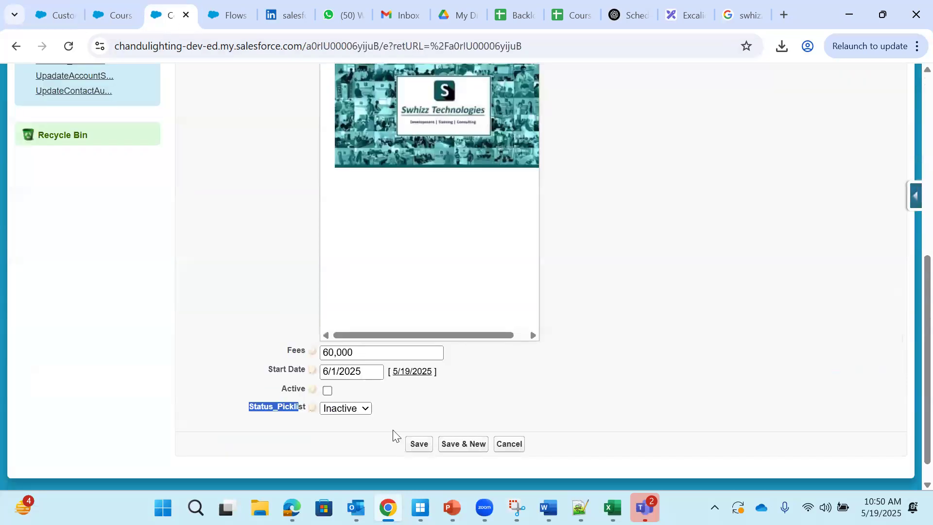
{"action": "left_click", "coordinate": [518, 443]}
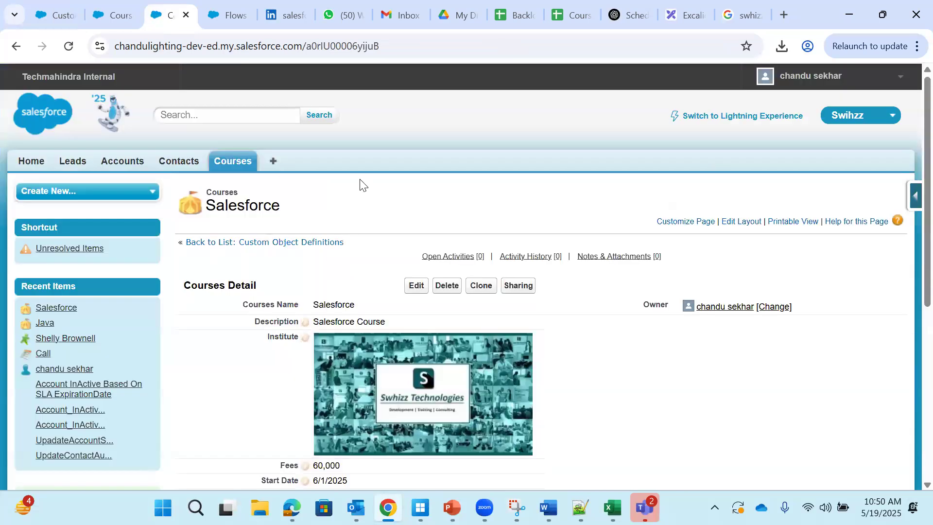
{"action": "left_click", "coordinate": [235, 168]}
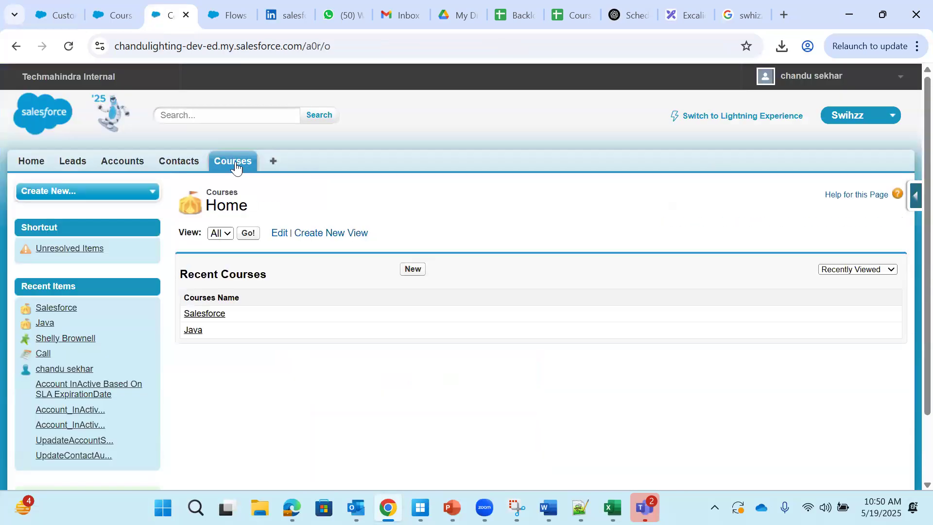
{"action": "left_click", "coordinate": [413, 270]}
{"action": "scroll", "coordinate": [415, 274], "scroll_direction": "down", "scroll_amount": 8}
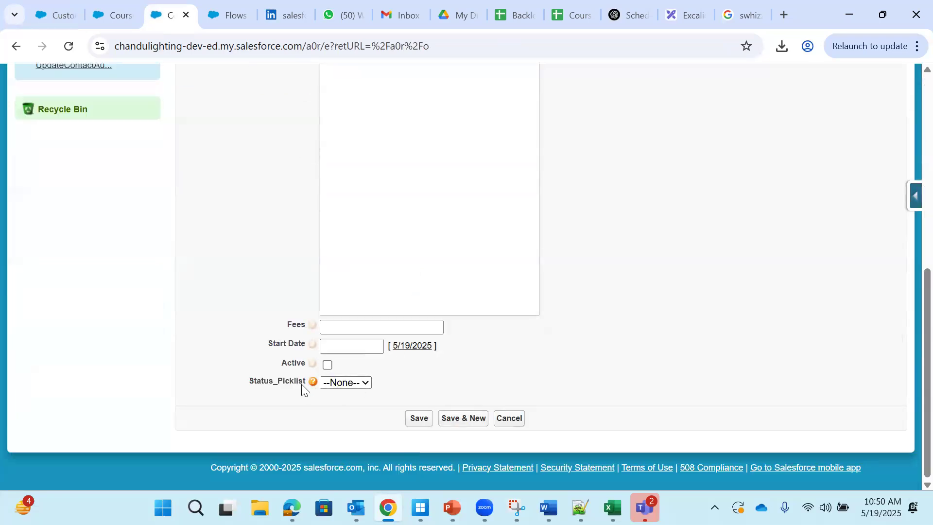
{"action": "left_click_drag", "start_coordinate": [243, 384], "coordinate": [312, 405]}
{"action": "left_click", "coordinate": [347, 382]}
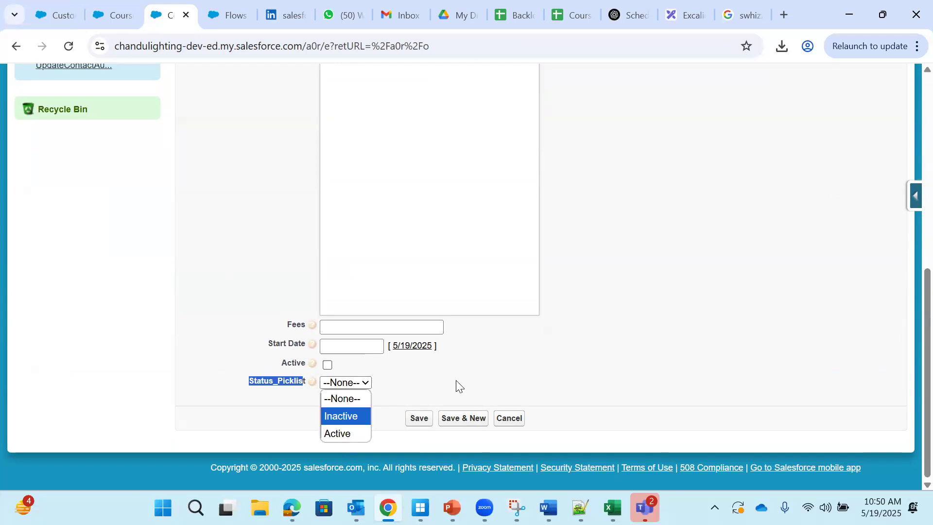
{"action": "left_click", "coordinate": [490, 402]}
{"action": "left_click", "coordinate": [503, 419]}
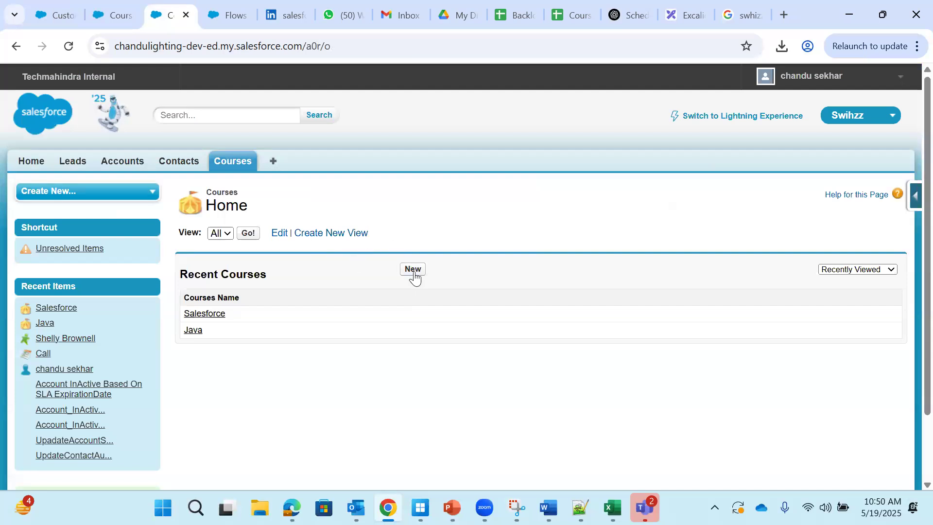
Step: Start another blank course record, check the preselected Status_Picklist value against the available choices, and cancel the record
{"action": "left_click", "coordinate": [414, 269]}
{"action": "scroll", "coordinate": [415, 292], "scroll_direction": "down", "scroll_amount": 8}
{"action": "left_click_drag", "start_coordinate": [245, 387], "coordinate": [362, 387]}
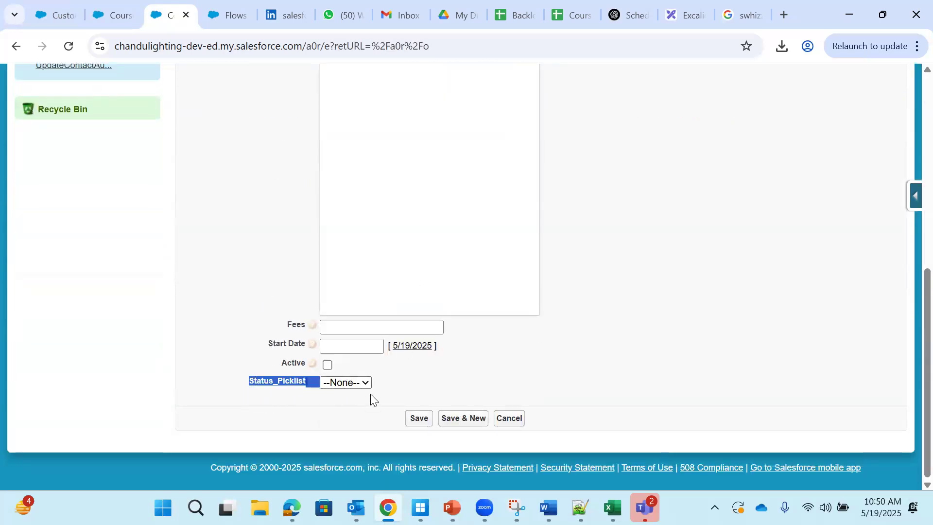
{"action": "left_click", "coordinate": [343, 385]}
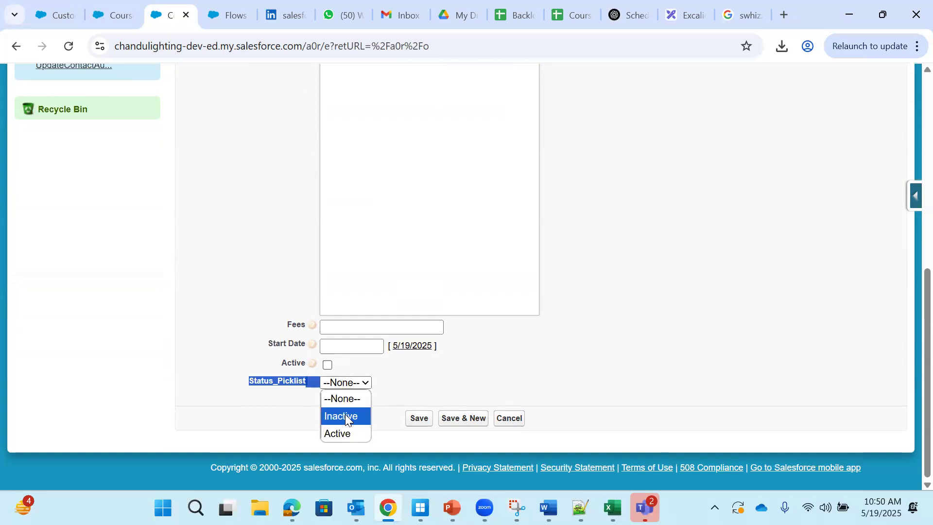
{"action": "left_click", "coordinate": [457, 376]}
{"action": "left_click", "coordinate": [526, 417]}
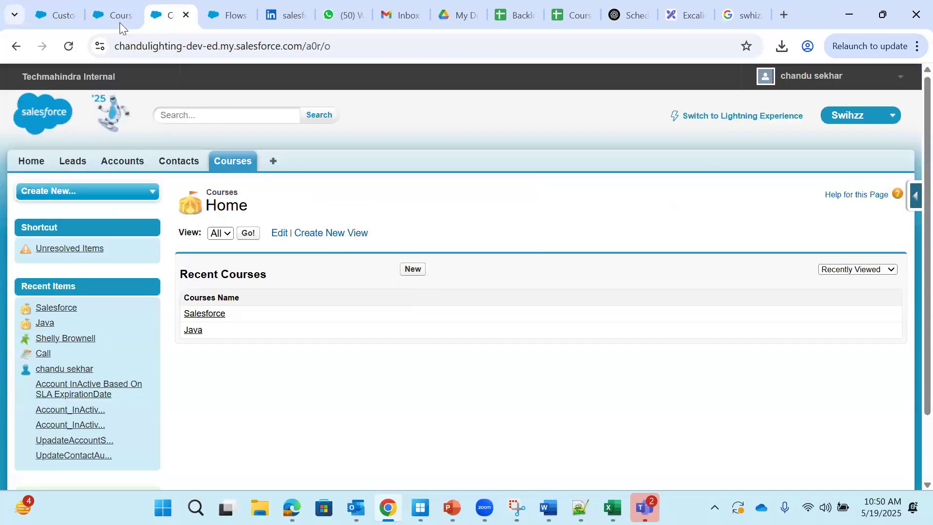
Step: Make Inactive the default value of Status_Picklist in the field's values, save, and check its entry in the values list
{"action": "left_click", "coordinate": [119, 19]}
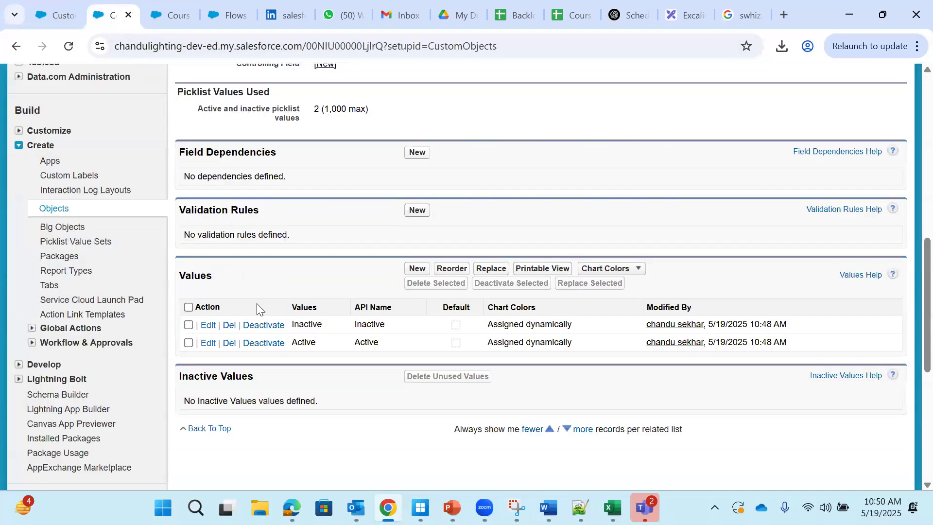
{"action": "left_click_drag", "start_coordinate": [173, 275], "coordinate": [752, 281]}
{"action": "left_click", "coordinate": [749, 282]}
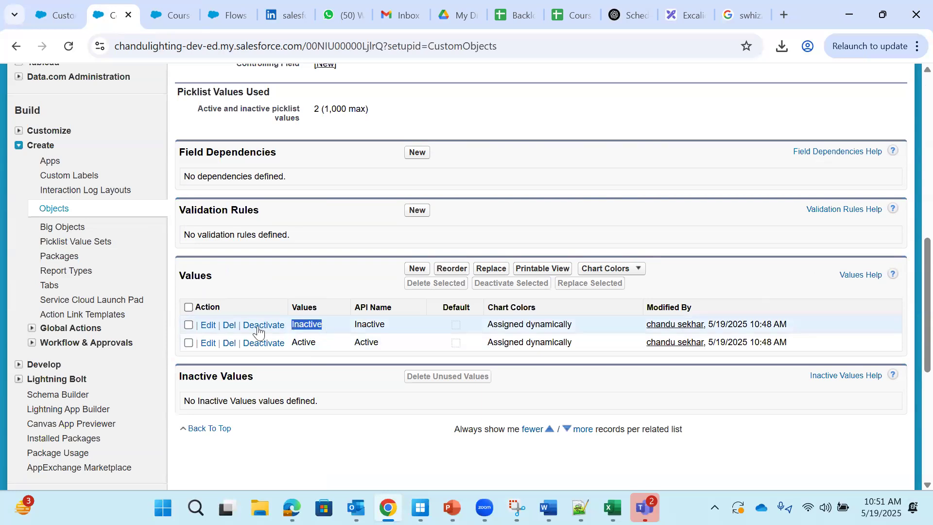
{"action": "left_click", "coordinate": [210, 327]}
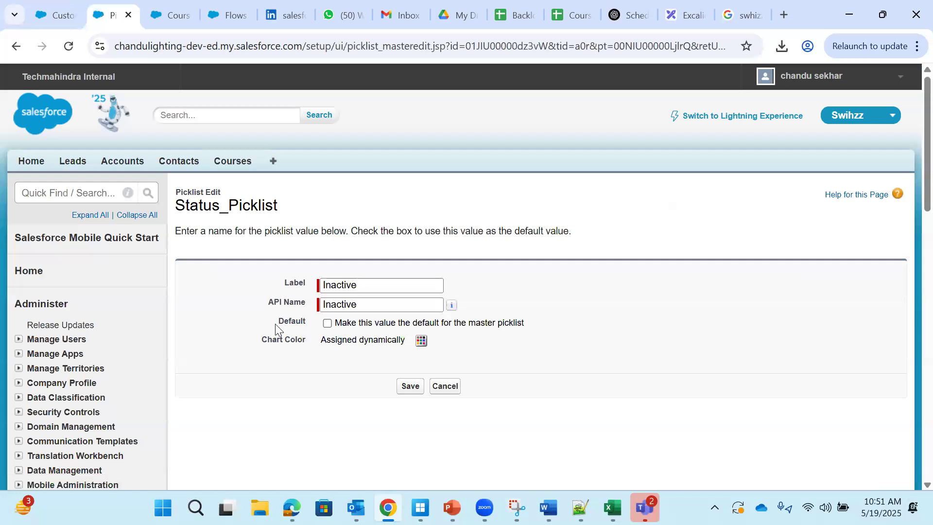
{"action": "left_click_drag", "start_coordinate": [360, 323], "coordinate": [522, 325]}
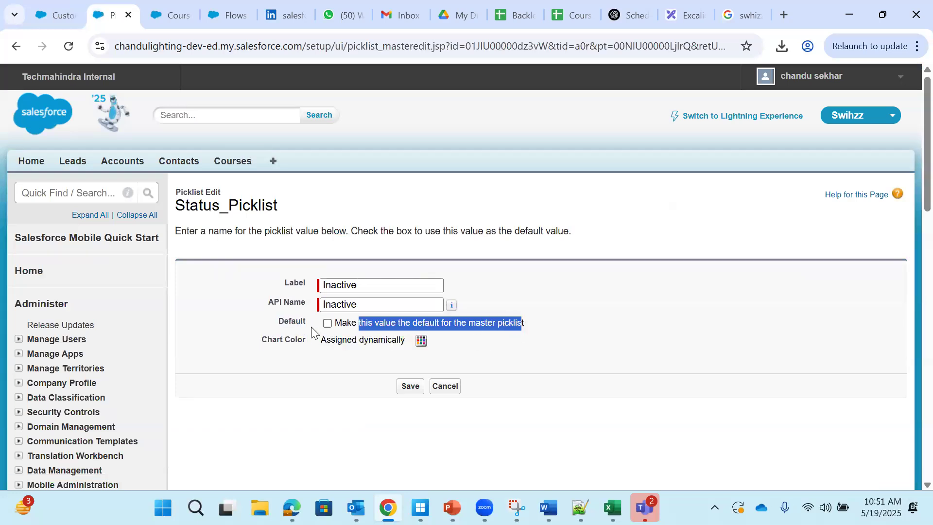
{"action": "left_click", "coordinate": [327, 325]}
{"action": "left_click", "coordinate": [409, 387]}
{"action": "scroll", "coordinate": [413, 391], "scroll_direction": "down", "scroll_amount": 10}
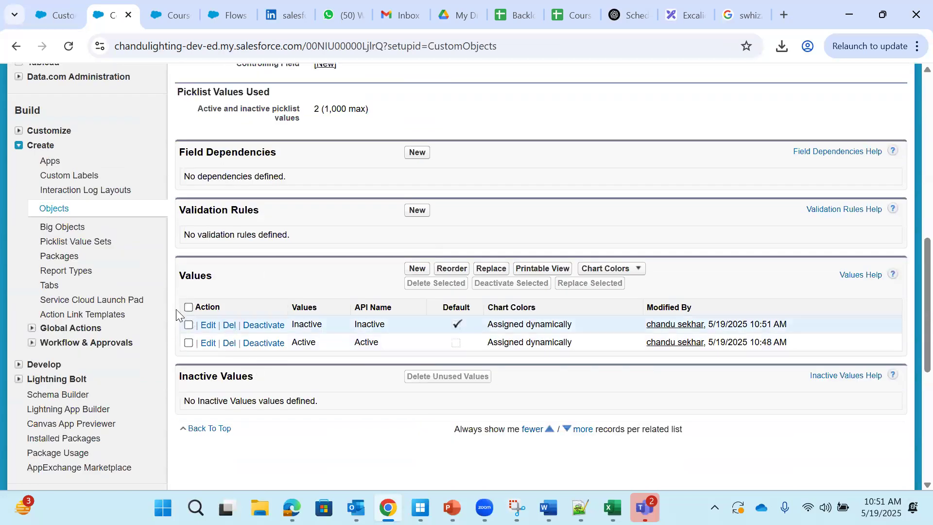
{"action": "left_click_drag", "start_coordinate": [231, 316], "coordinate": [408, 322]}
{"action": "left_click_drag", "start_coordinate": [351, 328], "coordinate": [392, 327]}
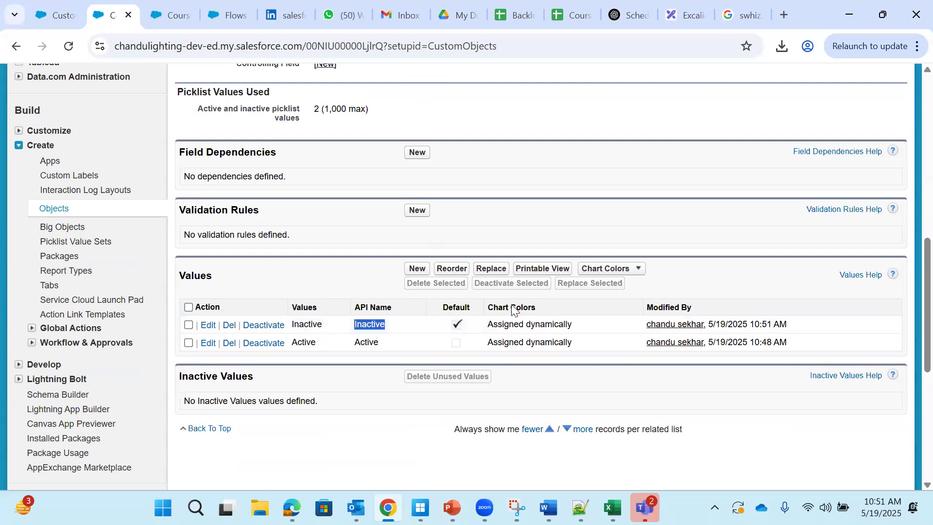
Step: Start a new course record from a refreshed Courses home page and check which Status_Picklist value is preselected
{"action": "left_click", "coordinate": [177, 15]}
{"action": "left_click", "coordinate": [69, 46]}
{"action": "left_click", "coordinate": [413, 270]}
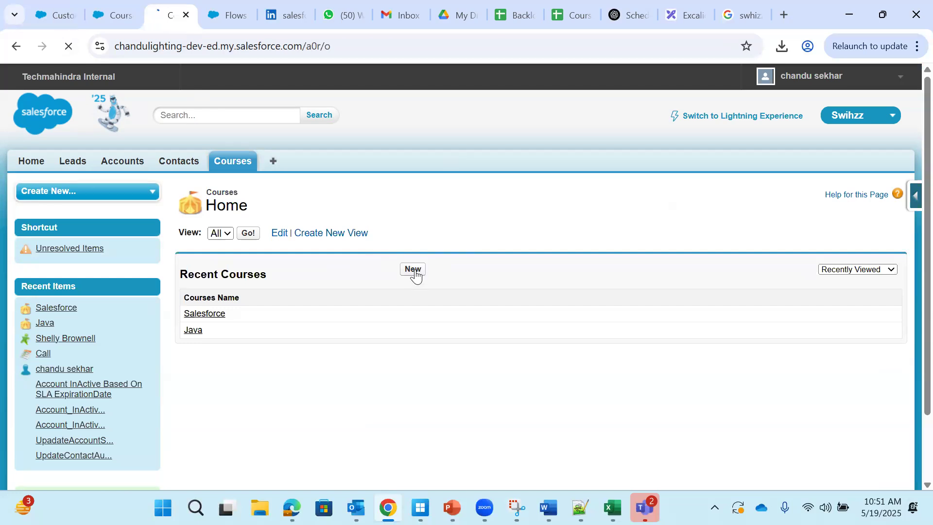
{"action": "scroll", "coordinate": [467, 316], "scroll_direction": "down", "scroll_amount": 3}
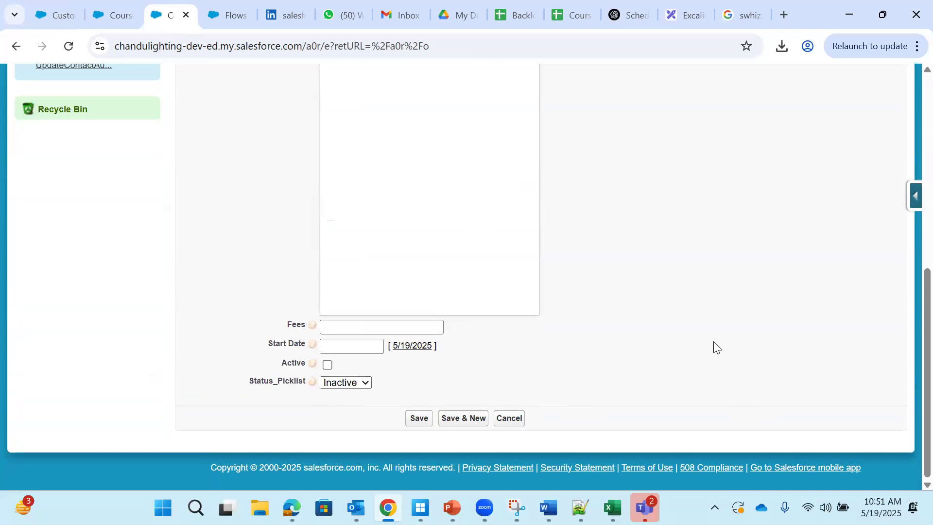
{"action": "scroll", "coordinate": [713, 345], "scroll_direction": "up", "scroll_amount": 5}
{"action": "scroll", "coordinate": [466, 432], "scroll_direction": "down", "scroll_amount": 2}
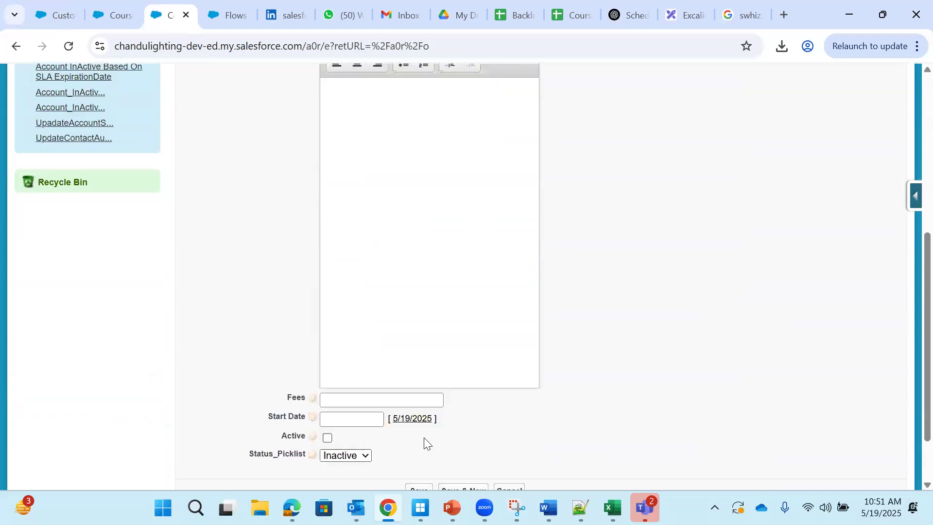
{"action": "scroll", "coordinate": [463, 420], "scroll_direction": "up", "scroll_amount": 2}
{"action": "scroll", "coordinate": [394, 388], "scroll_direction": "up", "scroll_amount": 2}
Step: Name the new course bzxcvx, keep the preselected Status_Picklist value, save the record, and check its status
{"action": "left_click", "coordinate": [350, 192]}
{"action": "type", "text": "bzxcvx"}
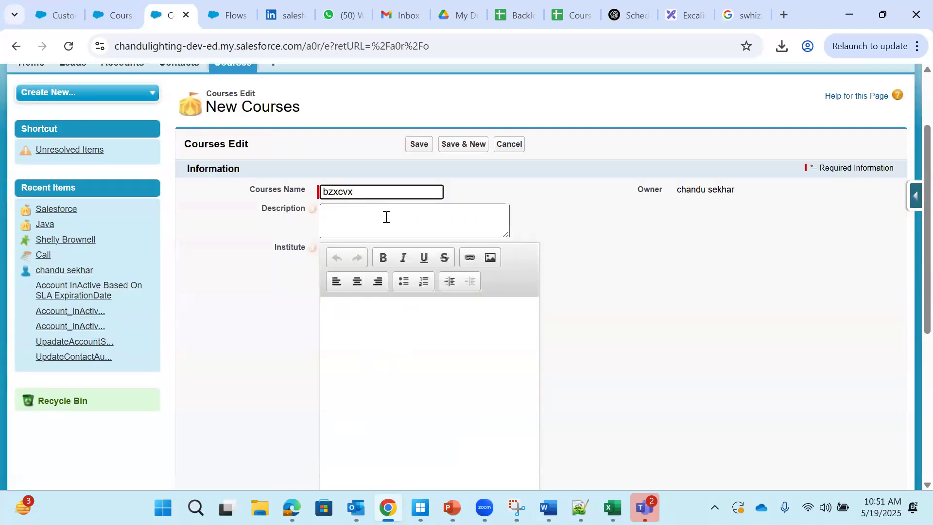
{"action": "scroll", "coordinate": [417, 378], "scroll_direction": "down", "scroll_amount": 5}
{"action": "scroll", "coordinate": [275, 451], "scroll_direction": "down", "scroll_amount": 1}
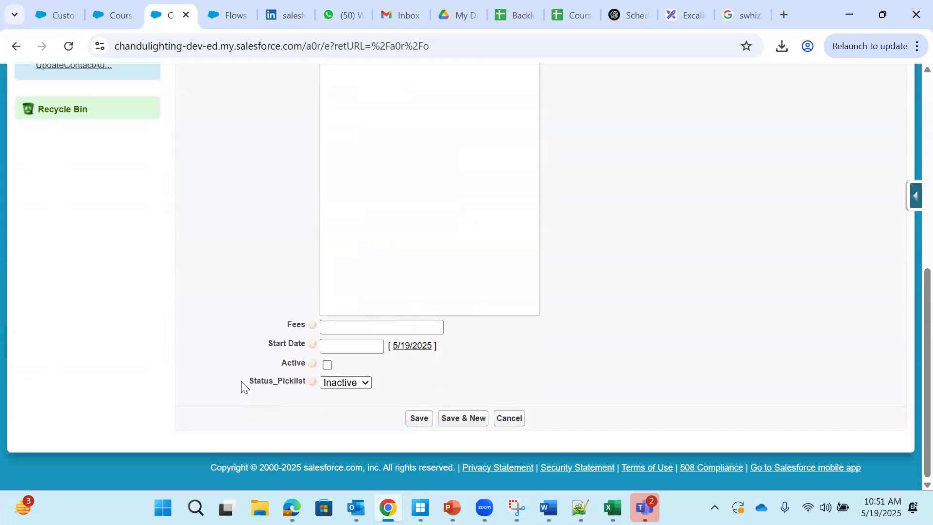
{"action": "scroll", "coordinate": [555, 319], "scroll_direction": "up", "scroll_amount": 6}
{"action": "left_click", "coordinate": [418, 143]}
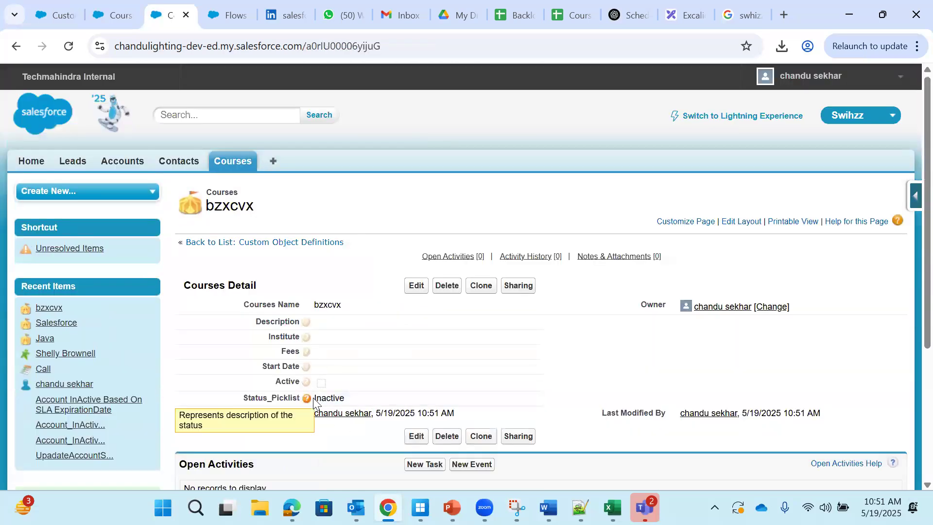
{"action": "left_click_drag", "start_coordinate": [352, 398], "coordinate": [242, 399]}
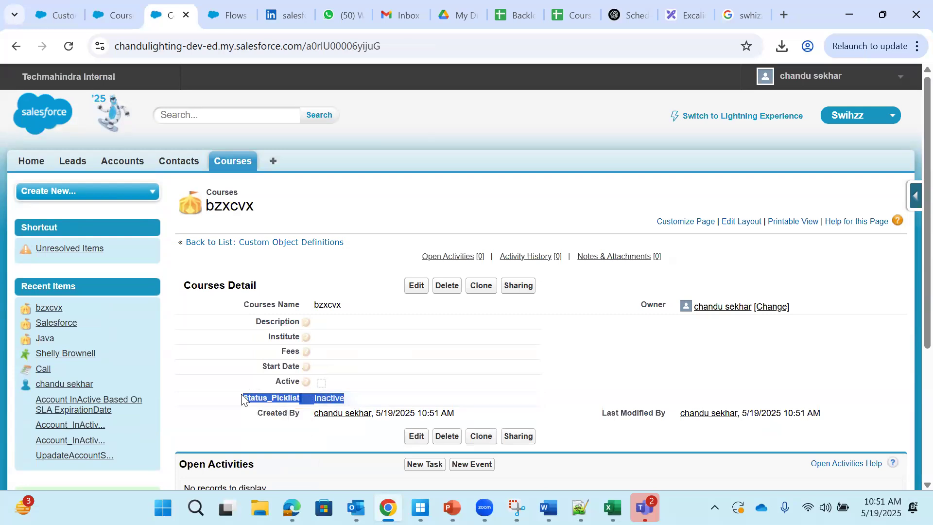
Step: Compare the saved record's status with the default marked in the Status_Picklist field's values list
{"action": "left_click", "coordinate": [117, 12]}
{"action": "left_click_drag", "start_coordinate": [354, 325], "coordinate": [386, 326]}
{"action": "scroll", "coordinate": [386, 326], "scroll_direction": "up", "scroll_amount": 3}
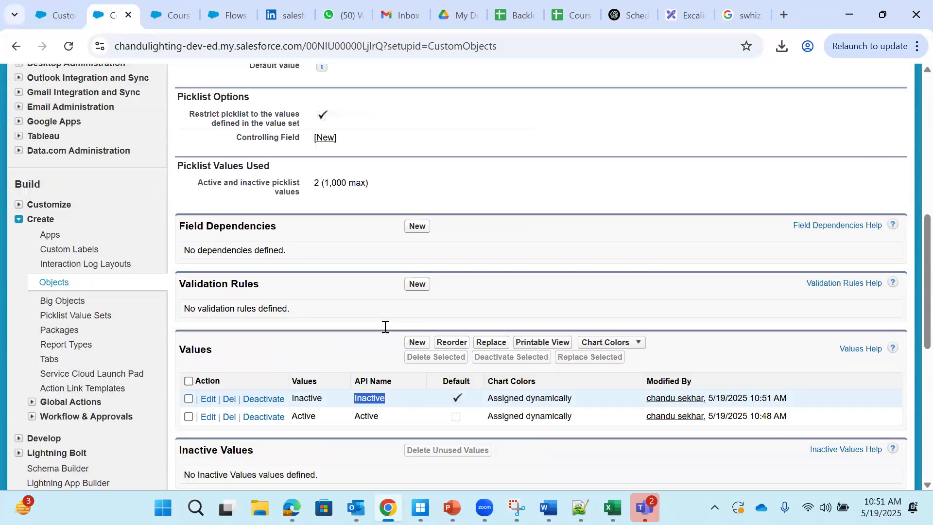
{"action": "scroll", "coordinate": [360, 350], "scroll_direction": "up", "scroll_amount": 3}
{"action": "scroll", "coordinate": [360, 349], "scroll_direction": "down", "scroll_amount": 6}
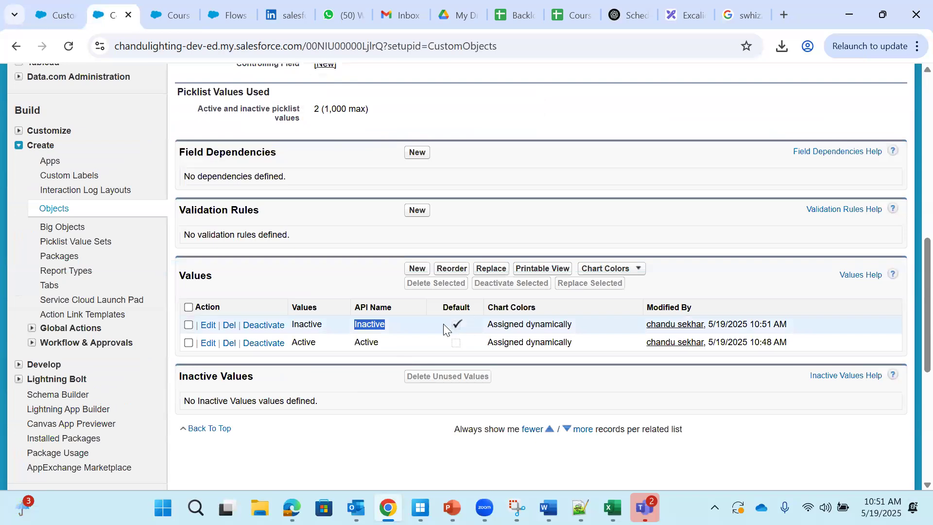
{"action": "scroll", "coordinate": [312, 312], "scroll_direction": "up", "scroll_amount": 10}
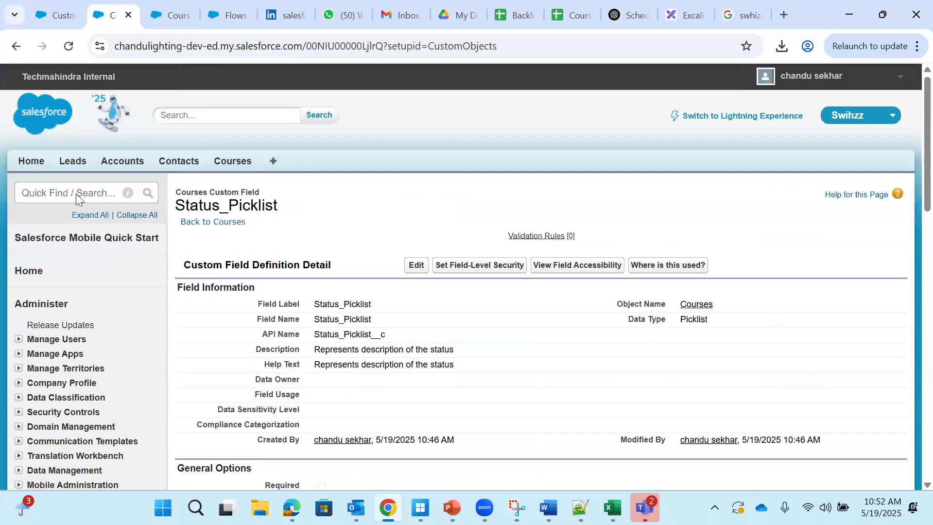
Step: Return to the bzxcvx course record and delete it, confirming the deletion
{"action": "left_click", "coordinate": [166, 14]}
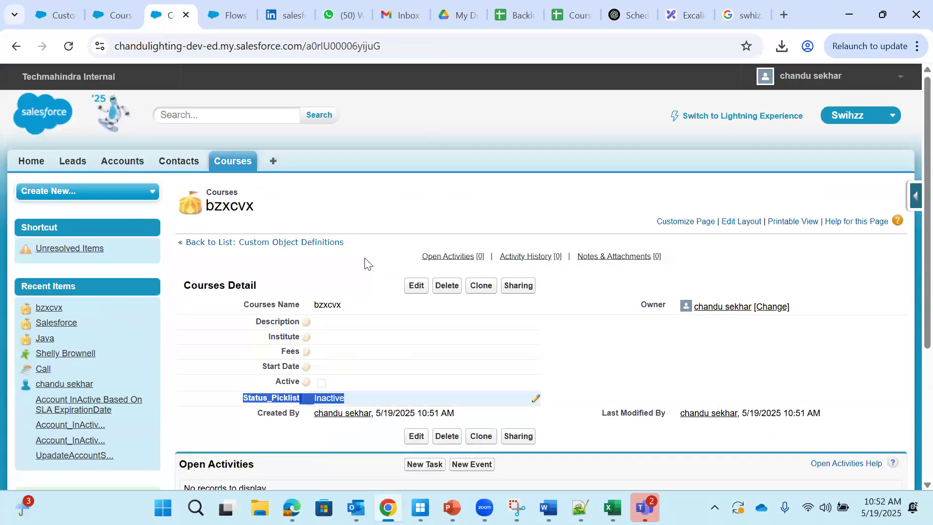
{"action": "left_click", "coordinate": [383, 204]}
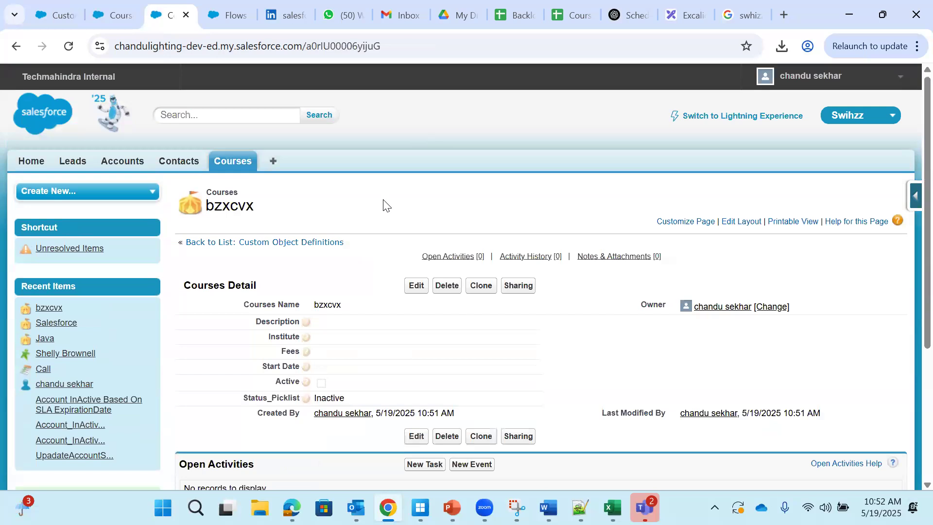
{"action": "left_click", "coordinate": [447, 287]}
{"action": "left_click", "coordinate": [526, 138]}
Step: Open the Java record from the All courses view and set its Start Date to 6/15/2025
{"action": "left_click", "coordinate": [249, 233]}
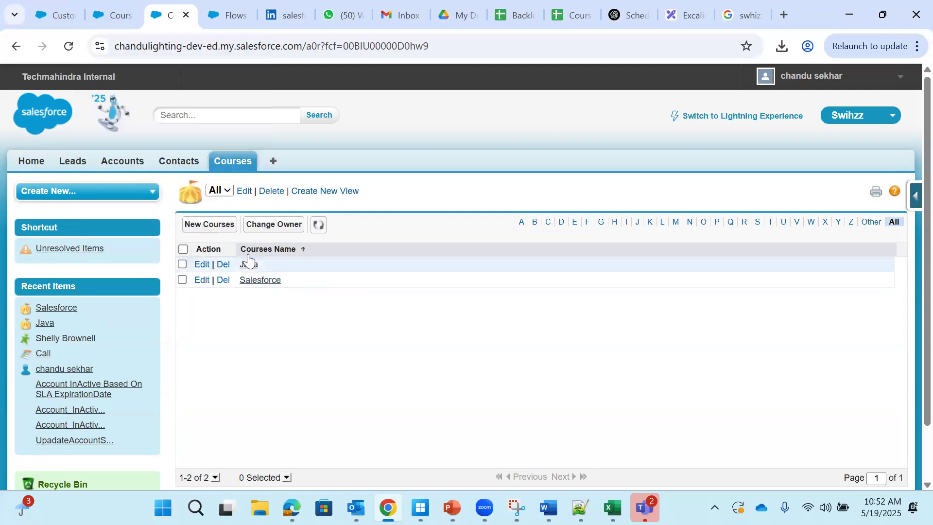
{"action": "left_click", "coordinate": [248, 266]}
{"action": "scroll", "coordinate": [420, 292], "scroll_direction": "down", "scroll_amount": 1}
{"action": "scroll", "coordinate": [420, 287], "scroll_direction": "down", "scroll_amount": 3}
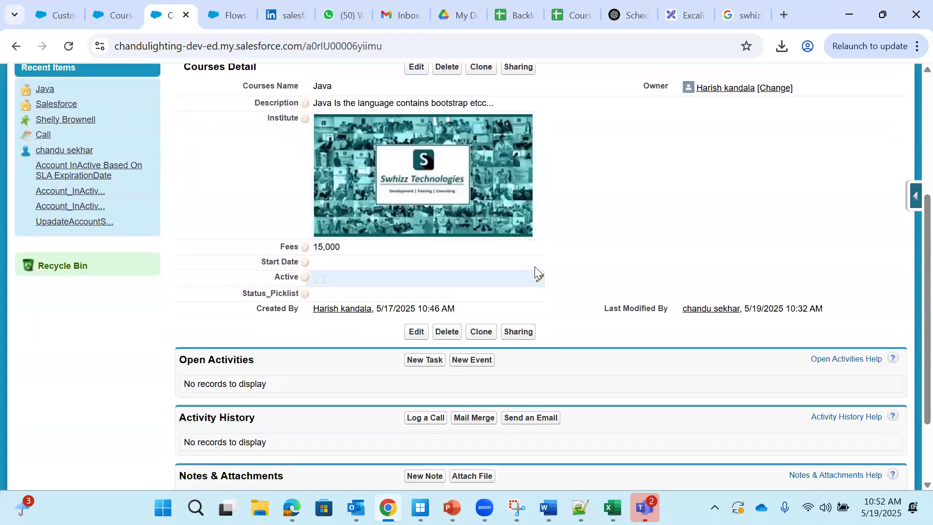
{"action": "double_click", "coordinate": [538, 264]}
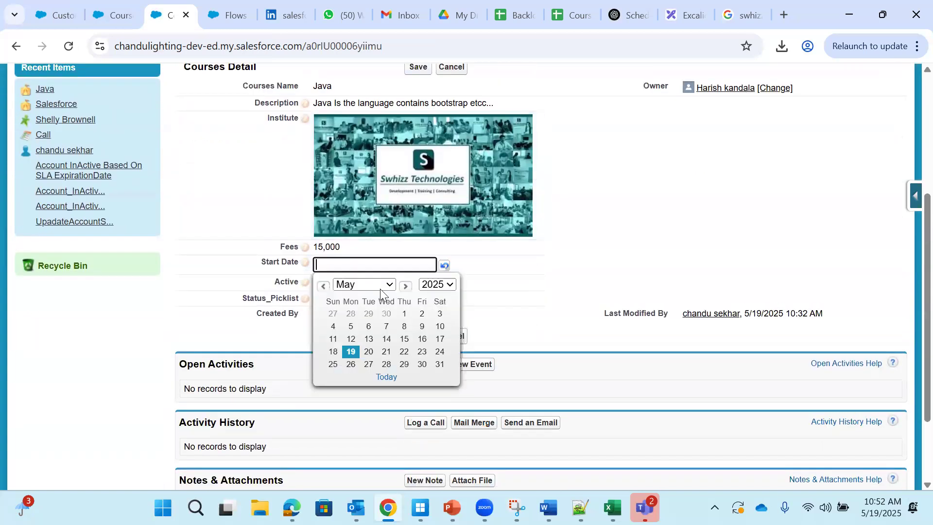
{"action": "left_click", "coordinate": [392, 286]}
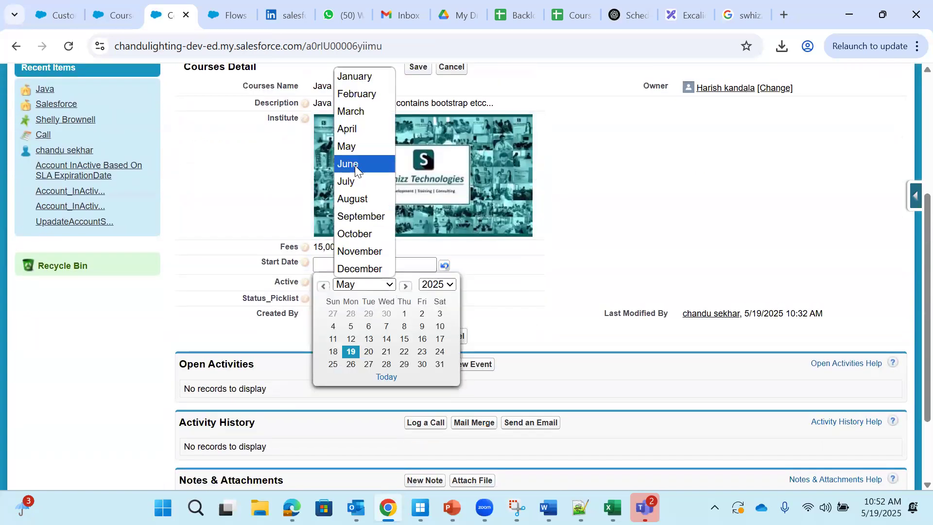
{"action": "left_click", "coordinate": [355, 166]}
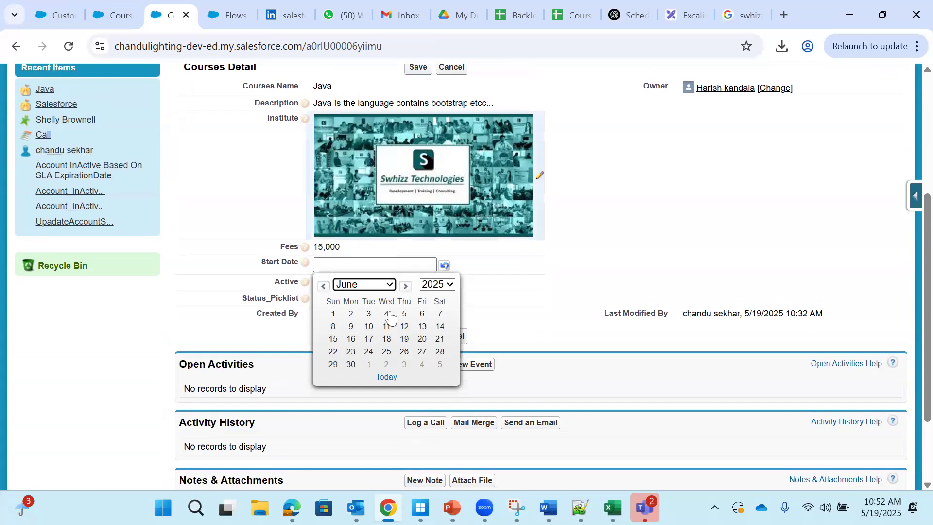
{"action": "left_click", "coordinate": [333, 339]}
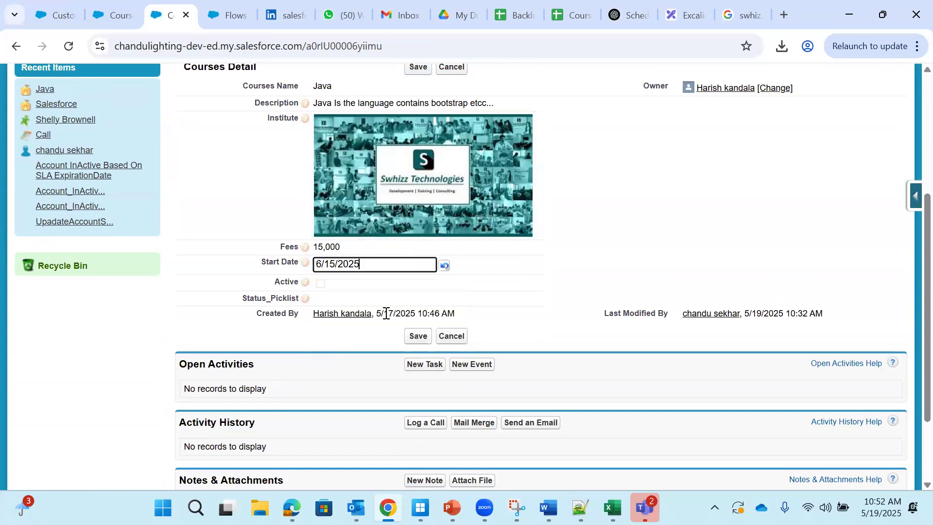
Step: Set the Java record's Status_Picklist to Inactive, save the record, and check its details
{"action": "double_click", "coordinate": [349, 299]}
{"action": "left_click", "coordinate": [353, 300]}
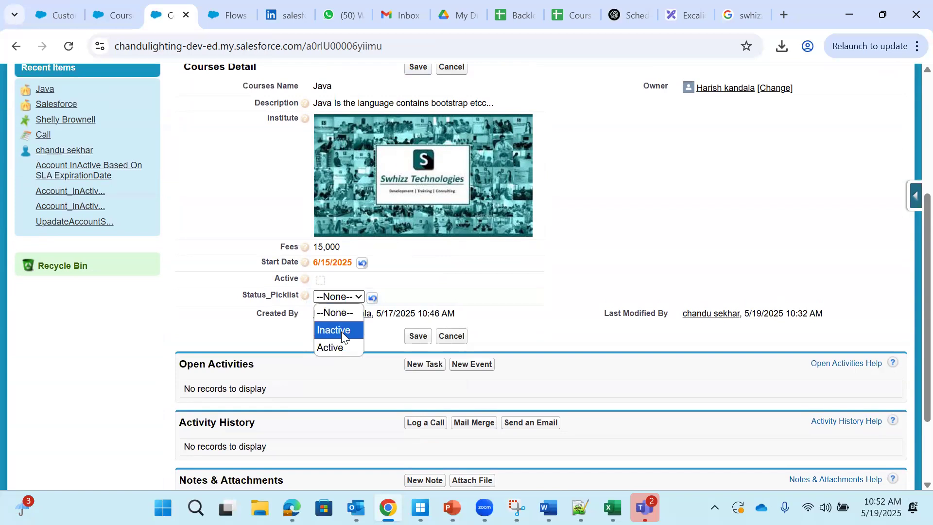
{"action": "left_click", "coordinate": [341, 329]}
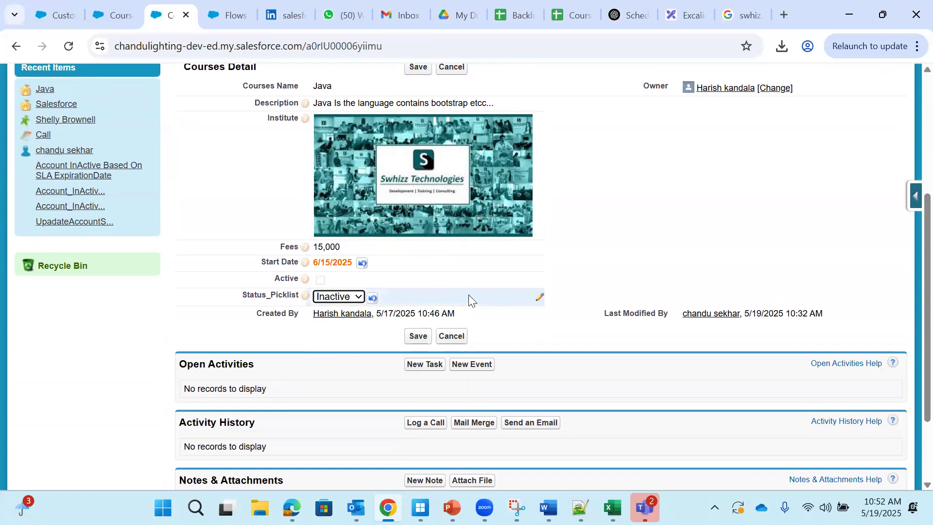
{"action": "left_click", "coordinate": [417, 335]}
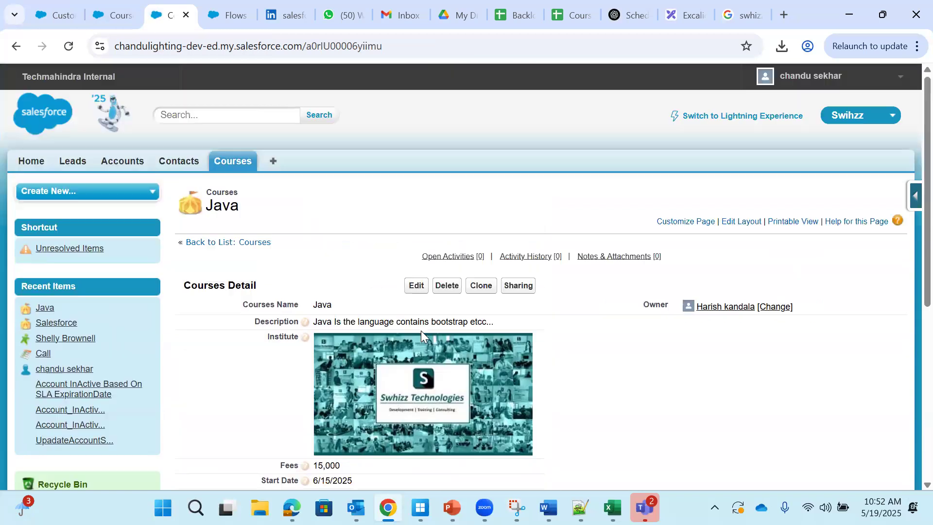
{"action": "scroll", "coordinate": [594, 343], "scroll_direction": "down", "scroll_amount": 5}
{"action": "scroll", "coordinate": [204, 190], "scroll_direction": "up", "scroll_amount": 10}
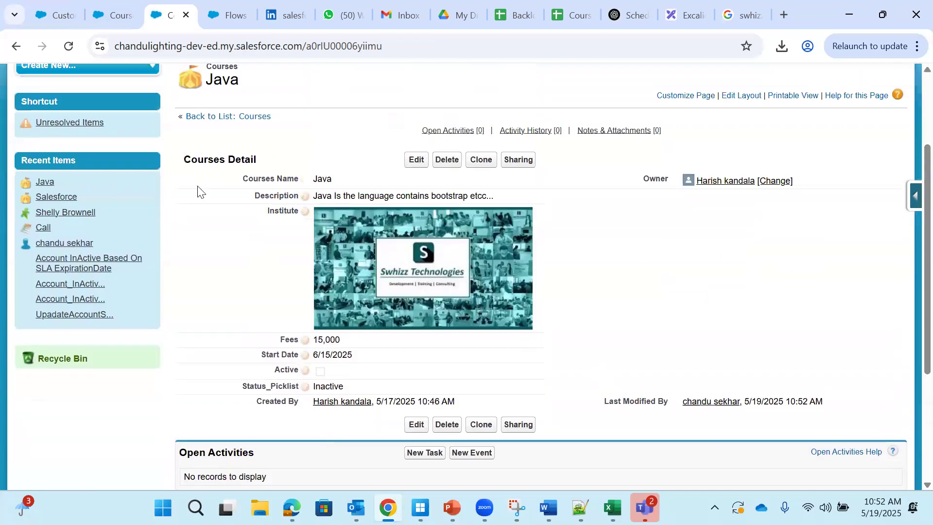
Step: Open the Salesforce course record from the recent courses and check its Status_Picklist value
{"action": "left_click", "coordinate": [228, 159]}
{"action": "left_click", "coordinate": [209, 331]}
{"action": "scroll", "coordinate": [431, 272], "scroll_direction": "down", "scroll_amount": 1}
{"action": "scroll", "coordinate": [428, 269], "scroll_direction": "down", "scroll_amount": 3}
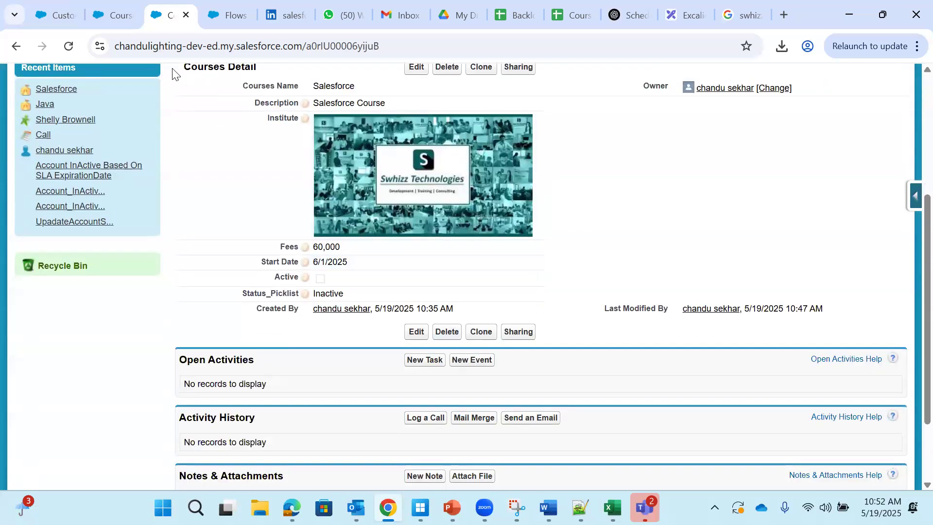
Step: Return from the Status_Picklist definition to the Courses object and review its custom fields and their data types
{"action": "left_click", "coordinate": [120, 19]}
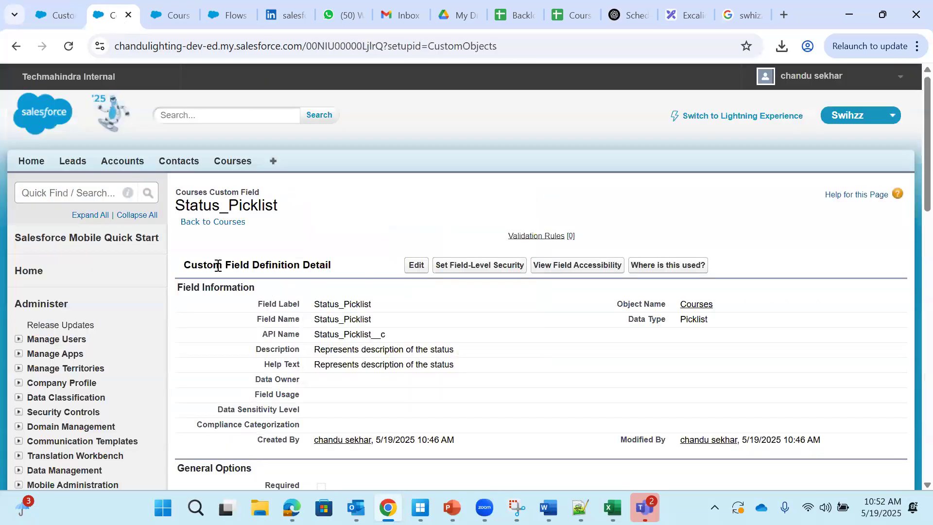
{"action": "left_click", "coordinate": [219, 224]}
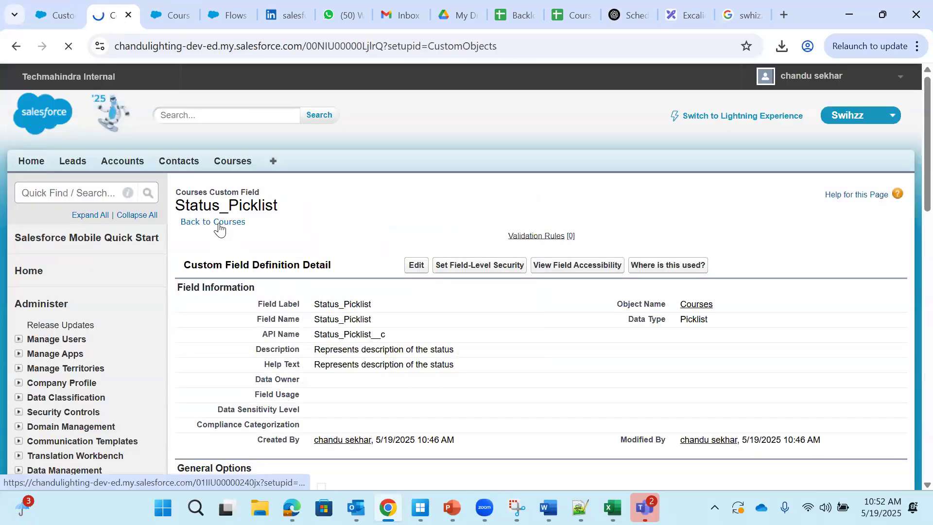
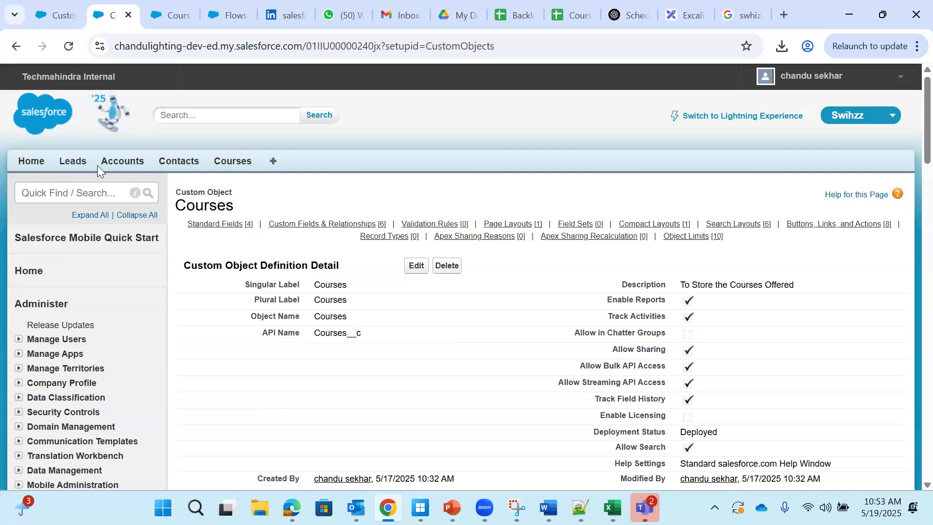
{"action": "left_click", "coordinate": [168, 18]}
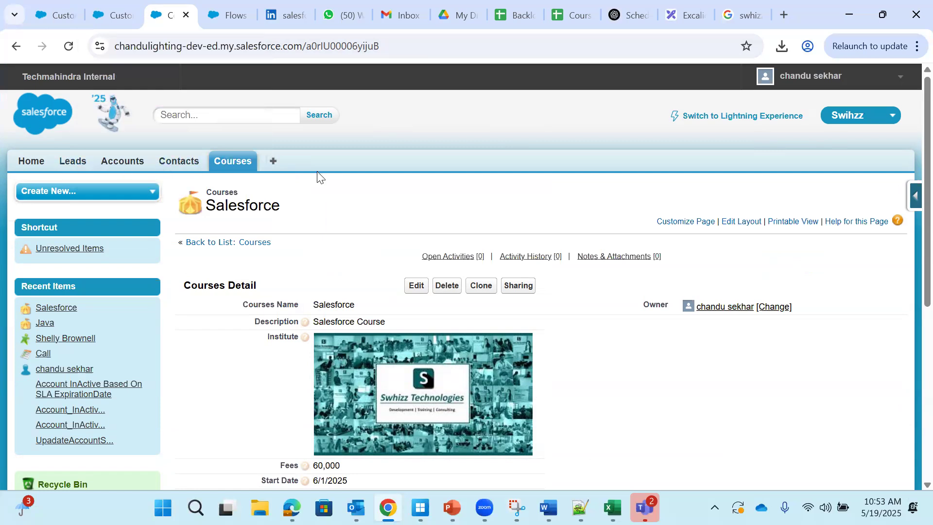
{"action": "left_click", "coordinate": [111, 14]}
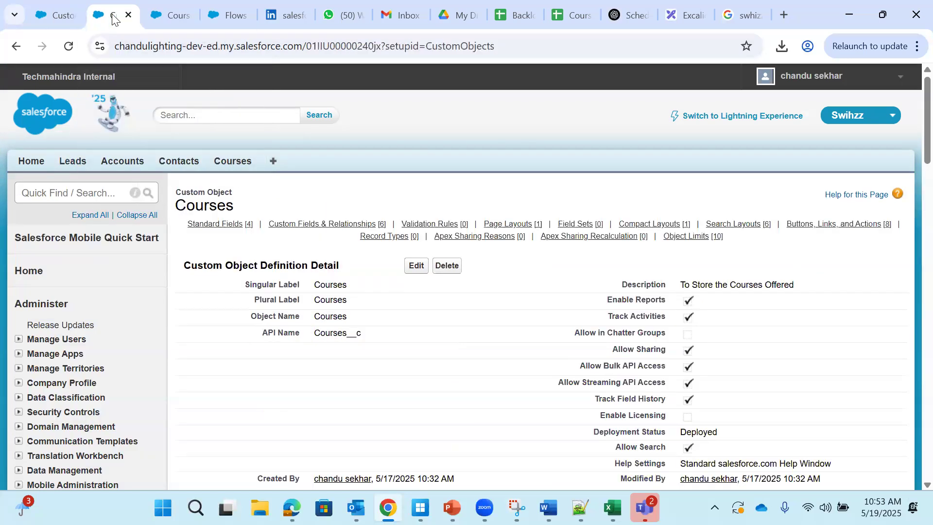
{"action": "scroll", "coordinate": [216, 282], "scroll_direction": "down", "scroll_amount": 3}
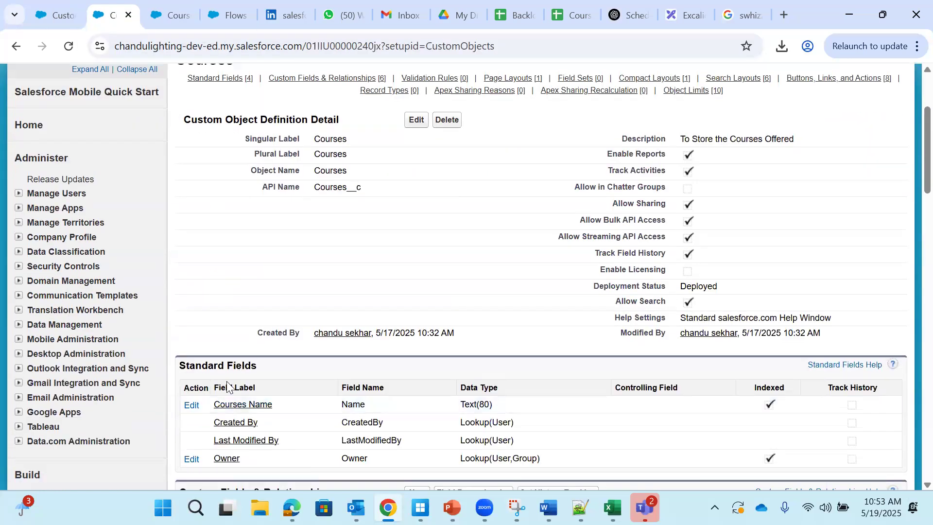
{"action": "scroll", "coordinate": [224, 386], "scroll_direction": "down", "scroll_amount": 3}
{"action": "scroll", "coordinate": [227, 386], "scroll_direction": "down", "scroll_amount": 2}
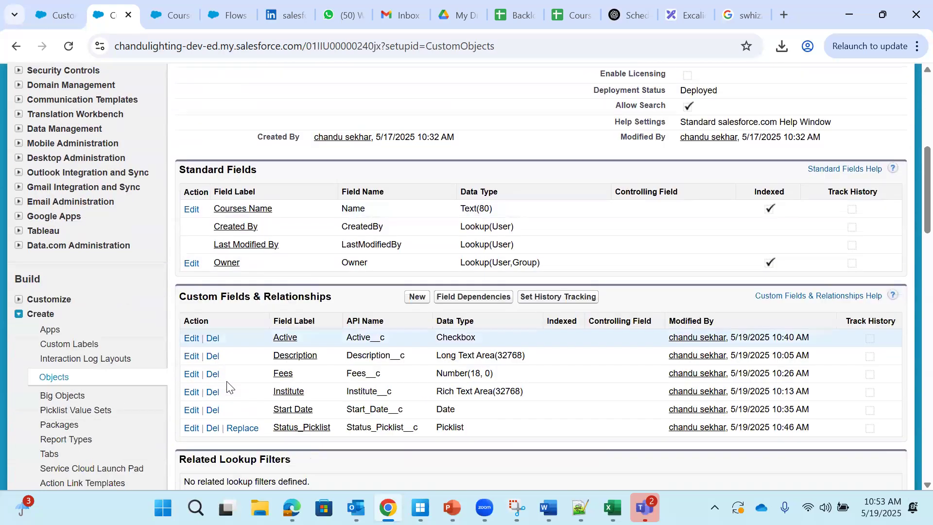
{"action": "left_click_drag", "start_coordinate": [268, 315], "coordinate": [467, 405]}
{"action": "left_click", "coordinate": [645, 250]}
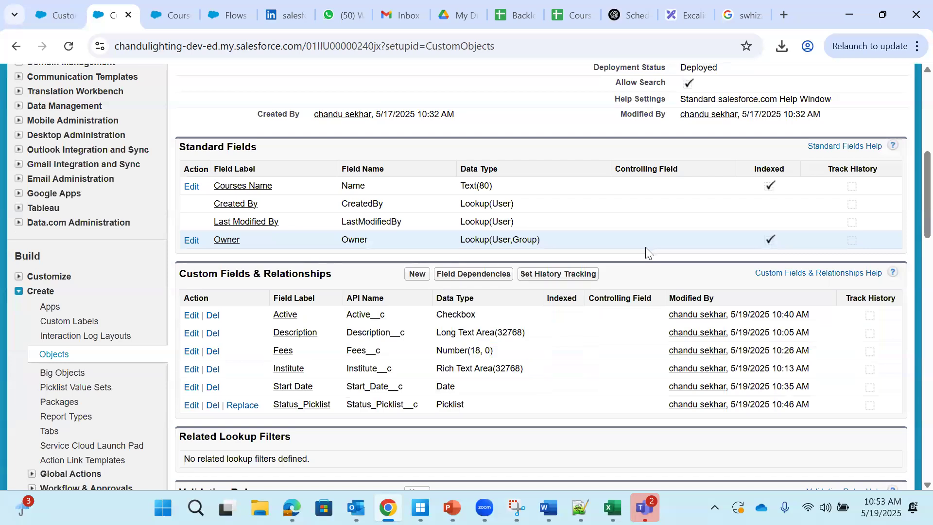
Step: Start a new custom field on the Courses object and review the available data types from the relationship types through URL
{"action": "left_click", "coordinate": [161, 14]}
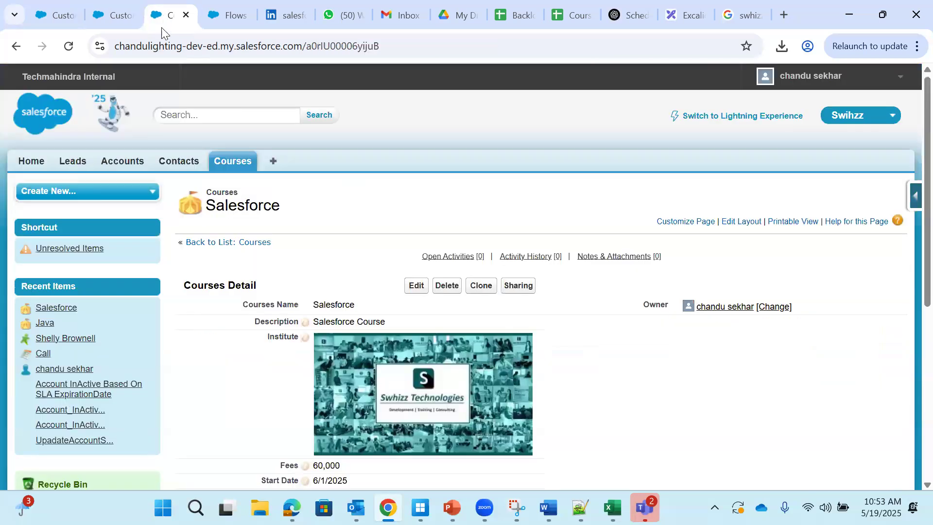
{"action": "left_click", "coordinate": [110, 19]}
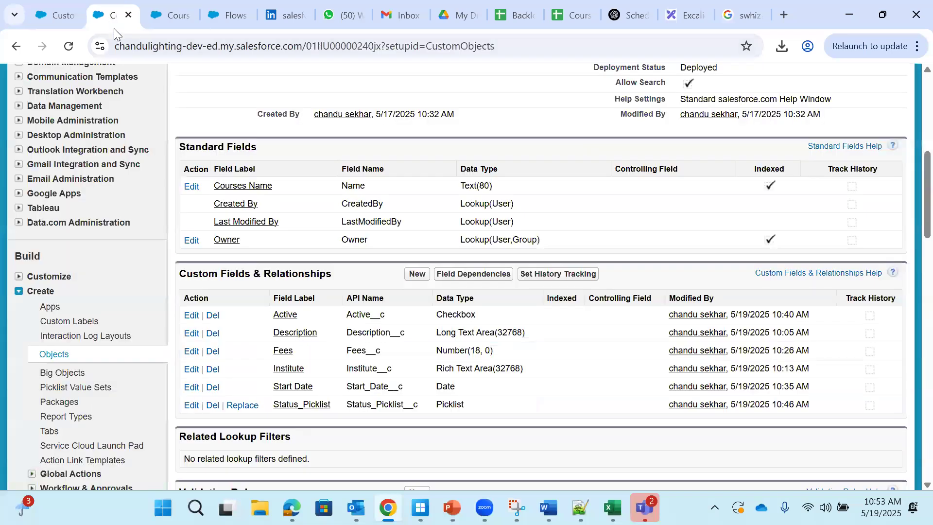
{"action": "scroll", "coordinate": [182, 369], "scroll_direction": "down", "scroll_amount": 1}
{"action": "left_click", "coordinate": [416, 273]}
{"action": "scroll", "coordinate": [251, 425], "scroll_direction": "down", "scroll_amount": 6}
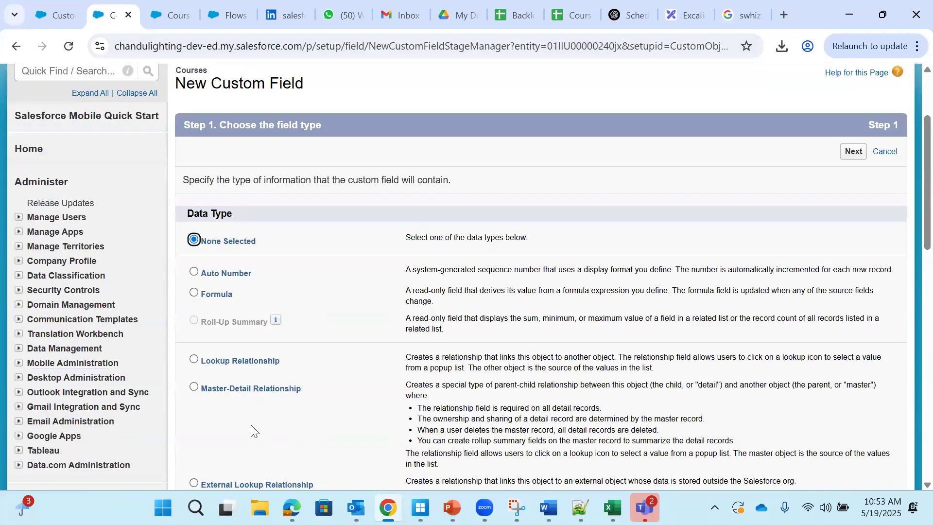
{"action": "scroll", "coordinate": [251, 430], "scroll_direction": "down", "scroll_amount": 2}
{"action": "scroll", "coordinate": [215, 349], "scroll_direction": "up", "scroll_amount": 2}
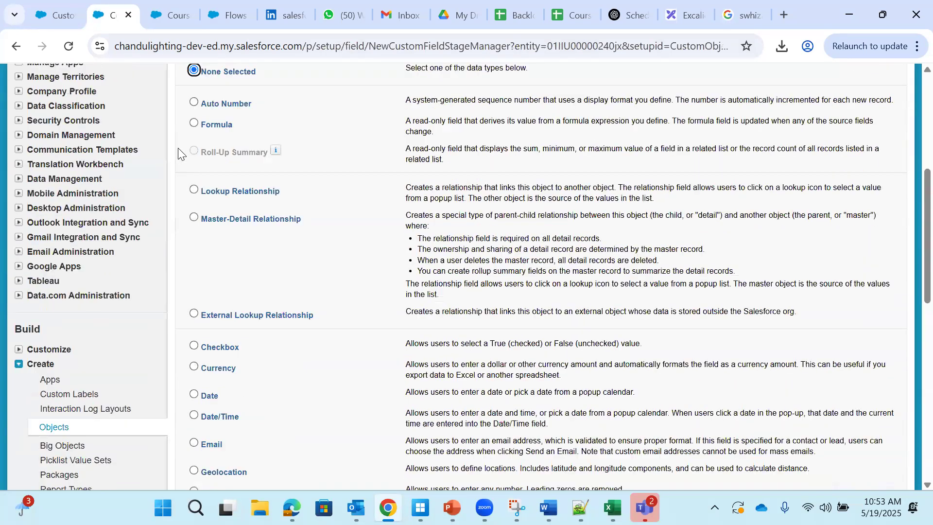
{"action": "left_click_drag", "start_coordinate": [190, 120], "coordinate": [787, 312]}
{"action": "scroll", "coordinate": [302, 444], "scroll_direction": "down", "scroll_amount": 3}
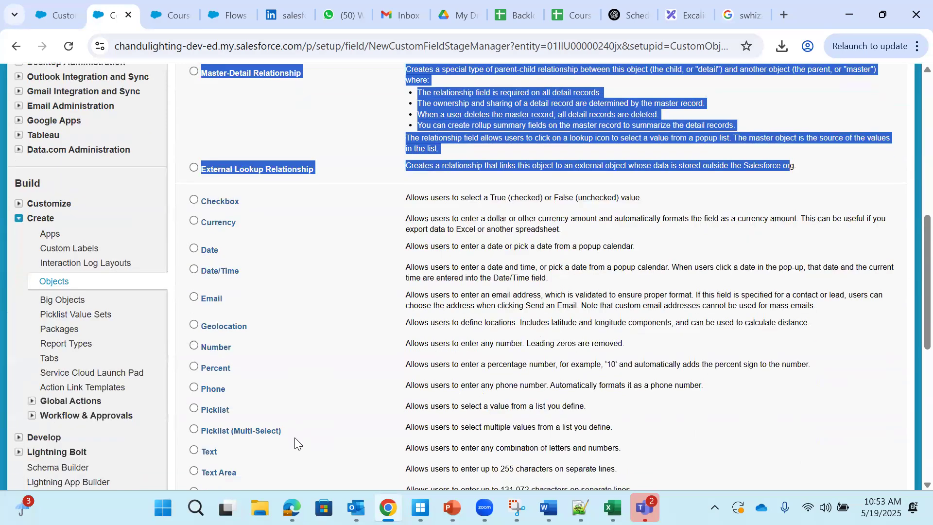
{"action": "scroll", "coordinate": [291, 409], "scroll_direction": "down", "scroll_amount": 3}
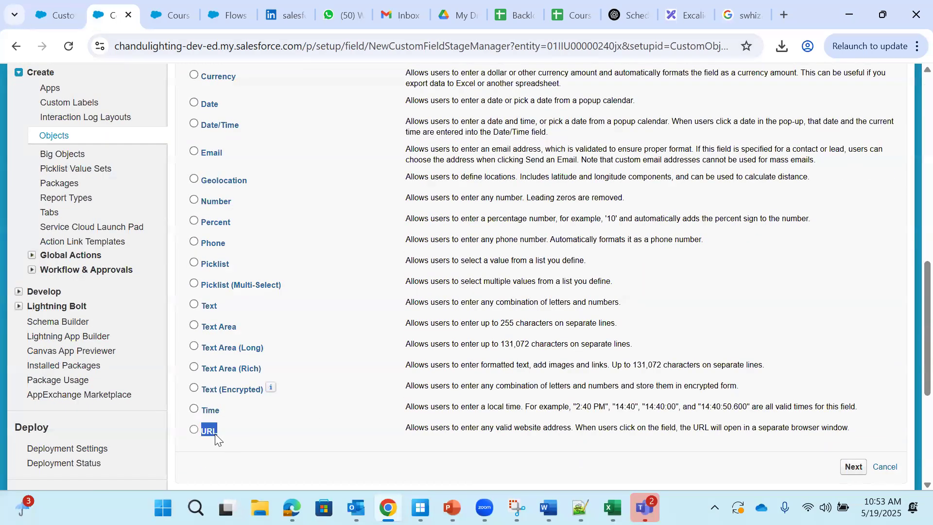
Step: Examine the Time, Picklist (Multi-Select), Phone, Email, Date/Time, Date and Number options among the field data types
{"action": "double_click", "coordinate": [210, 411]}
{"action": "left_click_drag", "start_coordinate": [204, 286], "coordinate": [293, 290]}
{"action": "scroll", "coordinate": [294, 350], "scroll_direction": "up", "scroll_amount": 1}
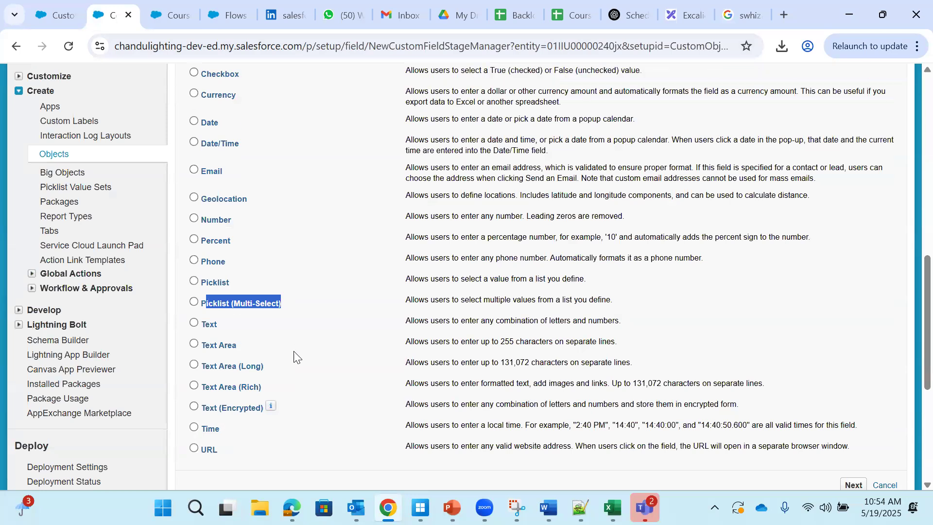
{"action": "double_click", "coordinate": [213, 315]}
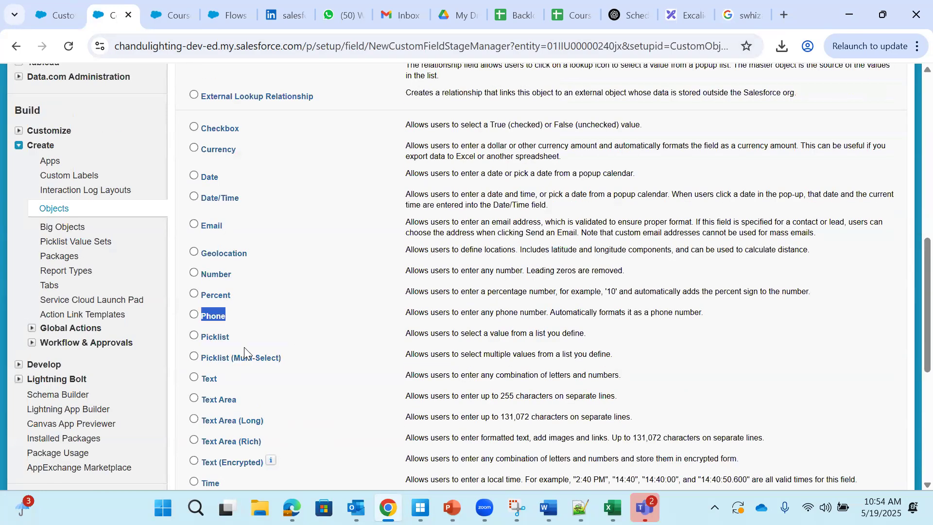
{"action": "double_click", "coordinate": [211, 226]}
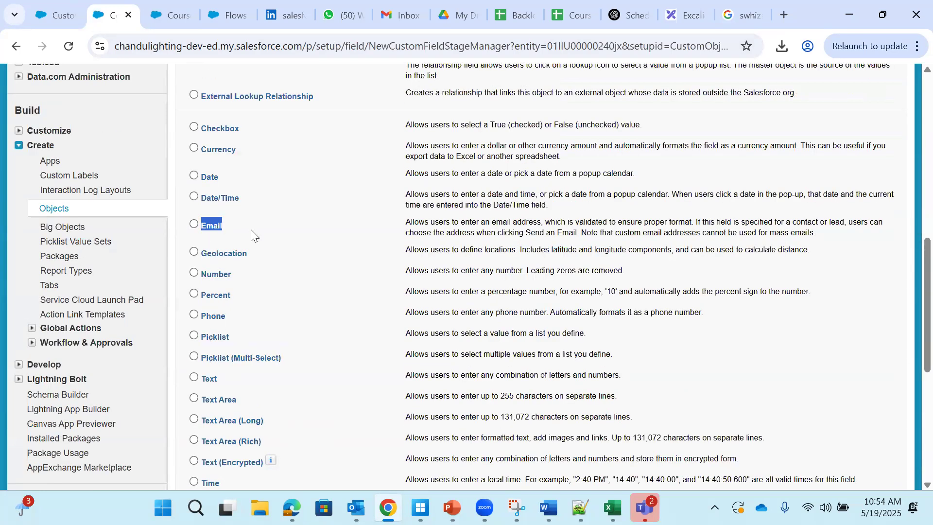
{"action": "left_click", "coordinate": [198, 206]}
{"action": "left_click_drag", "start_coordinate": [202, 200], "coordinate": [248, 207]}
{"action": "left_click", "coordinate": [202, 178]}
{"action": "left_click", "coordinate": [209, 273]}
{"action": "scroll", "coordinate": [300, 364], "scroll_direction": "up", "scroll_amount": 1}
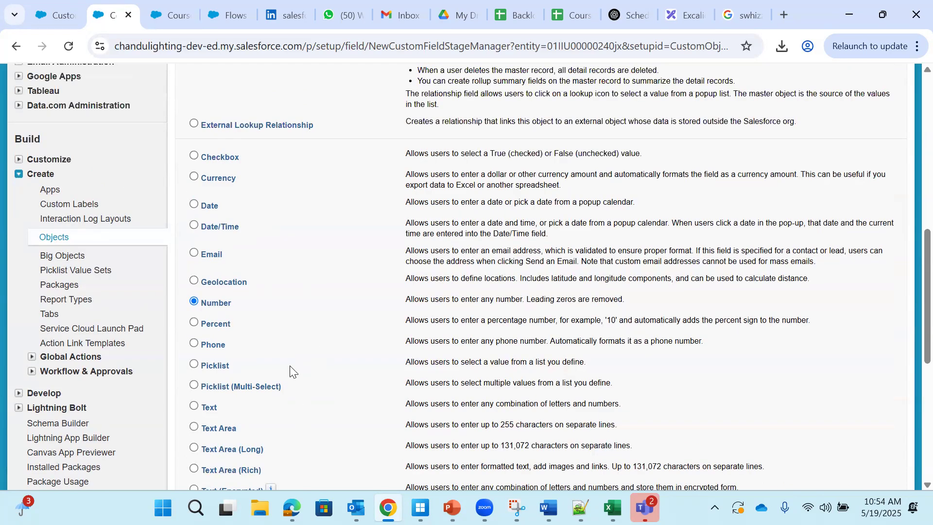
{"action": "scroll", "coordinate": [256, 345], "scroll_direction": "up", "scroll_amount": 2}
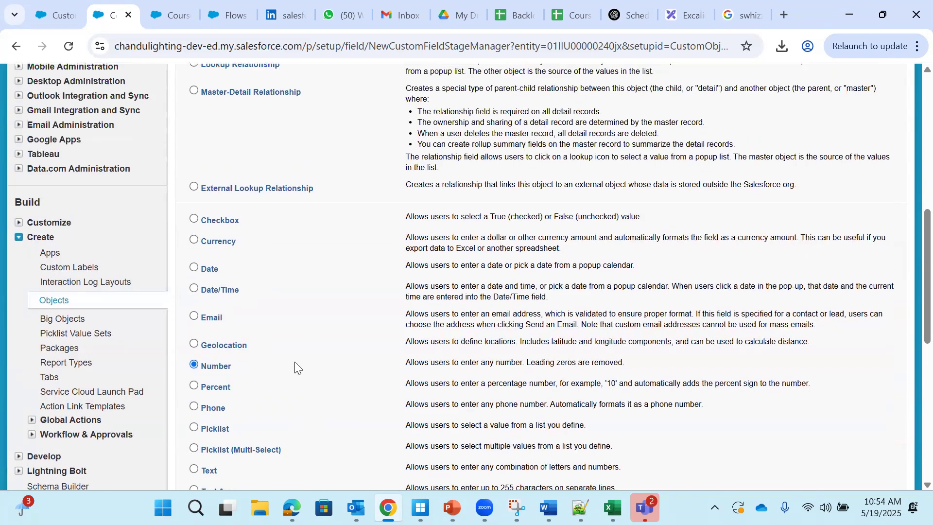
Step: Look through the field data types once more and cancel the new custom field, returning to the Courses object definition
{"action": "scroll", "coordinate": [298, 346], "scroll_direction": "up", "scroll_amount": 10}
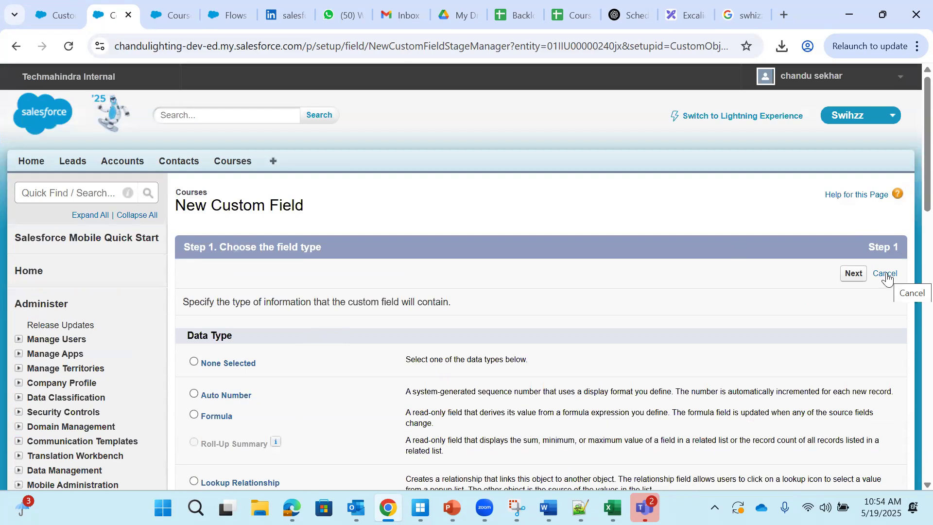
{"action": "scroll", "coordinate": [762, 300], "scroll_direction": "down", "scroll_amount": 2}
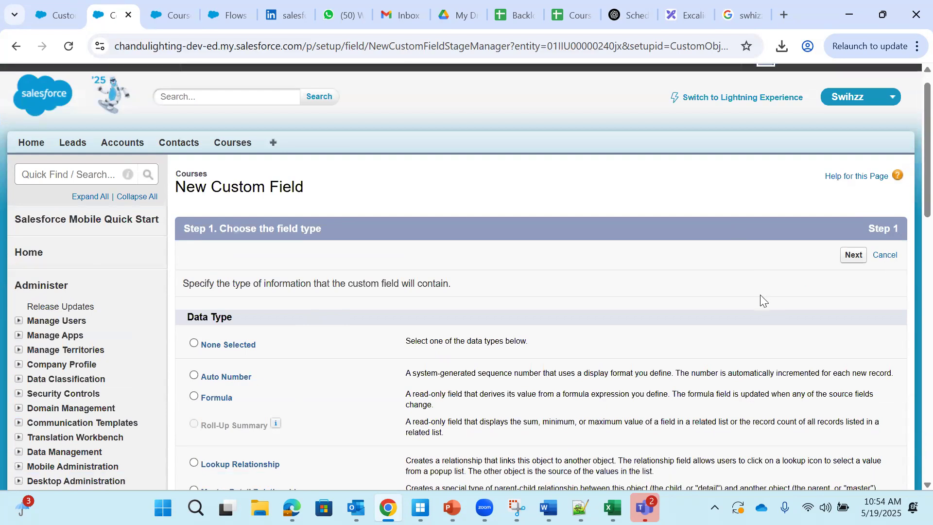
{"action": "scroll", "coordinate": [761, 300], "scroll_direction": "down", "scroll_amount": 3}
{"action": "scroll", "coordinate": [758, 295], "scroll_direction": "down", "scroll_amount": 6}
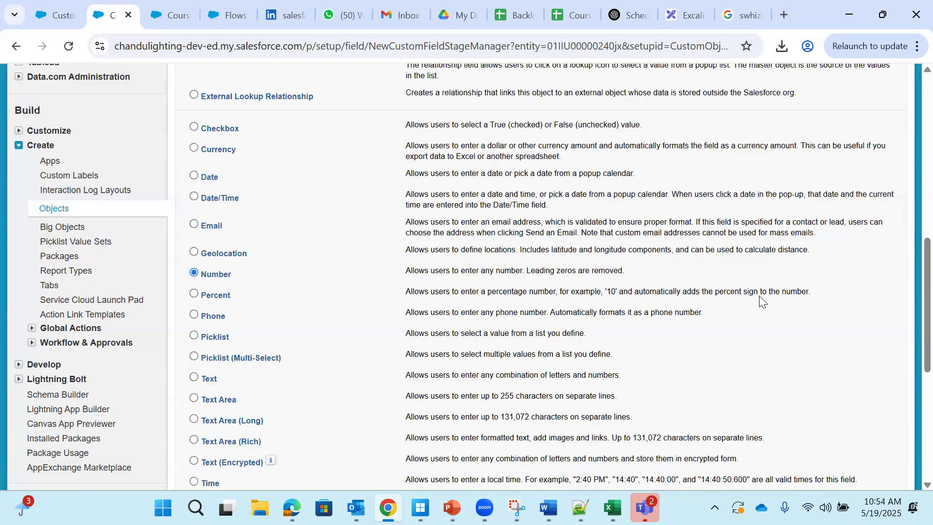
{"action": "scroll", "coordinate": [760, 295], "scroll_direction": "up", "scroll_amount": 2}
{"action": "scroll", "coordinate": [761, 295], "scroll_direction": "up", "scroll_amount": 8}
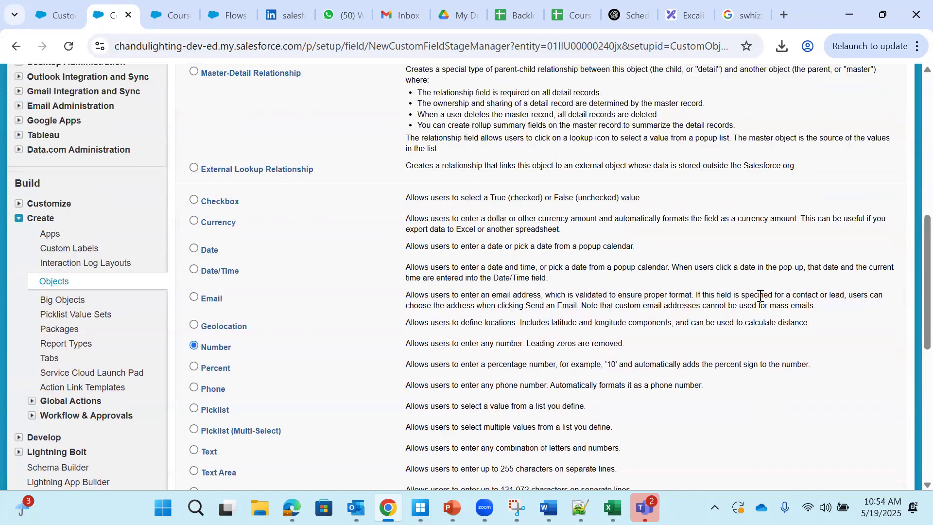
{"action": "left_click", "coordinate": [885, 127]}
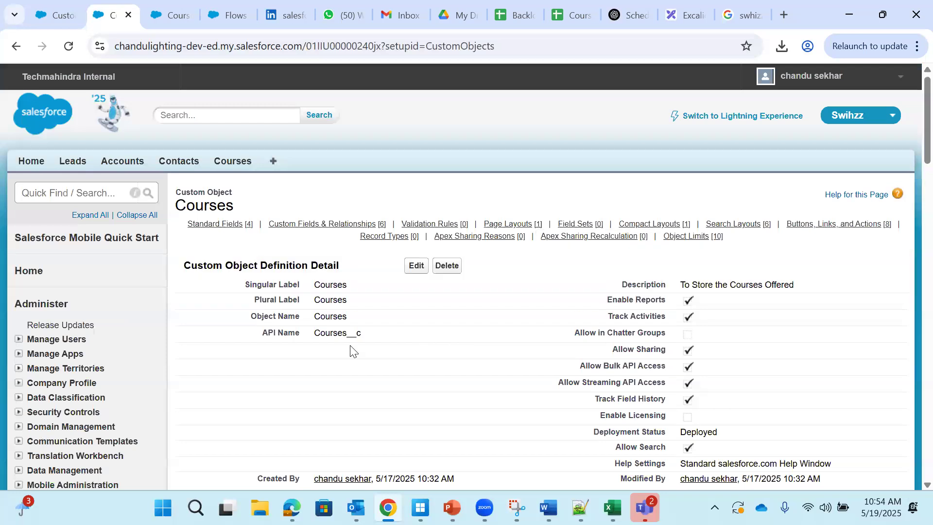
Step: Check the API name of the Status_Picklist field on the Courses object and switch to the Salesforce DB diagram in Excalidraw
{"action": "scroll", "coordinate": [349, 354], "scroll_direction": "down", "scroll_amount": 4}
{"action": "scroll", "coordinate": [351, 353], "scroll_direction": "down", "scroll_amount": 4}
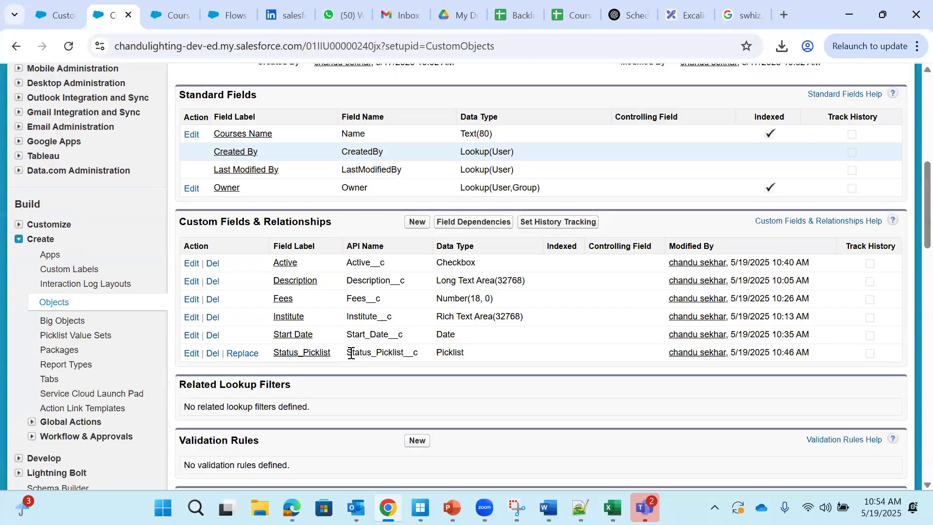
{"action": "scroll", "coordinate": [351, 340], "scroll_direction": "down", "scroll_amount": 1}
{"action": "left_click_drag", "start_coordinate": [347, 333], "coordinate": [419, 334]}
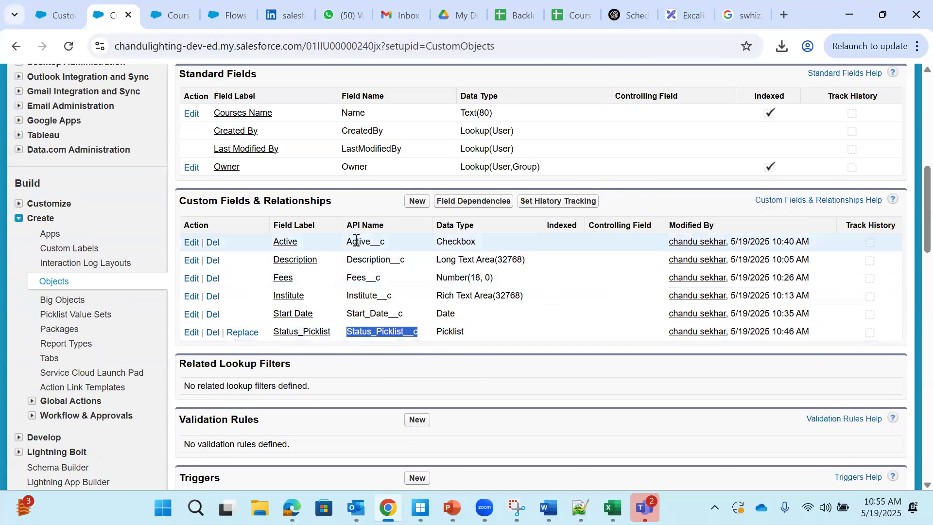
{"action": "left_click", "coordinate": [688, 15]}
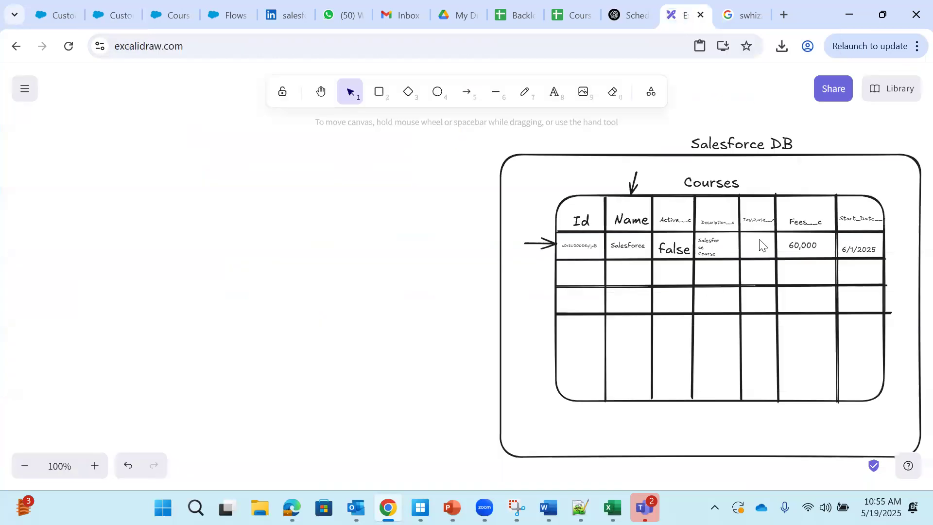